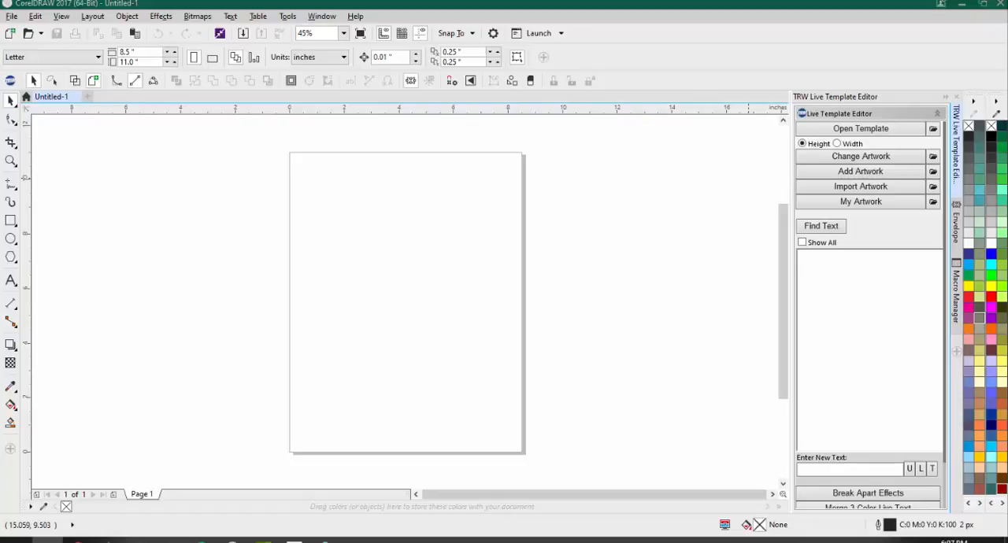
Step: Examine the contents of Cute Sports Live Template Mini Pack 5(For Macs).zip and return to the pack's installer folder
left_click_drag(1007, 211, 289, 72)
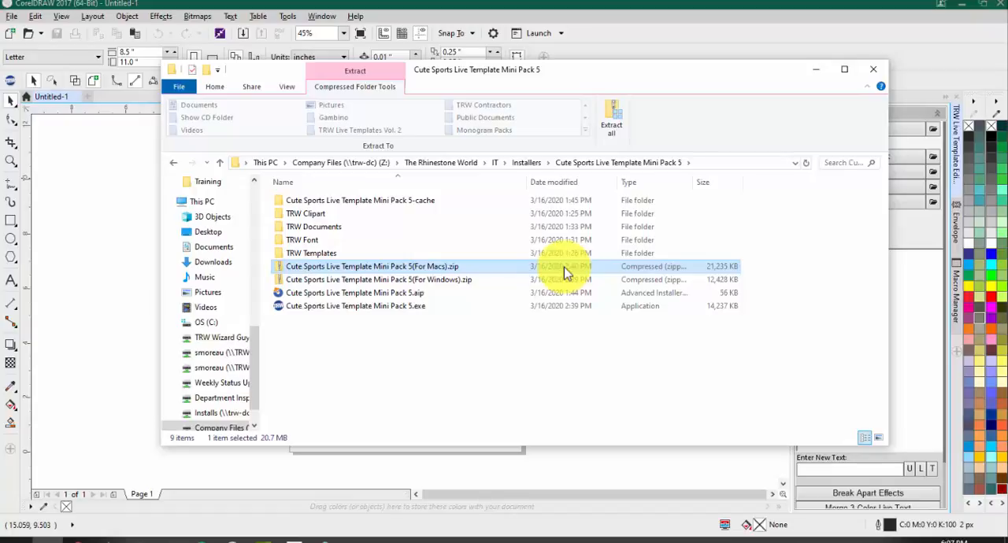
left_click(451, 282)
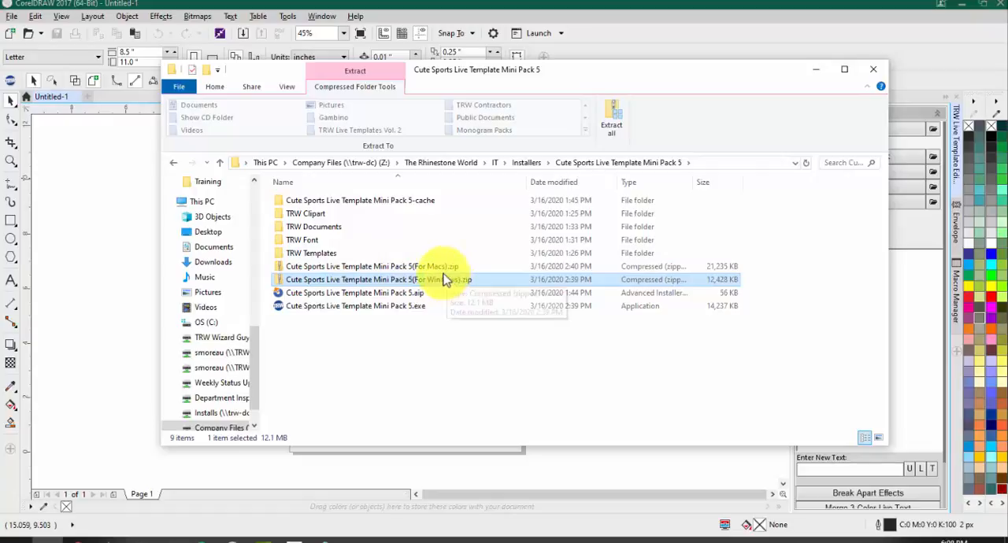
left_click(436, 268)
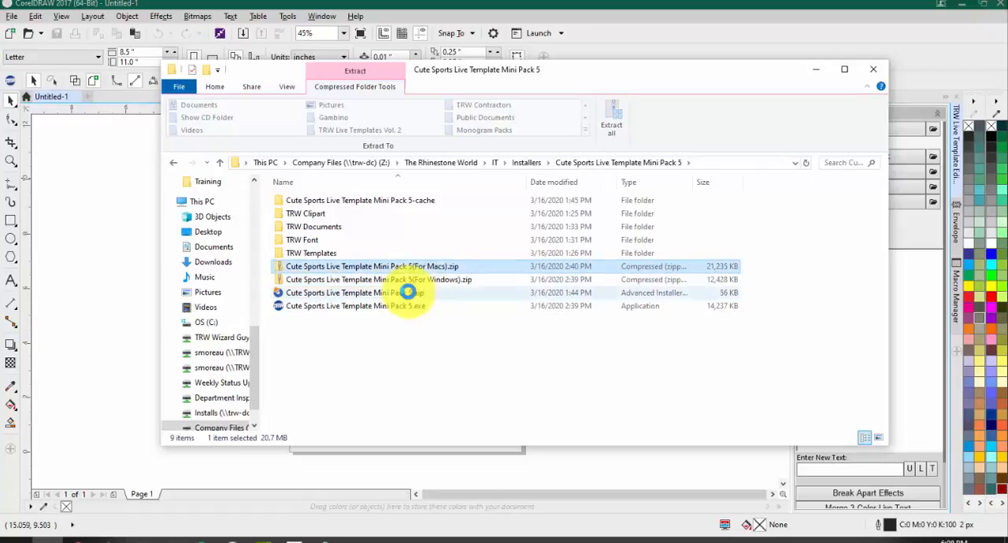
double_click(398, 269)
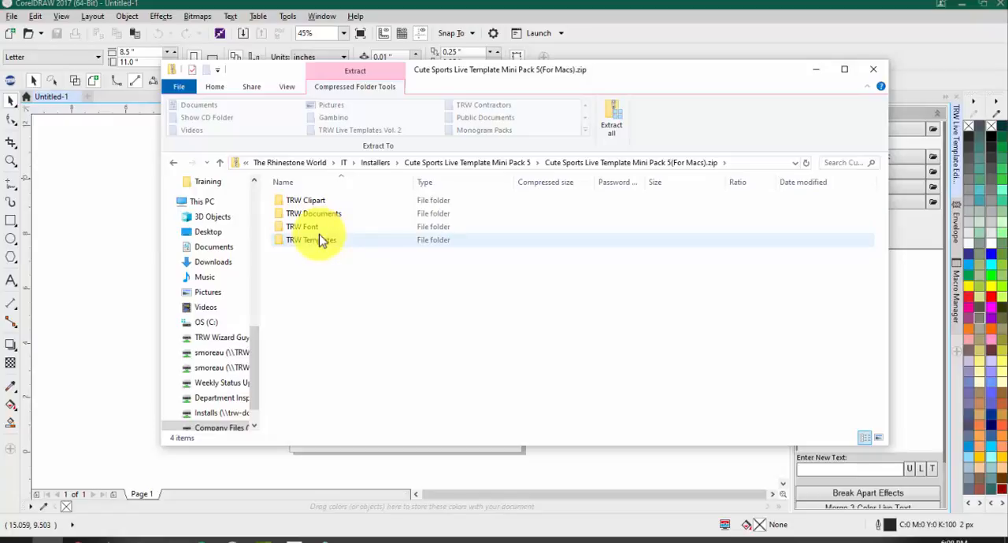
left_click(488, 163)
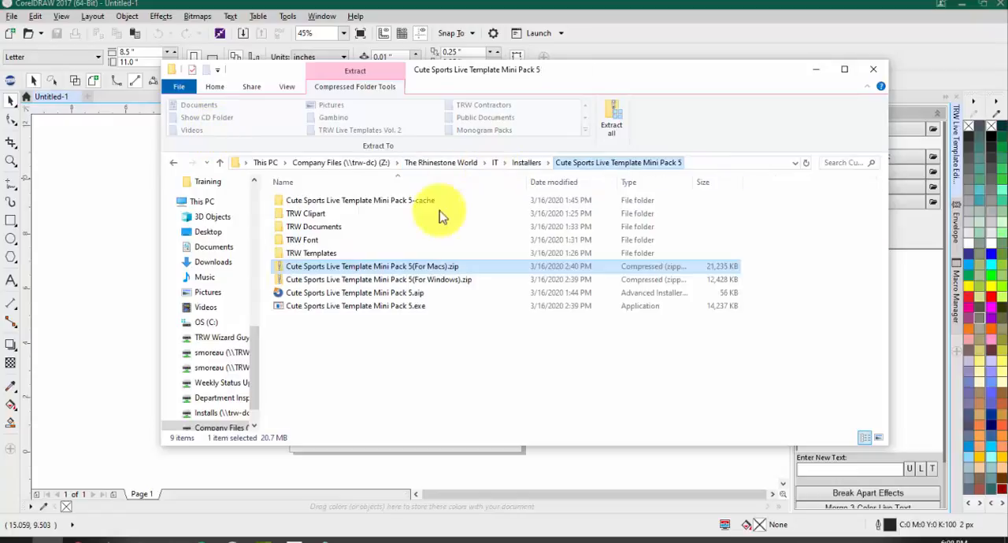
Step: Run the installer inside Cute Sports Live Template Mini Pack 5(For Windows).zip and advance past the setup wizard's welcome page
left_click(406, 280)
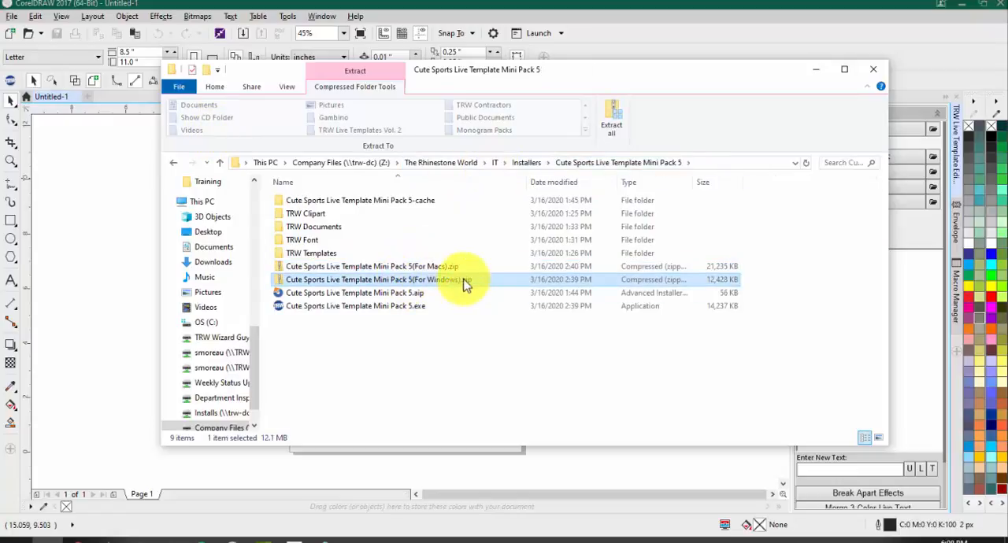
double_click(463, 281)
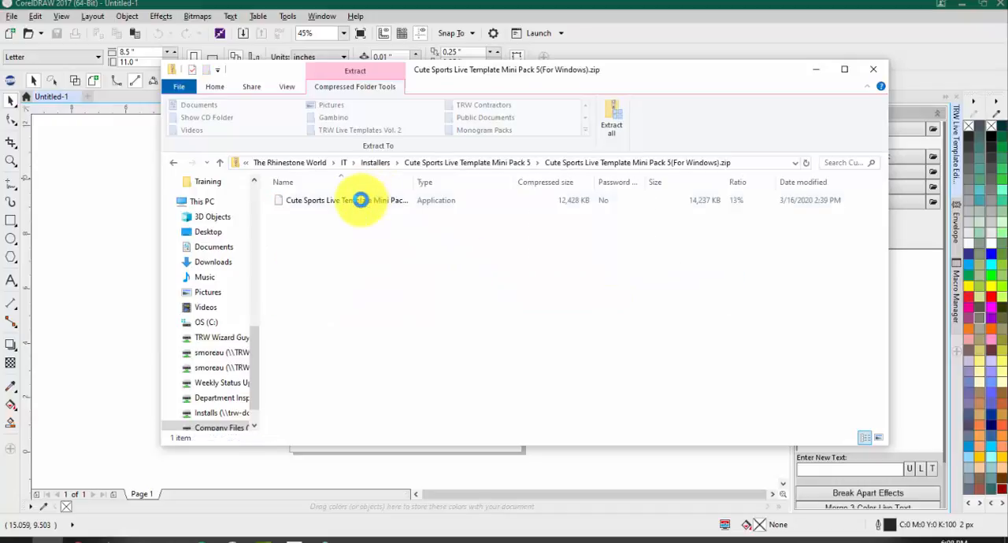
left_click(355, 201)
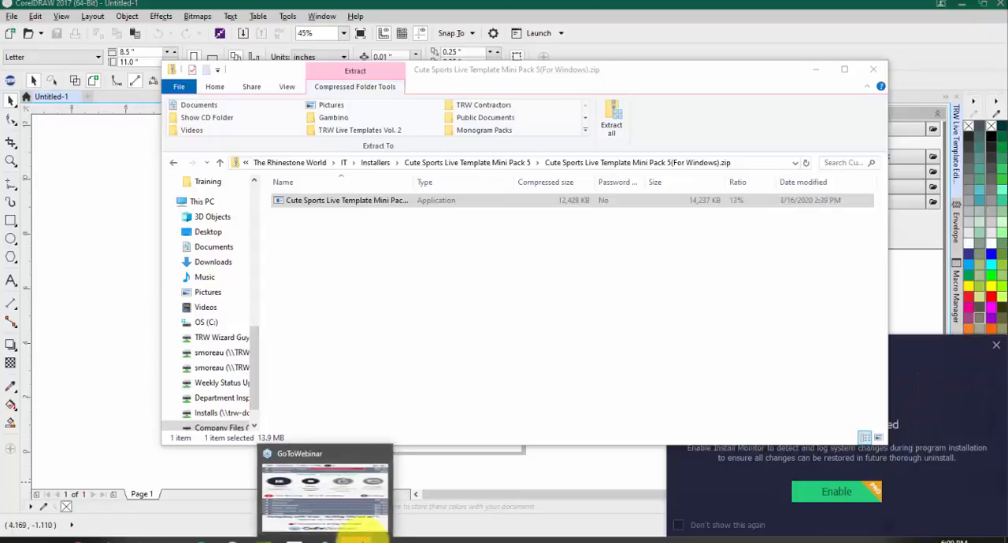
left_click(368, 540)
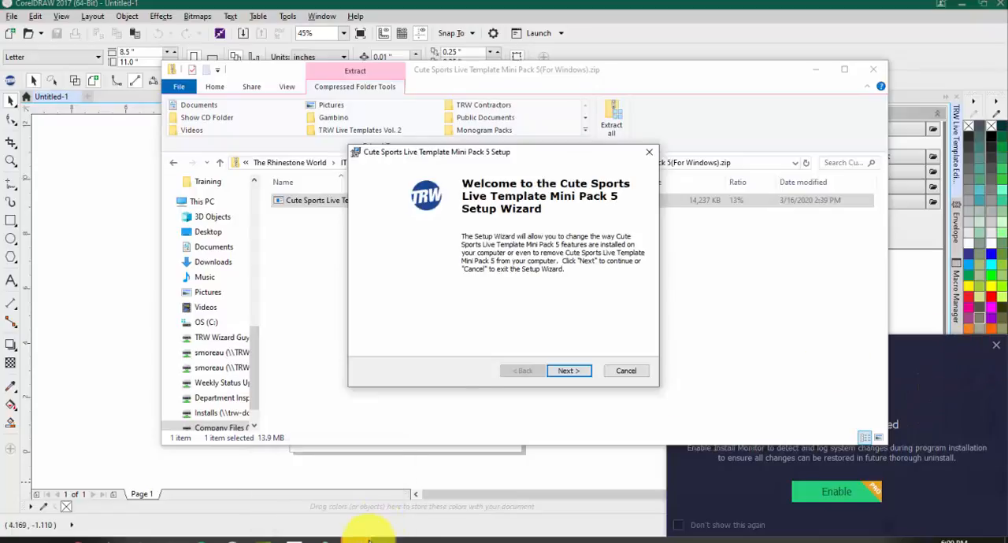
left_click(556, 371)
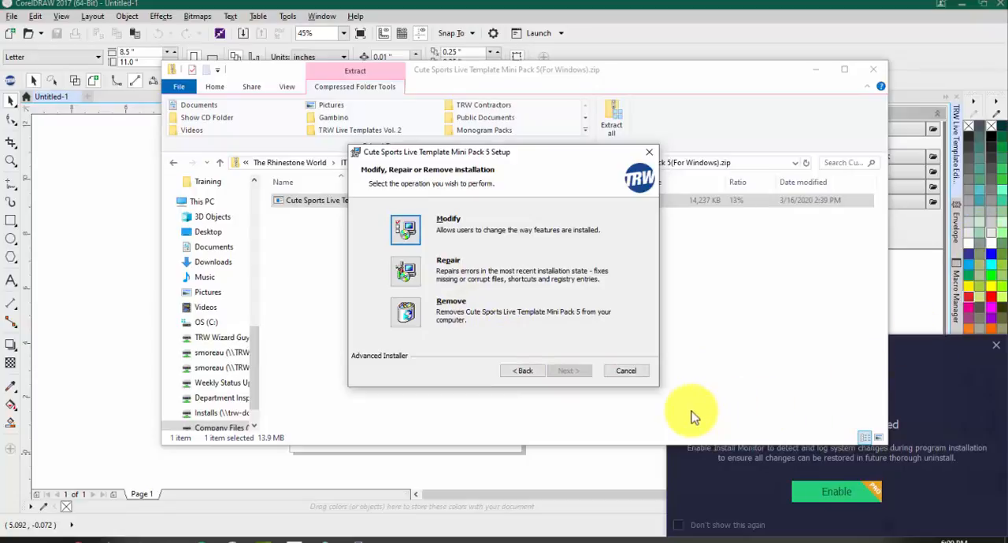
Step: Cancel the Cute Sports Live Template Mini Pack 5 setup, and clear the file window and the install monitor notification from the screen
left_click(626, 371)
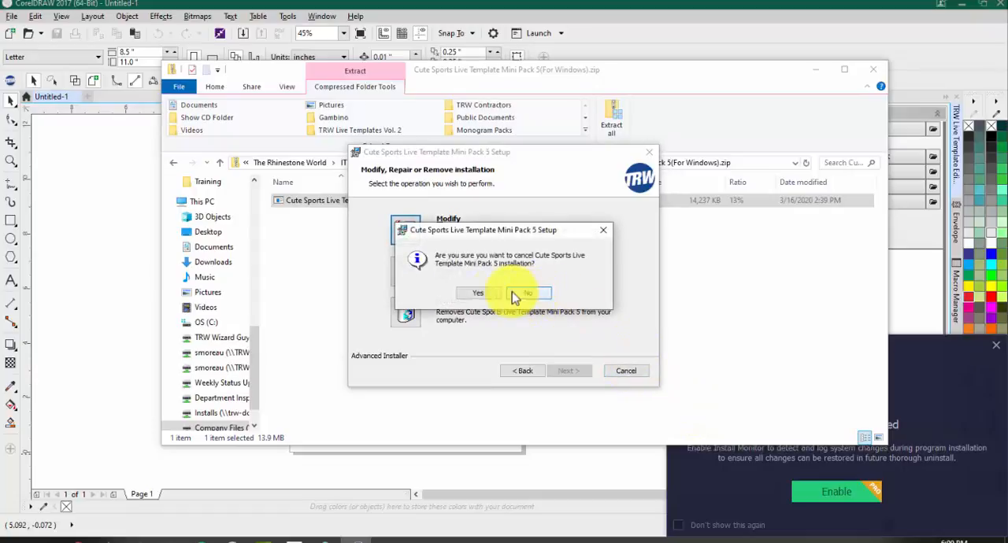
left_click(477, 293)
left_click(567, 367)
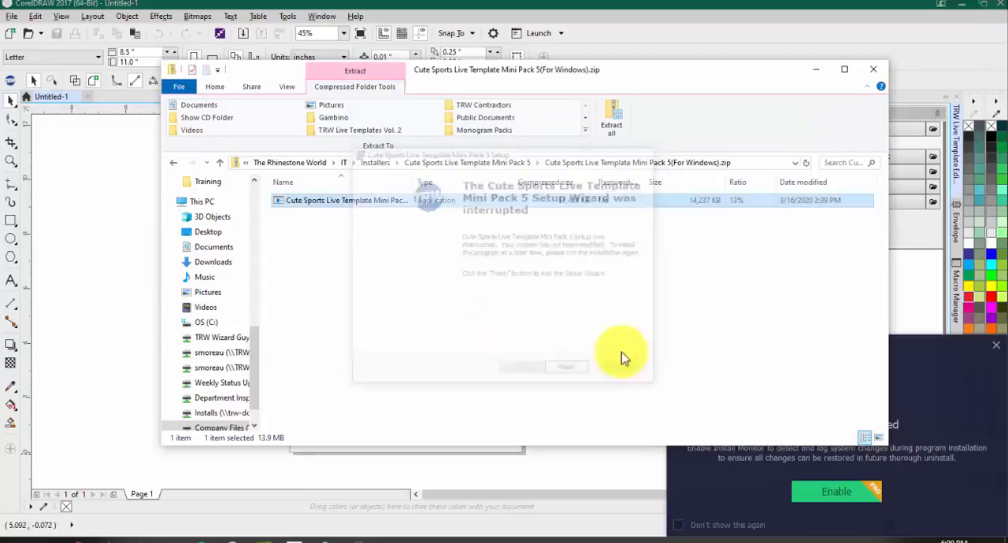
left_click(815, 69)
left_click(996, 345)
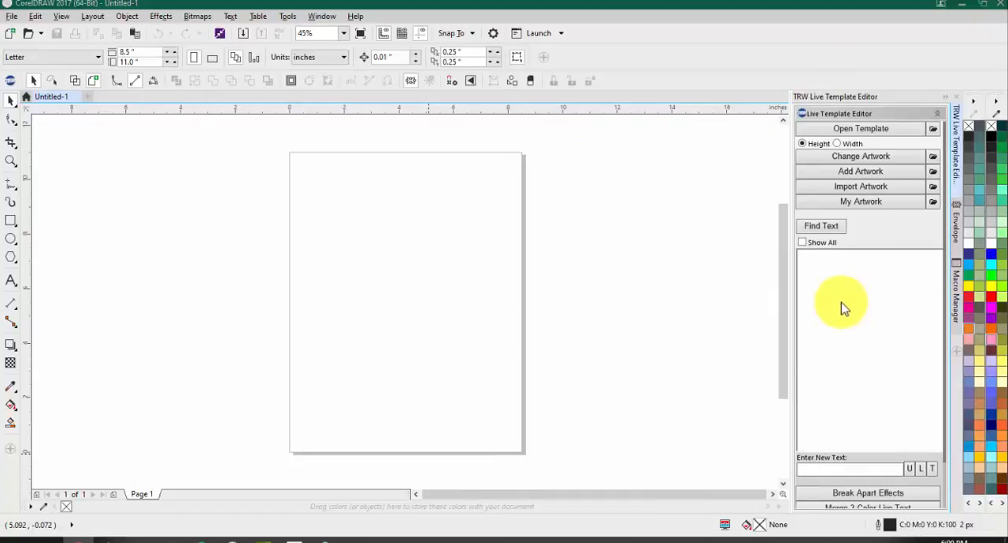
Step: Hide the TRW Live Template Editor docker and bring it up again from the TRW Design Wizard's docker list
left_click(949, 98)
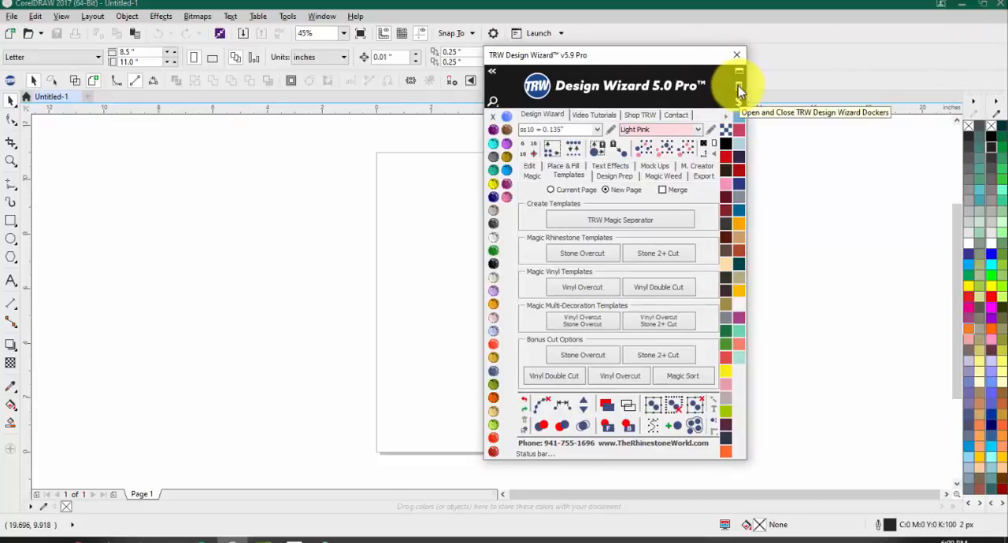
left_click(738, 90)
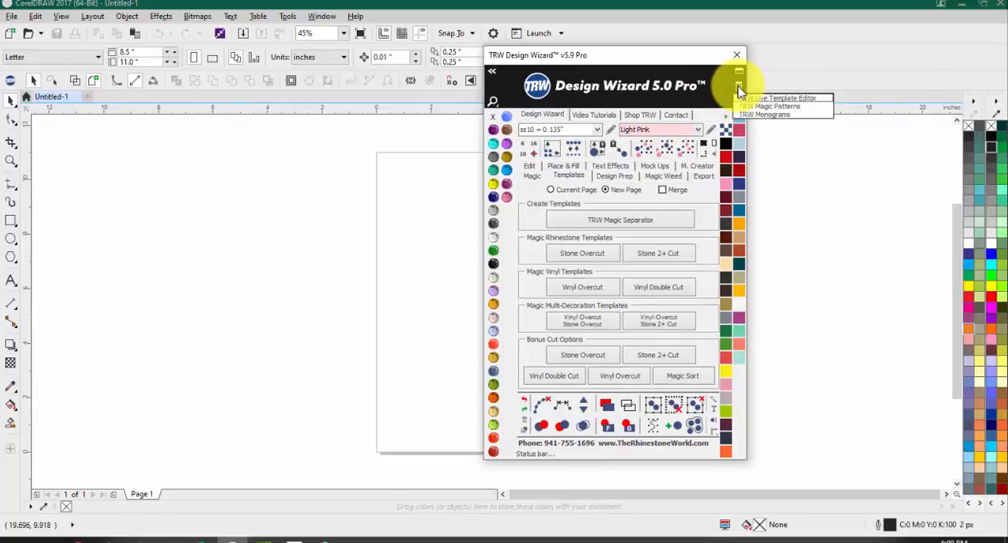
left_click(781, 100)
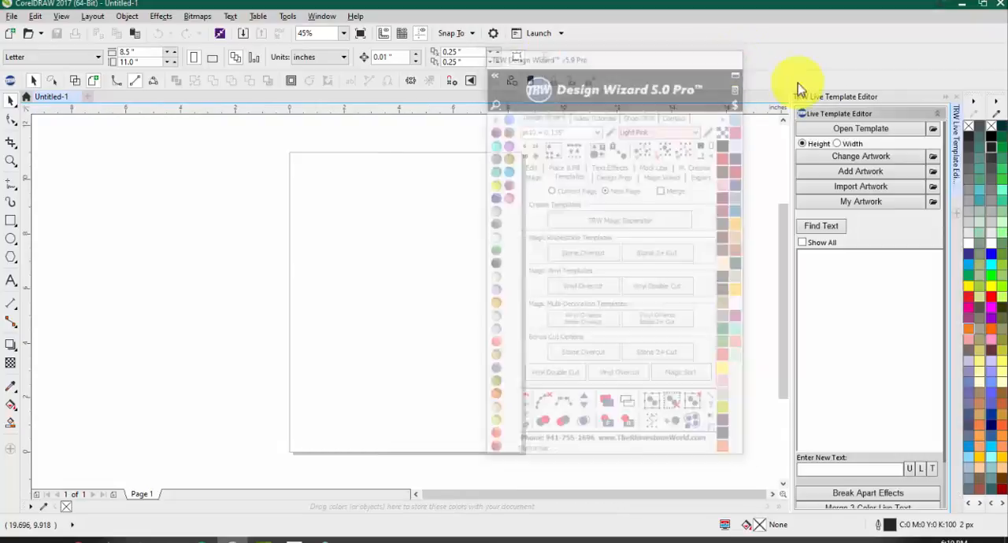
Step: Undock the TRW Live Template Editor and redock it as a full-width strip above the drawing area
left_click_drag(904, 97, 804, 40)
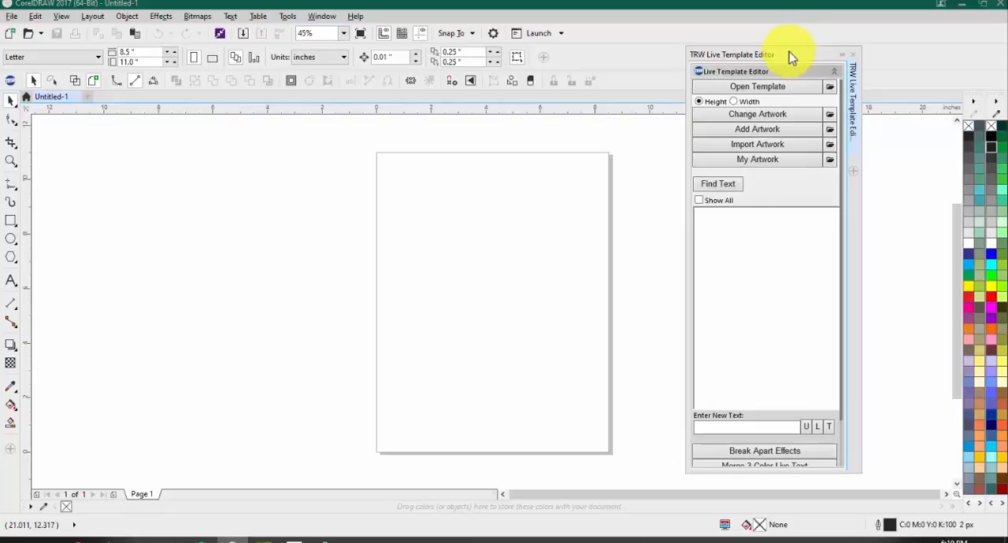
left_click_drag(789, 45, 813, 98)
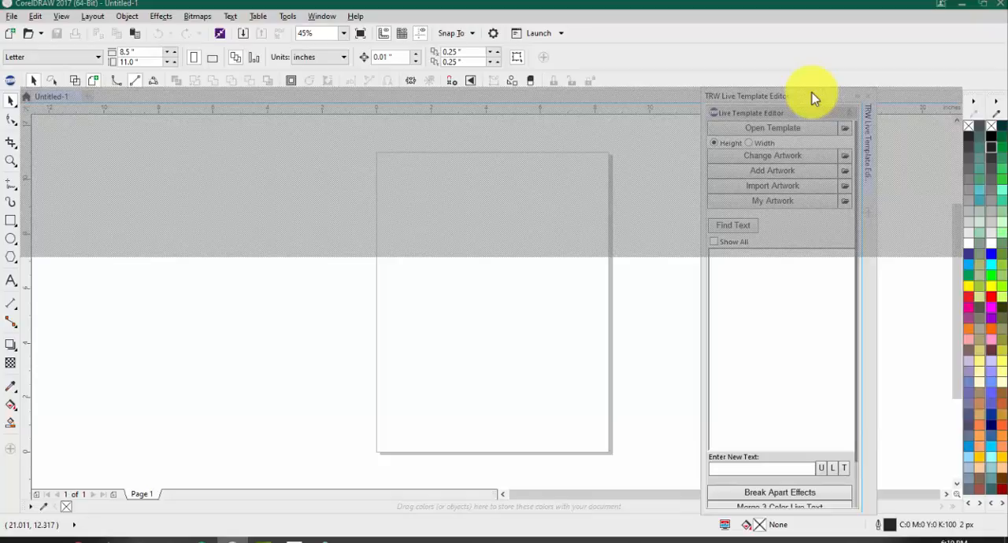
left_click_drag(814, 98, 813, 97)
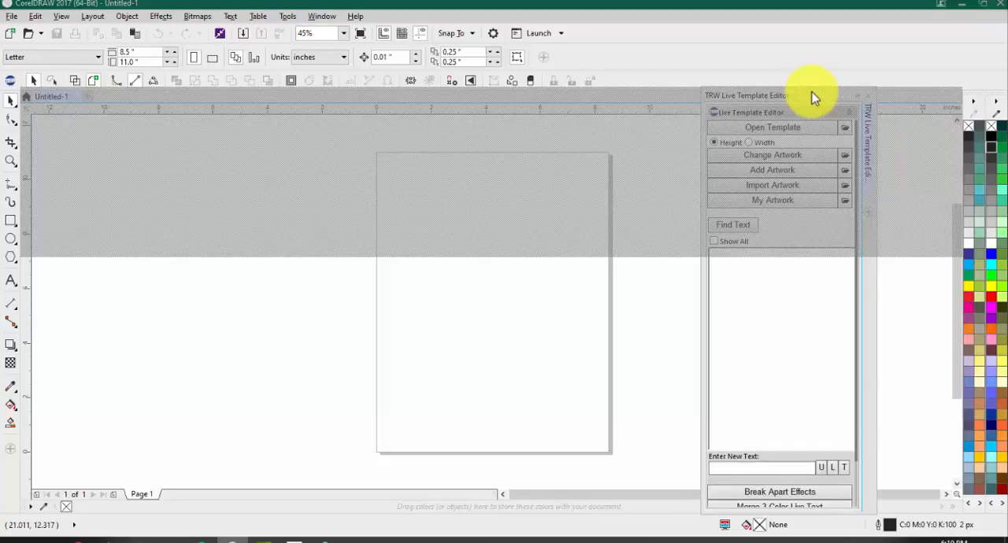
mouse_move(814, 97)
left_mouse_down()
mouse_move(956, 106)
mouse_move(926, 123)
mouse_move(911, 93)
mouse_move(898, 108)
mouse_move(997, 101)
mouse_move(908, 108)
mouse_move(909, 89)
mouse_move(916, 110)
mouse_move(972, 131)
mouse_move(846, 113)
mouse_move(963, 117)
mouse_move(955, 96)
mouse_move(929, 96)
mouse_move(940, 112)
mouse_move(954, 96)
mouse_move(970, 106)
mouse_move(947, 97)
mouse_move(947, 108)
mouse_move(929, 92)
left_mouse_up()
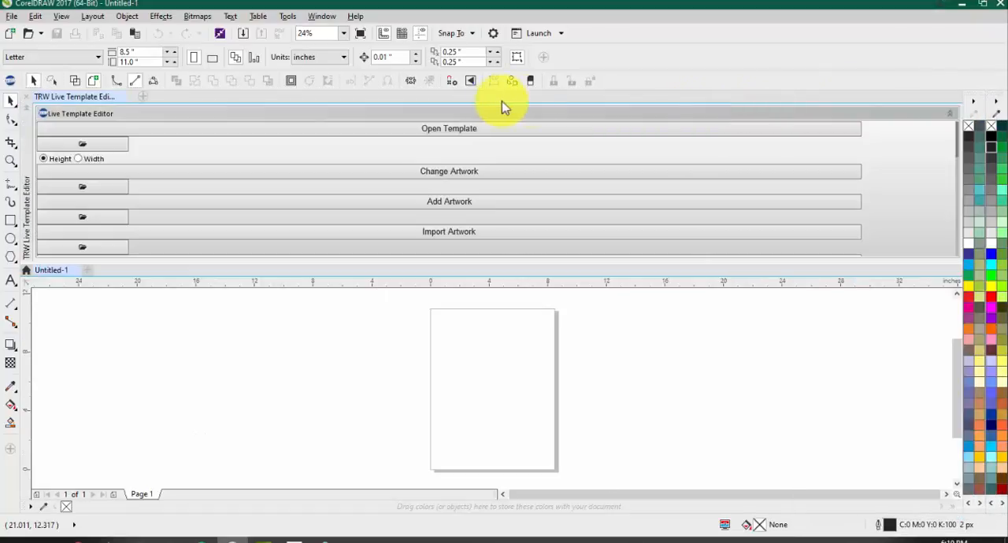
Step: Try to pull the TRW Live Template Editor out of the strip above the drawing area, and close the docker
left_click_drag(640, 134, 642, 208)
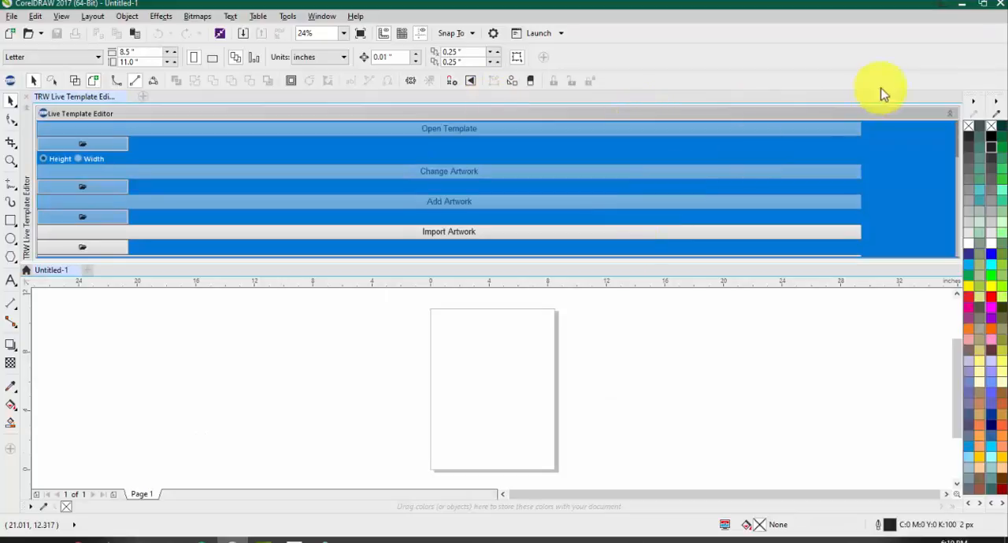
mouse_move(90, 95)
left_mouse_down()
mouse_move(180, 203)
mouse_move(587, 283)
mouse_move(927, 94)
mouse_move(917, 101)
left_mouse_up()
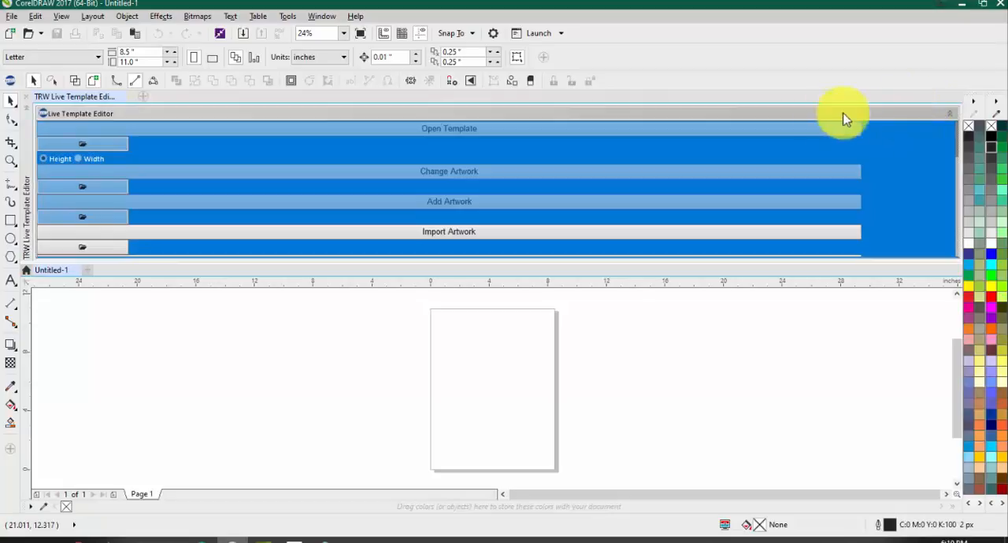
left_click_drag(74, 98, 253, 262)
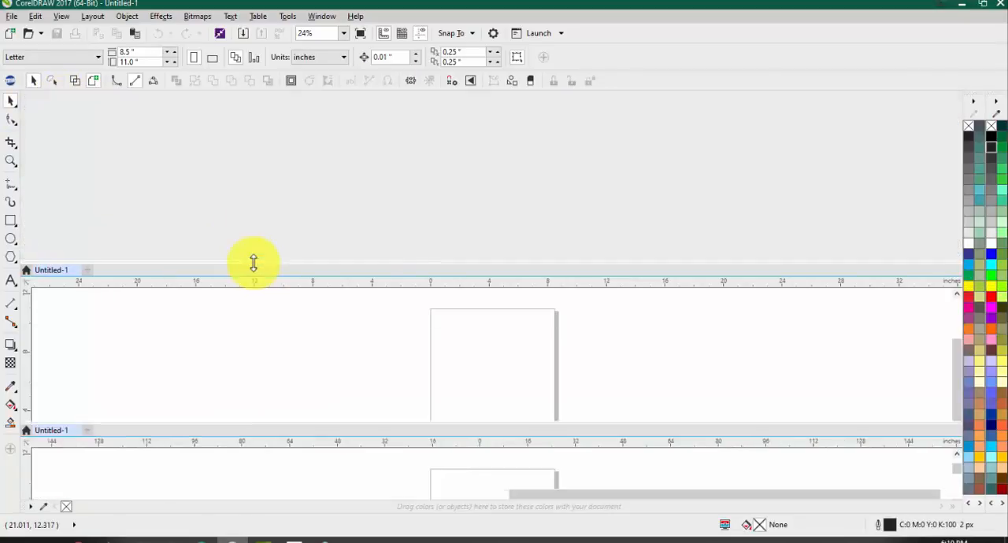
left_click(26, 97)
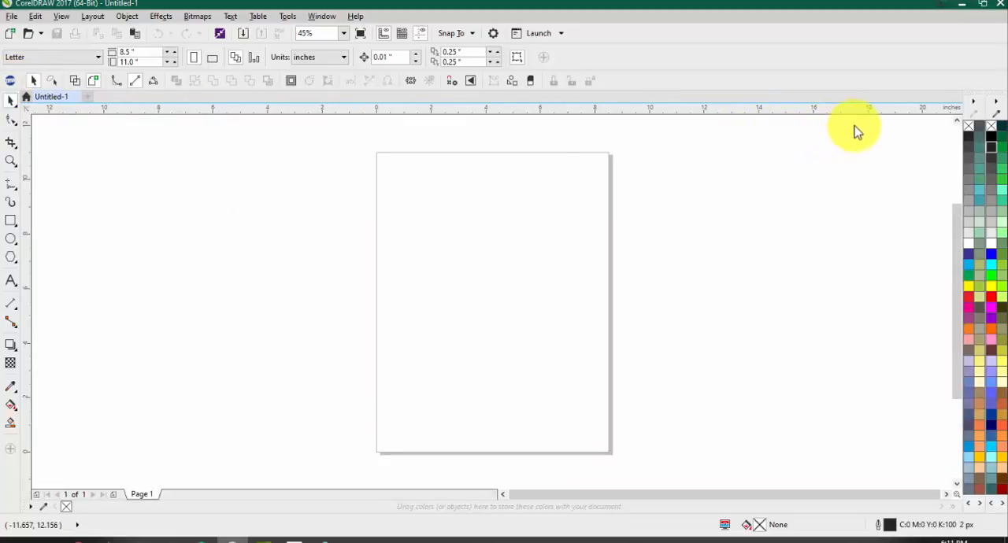
Step: Reopen the TRW Live Template Editor from the Design Wizard docked beside the color palettes, and check how it collapses and expands
left_click(739, 87)
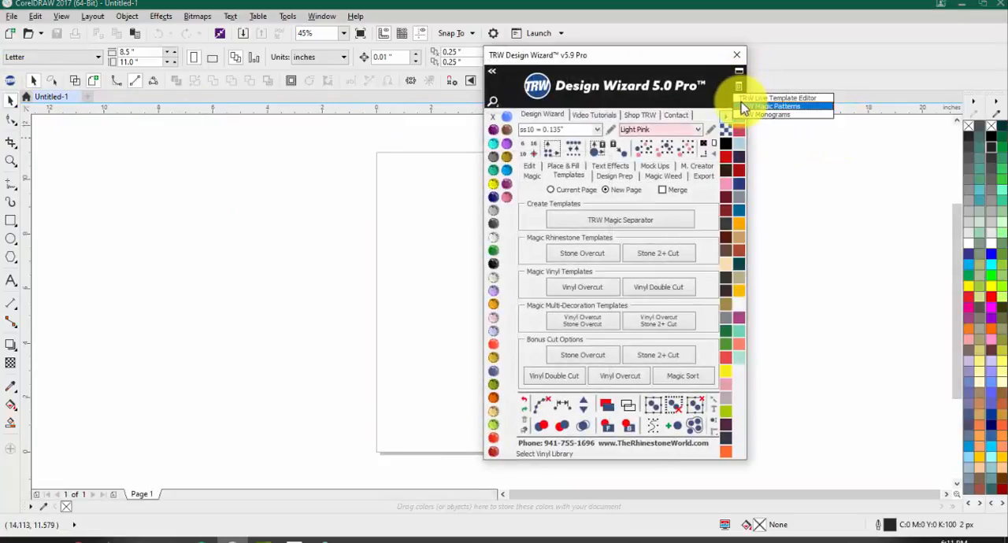
left_click(740, 103)
left_click_drag(81, 90, 958, 107)
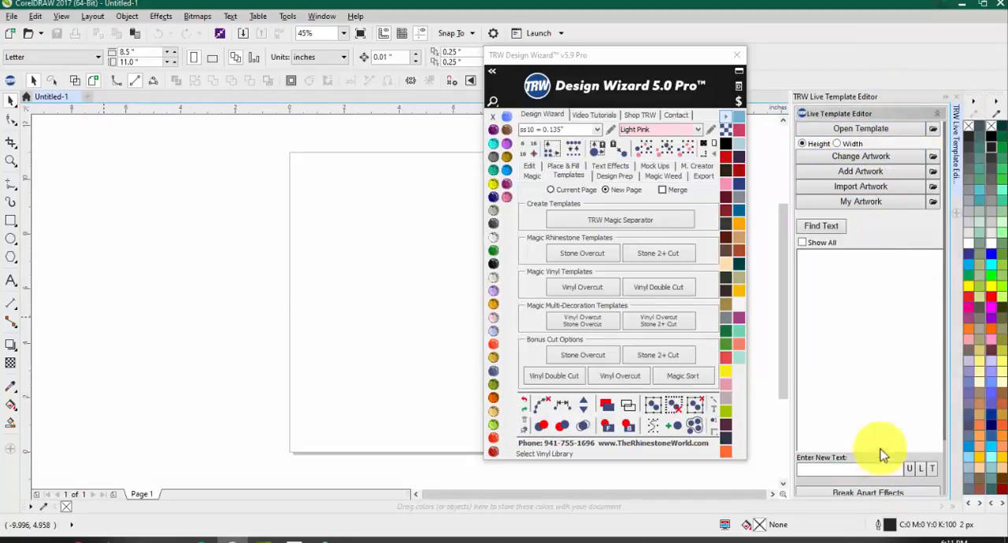
left_click(948, 100)
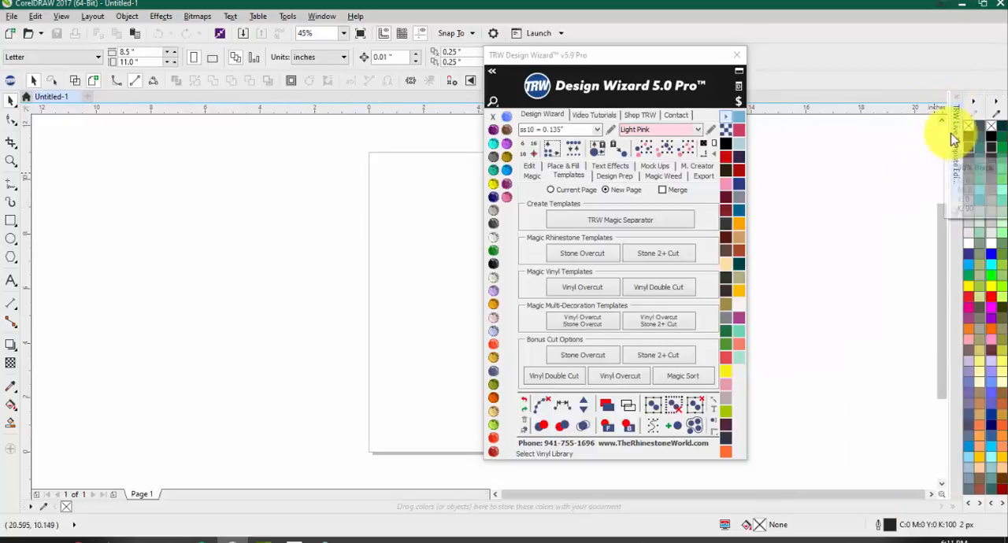
left_click(955, 134)
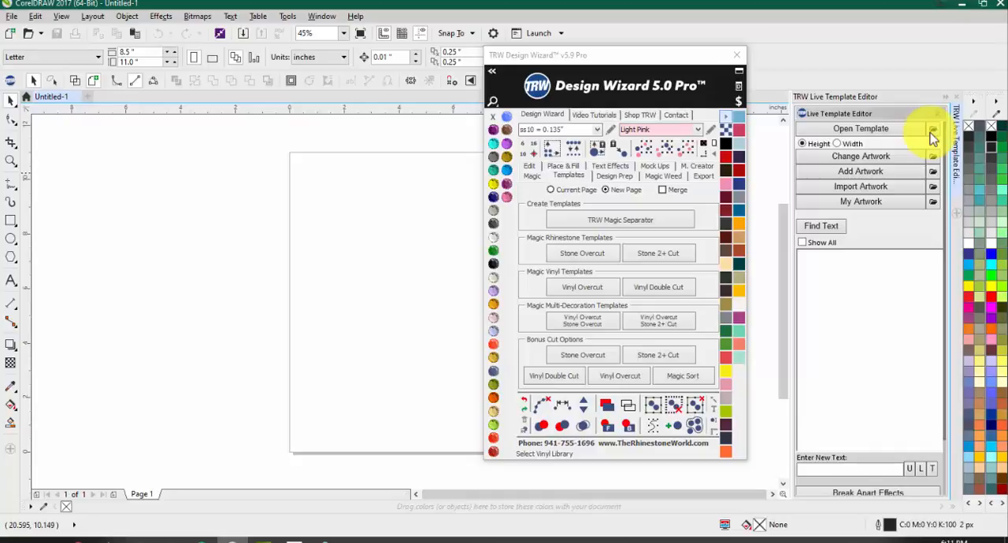
Step: Open the template file browser from the Live Template Editor and look through the template pack folders in TRW Templates
left_click(862, 131)
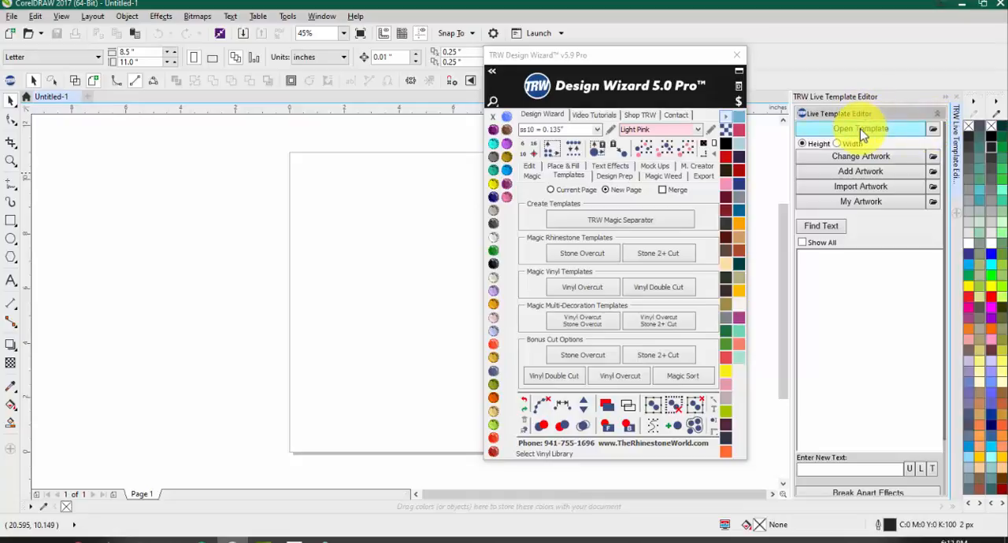
left_click(860, 128)
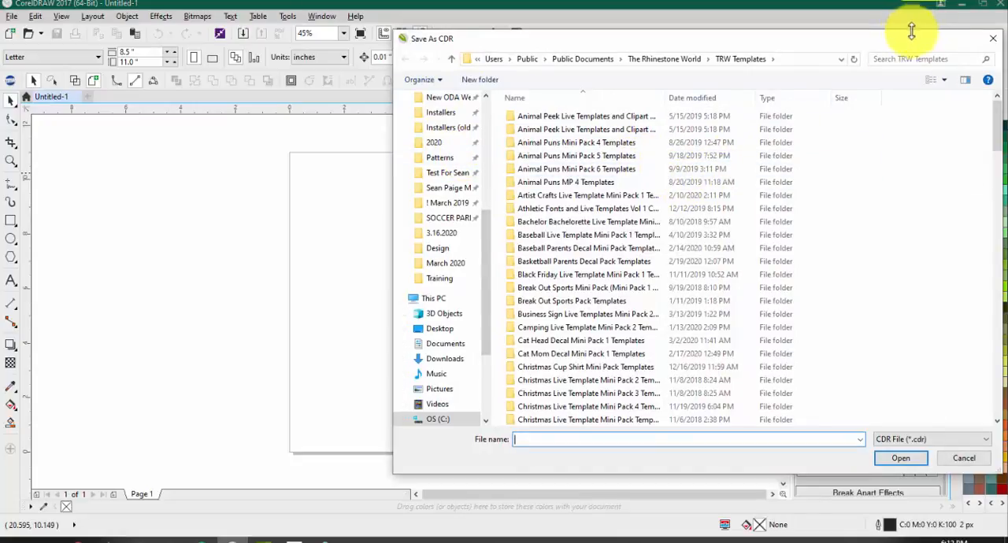
left_click_drag(902, 47, 771, 69)
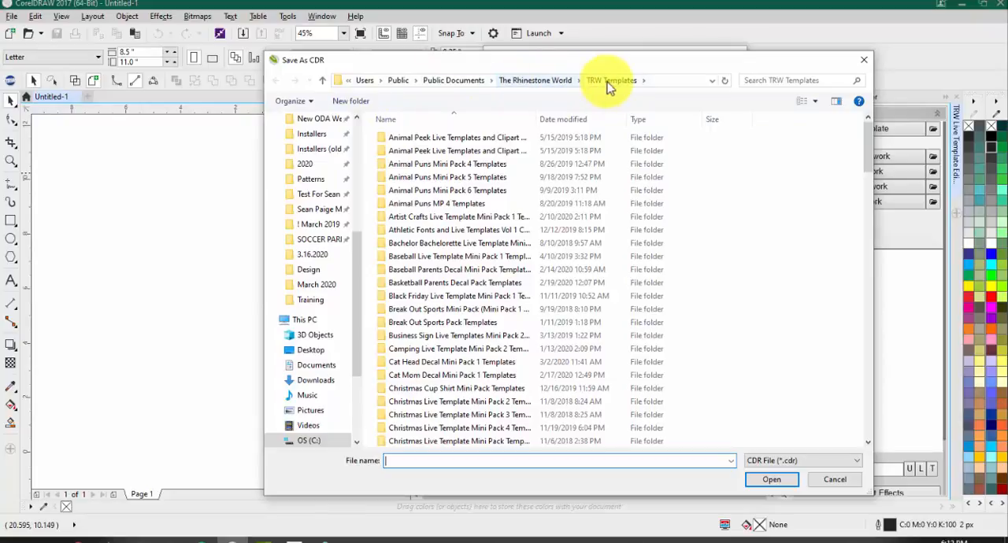
scroll(590, 207, "down", 13)
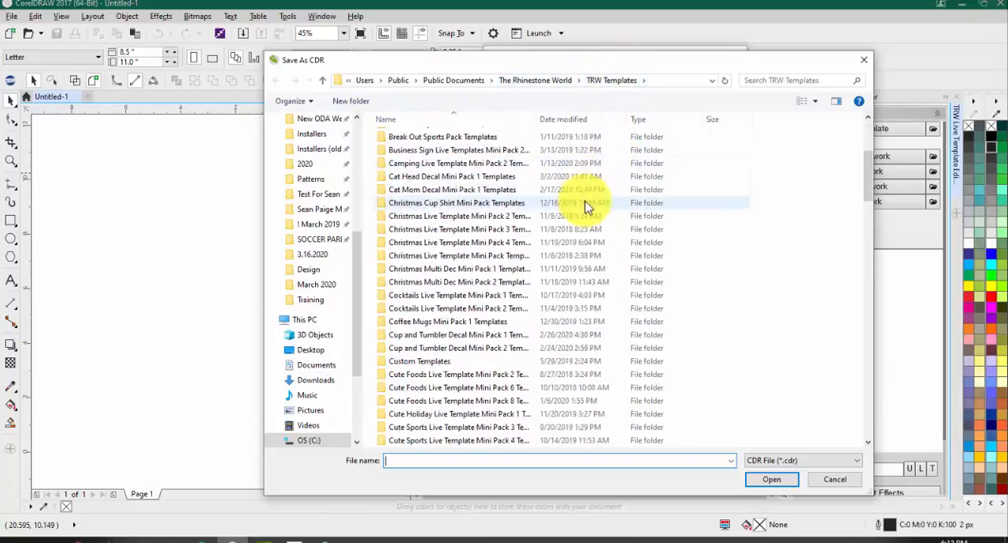
scroll(586, 235, "down", 15)
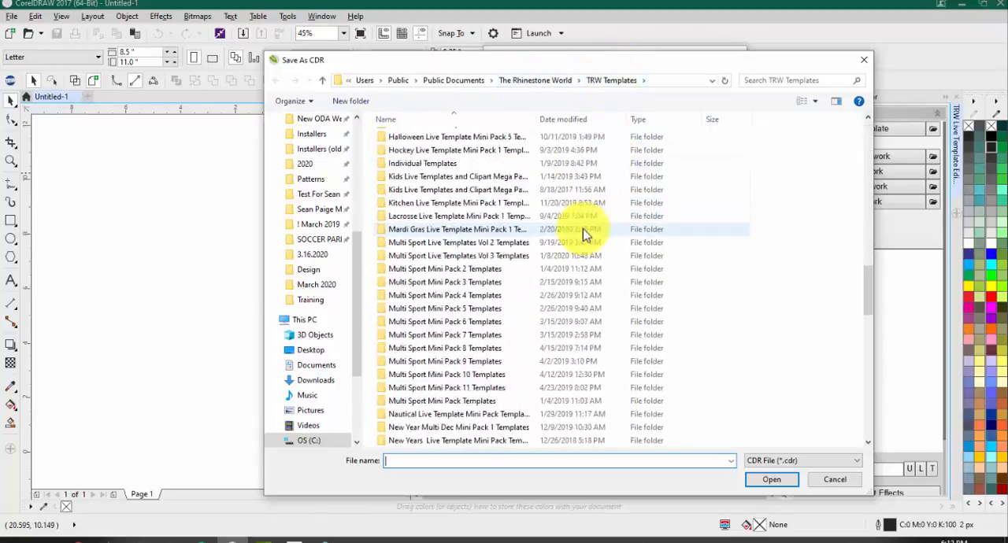
scroll(574, 240, "down", 2)
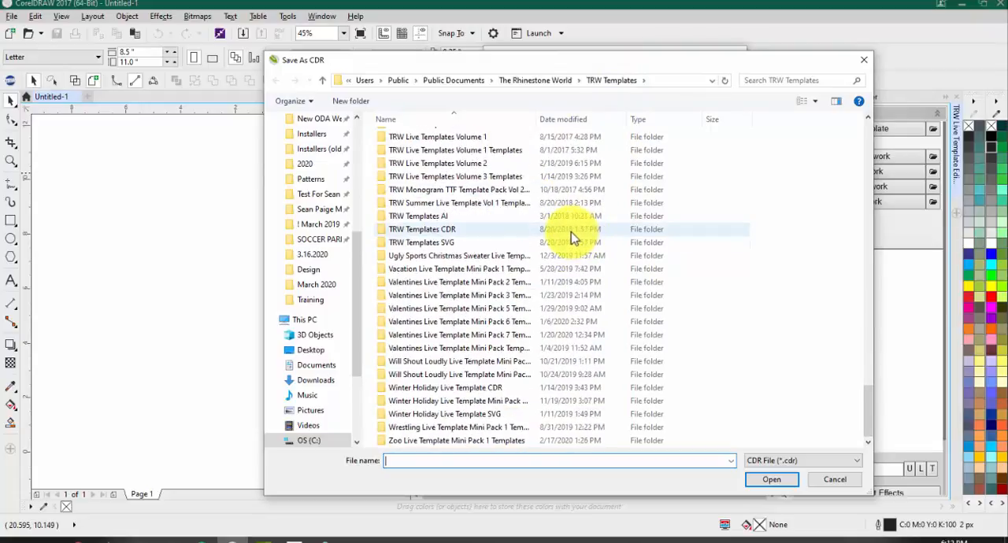
scroll(574, 238, "up", 20)
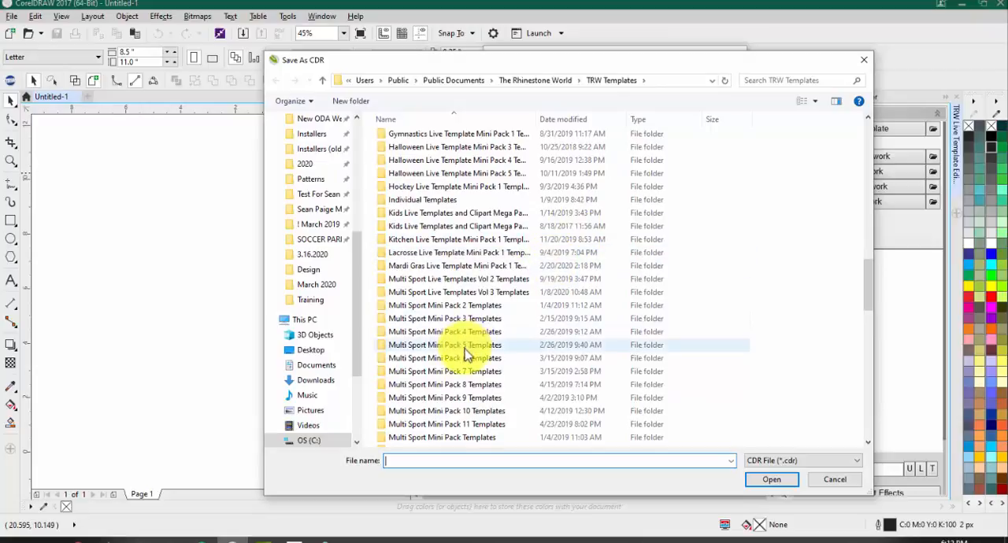
Step: Look inside the Multi Sport Mini Pack 3 Templates folder and return to the TRW Templates folder
left_click(475, 320)
double_click(477, 321)
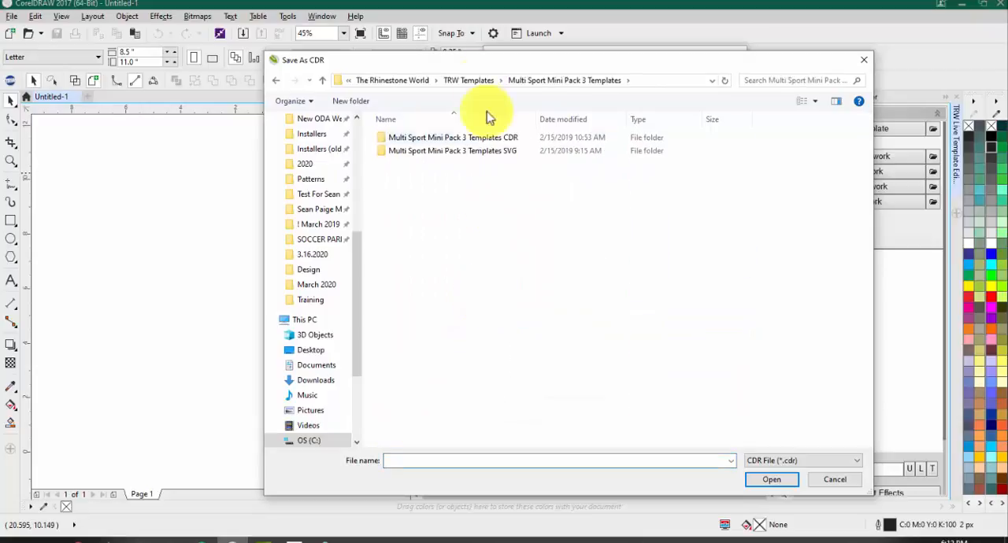
left_click(466, 82)
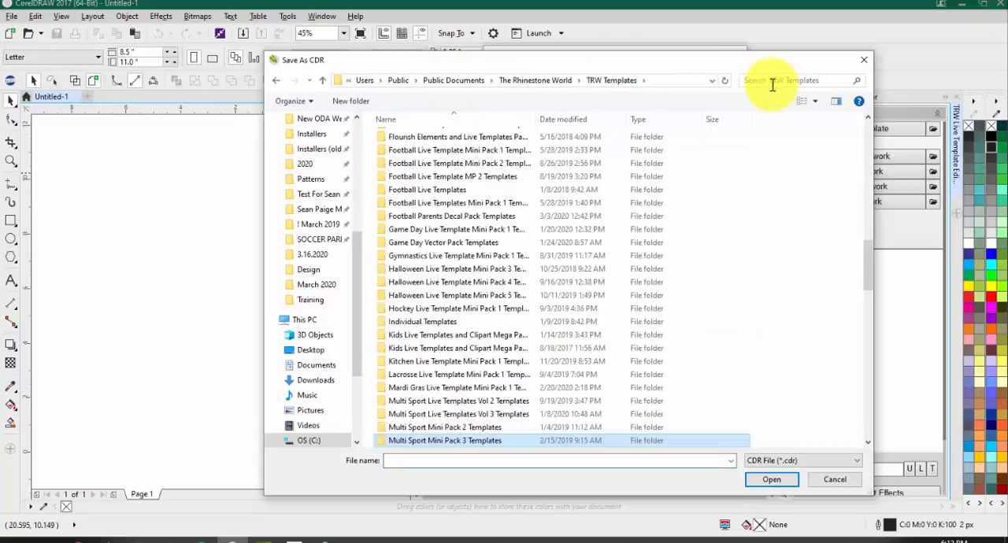
Step: Search the TRW Templates folder for "baseball", look through the matching templates, and close the file browser without opening one
left_click(771, 81)
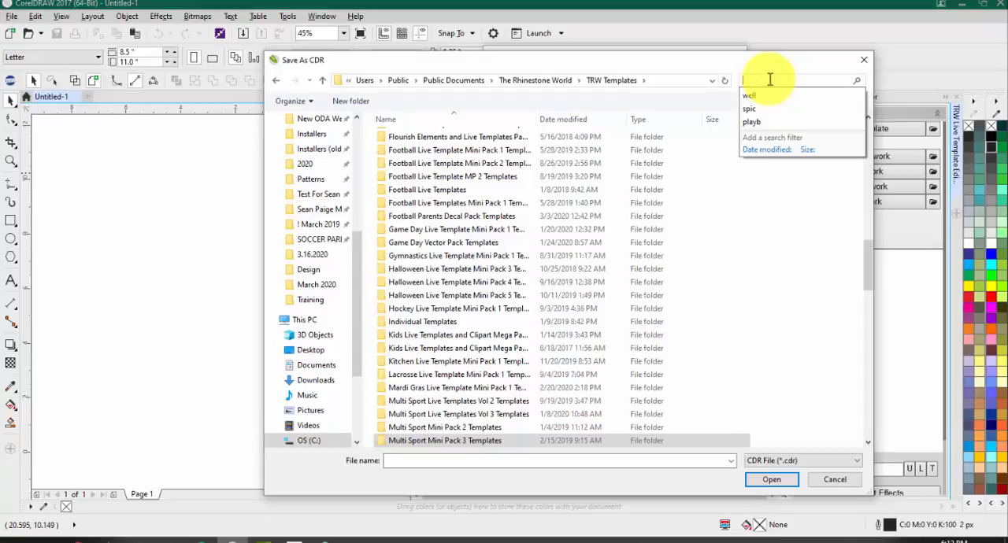
type("baseball")
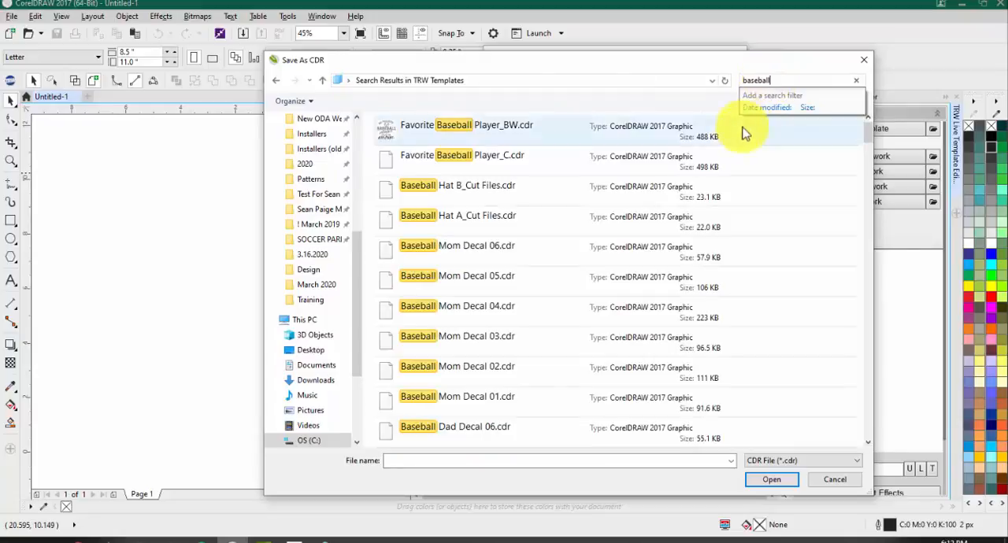
scroll(713, 225, "down", 5)
scroll(713, 228, "down", 10)
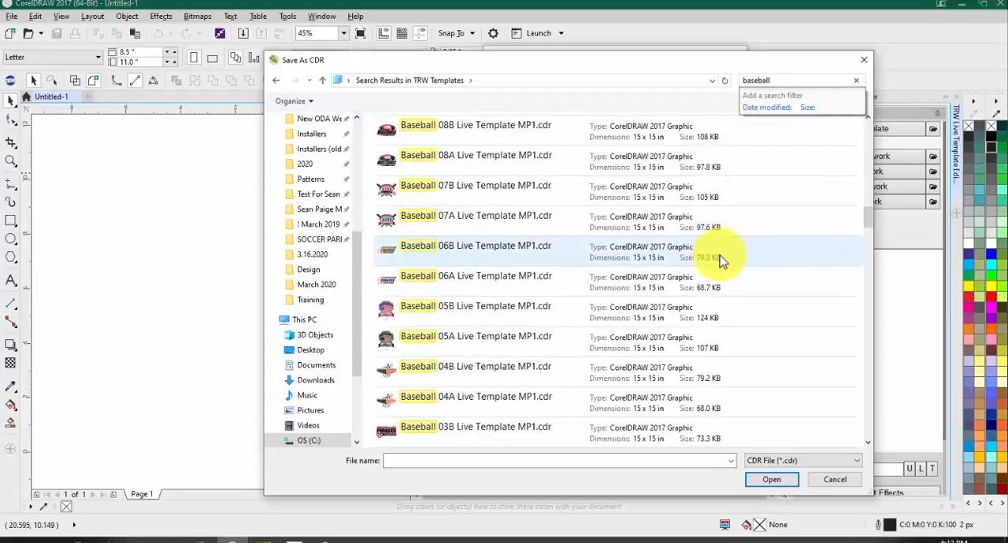
left_click(804, 80)
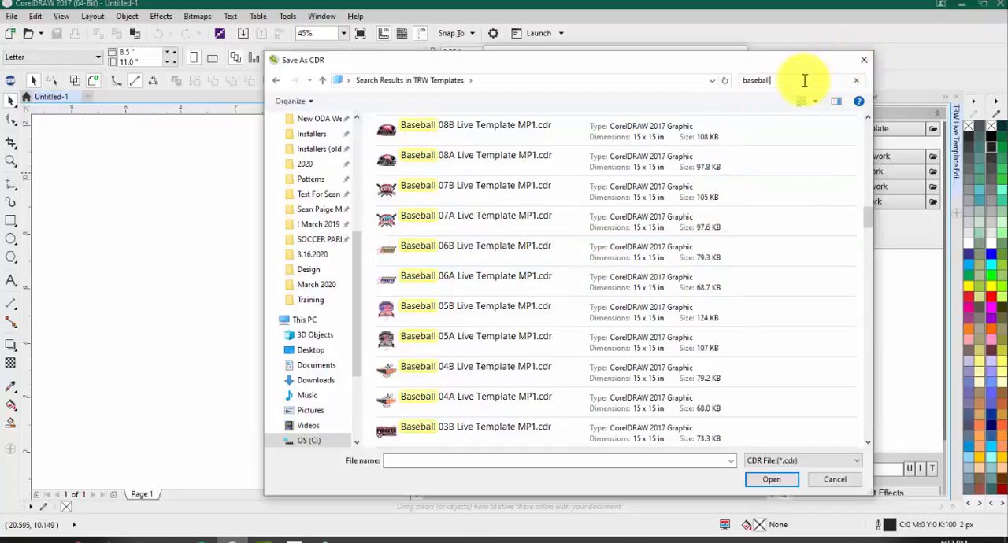
left_click(865, 61)
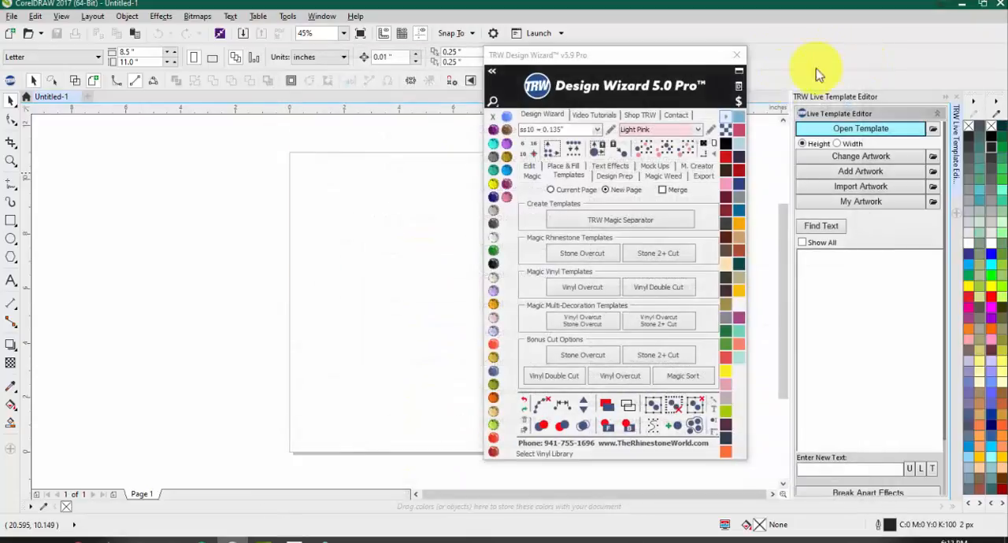
Step: Open the default folder setting for templates and find the Users folder on the OS (C:) drive
left_click(933, 132)
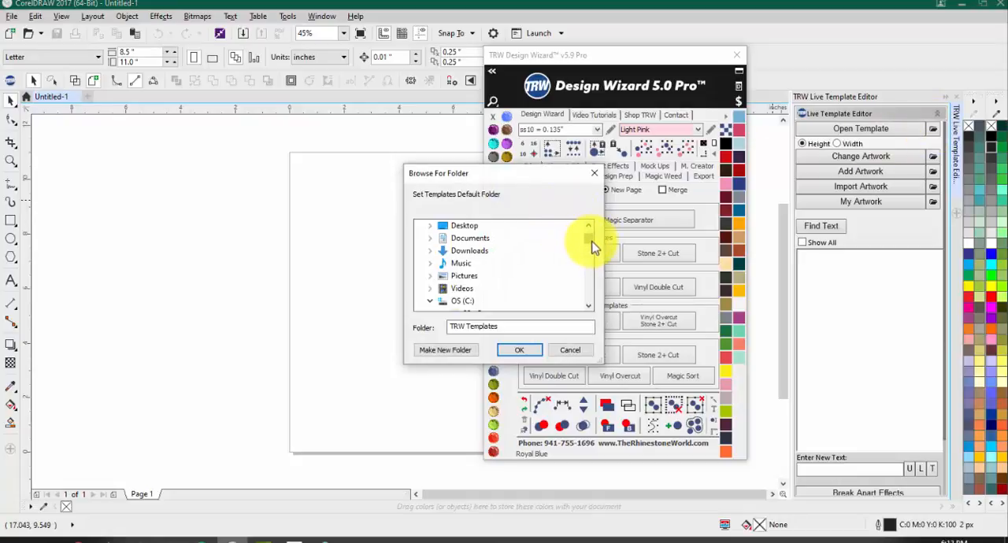
scroll(592, 240, "up", 1)
scroll(591, 240, "up", 2)
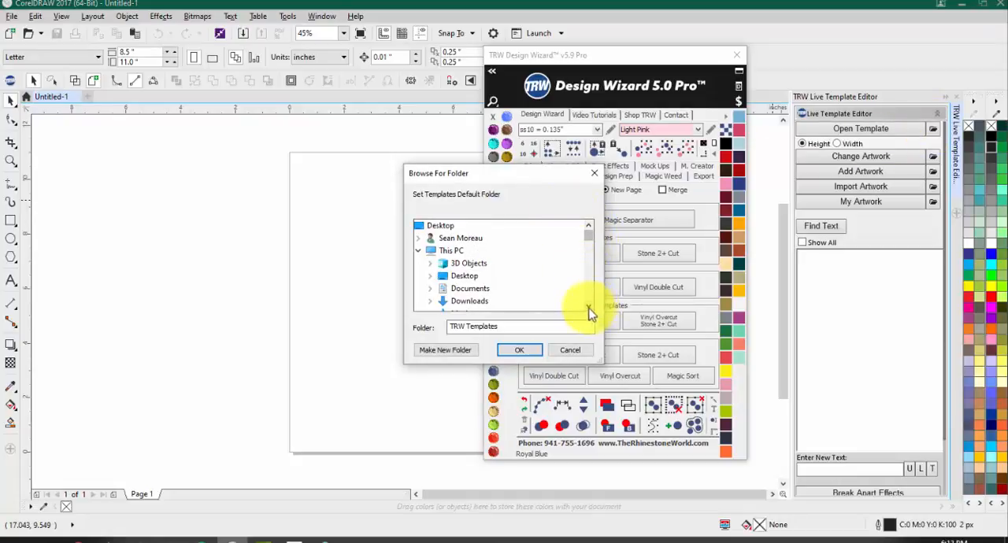
scroll(591, 240, "down", 5)
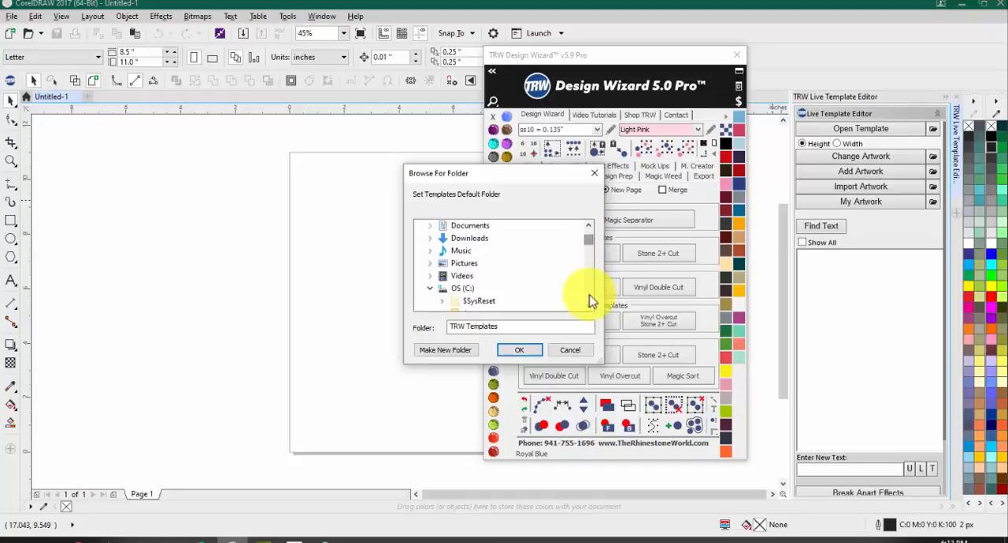
scroll(590, 310, "down", 5)
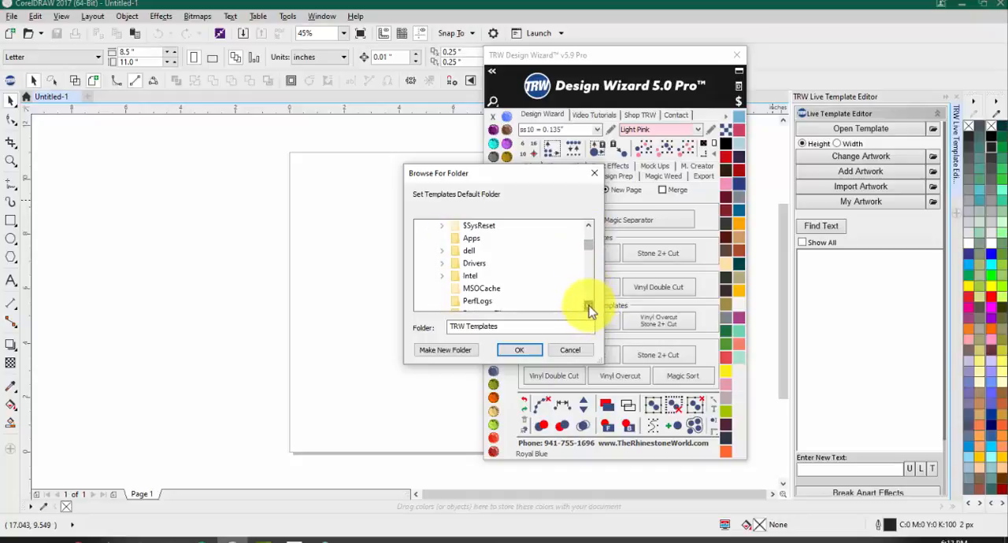
scroll(589, 309, "down", 1)
left_click(588, 309)
left_click(588, 308)
left_click(587, 308)
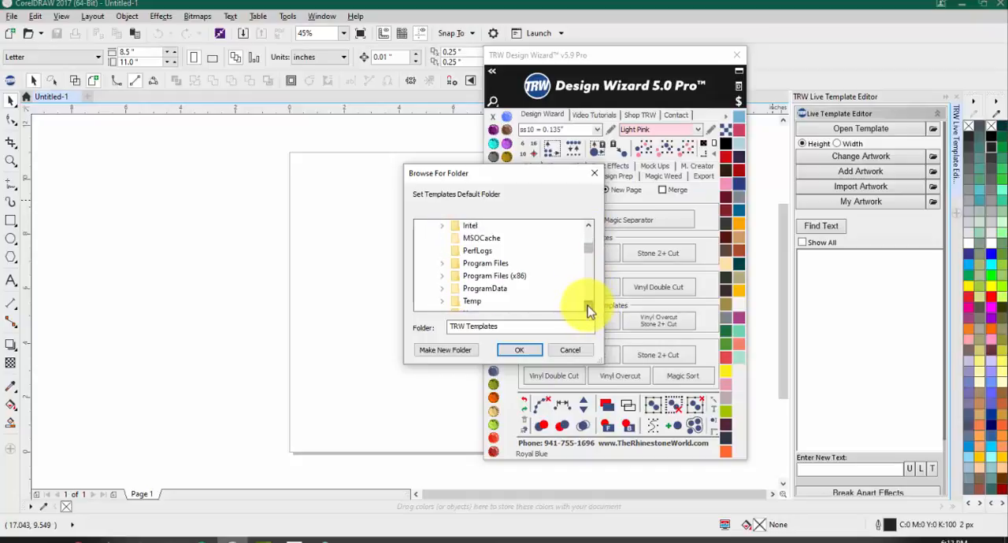
left_click(587, 308)
left_click(588, 309)
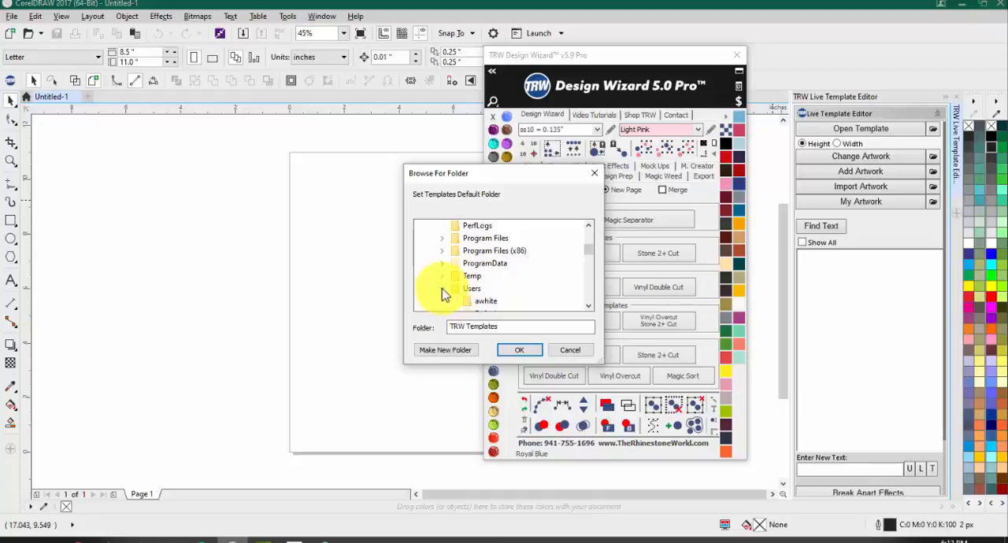
Step: Follow the default folder path from Users through Public and Public Documents to The Rhinestone World
left_click(589, 307)
left_click(588, 307)
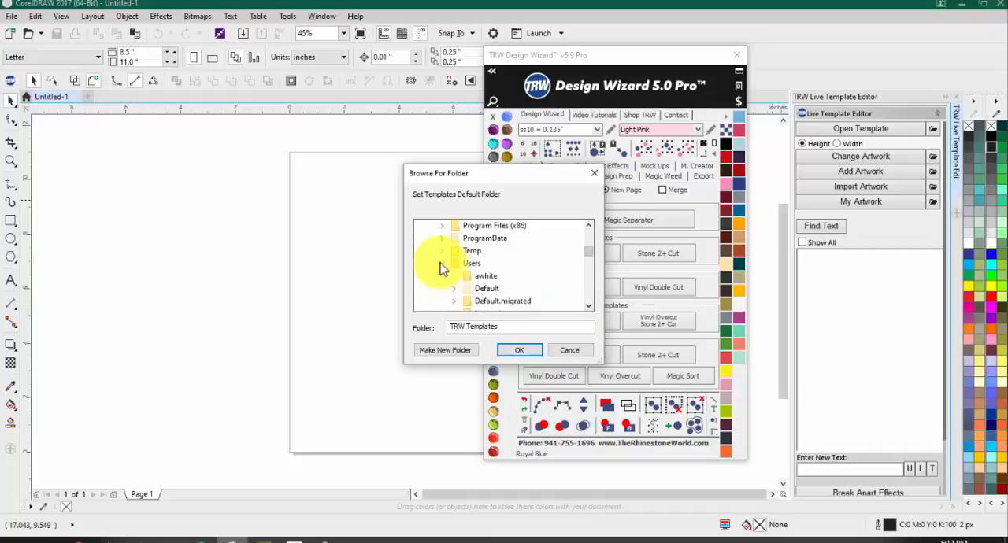
left_click(589, 307)
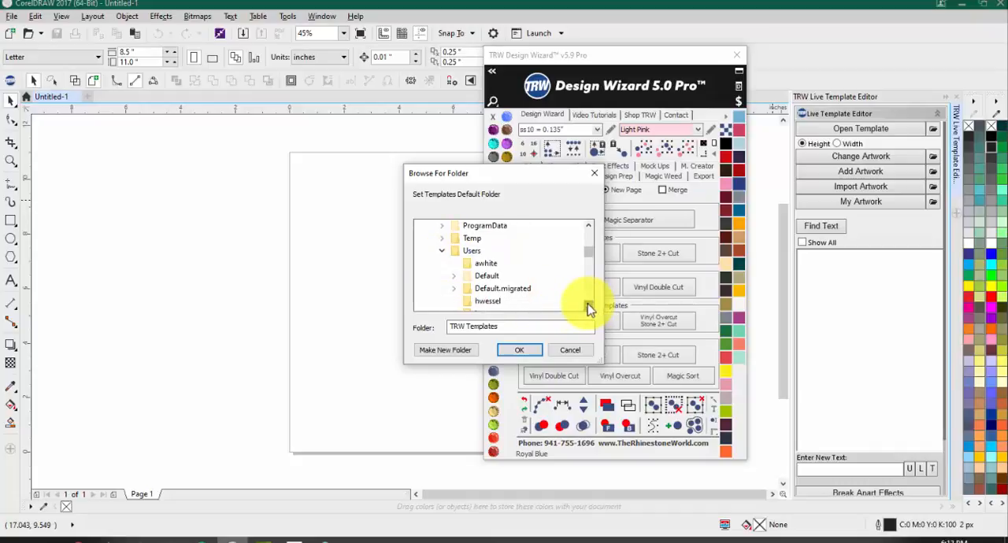
left_click(588, 307)
left_click(588, 306)
left_click(588, 306)
left_click(588, 306)
left_click(588, 307)
left_click(588, 306)
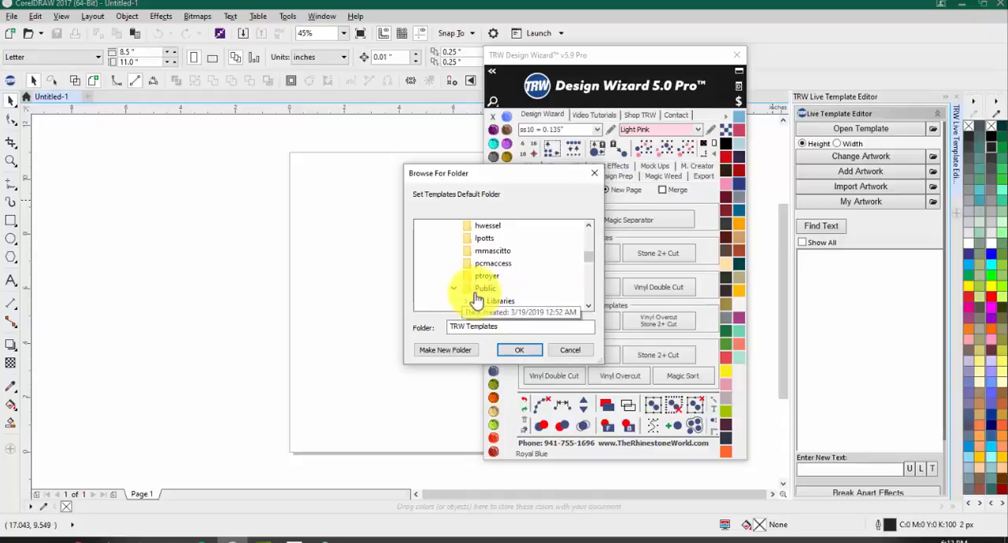
left_click(588, 306)
left_click(588, 306)
left_click(588, 306)
left_click(589, 306)
left_click(588, 306)
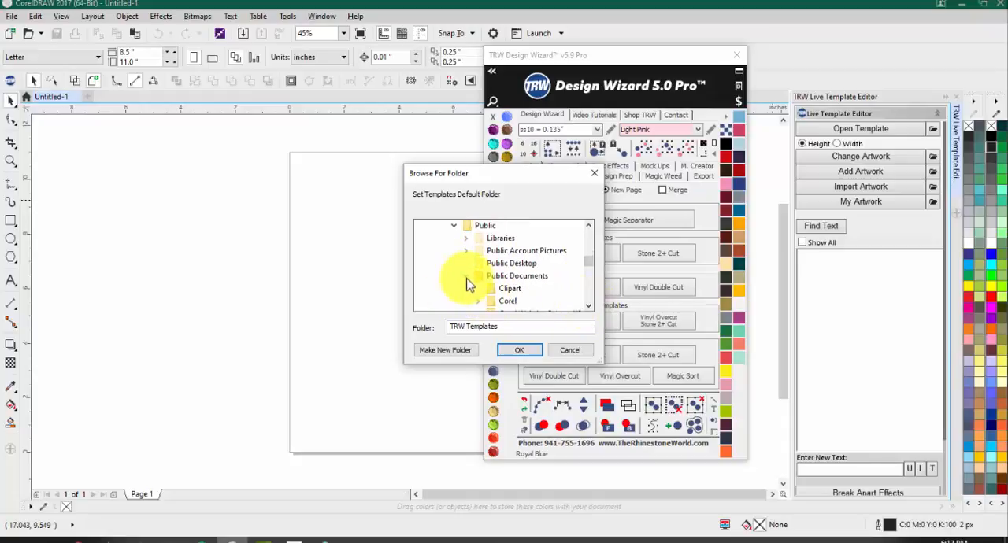
left_click(588, 306)
left_click(588, 306)
left_click(588, 307)
left_click(588, 307)
left_click(588, 306)
left_click(589, 306)
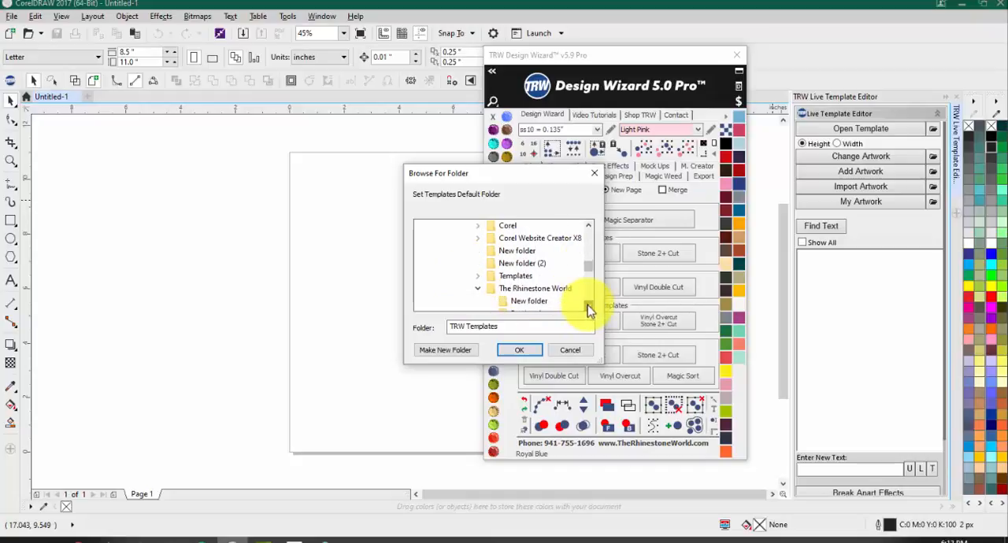
Step: Review the path from Public Documents through The Rhinestone World down to its TRW Templates subfolder
scroll(516, 280, "up", 1)
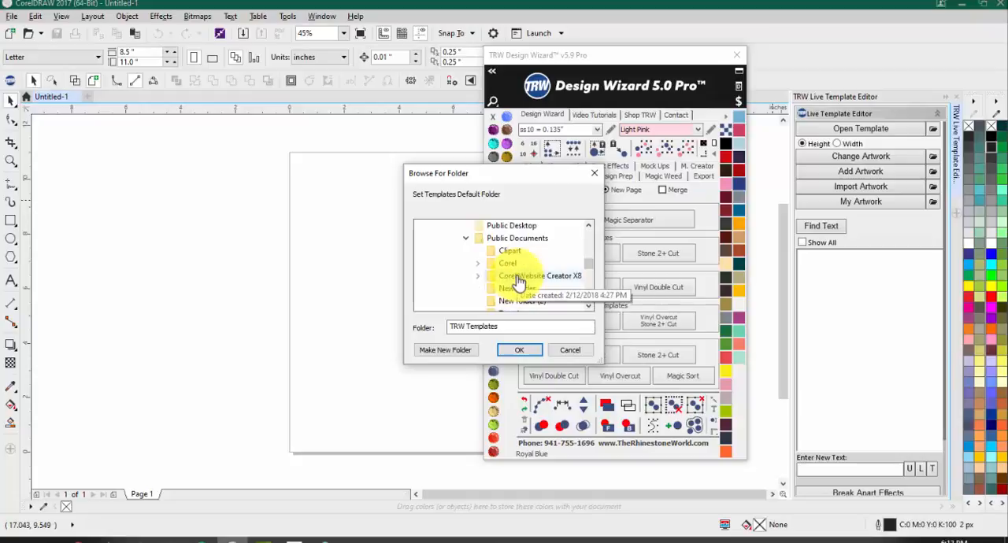
scroll(524, 257, "down", 1)
scroll(524, 259, "down", 1)
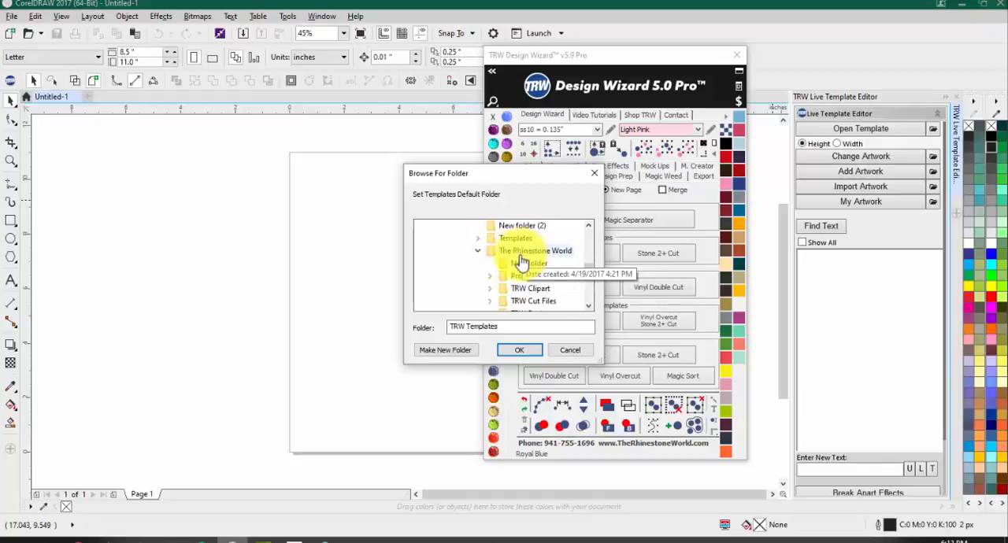
scroll(498, 281, "up", 1)
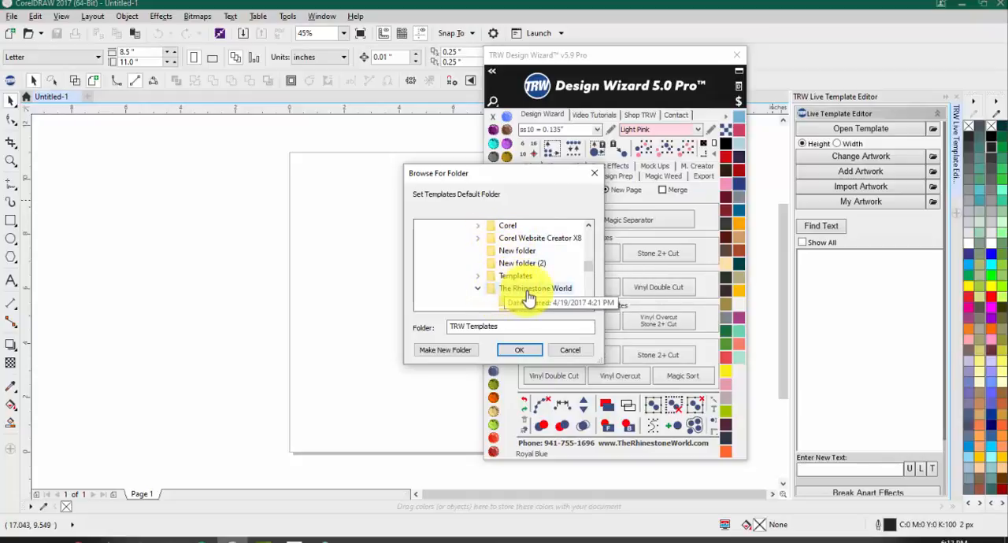
scroll(538, 295, "down", 3)
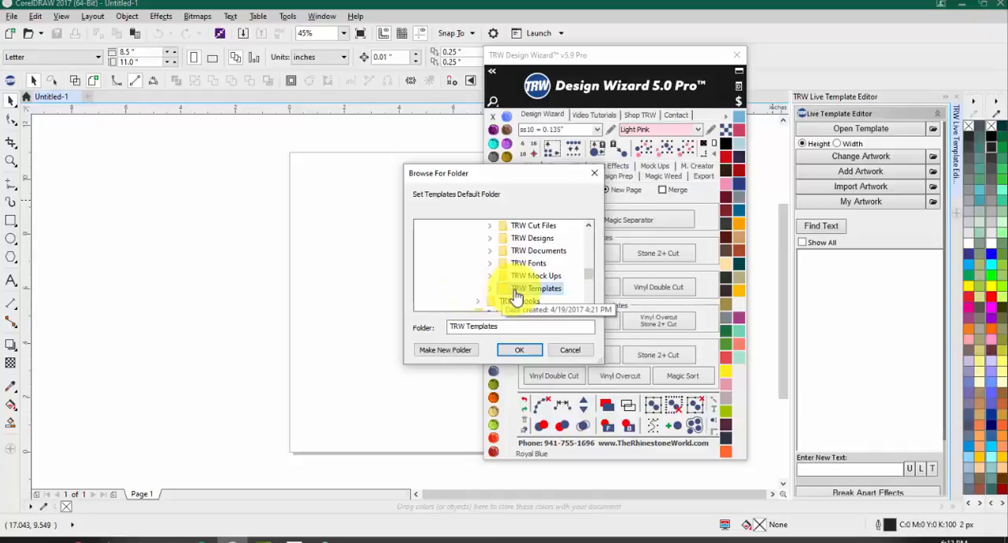
scroll(538, 288, "up", 3)
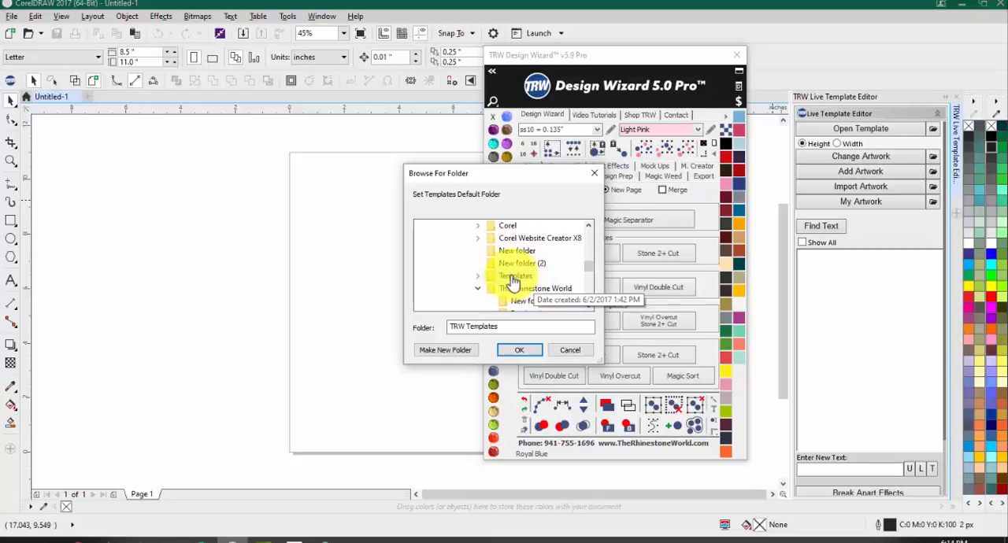
scroll(515, 292, "down", 2)
scroll(513, 303, "up", 2)
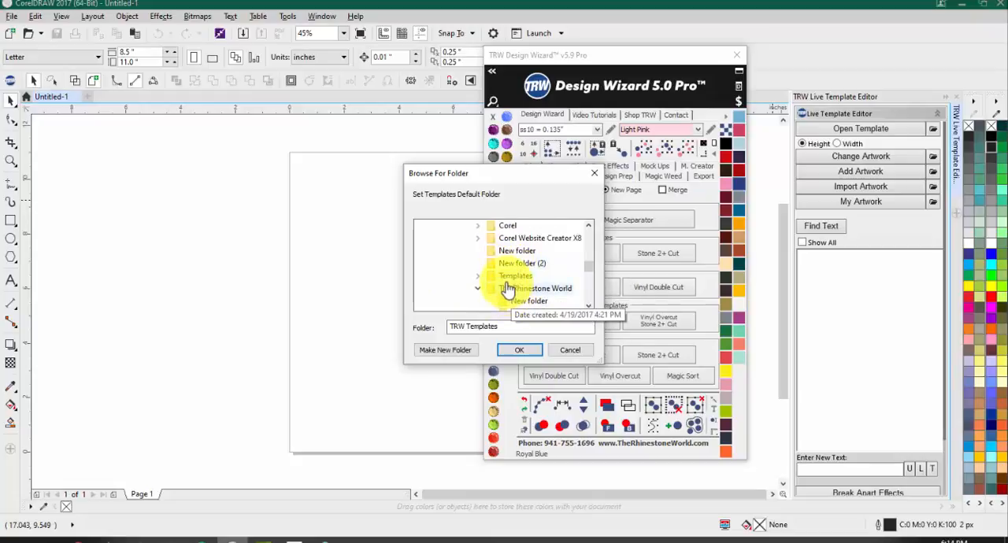
scroll(520, 297, "down", 4)
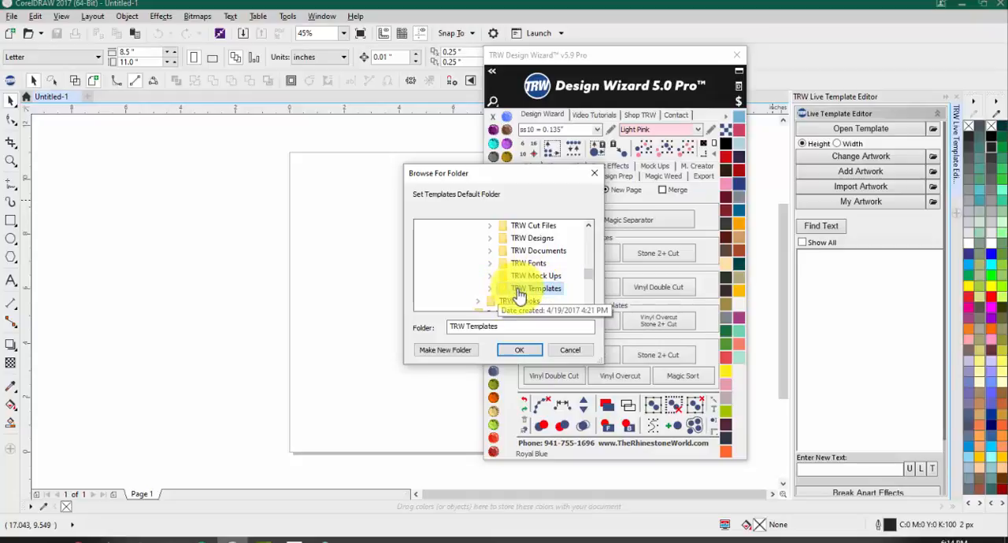
Step: Look through the pack folders inside TRW Templates and set TRW Templates as the default templates folder
double_click(520, 290)
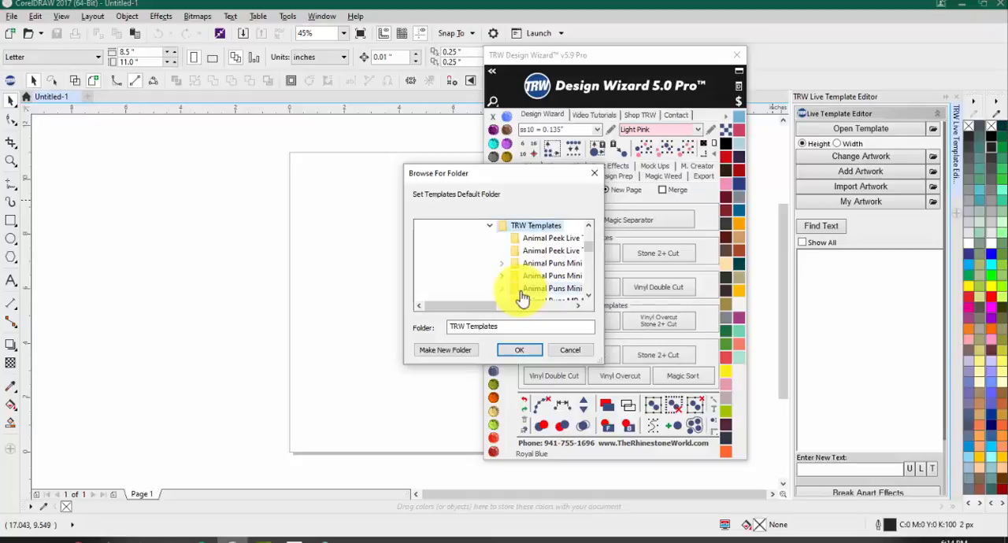
scroll(529, 291, "down", 4)
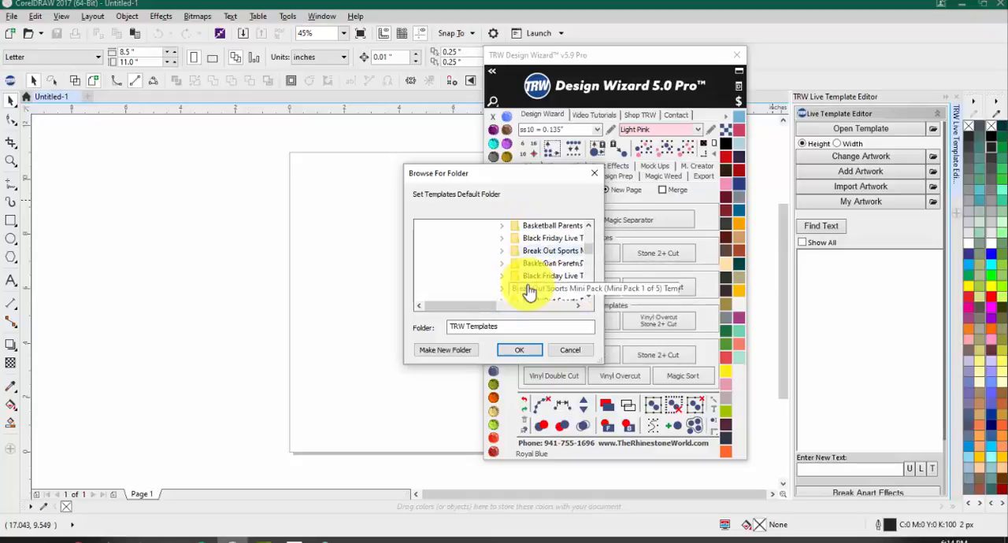
scroll(528, 292, "up", 6)
scroll(528, 293, "down", 2)
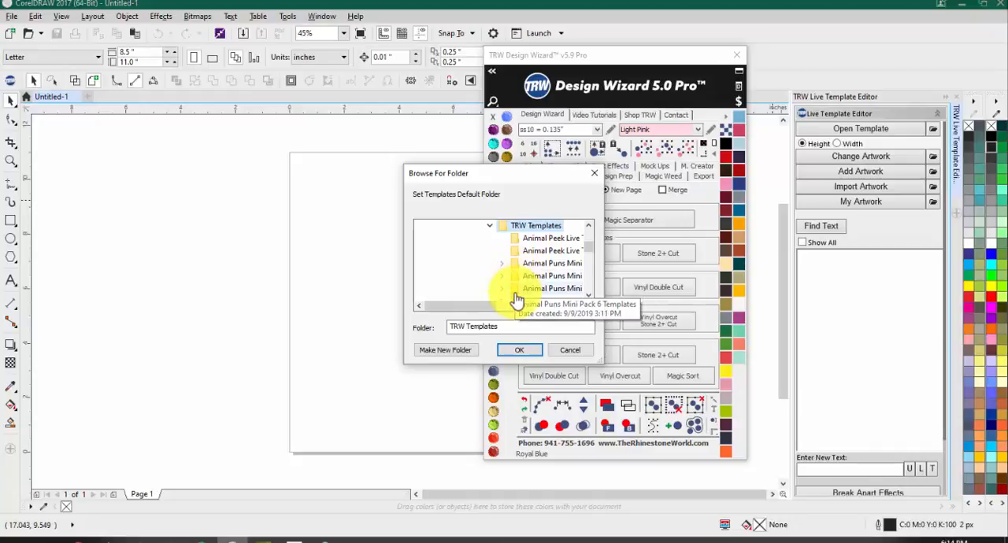
left_click(519, 352)
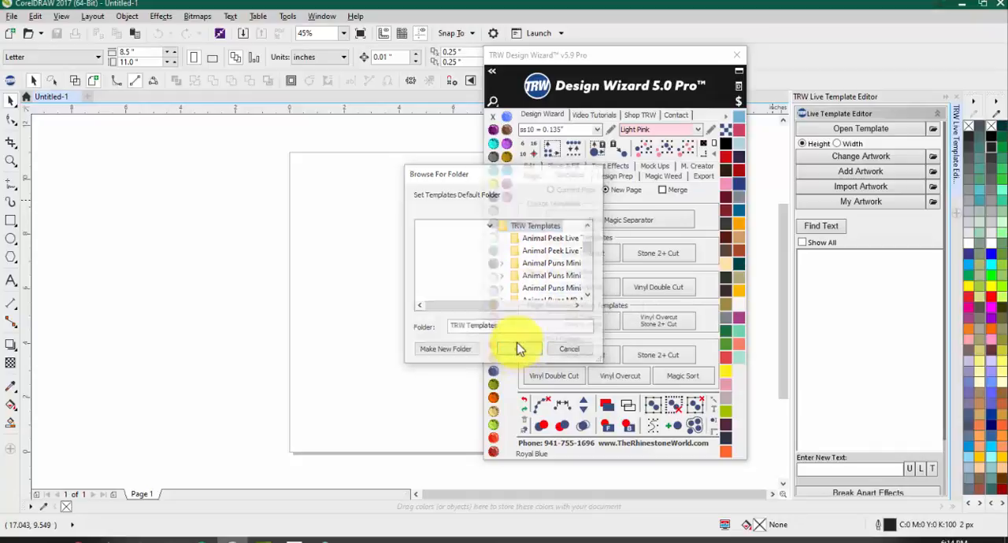
Step: Browse the template packs in the default TRW Templates folder and close the file browser without opening one
left_click(844, 129)
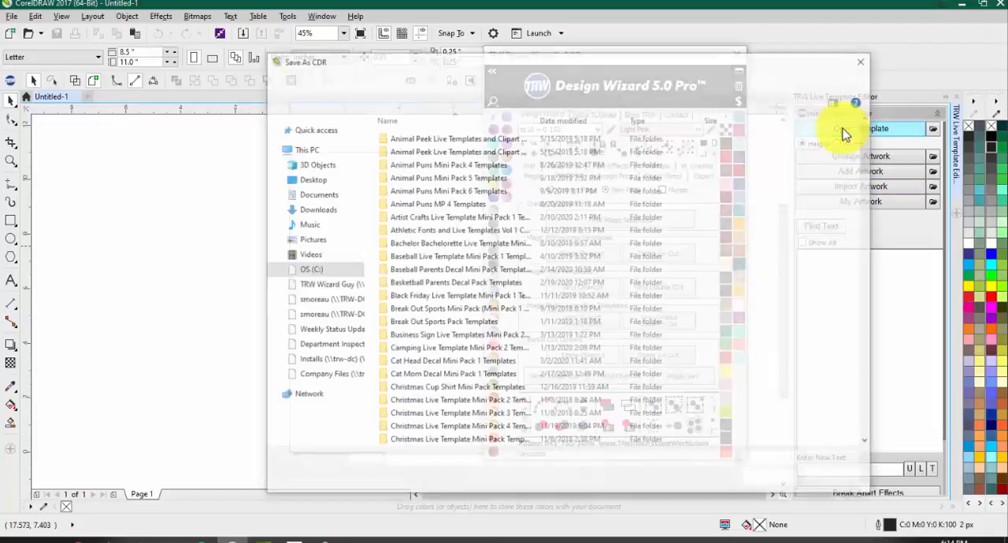
scroll(441, 177, "down", 8)
scroll(445, 193, "down", 20)
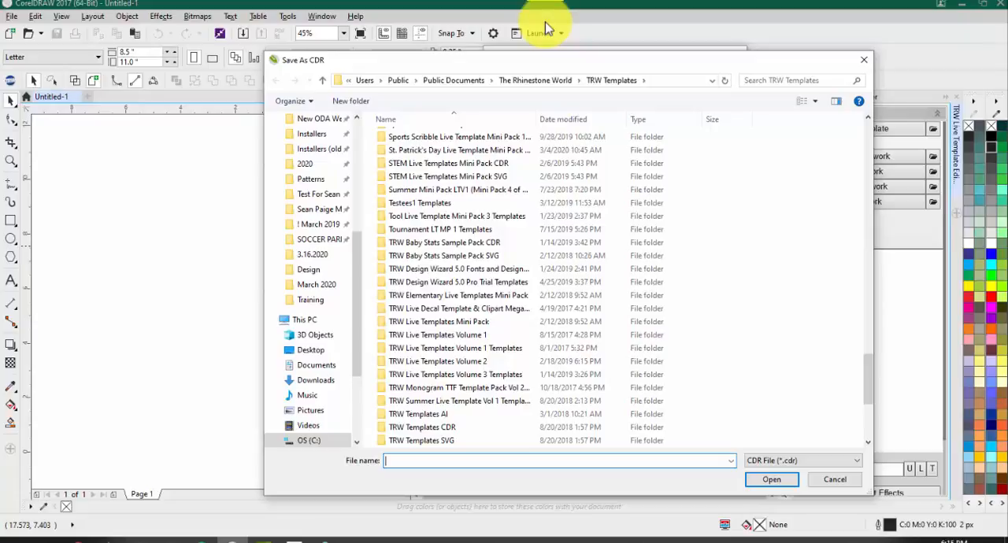
left_click(863, 60)
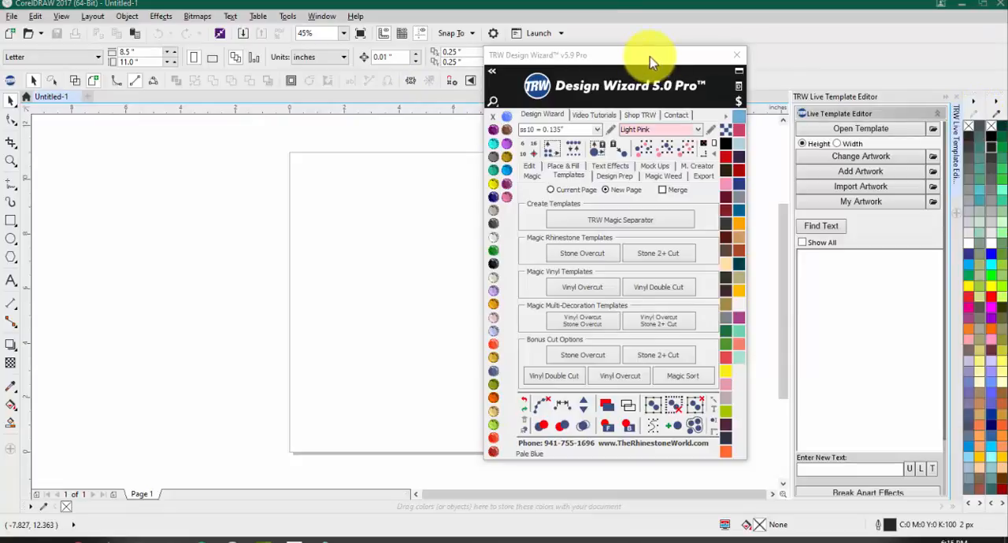
Step: Move the TRW Design Wizard window clear of the toolbars, then hide the TRW Toolbox toolbar and show it again
left_click_drag(652, 59, 624, 149)
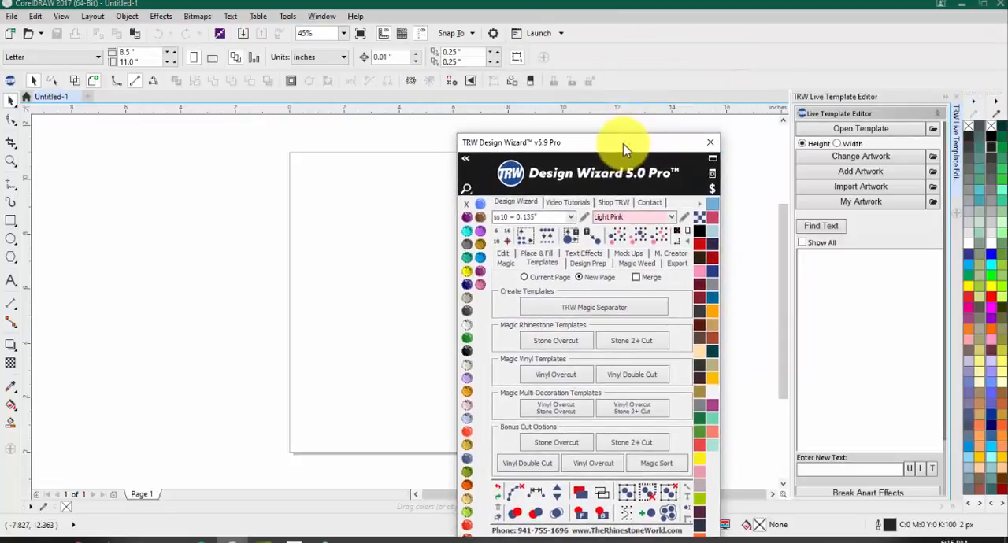
right_click(656, 63)
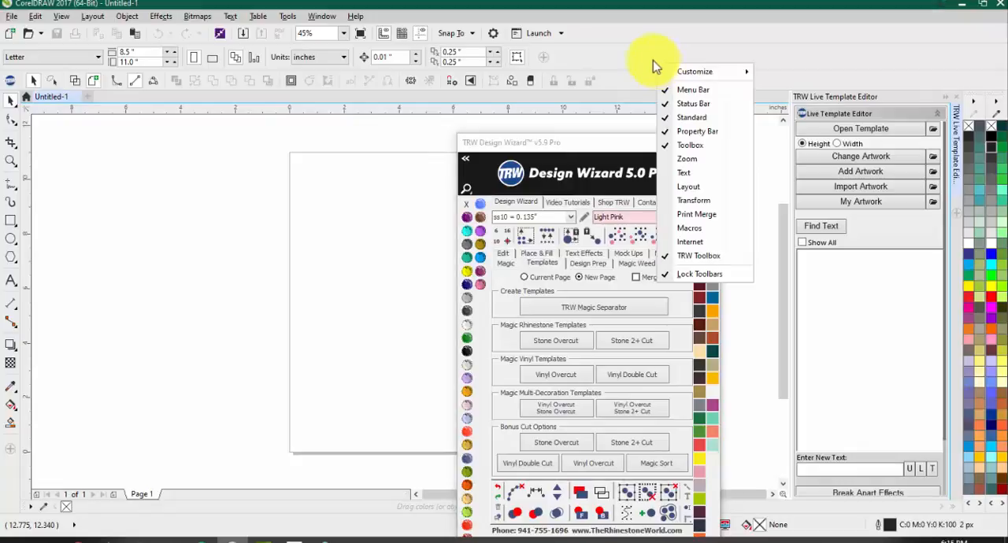
left_click(635, 50)
right_click(671, 54)
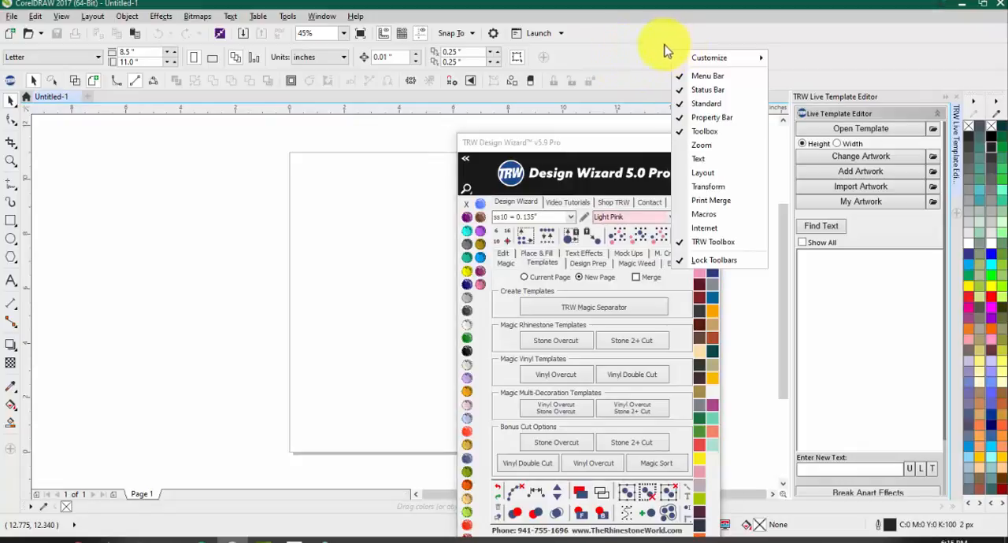
left_click(699, 244)
right_click(613, 55)
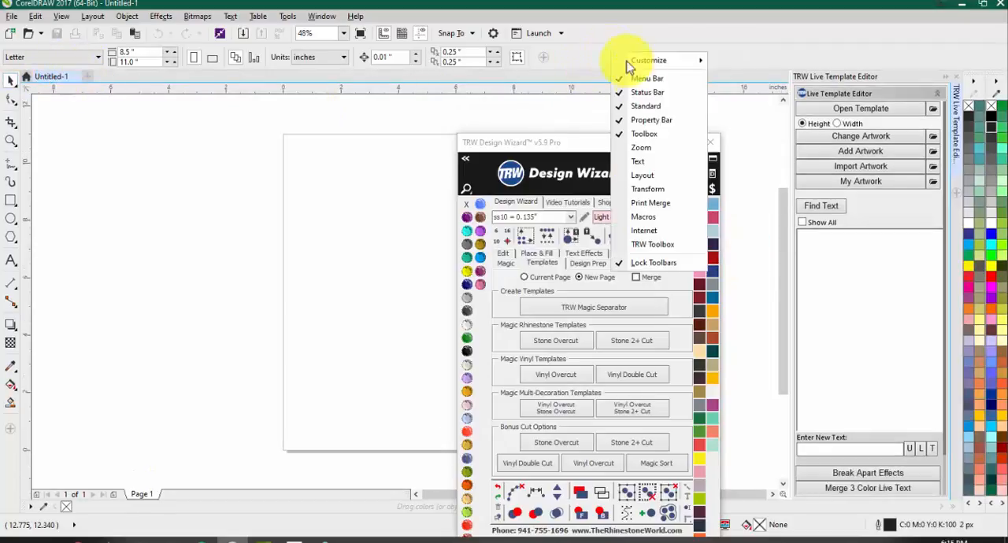
left_click(640, 244)
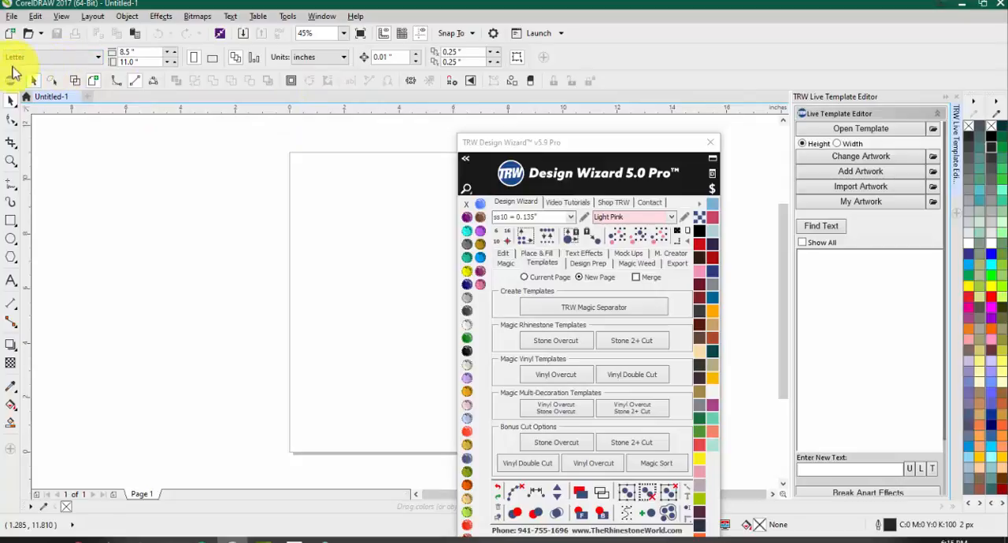
Step: Start a workspace import, find the TRW Toolbox workspace files in Documents > TRWDesignWizard > Toolbars, and cancel without importing
right_click(690, 52)
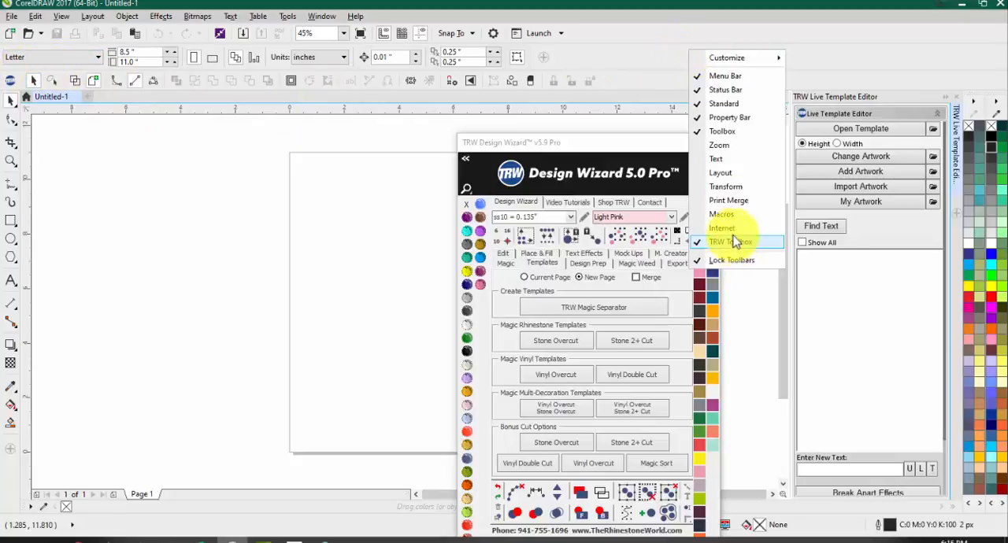
mouse_move(728, 64)
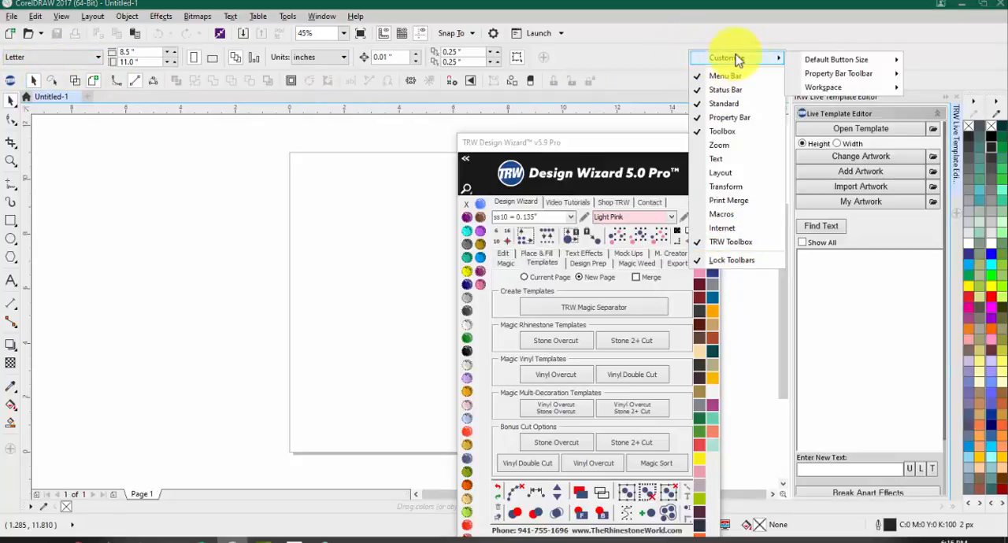
mouse_move(859, 90)
left_click(936, 92)
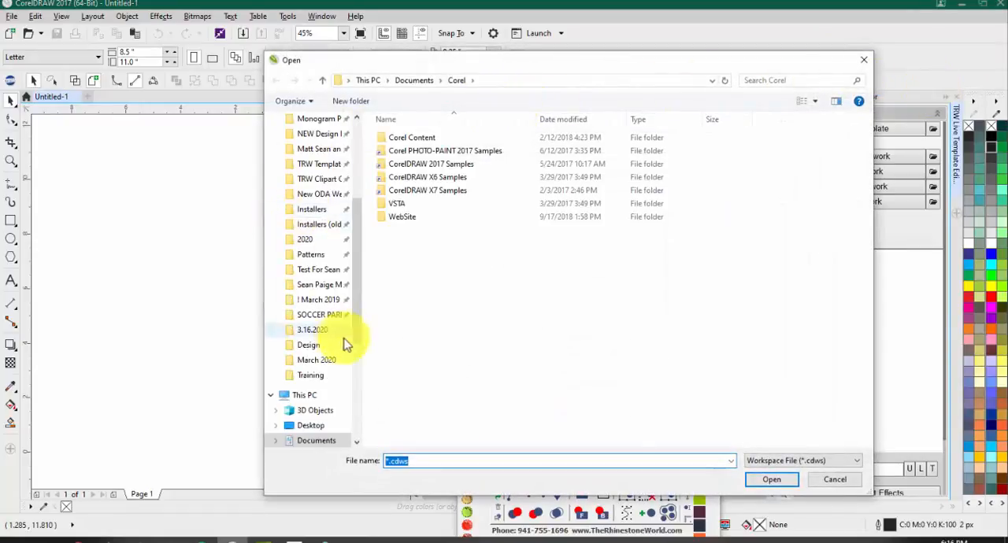
scroll(307, 279, "up", 4)
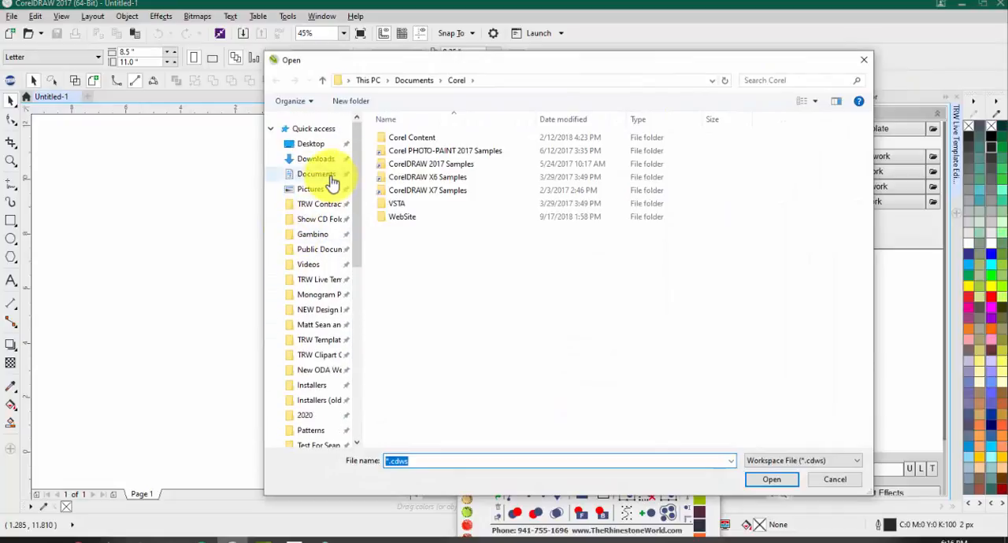
left_click(319, 175)
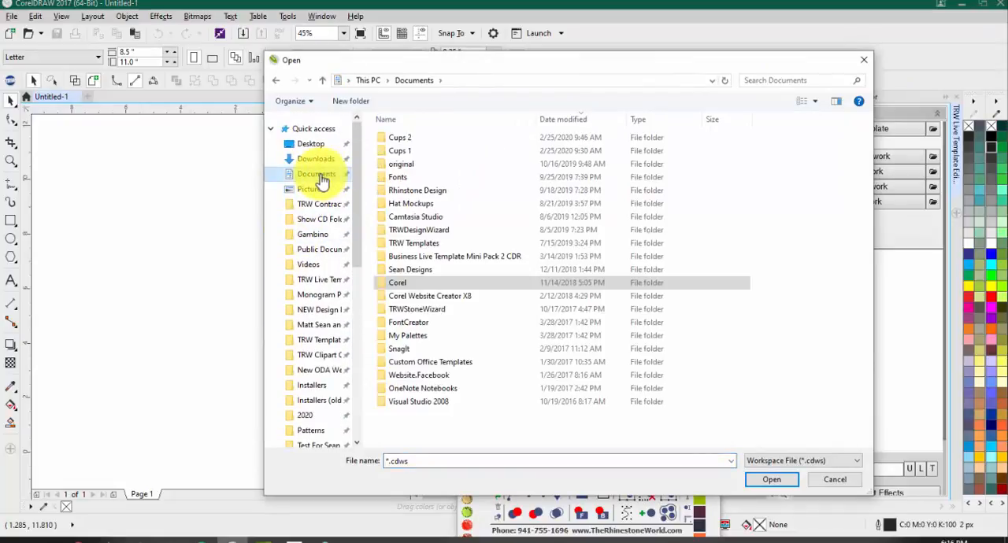
left_click(414, 232)
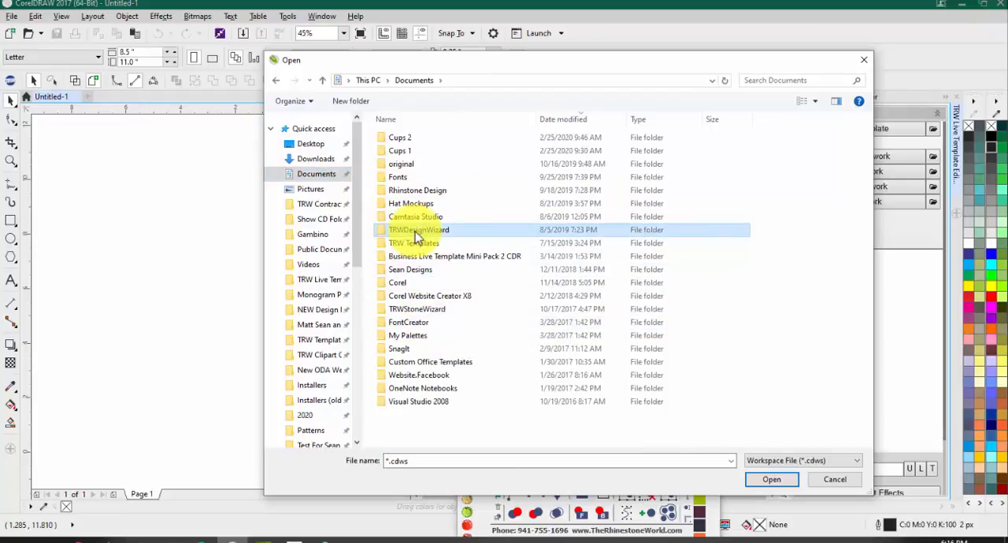
double_click(414, 231)
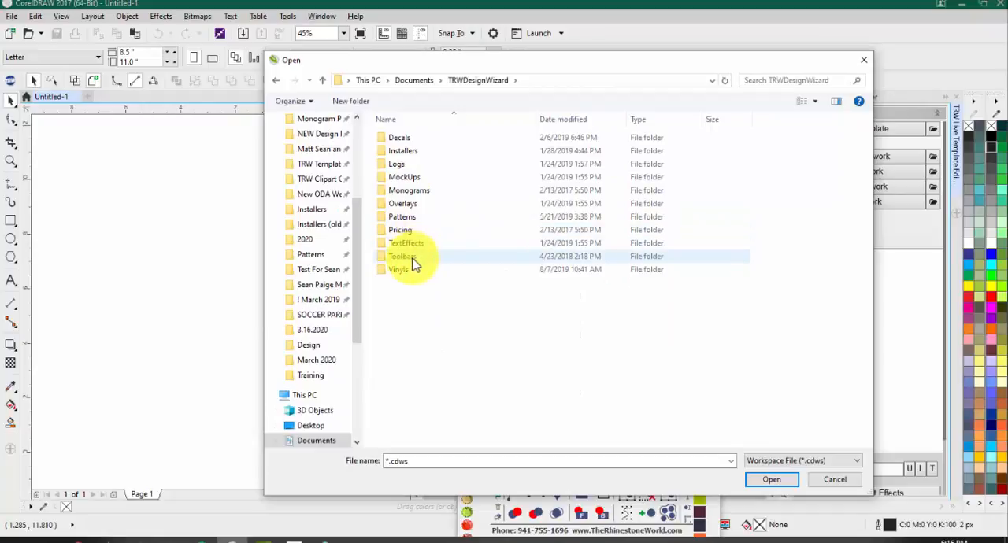
double_click(414, 258)
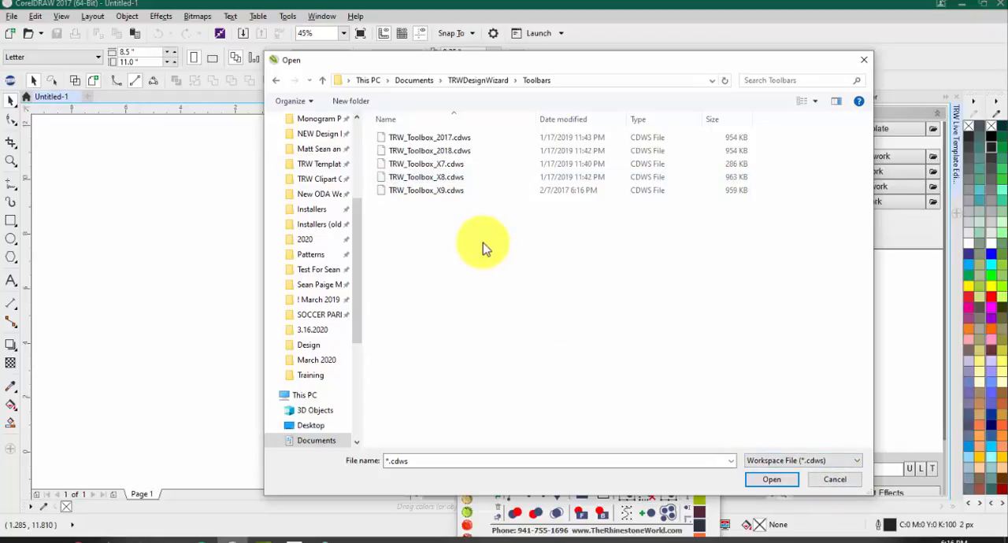
left_click(863, 59)
Step: Check the TRW Toolbox entry in the list of toolbars and close the TRW Design Wizard window
right_click(638, 60)
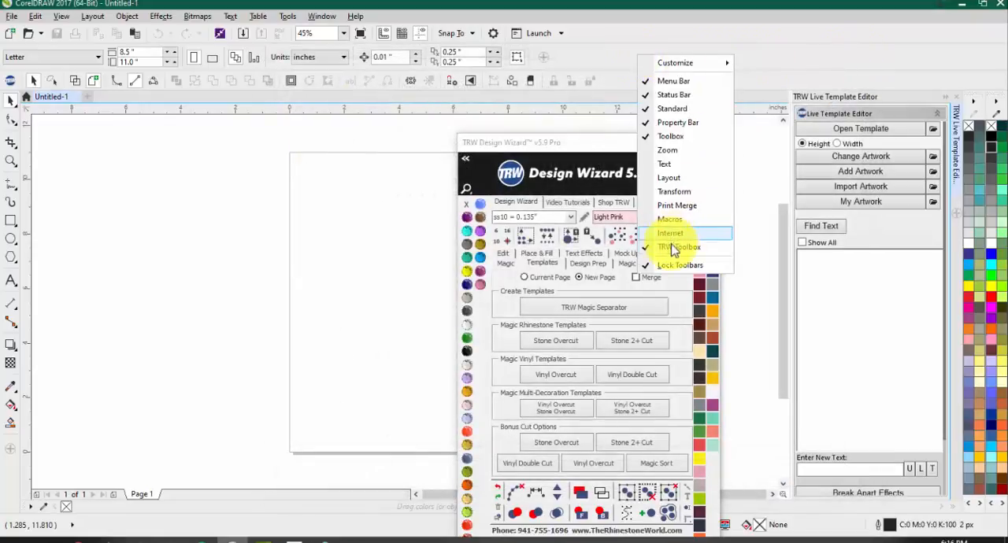
left_click(287, 214)
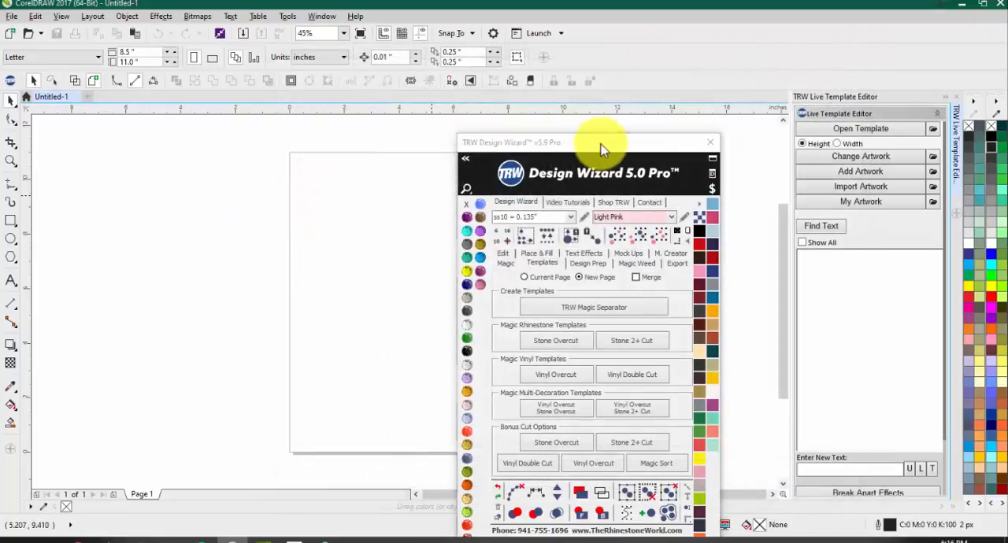
left_click_drag(602, 141, 596, 94)
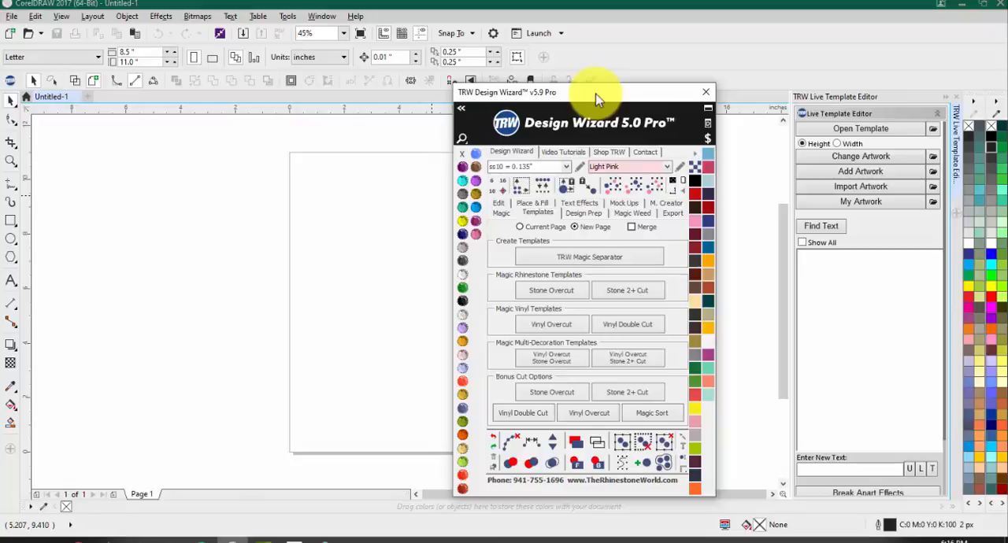
left_click_drag(607, 99, 605, 79)
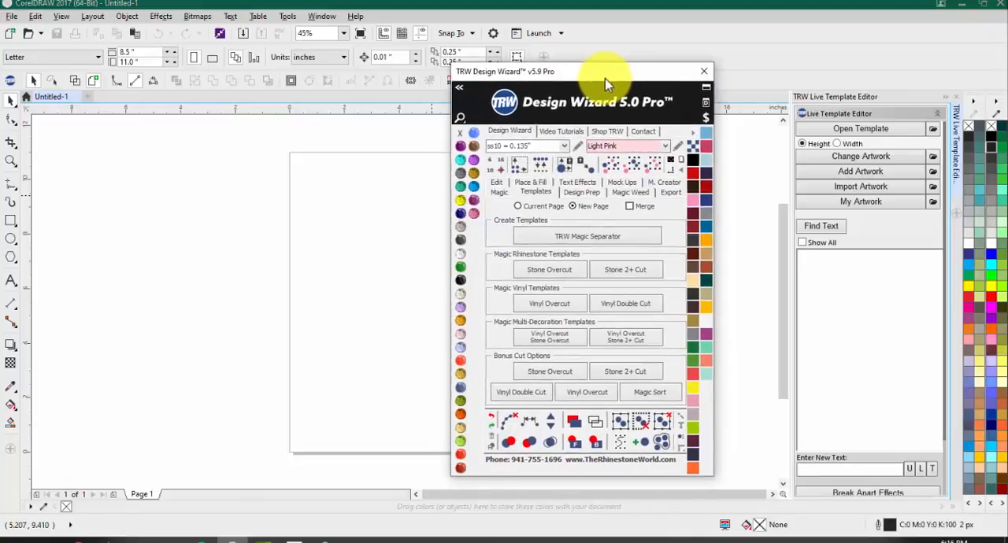
left_click(704, 72)
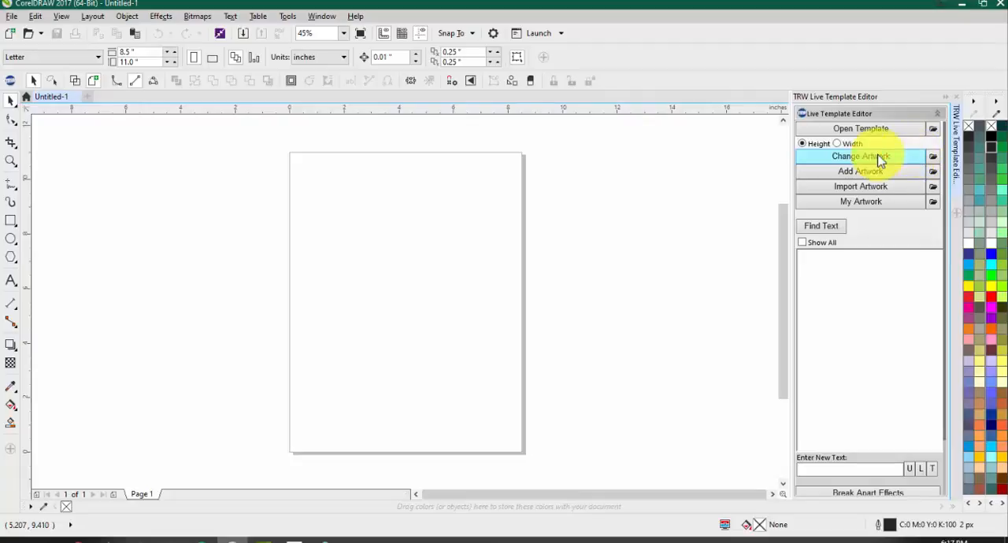
Step: Open the default folder setting for clipart and select TRW Clipart in Public Documents > The Rhinestone World
left_click(932, 158)
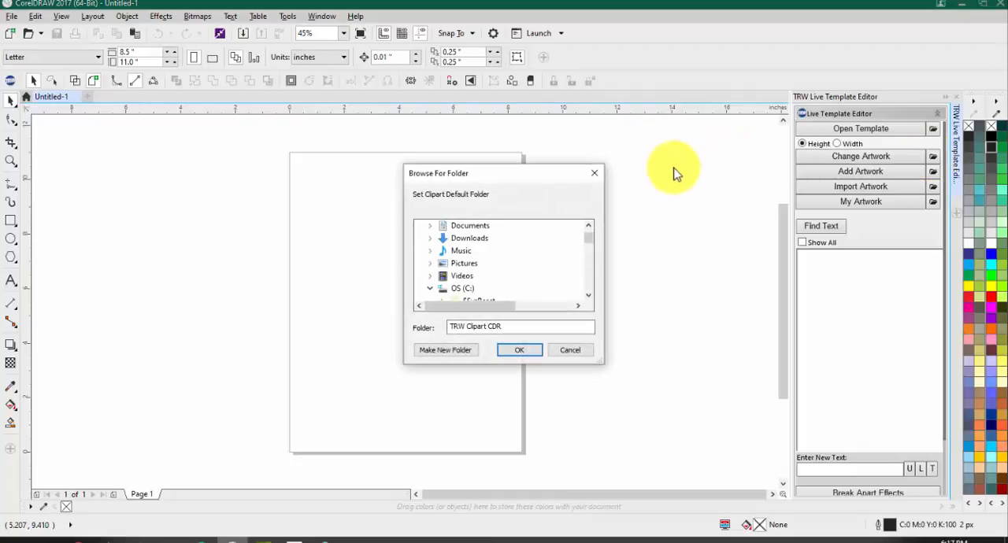
left_click_drag(585, 242, 587, 249)
scroll(517, 259, "down", 5)
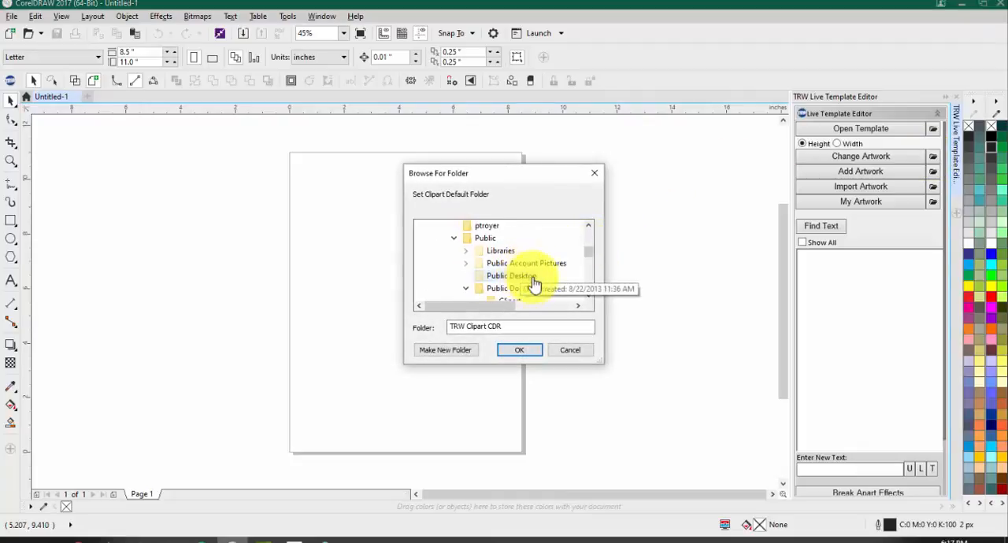
scroll(519, 268, "down", 2)
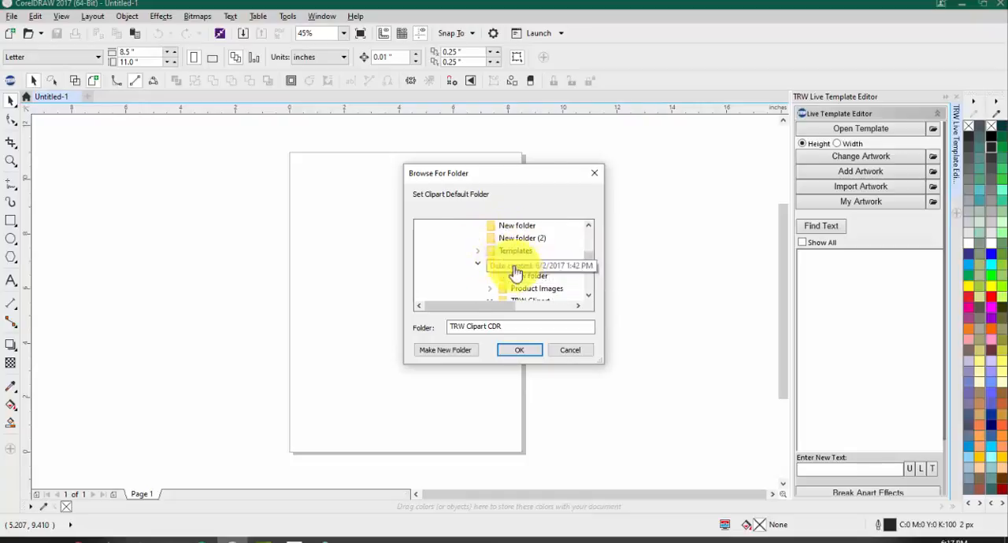
scroll(504, 270, "up", 3)
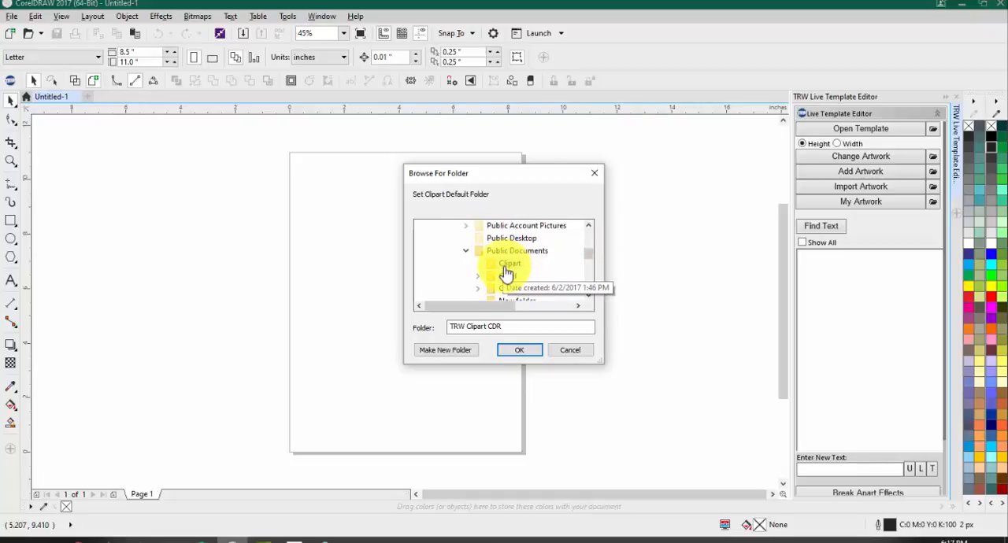
scroll(510, 270, "down", 2)
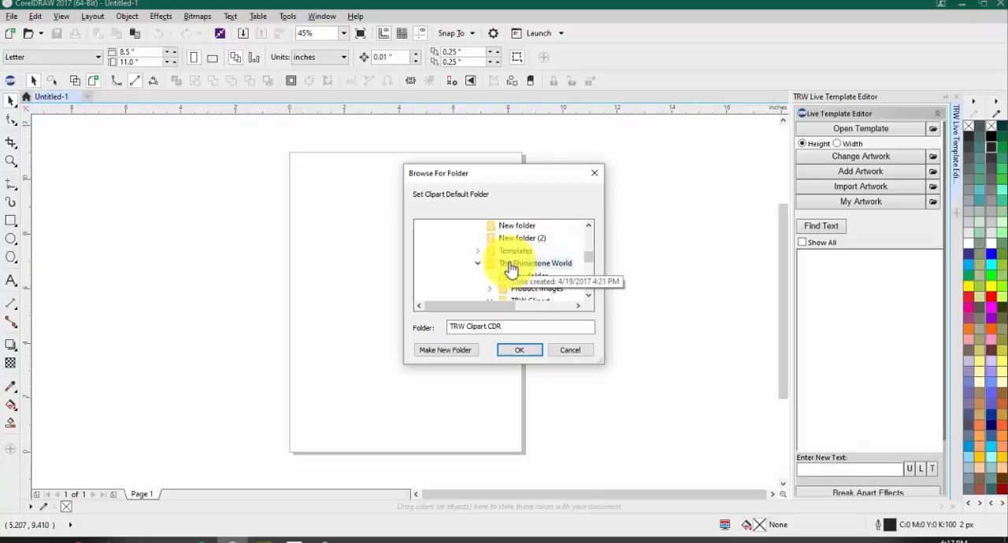
scroll(510, 270, "down", 1)
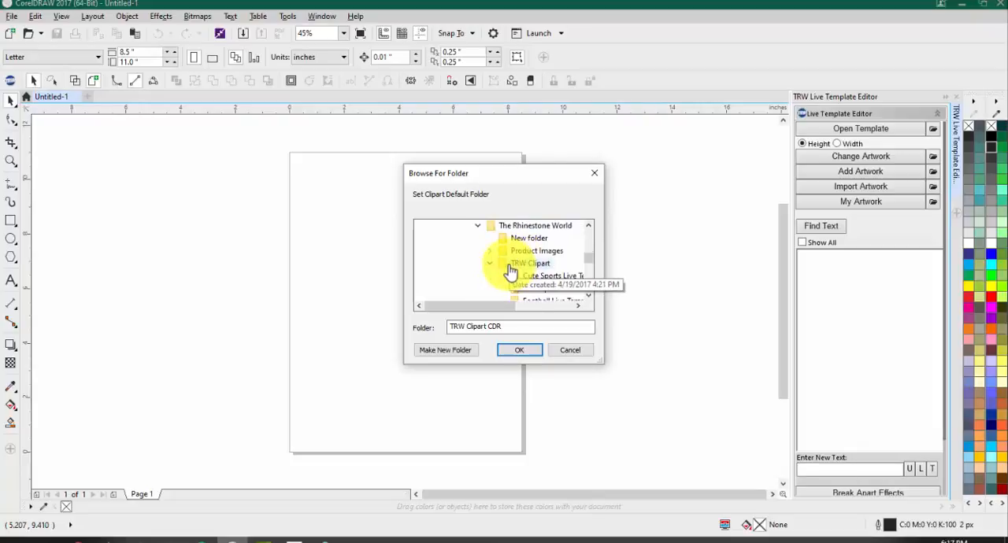
scroll(515, 236, "down", 1)
left_click(526, 228)
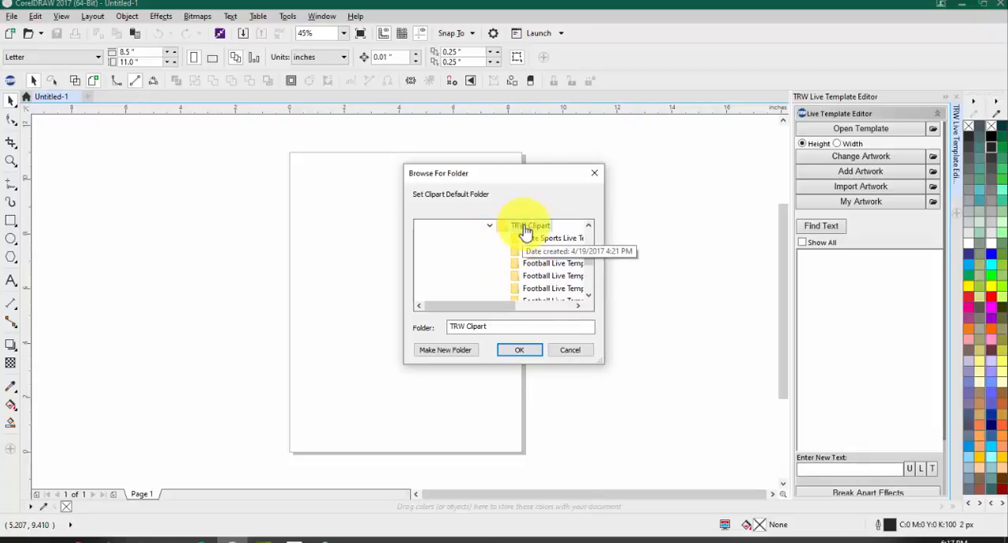
Step: Choose the TRW Clipart CDR folder inside TRW Clipart as the default clipart folder and confirm it
scroll(529, 260, "up", 2)
scroll(541, 266, "down", 2)
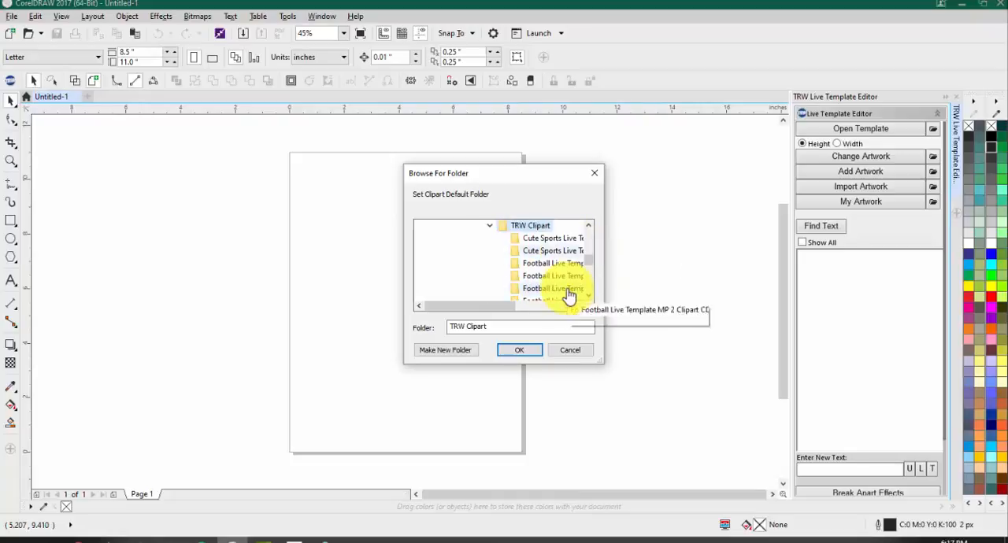
scroll(559, 280, "down", 3)
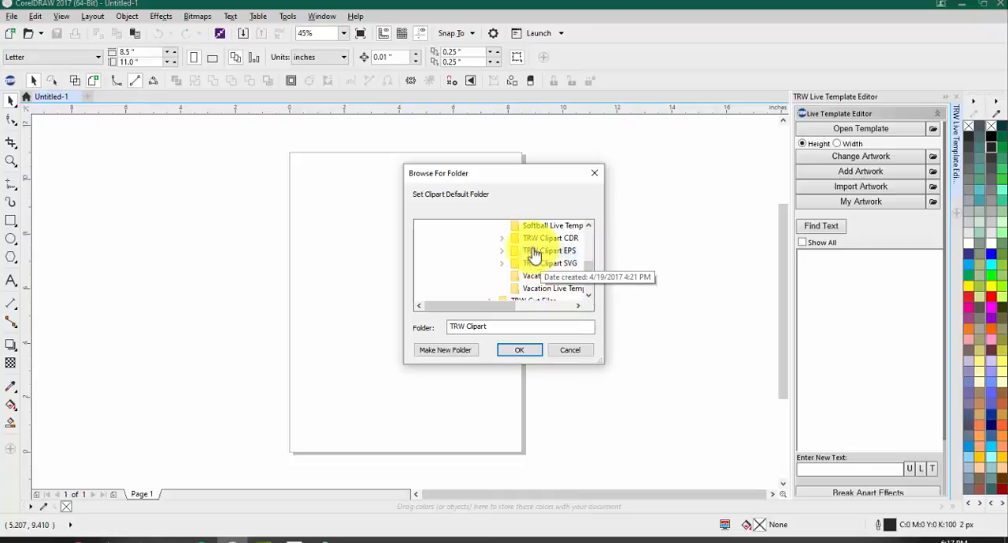
double_click(541, 238)
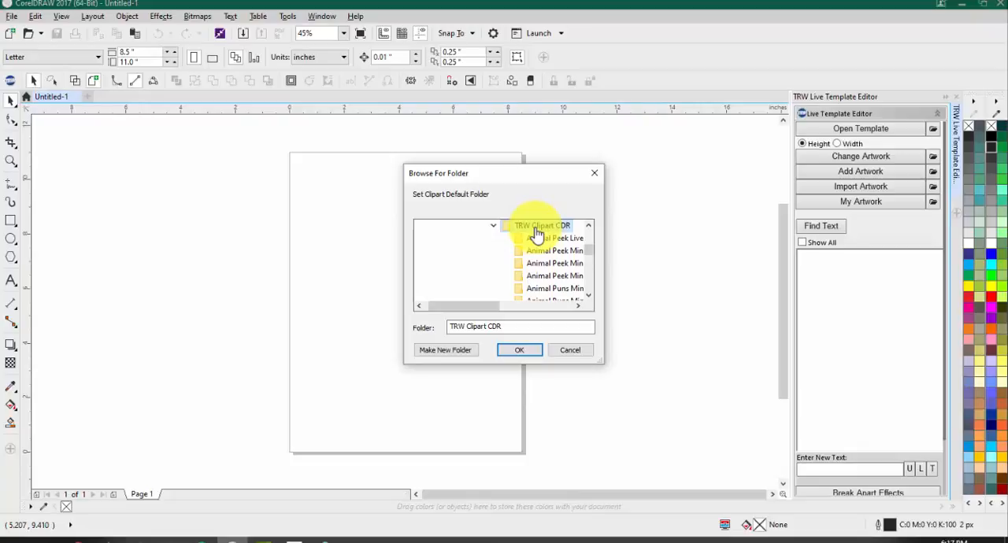
scroll(551, 240, "up", 1)
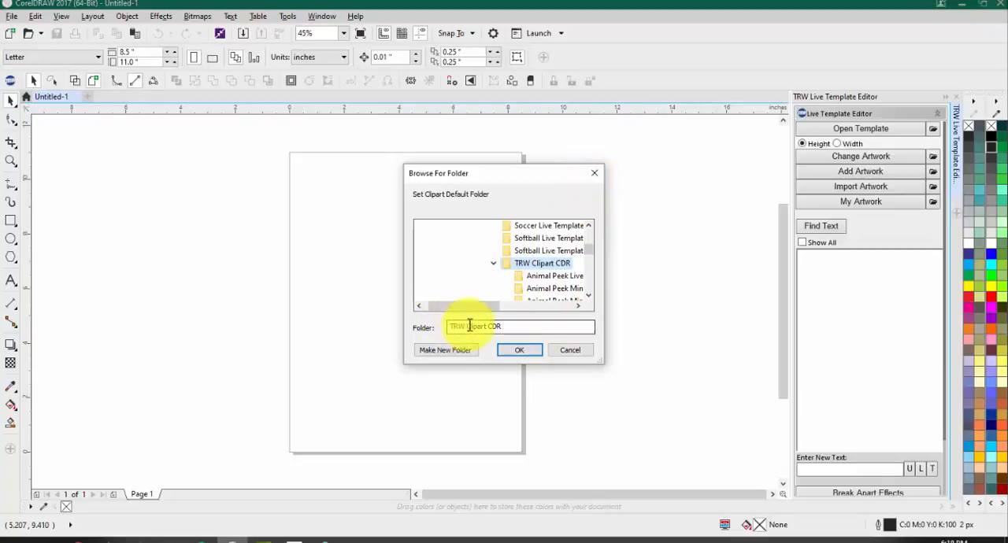
left_click(529, 350)
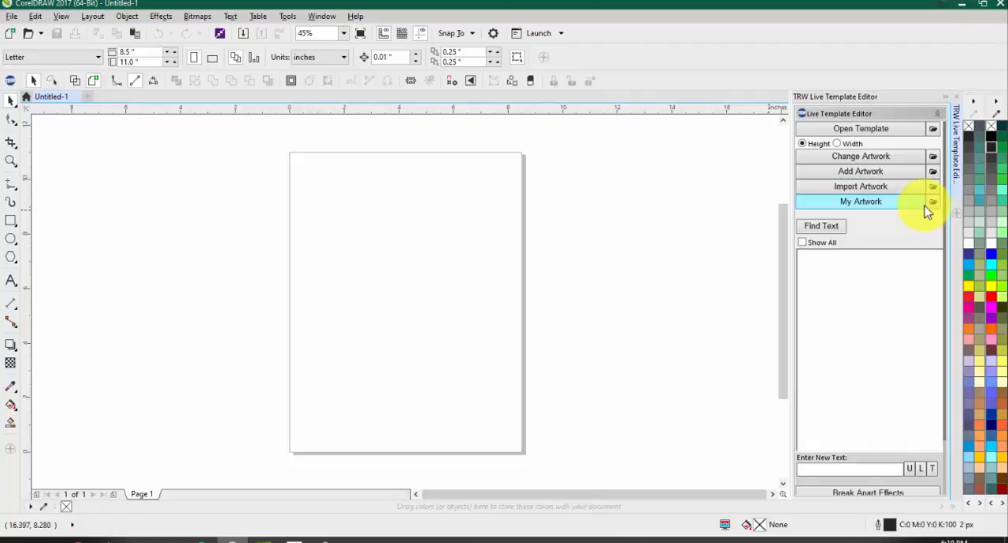
Step: Check the default folder setting for imported artwork and close it without choosing a folder
left_click(933, 187)
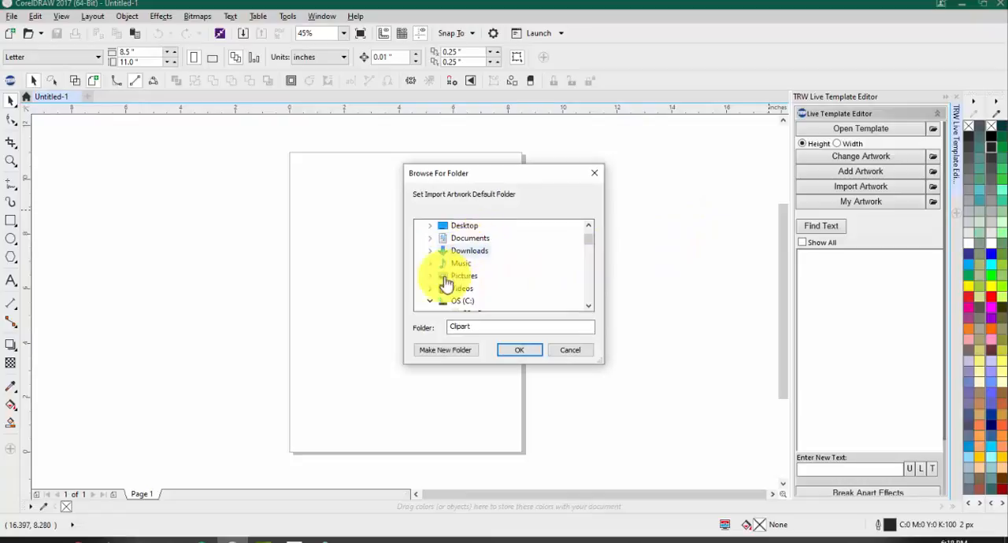
left_click(593, 174)
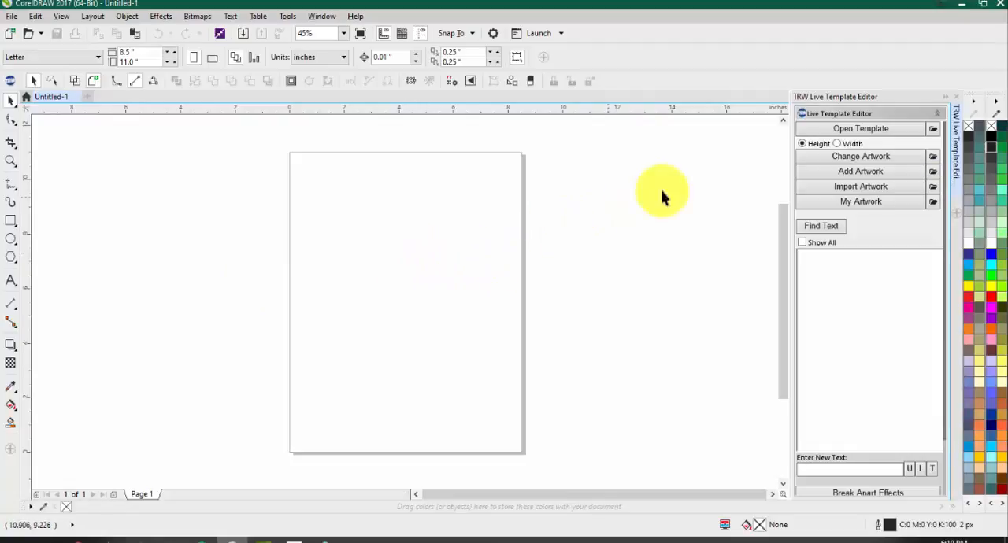
Step: Start opening a live template and browse the TRW Templates folder to TRW Live Templates Volume 3 Templates
left_click(849, 129)
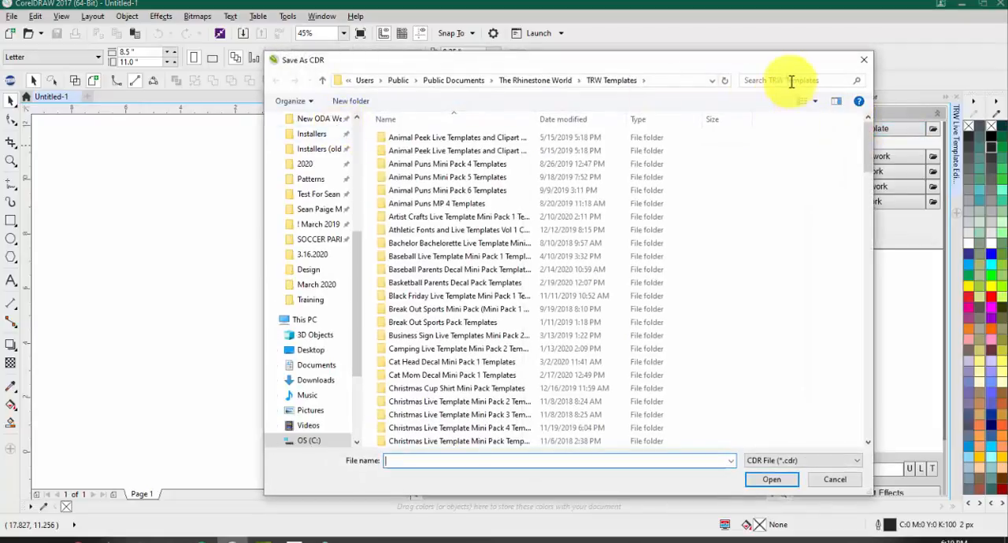
scroll(683, 193, "down", 15)
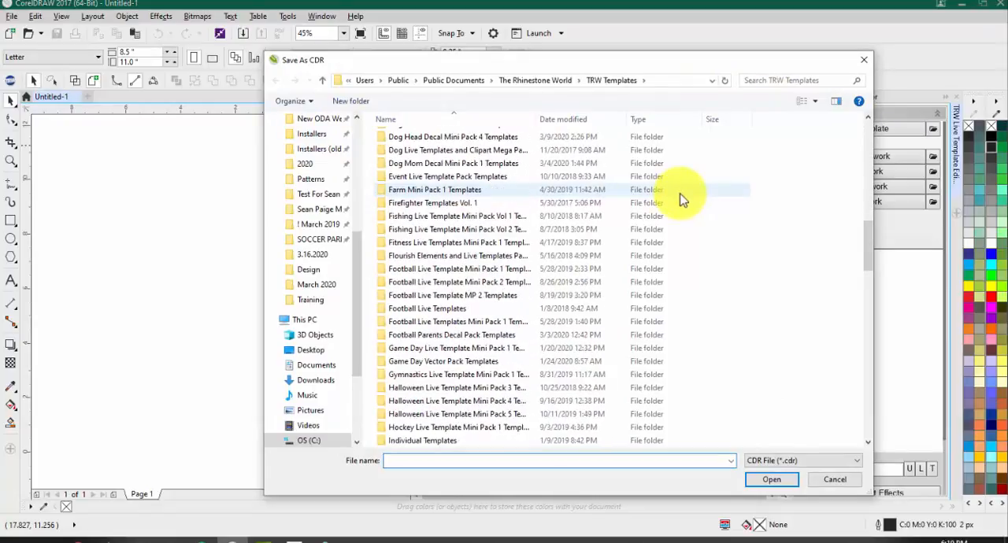
scroll(683, 201, "down", 20)
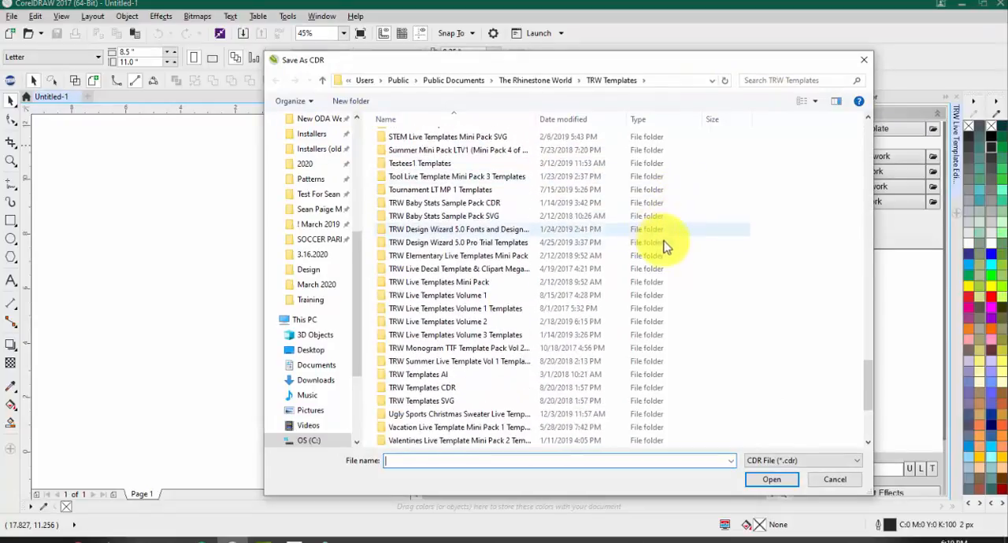
scroll(664, 247, "down", 4)
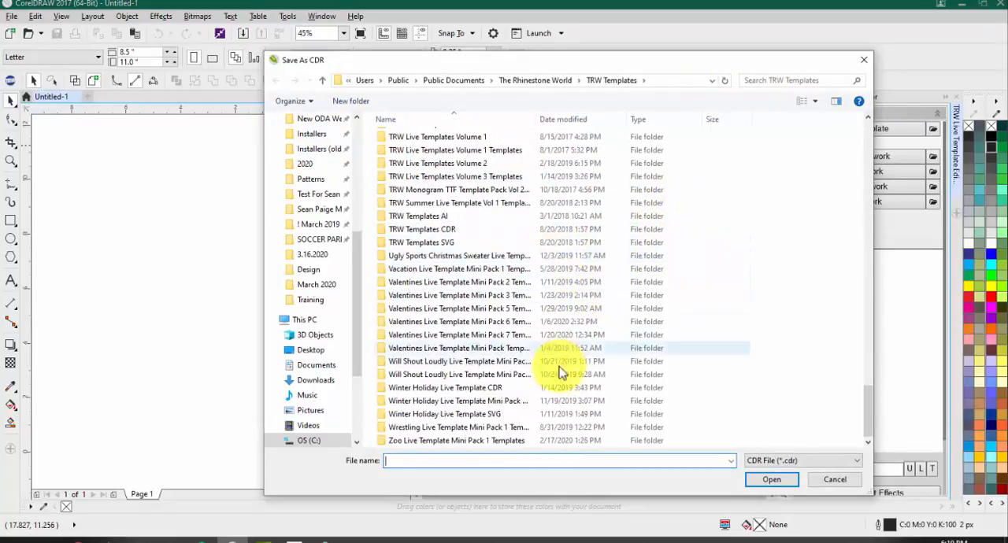
scroll(453, 220, "up", 1)
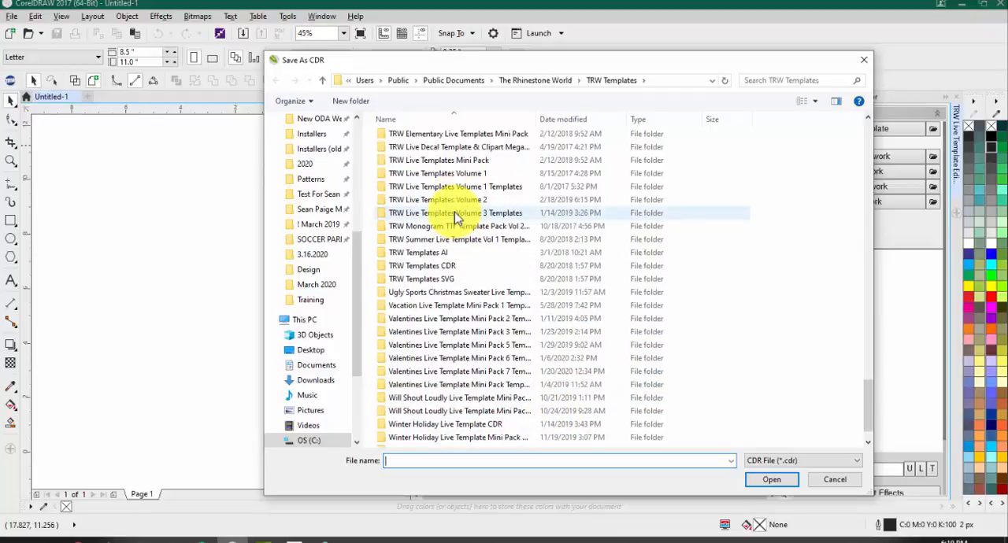
double_click(454, 213)
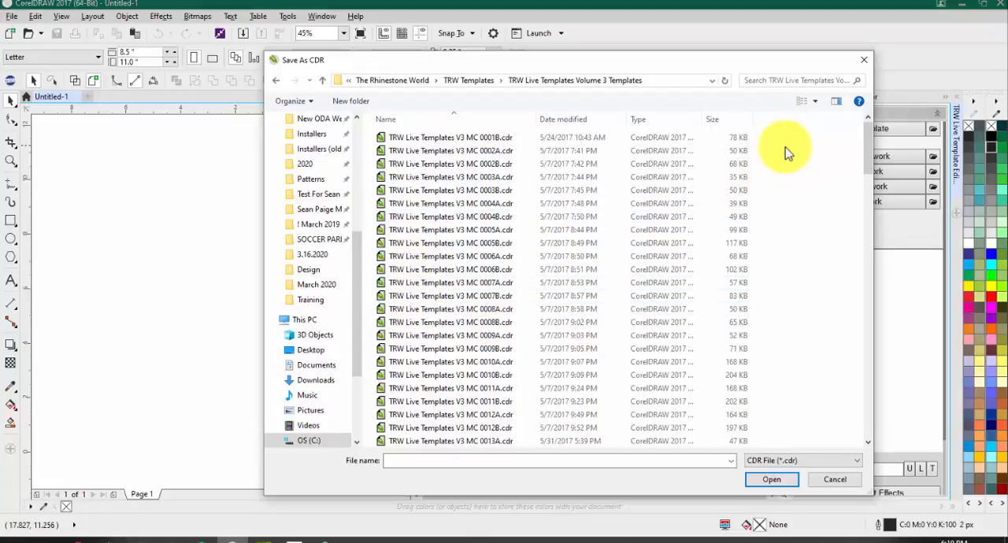
Step: Show the Volume 3 template files as extra large icons, look through the designs, and cancel without opening one
left_click(814, 103)
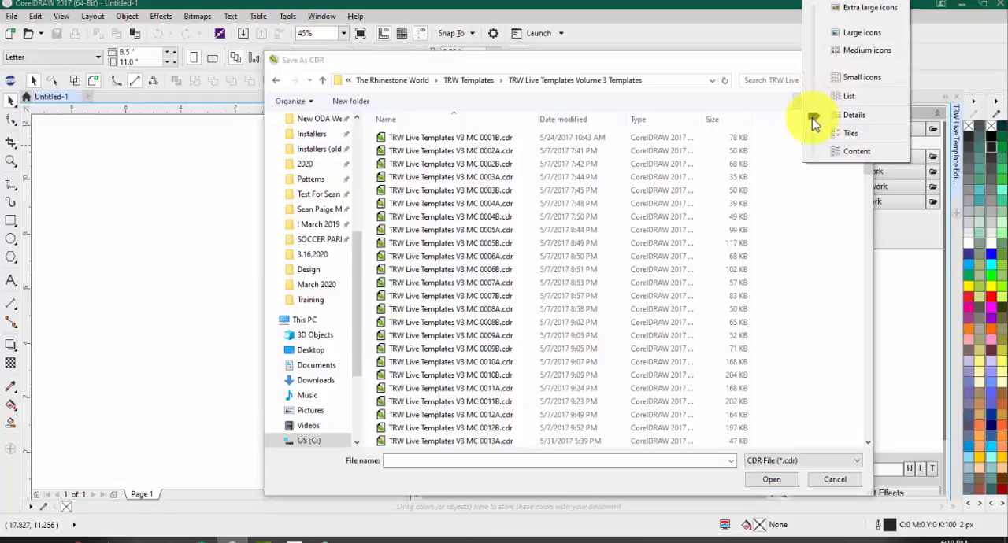
left_click_drag(814, 122, 816, 11)
scroll(578, 231, "down", 10)
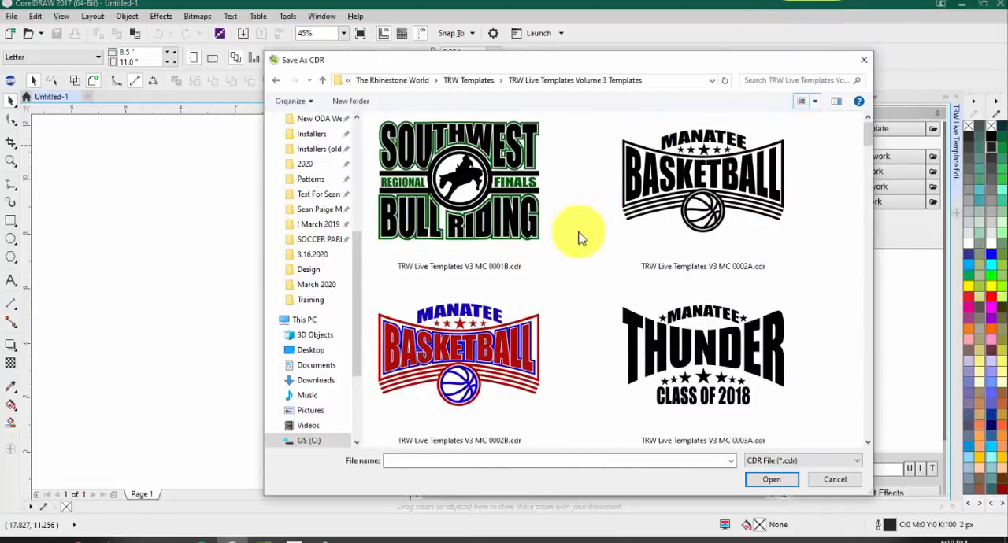
scroll(562, 262, "down", 15)
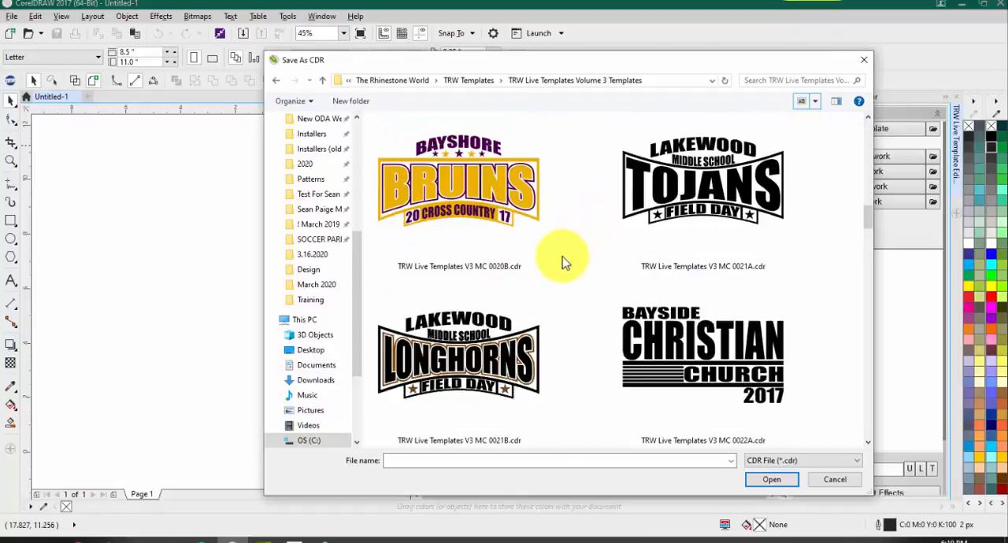
scroll(562, 262, "down", 3)
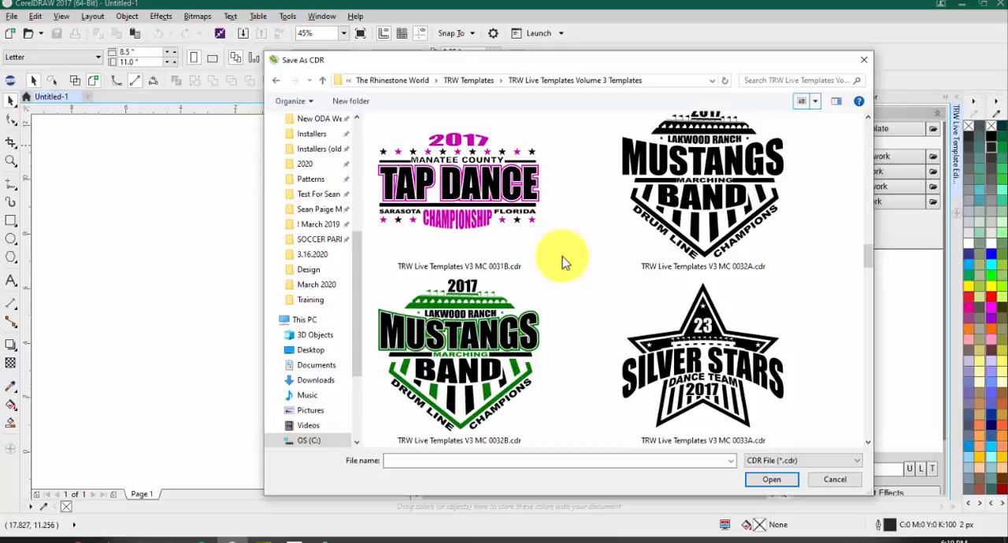
scroll(562, 262, "down", 1)
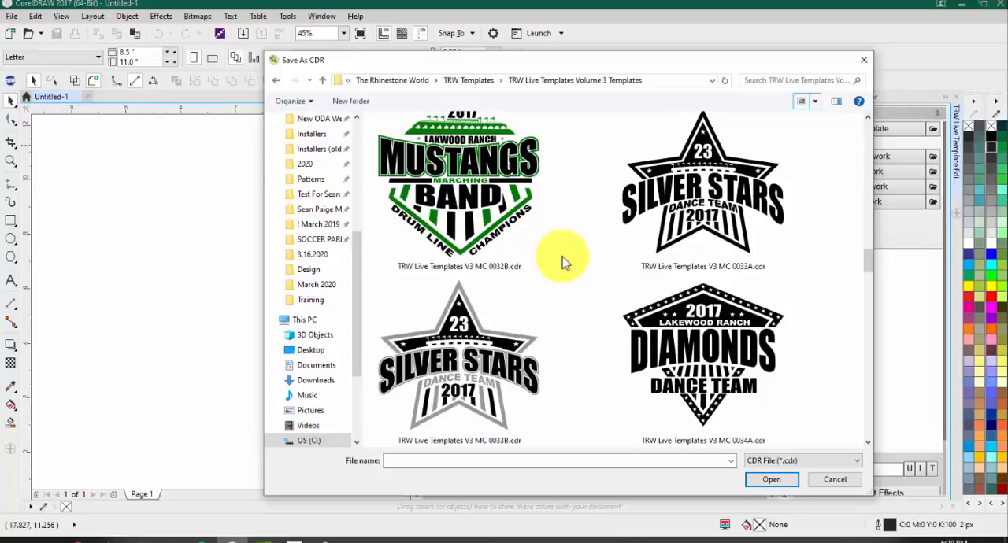
scroll(562, 264, "down", 4)
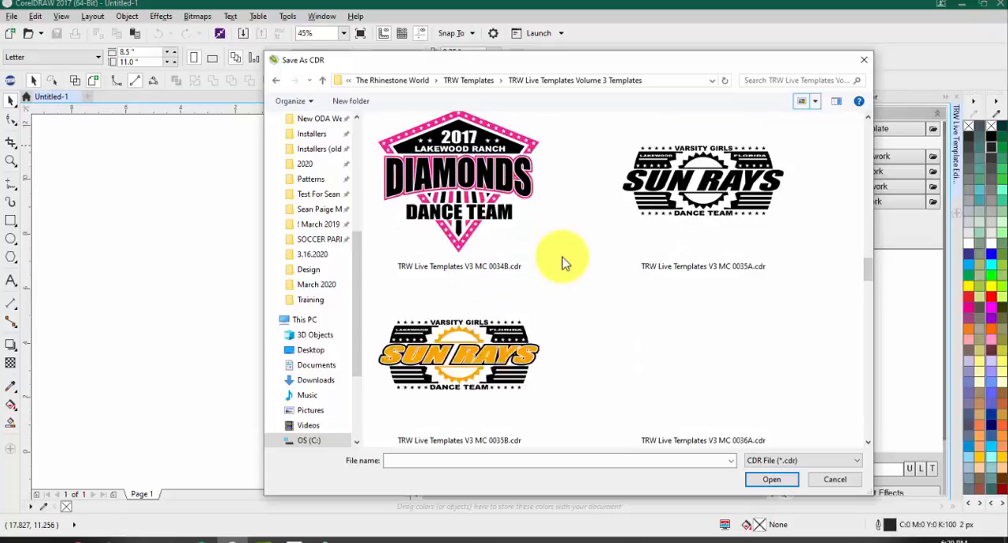
scroll(578, 288, "down", 1)
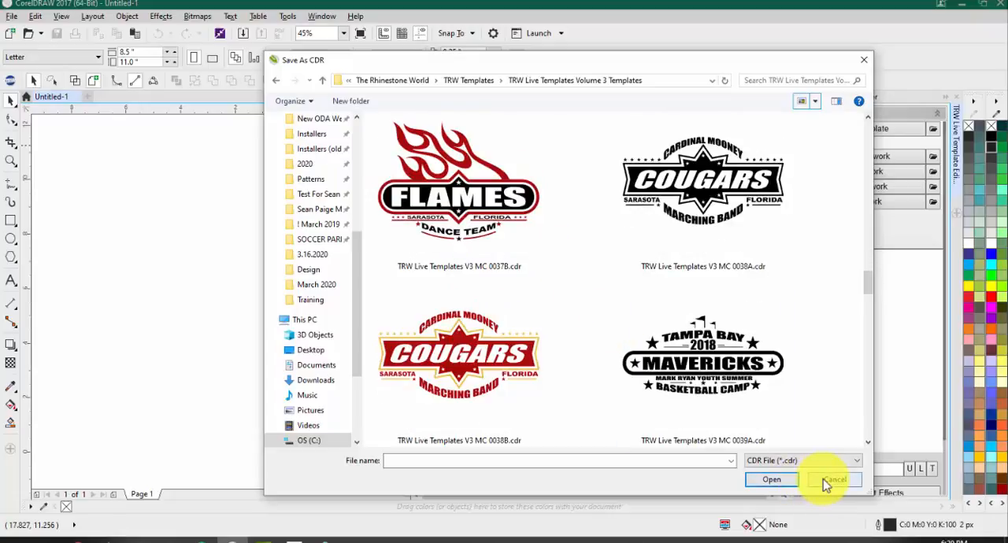
left_click(828, 480)
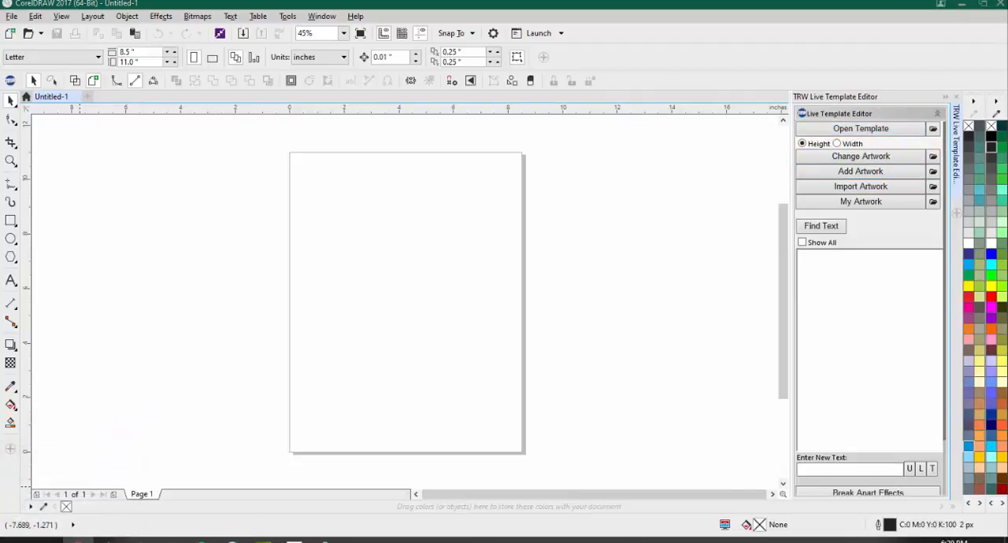
Step: Switch to the browser and look through the product listings on the TheRhinestoneWorld home page, including live template and decal packs
left_click_drag(922, 220, 449, 3)
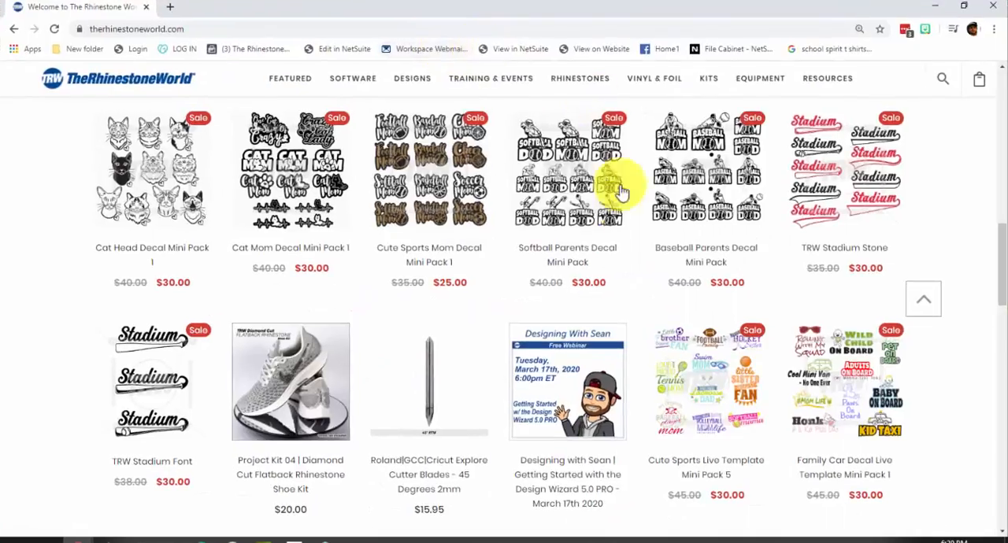
scroll(670, 237, "down", 4)
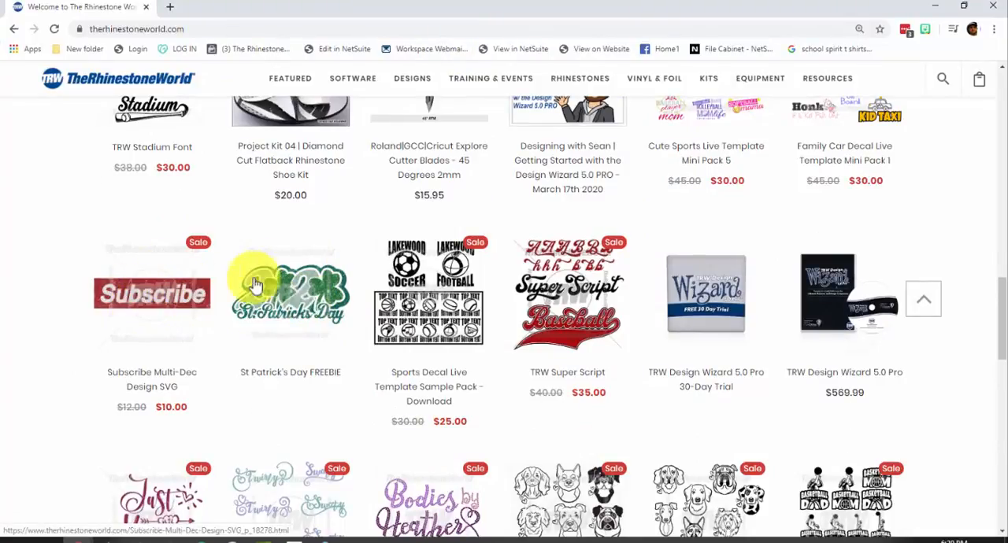
scroll(256, 283, "down", 1)
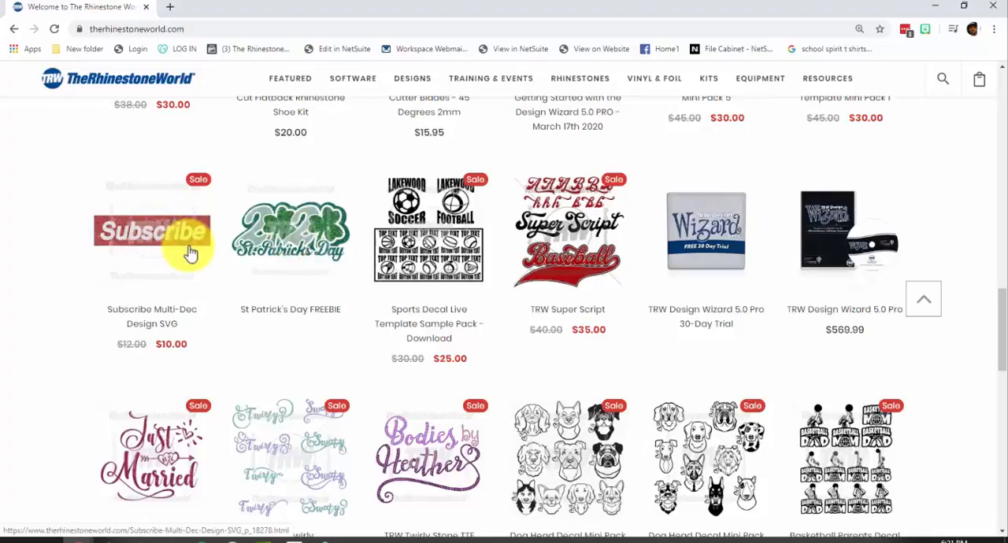
scroll(271, 323, "down", 1)
scroll(271, 322, "down", 1)
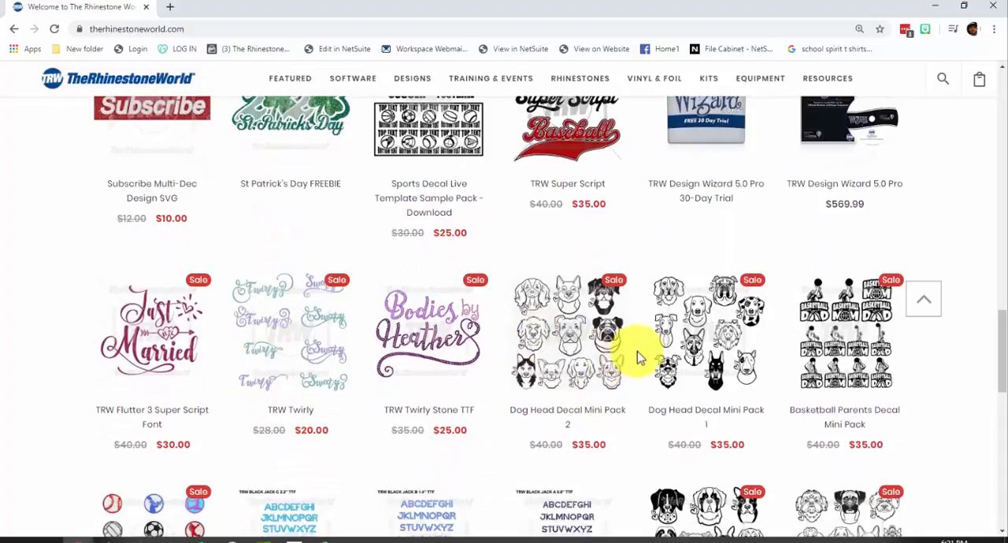
scroll(848, 331, "down", 1)
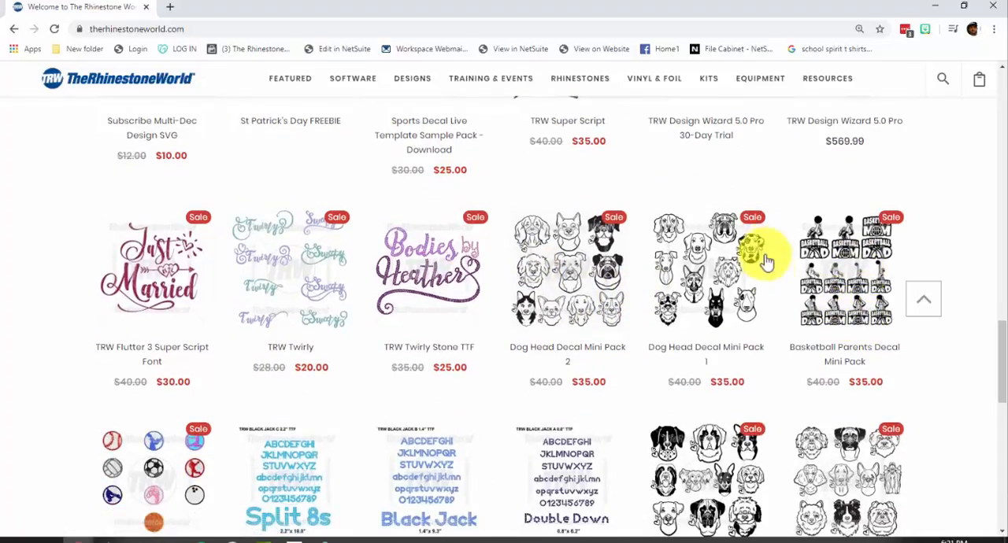
scroll(819, 331, "down", 1)
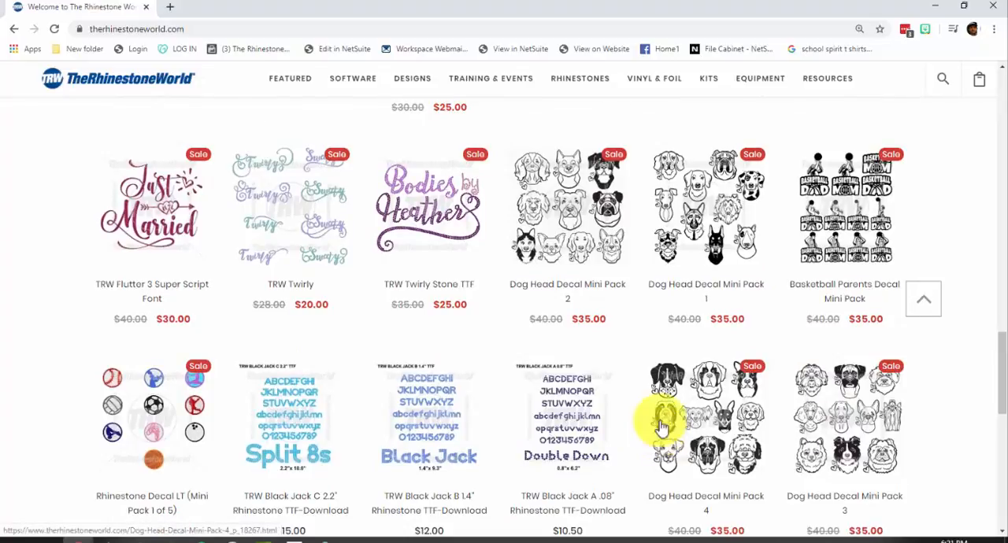
scroll(636, 375, "up", 4)
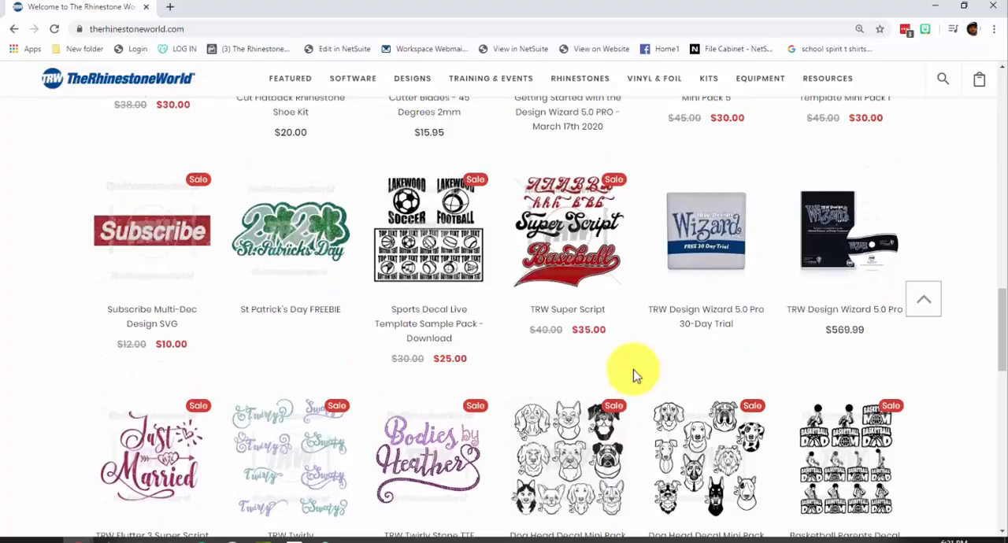
scroll(636, 376, "up", 4)
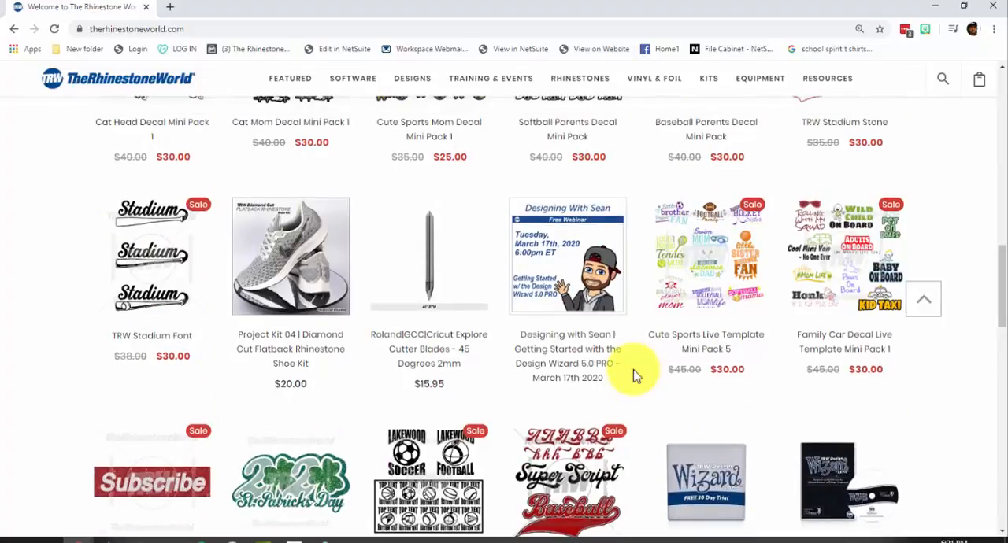
scroll(636, 376, "up", 4)
scroll(636, 376, "down", 2)
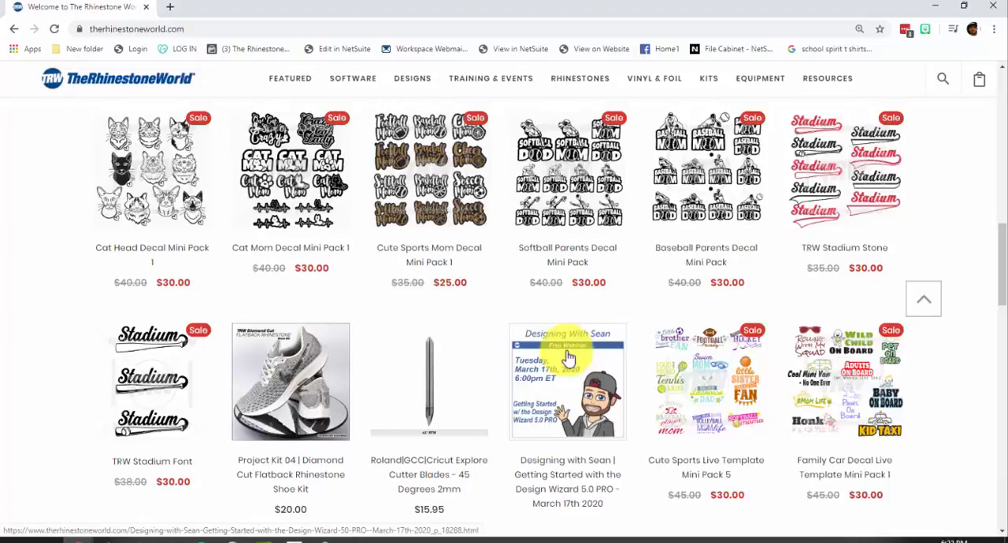
scroll(388, 388, "up", 2)
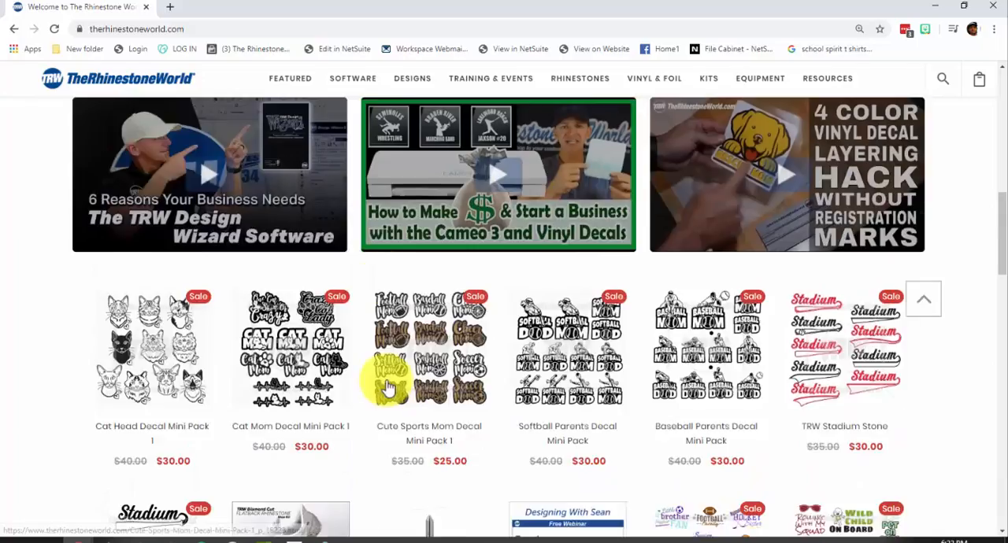
scroll(388, 387, "up", 2)
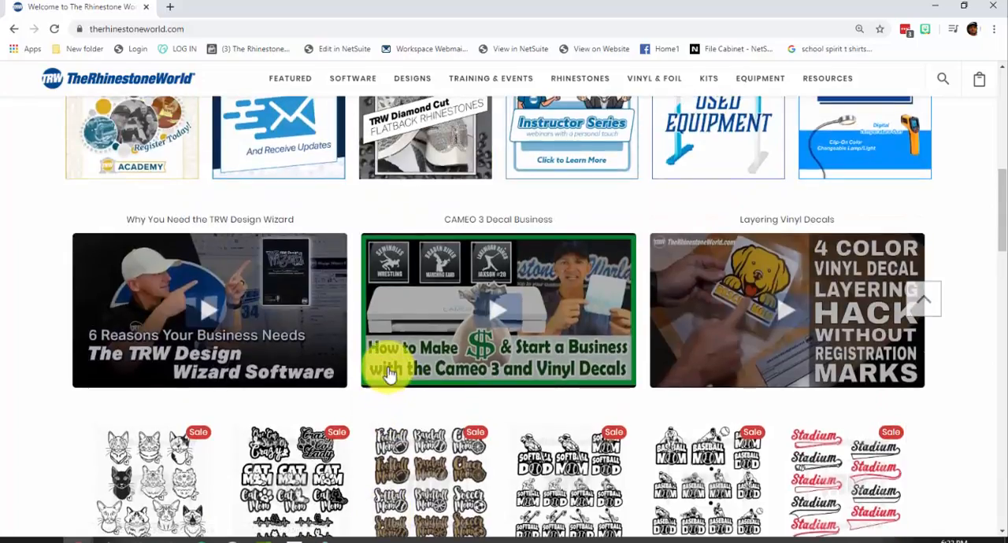
scroll(386, 372, "down", 2)
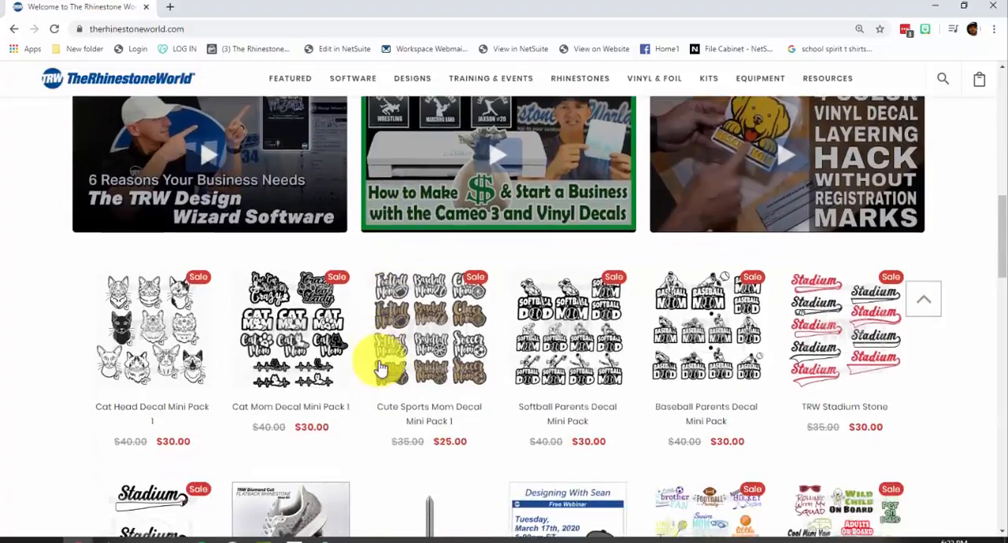
scroll(378, 367, "down", 3)
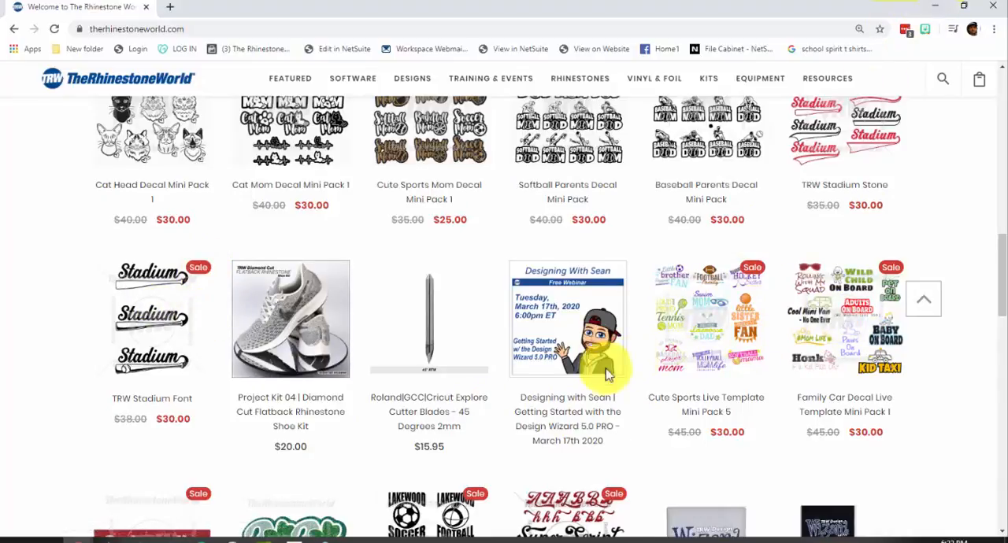
scroll(400, 403, "down", 3)
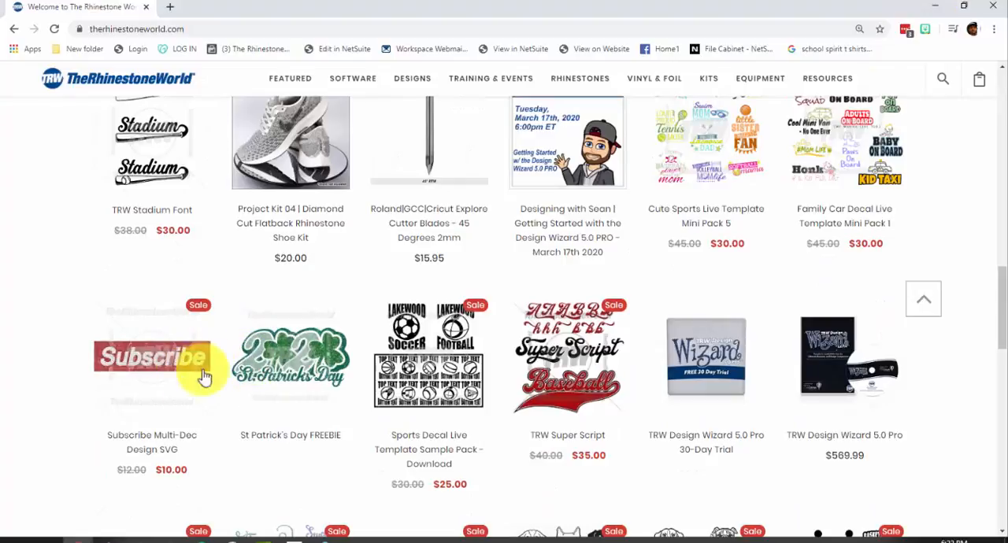
Step: Look through more font and decal pack listings on the TheRhinestoneWorld home page and return to CorelDRAW
scroll(370, 365, "down", 5)
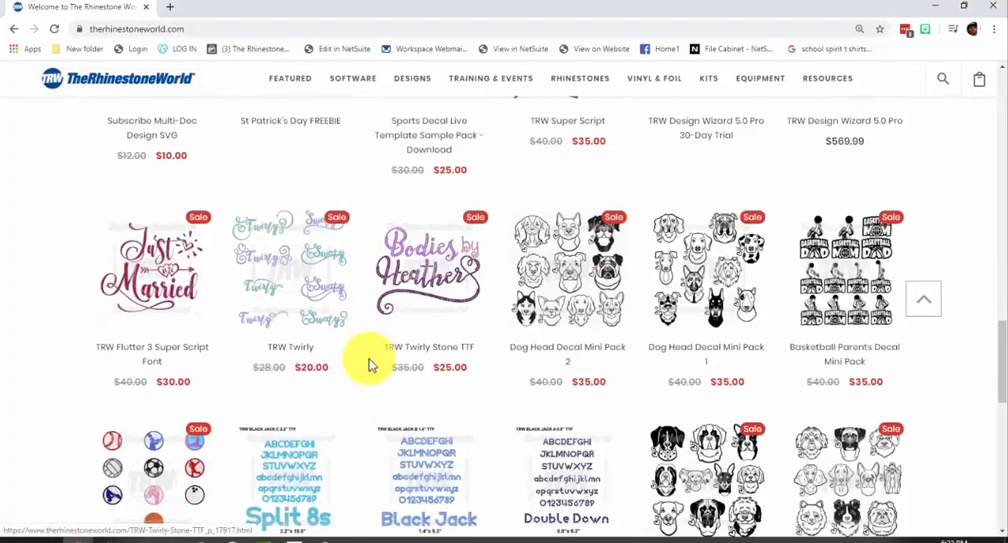
scroll(338, 374, "up", 7)
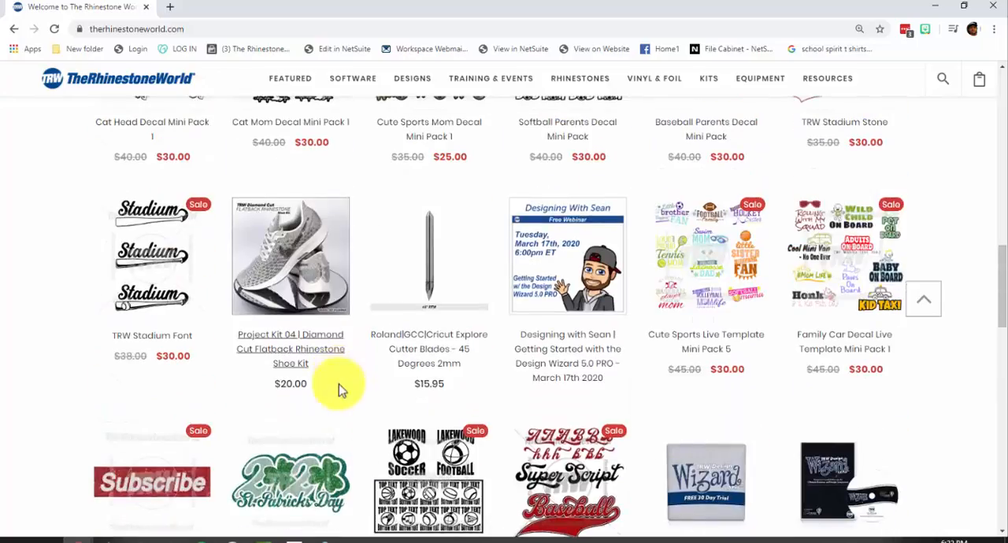
scroll(339, 390, "down", 2)
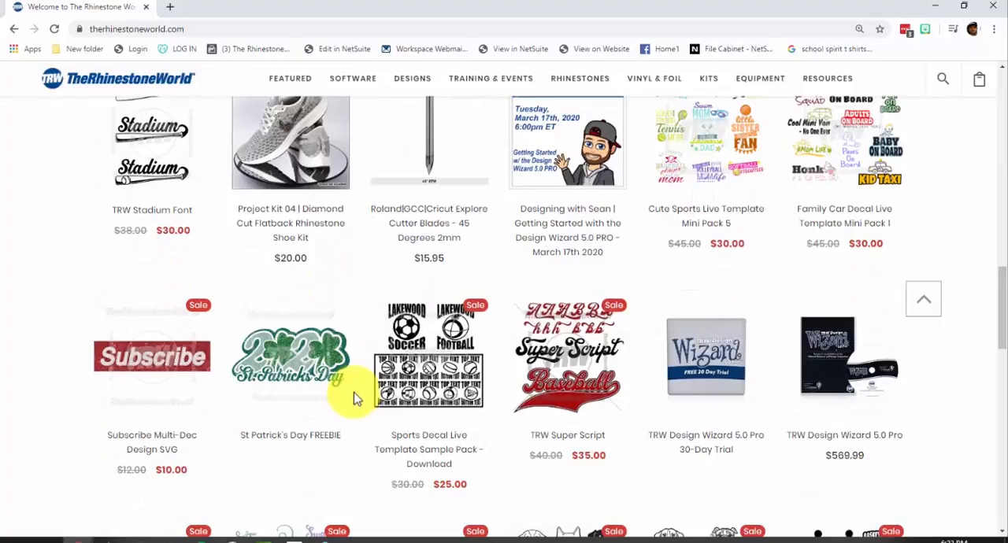
left_click(931, 10)
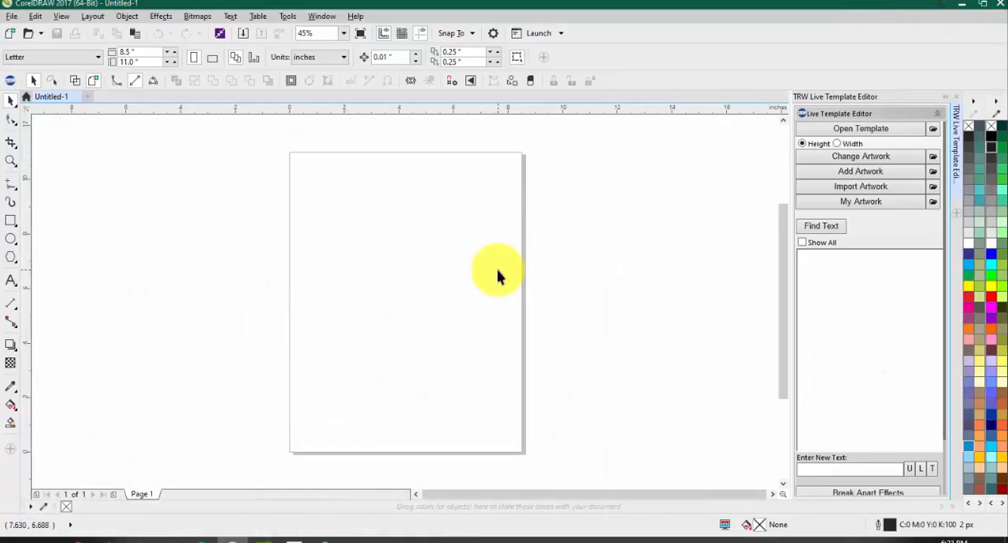
Step: Start opening a live template and browse the TRW Templates folder to TRW Live Templates Volume 3 Templates
left_click(828, 135)
scroll(614, 307, "down", 20)
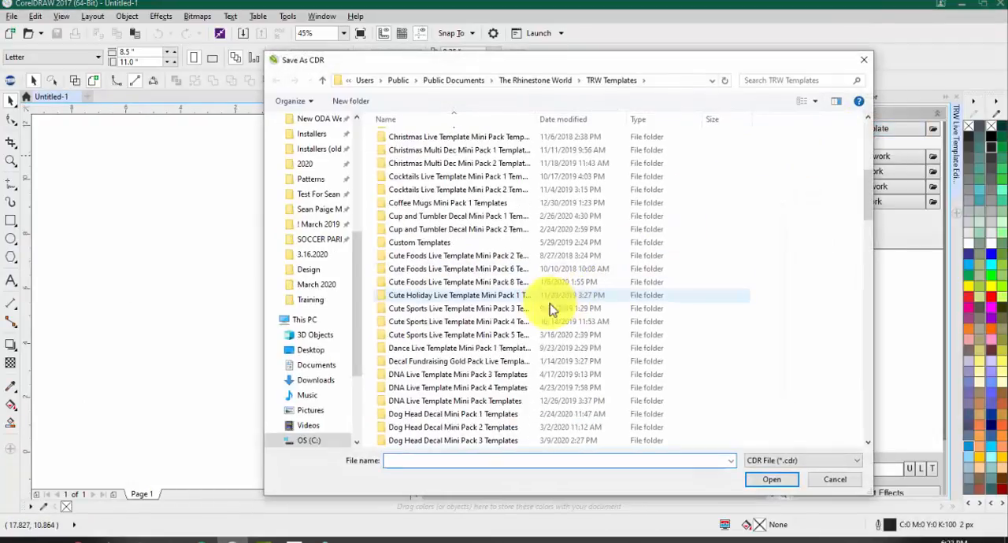
scroll(524, 349, "down", 9)
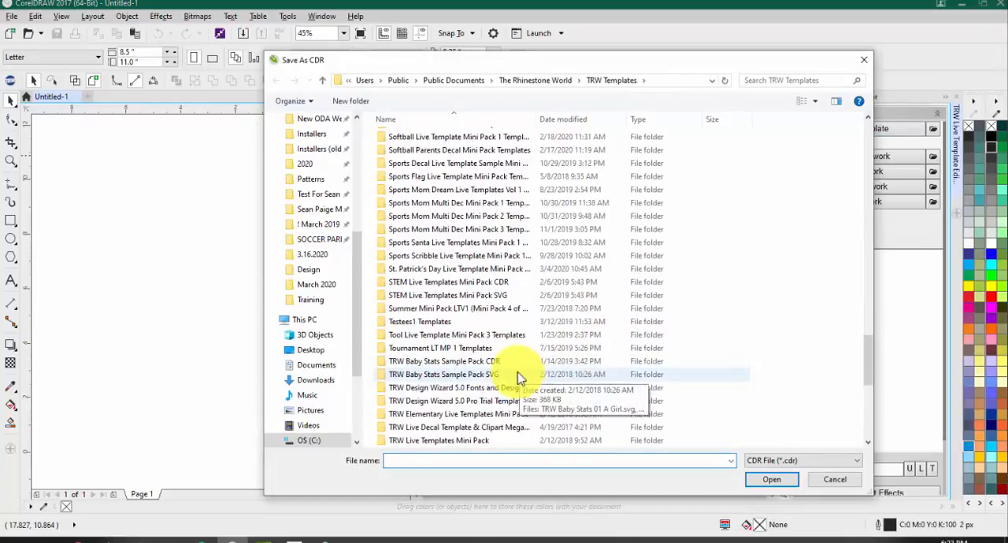
scroll(486, 354, "down", 2)
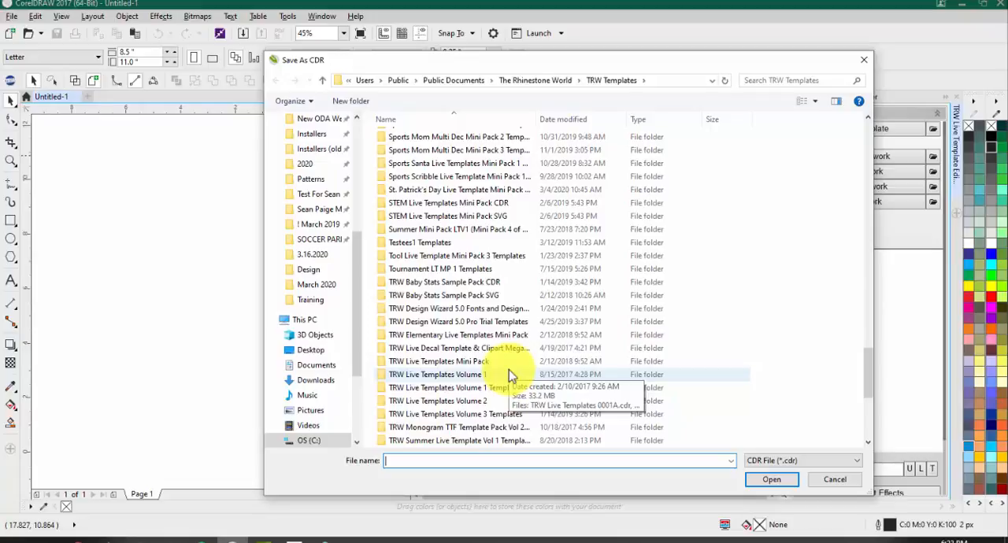
scroll(508, 370, "down", 2)
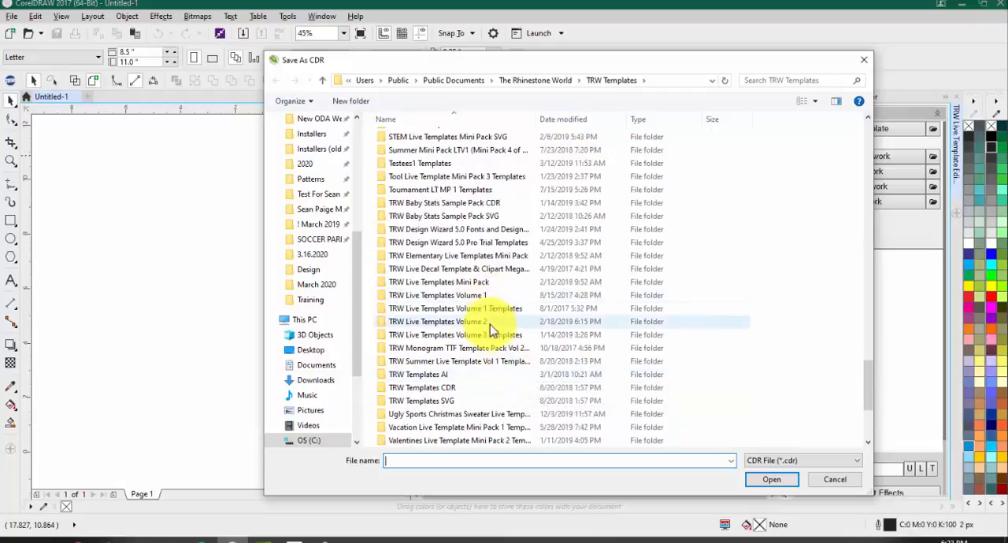
double_click(492, 335)
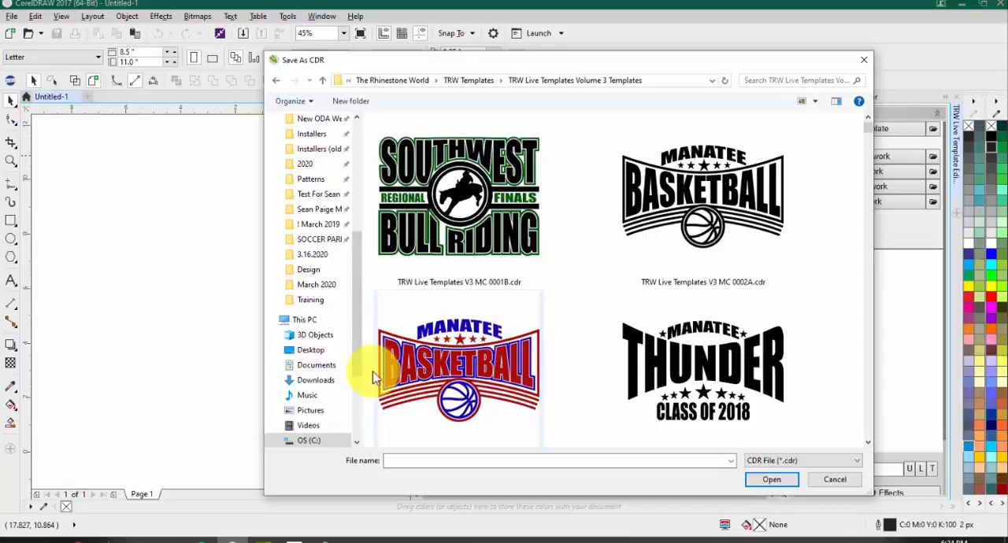
Step: Look through the Volume 3 designs and open the red and black softball template TRW Live Templates V3 MC 0071B.cdr
scroll(552, 330, "down", 15)
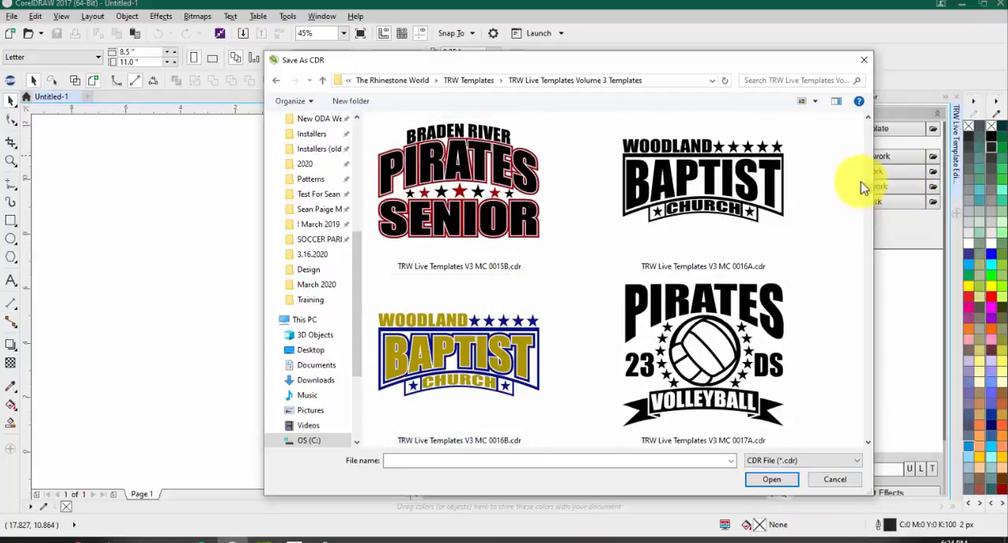
left_click_drag(869, 195, 864, 354)
scroll(863, 354, "down", 8)
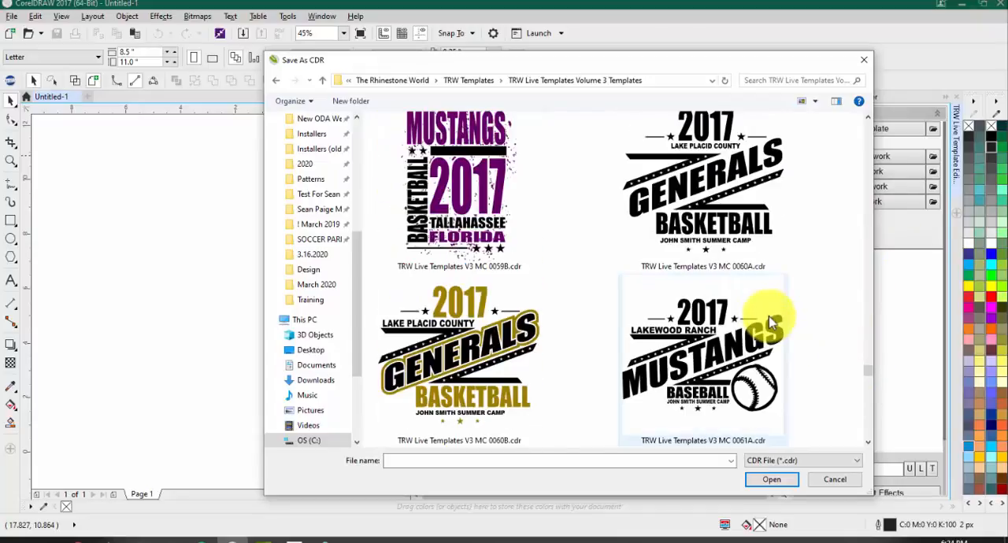
scroll(709, 311, "down", 3)
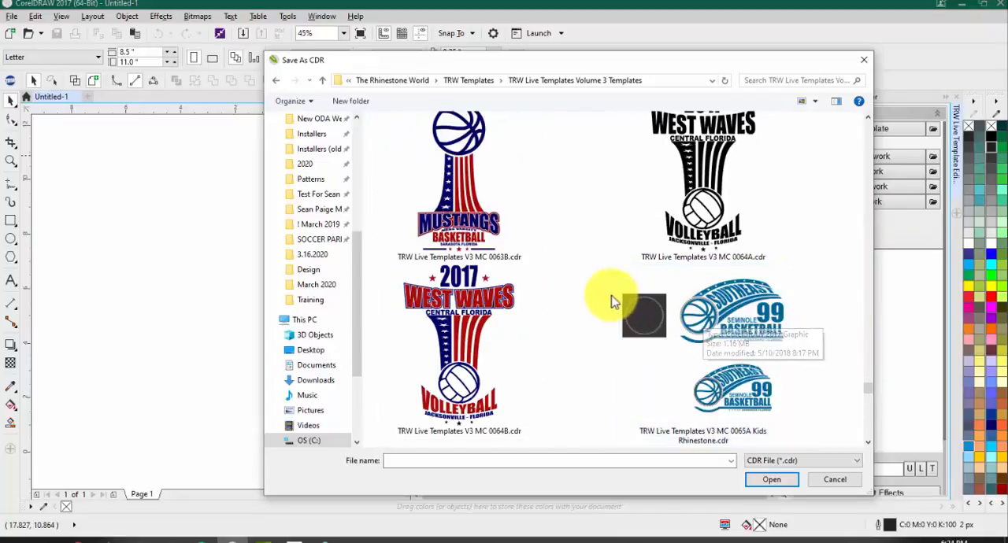
scroll(599, 298, "down", 3)
scroll(593, 298, "down", 3)
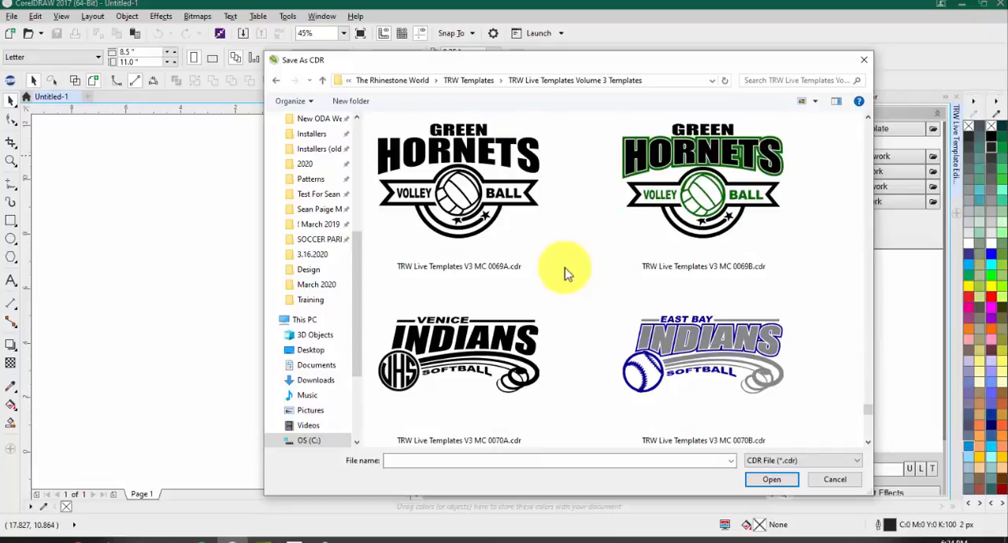
scroll(564, 267, "down", 4)
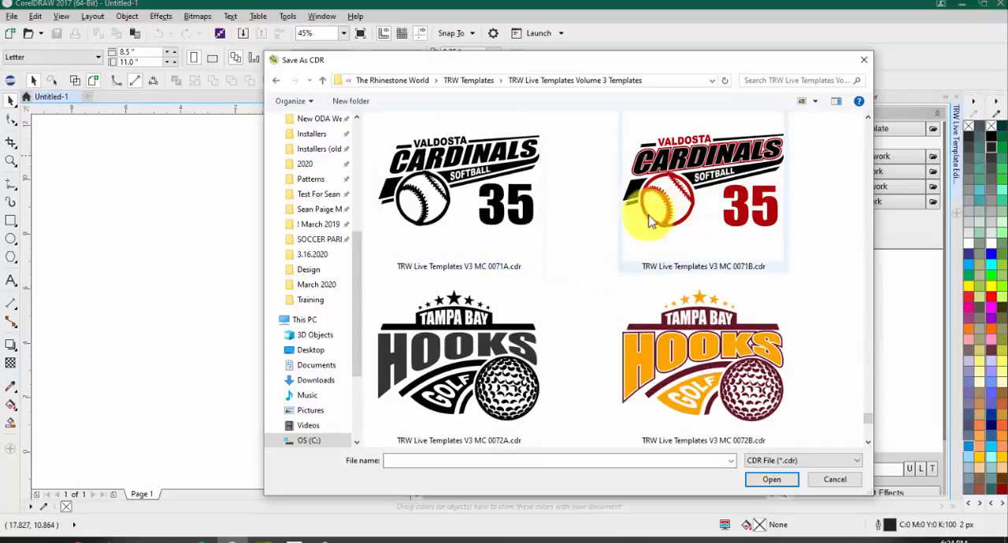
scroll(660, 193, "down", 2)
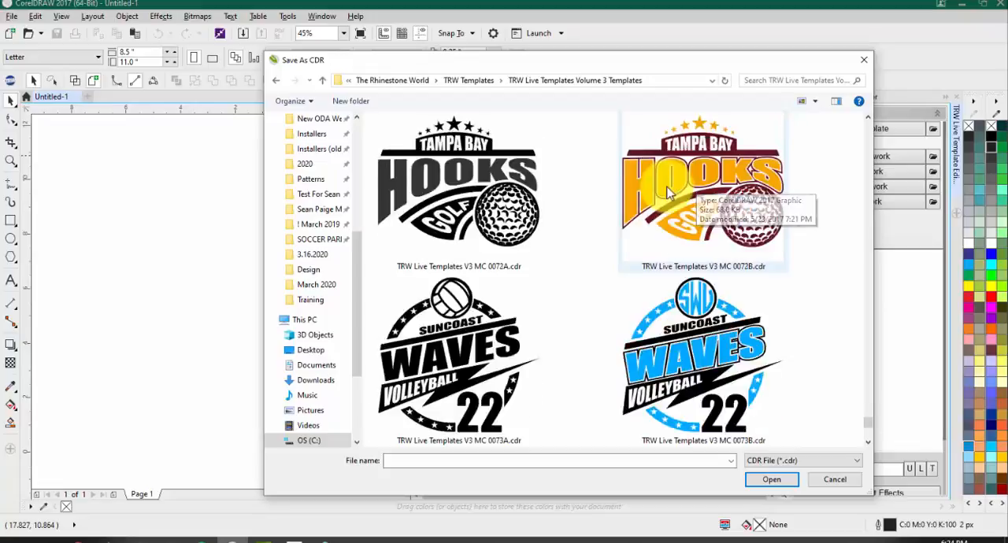
scroll(622, 220, "down", 1)
scroll(614, 228, "up", 3)
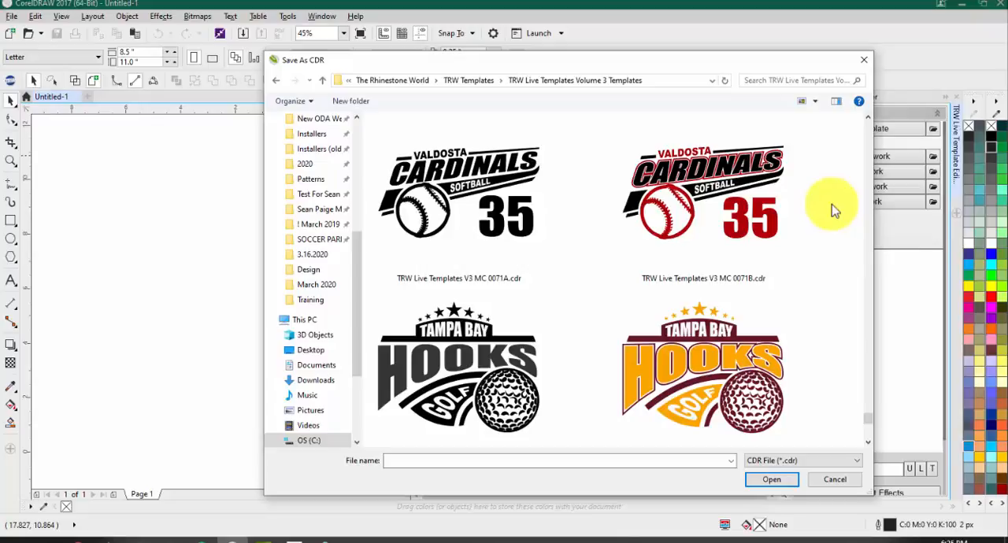
double_click(730, 195)
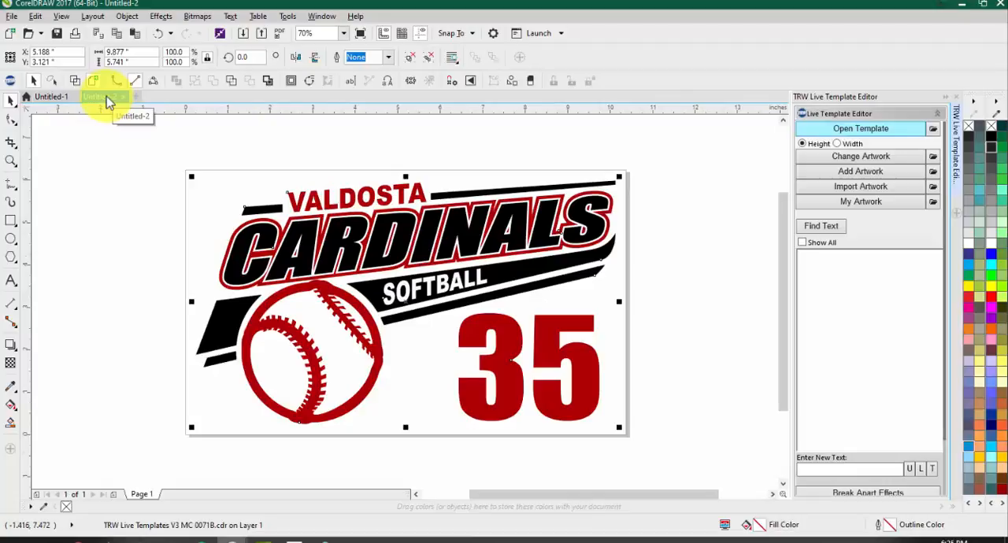
left_click(273, 153)
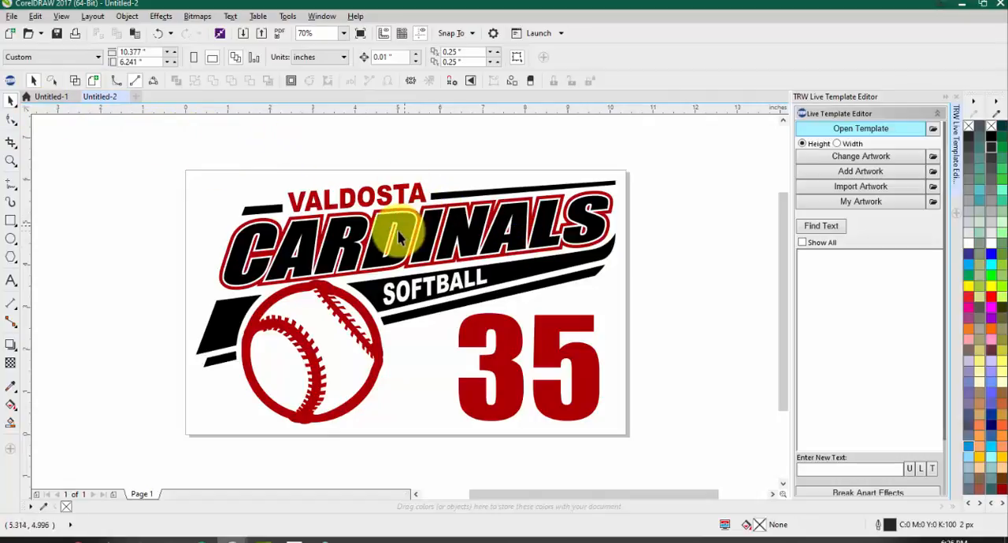
left_click(900, 131)
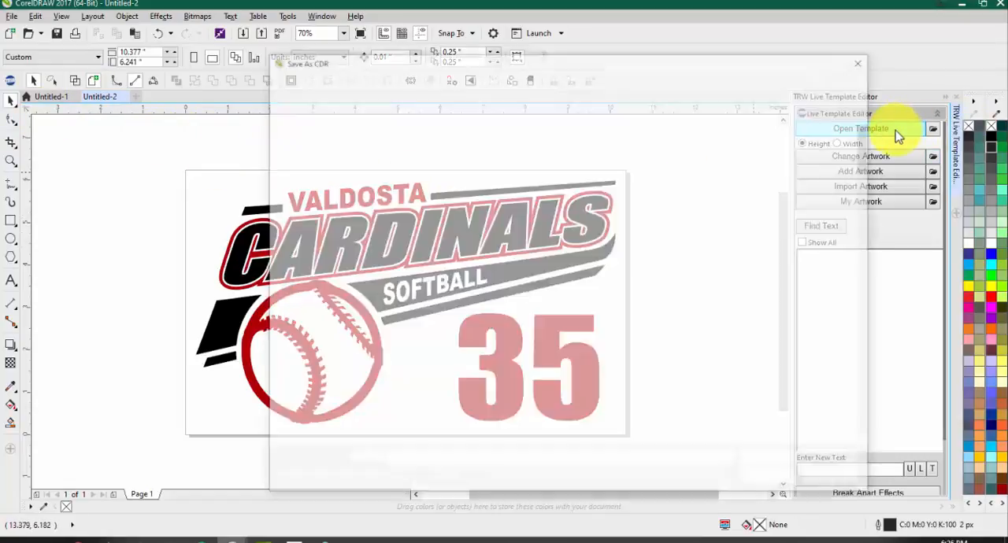
left_click(863, 63)
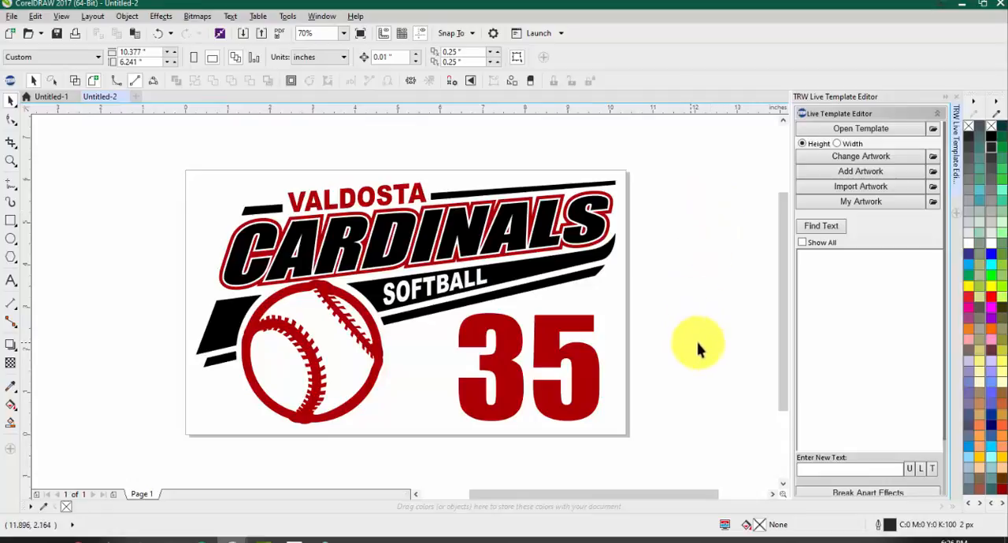
Step: List the template's editable text and change the top line to LAKEWOOD RANCH
left_click(825, 228)
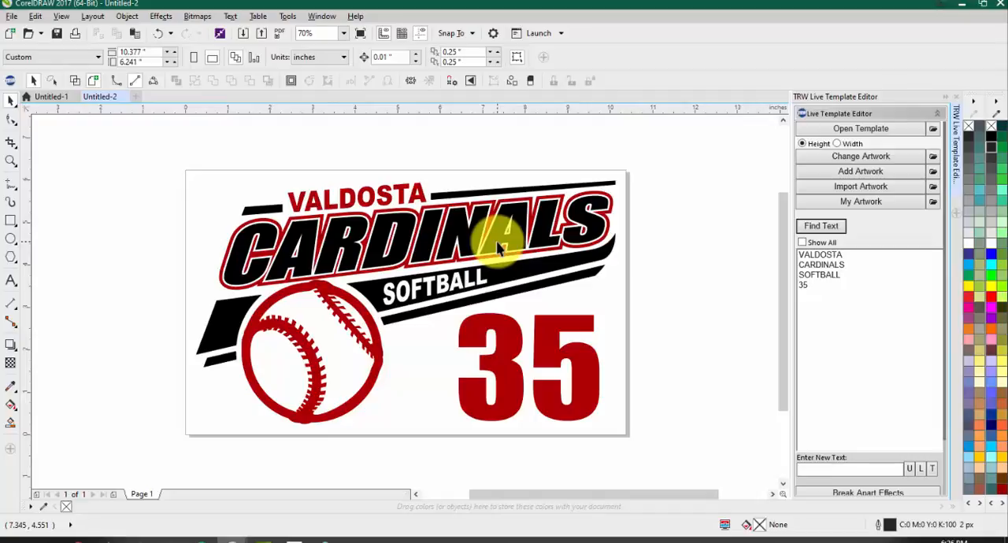
left_click(840, 258)
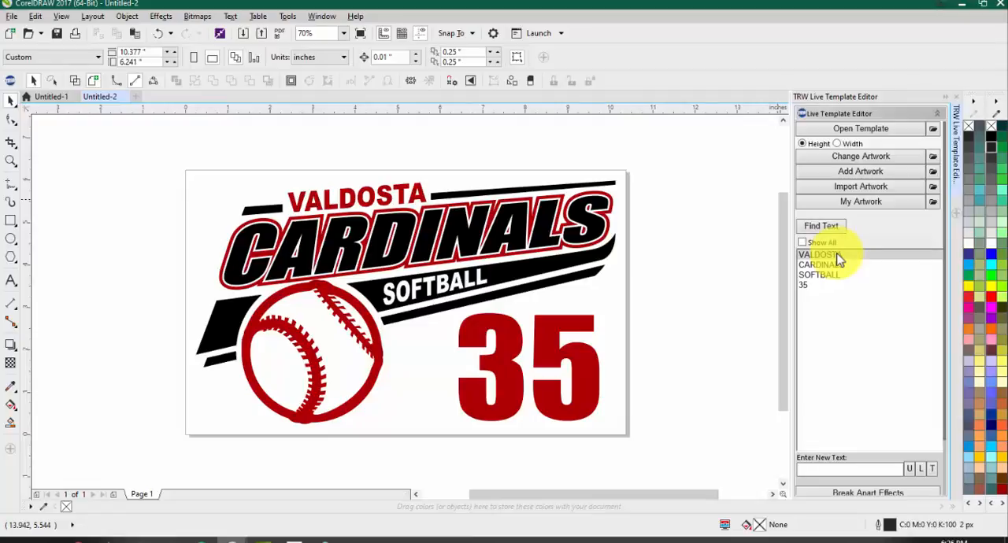
left_click(840, 258)
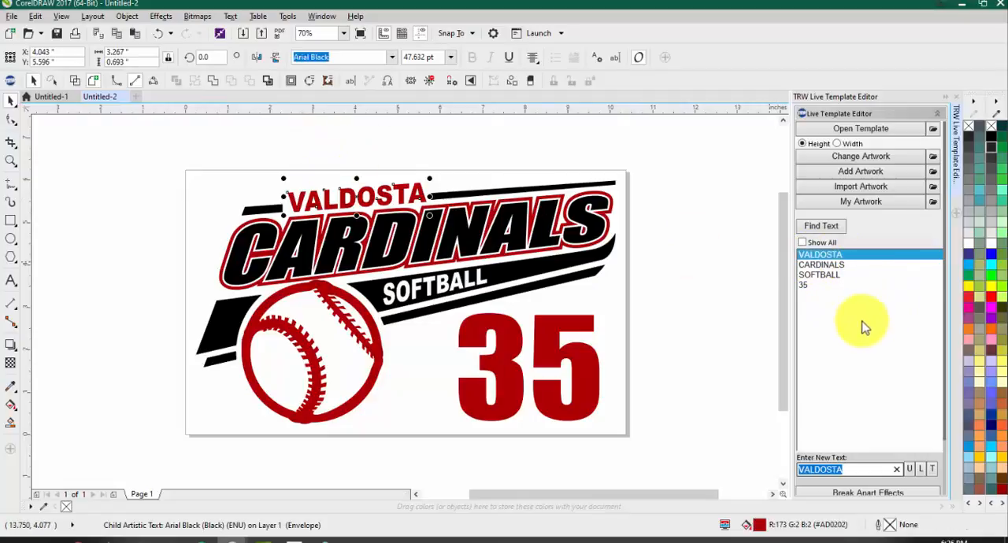
type("L")
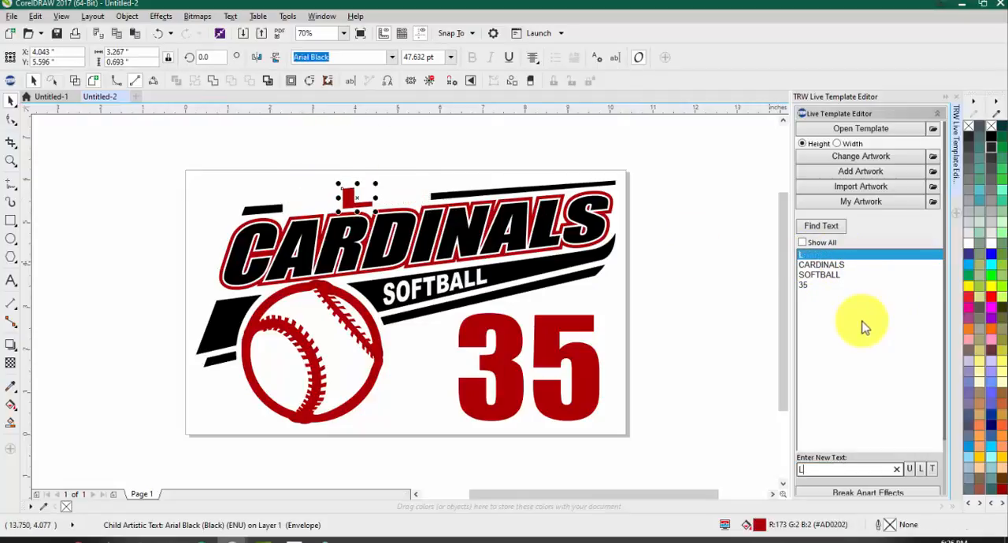
type("AKEWO")
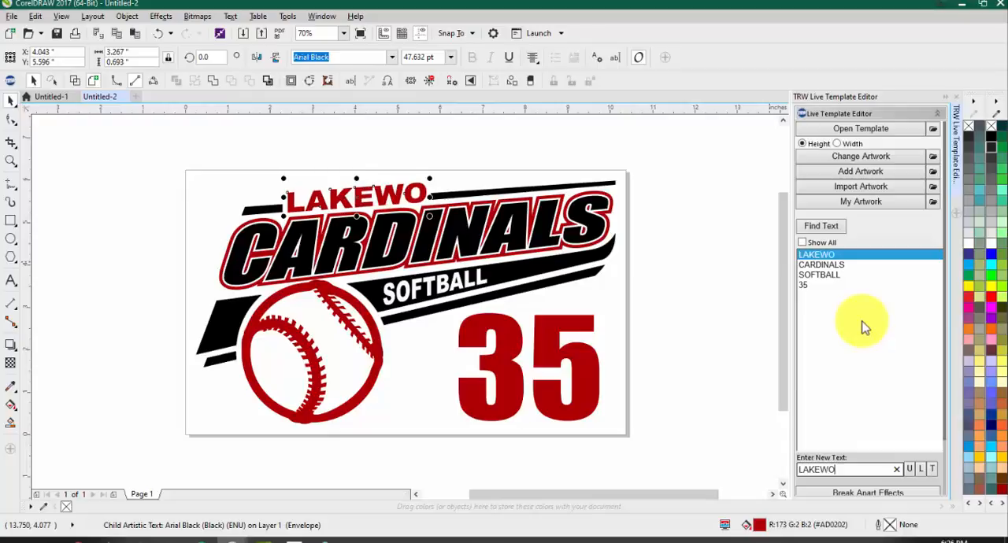
type("OD RANCH")
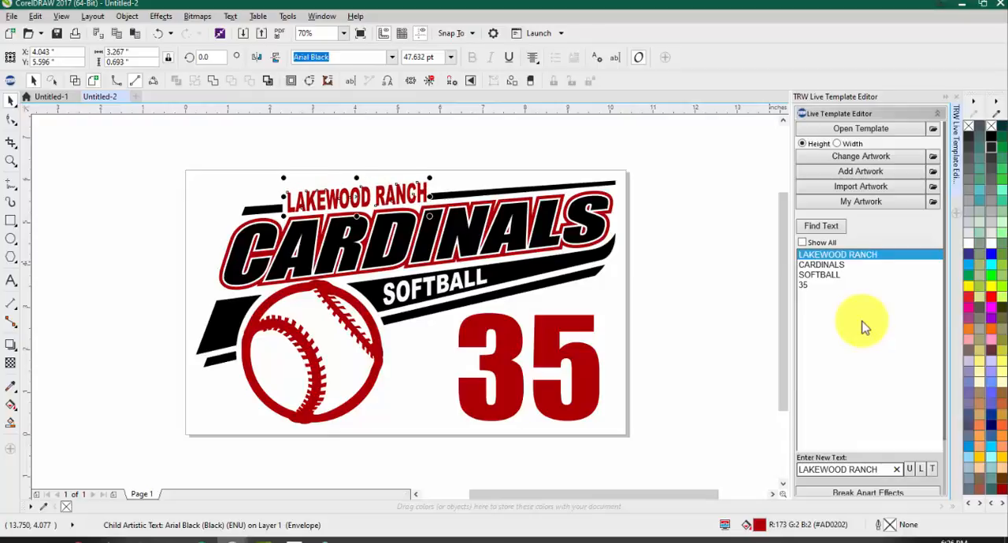
key("Return")
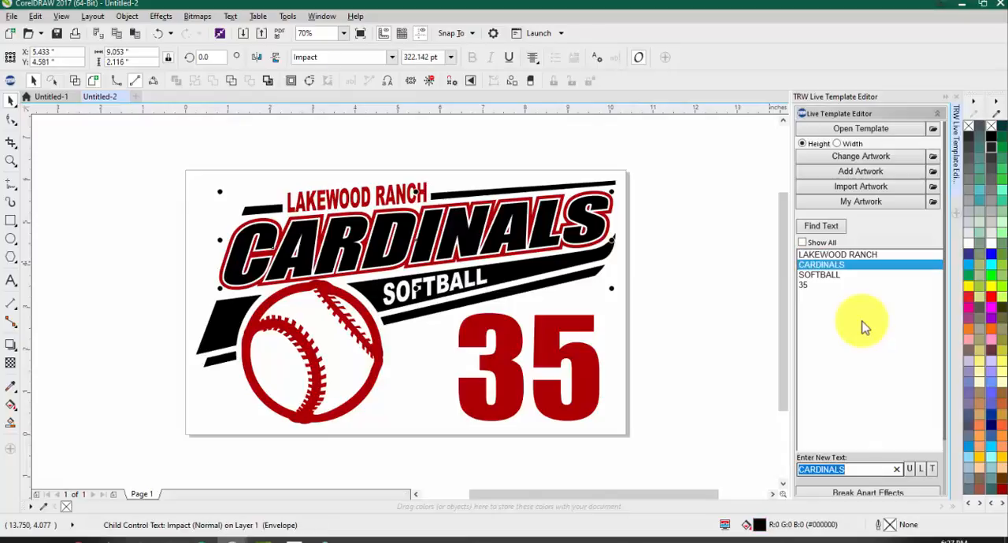
Step: Change the main team name to MUSTANGS and the sport line below it to BASKETBALL
type("M")
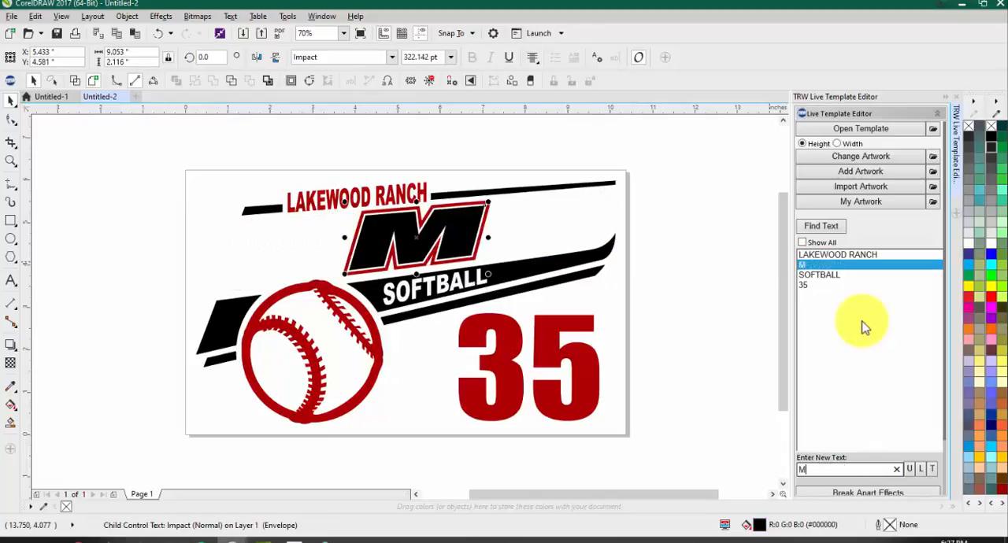
type("USTANGS")
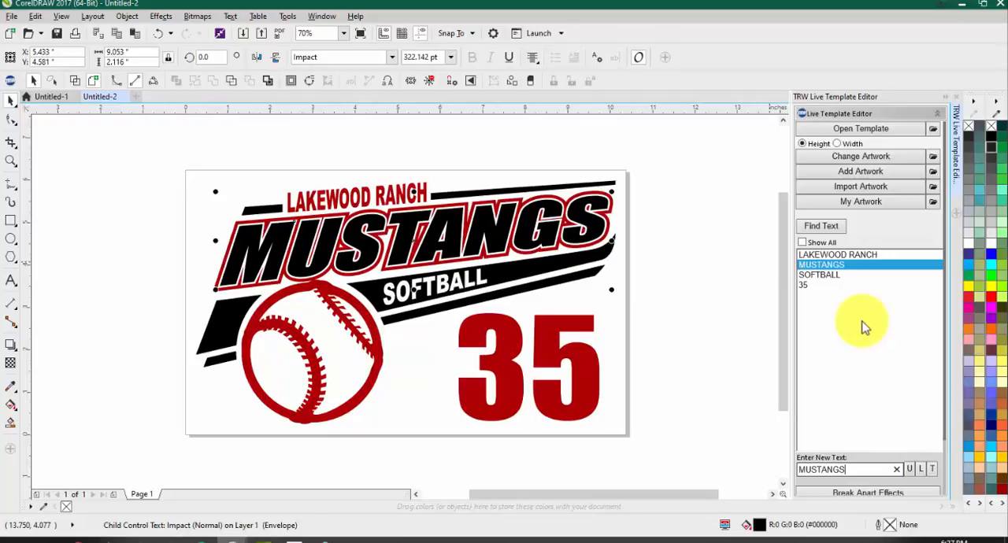
key("Return")
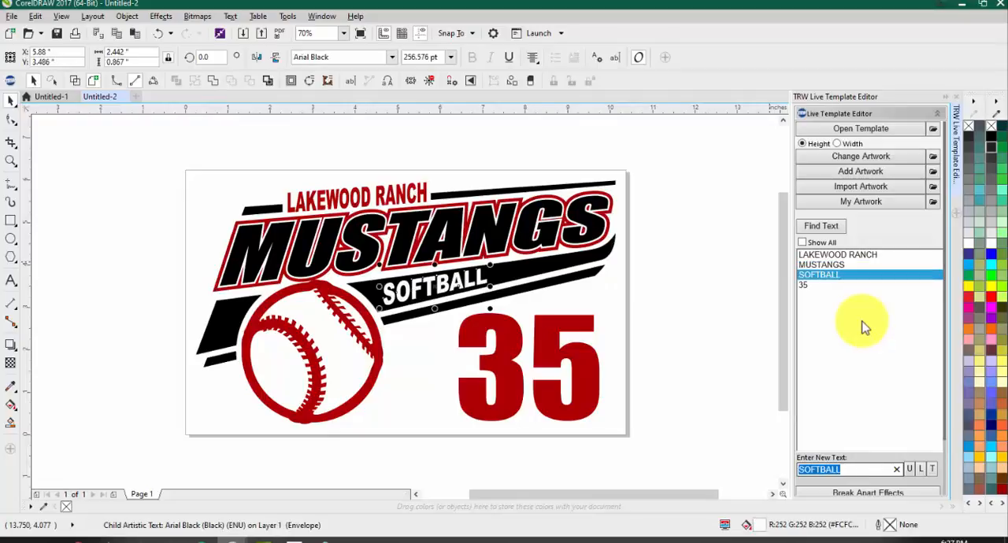
type("BASKETBALL")
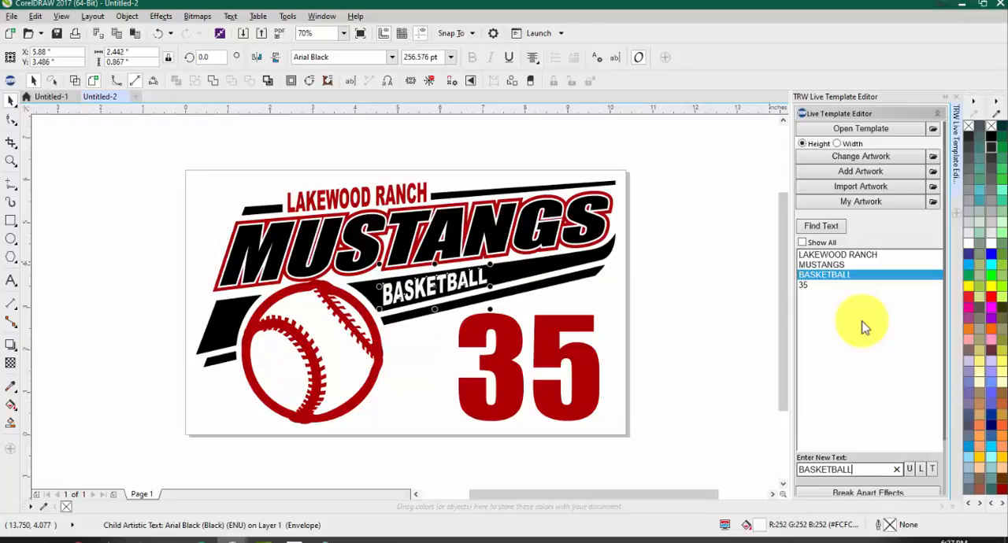
key("Return")
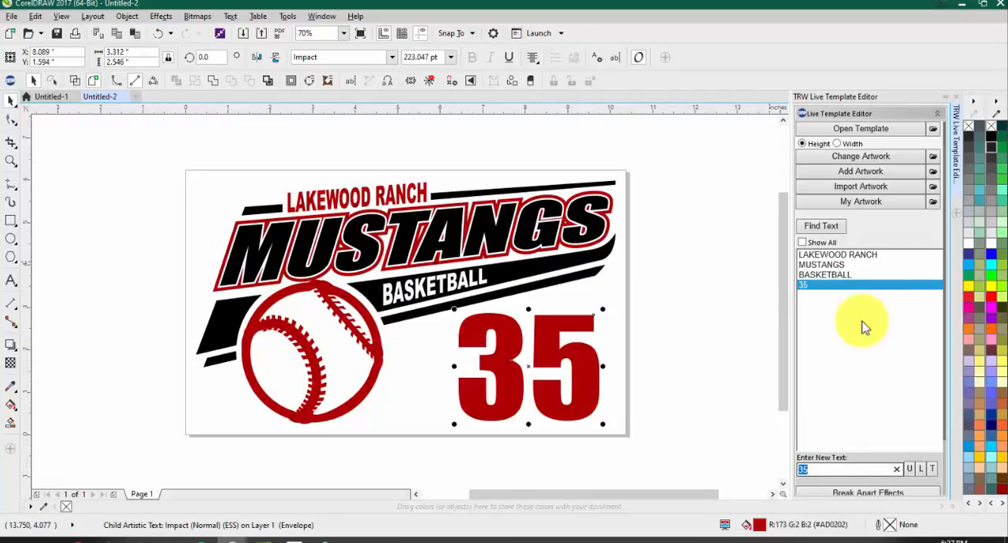
Step: Change the large number in the design to 23 and deselect it
type("23")
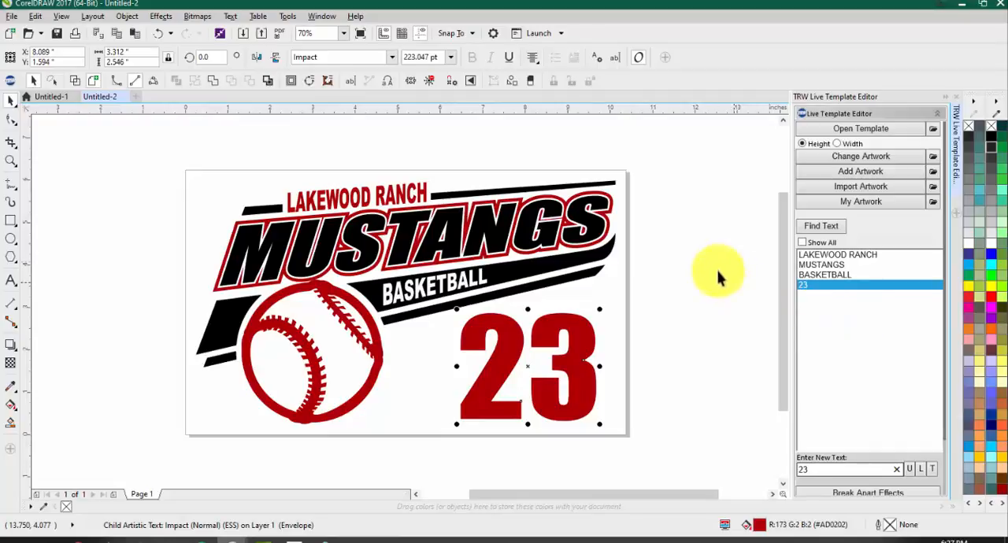
left_click(691, 277)
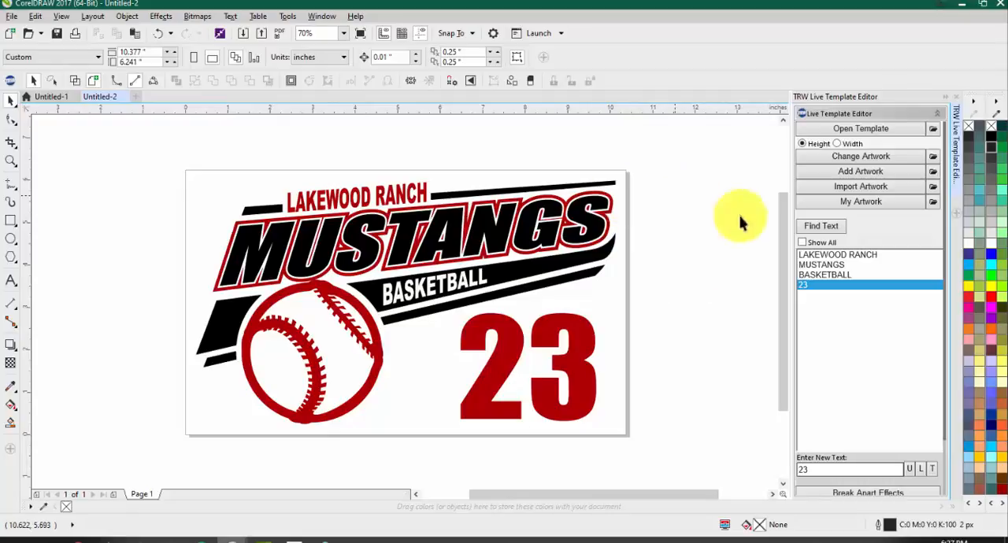
Step: Try the Passion One font on the LAKEWOOD RANCH line and settle on Sarpanch Black
left_click(845, 256)
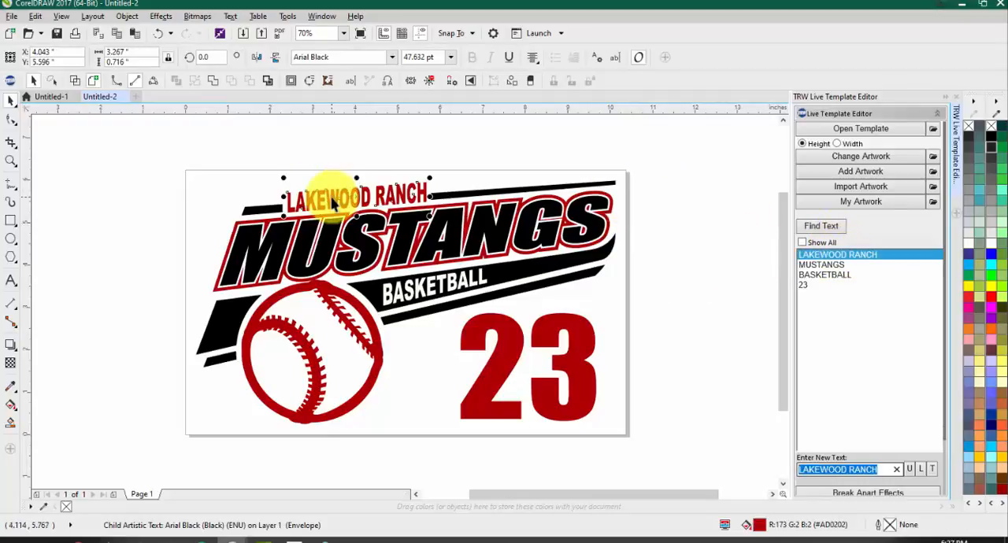
left_click(387, 56)
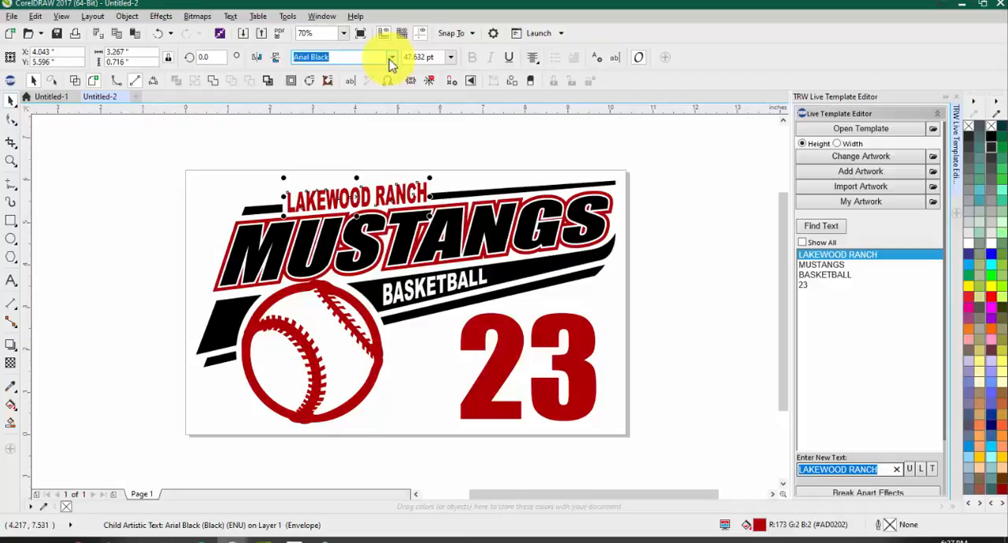
left_click(391, 59)
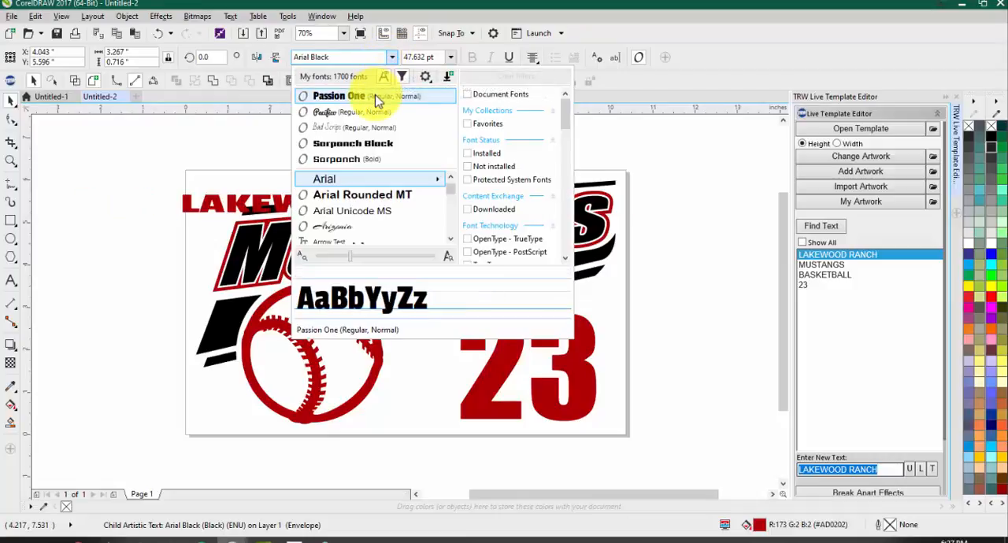
left_click(376, 96)
scroll(338, 181, "up", 2)
left_click(395, 58)
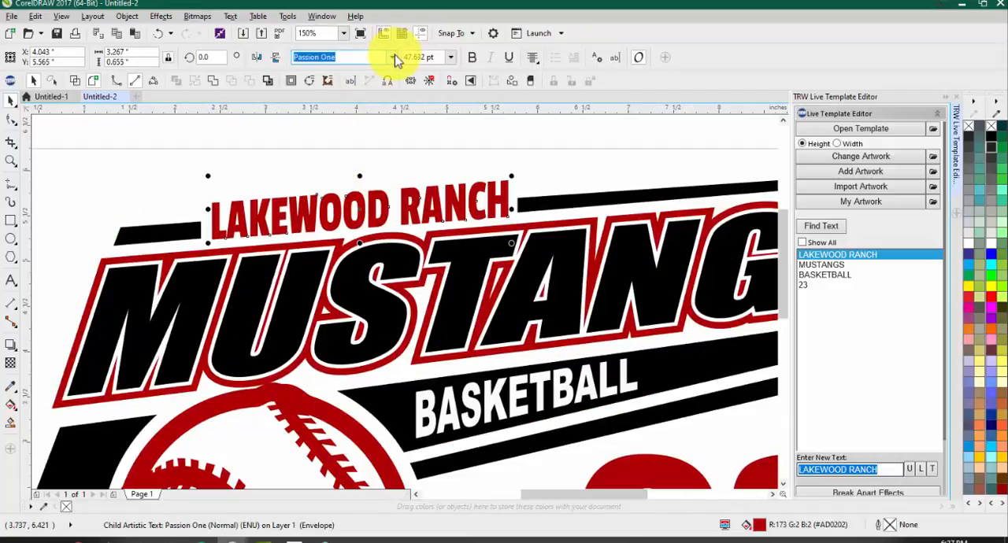
left_click(394, 58)
left_click(362, 149)
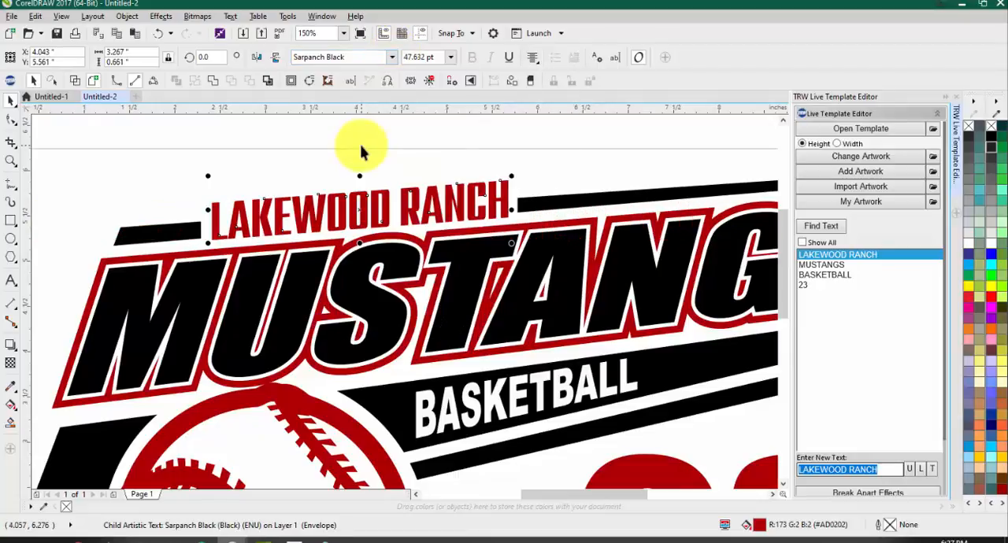
key("Escape")
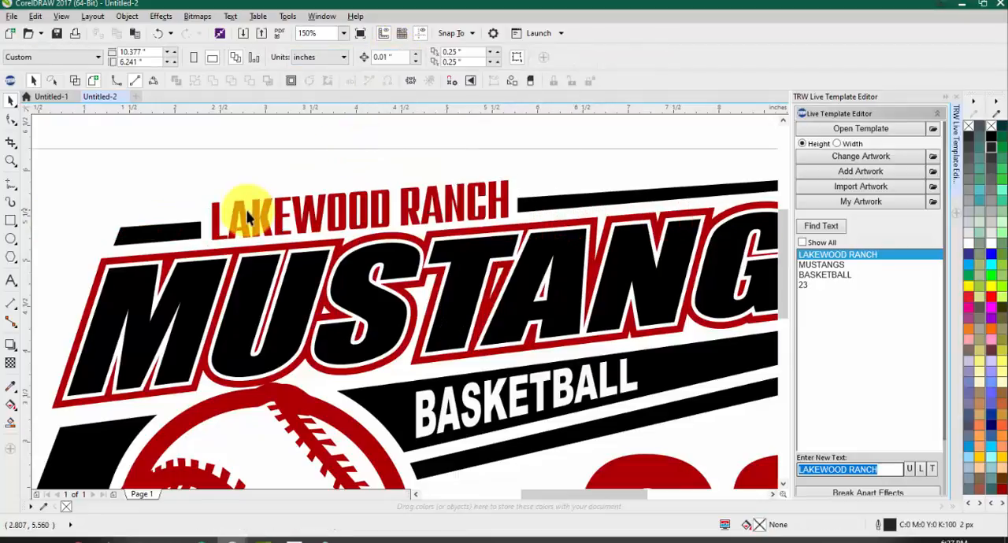
Step: Ungroup the whole template design into individual objects
left_click(409, 199)
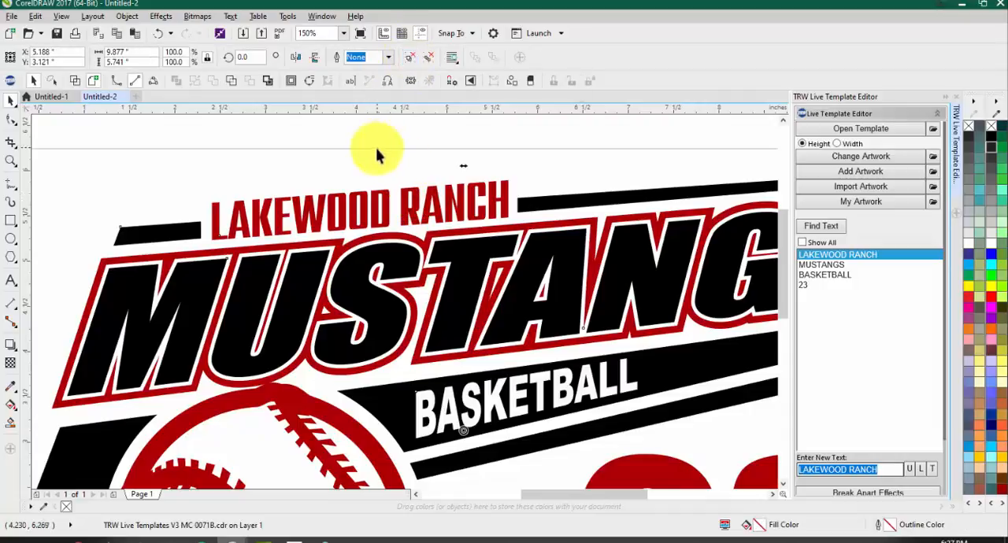
scroll(377, 154, "down", 2)
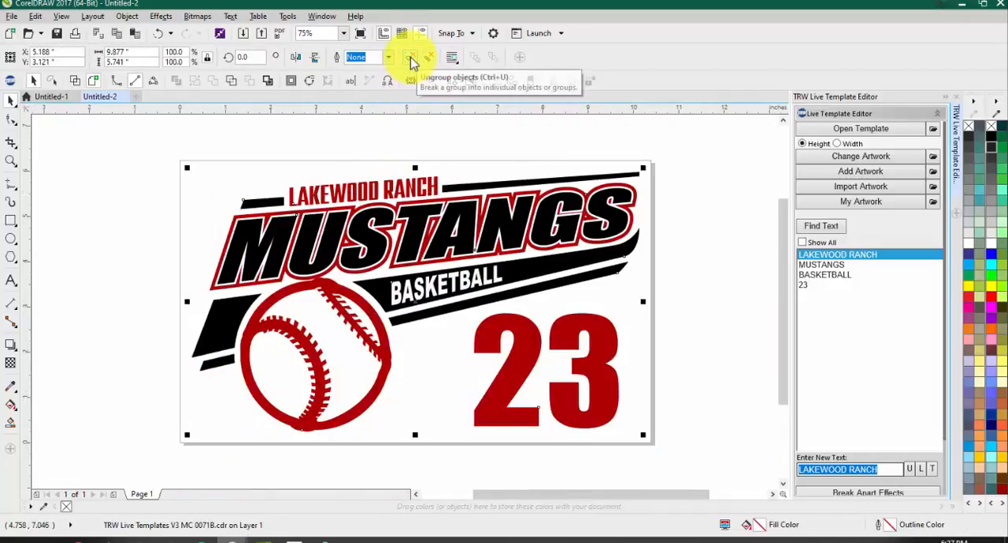
left_click(411, 63)
left_click(377, 99)
Step: Examine the envelope shapes applied to the LAKEWOOD RANCH, MUSTANGS and 23 text objects
left_click(376, 189)
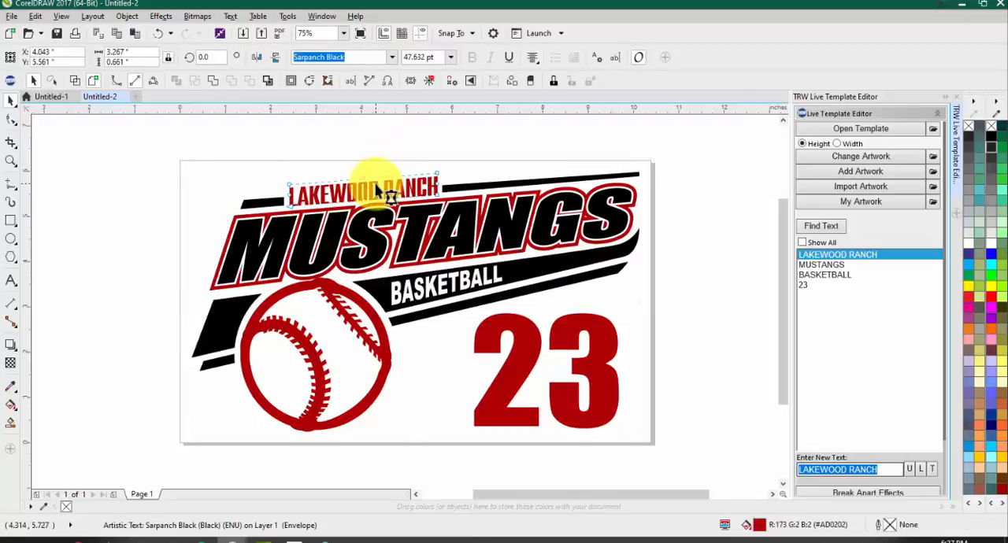
scroll(376, 189, "up", 2)
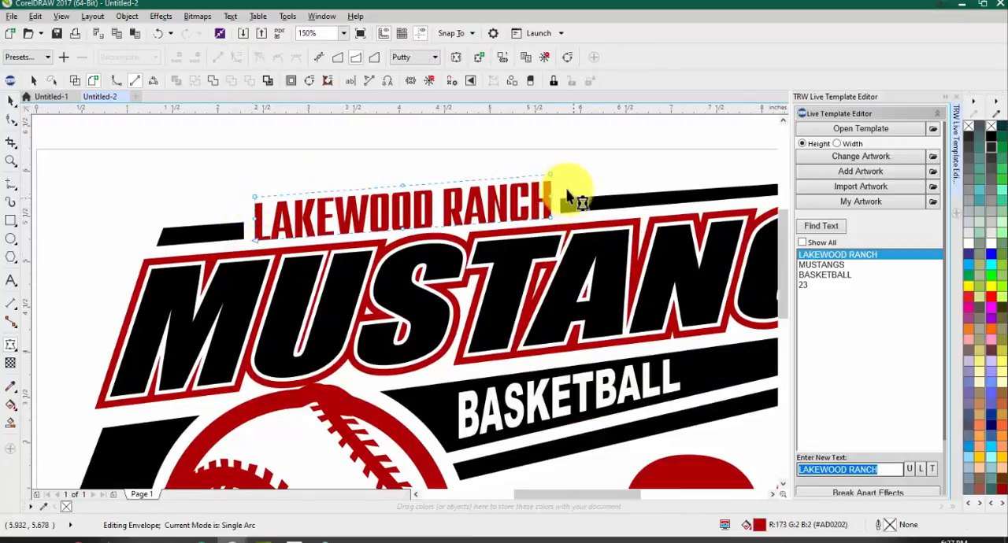
scroll(276, 289, "down", 1)
scroll(246, 269, "down", 1)
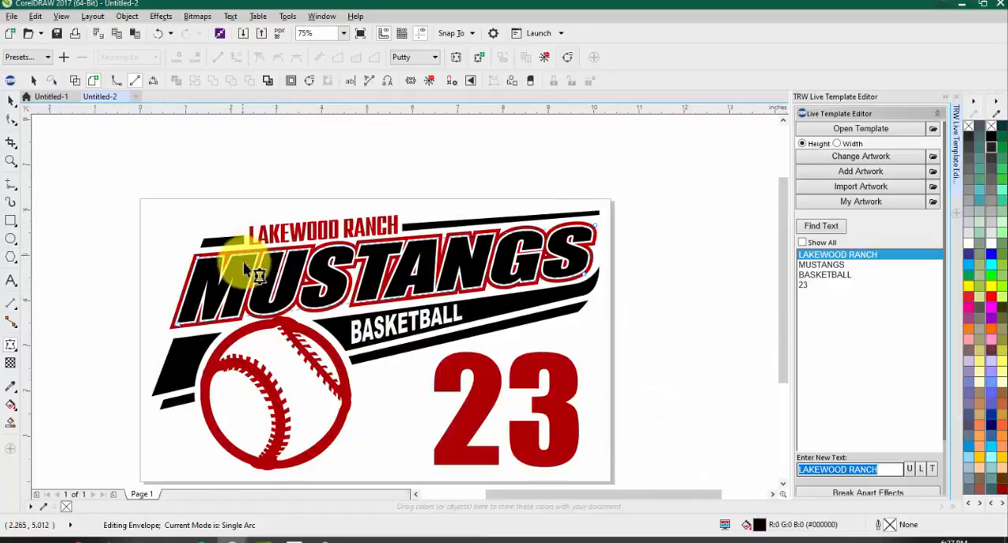
left_click(466, 400)
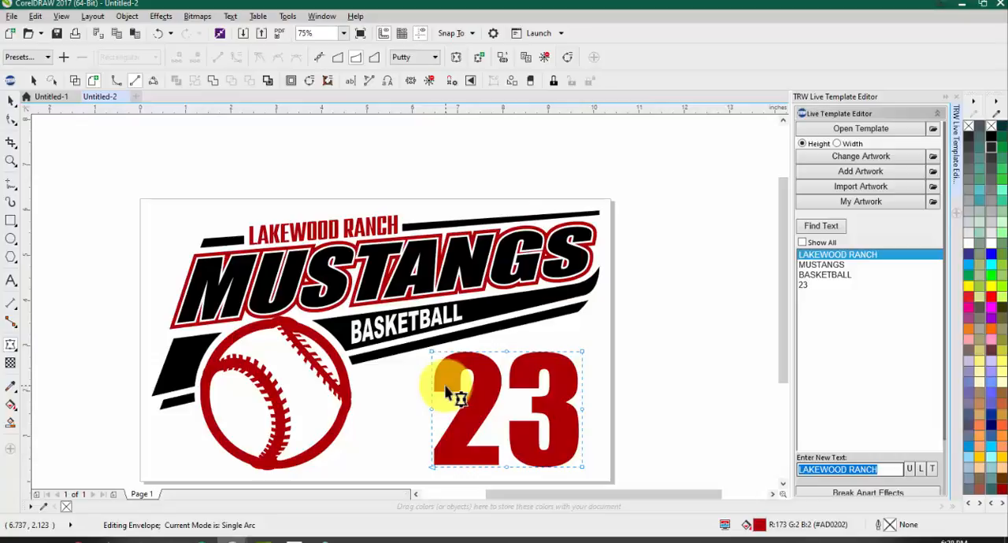
Step: Try SOCCER as the sport line's text and restore it to BASKETBALL
left_click(819, 277)
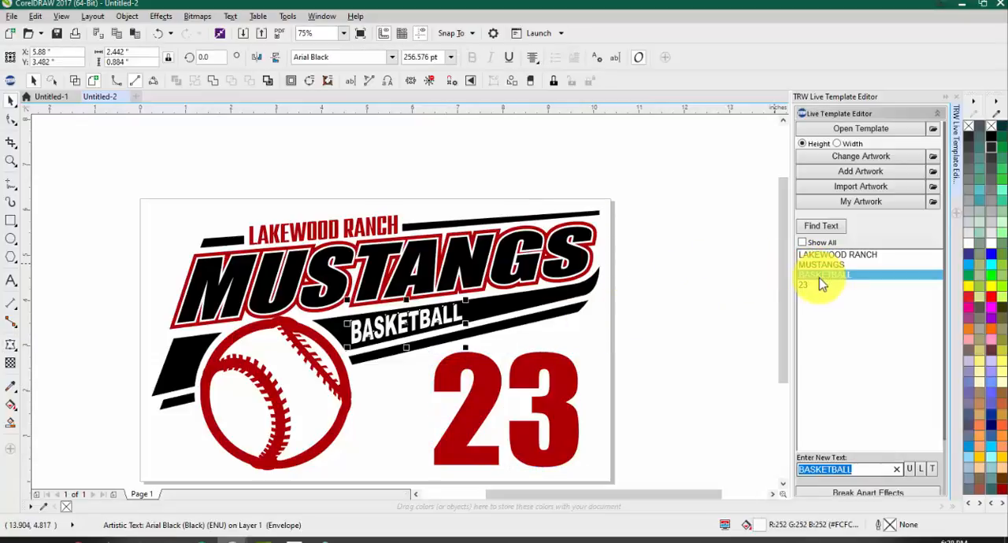
type("SOCCER")
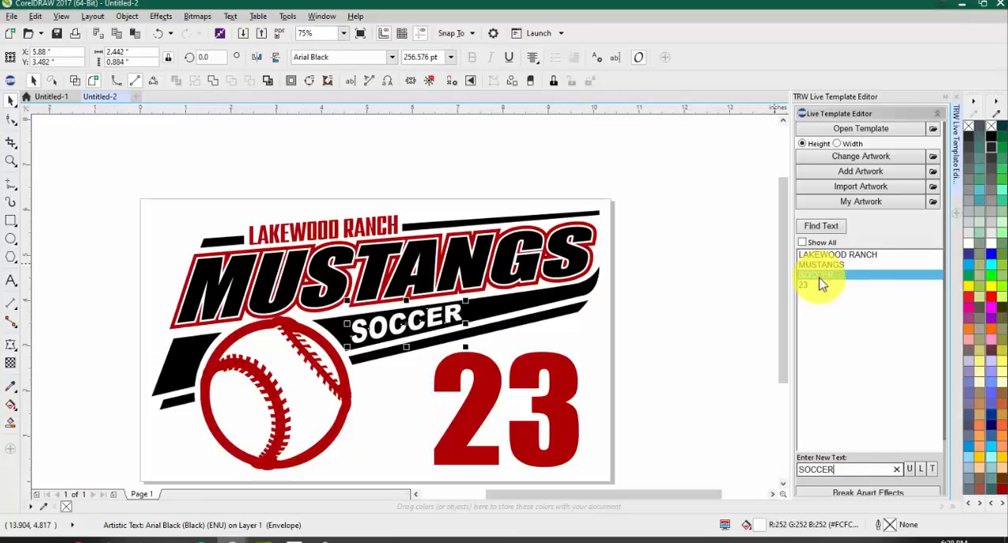
key("BackSpace")
key("BackSpace")
key("BackSpace")
key("BackSpace")
key("BackSpace")
key("BackSpace")
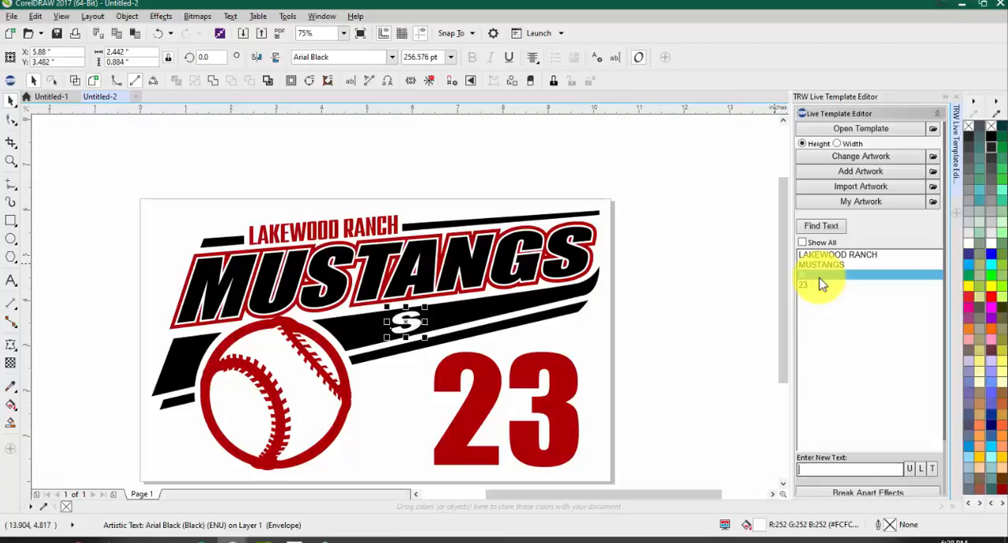
type("BASKETBALL")
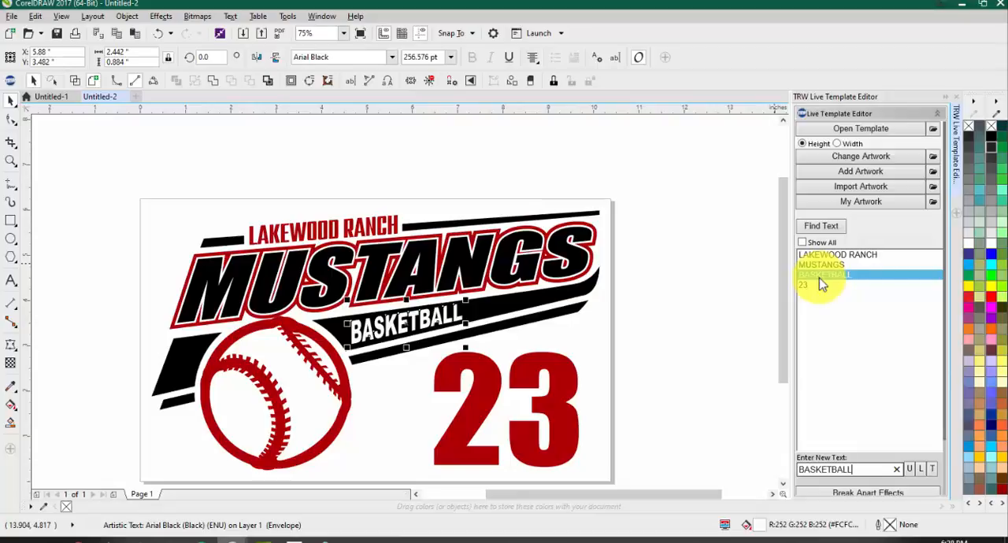
type("DDDDDDDDDD")
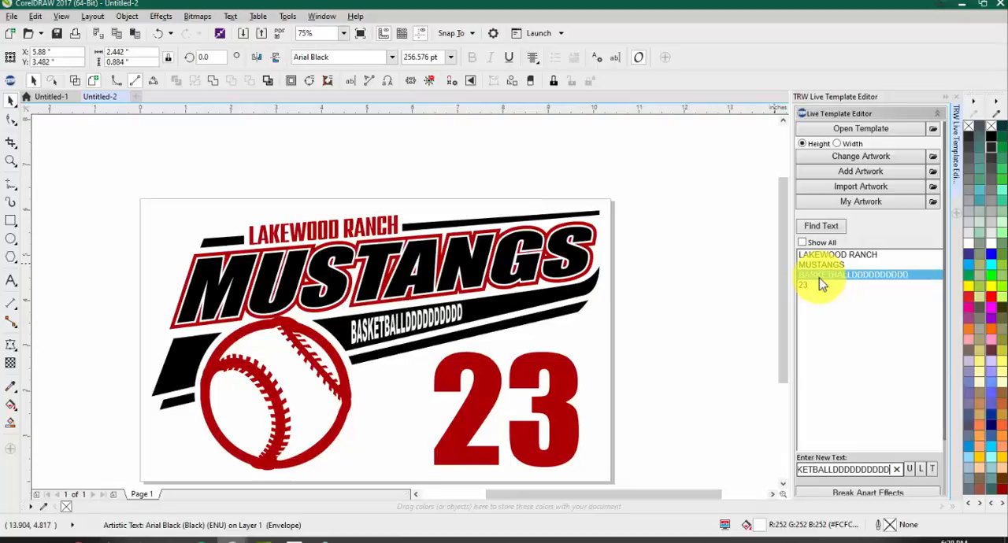
Step: Try a much longer sport line by adding ten Ds after BASKETBALL, remove them again and deselect the text
key("BackSpace")
key("BackSpace")
key("BackSpace")
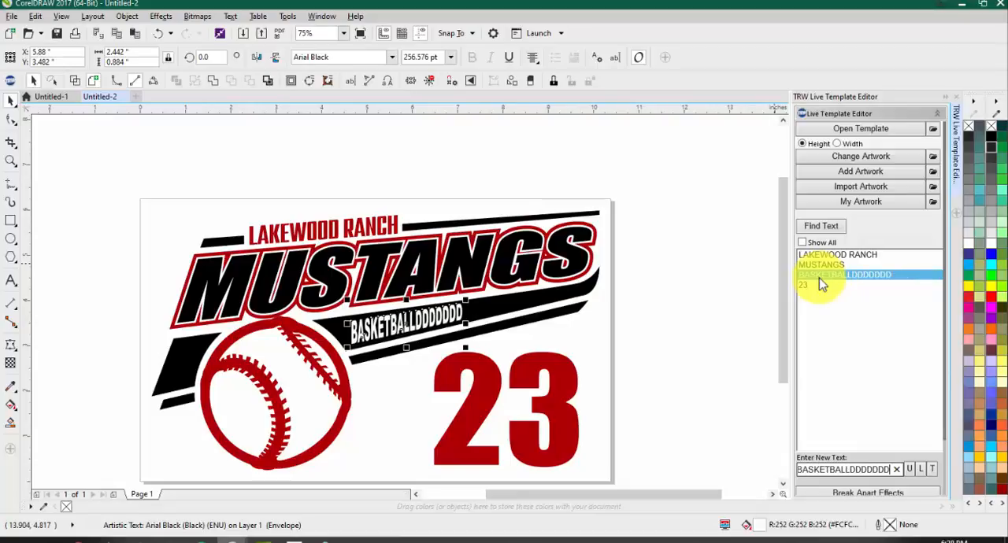
key("BackSpace")
key("BackSpace")
key("BackSpace")
key("BackSpace")
key("BackSpace")
key("BackSpace")
key("BackSpace")
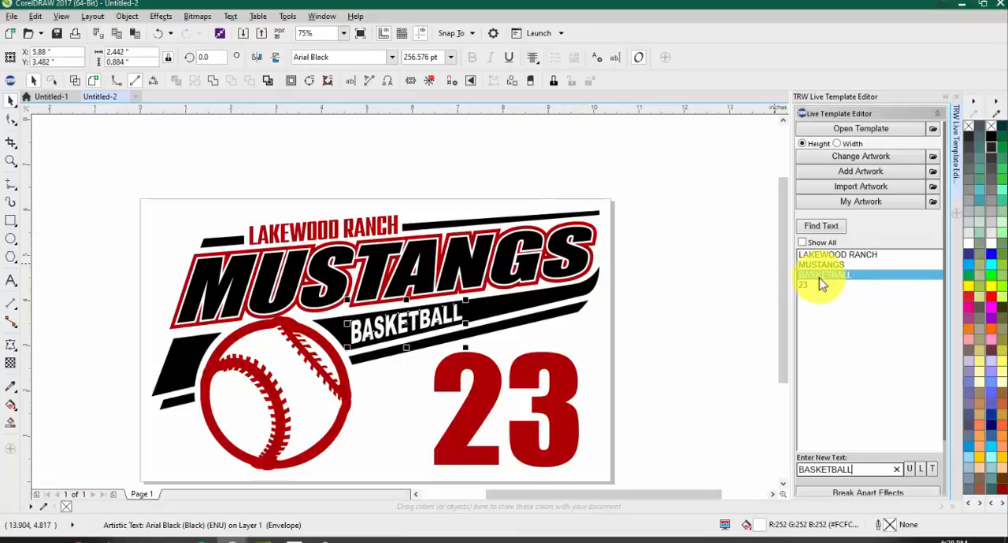
left_click(687, 309)
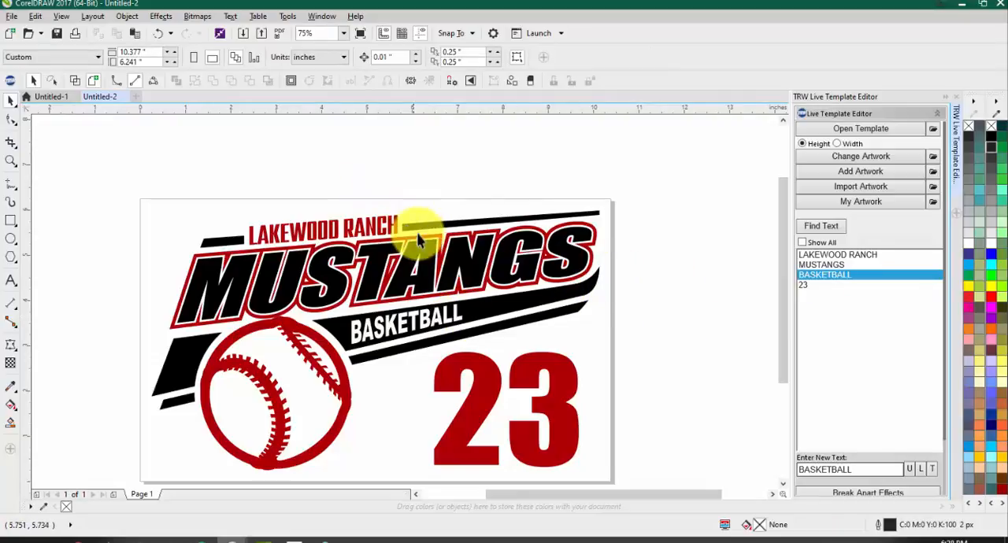
Step: Examine the Break Apart Effects, Merge 3 Color Live Text and Magic Boundary options of the Live Template Editor
scroll(409, 233, "down", 1)
scroll(403, 240, "up", 1)
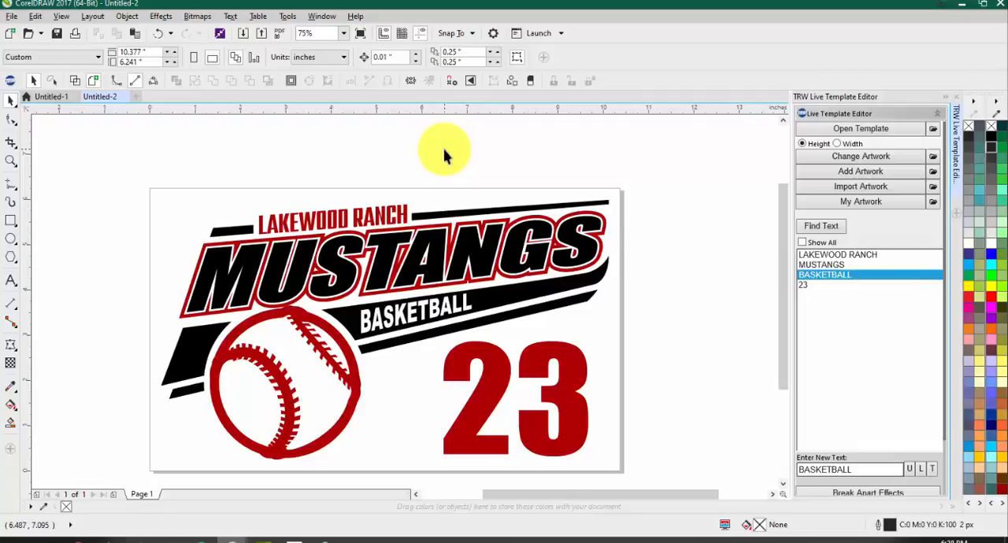
scroll(803, 313, "down", 3)
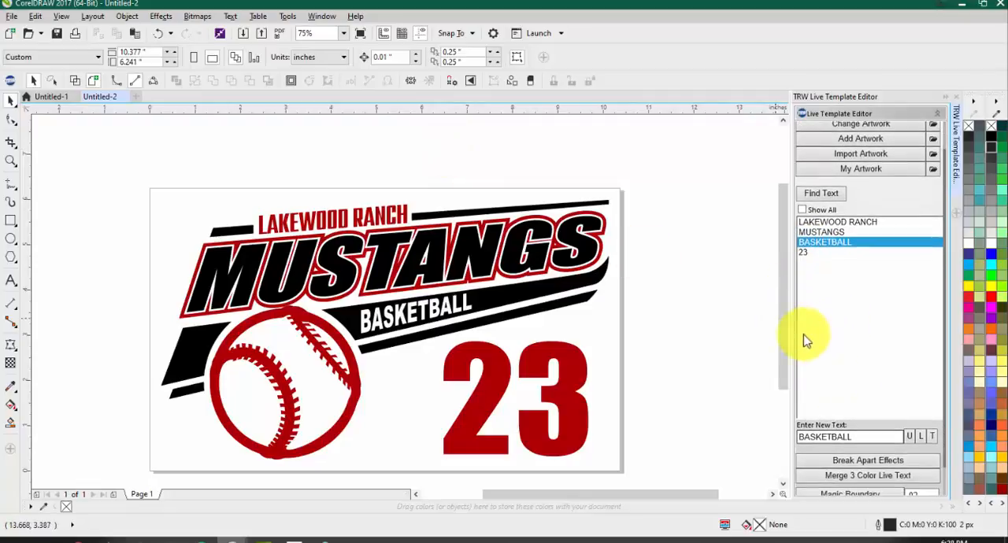
scroll(639, 315, "down", 5)
scroll(639, 315, "up", 5)
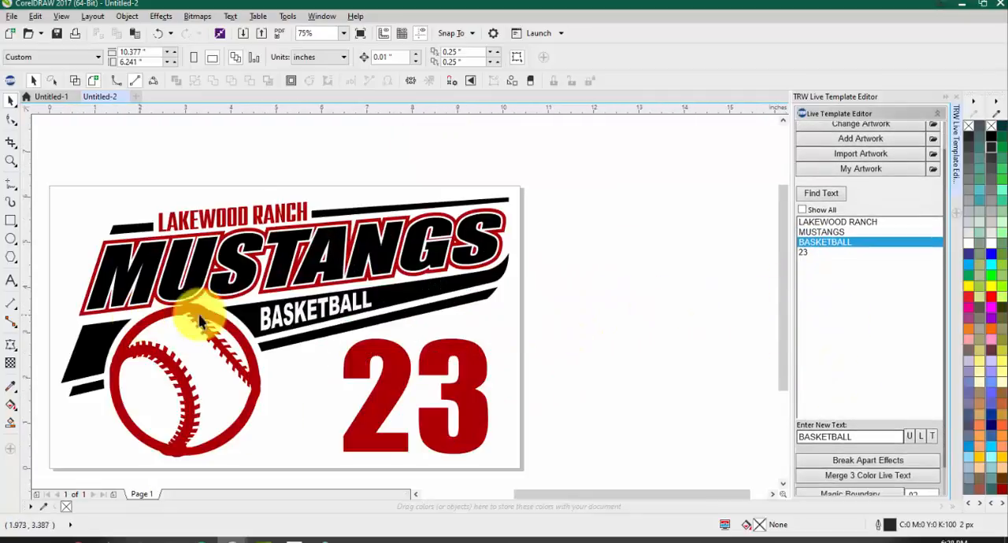
scroll(855, 314, "down", 1)
scroll(851, 317, "down", 1)
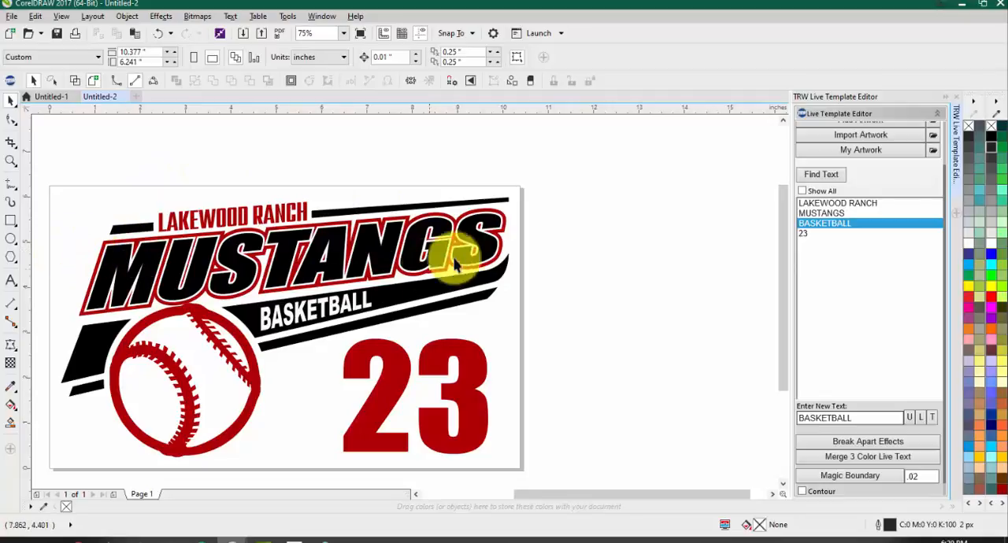
Step: Move the black MUSTANGS lettering down off its red backing and undo the move
scroll(360, 233, "down", 2)
scroll(274, 251, "up", 2)
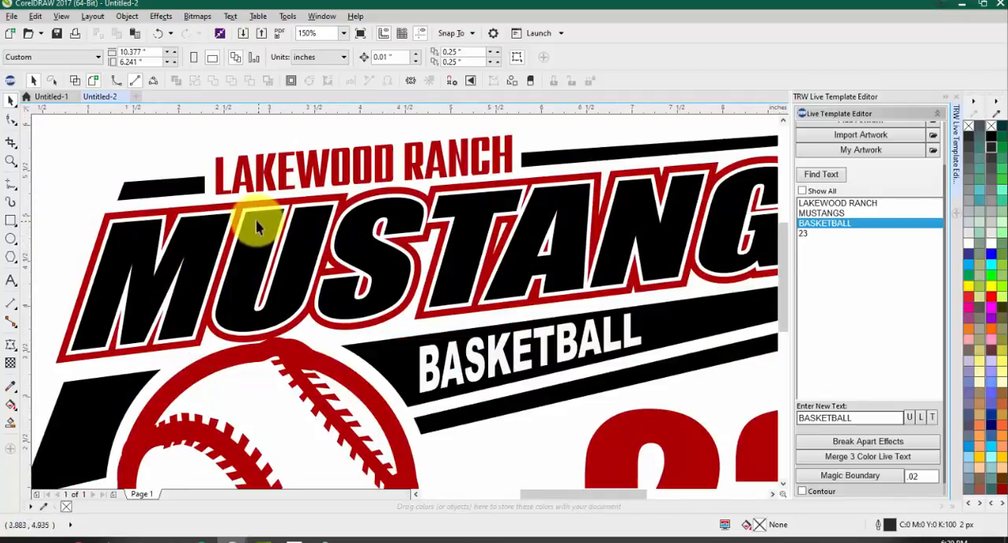
scroll(252, 218, "down", 1)
left_click(255, 262)
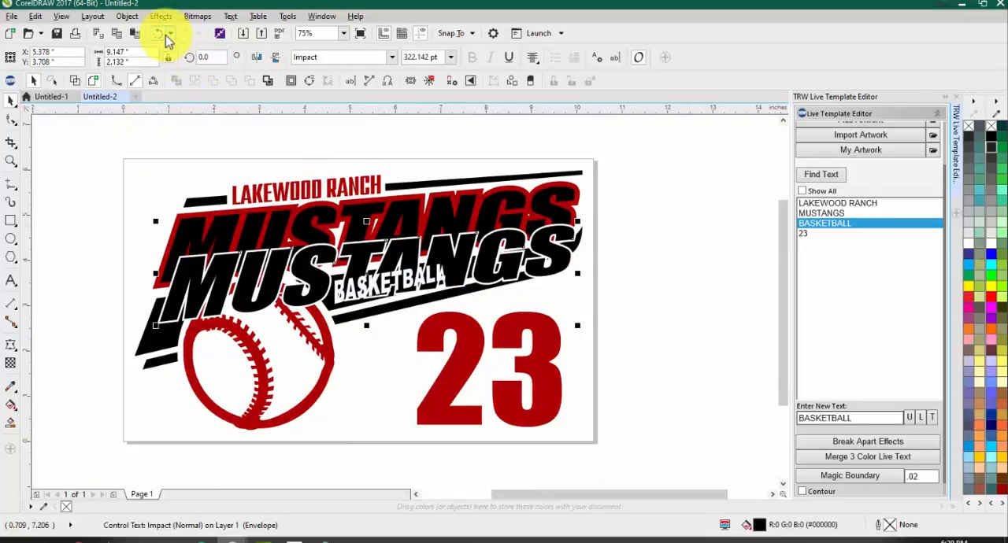
left_click(163, 33)
left_click(197, 163)
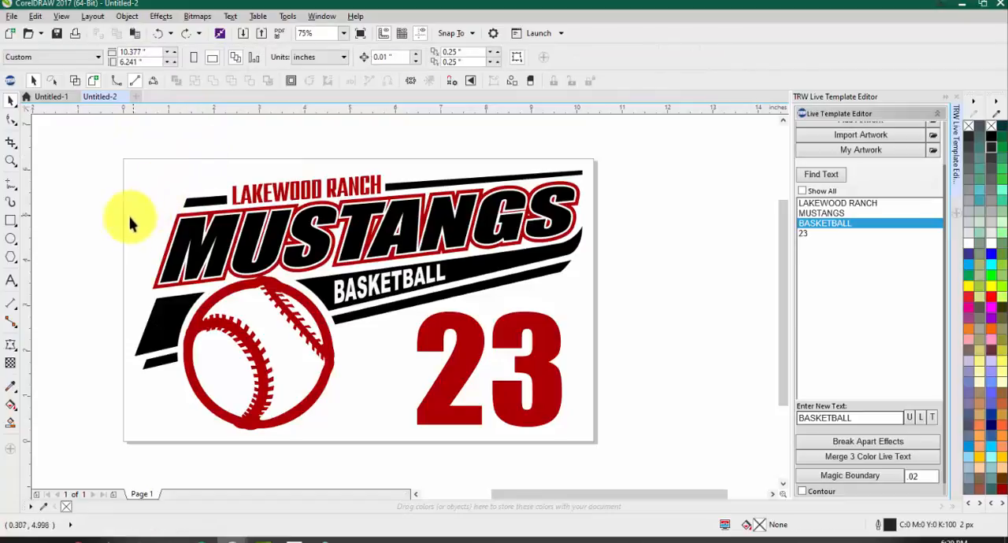
Step: Inspect the outlines around MUSTANGS up close, shift the black lettering below its red backing again and undo that shift
scroll(209, 213, "up", 2)
scroll(166, 236, "down", 2)
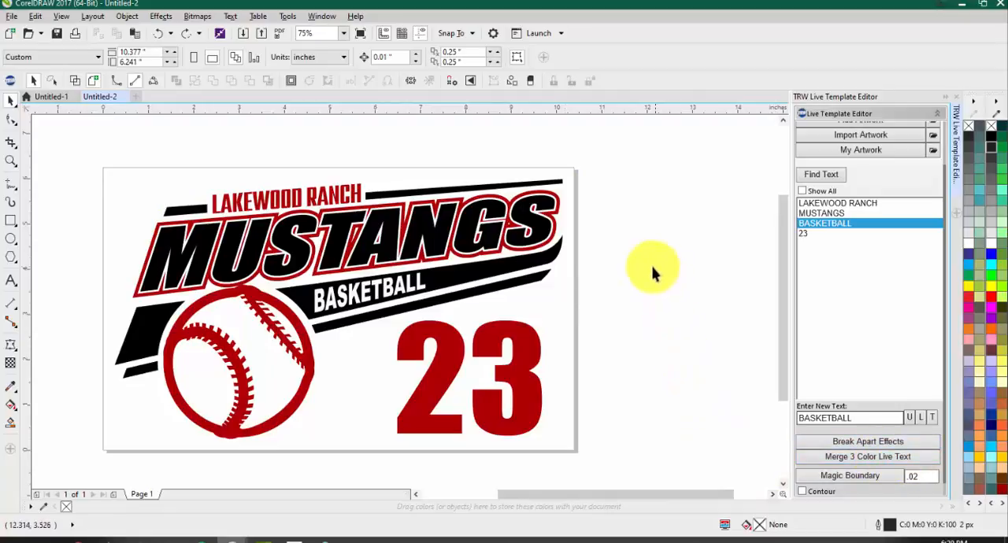
left_click_drag(653, 266, 79, 221)
scroll(181, 248, "up", 3)
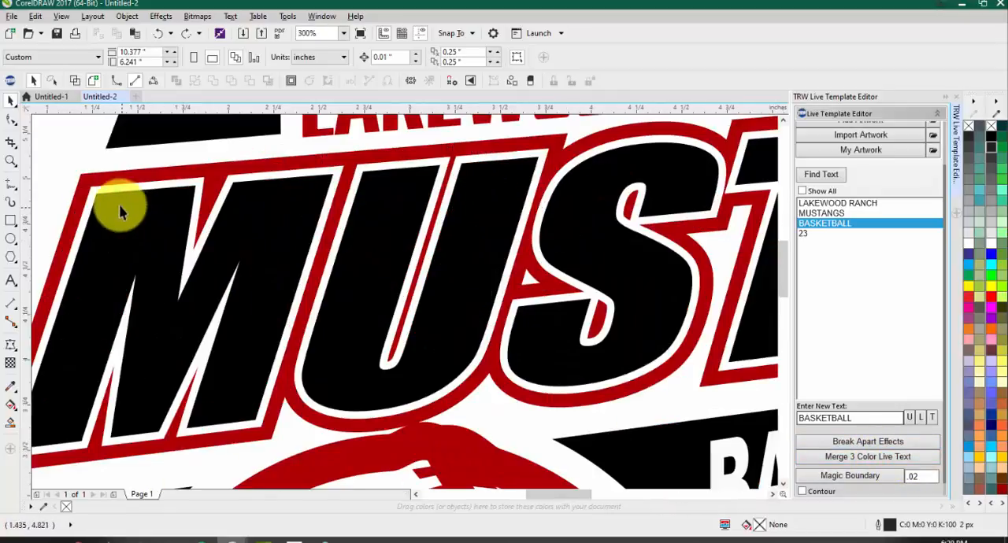
scroll(180, 185, "down", 3)
left_click_drag(182, 208, 187, 251)
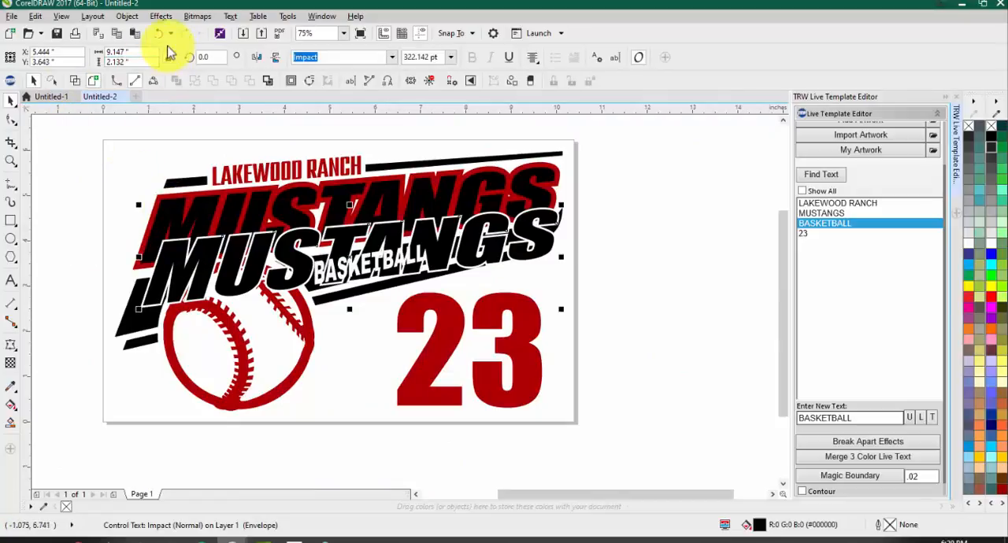
left_click(159, 34)
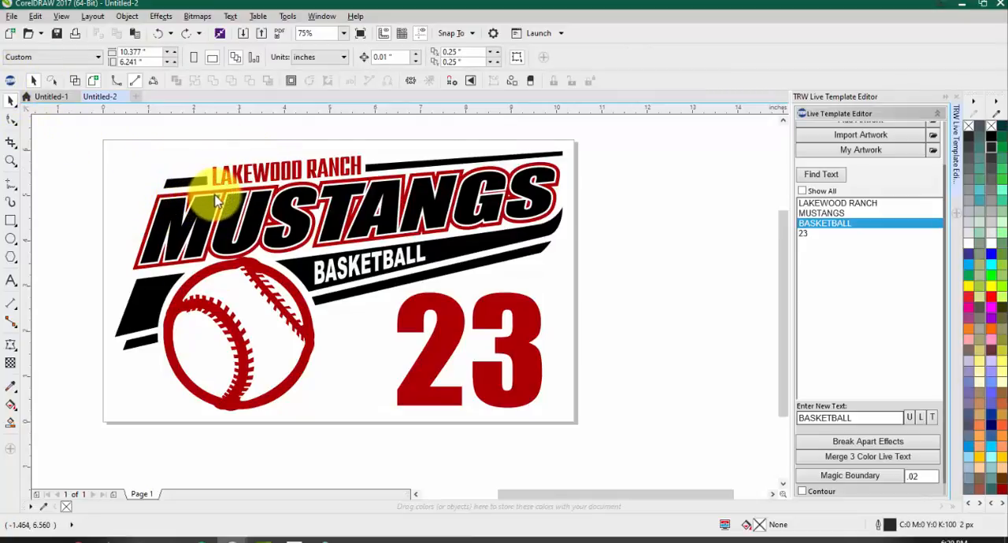
Step: Select the whole design and place a dark page-size background rectangle behind it with the TRW Design Wizard
scroll(307, 172, "down", 2)
left_click_drag(238, 145, 431, 289)
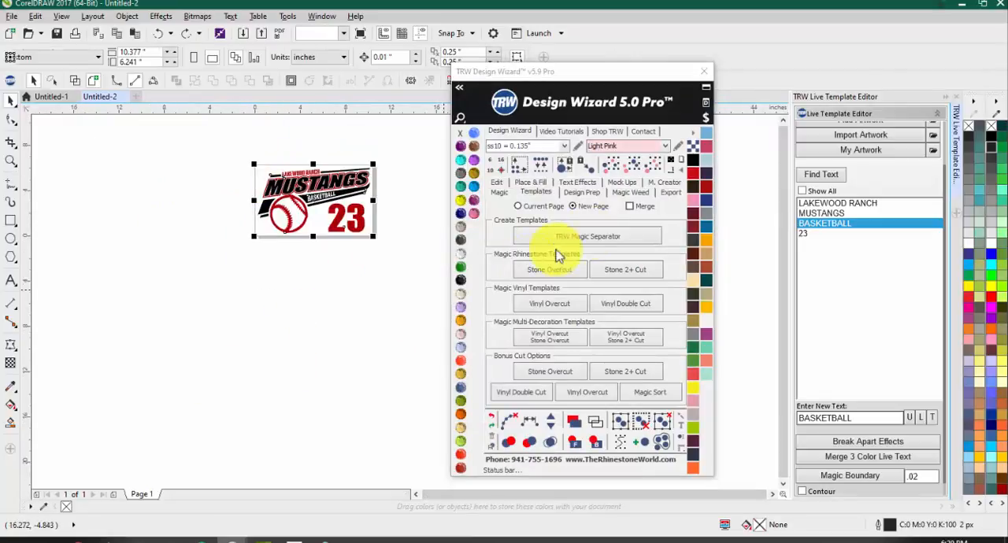
left_click(671, 161)
left_click(350, 208)
scroll(354, 197, "up", 1)
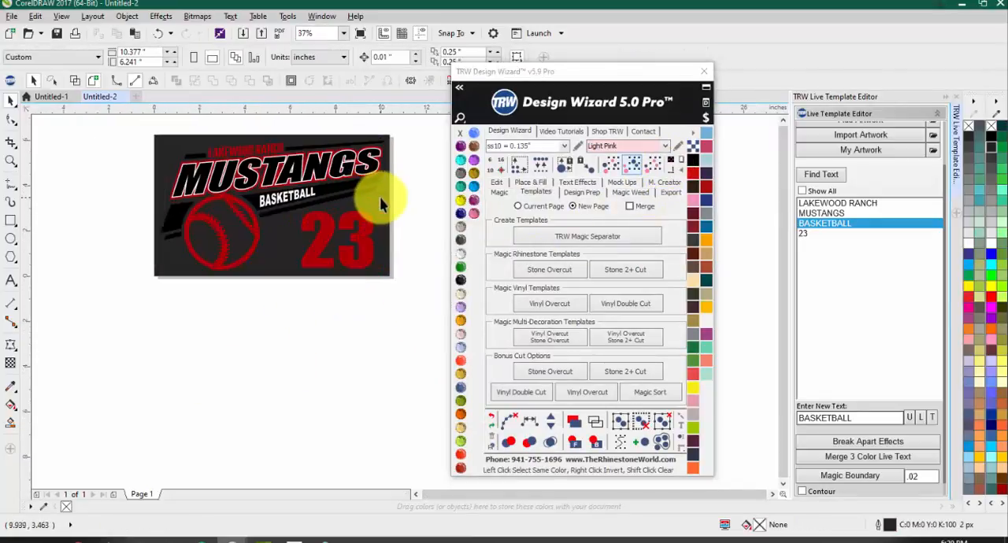
Step: Recolor the background rectangle to dark navy and finally to light blue, and inspect the lettering against it
left_click(706, 173)
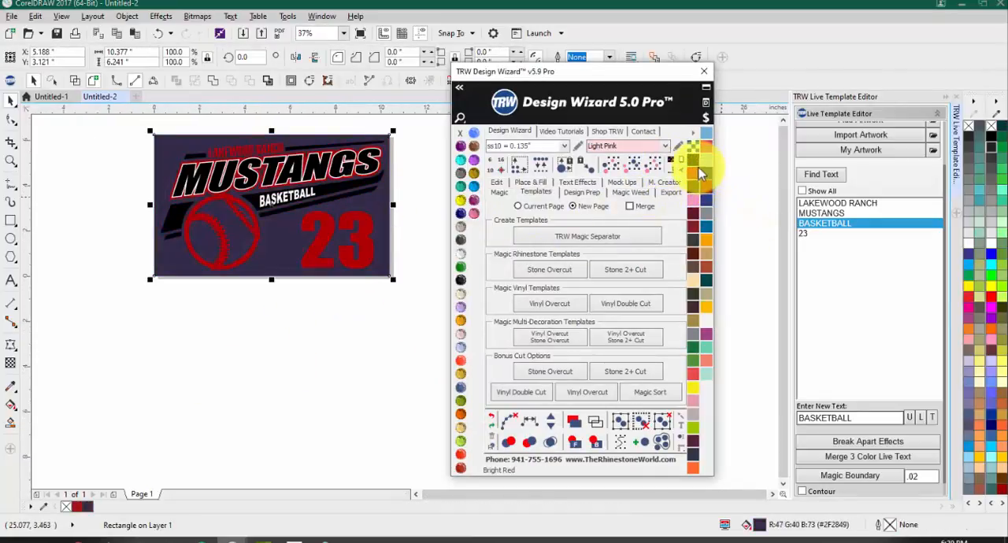
left_click(702, 161)
scroll(265, 130, "up", 2)
scroll(63, 226, "up", 1)
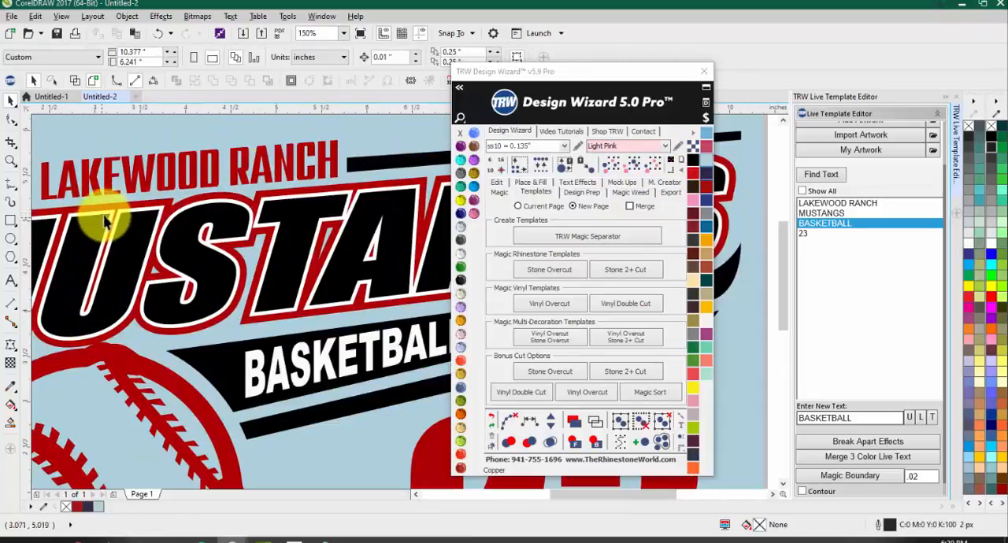
Step: Inspect the MUSTANGS lettering against the light blue background and delete the background rectangle
scroll(189, 209, "down", 1)
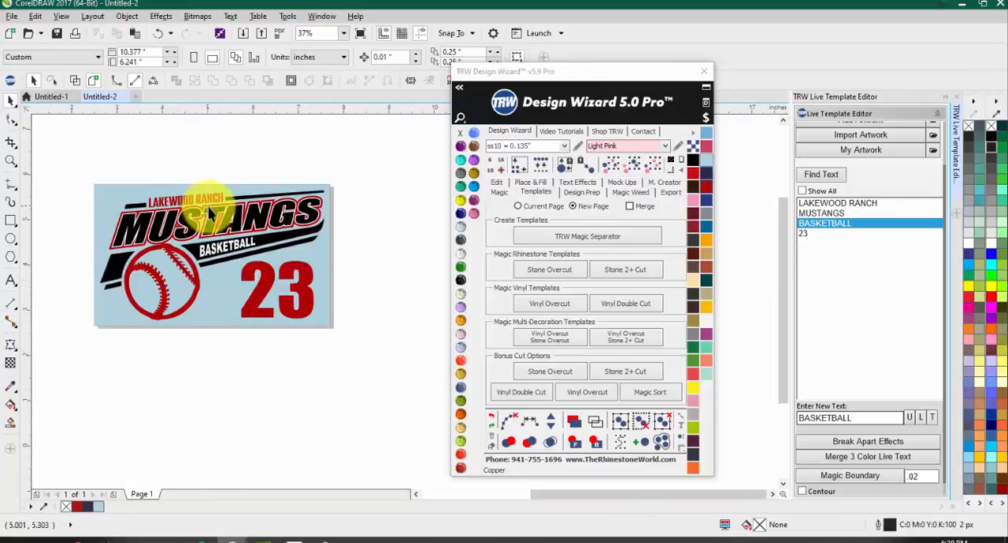
scroll(177, 221, "up", 1)
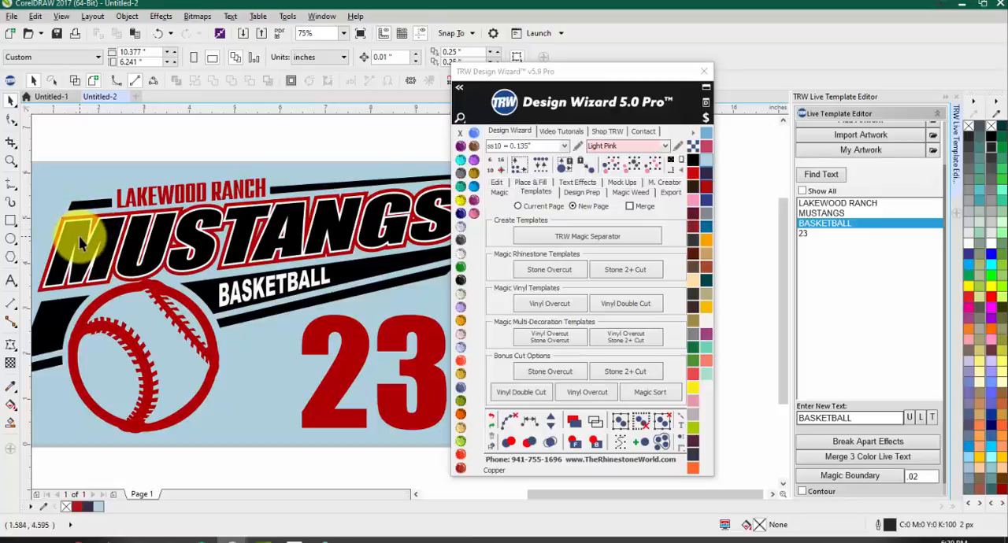
scroll(81, 243, "down", 2)
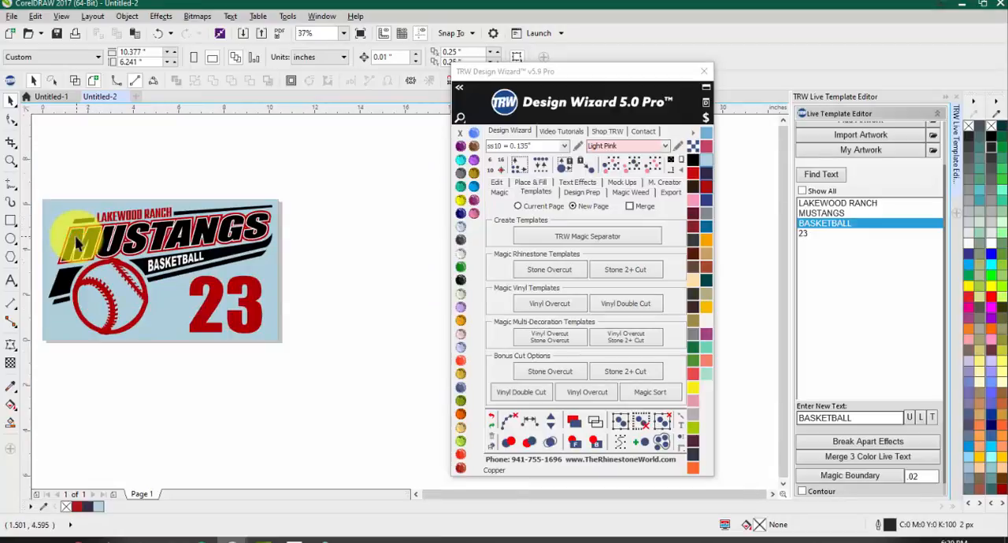
scroll(216, 236, "down", 1)
scroll(134, 238, "up", 1)
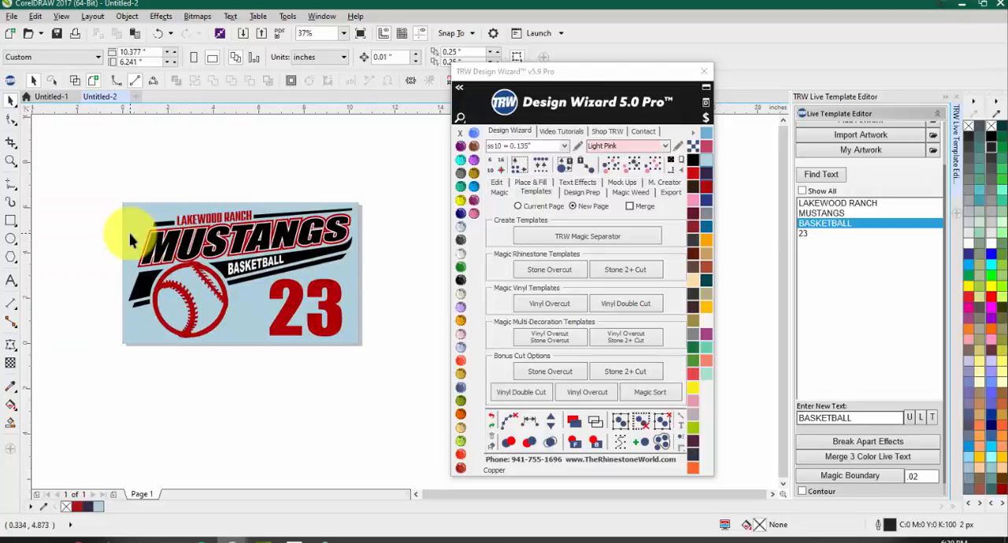
left_click(130, 241)
key("Delete")
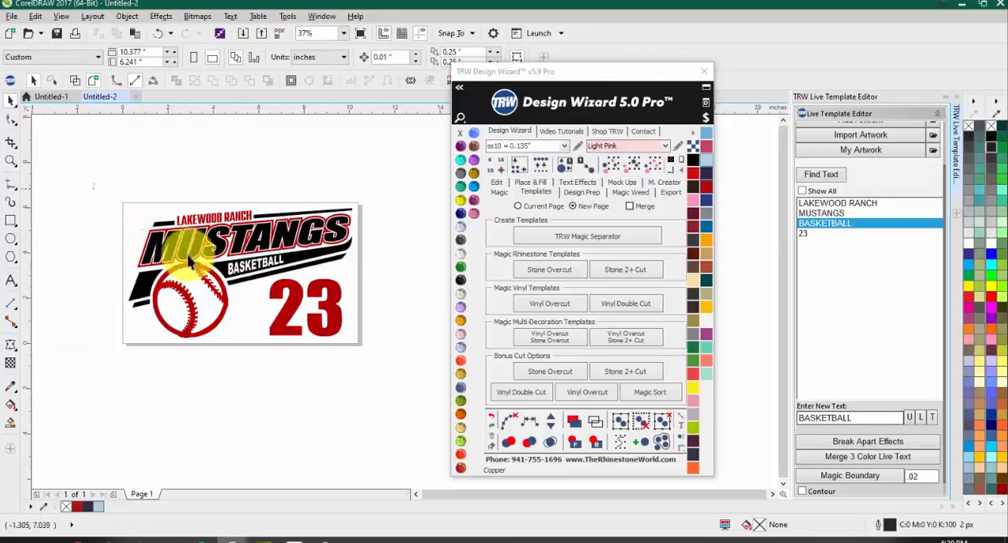
Step: Select the whole design and place a dark page-size background rectangle behind it with the TRW Design Wizard
left_click(252, 207)
left_click_drag(107, 175, 477, 464)
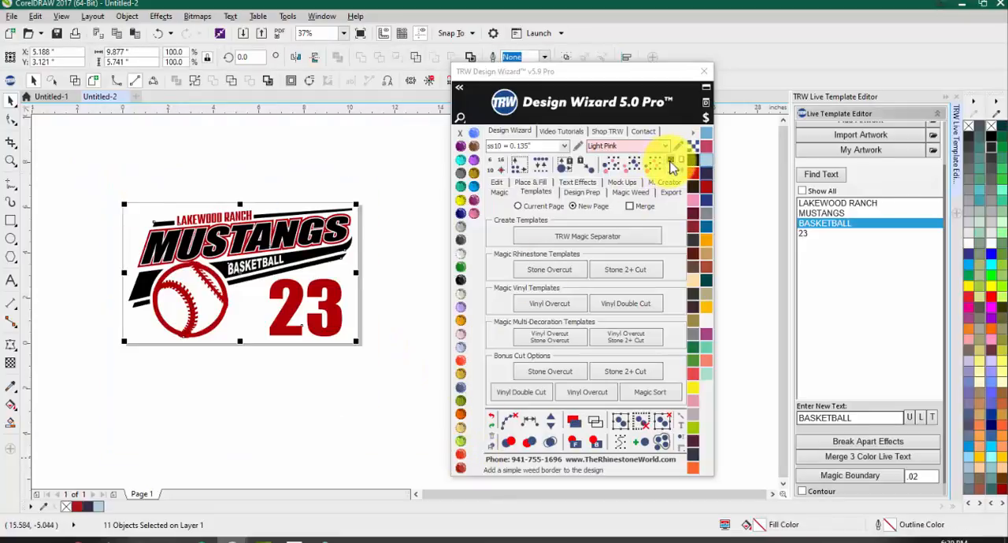
left_click(674, 163)
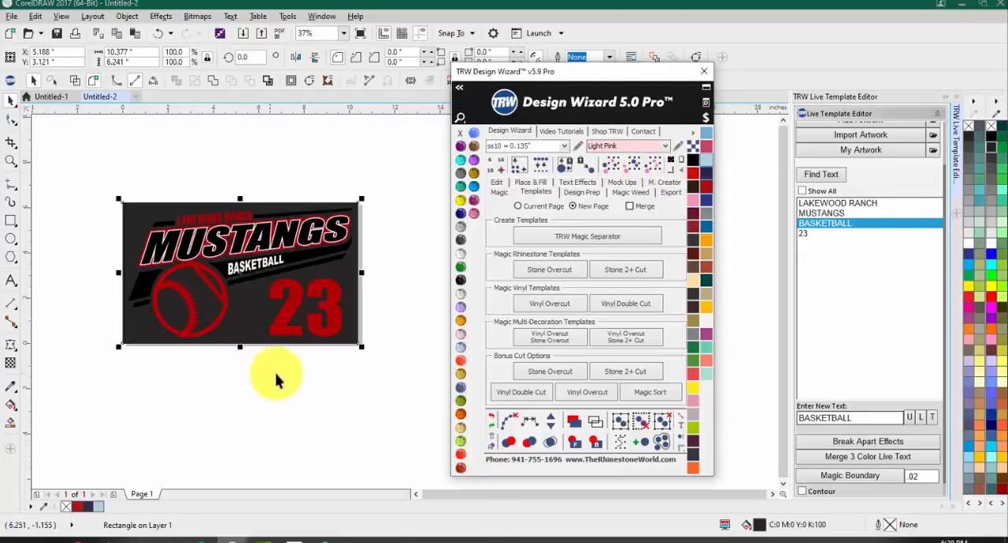
left_click(373, 265)
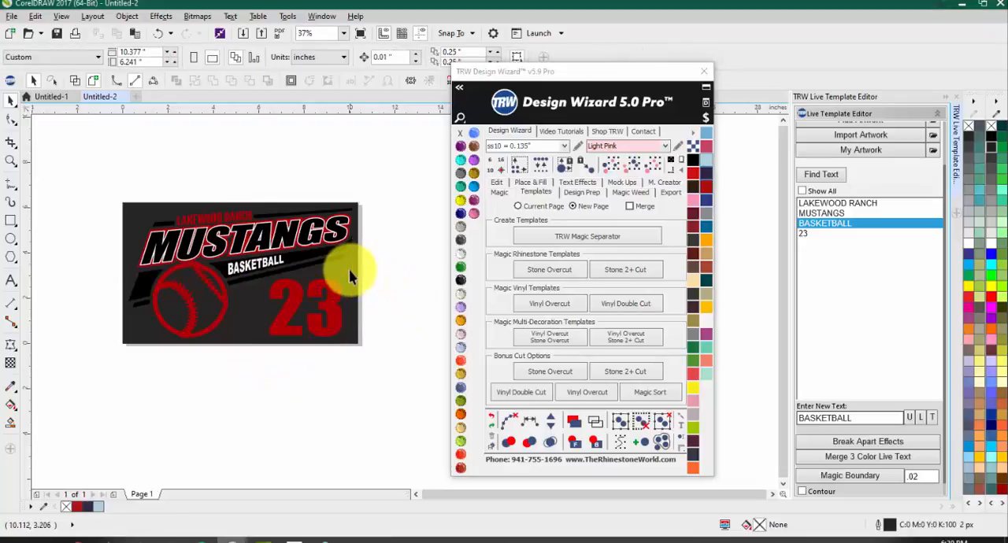
Step: Recolor the background rectangle to light peach and check the lettering outlines against it
left_click(347, 270)
left_click(693, 280)
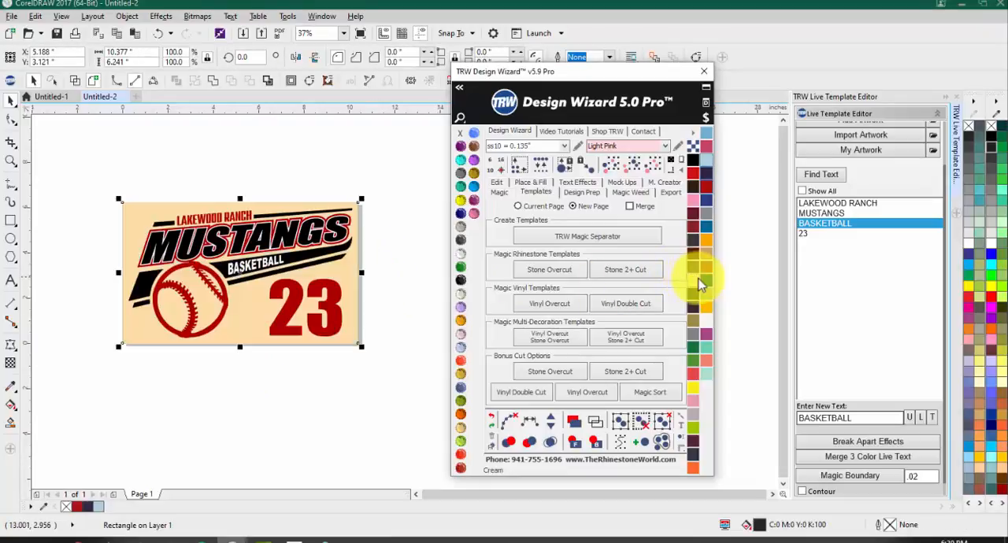
left_click(272, 416)
scroll(197, 240, "up", 2)
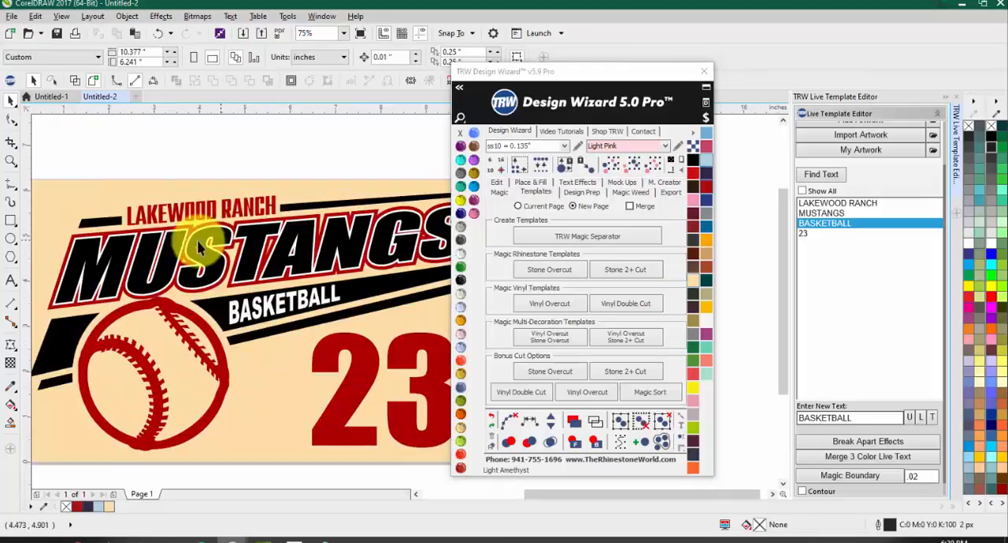
scroll(188, 244, "down", 2)
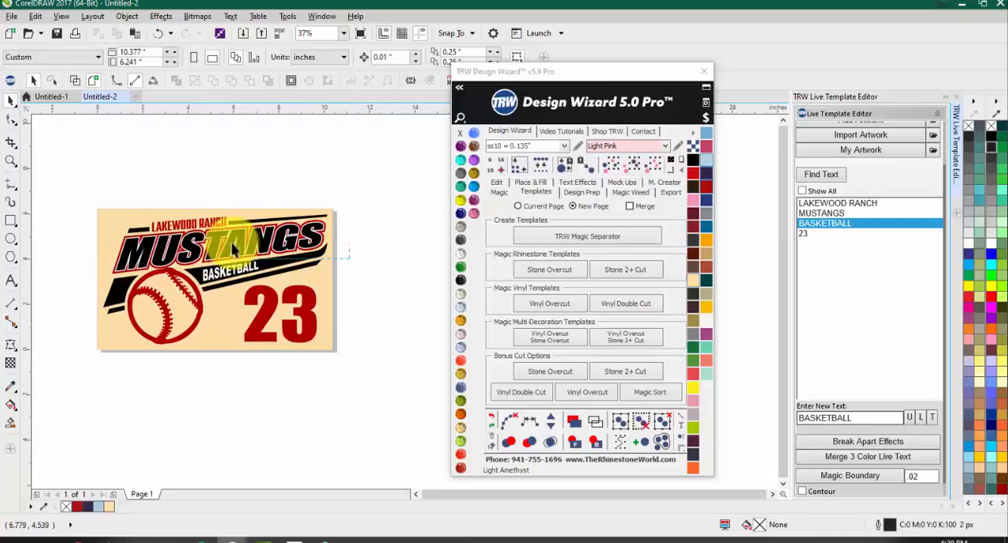
Step: Select the MUSTANGS lettering layers with the surrounding upper artwork and apply Merge 3 Color Live Text
left_click_drag(364, 274, 67, 220)
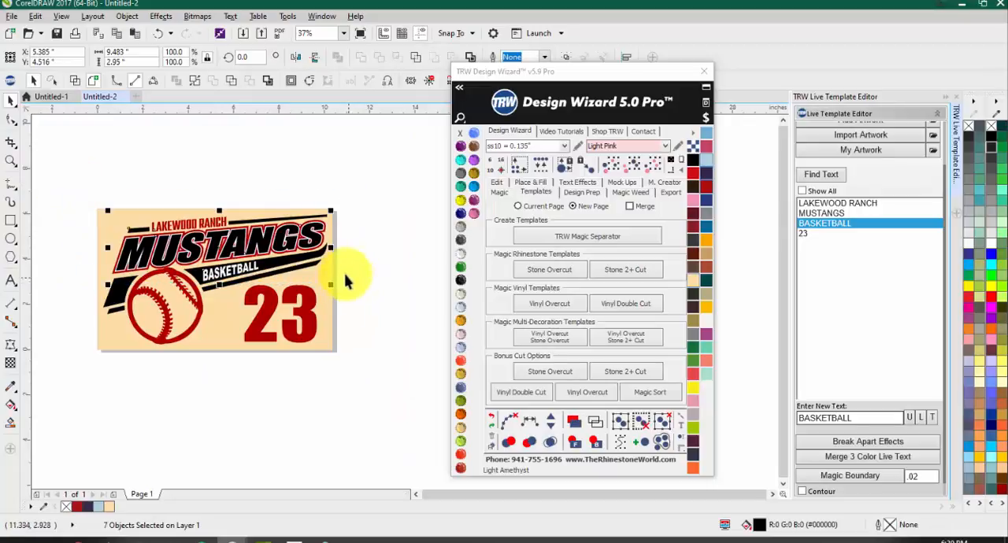
scroll(148, 240, "up", 1)
scroll(193, 231, "down", 1)
left_click_drag(91, 192, 403, 271)
scroll(180, 235, "up", 1)
left_click_drag(634, 75, 700, 463)
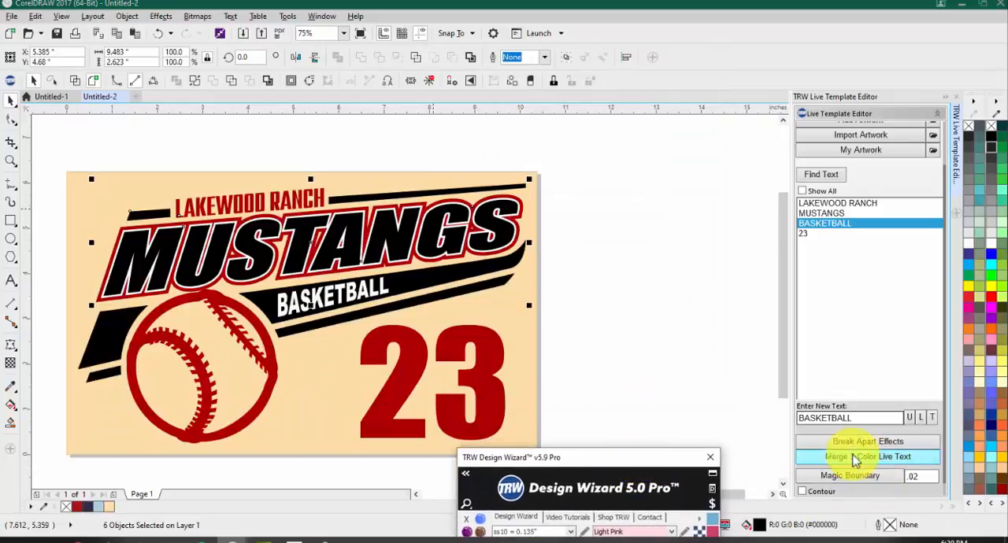
left_click(895, 459)
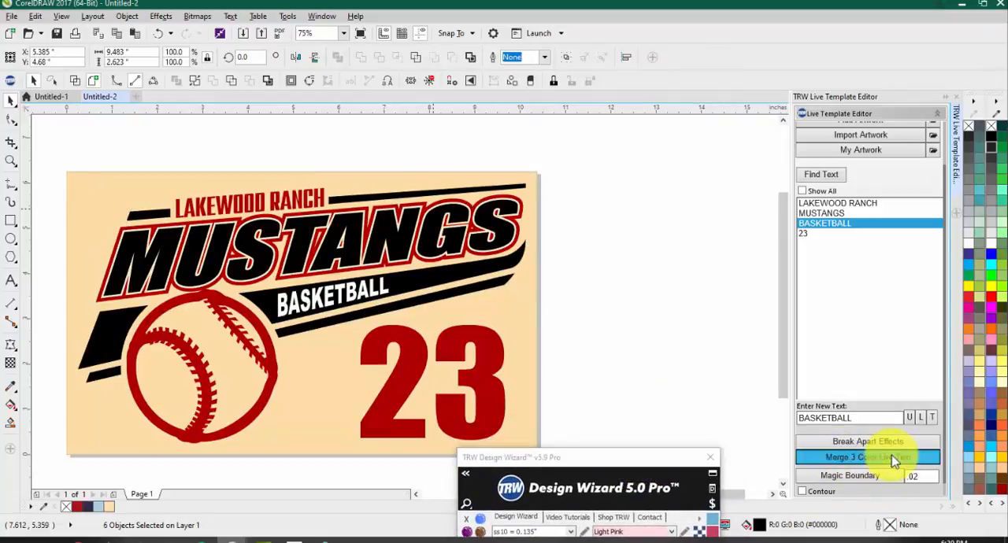
left_click(622, 301)
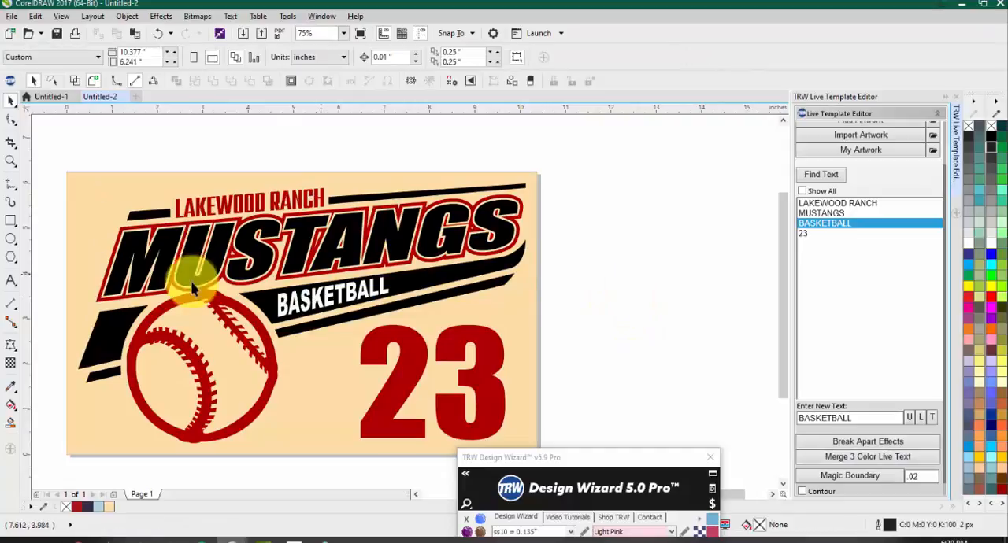
Step: Inspect the MUSTANGS outlines up close, move the black lettering down off its red outline and undo the move
scroll(102, 227, "up", 1)
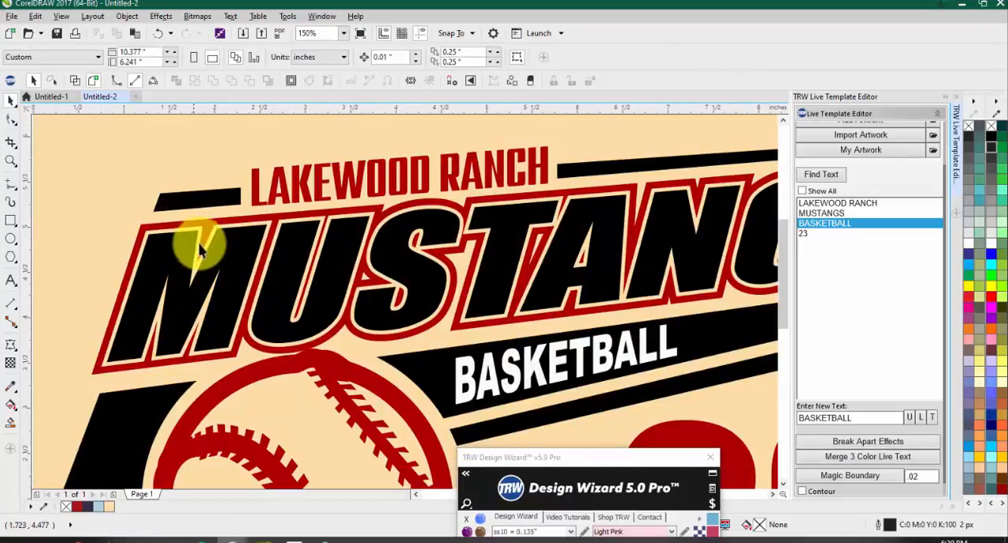
scroll(254, 236, "down", 1)
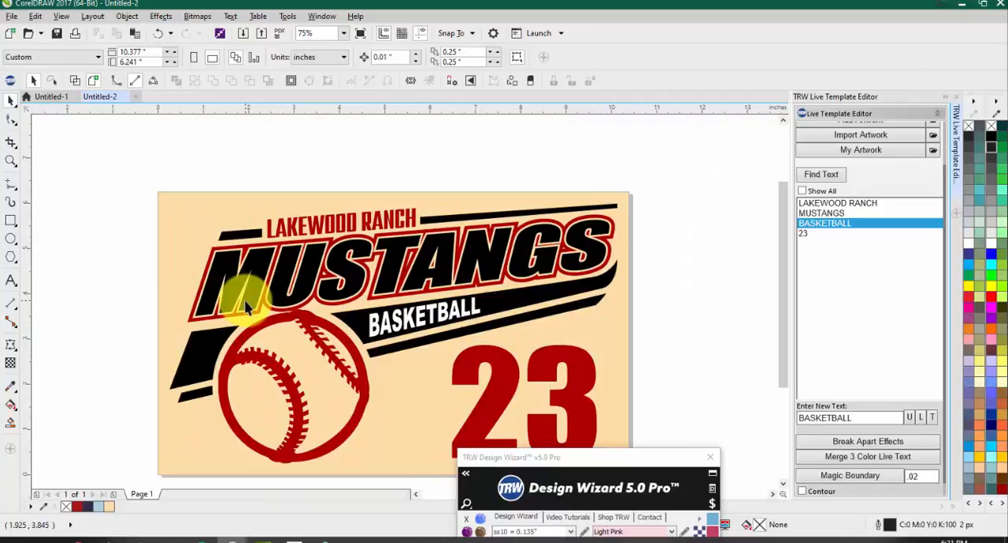
left_click_drag(266, 266, 252, 315)
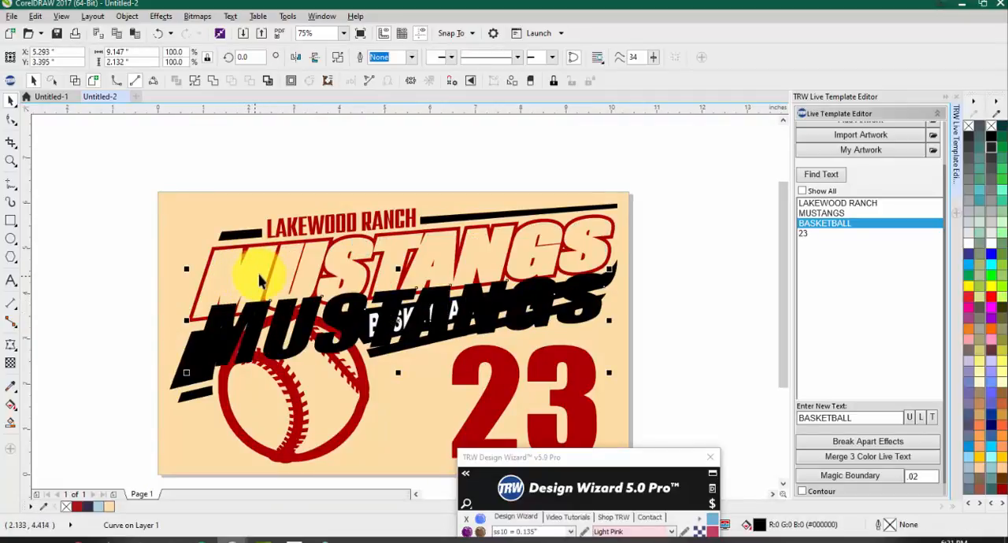
left_click(157, 33)
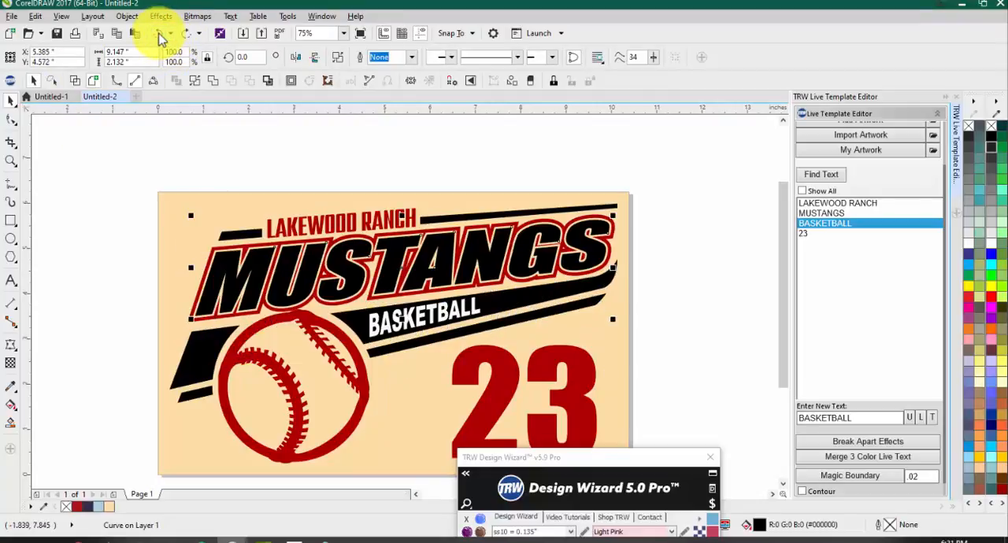
left_click(129, 229)
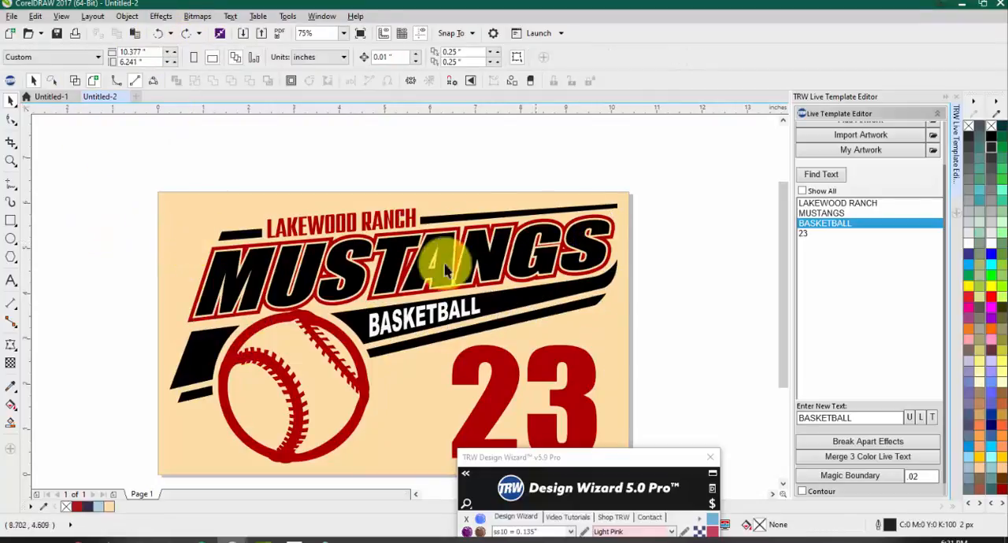
Step: Select the white BASKETBALL text together with the black banner shape behind it
left_click(404, 327)
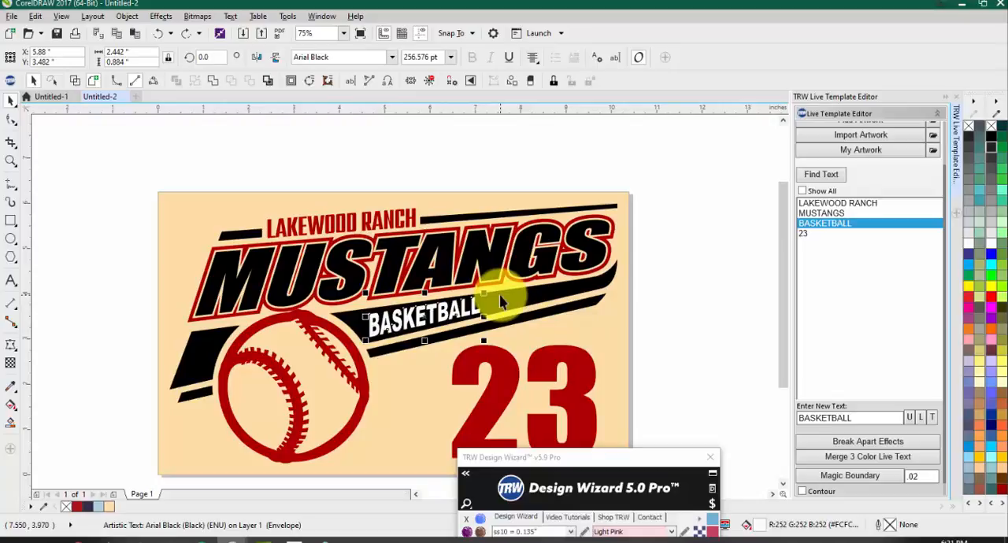
left_click(770, 334)
scroll(422, 322, "up", 1)
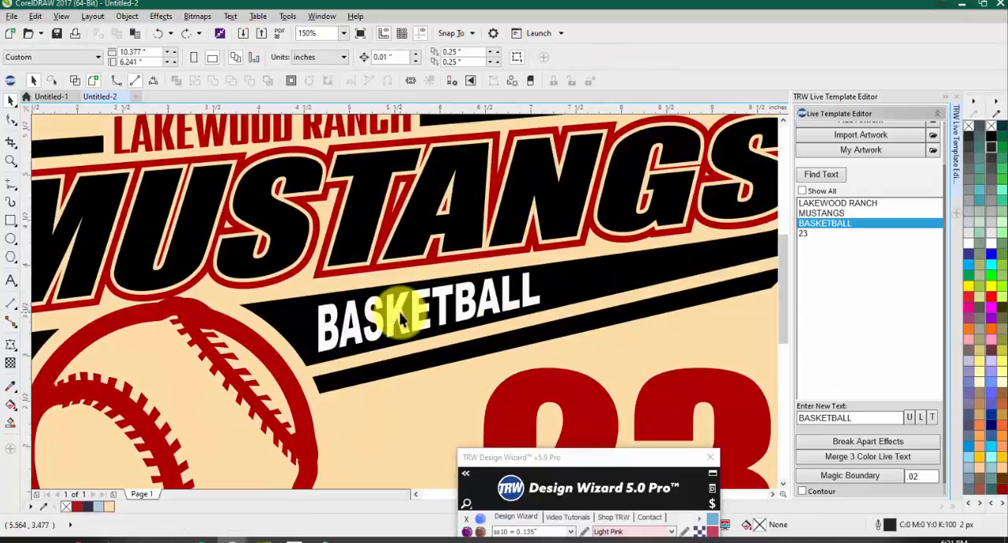
left_click(402, 319)
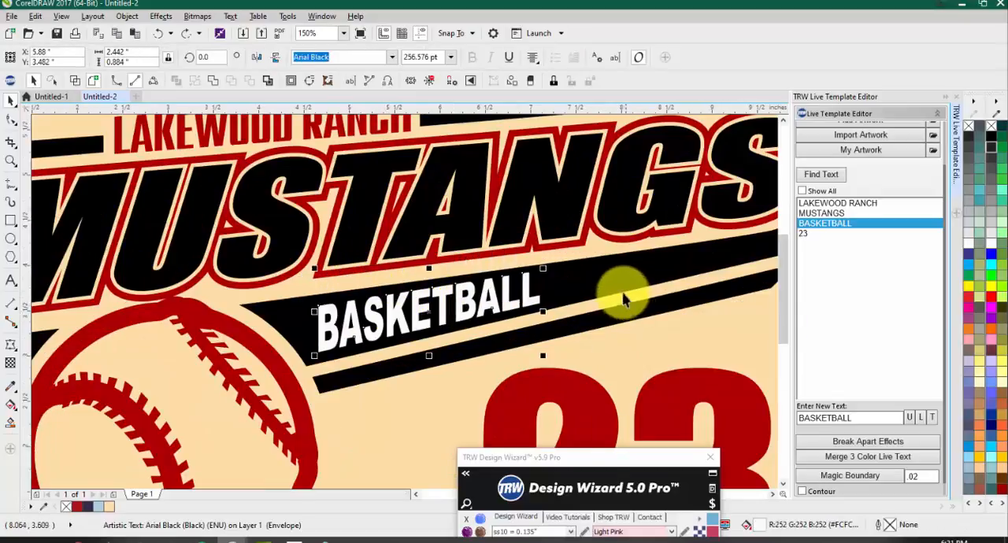
left_click(589, 276, "shift")
Step: Move the BASKETBALL text and its banner off the page beside the design and undo the move
scroll(589, 276, "down", 2)
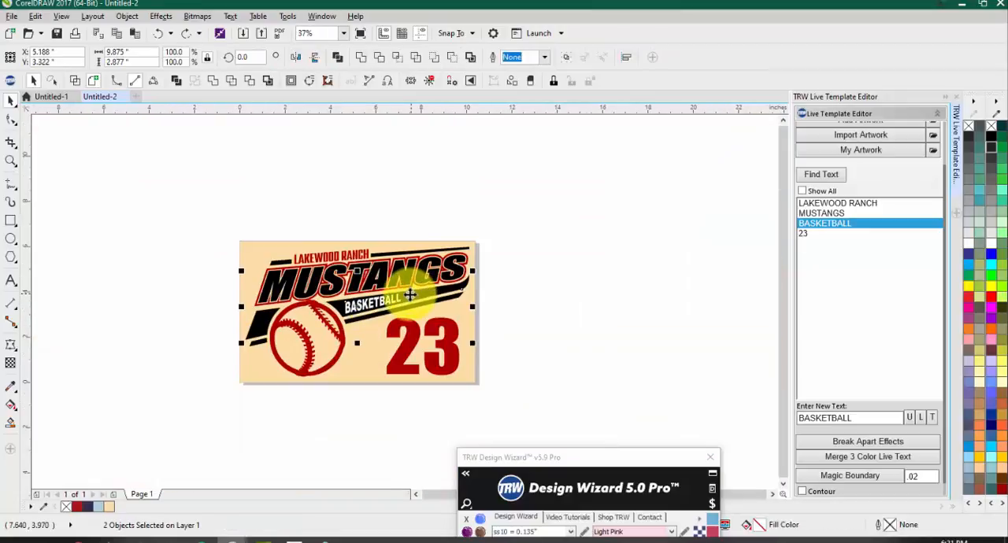
left_click_drag(411, 294, 652, 265)
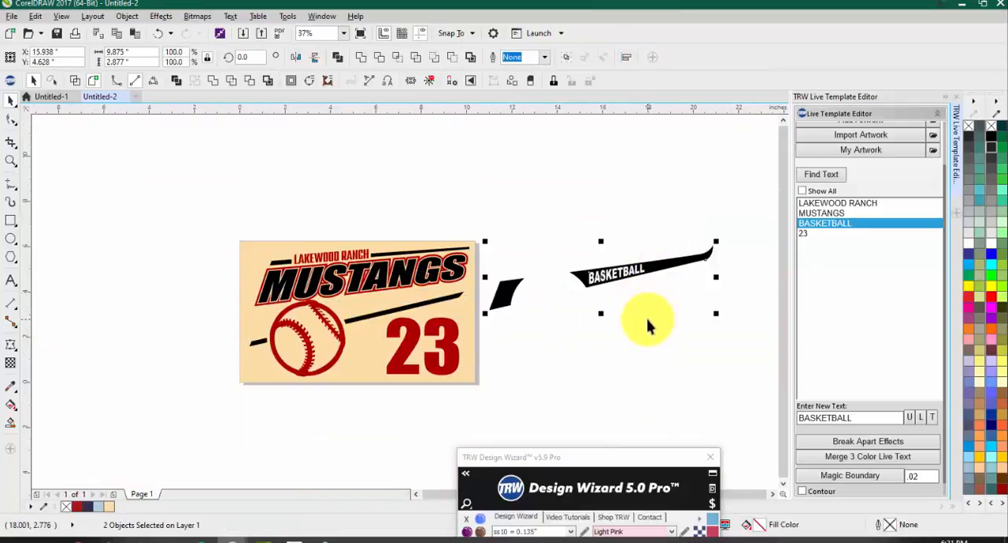
key("ctrl+z")
Step: Subtract the BASKETBALL text from the black banner with Back minus front
scroll(361, 293, "up", 1)
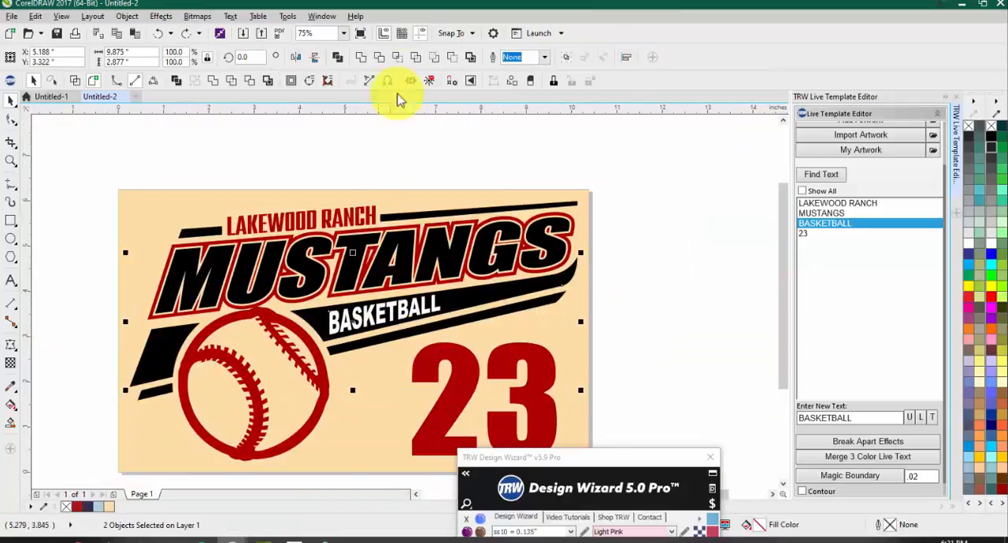
left_click(453, 57)
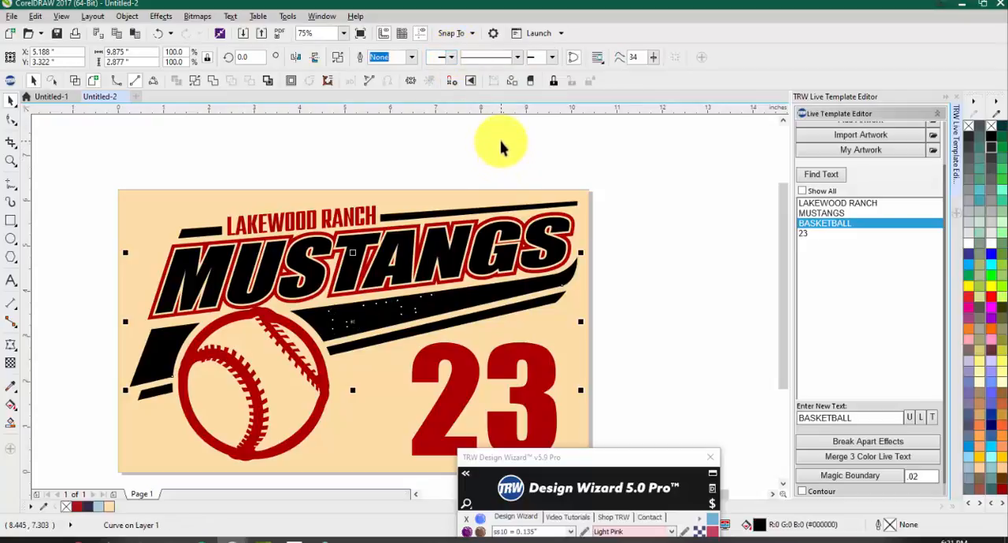
left_click(679, 244)
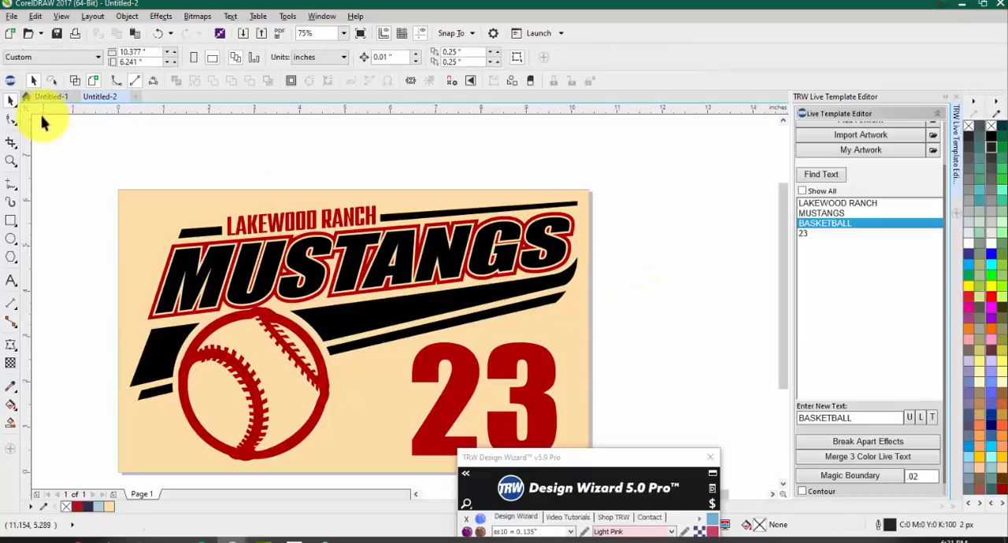
Step: Inspect the BASKETBALL cutout in wireframe view and return to the full-color view
left_click(75, 81)
scroll(367, 312, "up", 1)
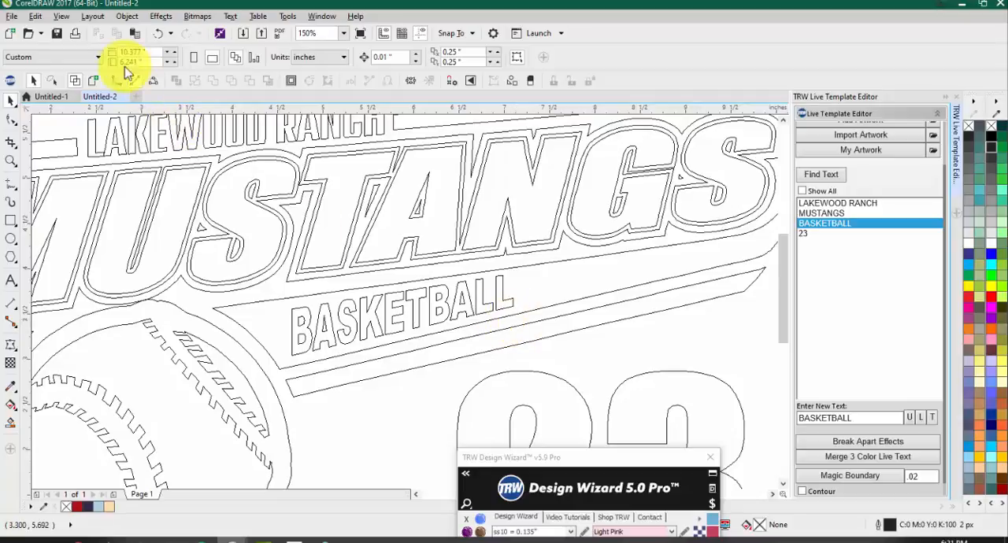
left_click(93, 81)
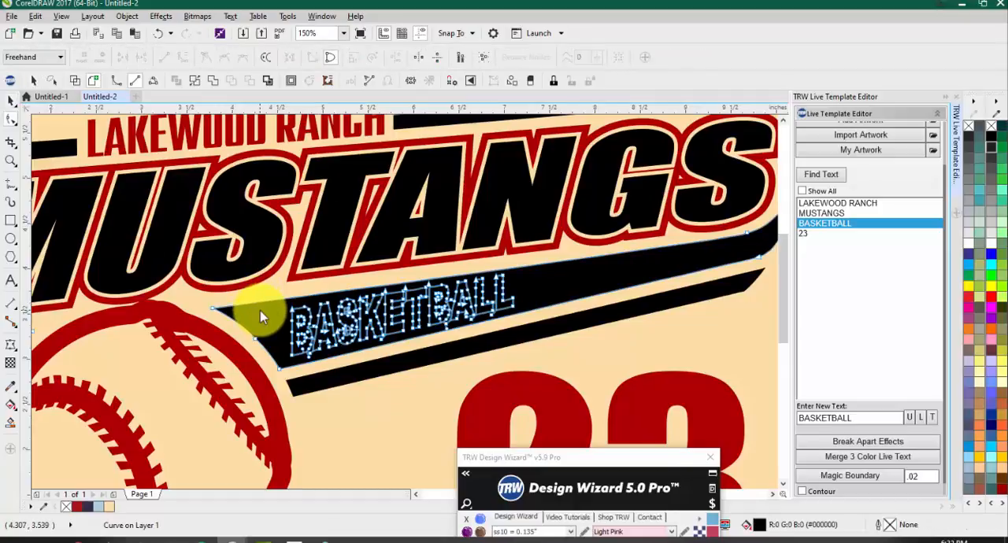
Step: Edit the banner curve's nodes and reverse the path direction of the first B and the remaining BASKETBALL letters
scroll(268, 309, "up", 2)
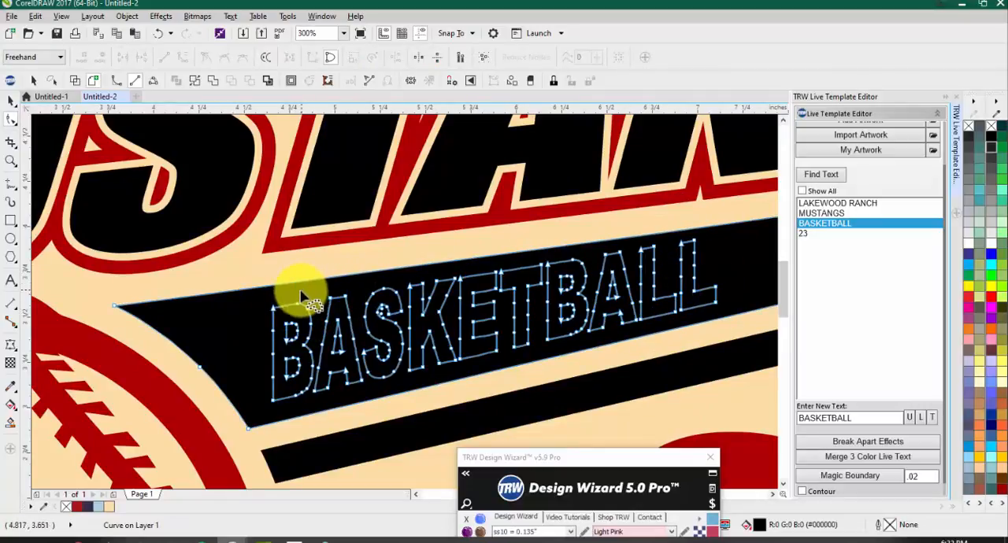
scroll(300, 297, "up", 2)
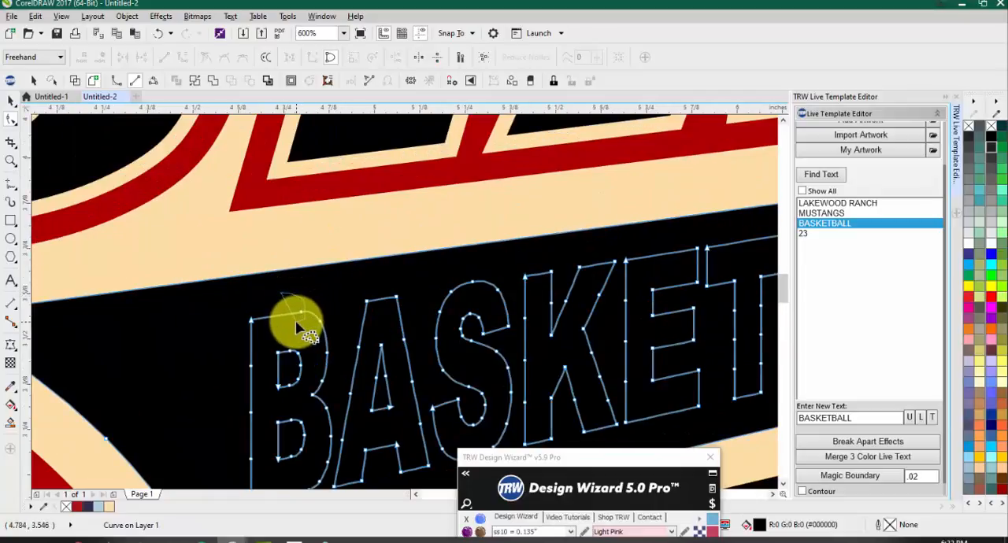
scroll(297, 321, "up", 4)
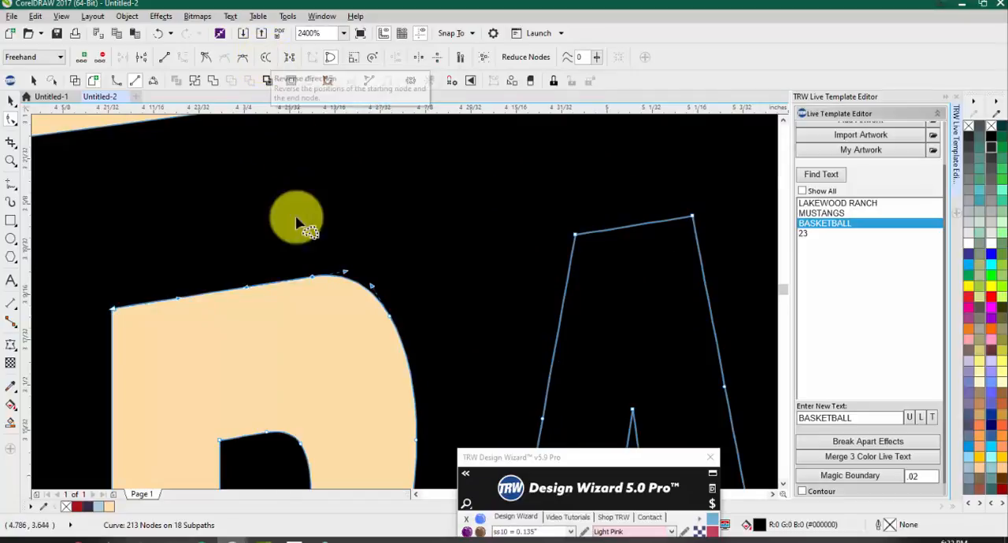
scroll(293, 232, "down", 4)
scroll(276, 213, "down", 2)
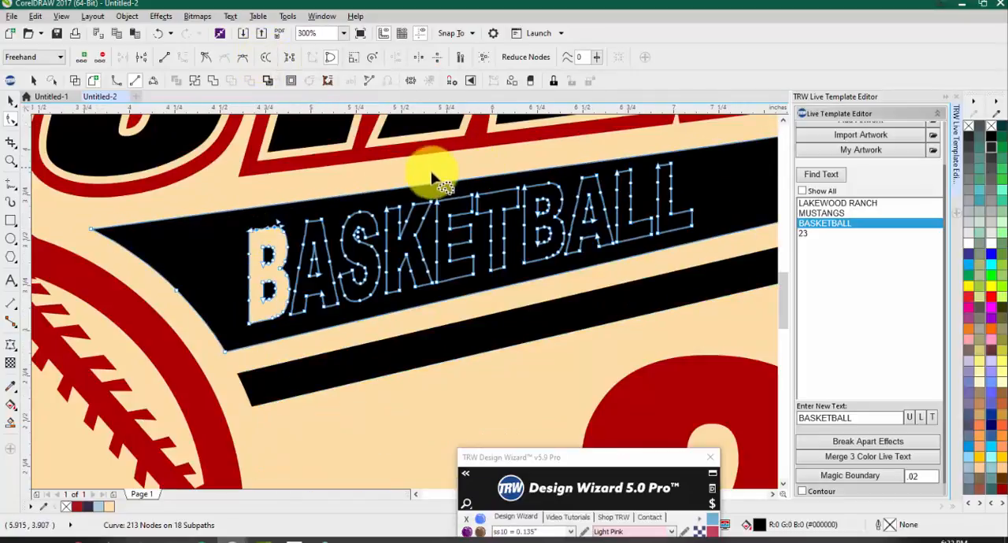
mouse_move(271, 192)
left_mouse_down()
mouse_move(448, 191)
mouse_move(479, 170)
mouse_move(596, 138)
mouse_move(673, 143)
mouse_move(679, 173)
mouse_move(349, 240)
mouse_move(266, 213)
left_mouse_up()
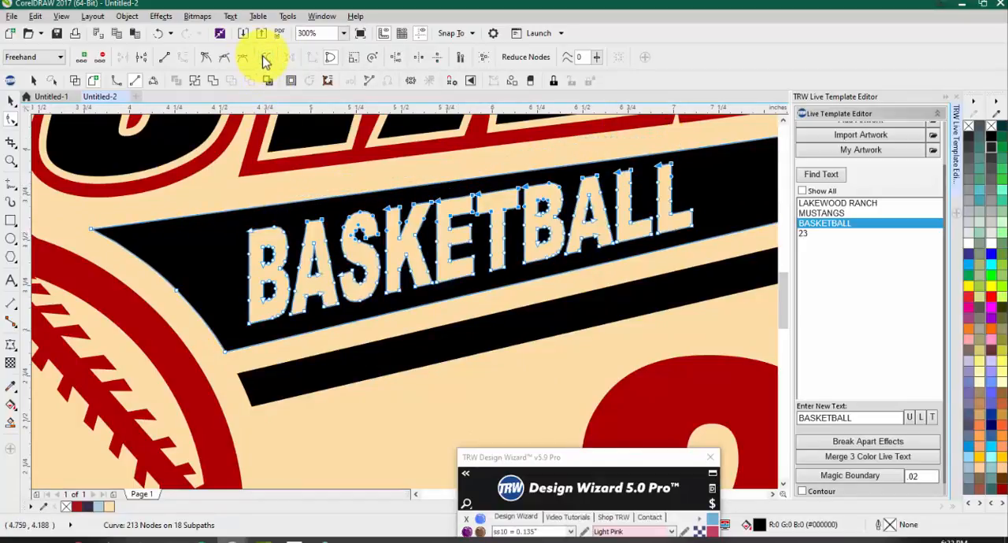
Step: Leave node editing and check the whole design's outlines in wireframe view, returning to the full-color view
key("space")
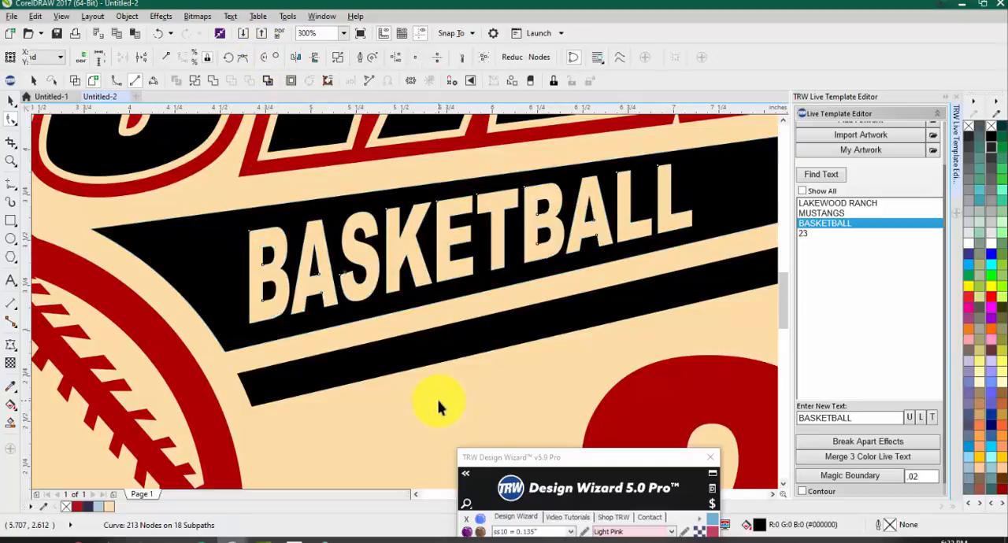
scroll(418, 367, "down", 2)
left_click(722, 287)
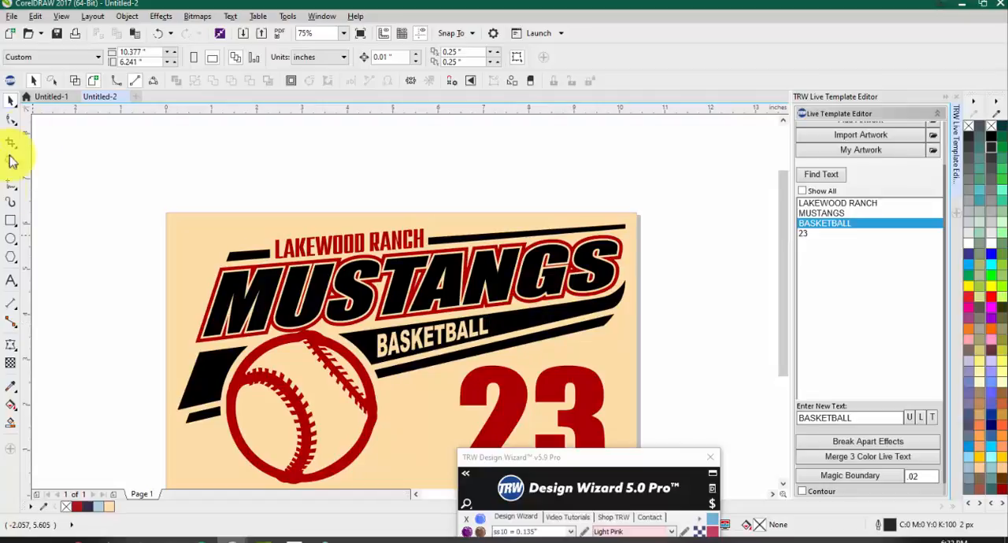
left_click(82, 81)
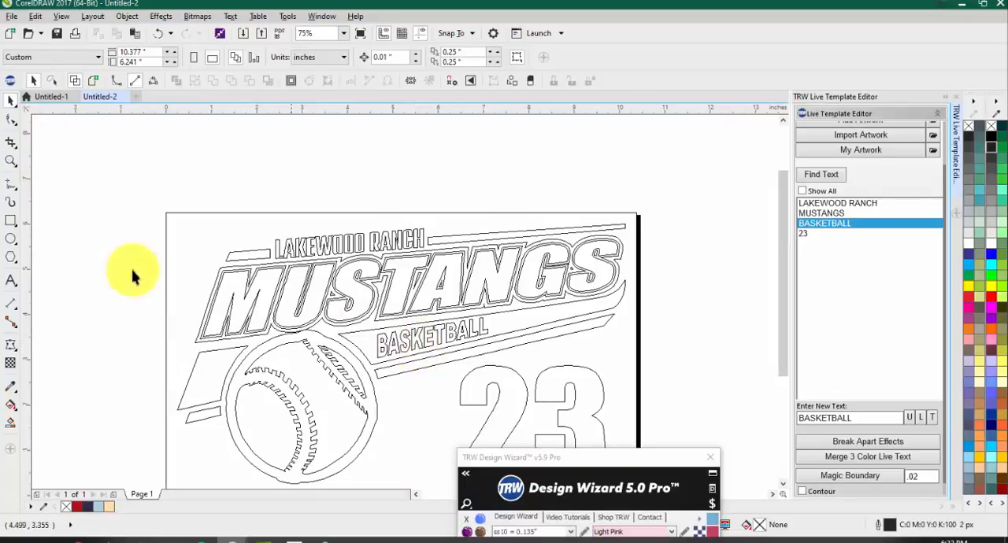
left_click(93, 81)
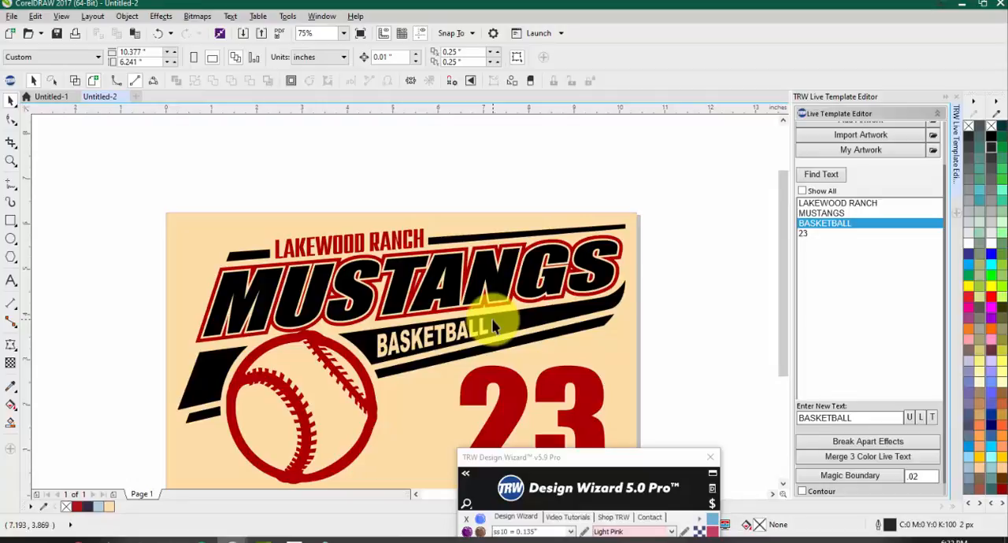
Step: Delete the tan background rectangle behind the design and move the Design Wizard window beside the artwork
scroll(449, 282, "down", 2)
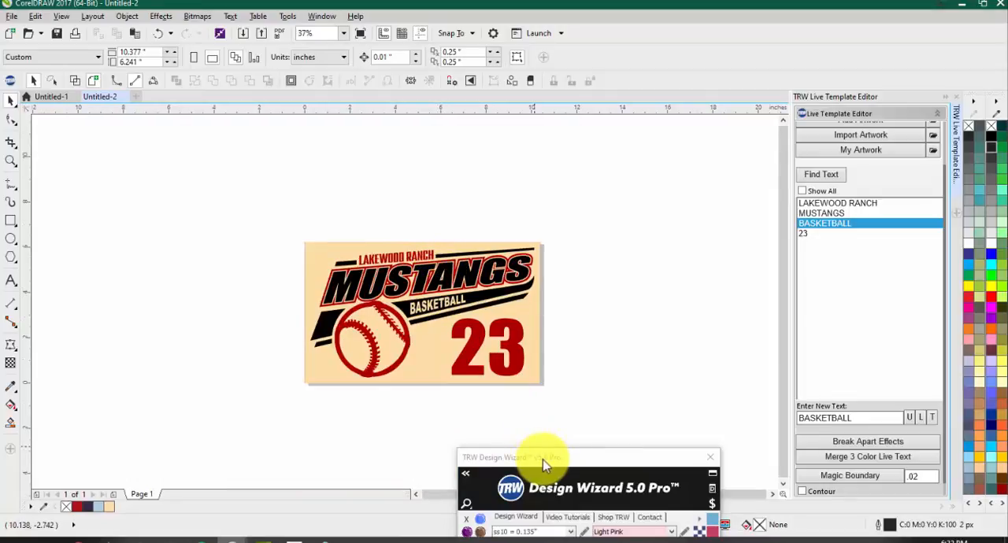
left_click(425, 360)
key("Delete")
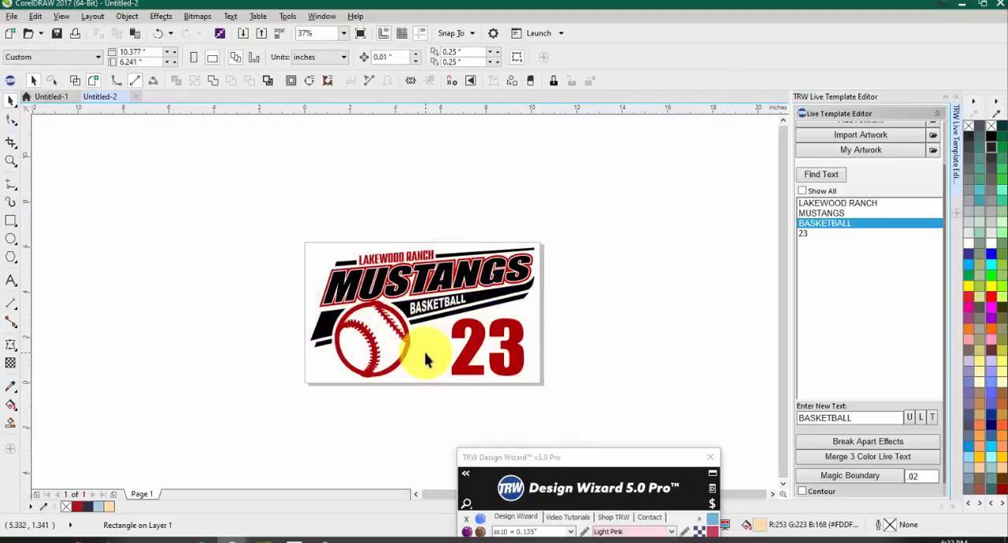
mouse_move(637, 461)
left_mouse_down()
mouse_move(682, 389)
mouse_move(652, 450)
left_mouse_up()
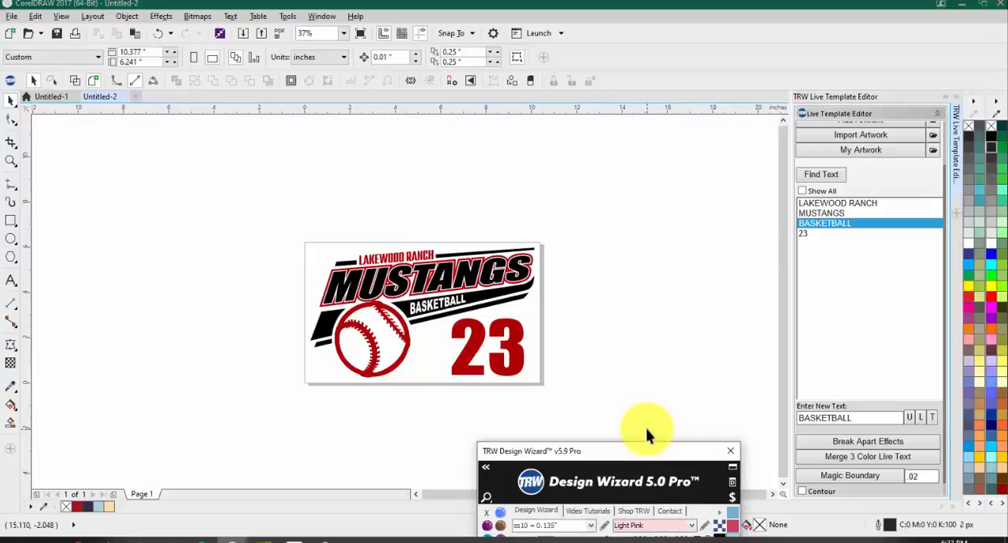
left_click_drag(574, 451, 681, 95)
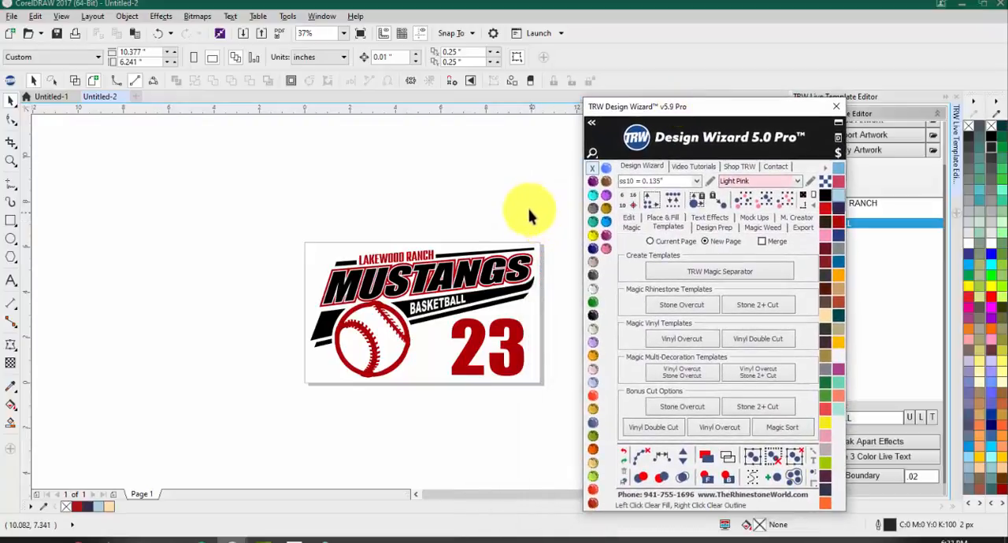
Step: Undo the background deletion and the path reversal of the BASKETBALL letters, and deselect the banner
scroll(504, 225, "up", 3)
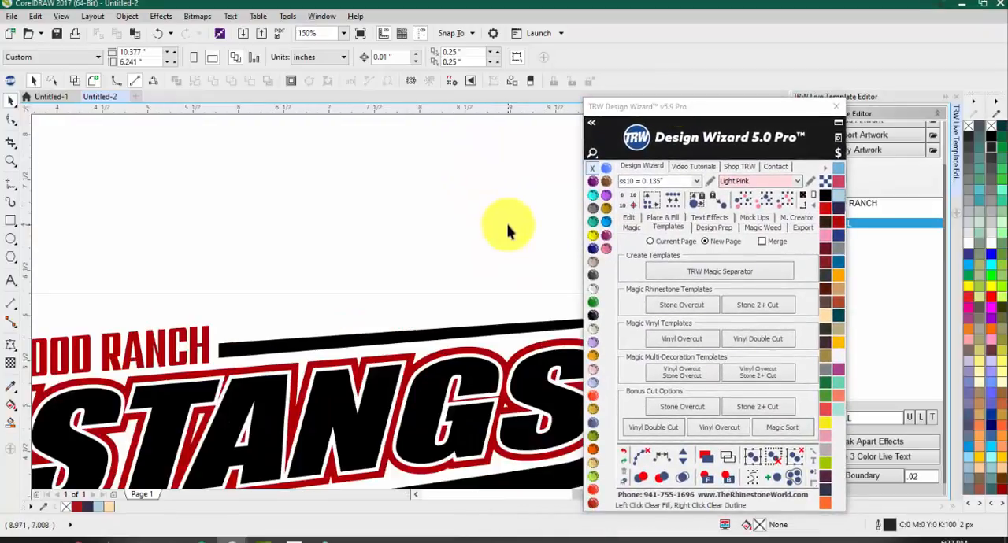
scroll(411, 175, "down", 3)
key("ctrl+z")
key("ctrl+z")
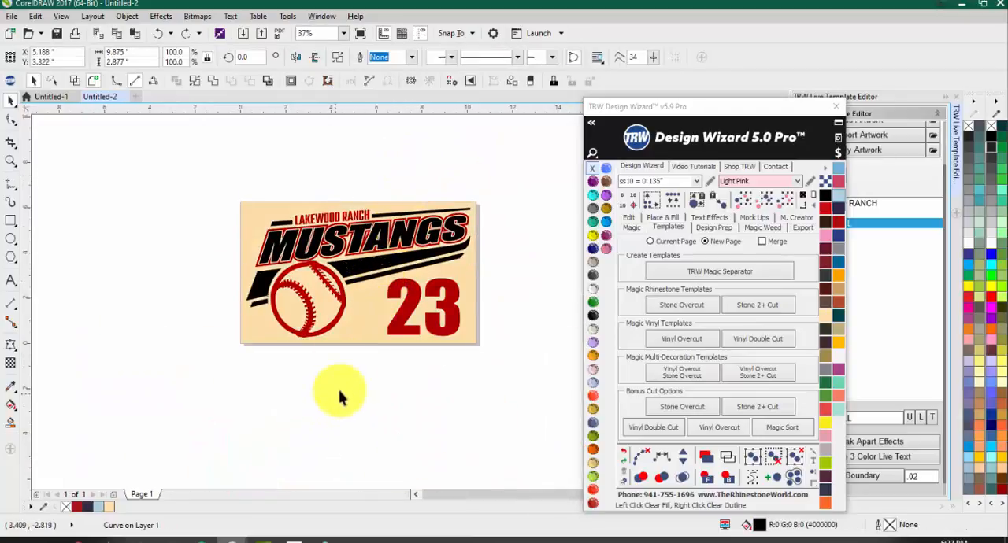
left_click(339, 396)
scroll(369, 248, "up", 1)
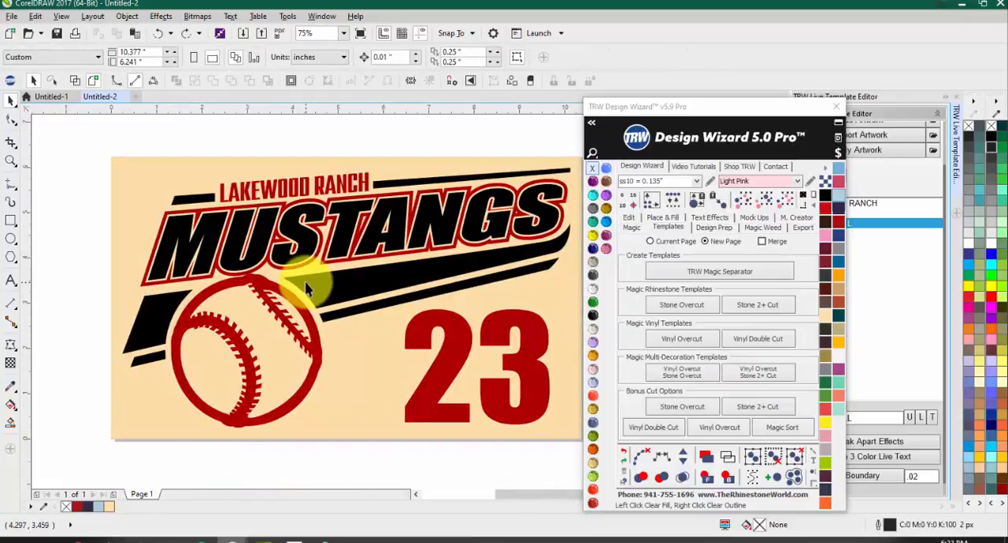
Step: Edit the banner curve's nodes and reverse the path direction of the BASKETBALL letters up to the first L
key("ctrl+shift+z")
key("F10")
scroll(315, 283, "up", 4)
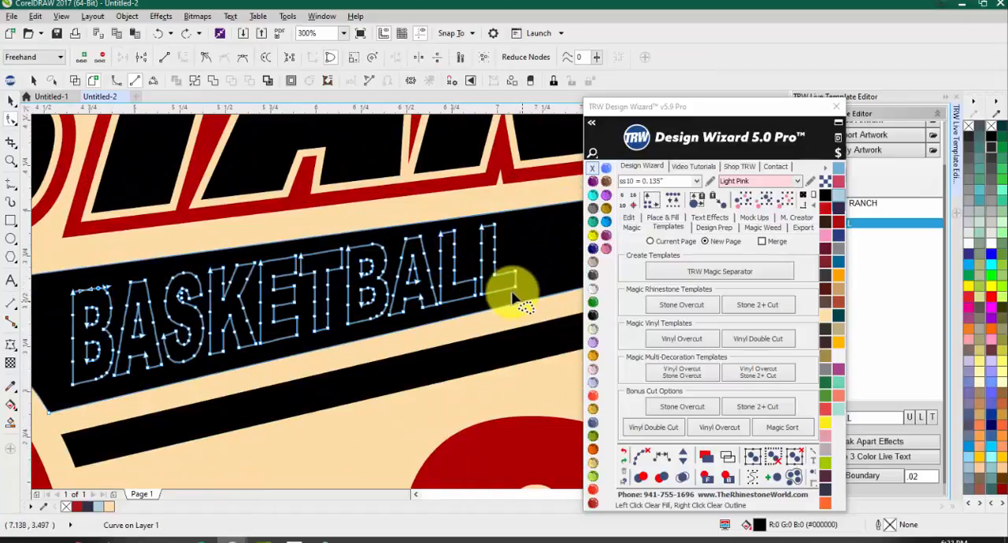
scroll(511, 288, "up", 2)
scroll(507, 287, "down", 2)
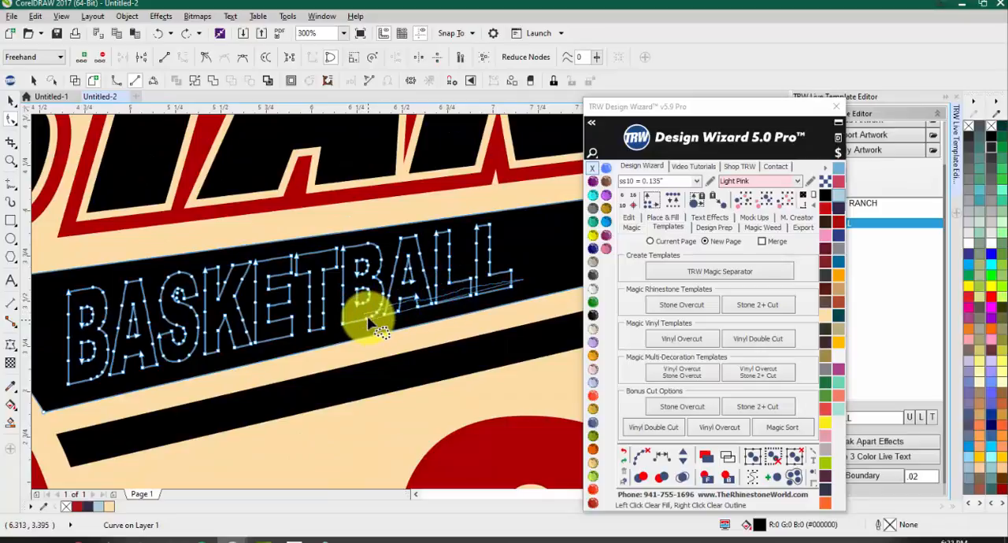
mouse_move(189, 344)
left_mouse_down()
mouse_move(126, 351)
mouse_move(69, 370)
mouse_move(47, 387)
mouse_move(80, 402)
left_mouse_up()
left_click(265, 58)
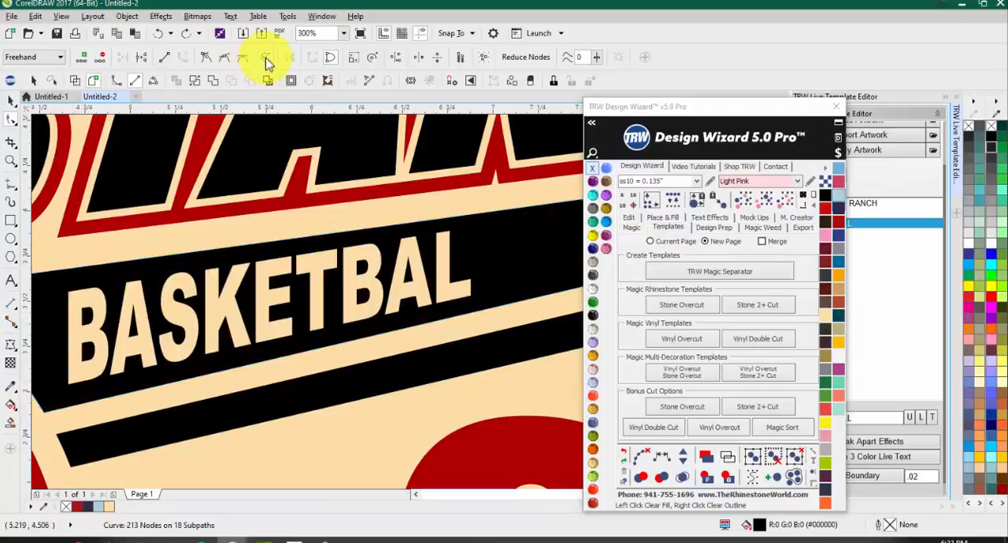
Step: Reverse the path direction of the final L in BASKETBALL and leave node editing
scroll(519, 299, "up", 2)
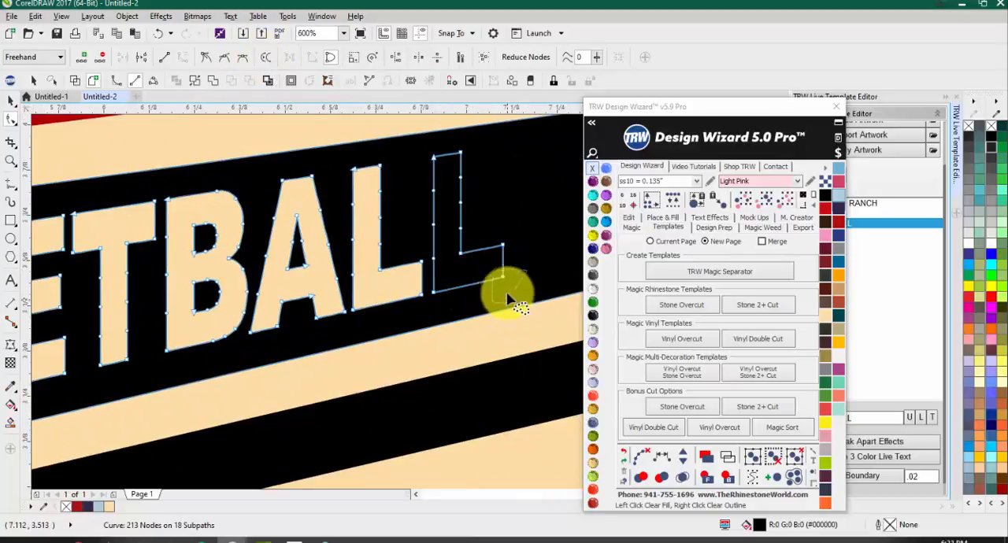
scroll(514, 287, "up", 3)
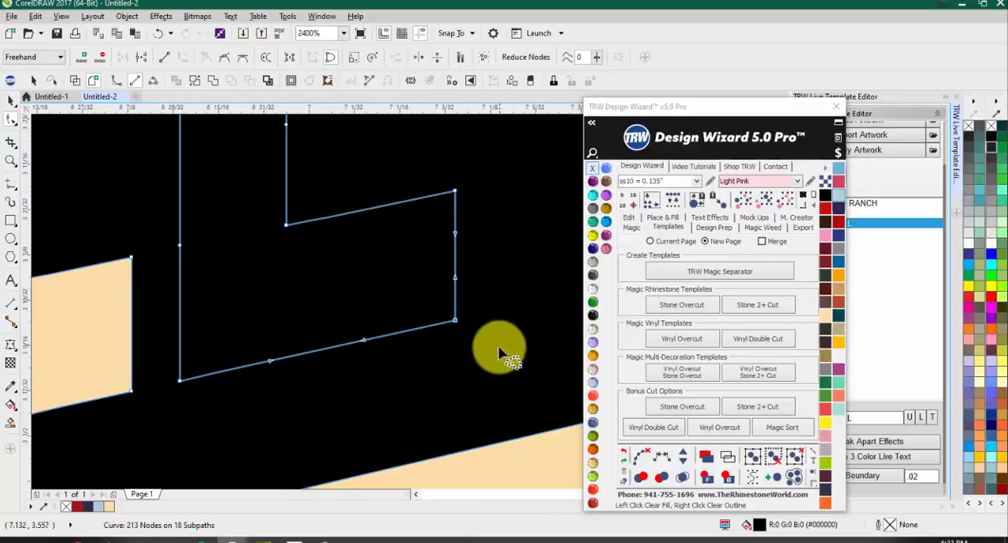
left_click(265, 61)
scroll(310, 381, "down", 3)
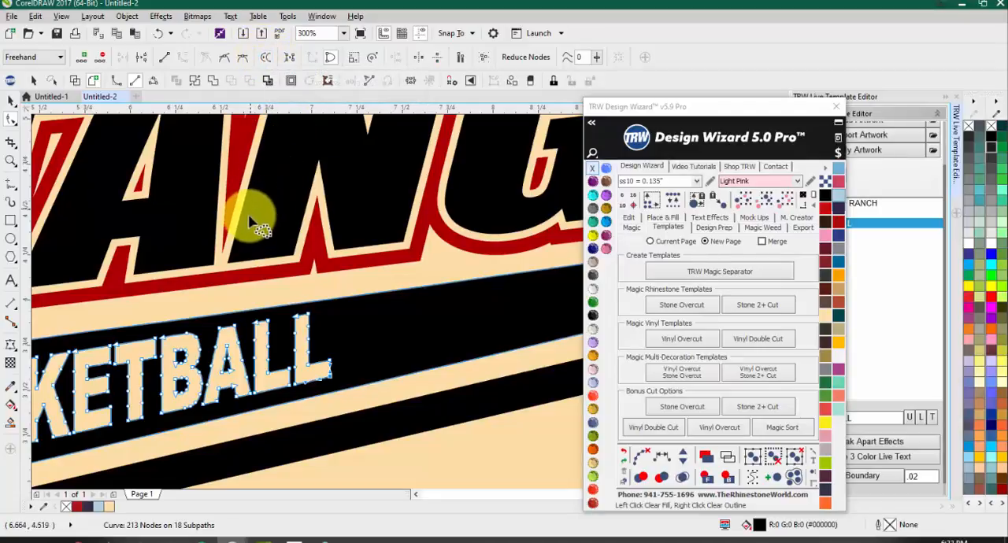
scroll(251, 269, "down", 2)
key("space")
left_click(452, 243)
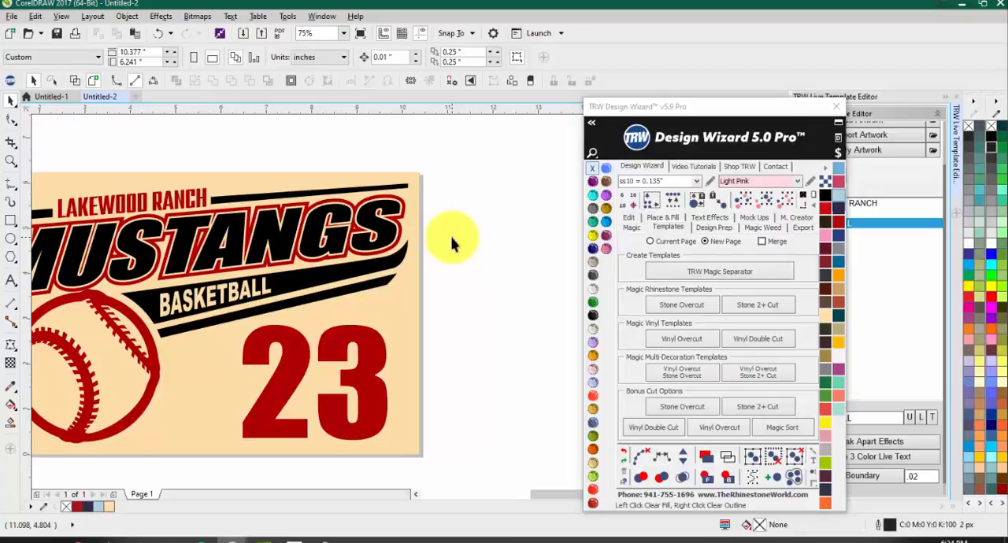
Step: Close the Design Wizard window to uncover the Live Template Editor's artwork options, leaving nothing selected
scroll(299, 247, "down", 1)
scroll(185, 252, "up", 1)
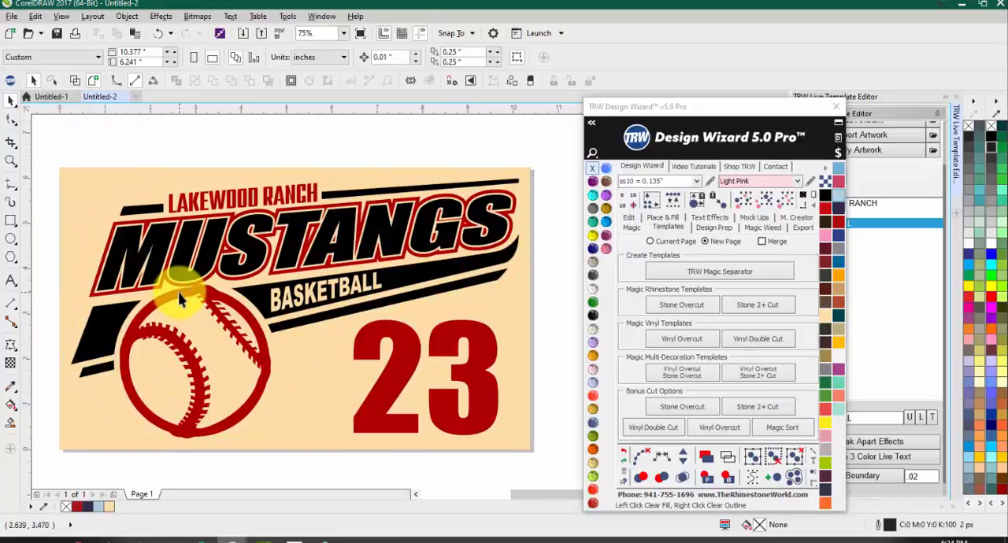
left_click(179, 300)
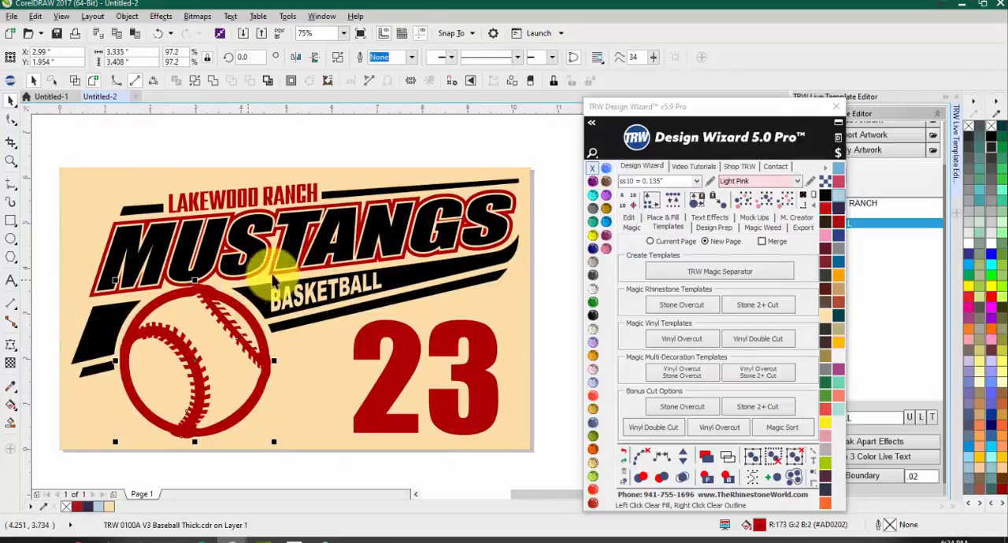
left_click(840, 109)
scroll(821, 219, "up", 1)
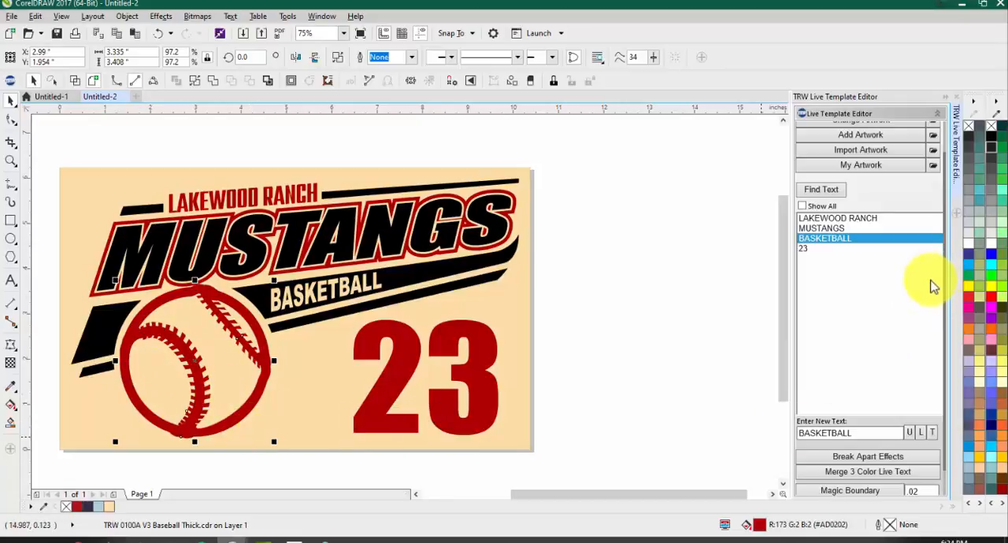
scroll(937, 280, "up", 1)
scroll(901, 279, "up", 1)
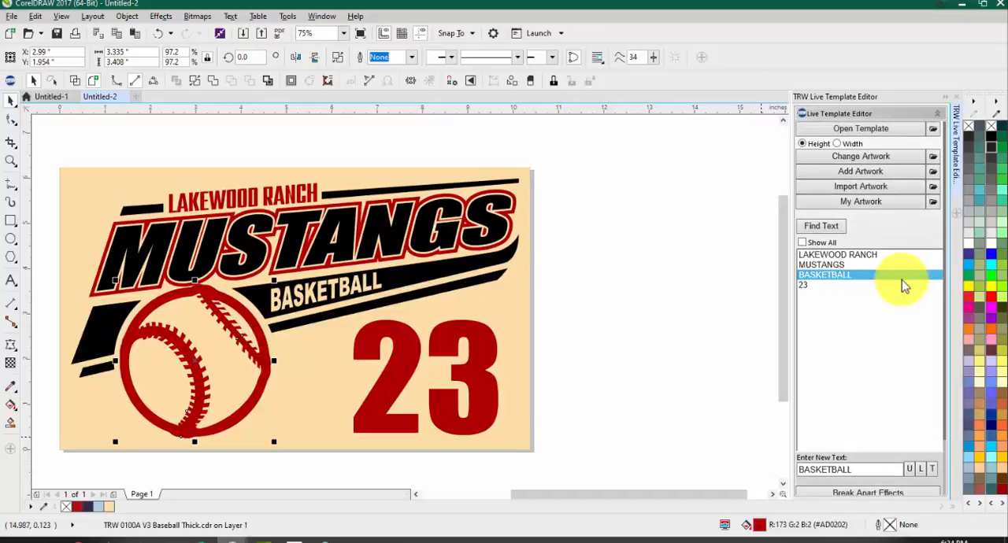
left_click(587, 284)
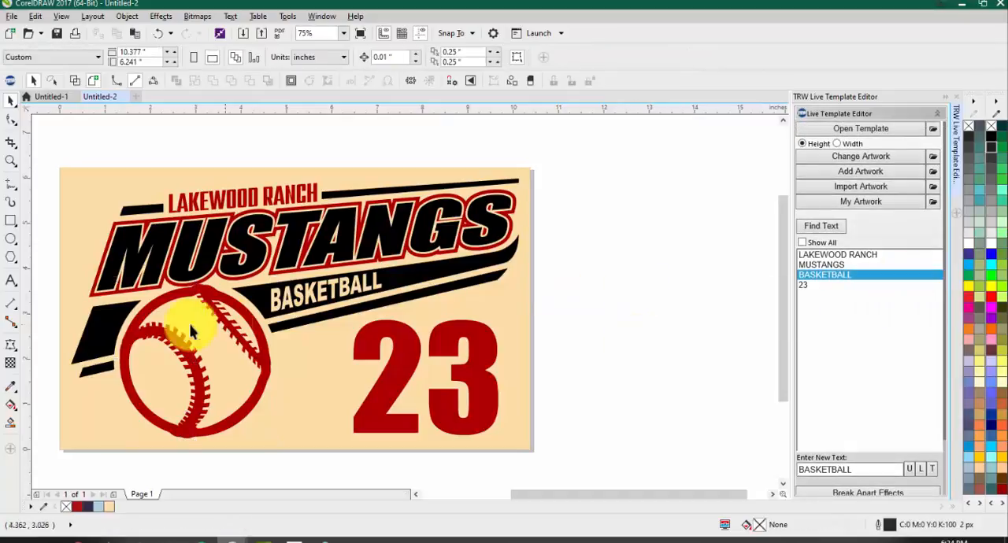
Step: Select the baseball artwork, move it toward the number 23 and undo the move
left_click(203, 309)
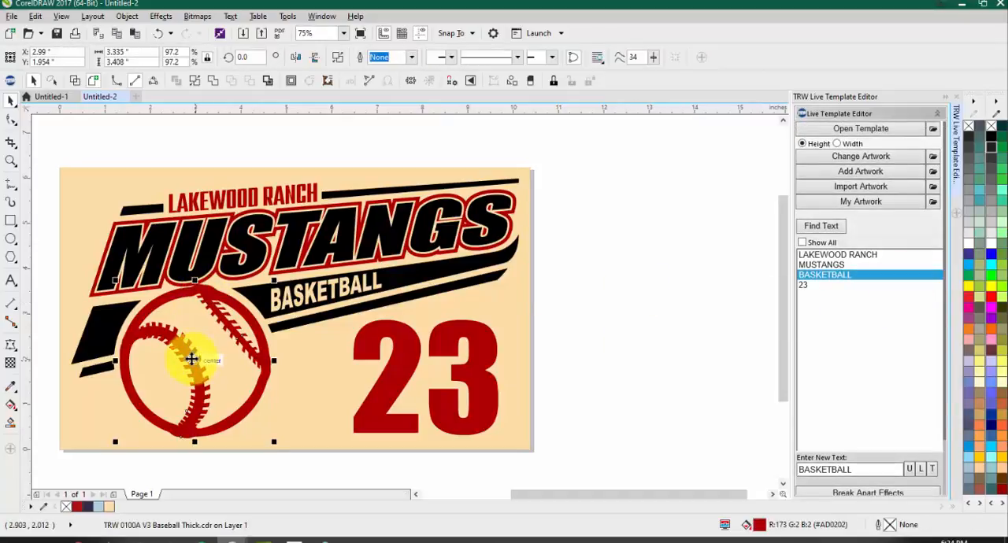
left_click_drag(194, 353, 244, 350)
key("ctrl+z")
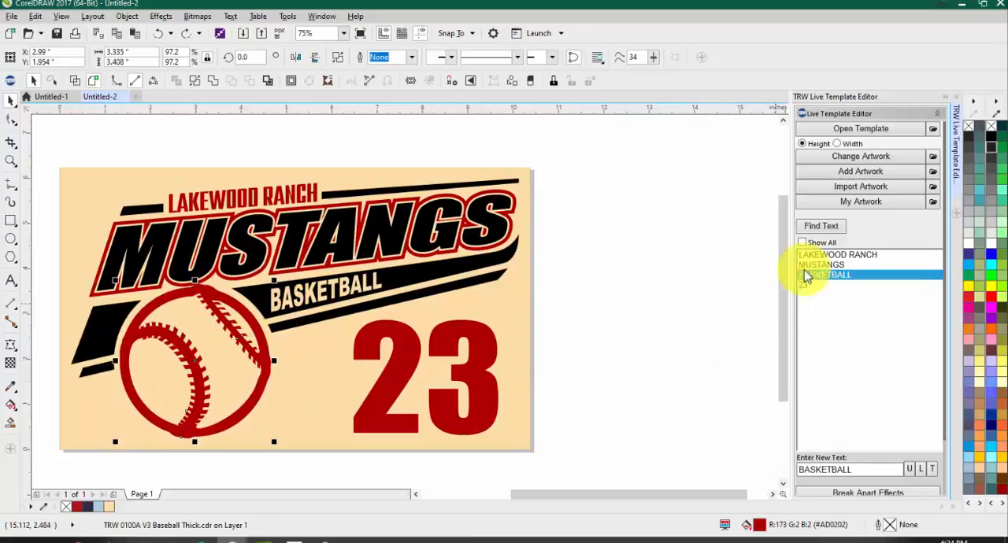
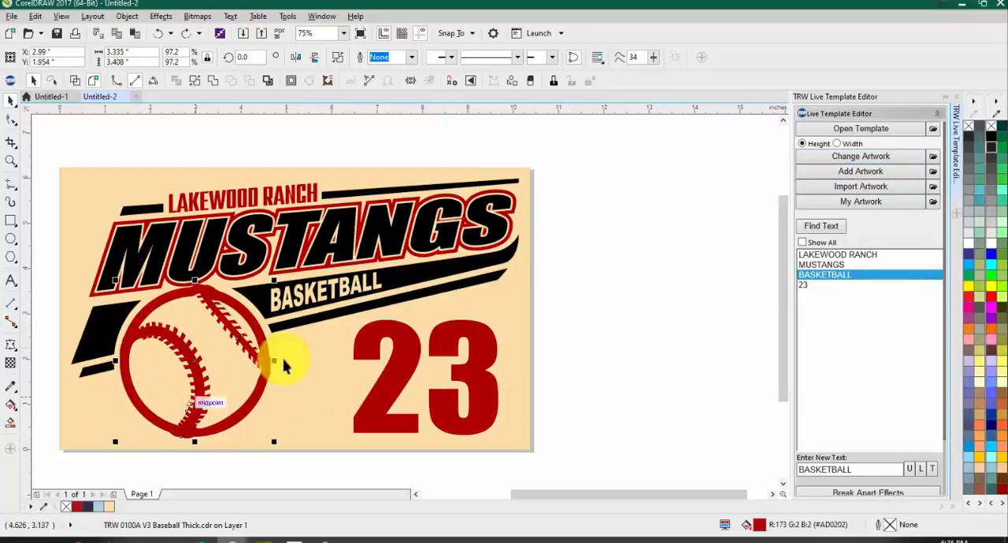
Step: Replace the baseball artwork with TRW 0102A V3 Basketball Thick.cdr from the TRW Live Templates Volume 3 Clipart CDR folder
left_click(858, 158)
scroll(519, 317, "down", 15)
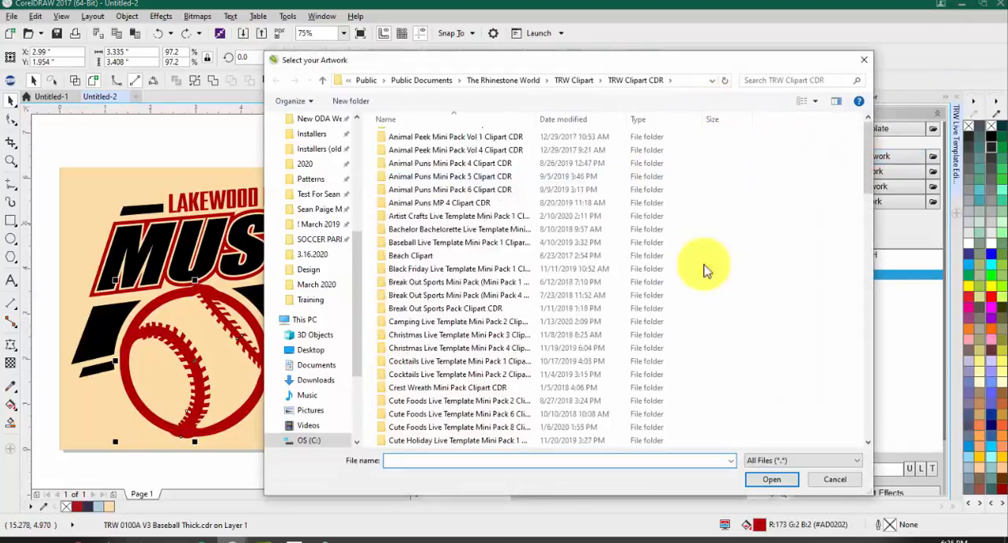
scroll(455, 331, "down", 5)
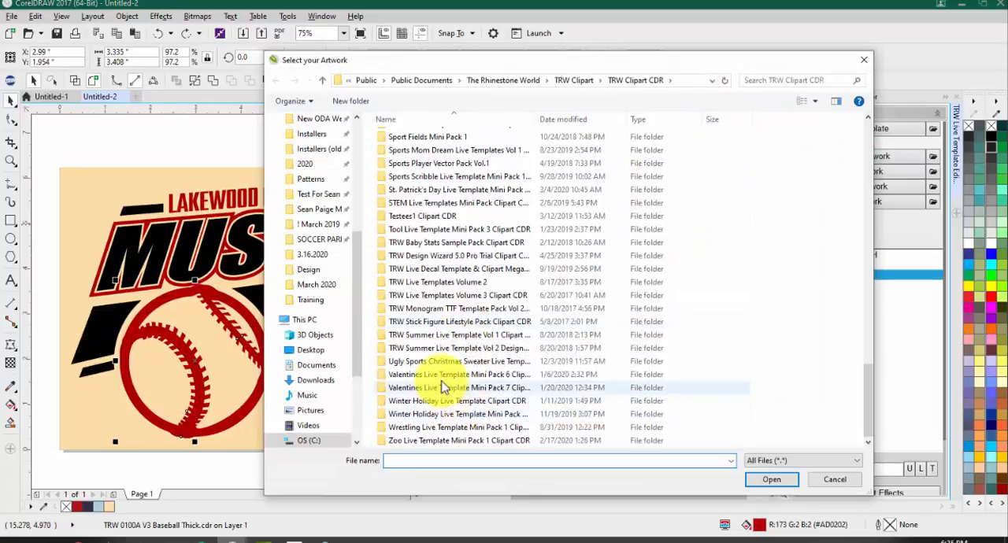
double_click(423, 295)
scroll(453, 252, "down", 1)
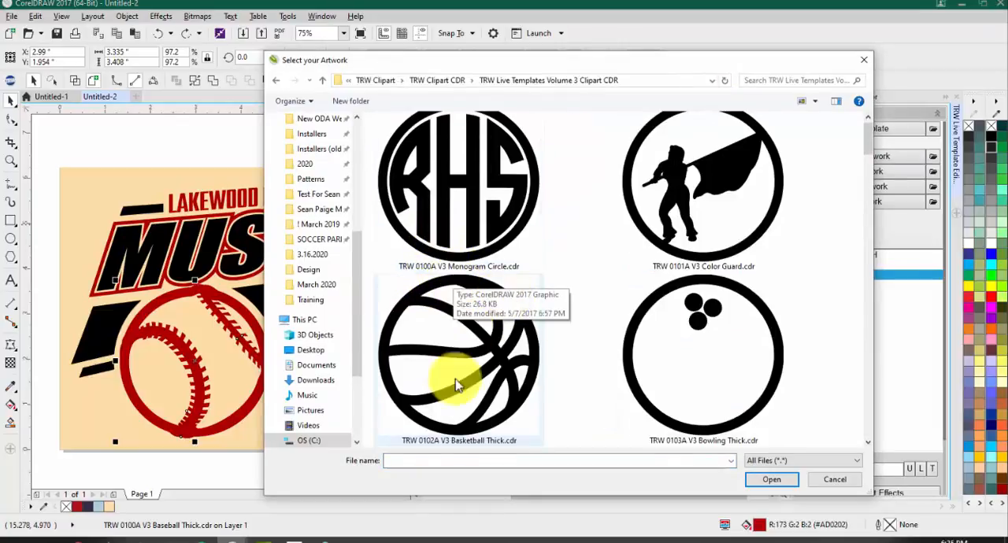
left_click(498, 363)
double_click(498, 364)
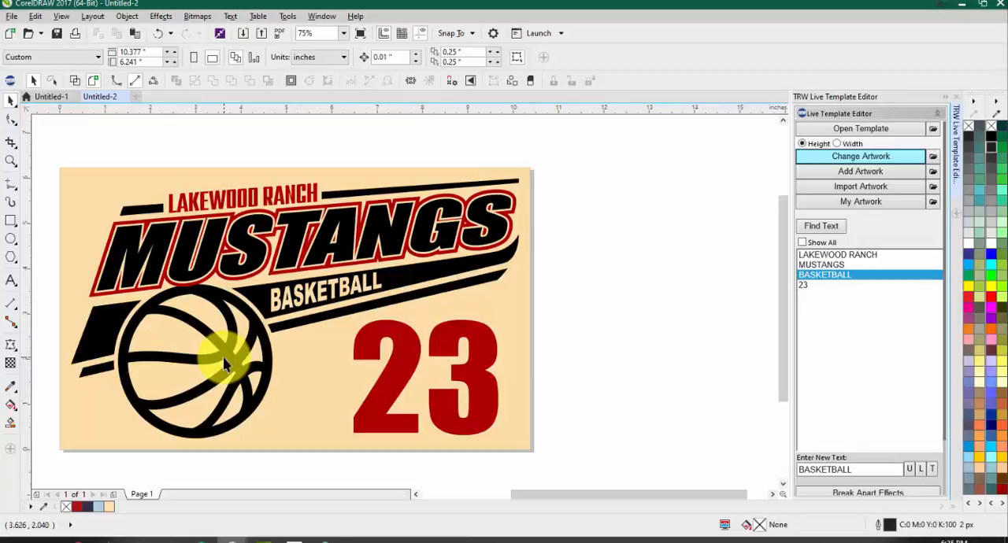
Step: Reopen the Design Wizard beside the design and select every object with the same black color as the upper banner lines
left_click(9, 81)
left_click_drag(684, 92, 749, 61)
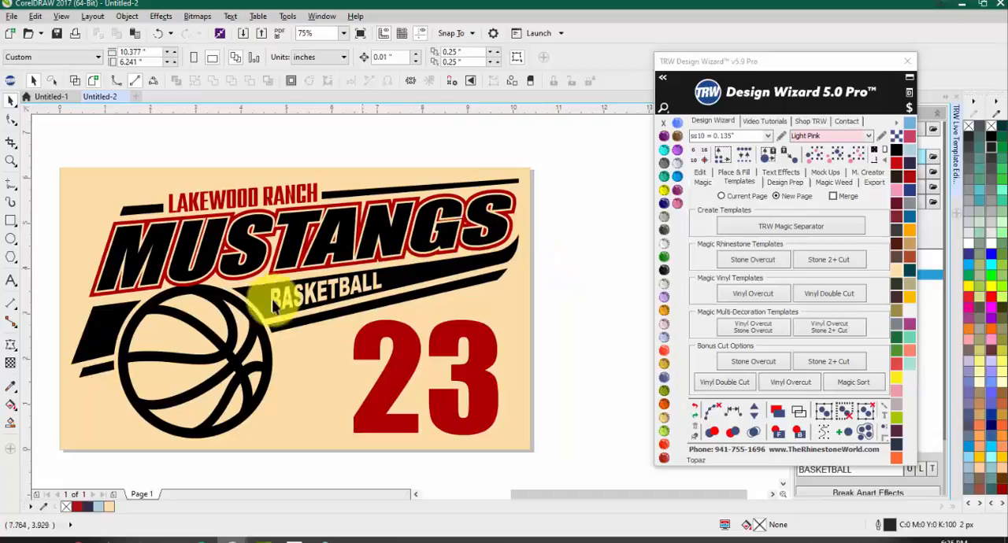
left_click(344, 195)
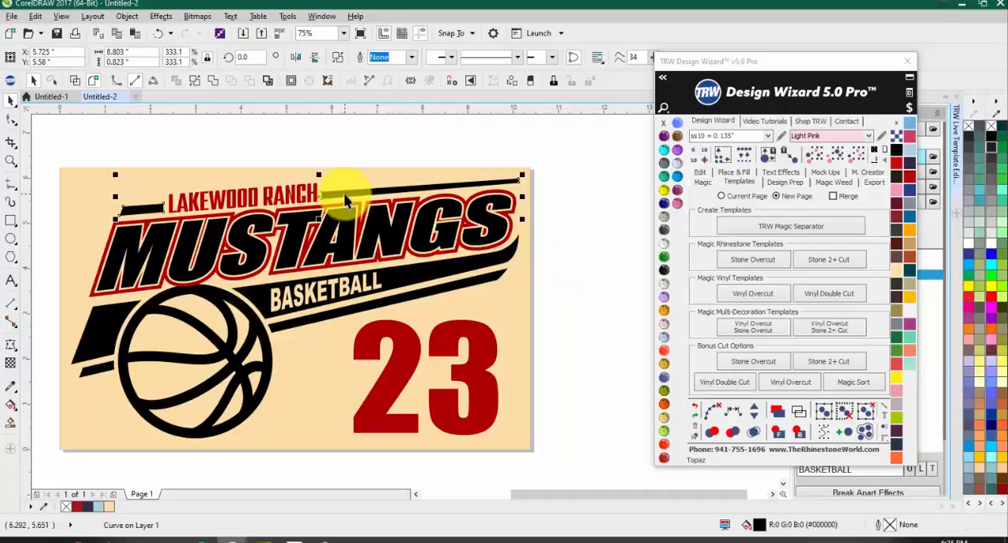
left_click(836, 159)
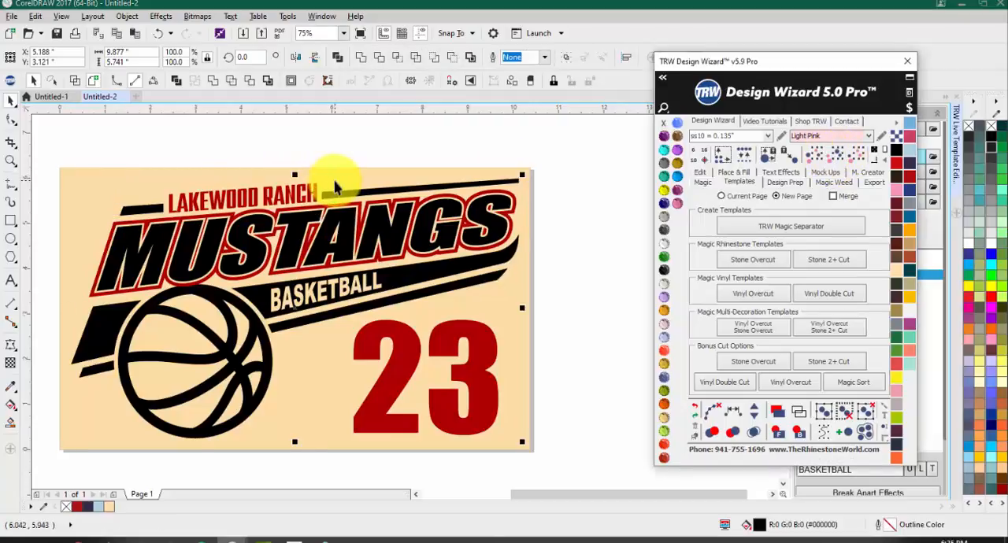
Step: Move the tan background rectangle away from the design and delete it
scroll(335, 176, "down", 1)
left_click_drag(337, 176, 536, 186)
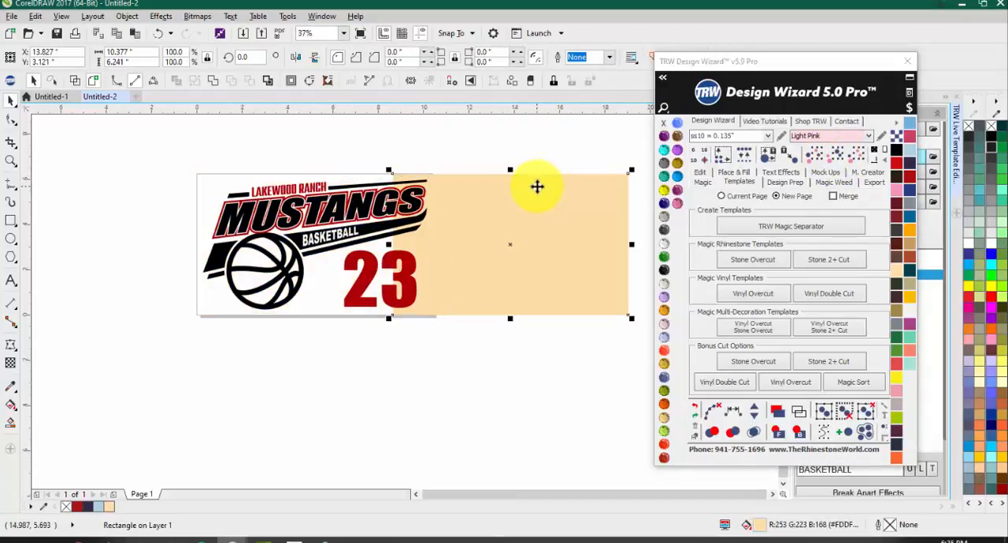
key("Delete")
scroll(338, 189, "up", 1)
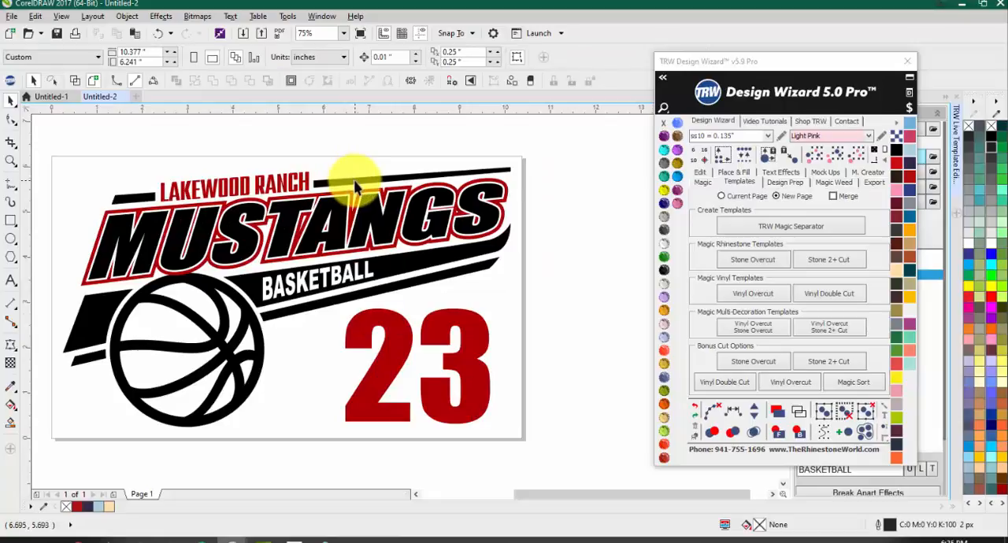
Step: Select all black objects, exclude the basketball from the selection, and undo each trial move made to check what is selected
left_click(835, 152)
scroll(408, 173, "down", 1)
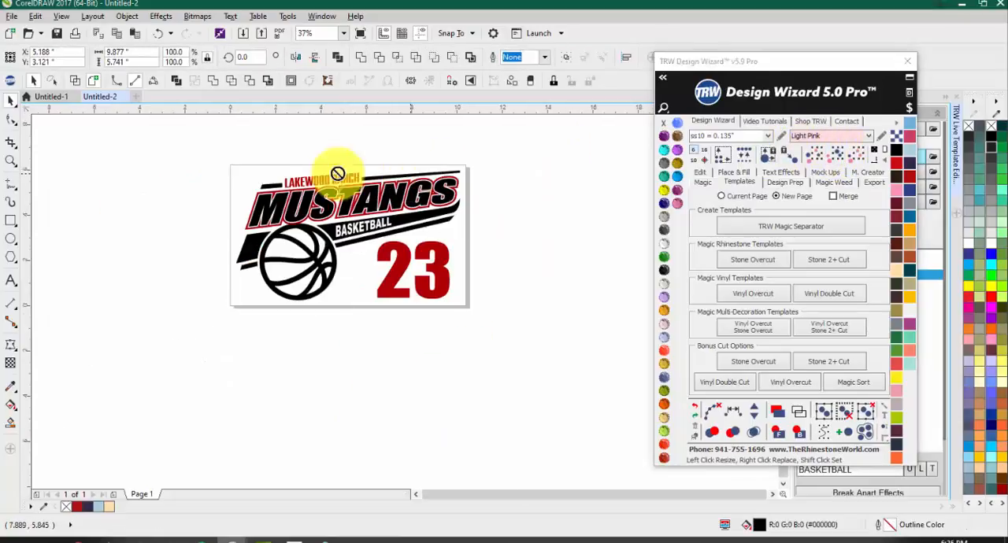
left_click_drag(337, 171, 184, 180)
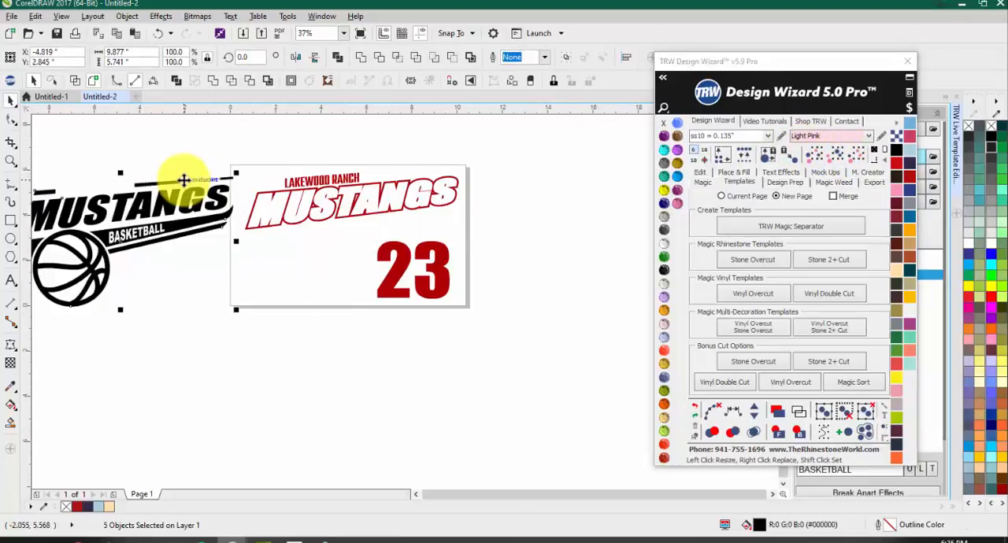
key("ctrl+z")
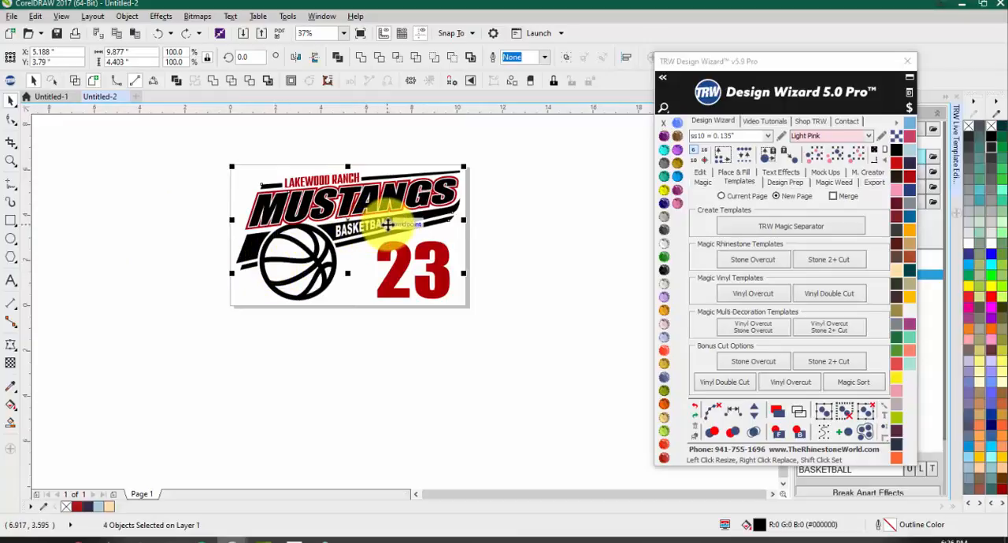
left_click_drag(387, 224, 563, 210)
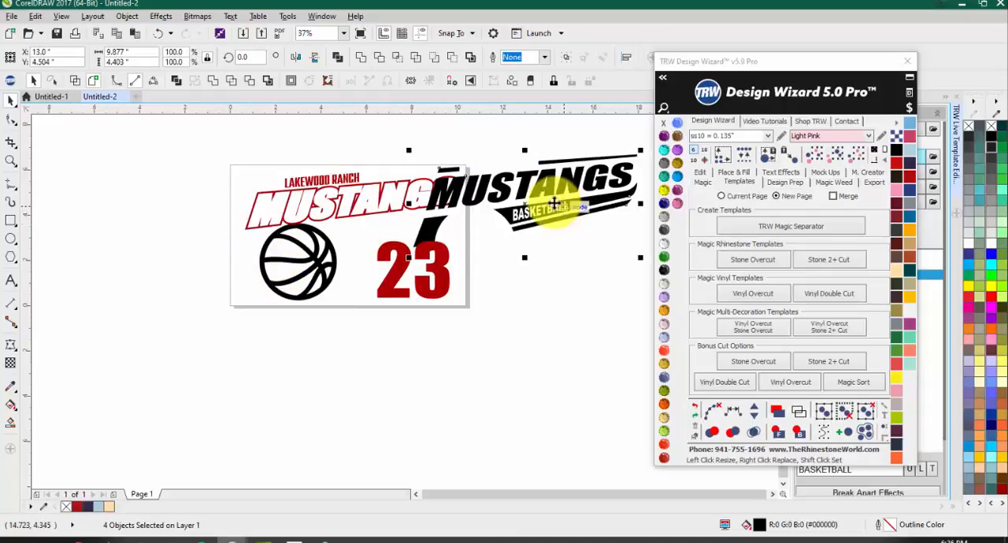
key("ctrl+z")
scroll(370, 204, "up", 2)
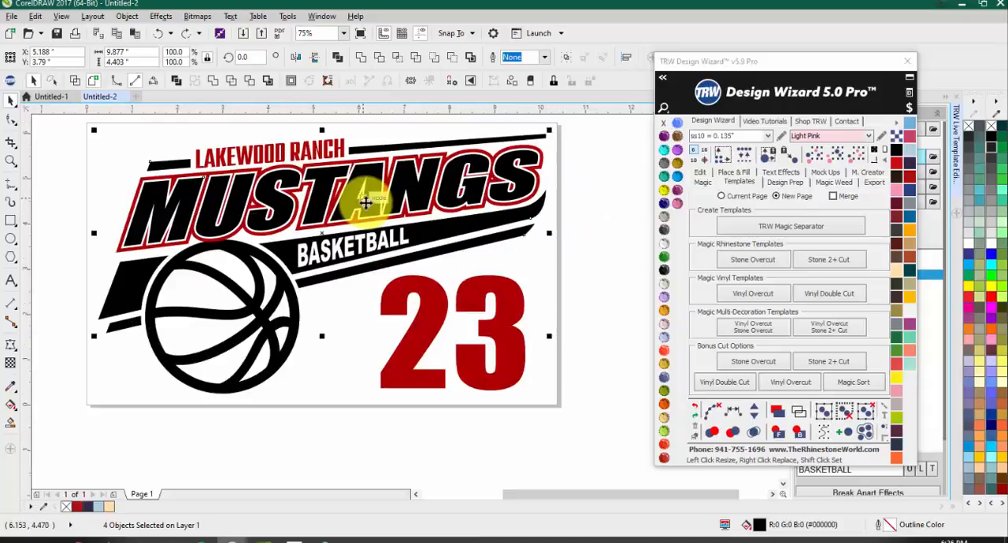
Step: Fill the selected black lettering and banner pieces with Green Grass from the Siser Glitter HTV vinyl library and weld them together
left_click(901, 126)
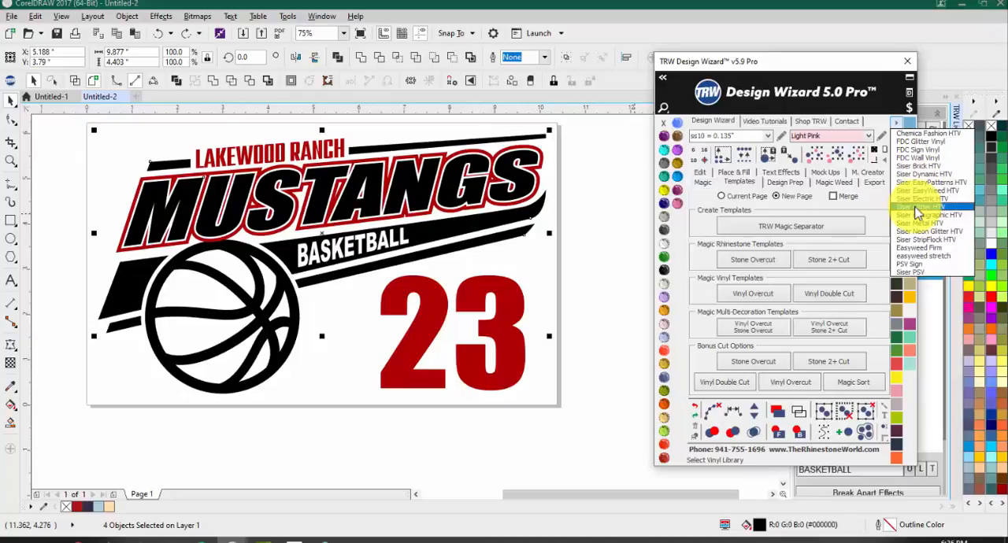
left_click(915, 210)
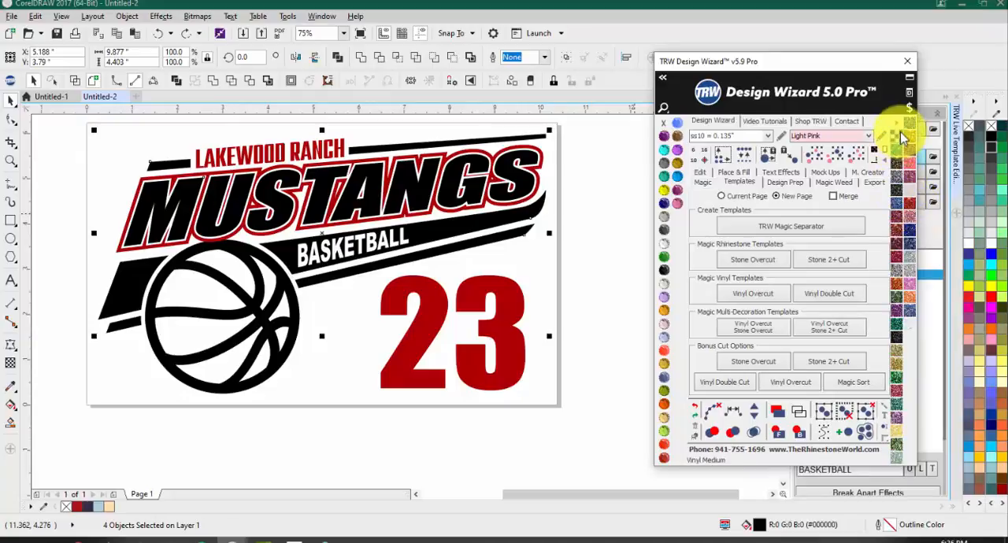
left_click(898, 378)
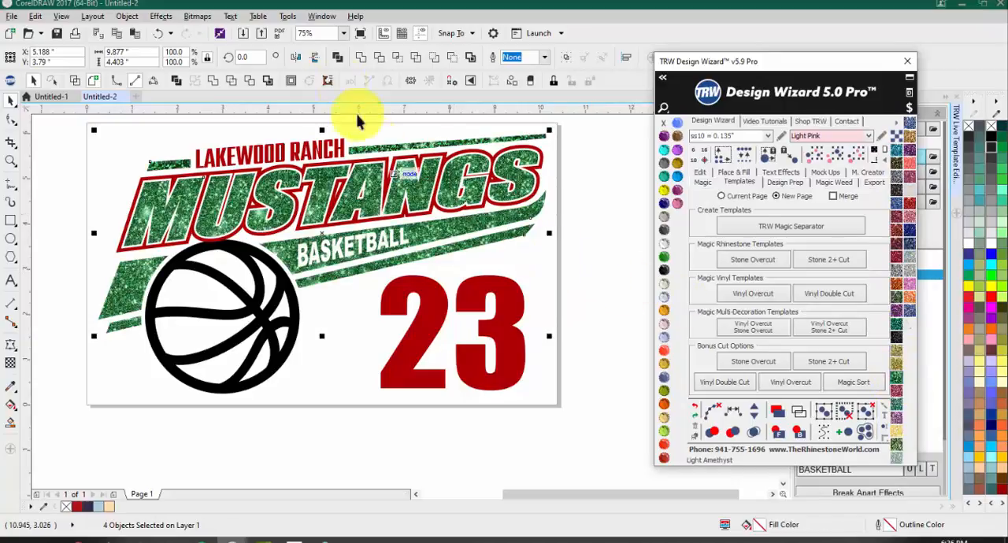
left_click(363, 56)
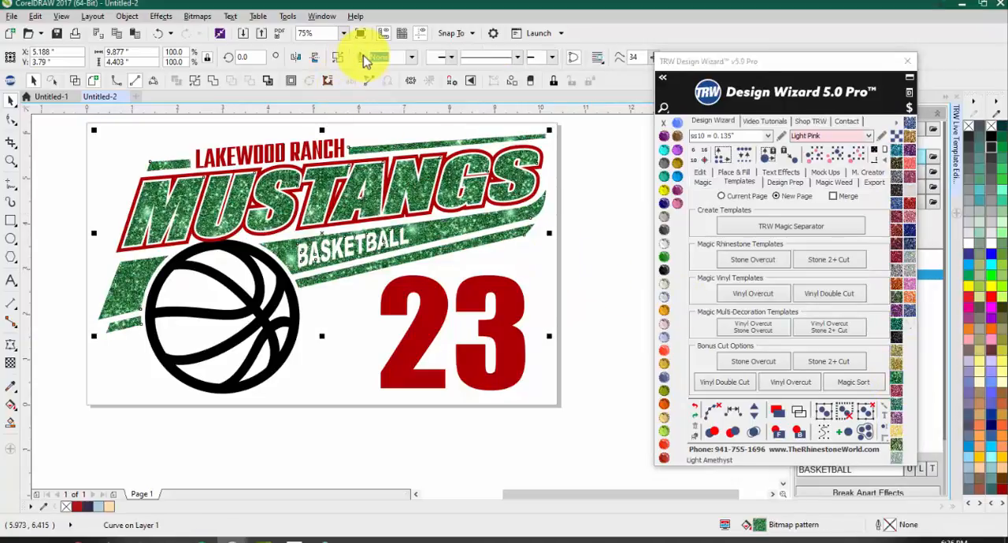
Step: Fill LAKEWOOD RANCH, the number 23, the basketball and the MUSTANGS outline with the Galaxy Black glitter vinyl
left_click(272, 149)
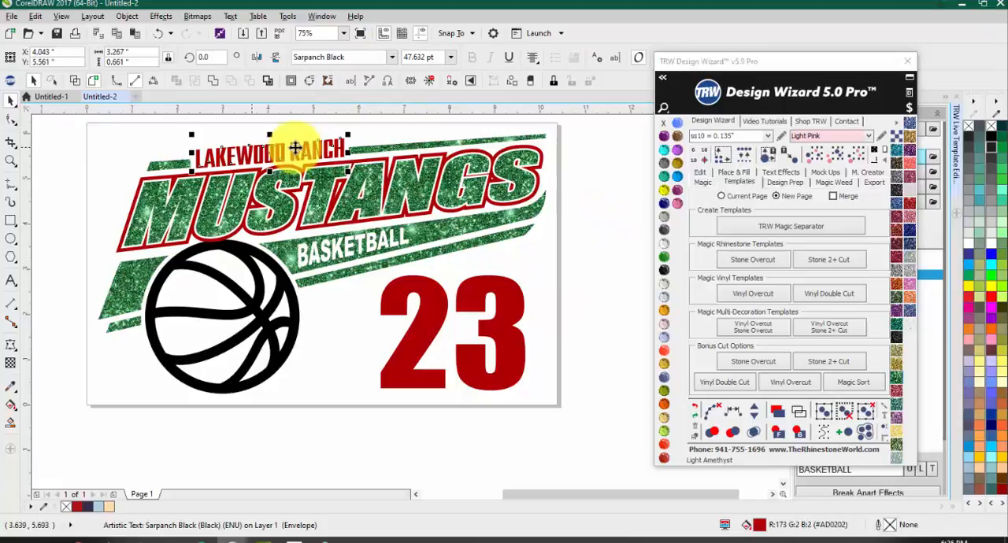
left_click(831, 156)
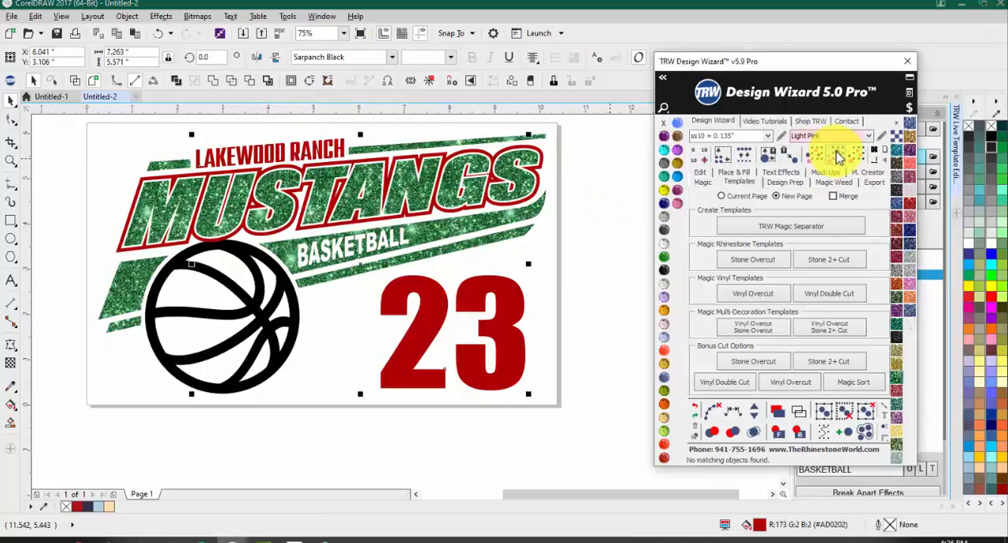
left_click(899, 341)
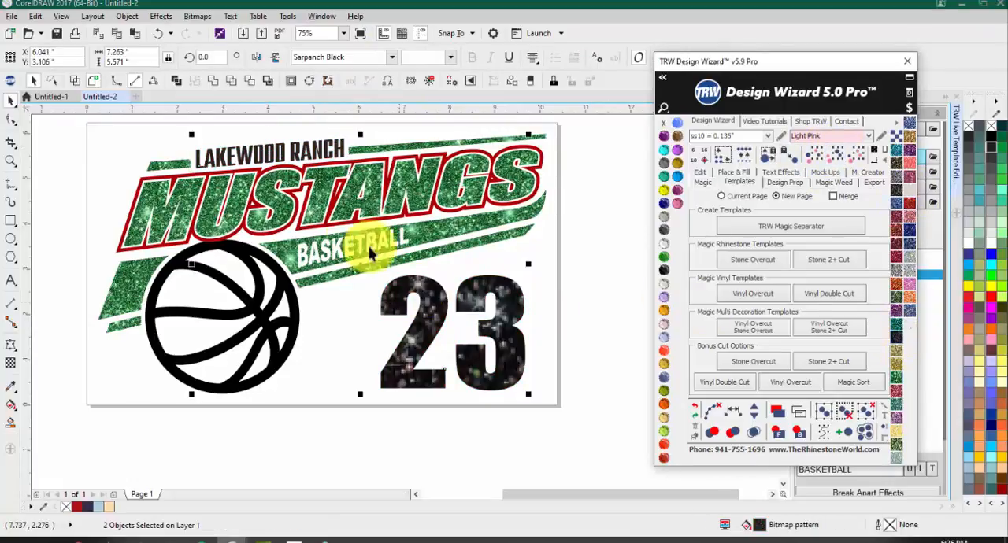
left_click(262, 299)
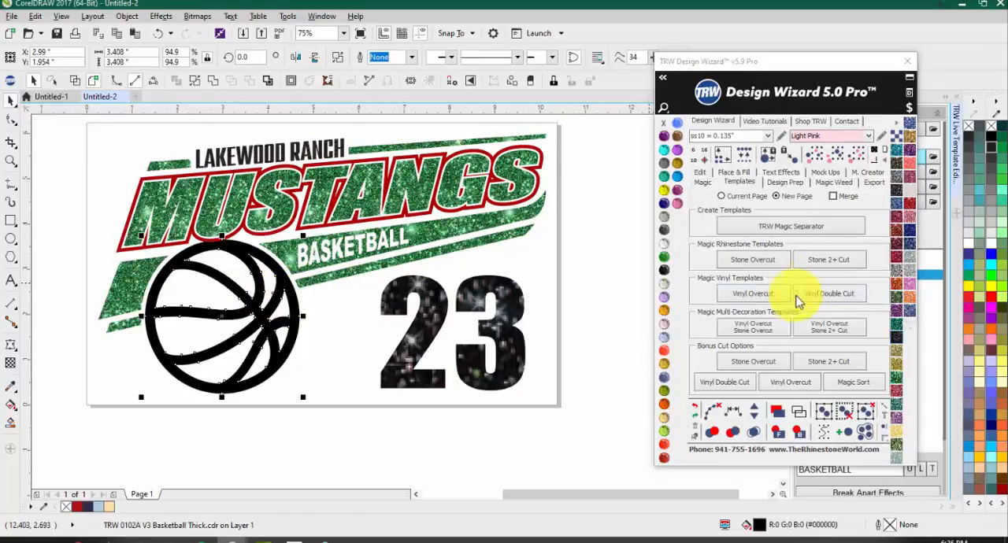
left_click(449, 217, "shift")
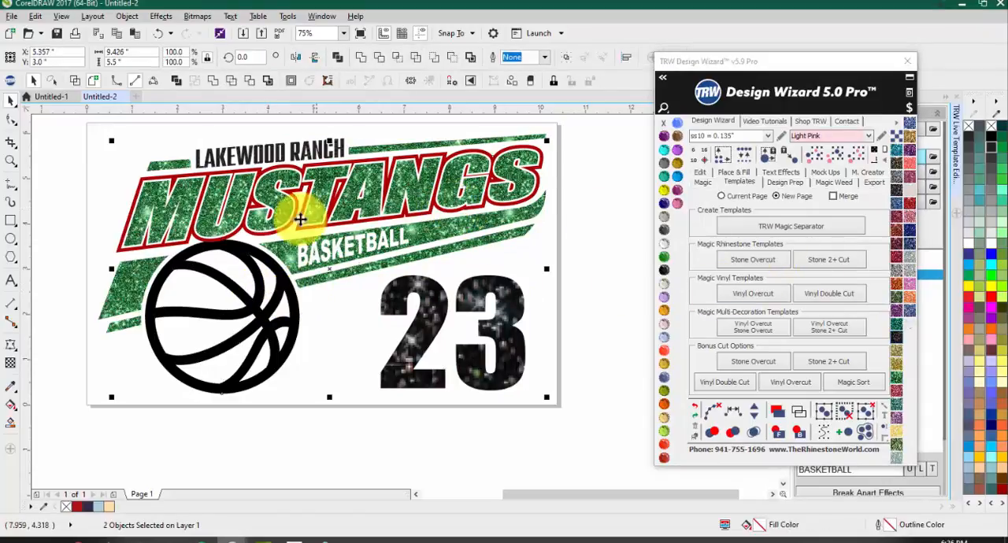
left_click(895, 339)
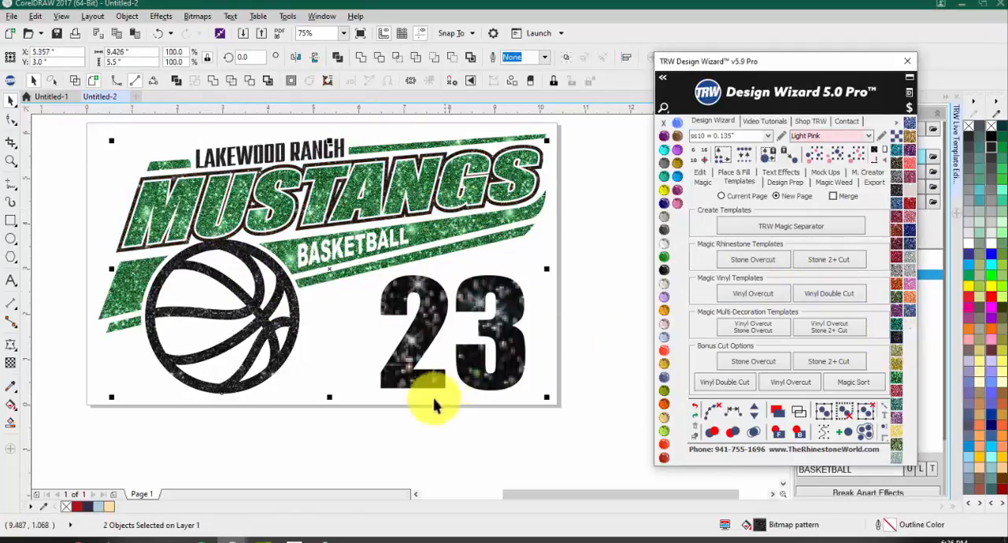
Step: Inspect the glitter on the number 23, then weld it with the basketball, MUSTANGS outline and LAKEWOOD RANCH text, leaving nothing selected
left_click(367, 363)
scroll(506, 364, "up", 2)
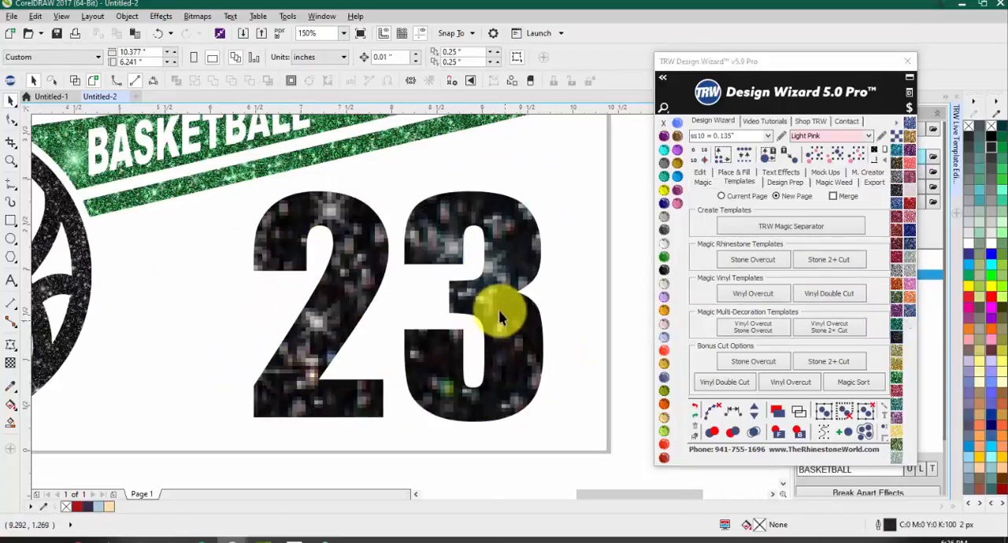
left_click(349, 245)
scroll(349, 245, "down", 1)
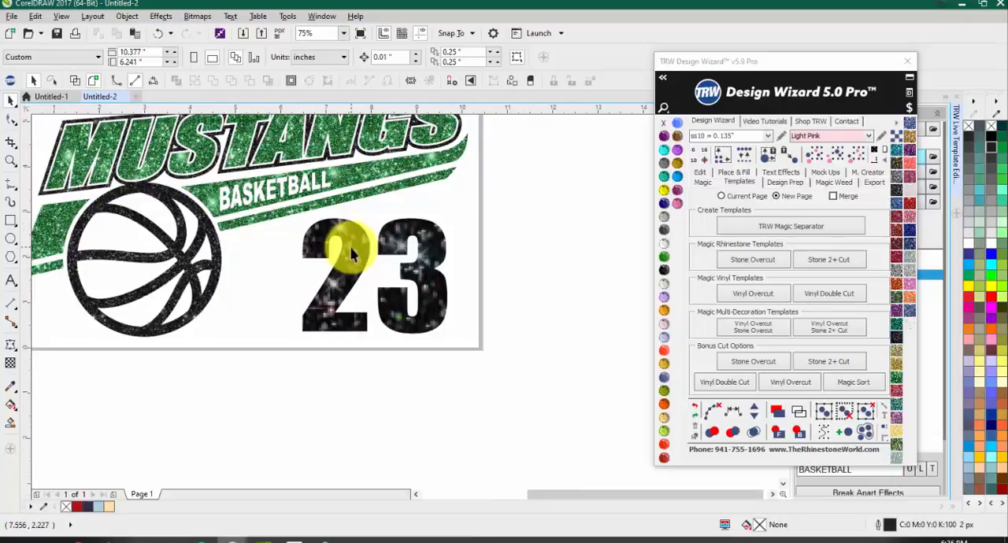
left_click(349, 247)
scroll(350, 247, "down", 1)
scroll(212, 194, "up", 1)
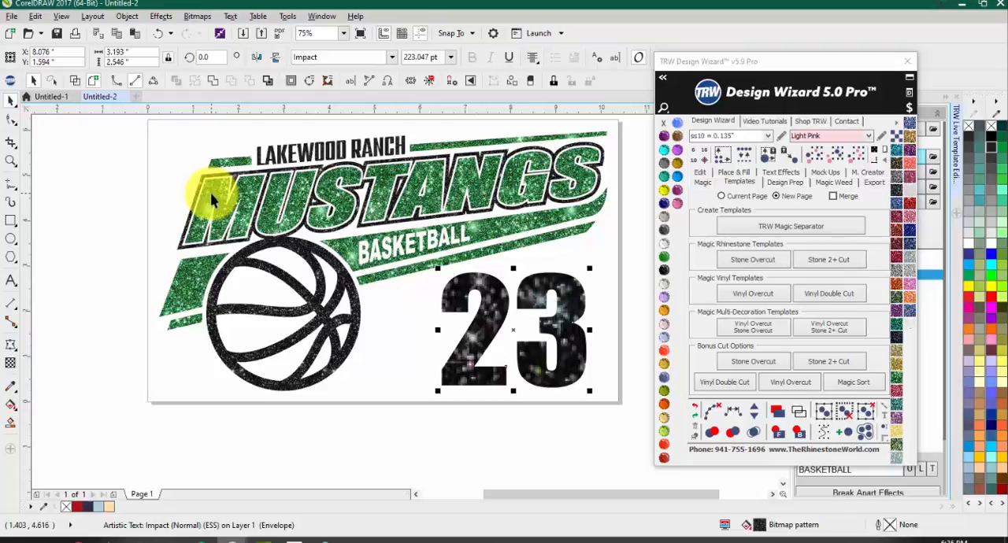
left_click(315, 288, "shift")
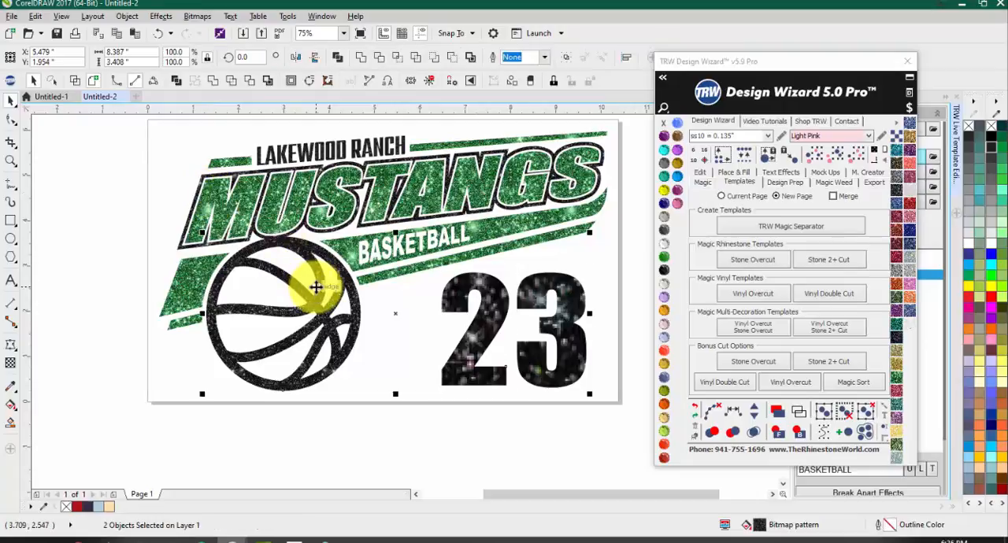
left_click(312, 150, "shift")
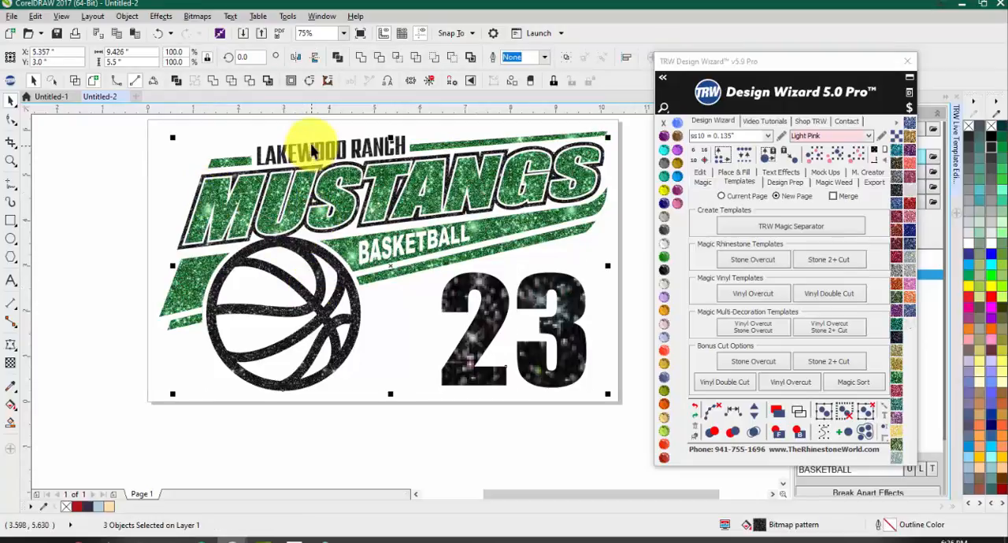
left_click(311, 150, "shift")
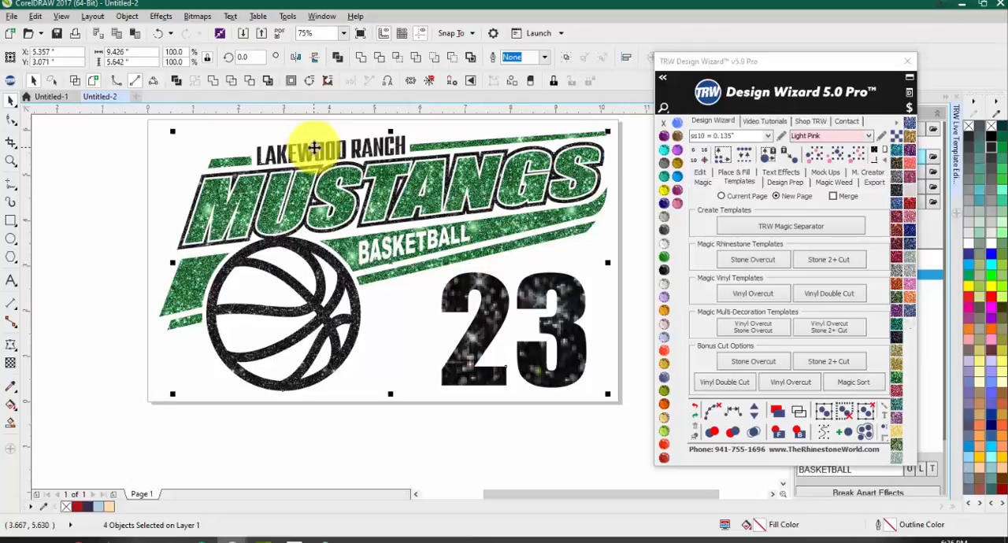
left_click(360, 57)
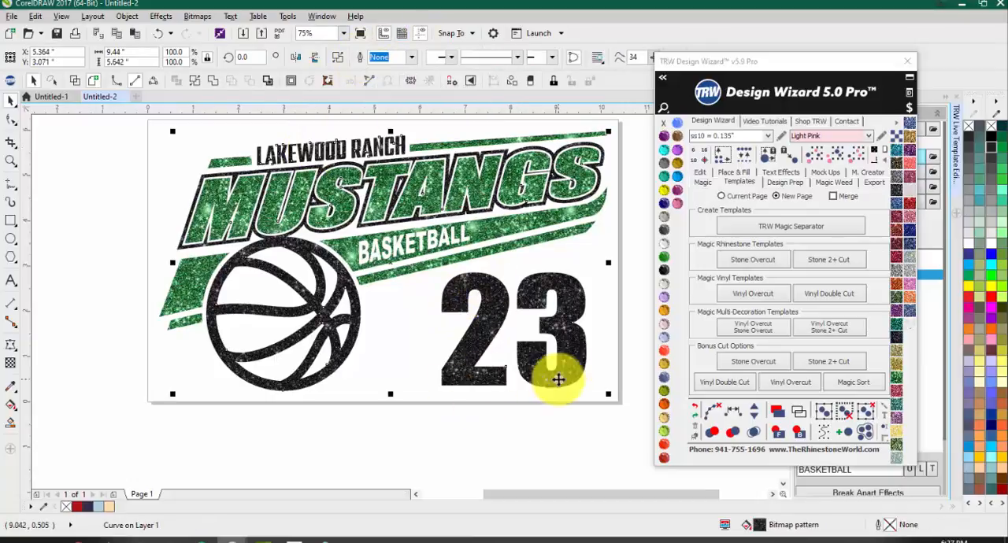
left_click(357, 361)
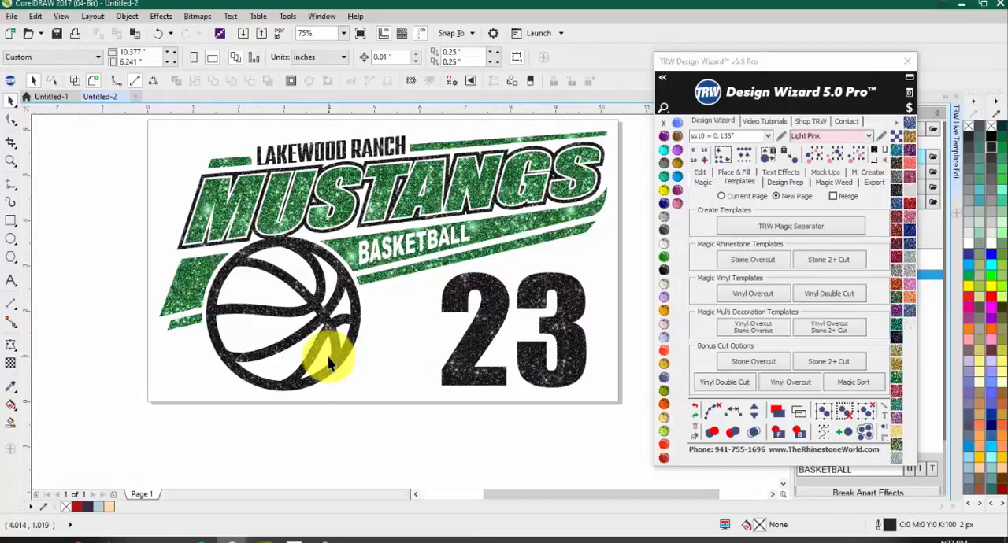
Step: Try other glitter pattern sizes, including X-Large, on the welded black vinyl and inspect the result on the number and lettering
left_click(356, 283)
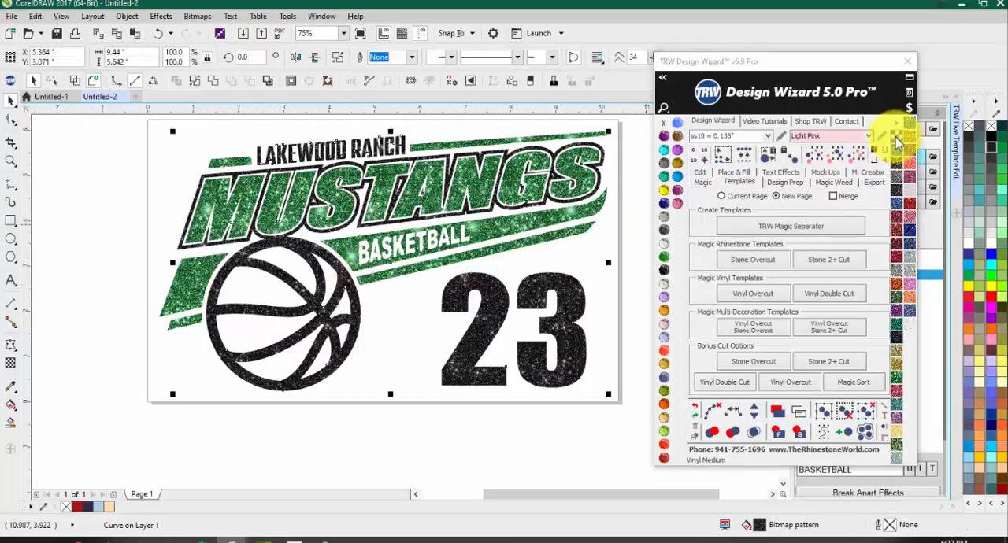
left_click(896, 138)
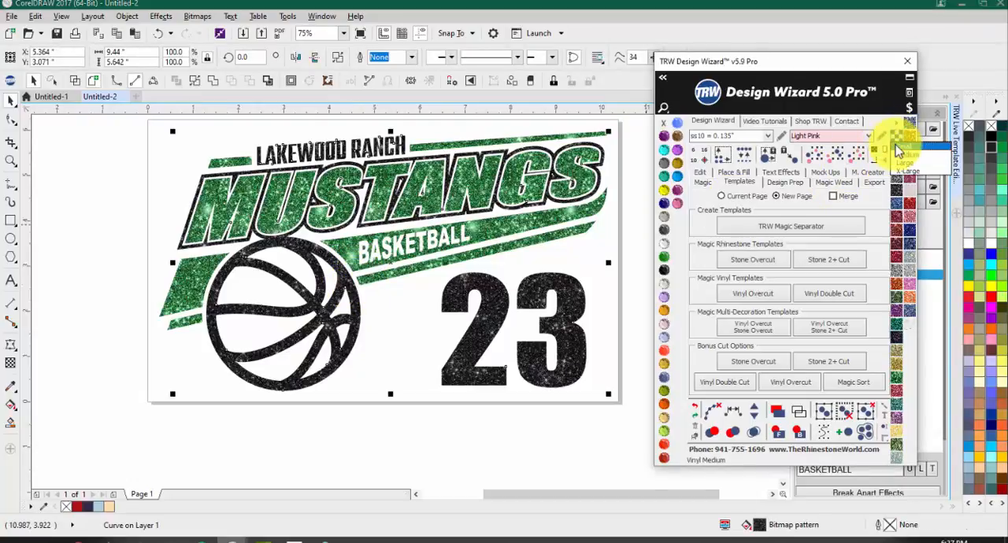
scroll(480, 291, "up", 2)
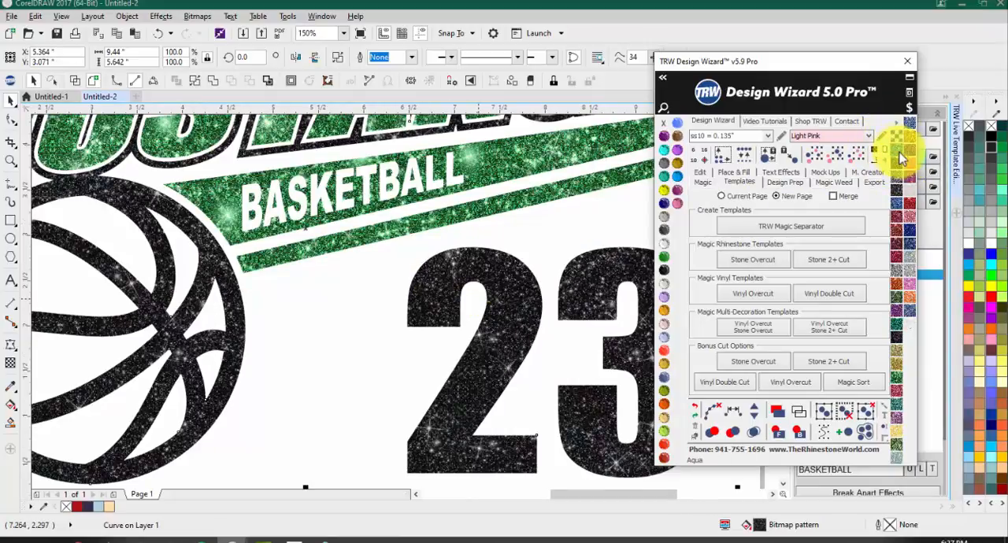
left_click(900, 139)
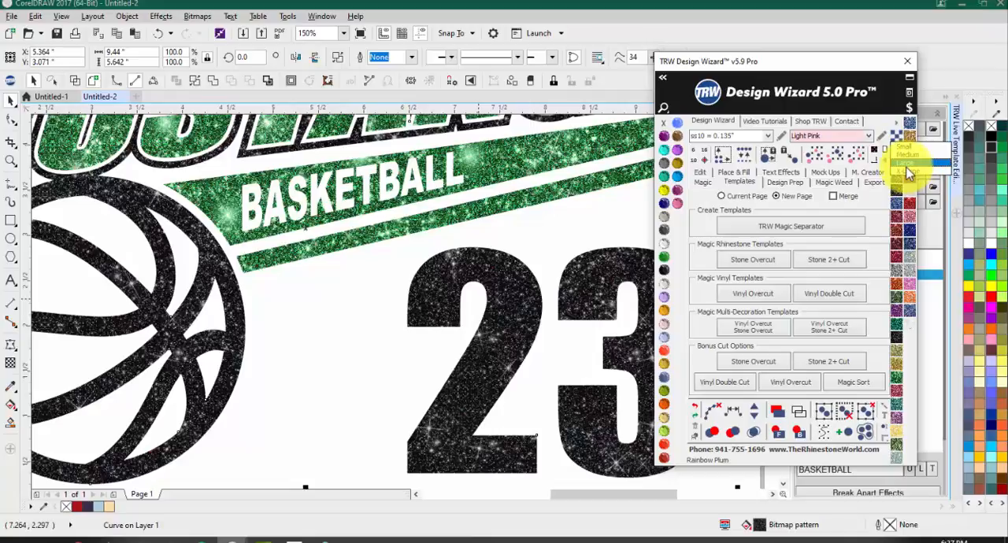
left_click(908, 172)
scroll(361, 262, "down", 1)
scroll(472, 299, "up", 1)
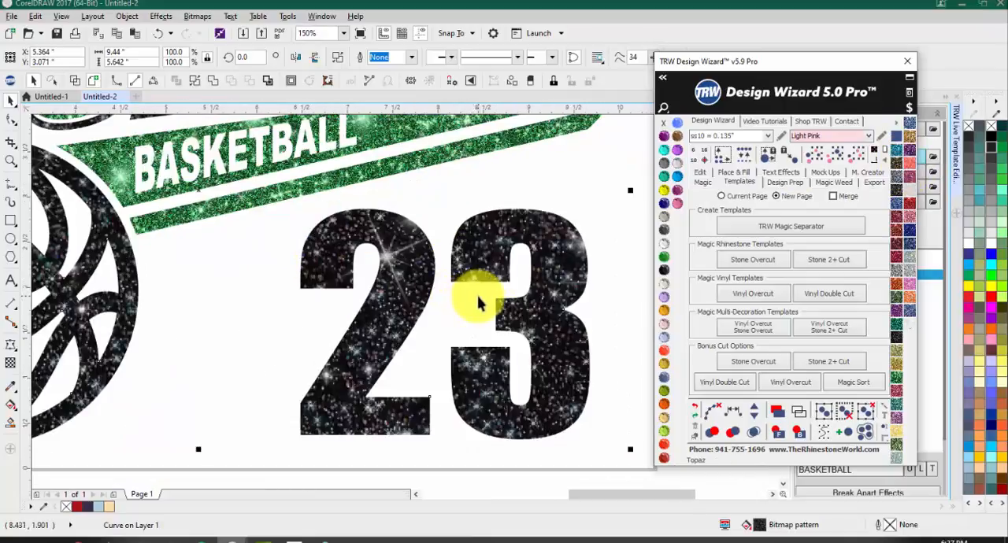
scroll(472, 300, "down", 1)
scroll(378, 244, "up", 2)
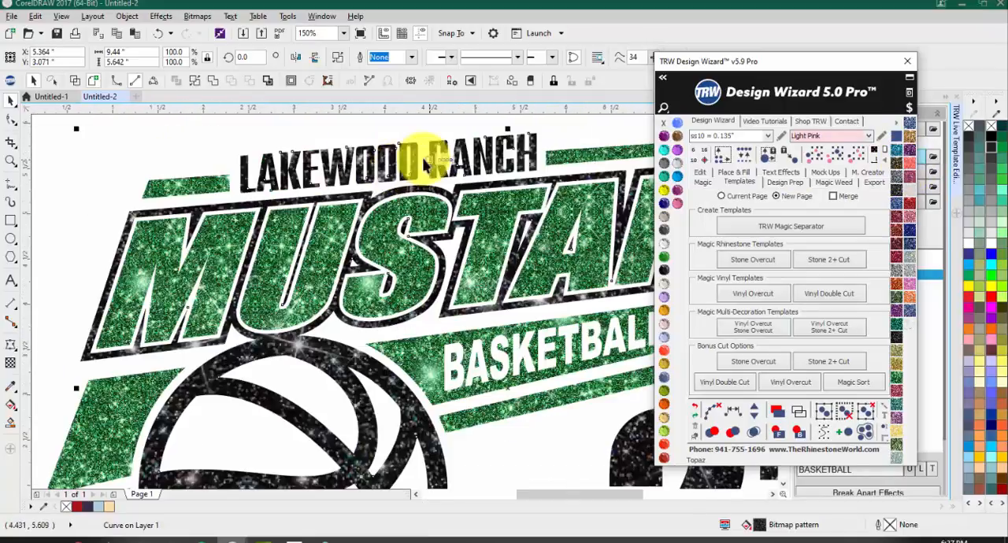
Step: Return the black vinyl's glitter pattern to a smaller size
left_click(899, 142)
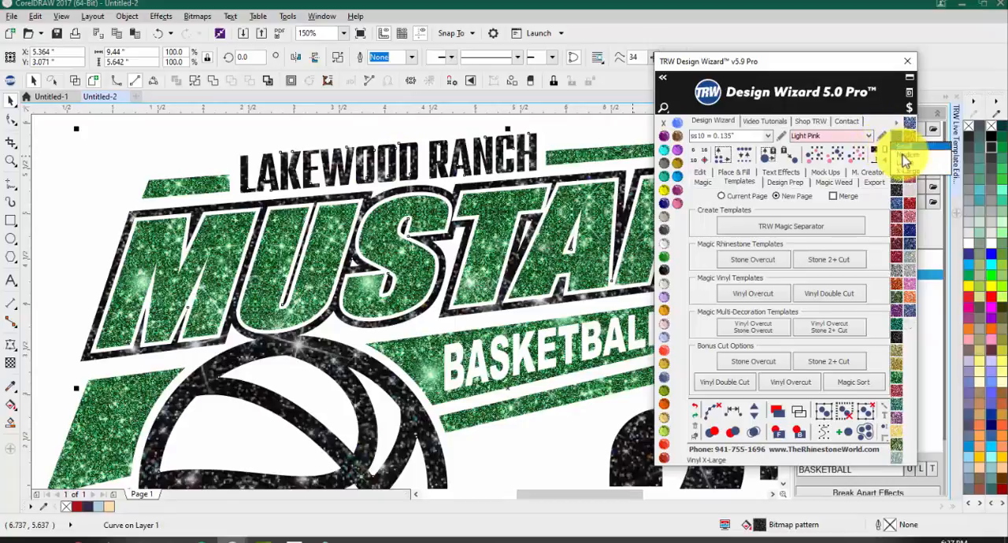
left_click(904, 160)
scroll(236, 180, "down", 1)
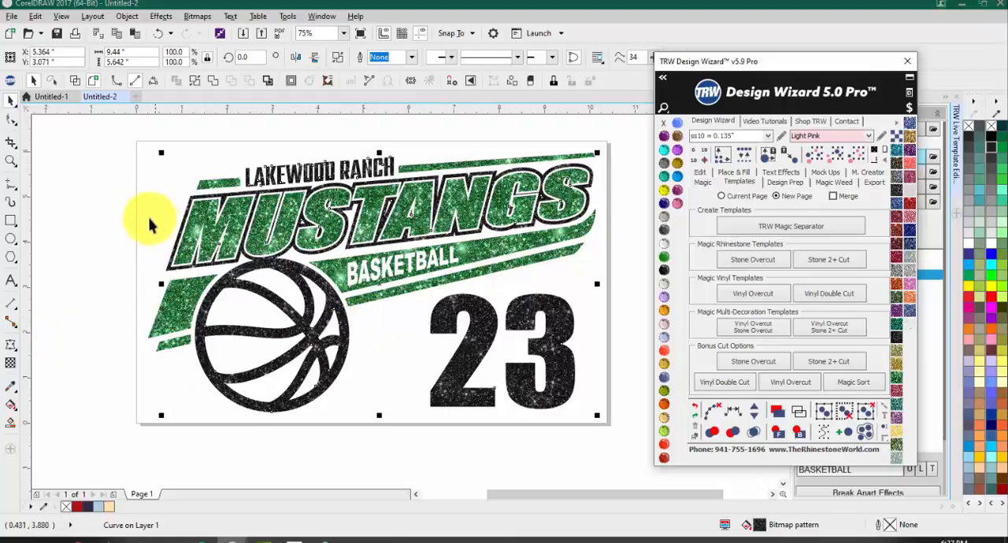
Step: Check the separate green and black vinyl layers by selecting them together, review the Weld command, and leave nothing selected
left_click(277, 158)
left_click(268, 164)
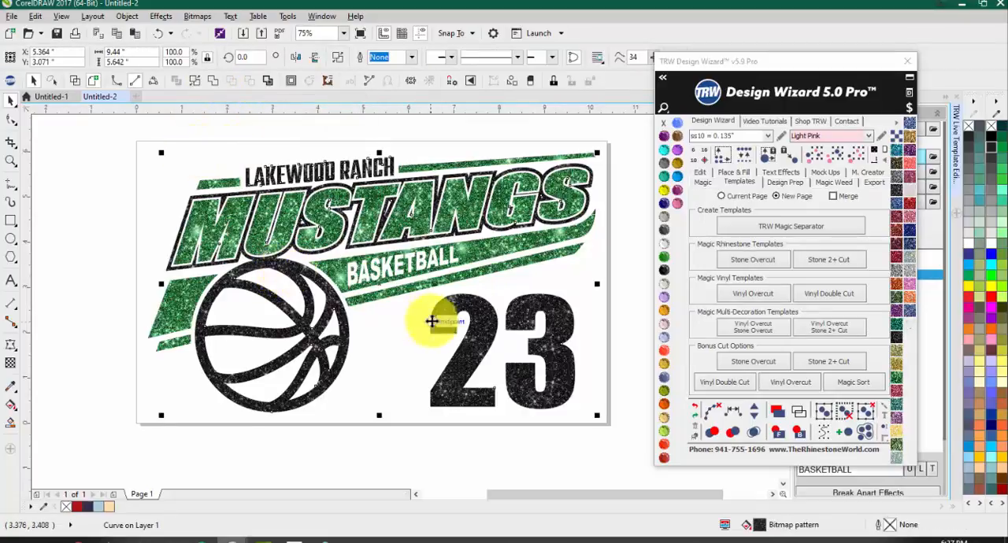
left_click(469, 253, "shift")
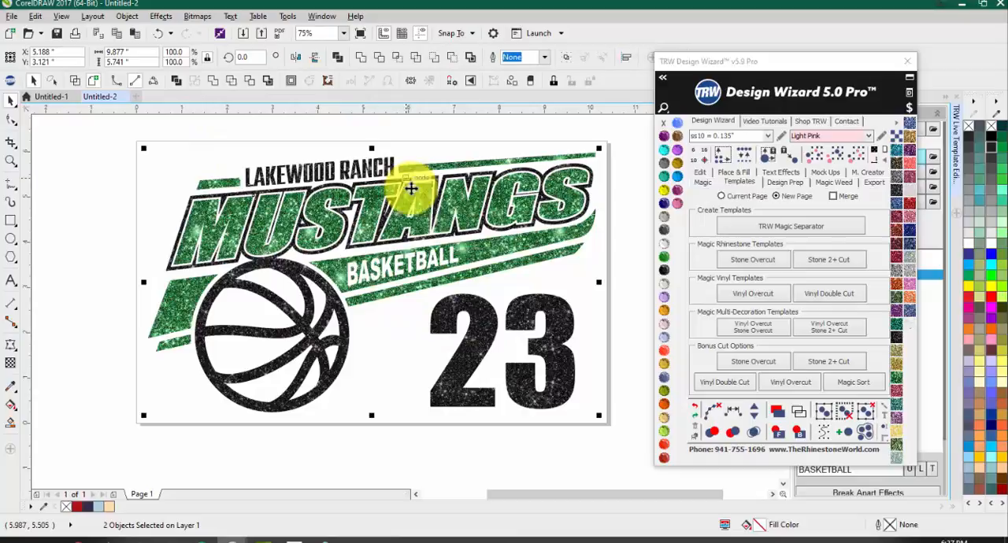
left_click(584, 287)
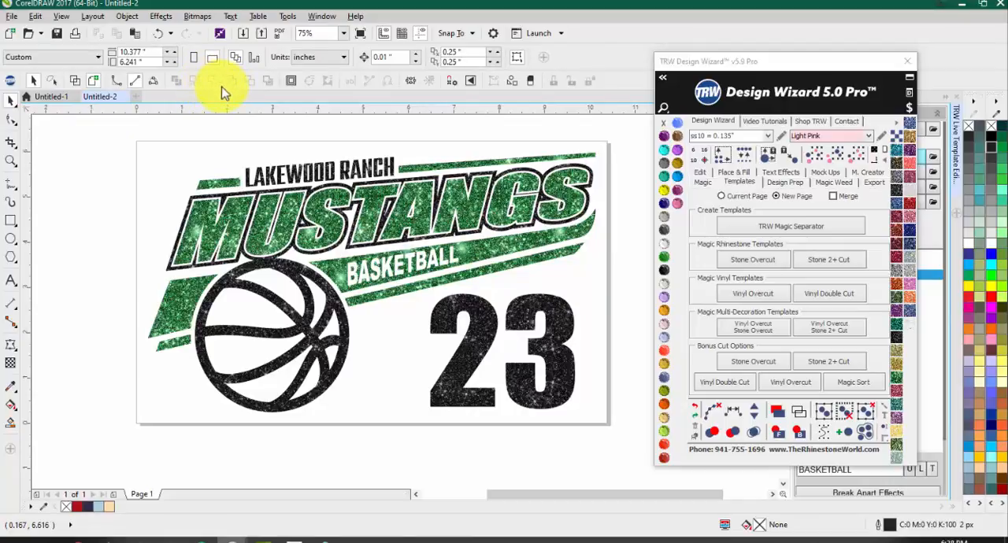
left_click(309, 317)
left_click(496, 248, "shift")
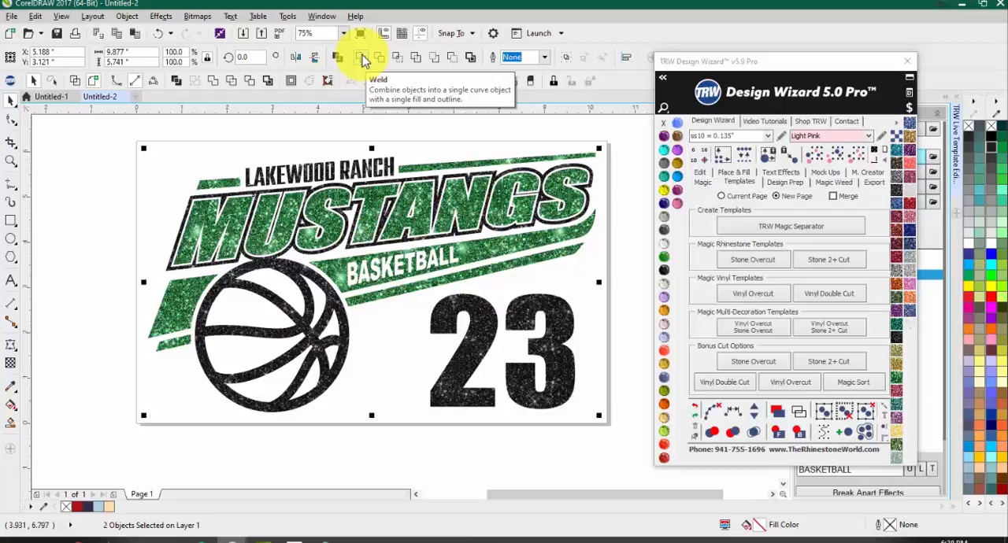
left_click(364, 61)
left_click(112, 255)
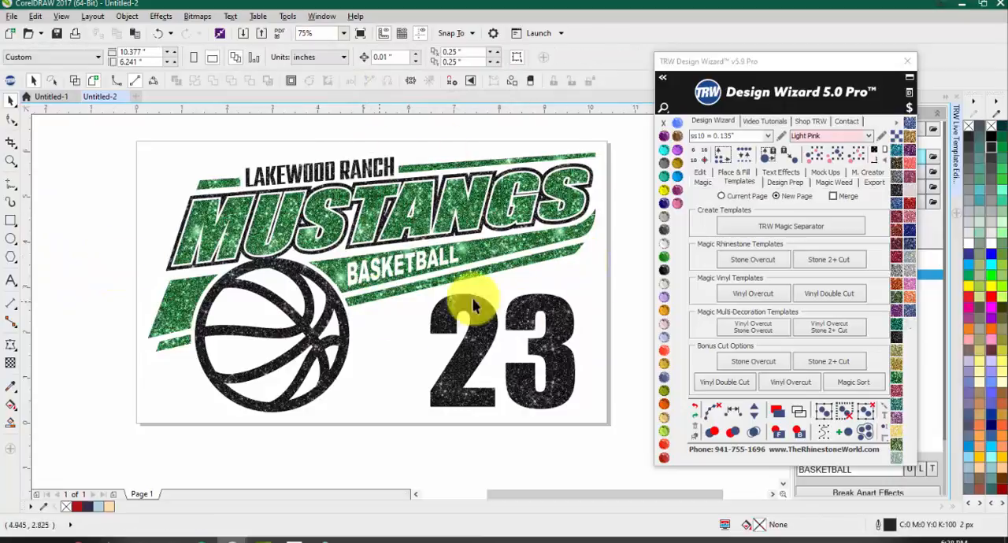
scroll(150, 203, "down", 1)
scroll(158, 204, "up", 1)
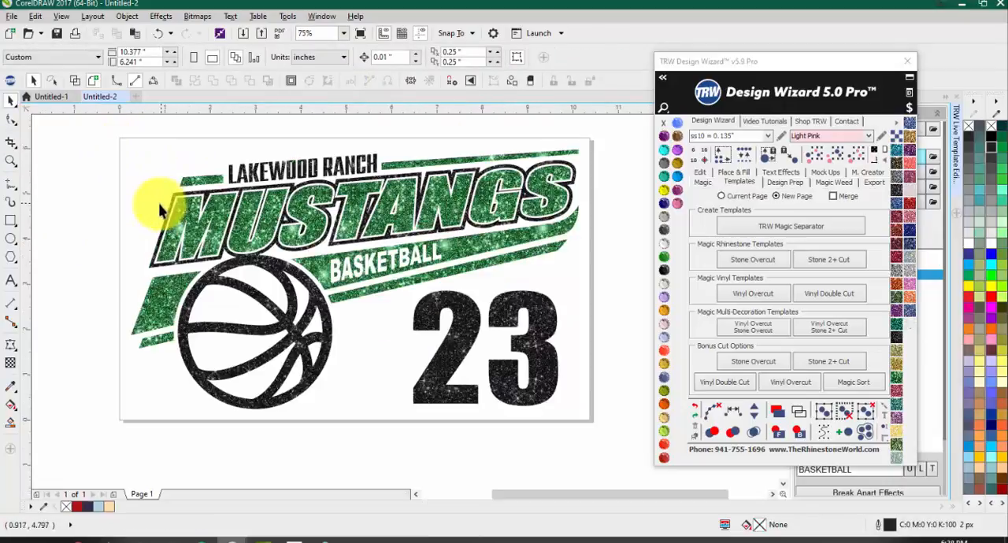
Step: Display the Design Wizard's mock-up options and move its window clear of the artwork, with the whole design in view
left_click(825, 173)
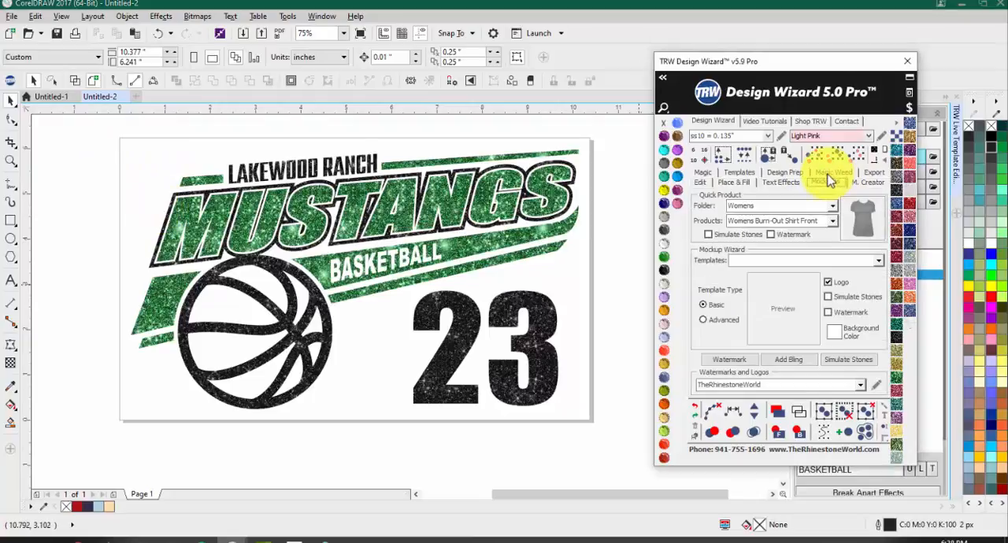
left_click_drag(866, 61, 921, 36)
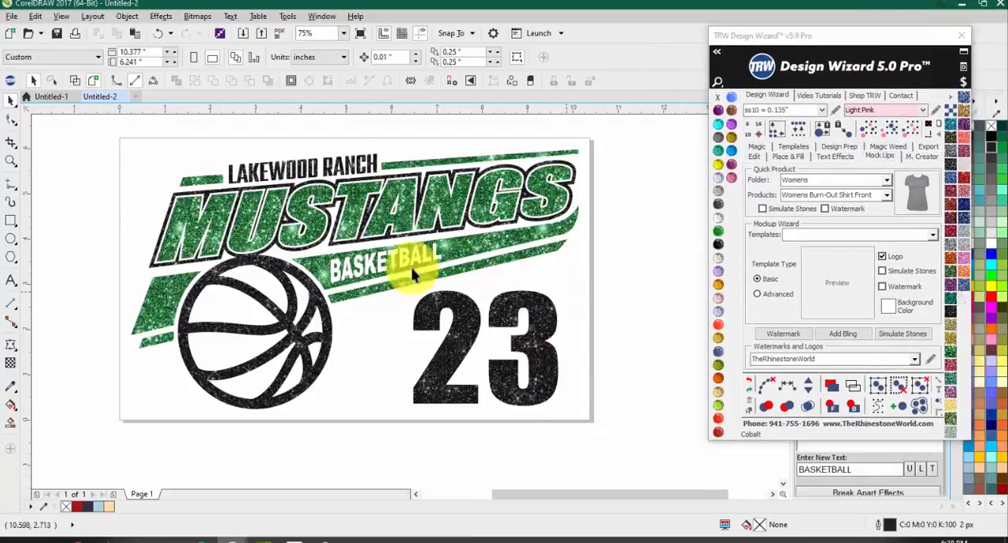
scroll(404, 267, "down", 1)
scroll(394, 264, "up", 1)
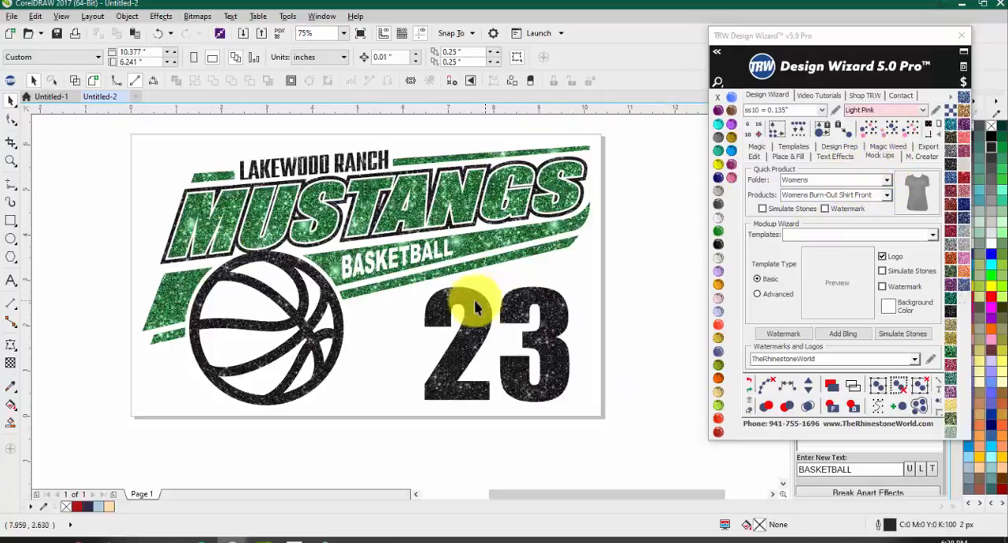
scroll(463, 299, "down", 1)
Step: Examine the quick products available in the TRW mock-up folder
left_click(886, 182)
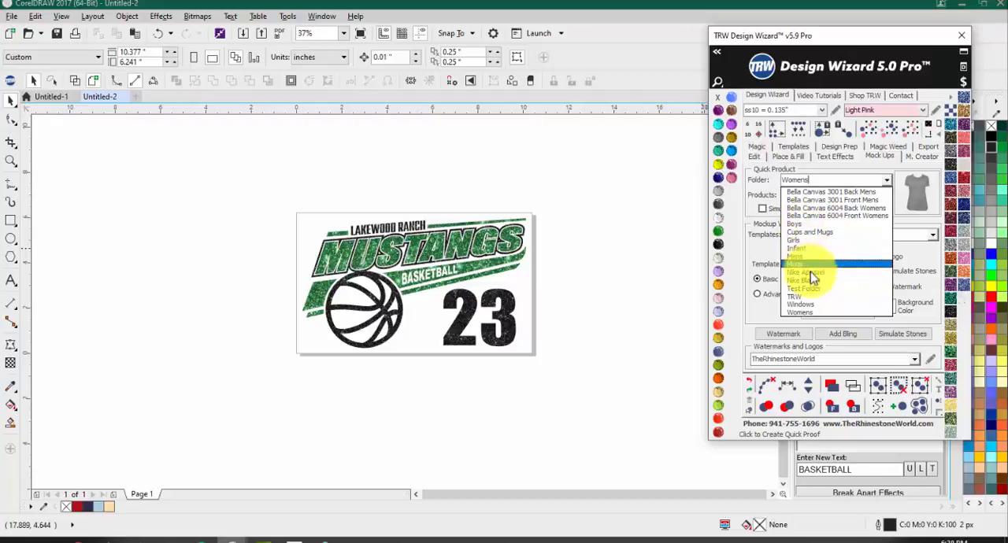
left_click(814, 304)
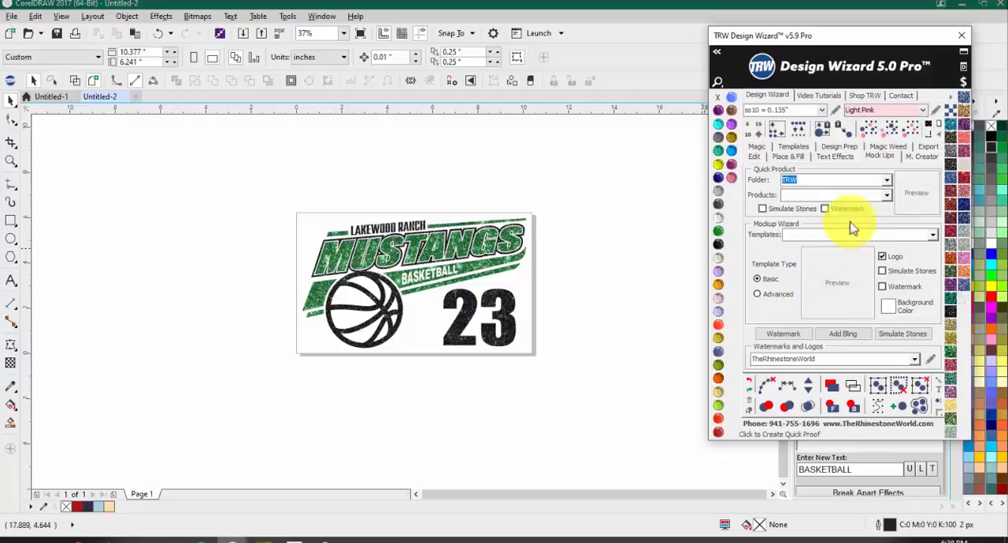
left_click(887, 195)
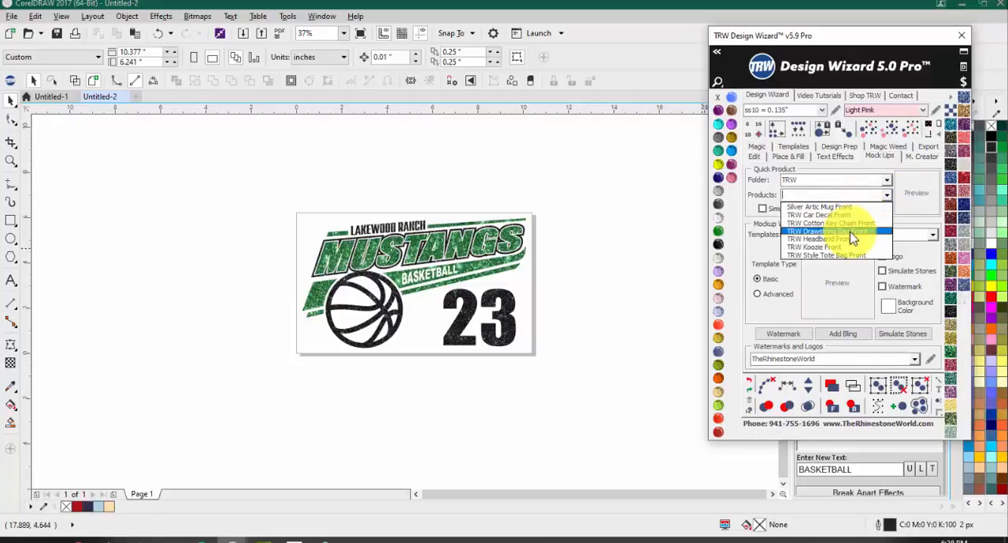
Step: Choose Womens Scoop-Neck Shirt Front from the Womens folder as the quick mock-up product
left_click(887, 181)
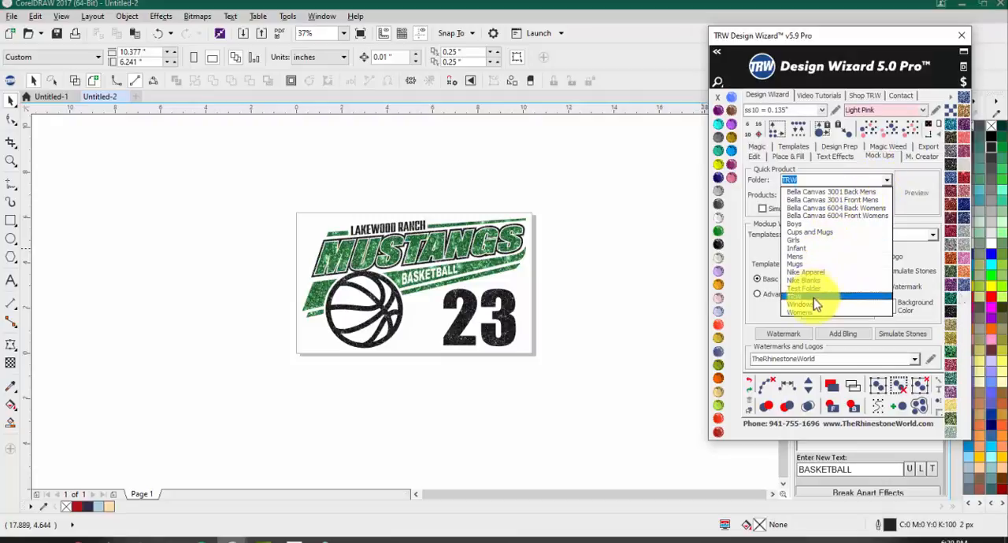
left_click(813, 314)
left_click(886, 197)
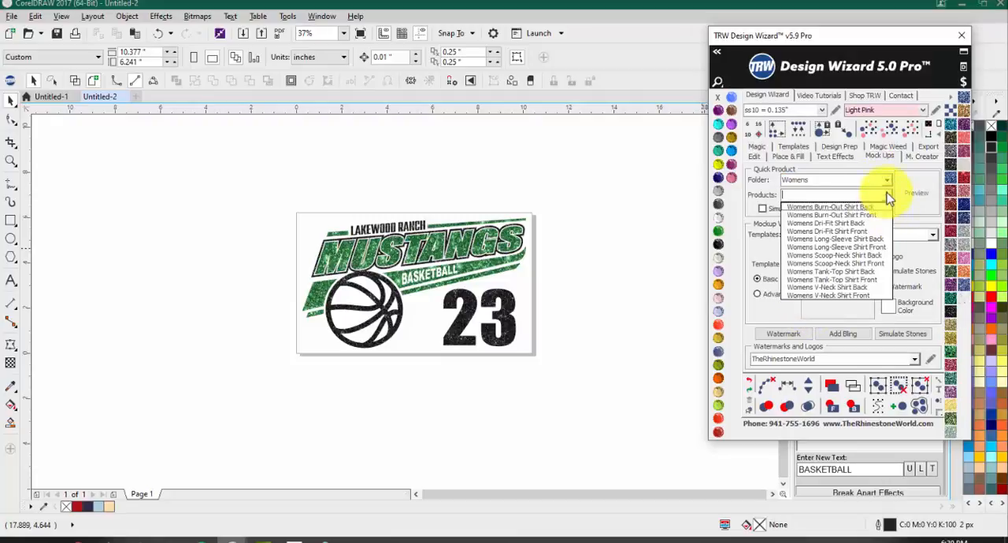
left_click(841, 266)
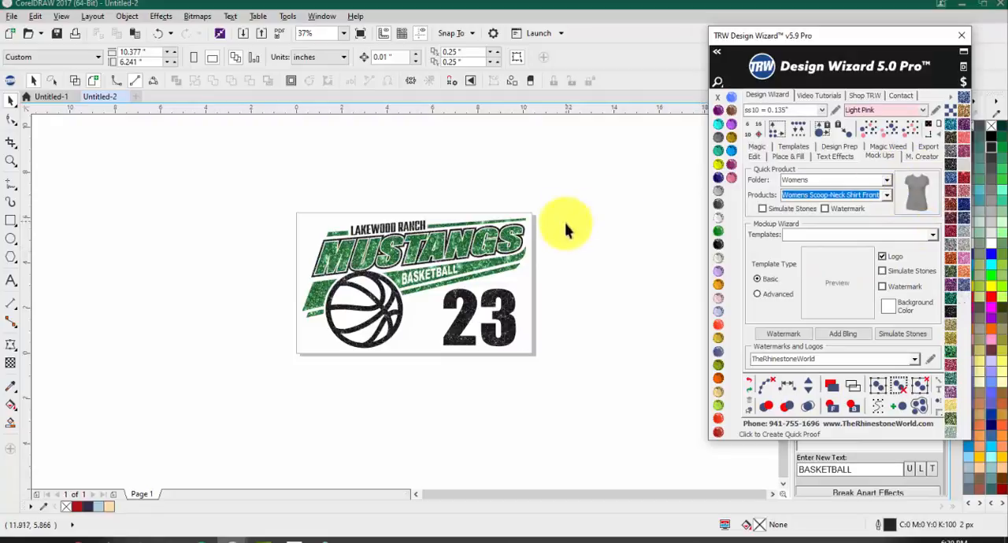
Step: Select the whole Mustangs design and scale it down proportionally to about 4.32 by 2.51 inches
left_click_drag(576, 191, 244, 385)
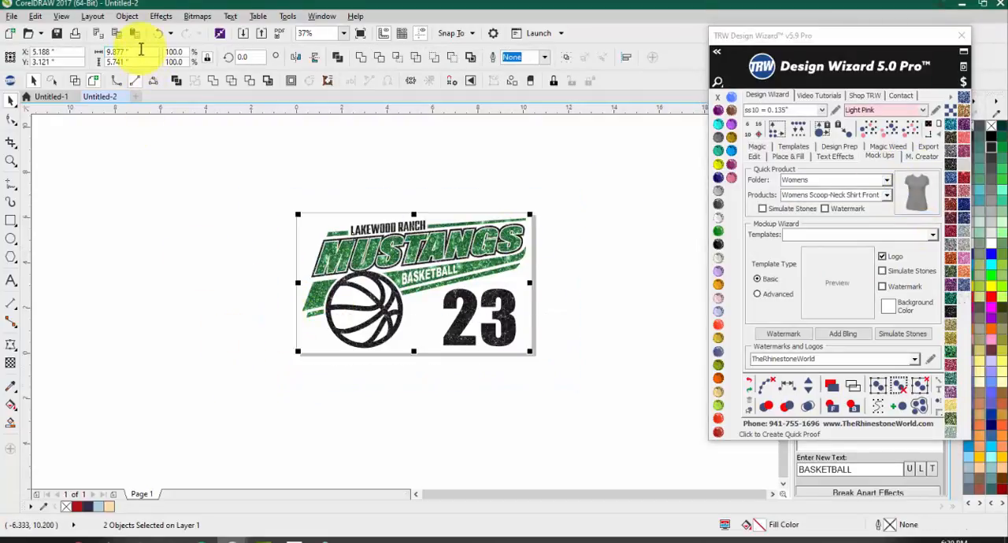
left_click(104, 51)
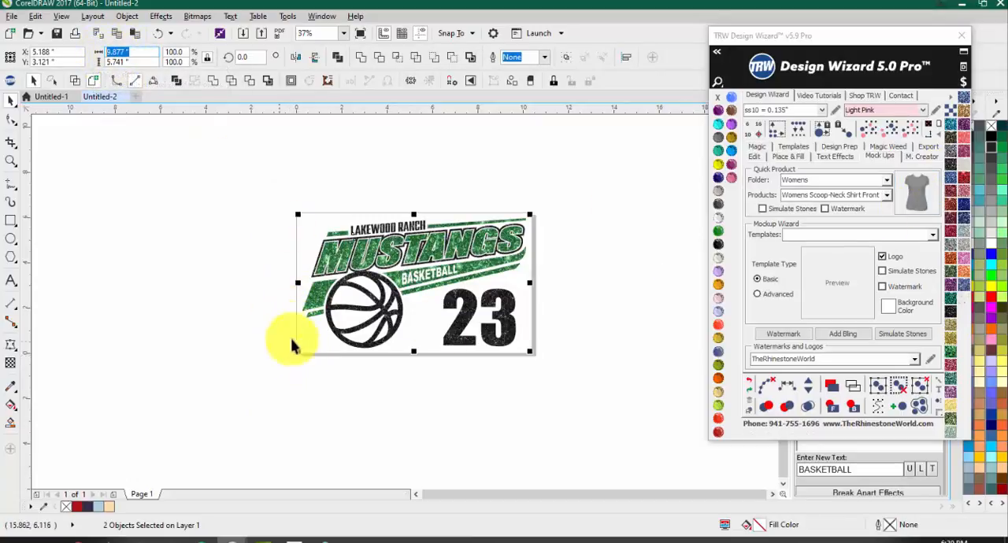
left_click_drag(299, 353, 424, 281)
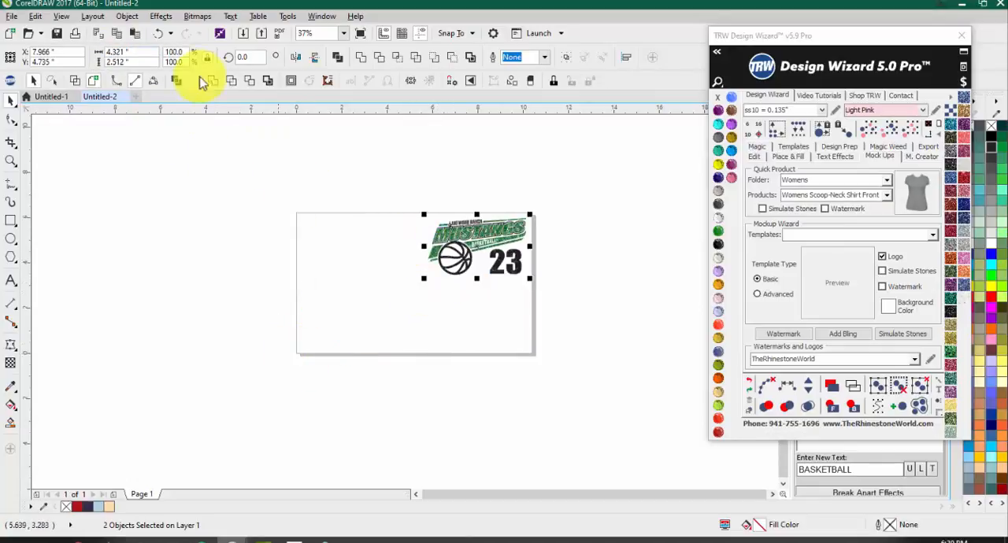
Step: Create a scoop-neck shirt mock-up from the design, then delete the artwork placed on the shirt
left_click(921, 196)
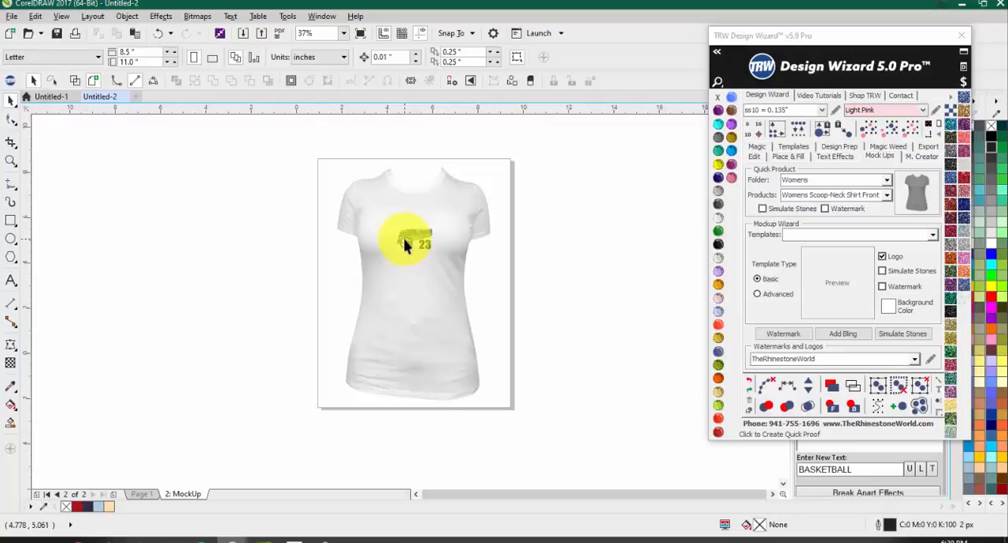
left_click_drag(292, 274, 536, 214)
key("Delete")
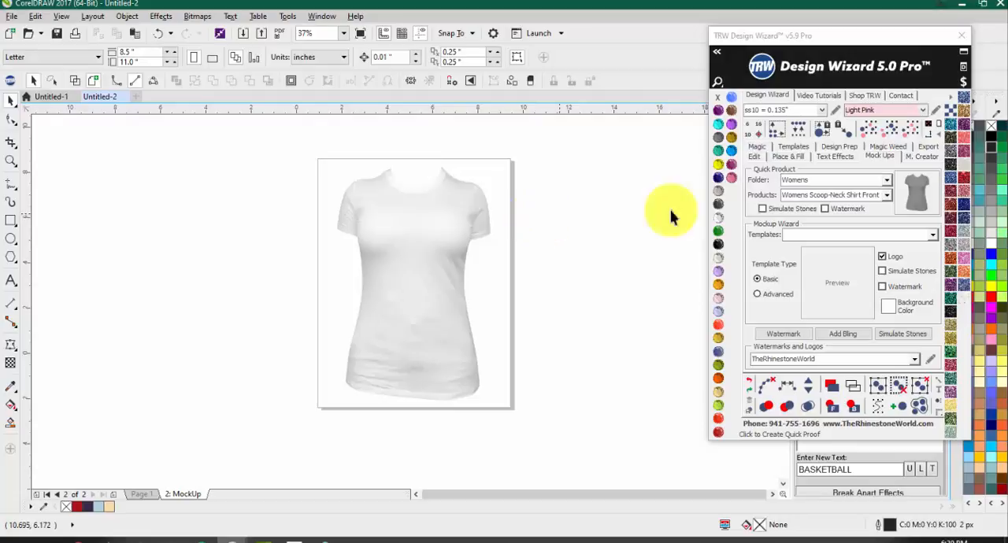
Step: Examine the mock-up creator's options and the list of quick product folders, leaving the chosen product as it is
left_click(921, 156)
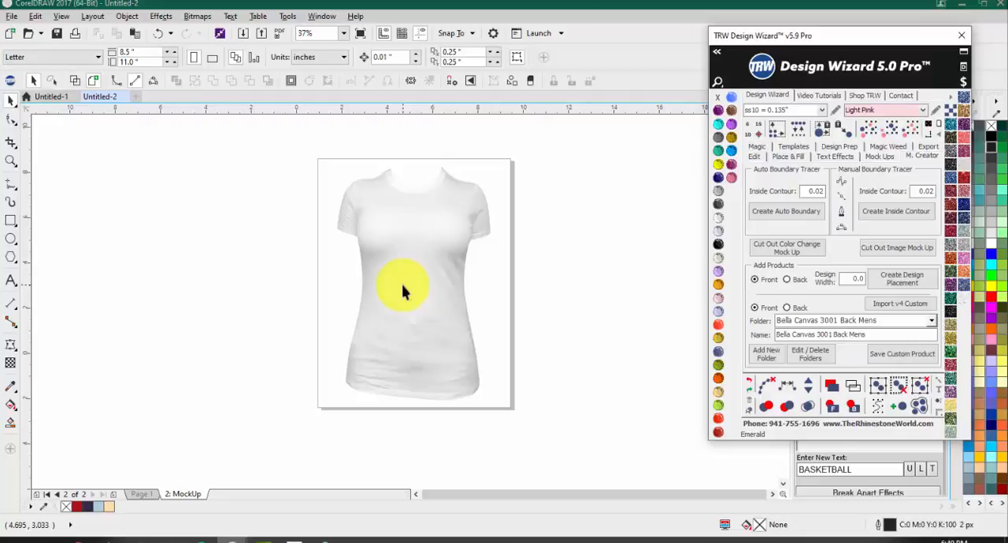
left_click(879, 156)
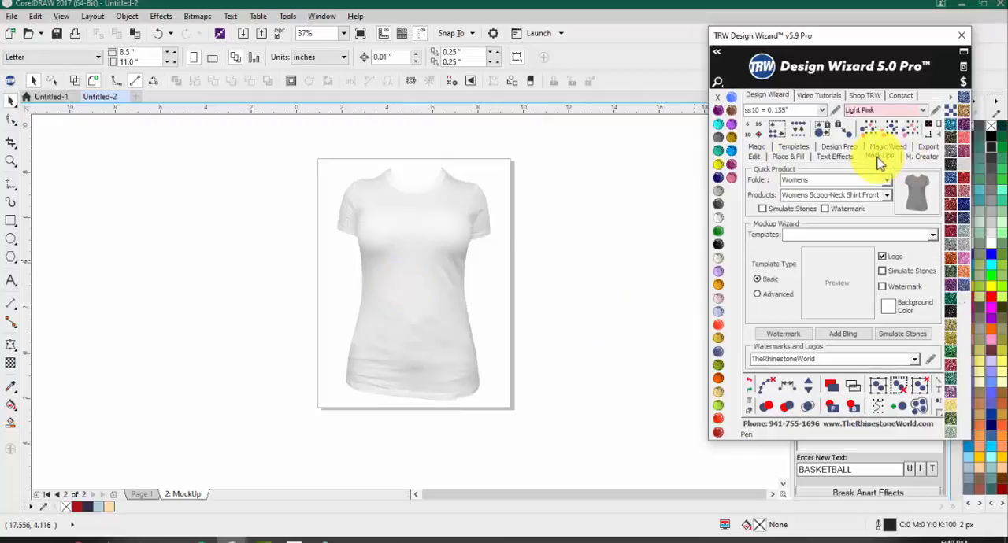
left_click(885, 179)
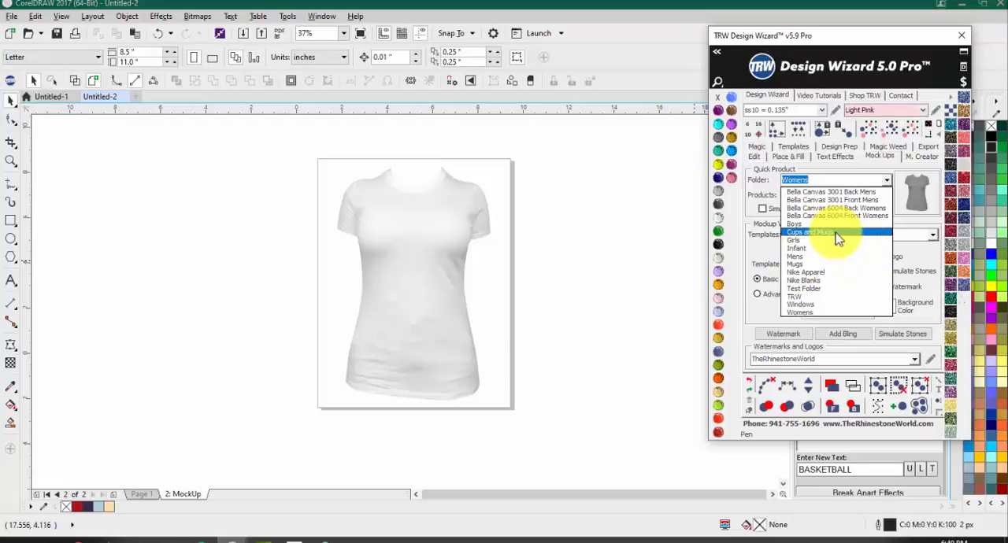
left_click(650, 210)
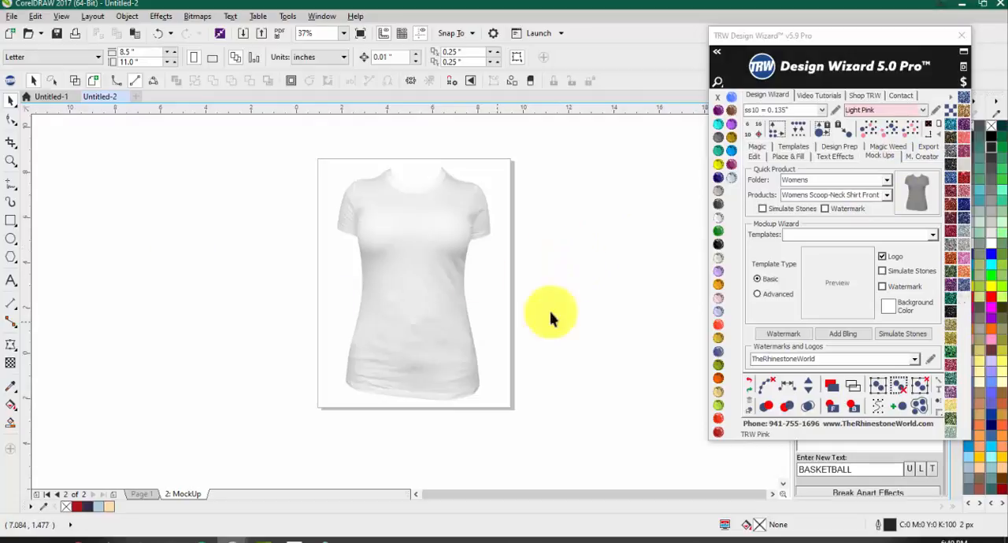
left_click(886, 180)
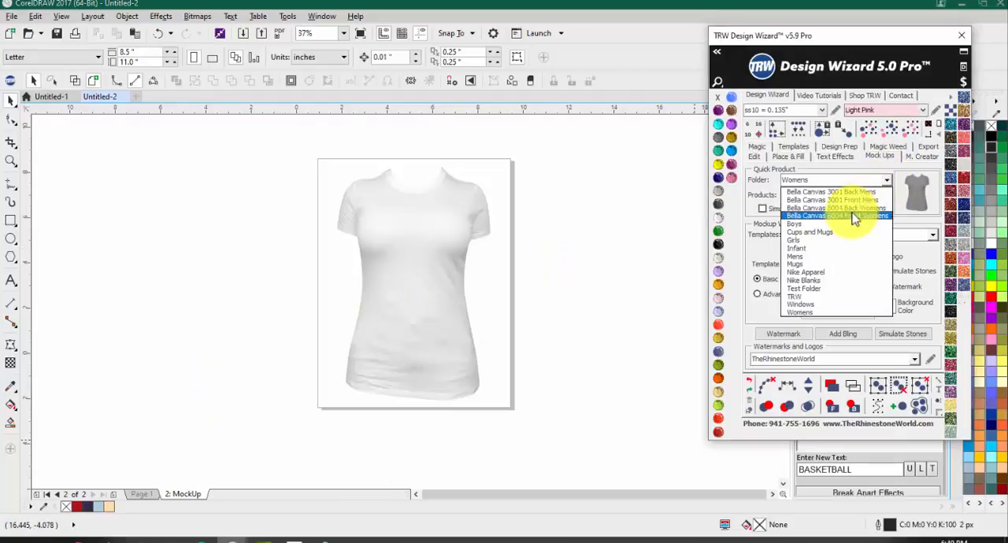
left_click(568, 295)
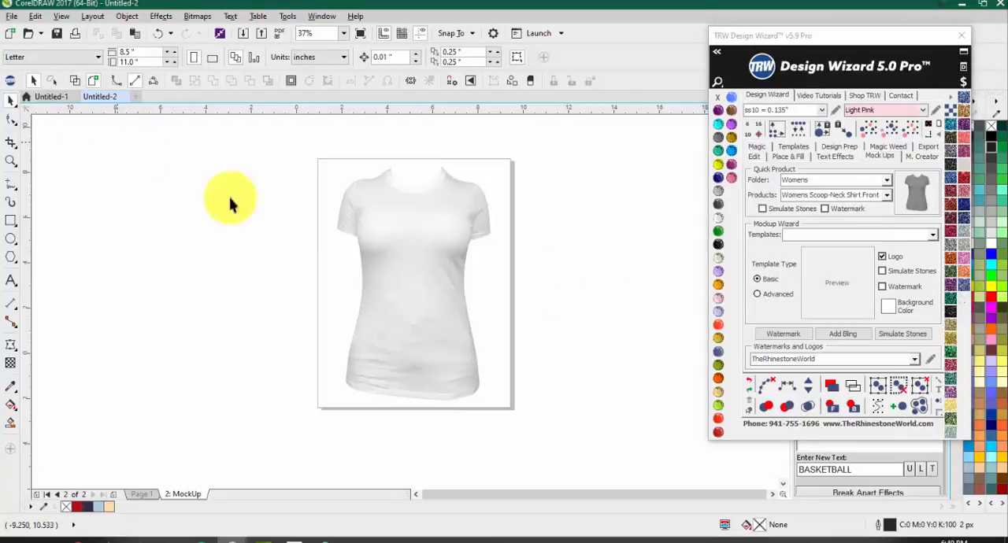
Step: Delete the MockUp page from the document
right_click(196, 496)
left_click(233, 468)
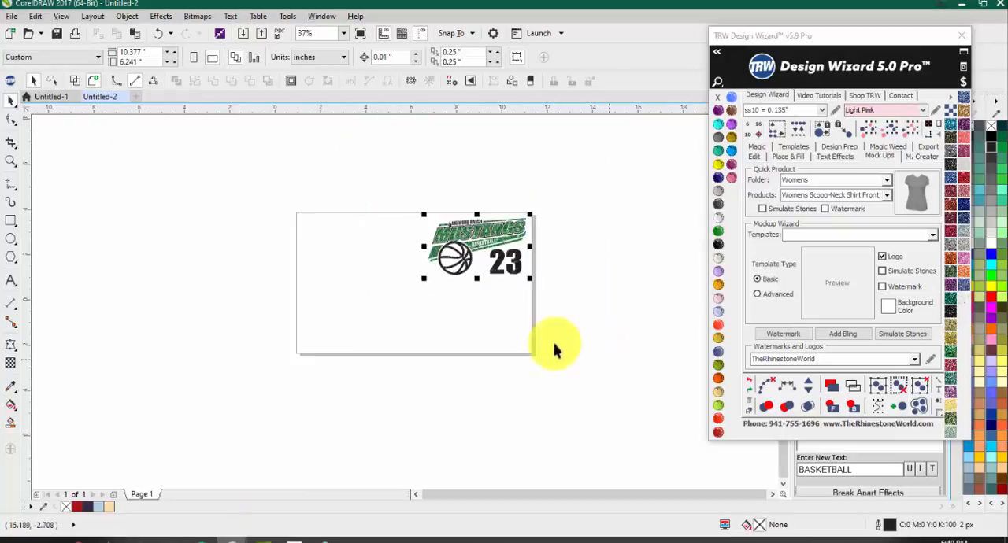
Step: Enlarge the Mustangs design proportionally to about 10.13 by 5.89 inches and create a women's scoop-neck shirt front mock-up from it
left_click_drag(425, 279, 291, 363)
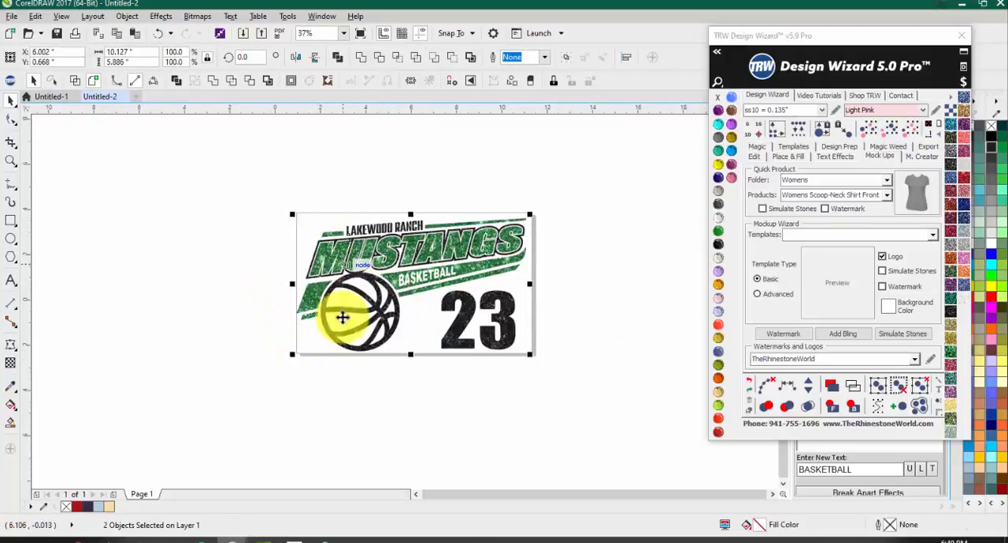
left_click(921, 192)
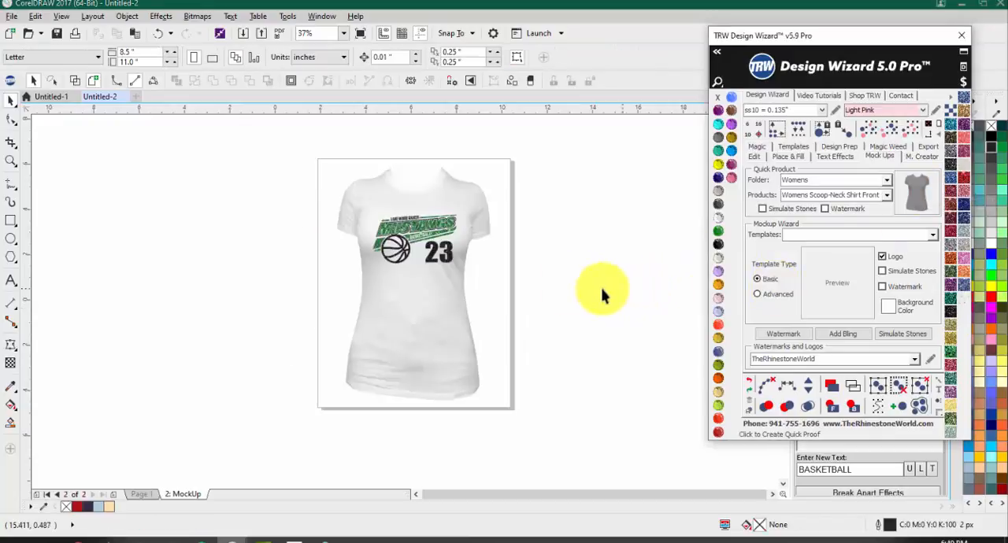
scroll(411, 214, "up", 1)
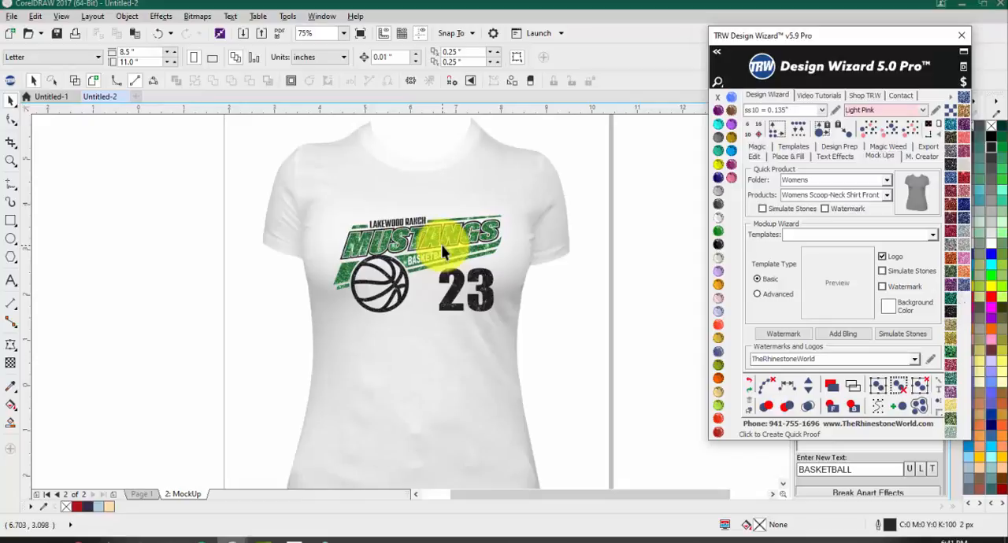
scroll(441, 244, "down", 2)
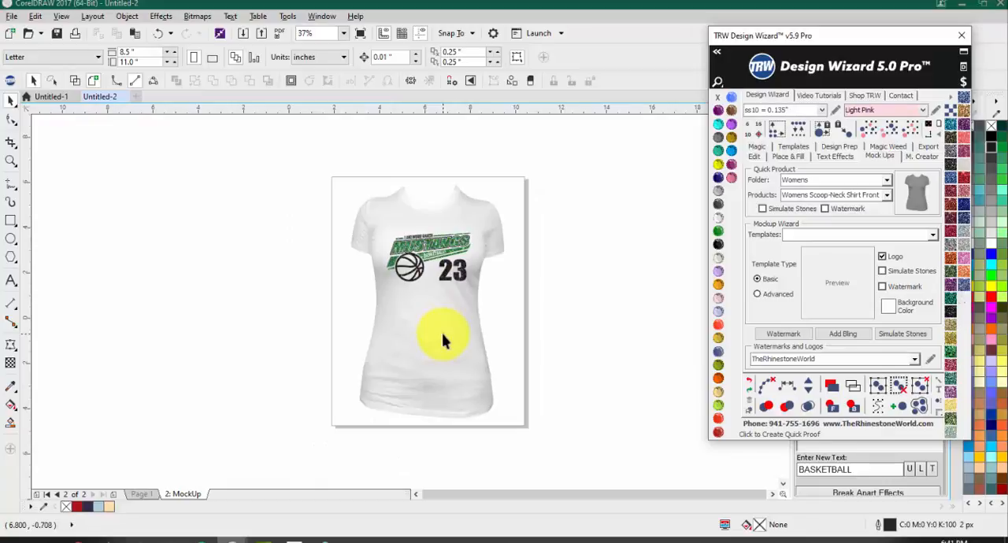
Step: Select the shirt on the mock-up page and try rhinestone colours on it, including Tanzanite and Jet Black
left_click(438, 267)
scroll(436, 276, "up", 2)
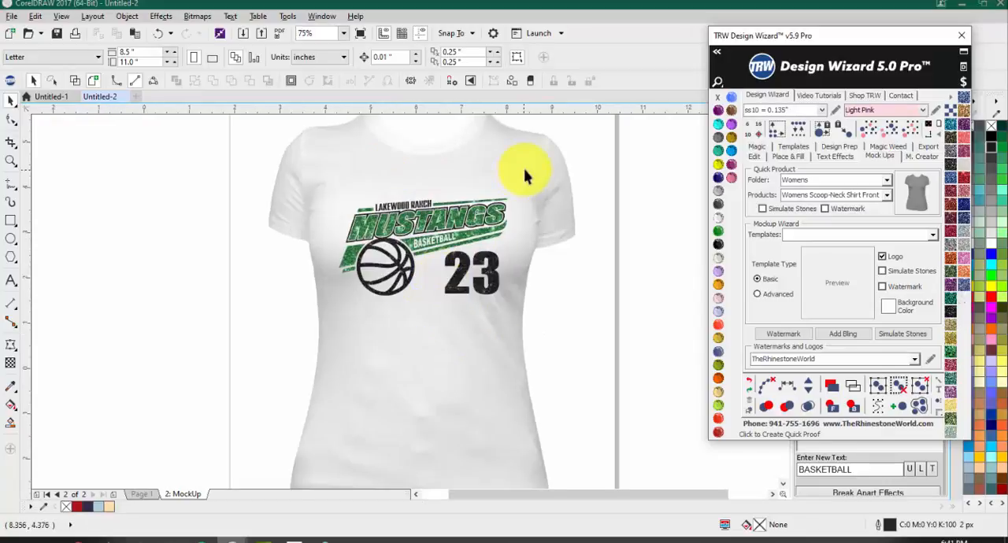
scroll(519, 240, "down", 1)
scroll(508, 207, "up", 1)
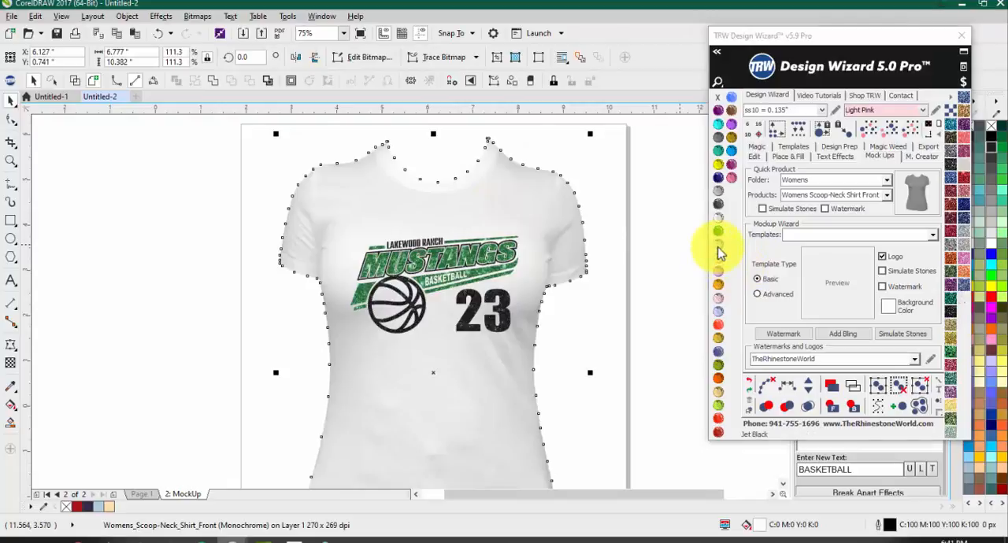
left_click(718, 204)
left_click(717, 163)
left_click(731, 137)
left_click(731, 124)
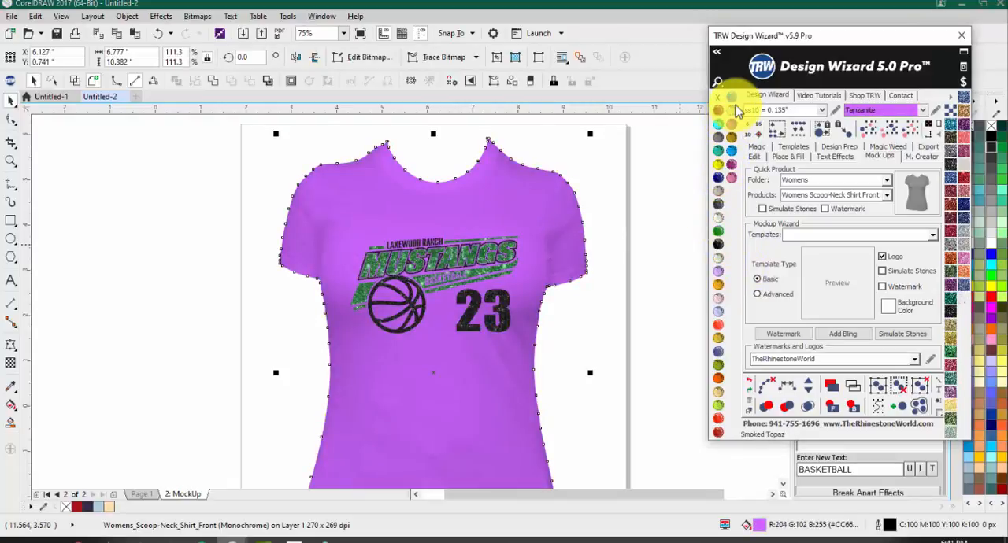
left_click(714, 245)
scroll(496, 291, "down", 1)
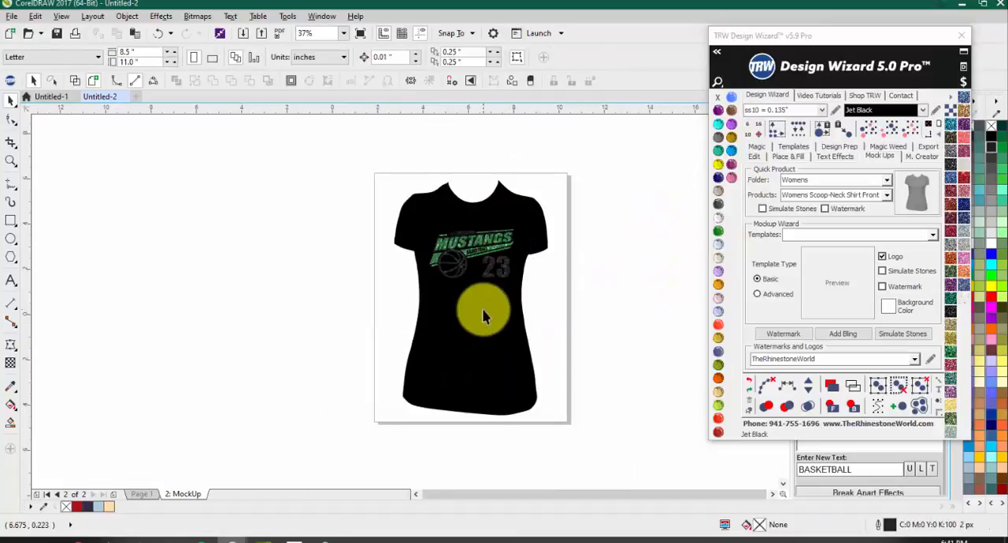
Step: Recolor the mock-up shirt with the Crystal colour and deselect it
left_click(714, 224)
left_click(576, 362)
scroll(453, 353, "up", 1)
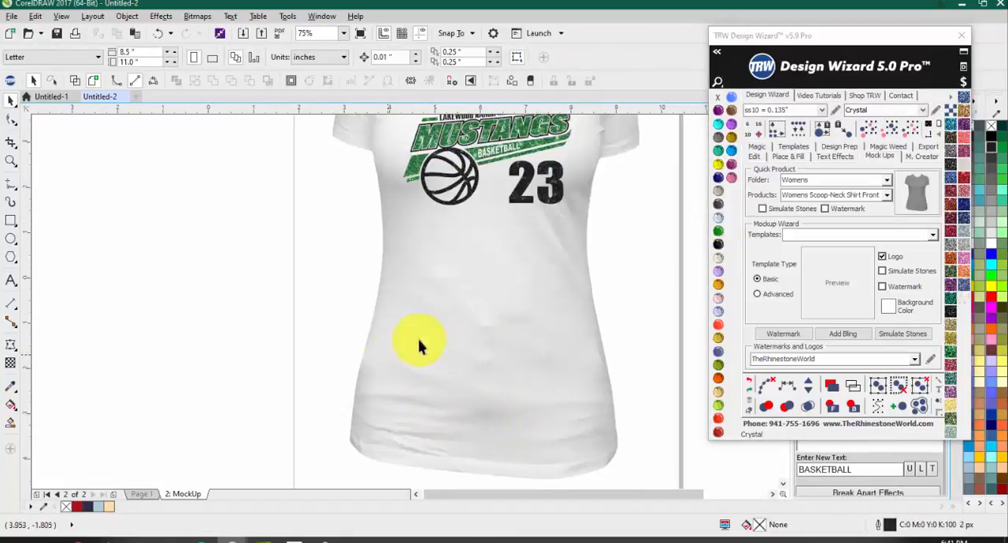
scroll(595, 272, "up", 1)
scroll(562, 254, "down", 1)
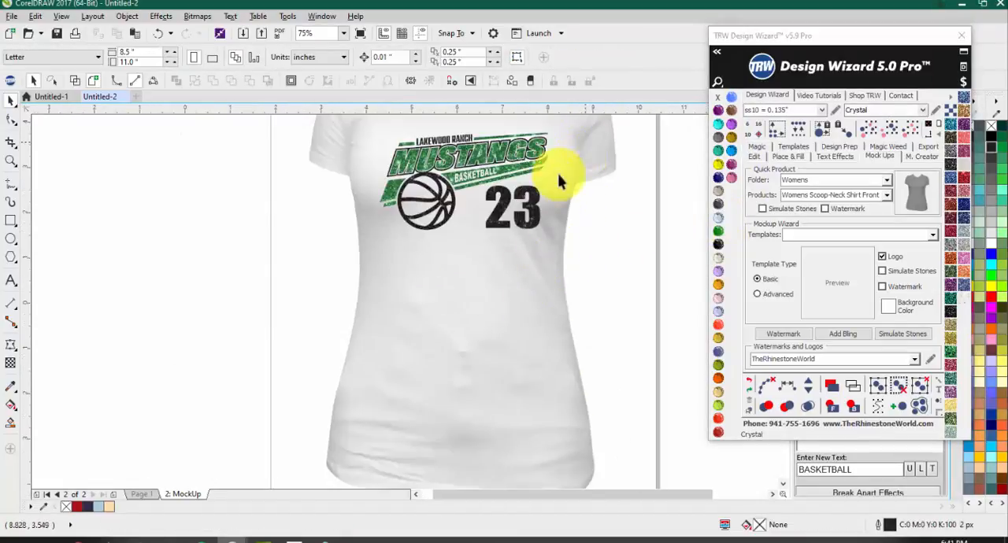
scroll(317, 205, "down", 1)
scroll(355, 145, "up", 1)
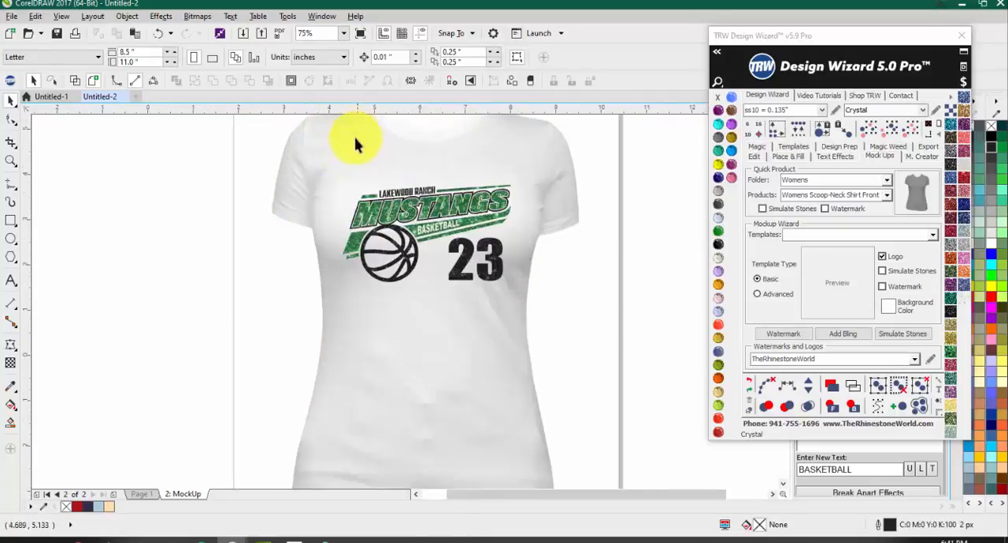
Step: Fill the mock-up shirt with Jet Black and set its outline colour to Crystal to bring out the fabric folds
left_click(337, 167)
left_click(718, 244)
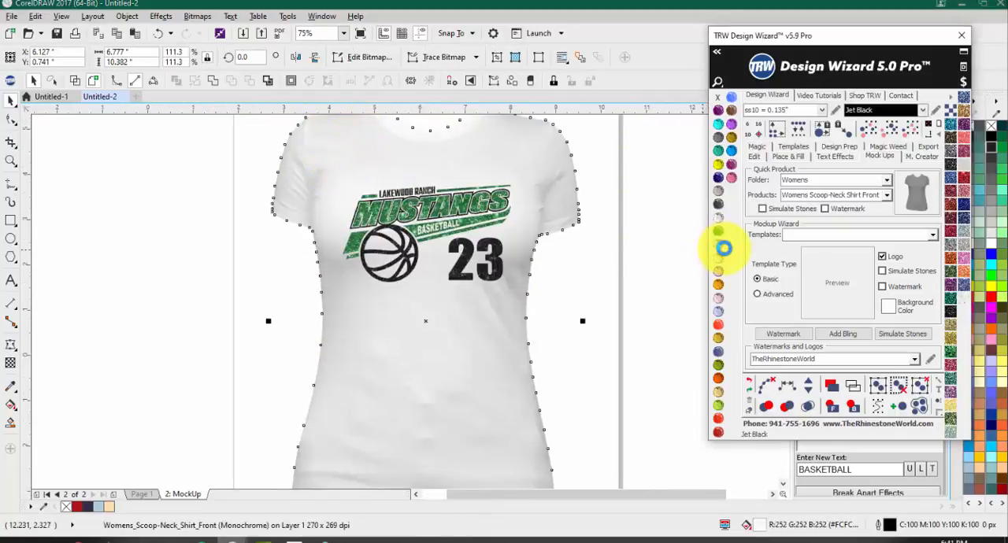
left_click(674, 300)
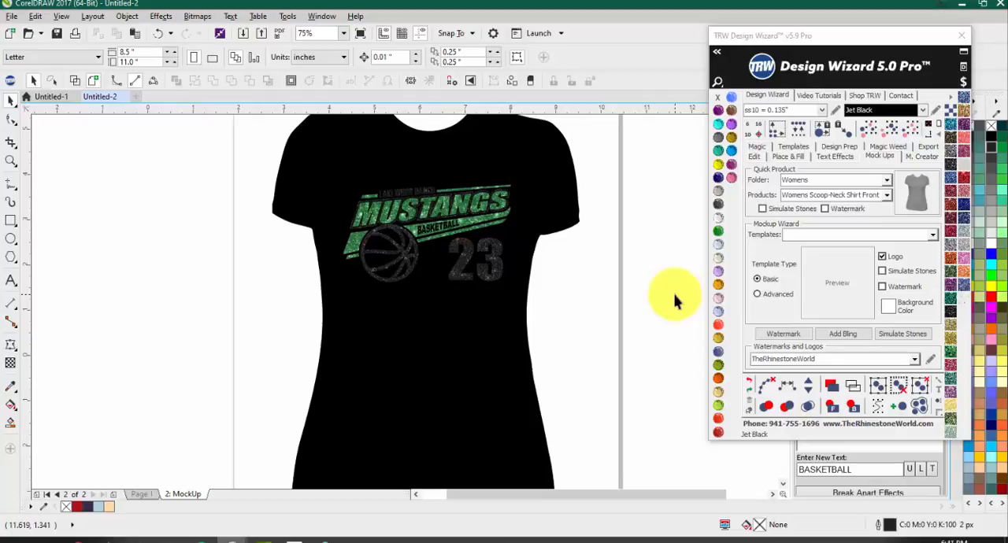
left_click(459, 360)
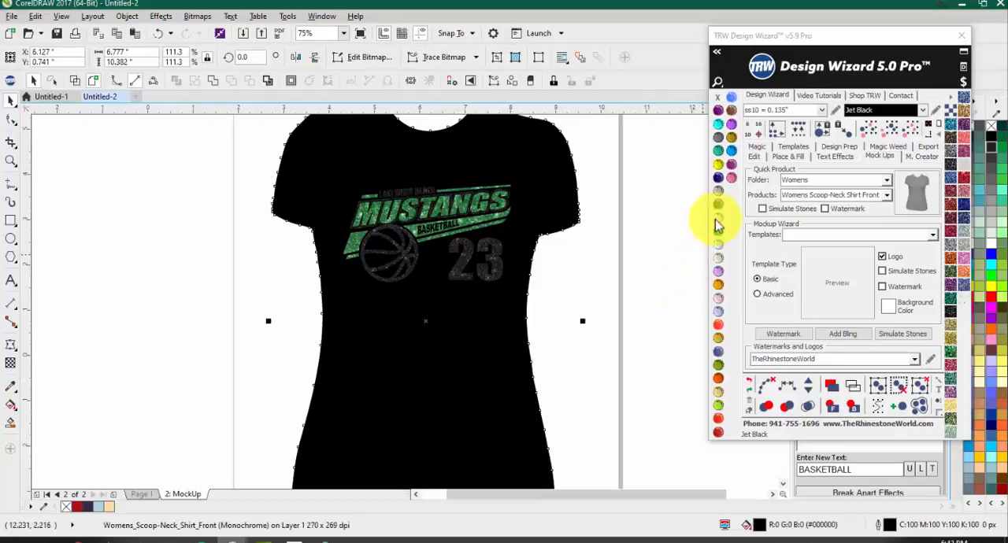
left_click(722, 250)
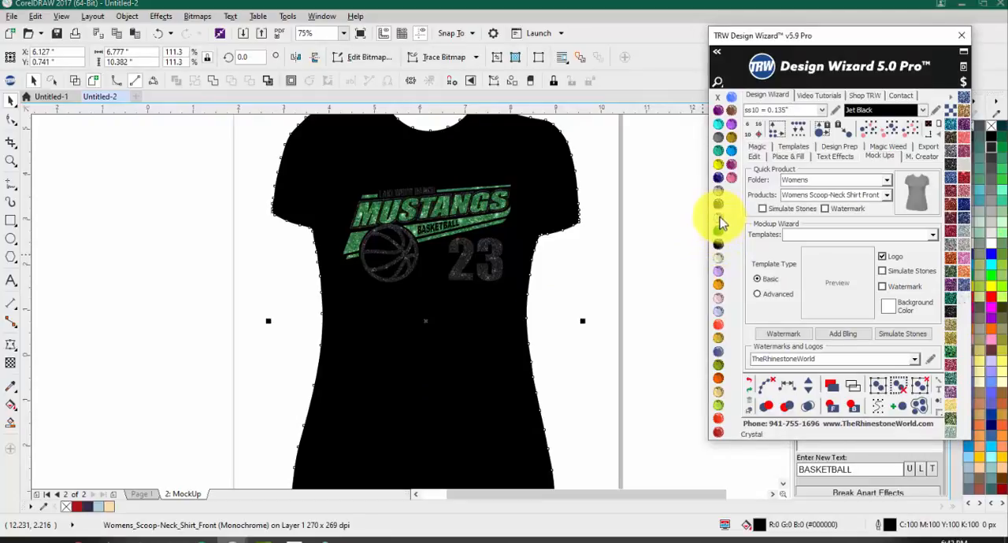
left_click(718, 223)
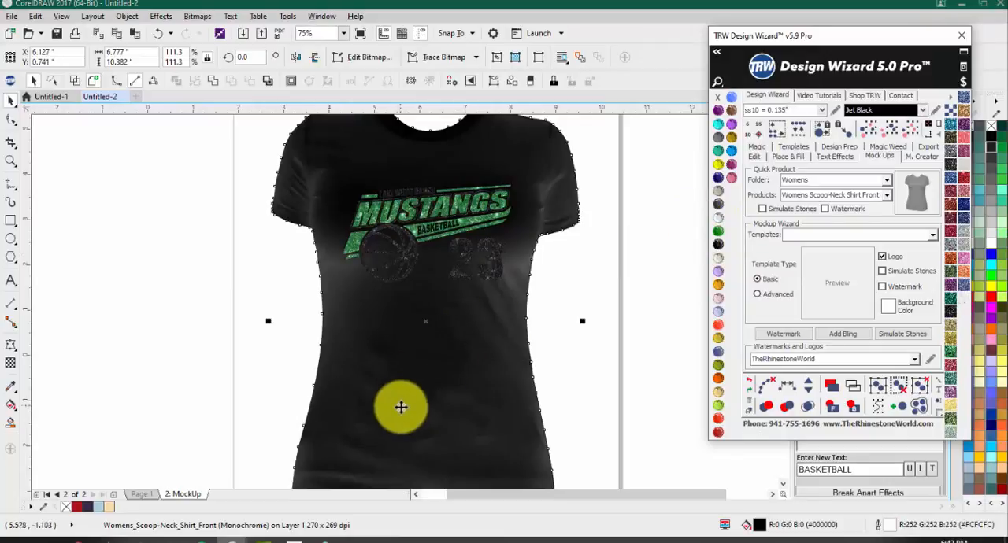
left_click(602, 198)
scroll(506, 253, "down", 1)
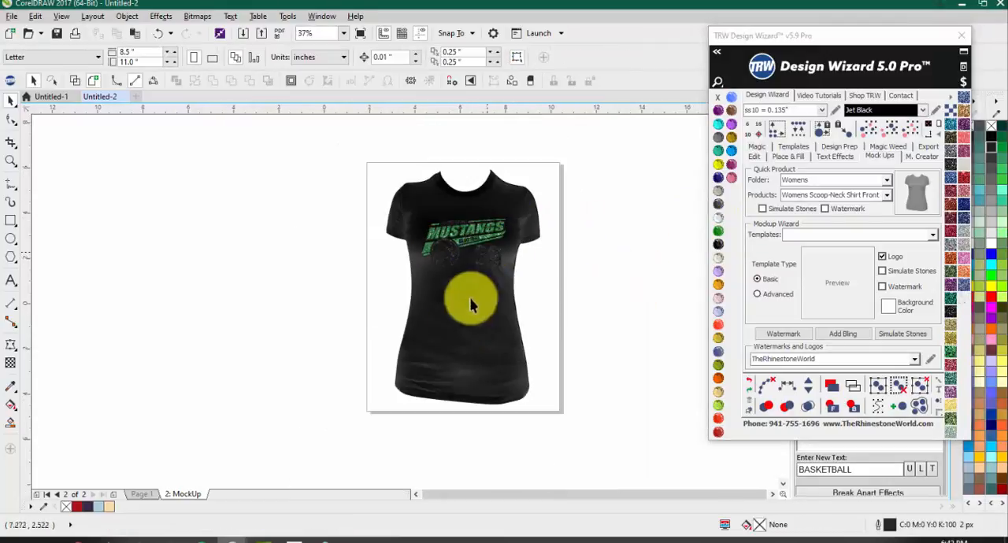
scroll(465, 347, "up", 1)
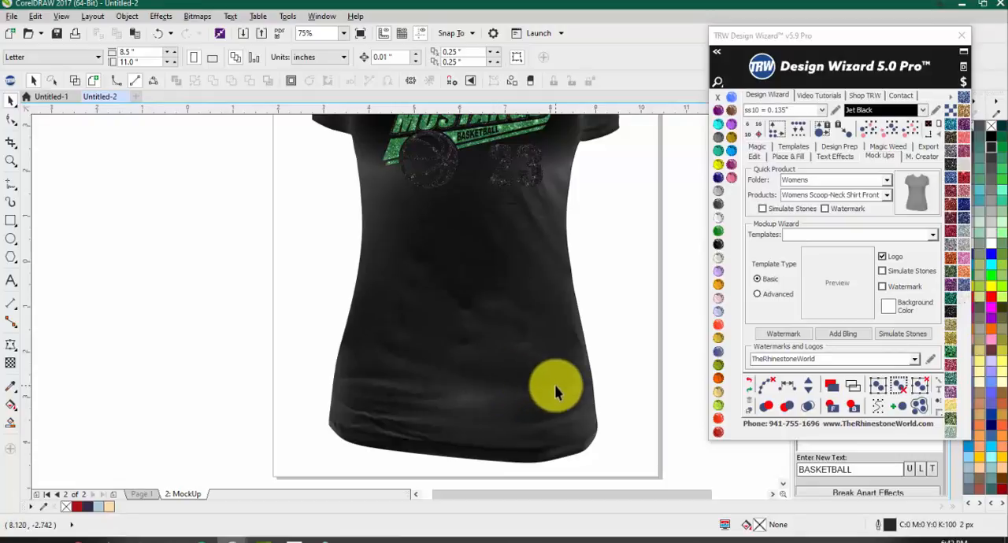
Step: Undo the Crystal outline colour and the Jet Black fill on the mock-up shirt
key("ctrl+z")
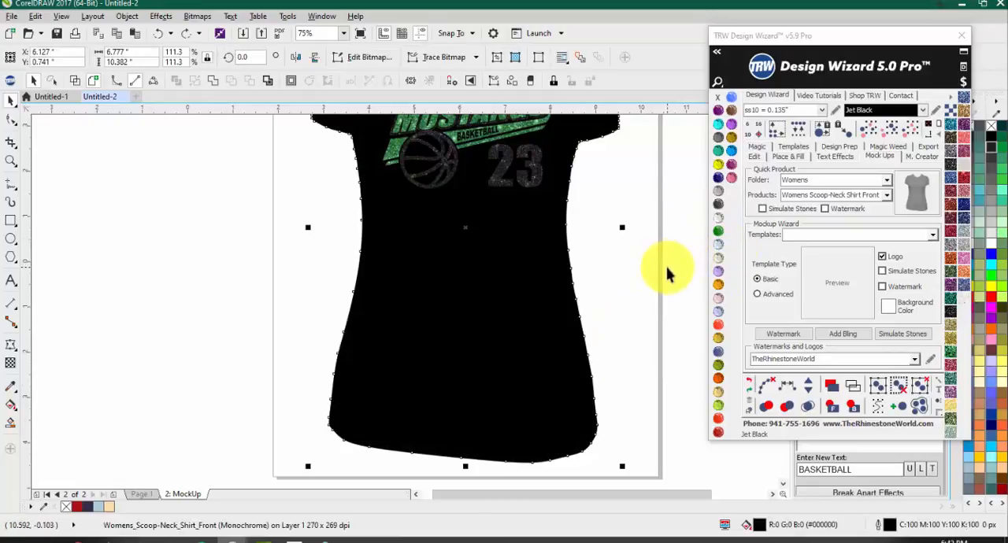
key("ctrl+shift+z")
scroll(589, 247, "down", 1)
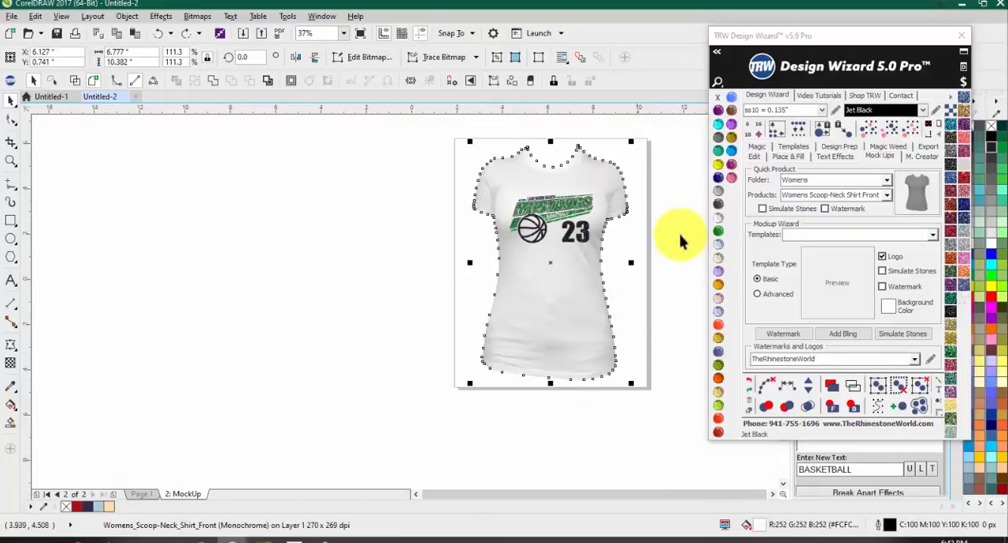
left_click(655, 263)
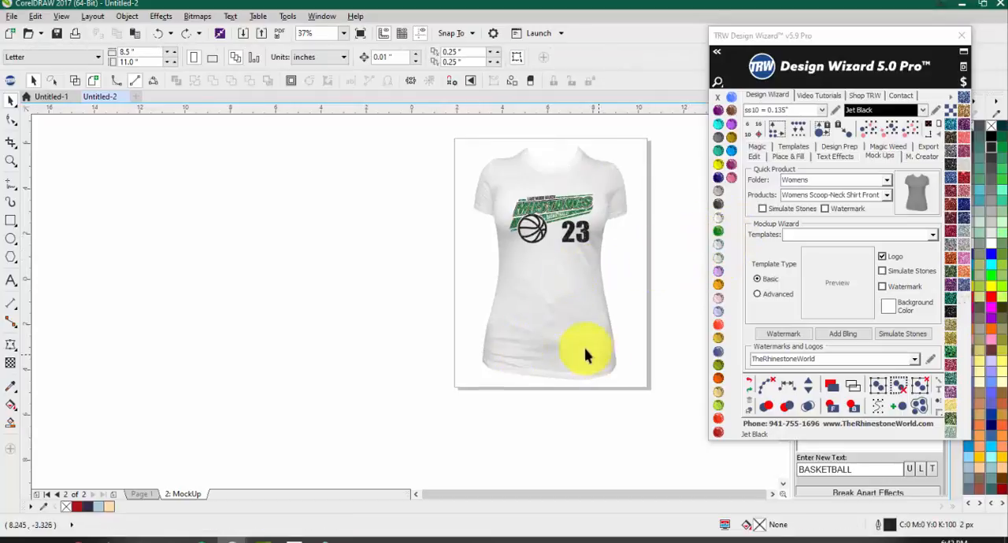
Step: Try a Crystal outline colour together with a light grey fill on the mock-up shirt
left_click(595, 323)
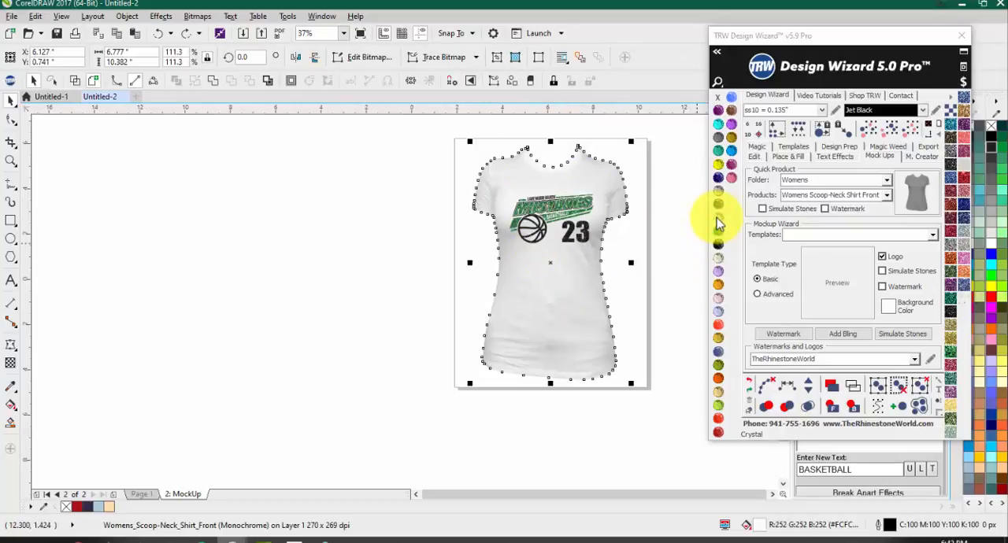
left_click(718, 223)
left_click(641, 317)
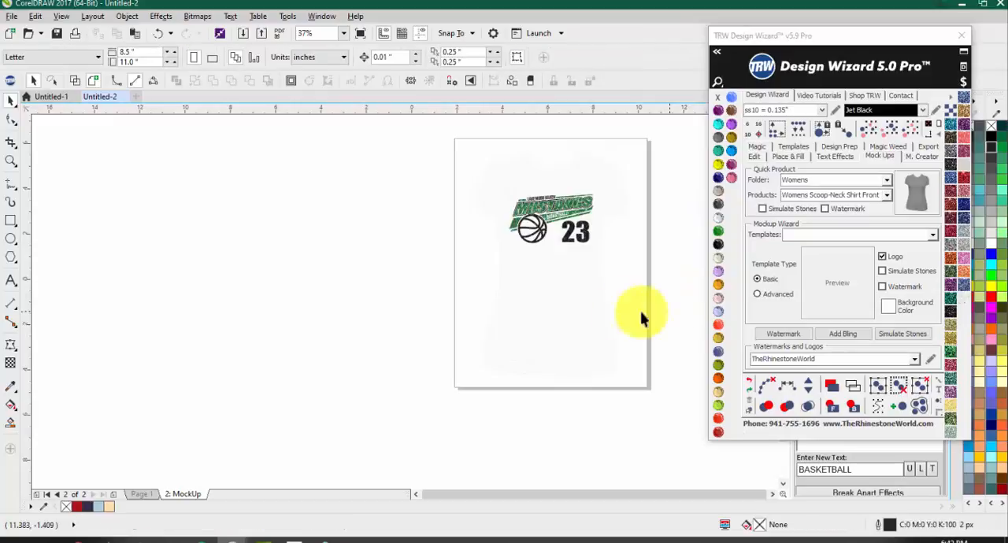
left_click(576, 320)
left_click(982, 228)
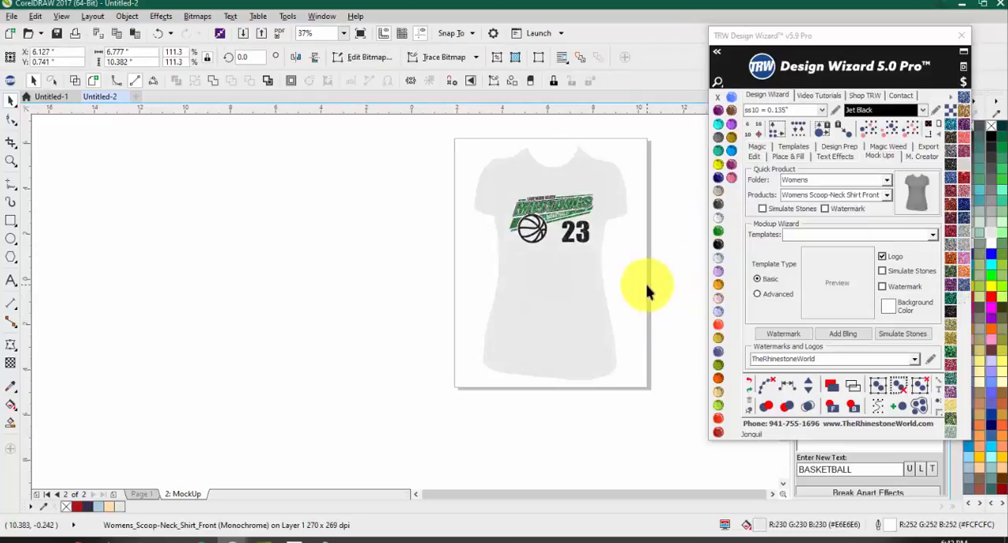
left_click(646, 291)
scroll(504, 176, "up", 1)
scroll(448, 198, "down", 1)
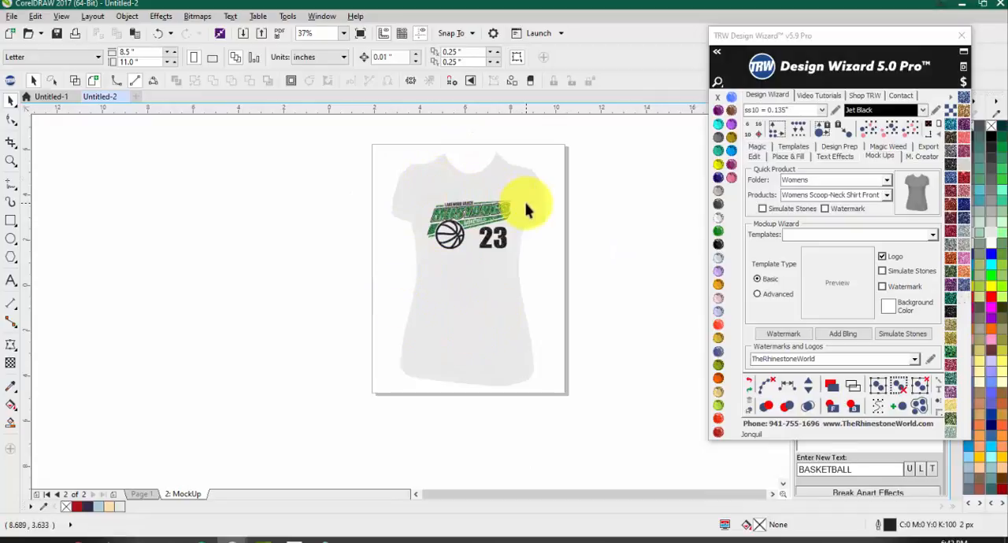
Step: Undo the light grey fill and the Crystal outline colour on the mock-up shirt
left_click(568, 268)
left_click(315, 243)
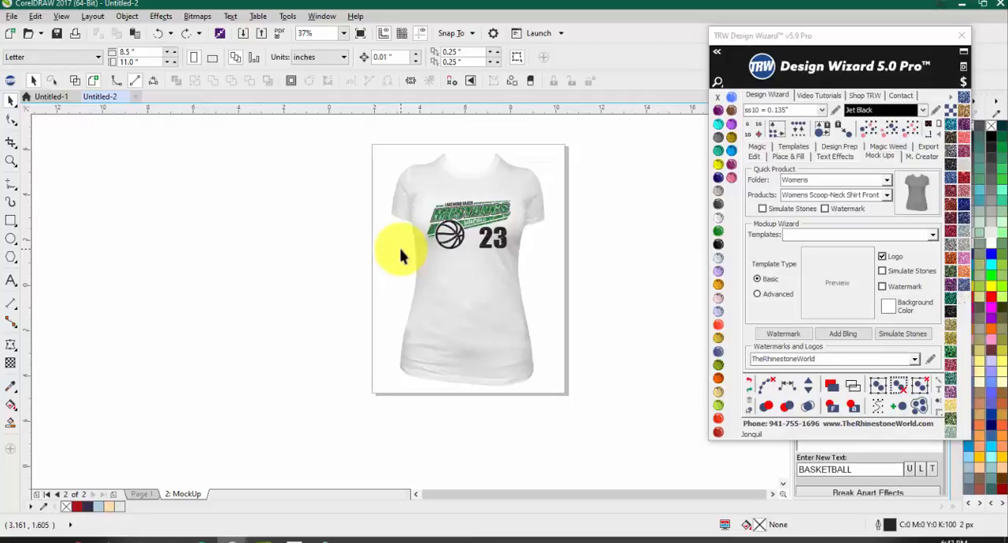
scroll(531, 211, "up", 2)
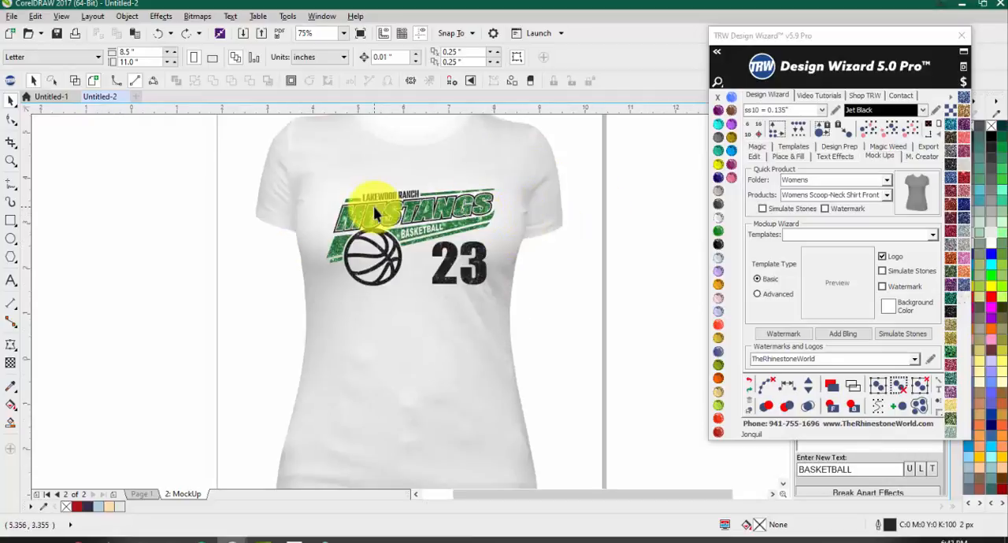
scroll(373, 207, "down", 2)
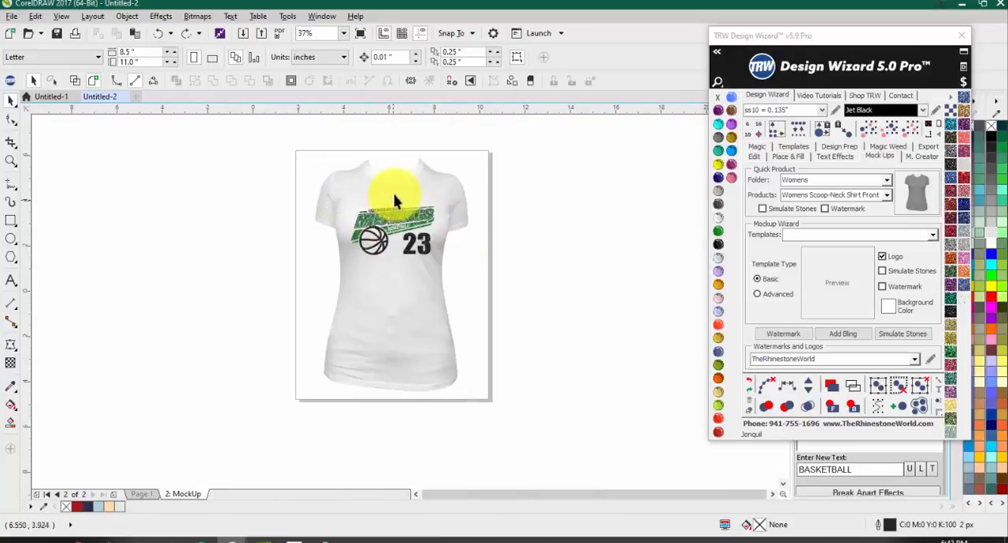
scroll(397, 211, "up", 2)
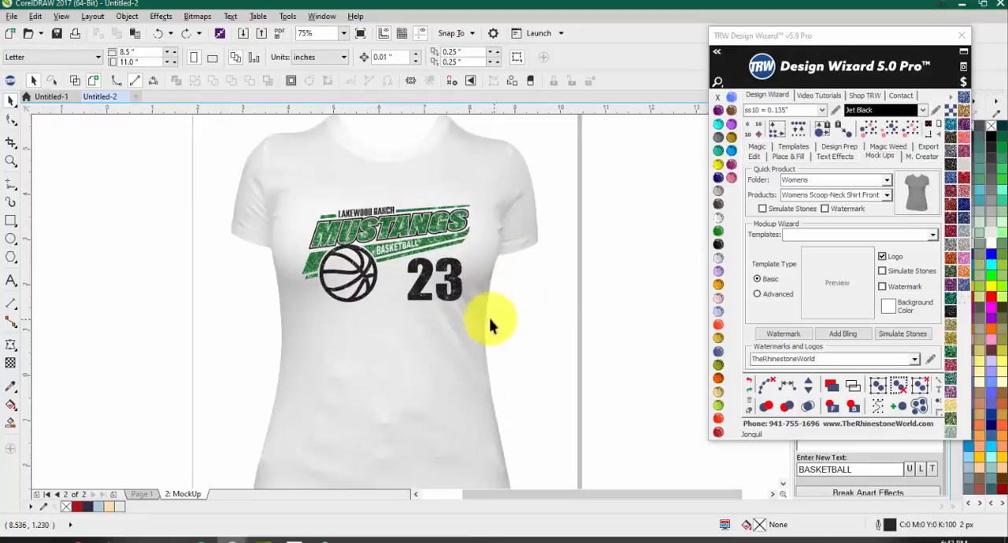
scroll(193, 167, "down", 2)
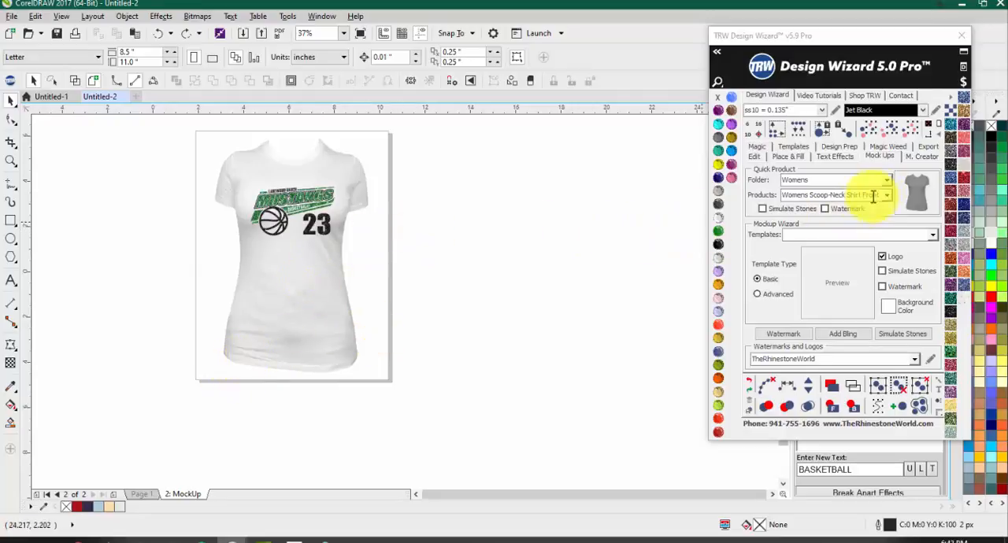
scroll(236, 178, "up", 2)
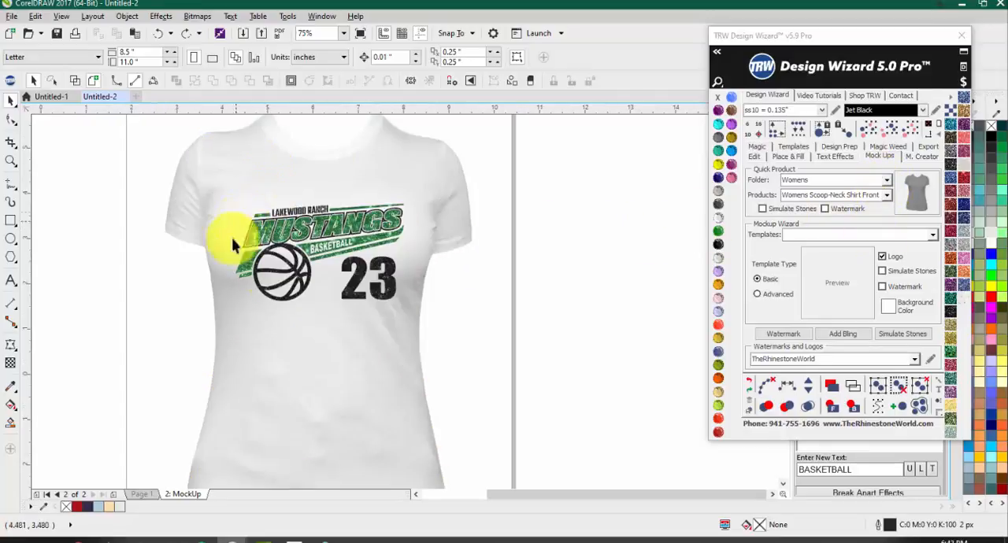
Step: Return to Page 1 with the original design and choose the Order Form 1 Product mock-up template
left_click(140, 494)
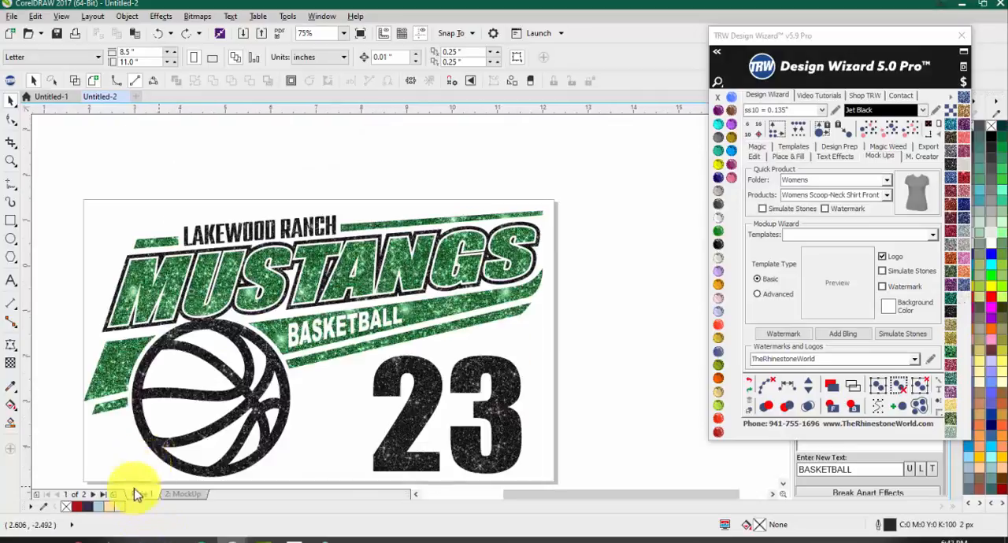
scroll(173, 273, "down", 2)
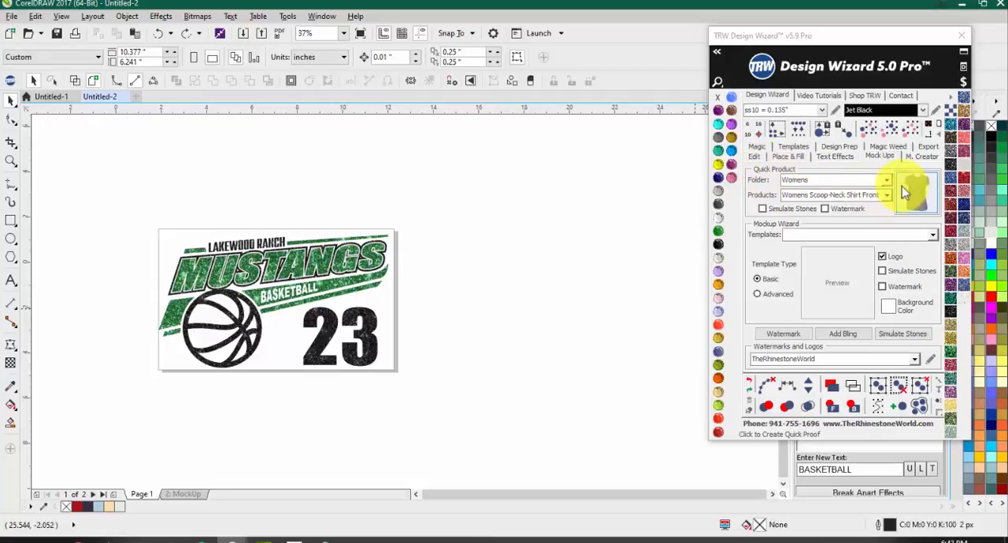
left_click(933, 233)
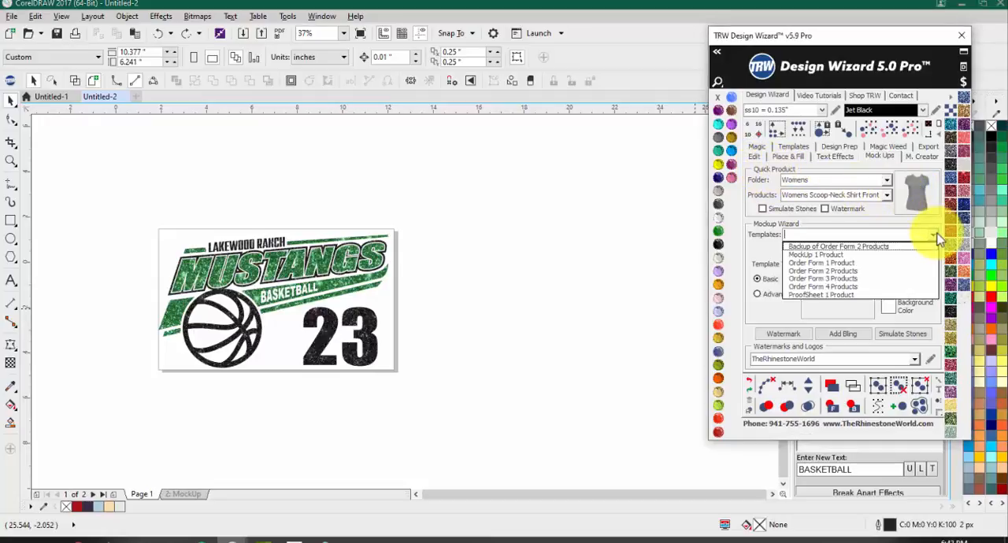
left_click(907, 265)
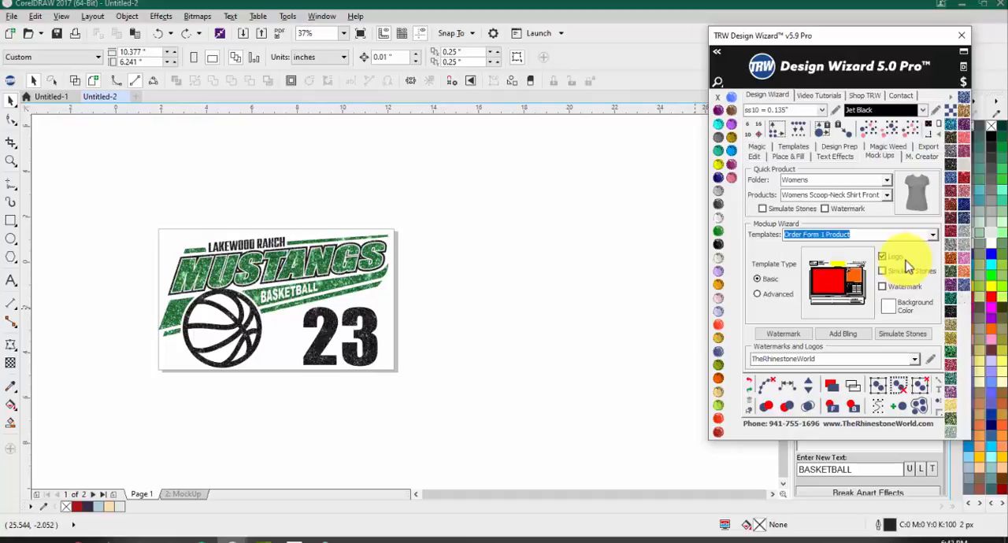
Step: Set the mock-up template type to Advanced and launch the Order Form 1 Product mock-up
left_click(529, 315)
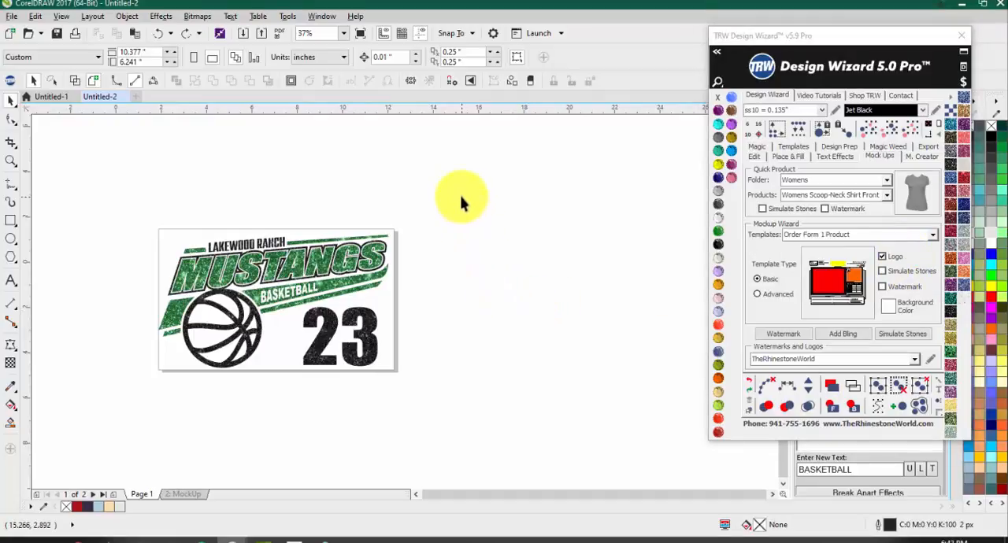
left_click_drag(461, 197, 508, 264)
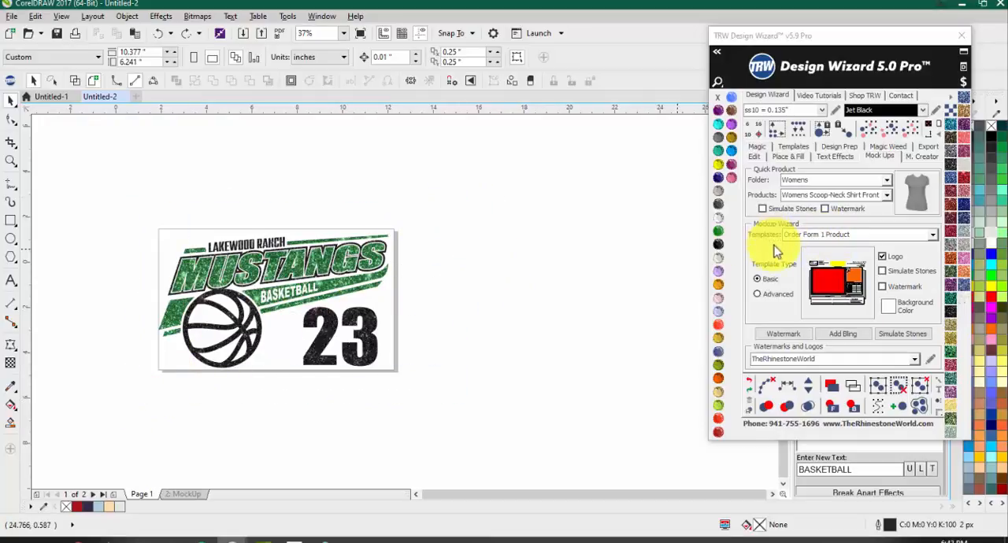
left_click(756, 295)
left_click(756, 294)
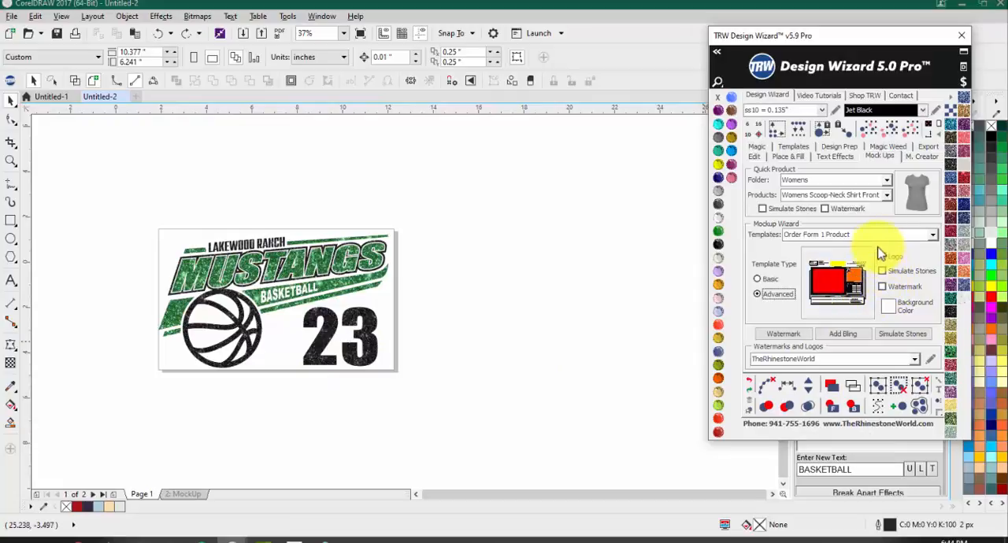
left_click(844, 291)
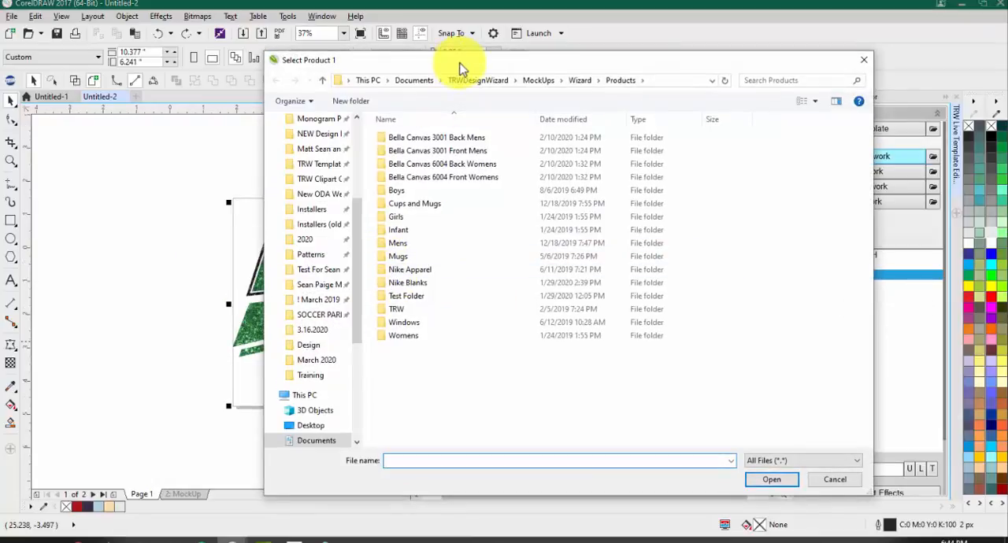
Step: Choose Womens_Scoop-Neck_Shirt_Front.cdr from the Womens folder, previewed as extra large icons, with Standard Shirt Size as its product type
left_click_drag(462, 67, 544, 60)
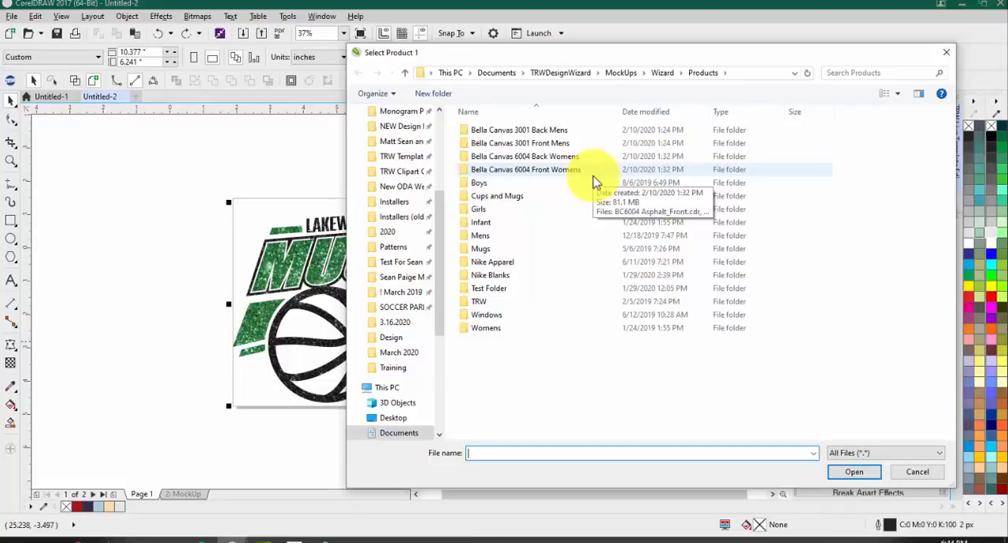
double_click(511, 327)
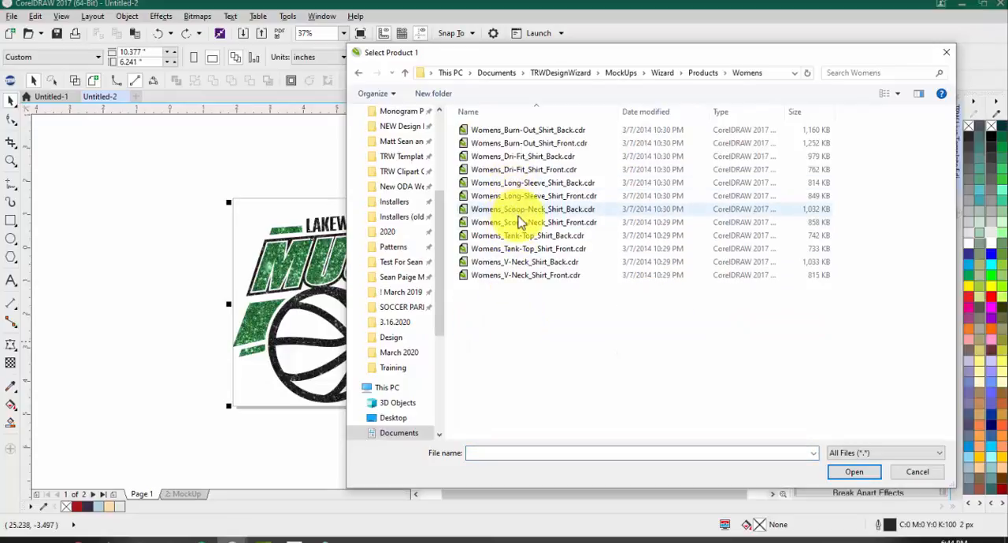
right_click(596, 347)
mouse_move(650, 354)
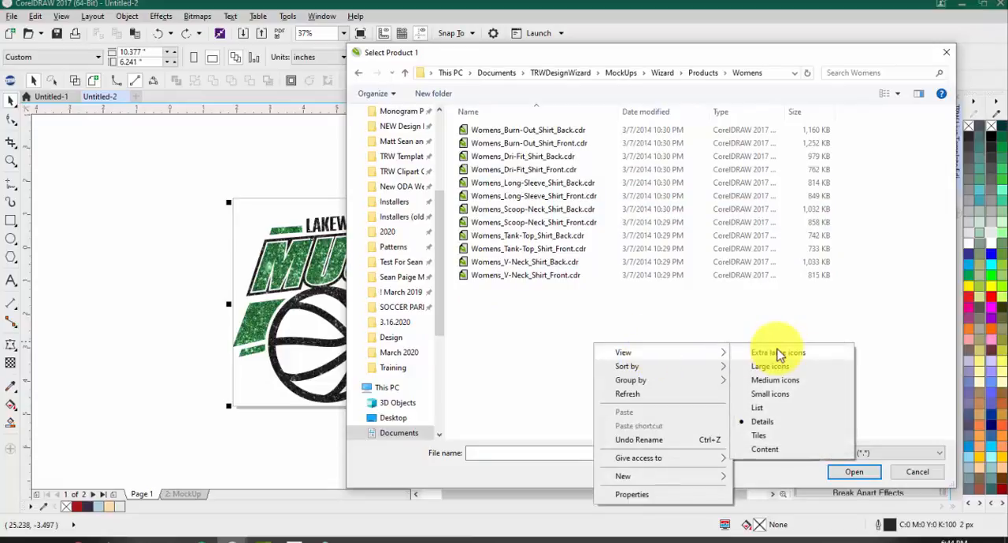
left_click(776, 353)
scroll(793, 242, "down", 5)
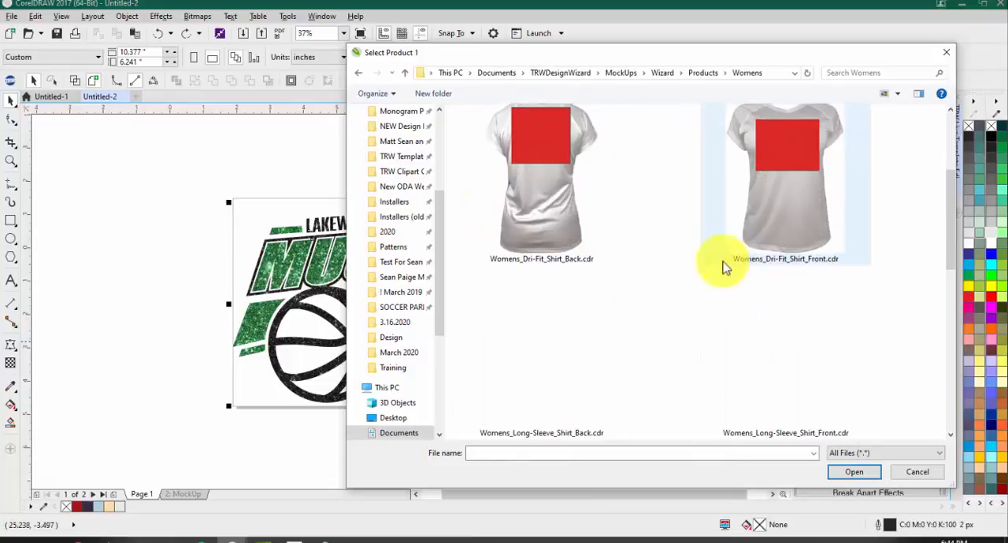
scroll(596, 337, "down", 1)
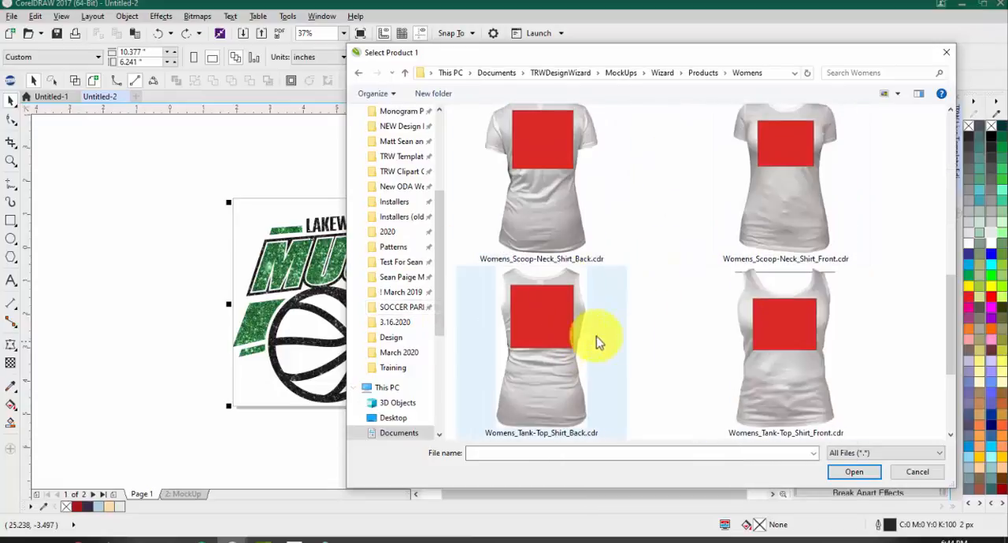
double_click(789, 210)
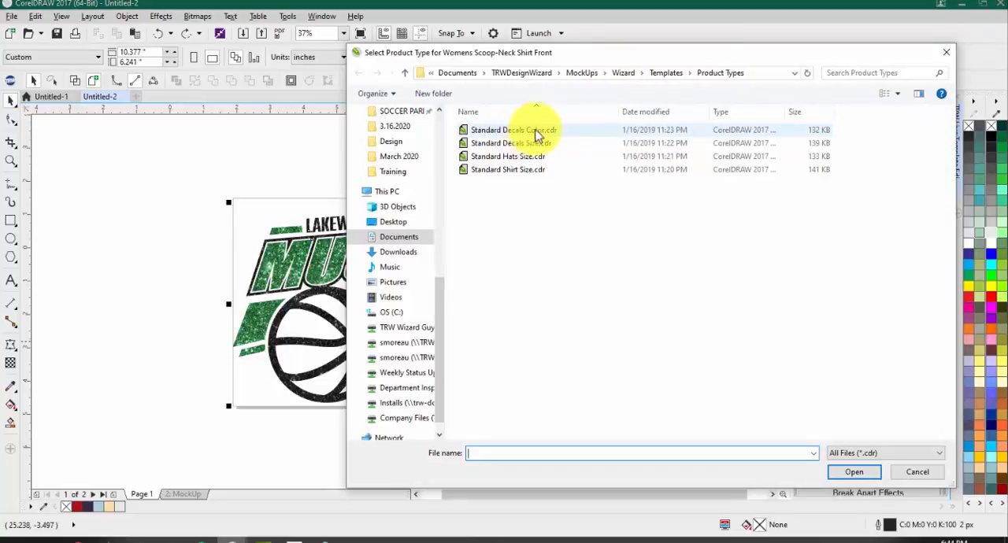
double_click(526, 170)
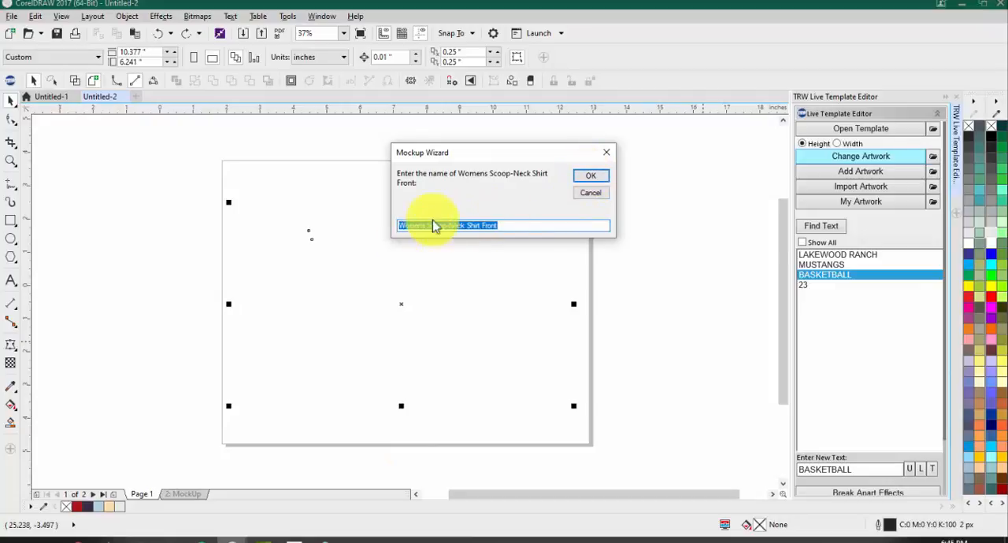
Step: Keep the suggested product name, assign the whole Mustangs design to the shirt and set its price to $30
left_click(591, 180)
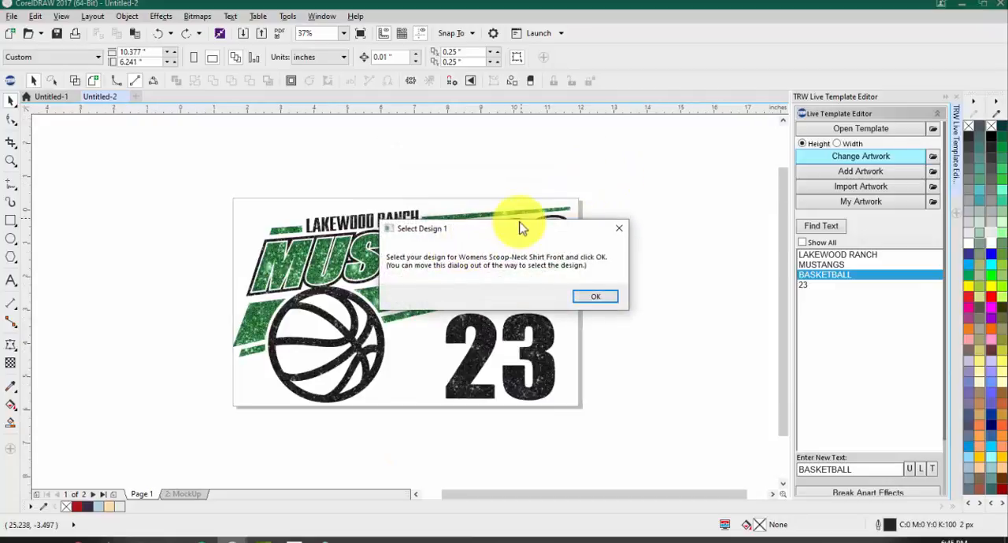
left_click_drag(522, 227, 708, 121)
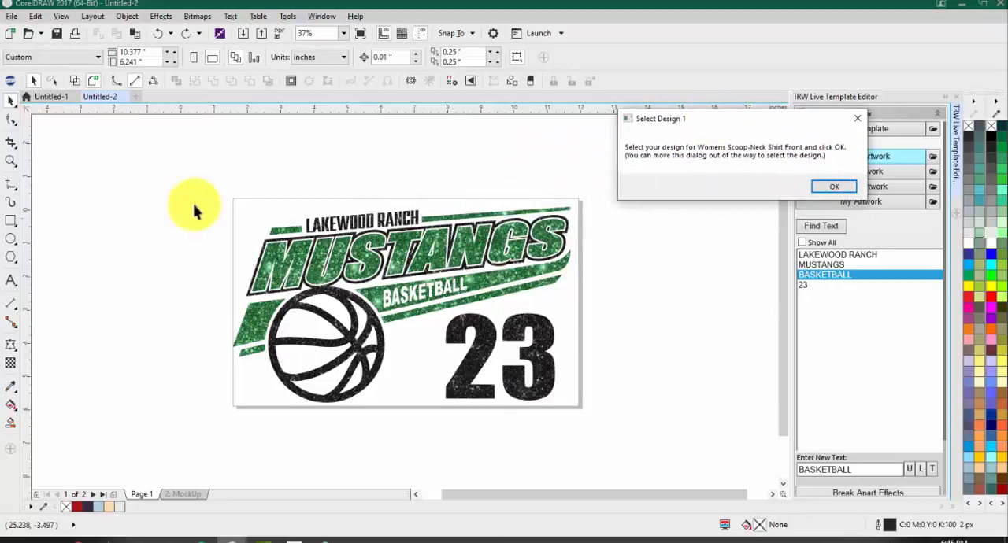
left_click_drag(177, 170, 659, 464)
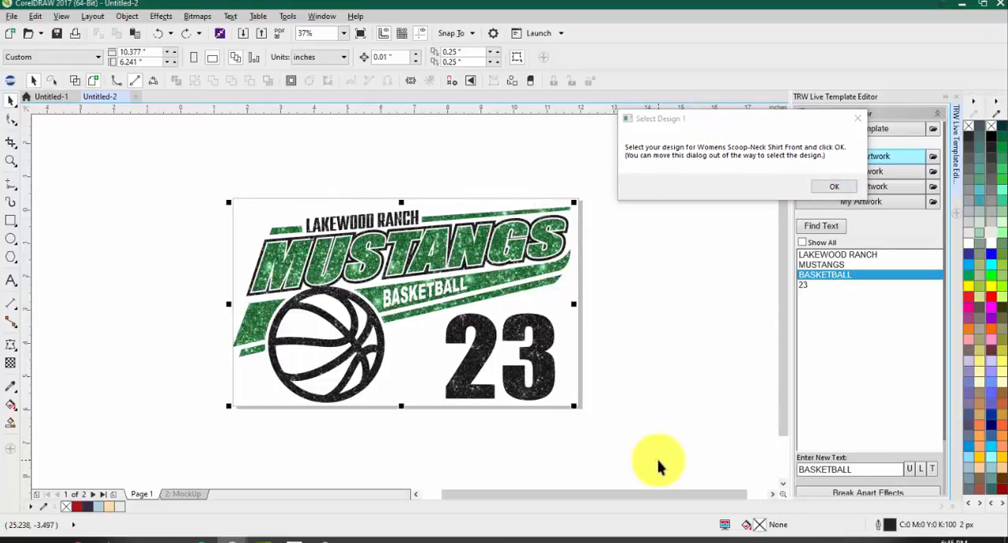
left_click(831, 186)
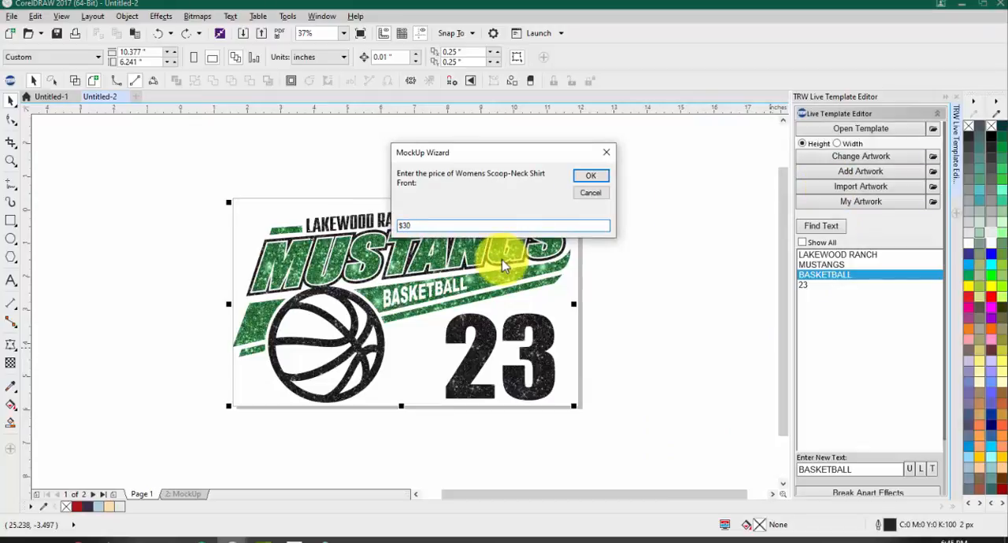
left_click(594, 175)
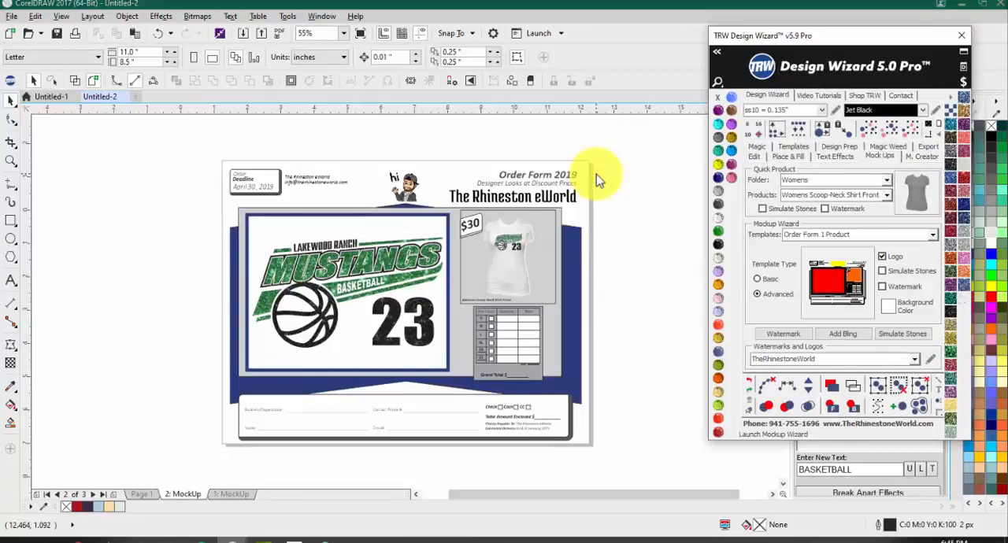
Step: Examine the order form's header, including the deadline box, company contact details, logo and title
scroll(250, 183, "up", 3)
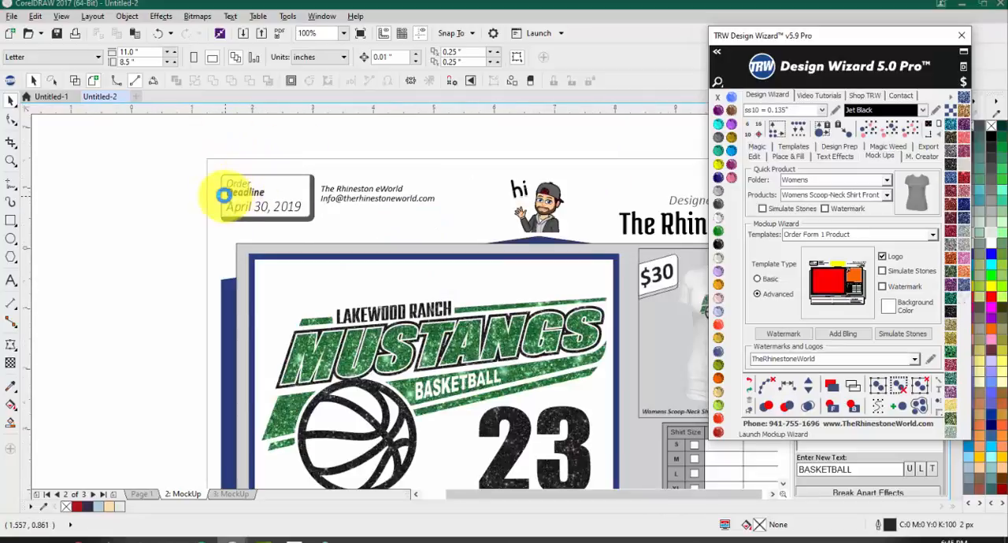
scroll(225, 195, "down", 1)
scroll(283, 191, "up", 1)
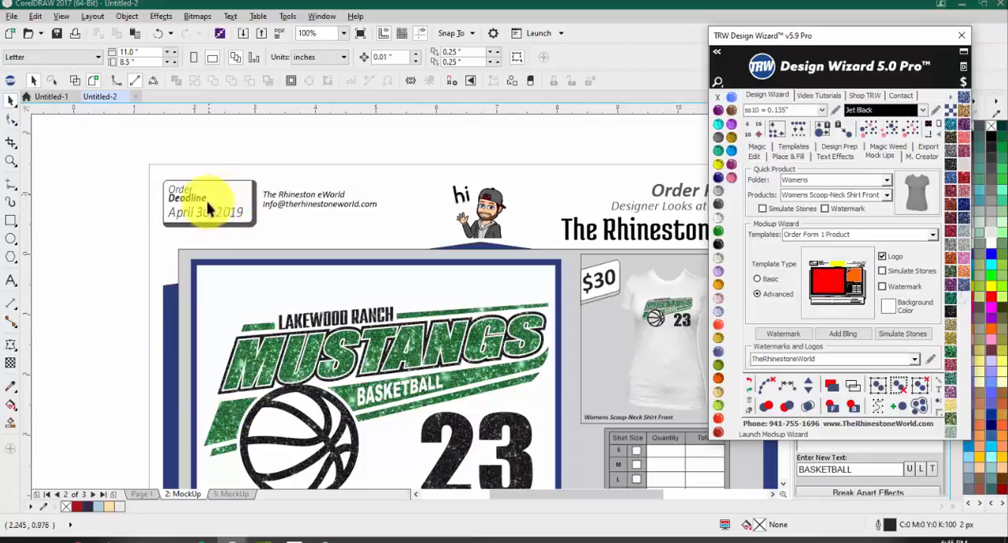
scroll(504, 189, "down", 1)
scroll(497, 197, "up", 1)
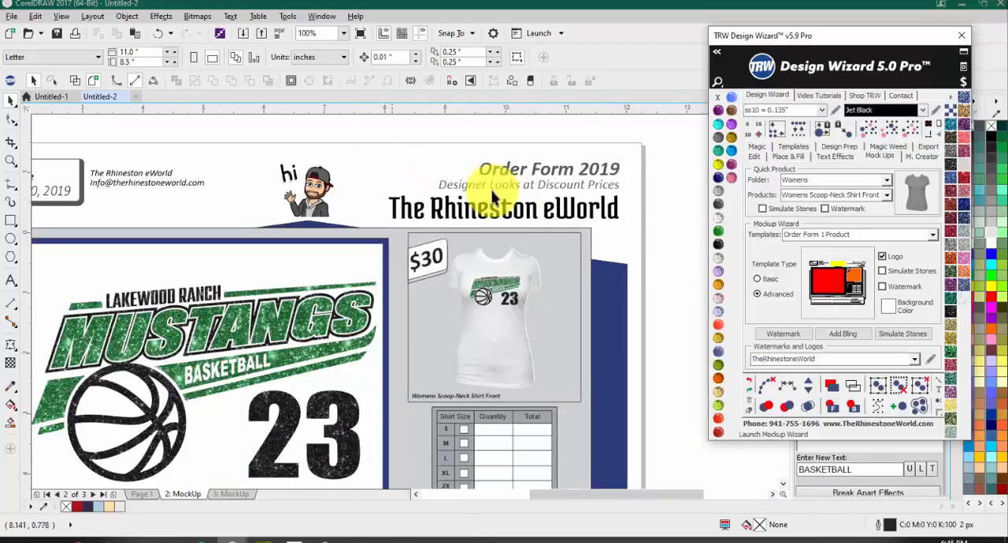
scroll(493, 197, "down", 1)
scroll(399, 199, "up", 1)
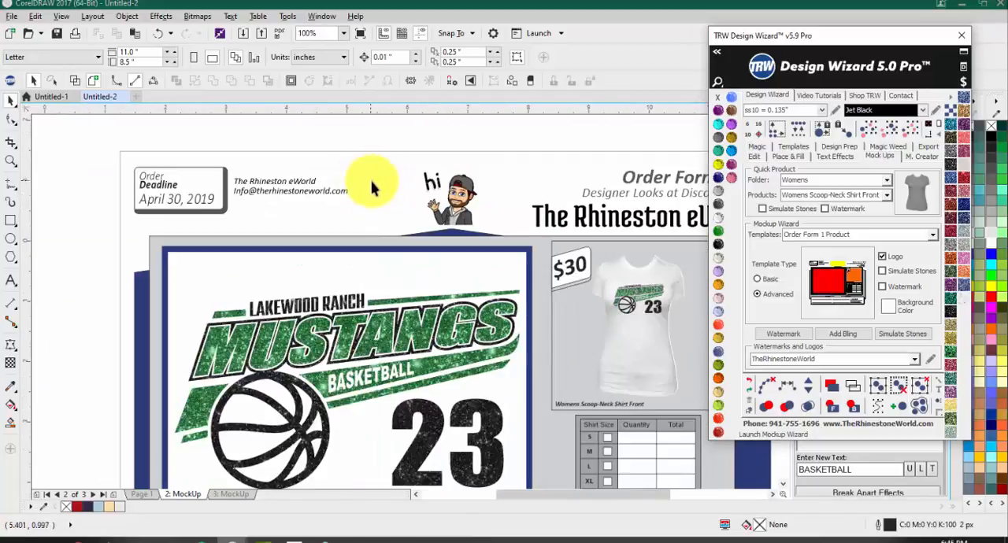
scroll(372, 187, "down", 1)
Step: Examine the order form's shirt size table, product preview, large design and payment details up close
scroll(532, 344, "up", 1)
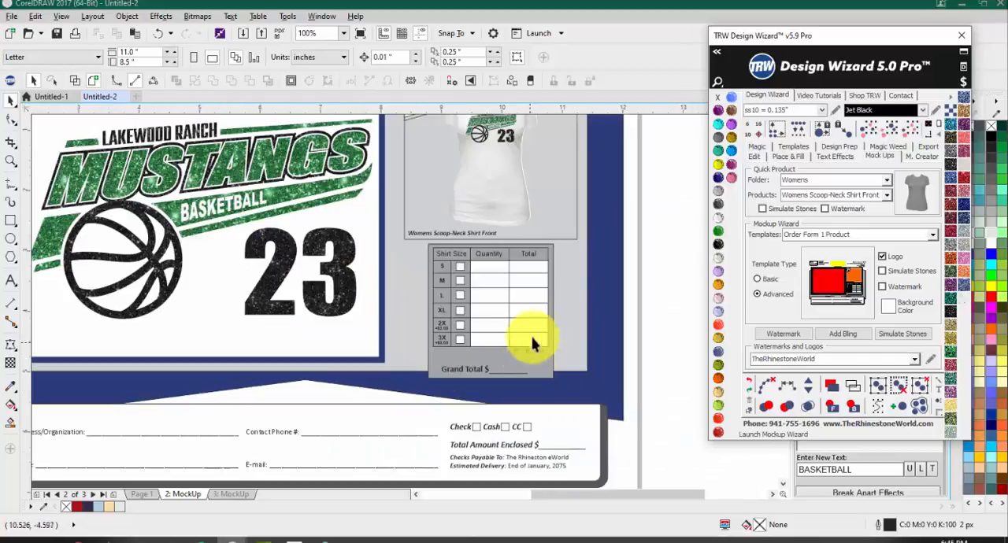
scroll(531, 344, "up", 1)
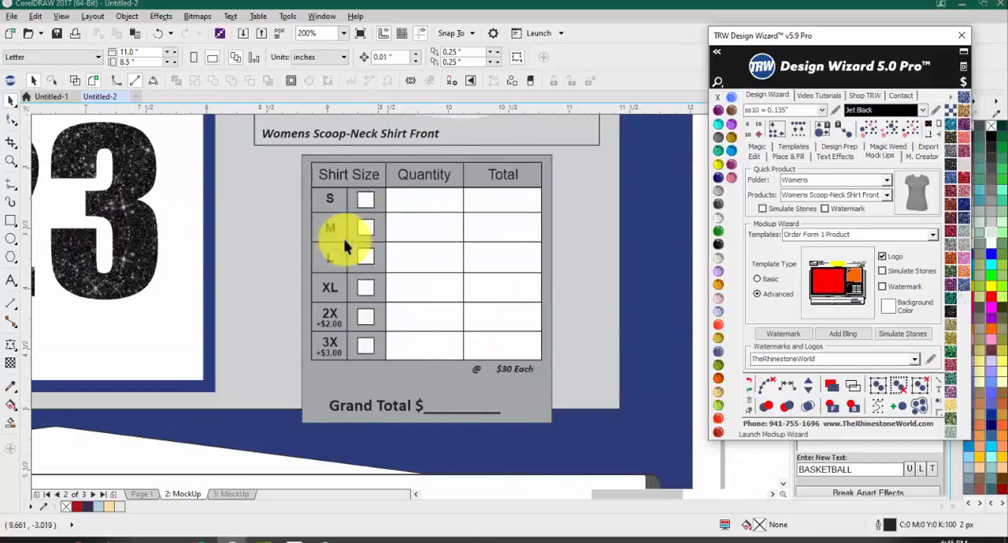
scroll(403, 319, "down", 2)
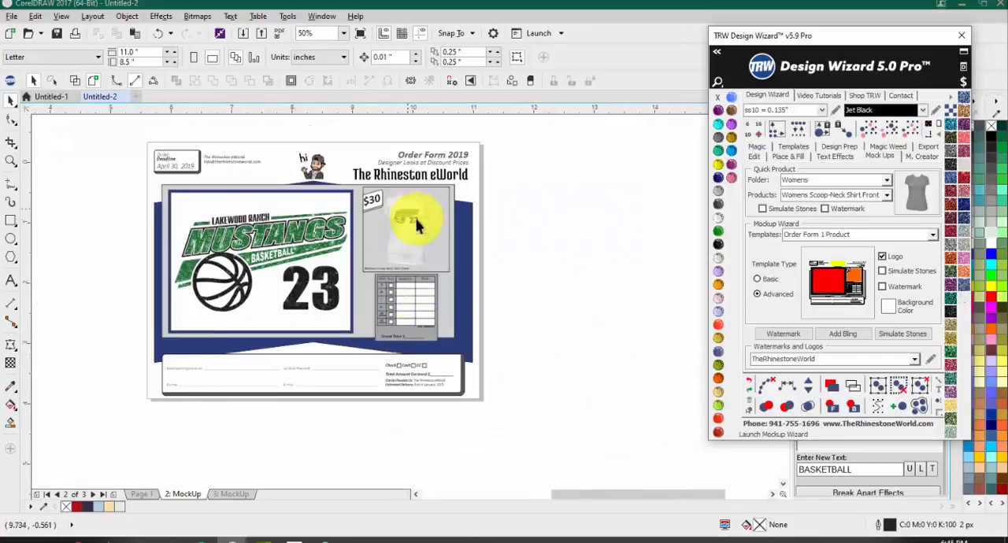
scroll(417, 226, "up", 2)
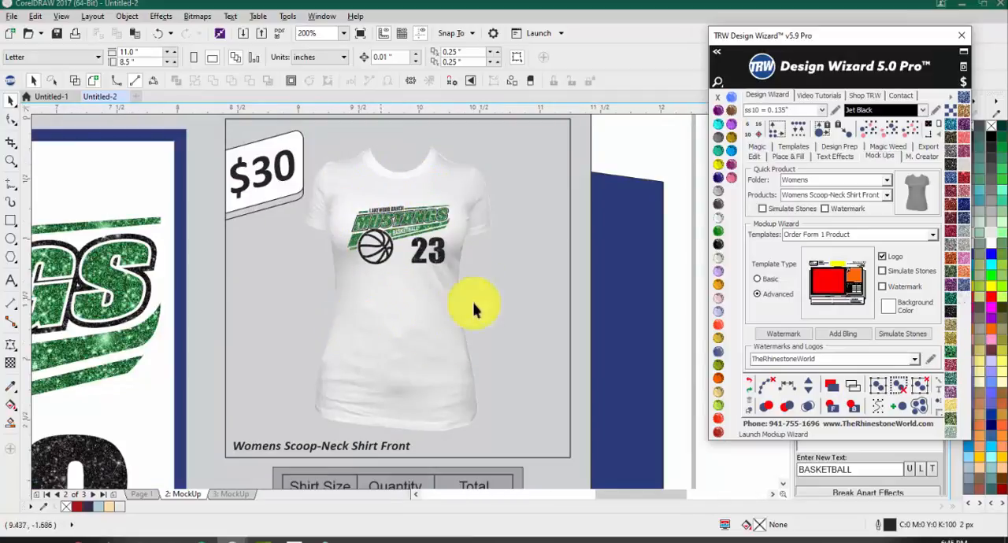
scroll(472, 309, "down", 2)
scroll(198, 198, "up", 1)
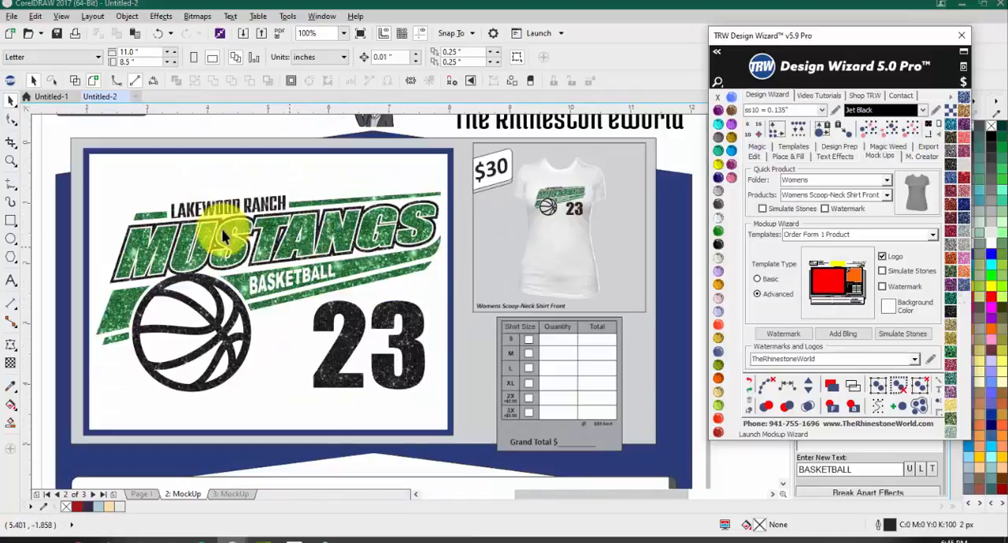
scroll(315, 301, "down", 1)
scroll(394, 358, "up", 1)
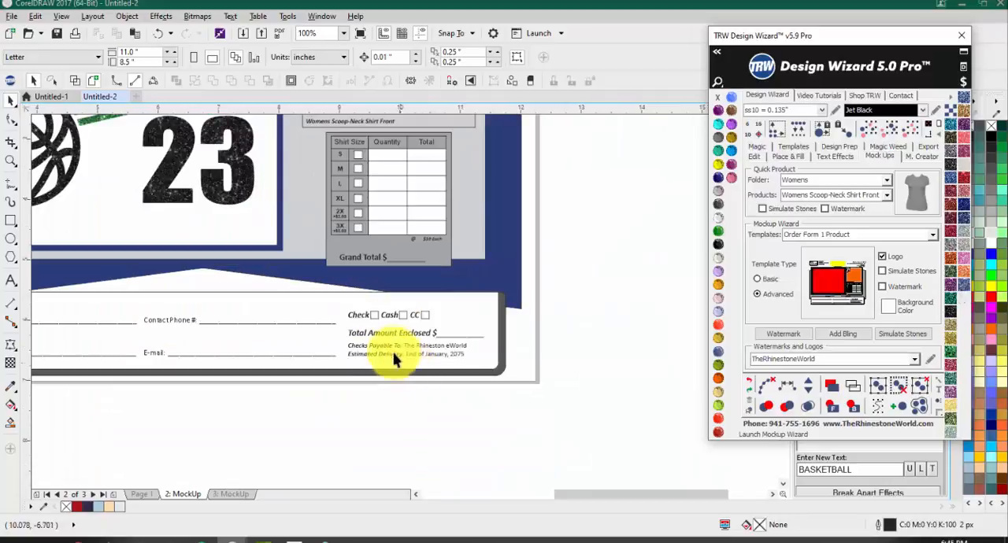
scroll(394, 358, "up", 1)
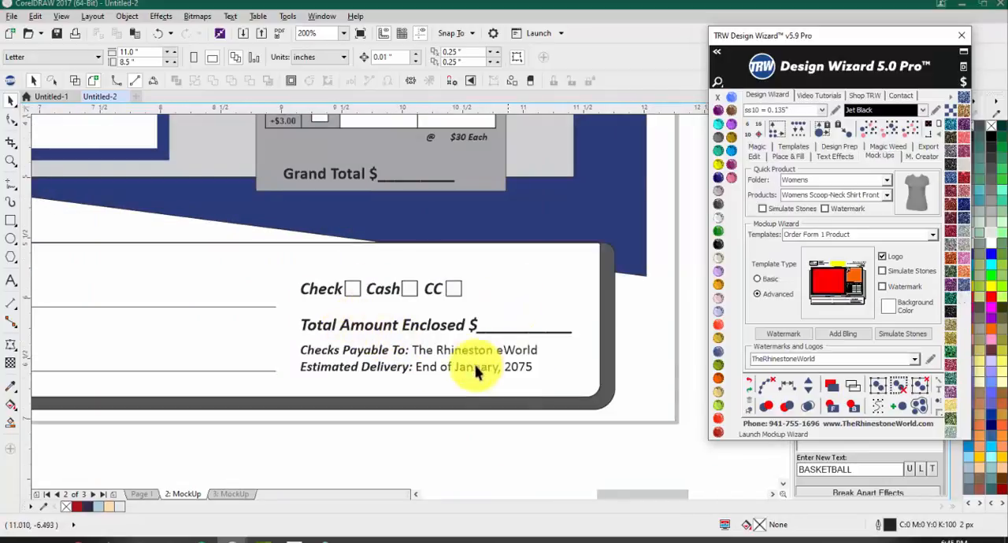
scroll(580, 338, "down", 3)
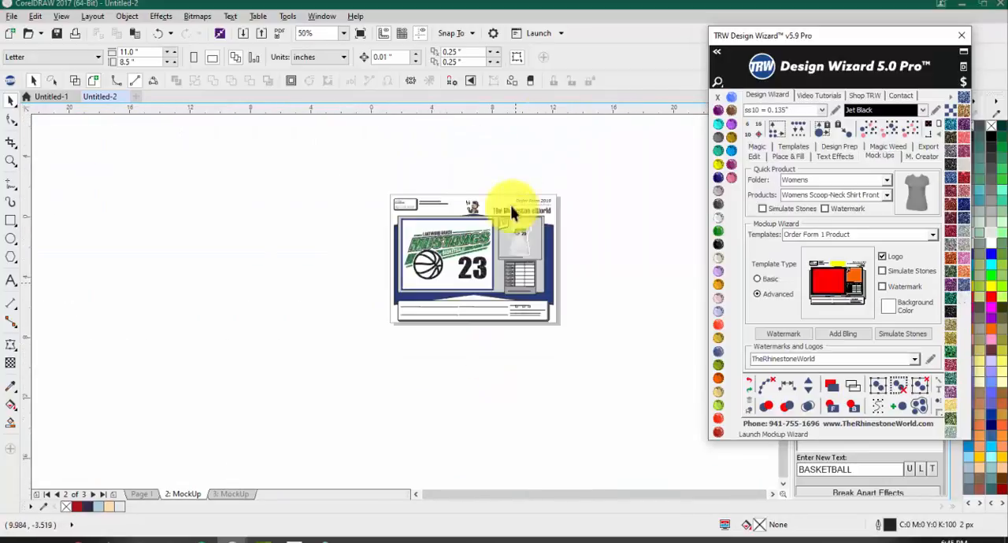
Step: Review the company name and contact information in the order form's header, ending on the whole form
scroll(511, 212, "up", 2)
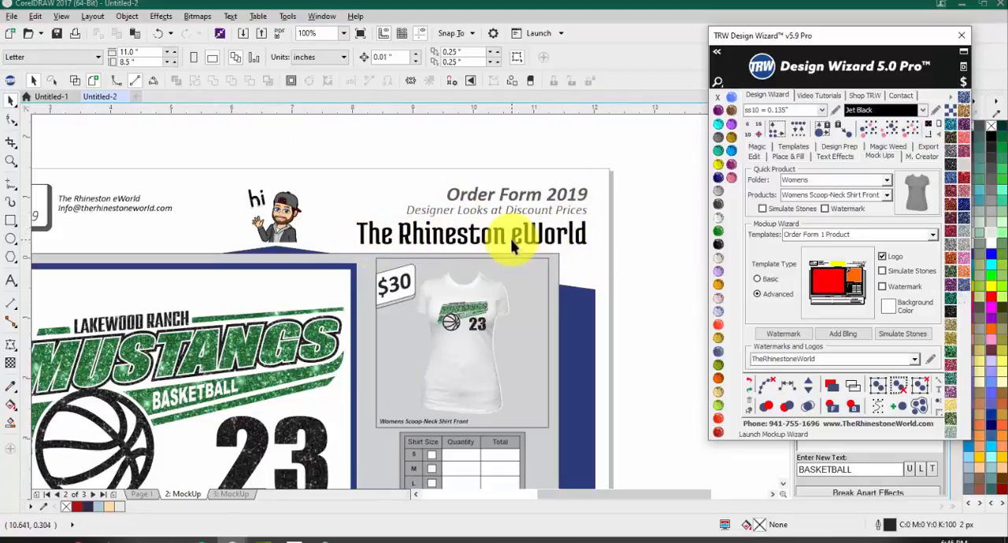
scroll(383, 225, "down", 2)
scroll(266, 225, "up", 2)
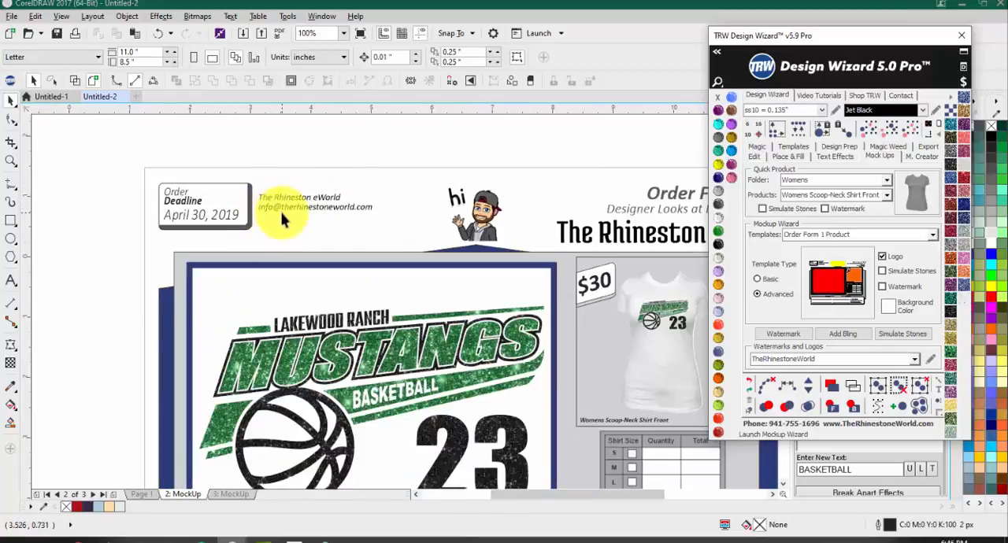
scroll(272, 223, "down", 2)
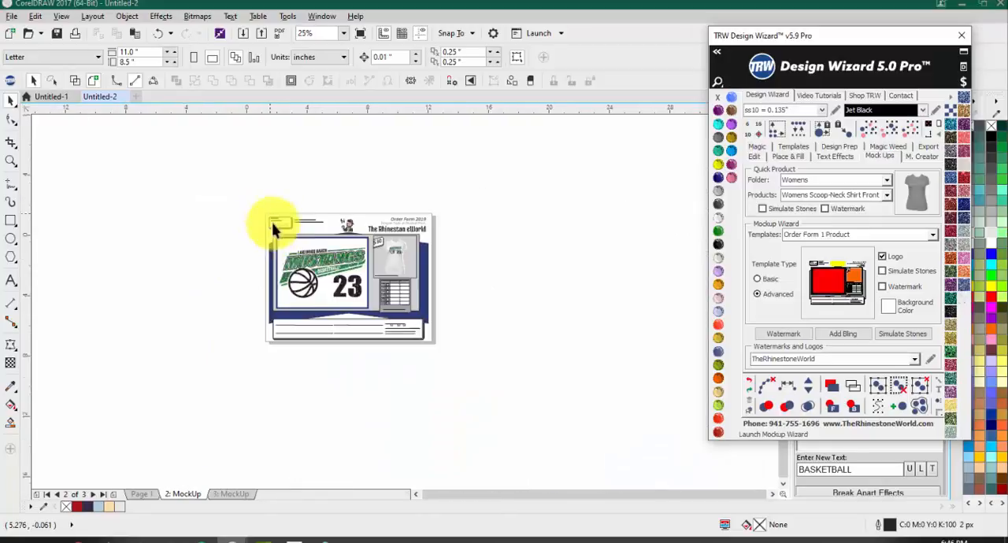
scroll(299, 252, "up", 1)
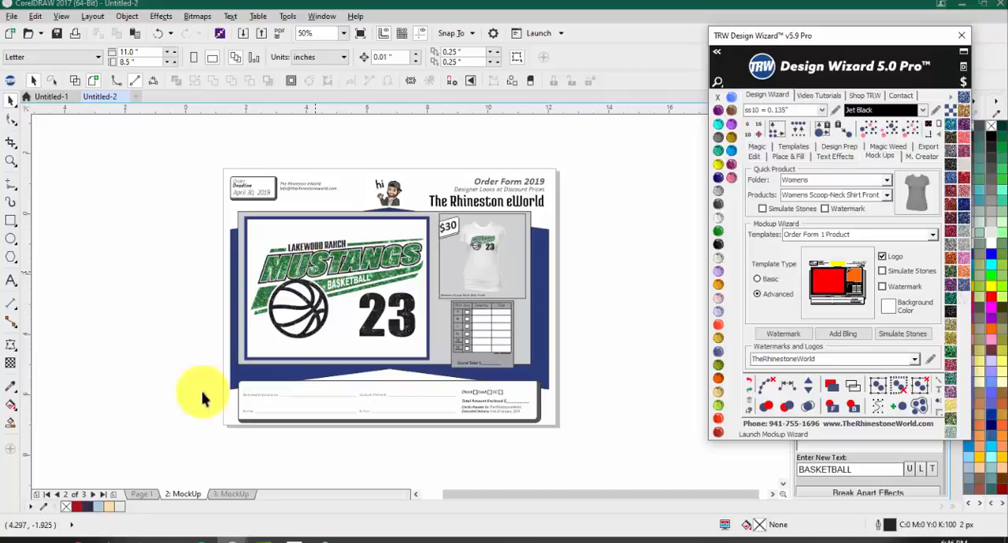
Step: Compare the order form page with the shirt mock-up page and Page 1, finishing on the order form
left_click(225, 495)
left_click(189, 494)
left_click(232, 496)
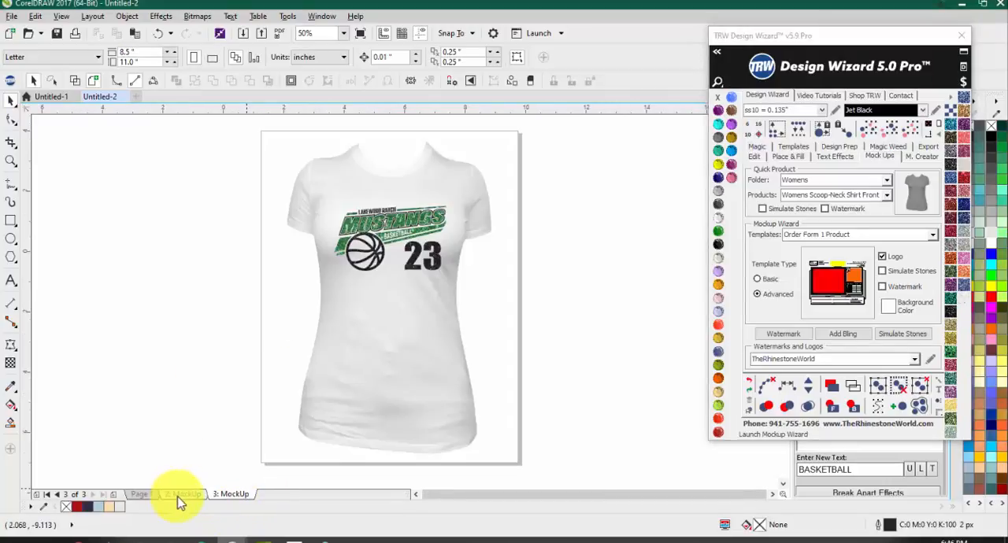
left_click(180, 496)
left_click(230, 496)
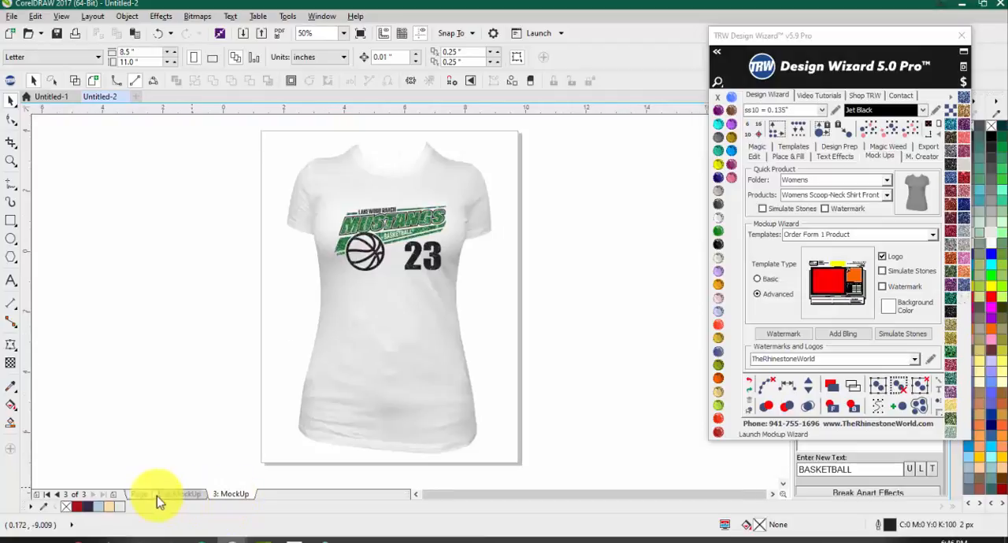
left_click(142, 494)
left_click(174, 494)
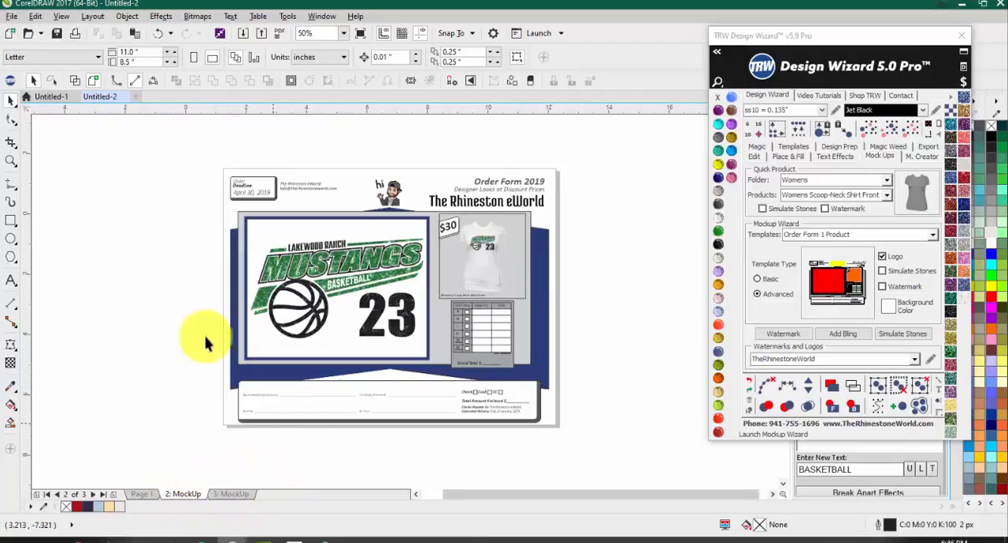
Step: Recolor the background behind the order form's shirt preview Jet Black and the large gray panel around it Emerald
left_click_drag(180, 153, 643, 461)
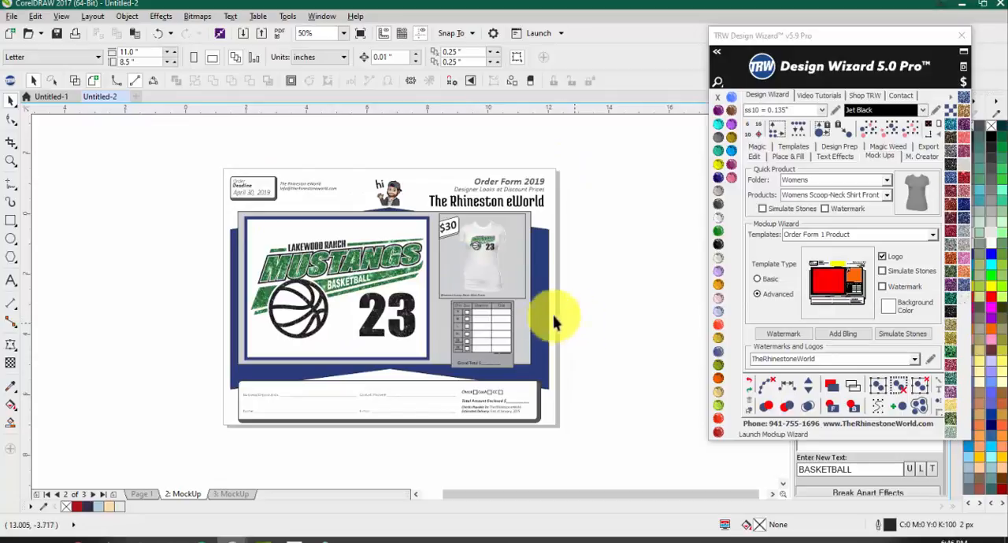
scroll(462, 259, "up", 2)
left_click(439, 270)
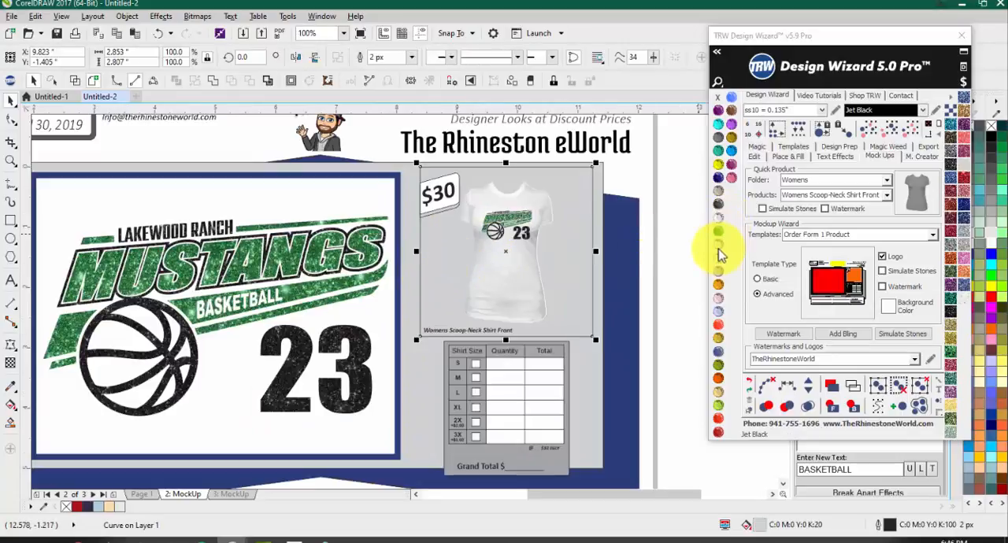
left_click(718, 253)
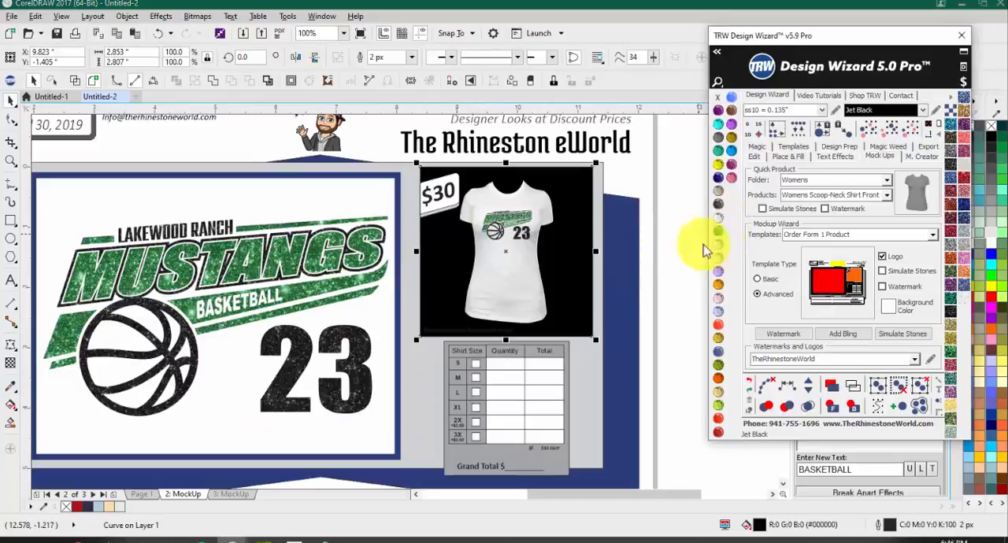
left_click(720, 362)
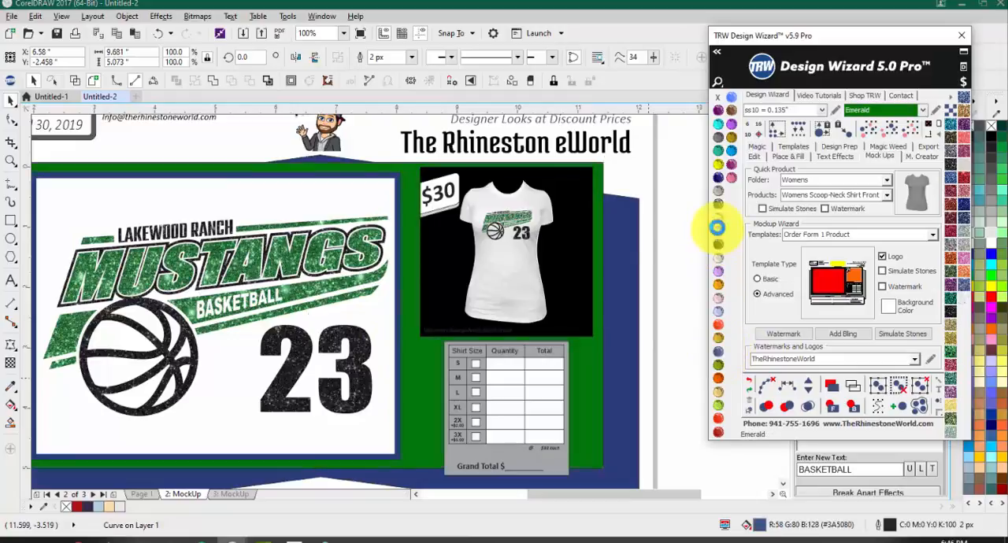
Step: Recolor the frame around the large Mustangs design Topaz and the shadow behind the payment details box Montana
left_click(371, 169)
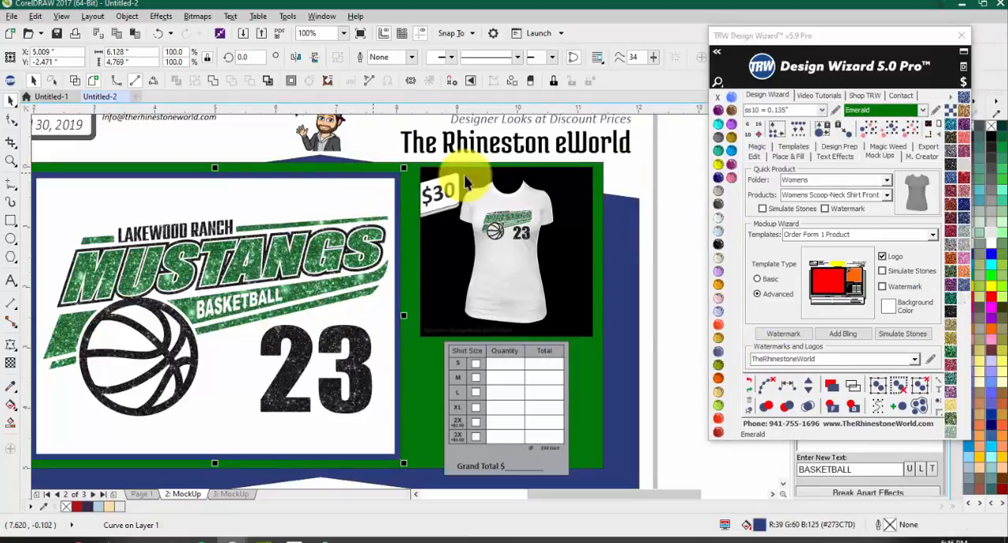
left_click(729, 136)
scroll(291, 244, "down", 1)
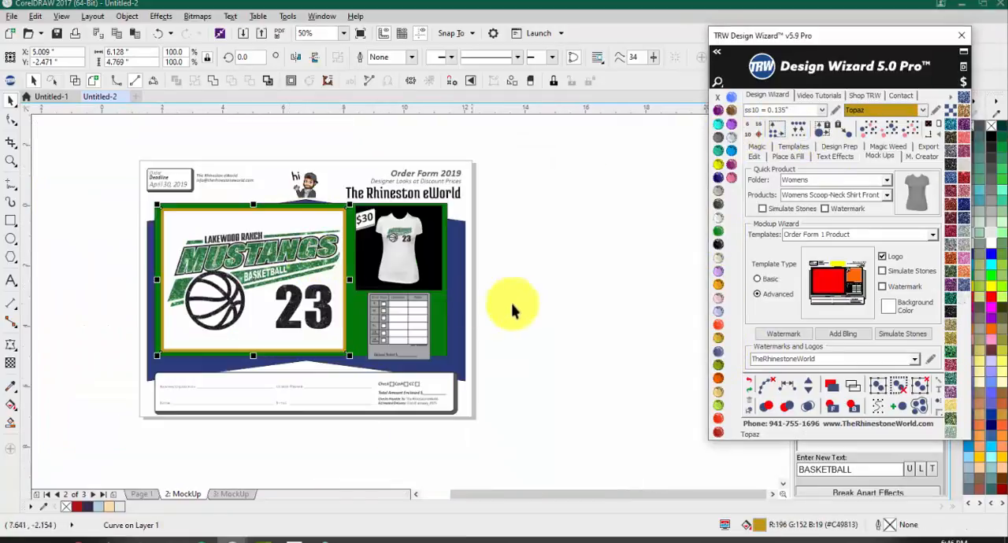
left_click(514, 311)
left_click(456, 409)
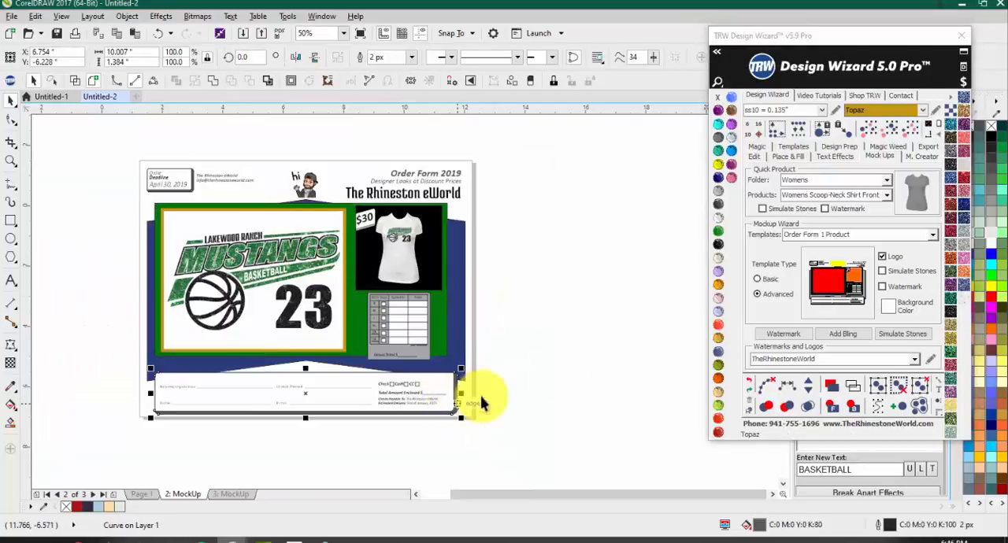
left_click(718, 353)
left_click(619, 385)
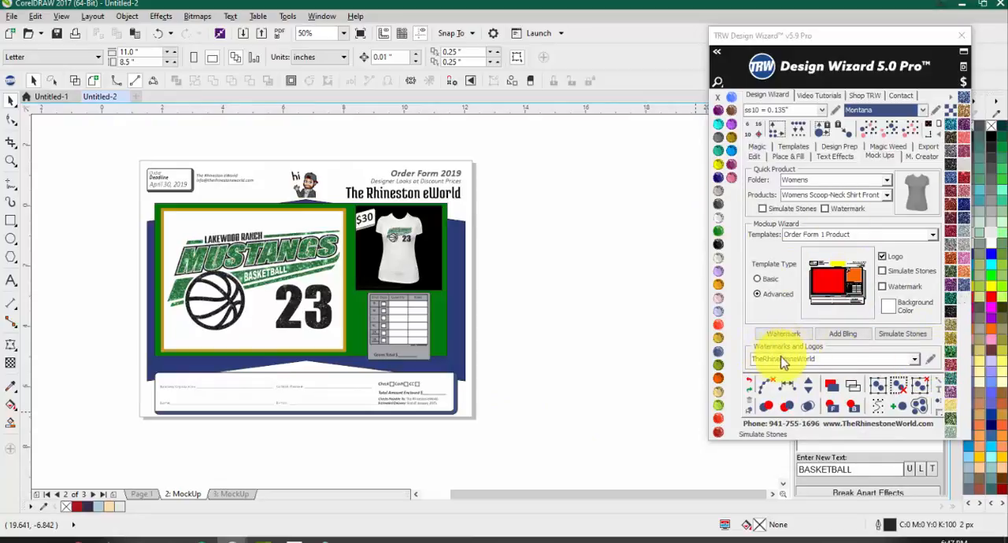
Step: Open the watermarks and logos editor and load the placeholder Description entry
left_click(804, 360)
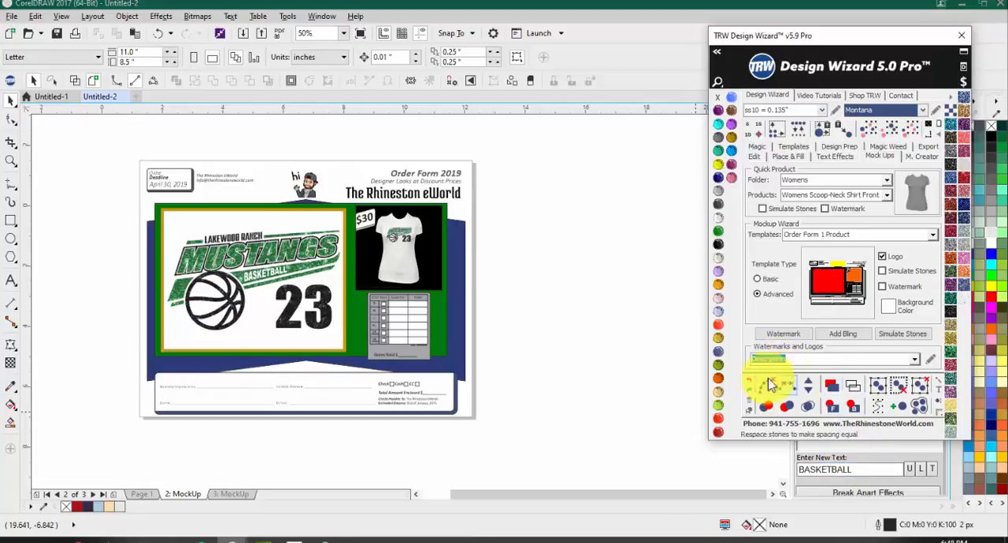
left_click(932, 363)
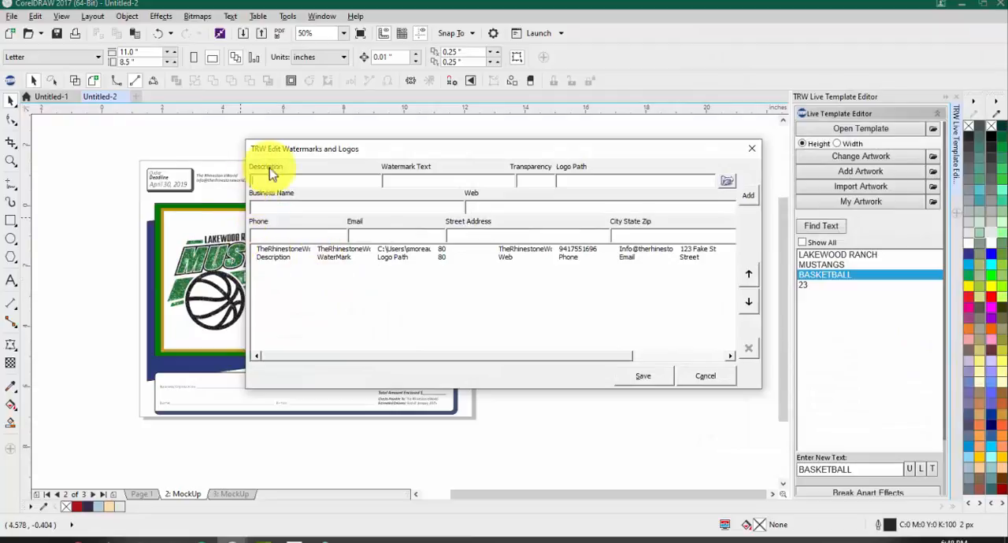
left_click(279, 258)
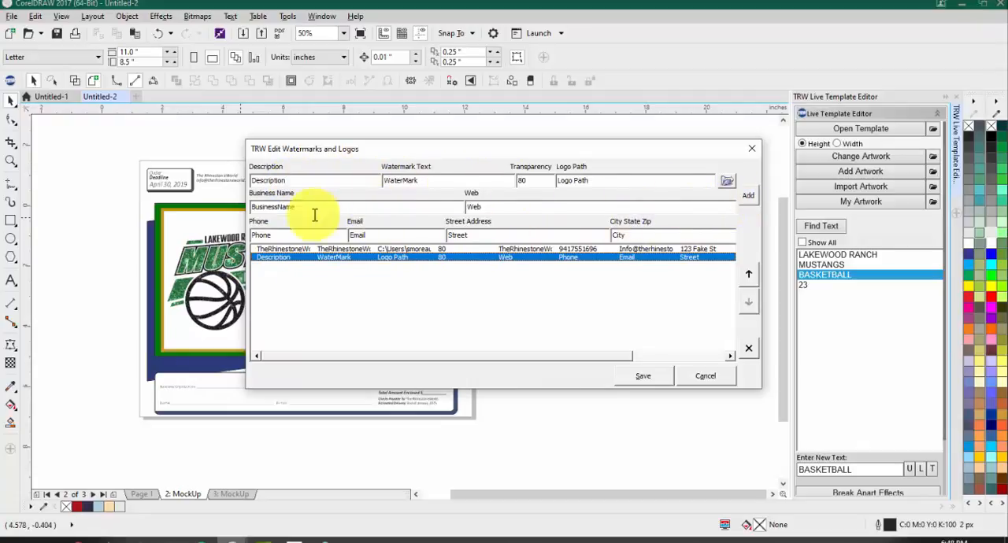
Step: Try replacing the placeholder entry's description with TRWq
left_click_drag(295, 179, 243, 182)
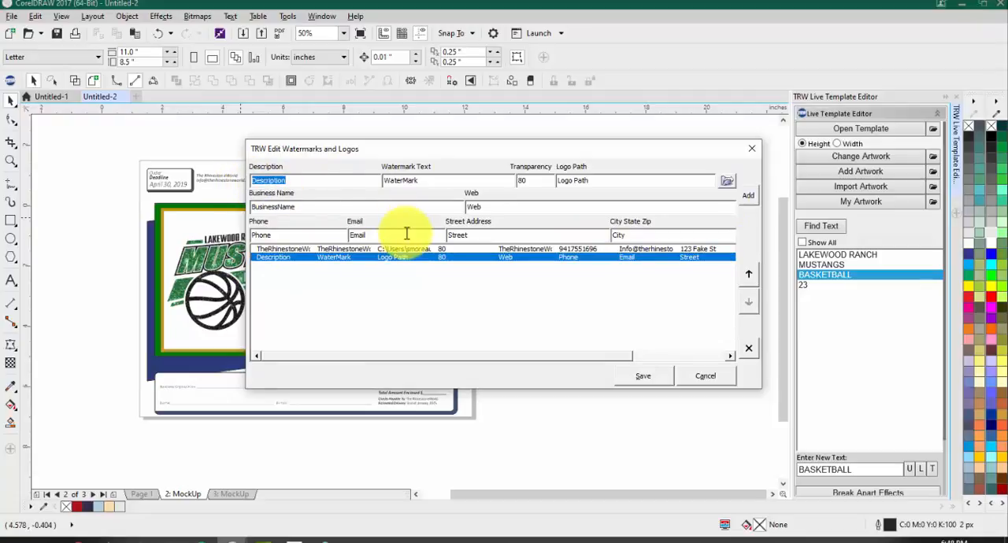
type("TRWq")
key("Tab")
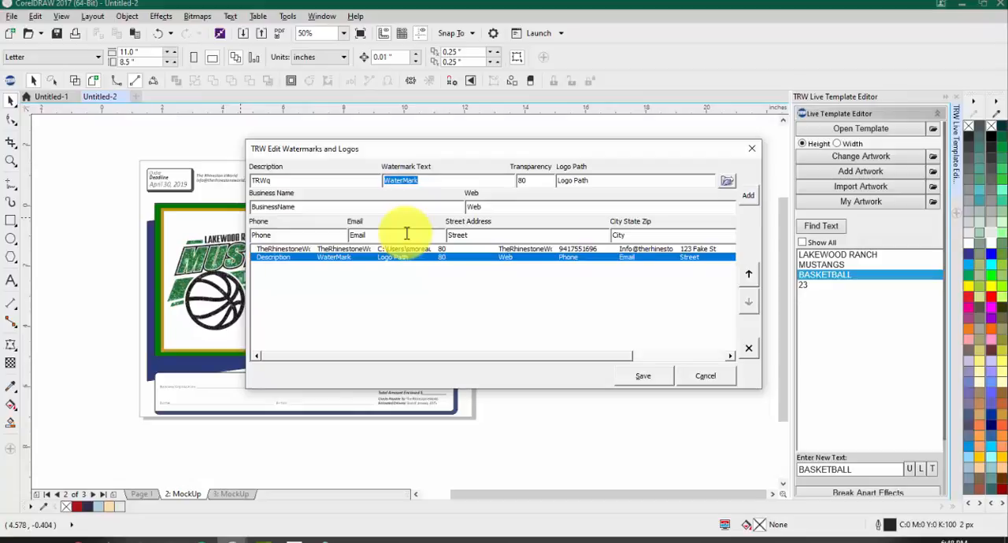
Step: Load the TheRhinestoneWorld entry and correct its business name to The Rhinestone World
left_click(282, 249)
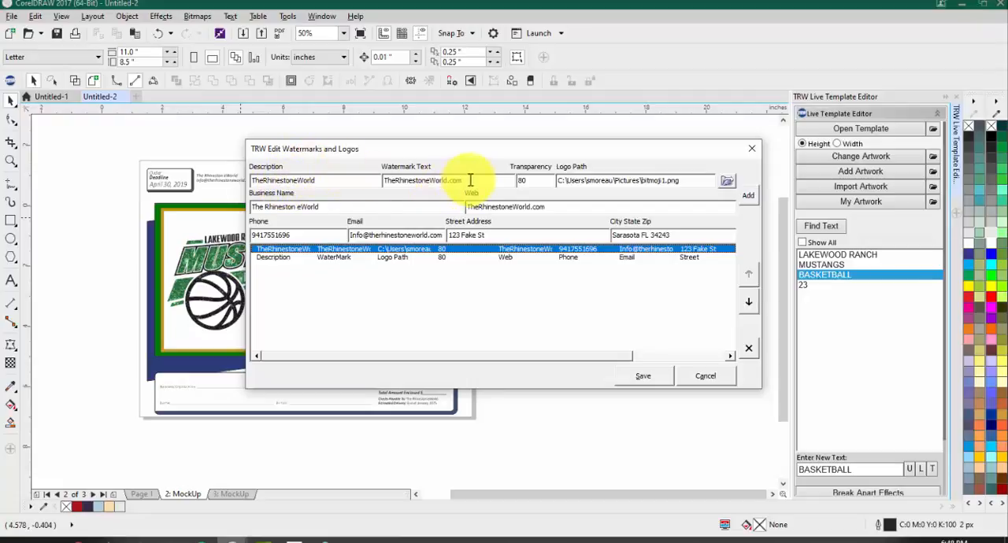
left_click_drag(466, 180, 361, 187)
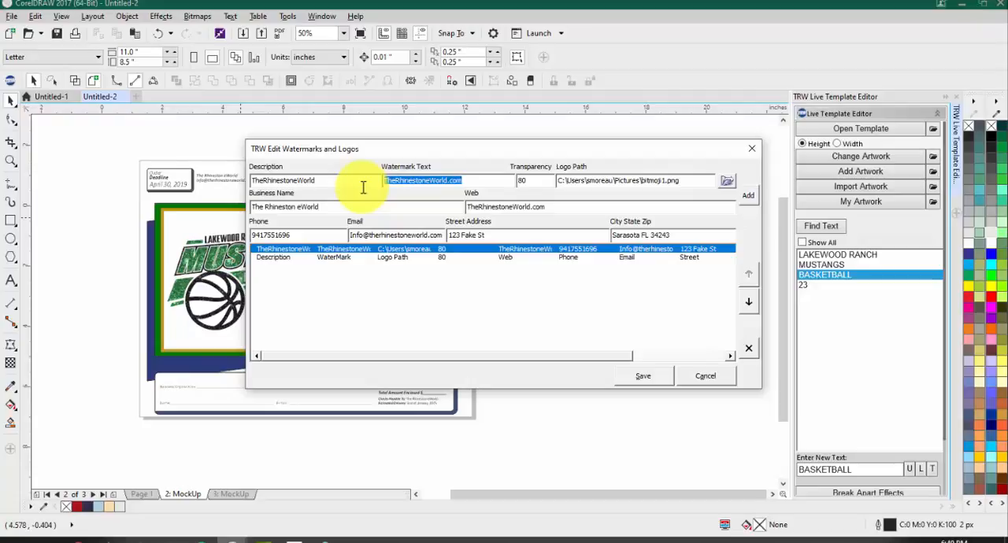
left_click(317, 206)
key("BackSpace")
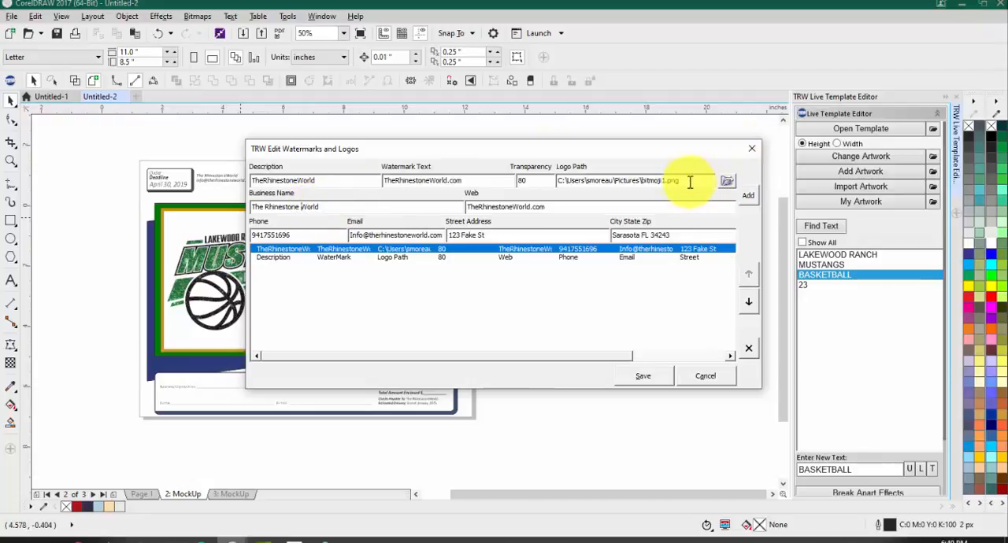
Step: Browse for a logo file for the TheRhinestoneWorld entry and close the file browser without choosing one
double_click(572, 180)
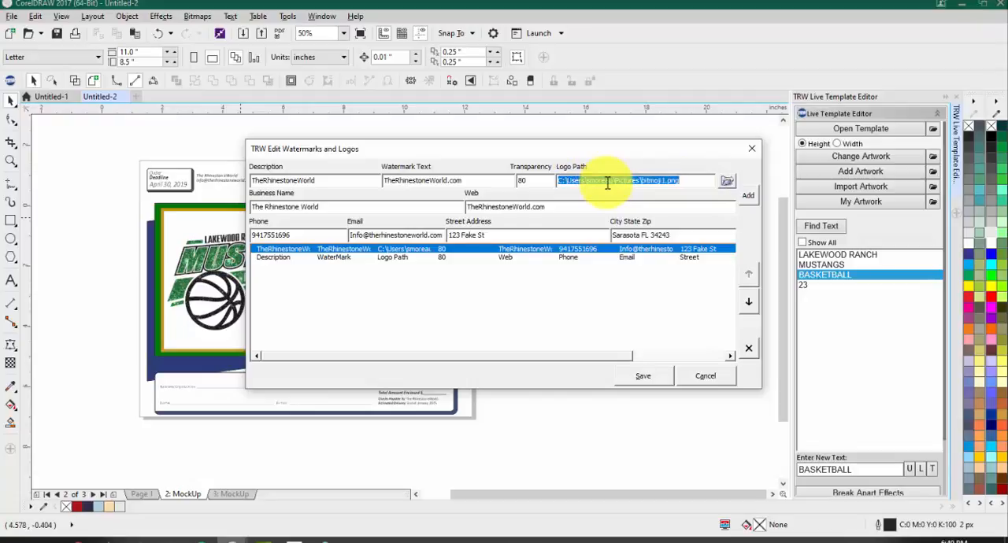
left_click(726, 184)
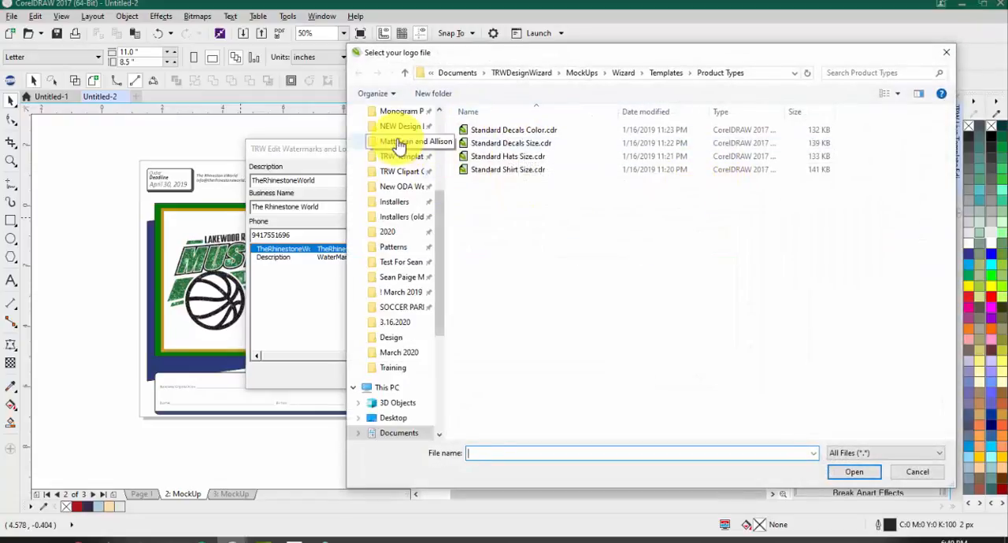
scroll(403, 152, "up", 2)
scroll(402, 148, "up", 2)
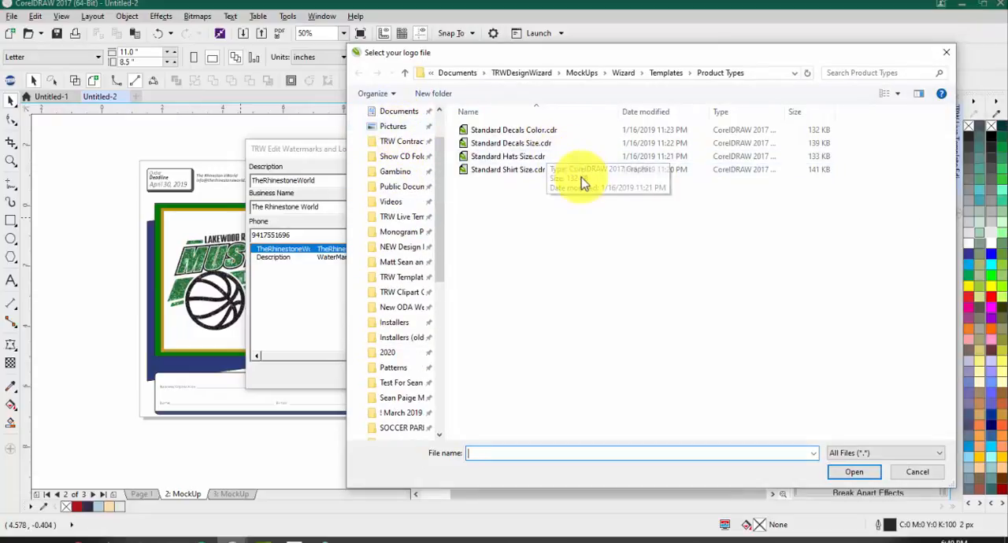
left_click(945, 52)
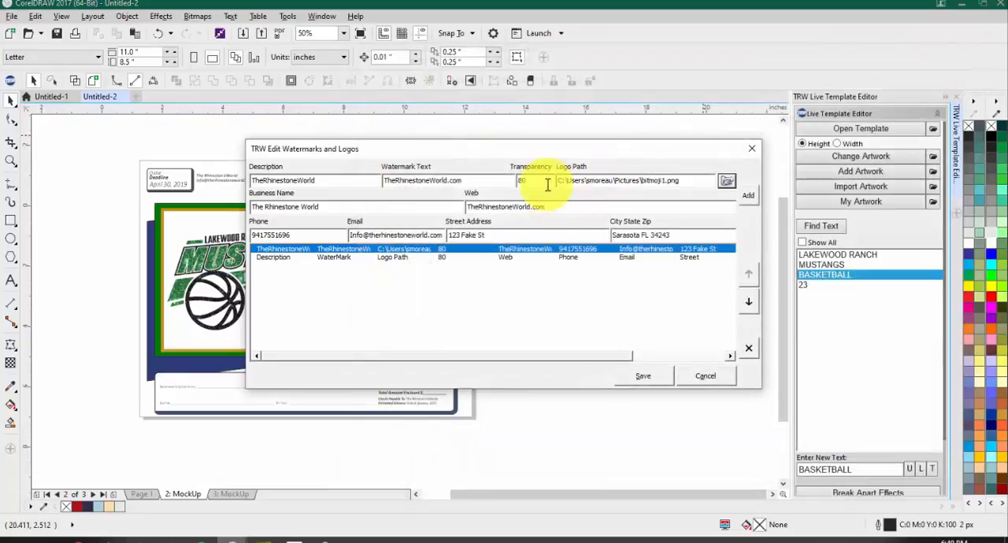
Step: Review the entry's logo path, phone, email, street address and city fields
left_click_drag(563, 181, 533, 180)
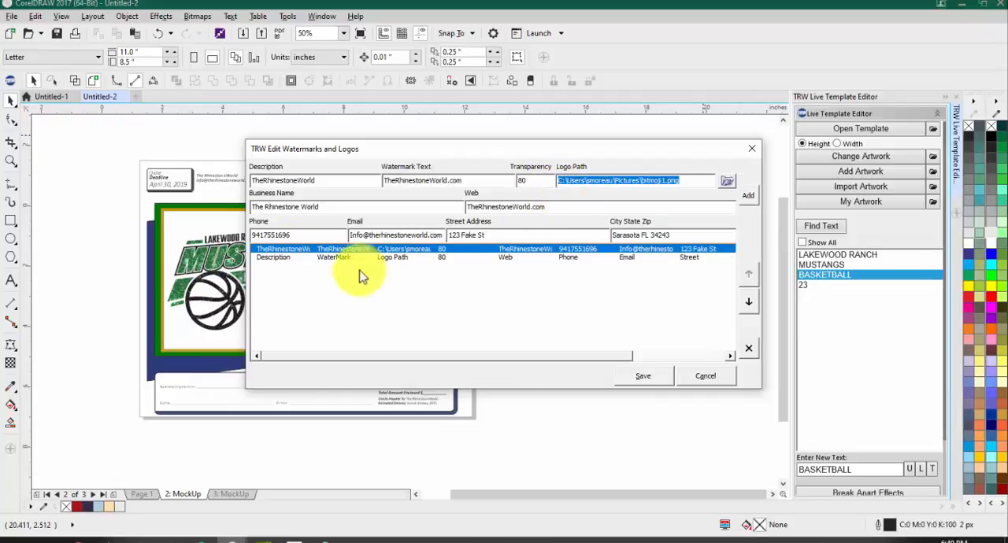
left_click_drag(292, 235, 248, 234)
triple_click(418, 235)
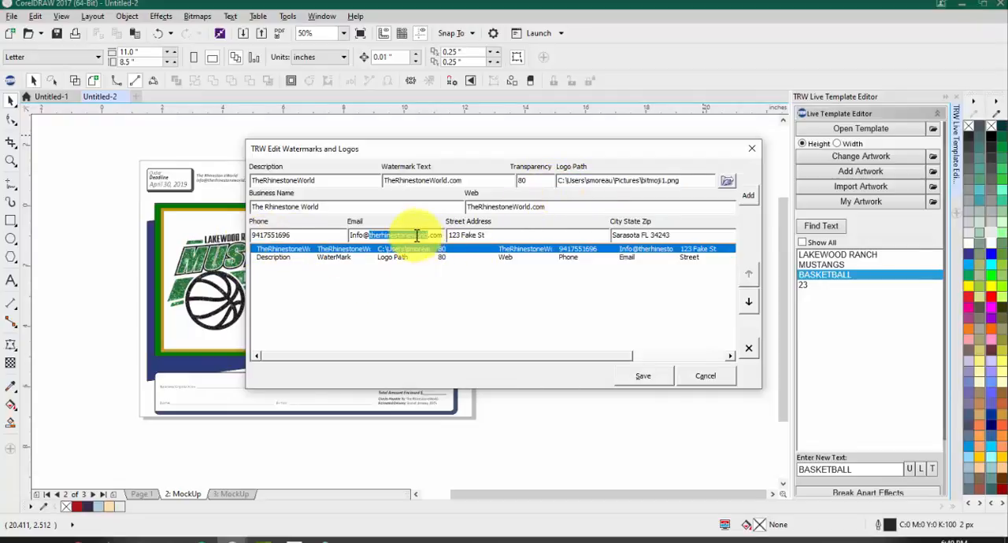
triple_click(462, 236)
double_click(657, 234)
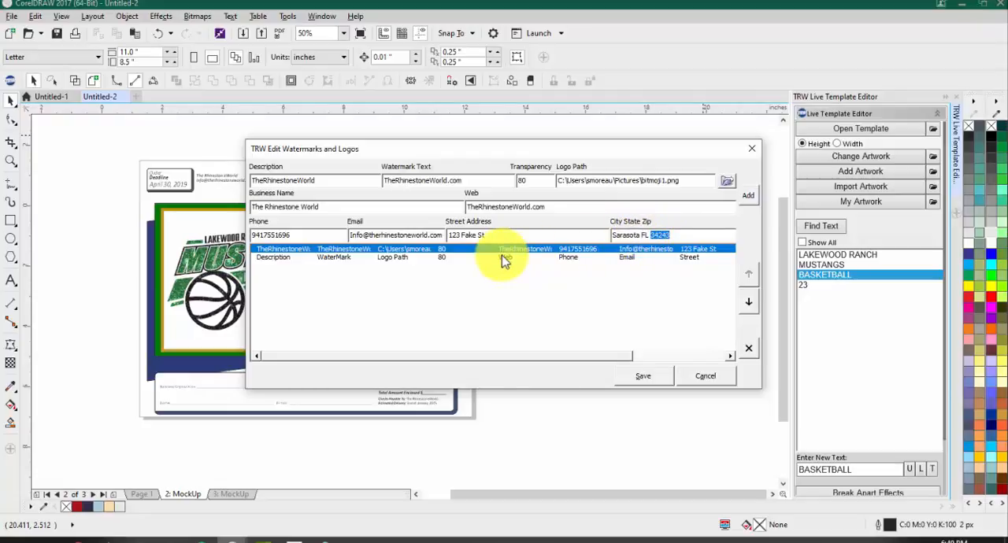
Step: Add the corrected company details as a new entry and save the watermarks and logos list
left_click(747, 196)
left_click(748, 199)
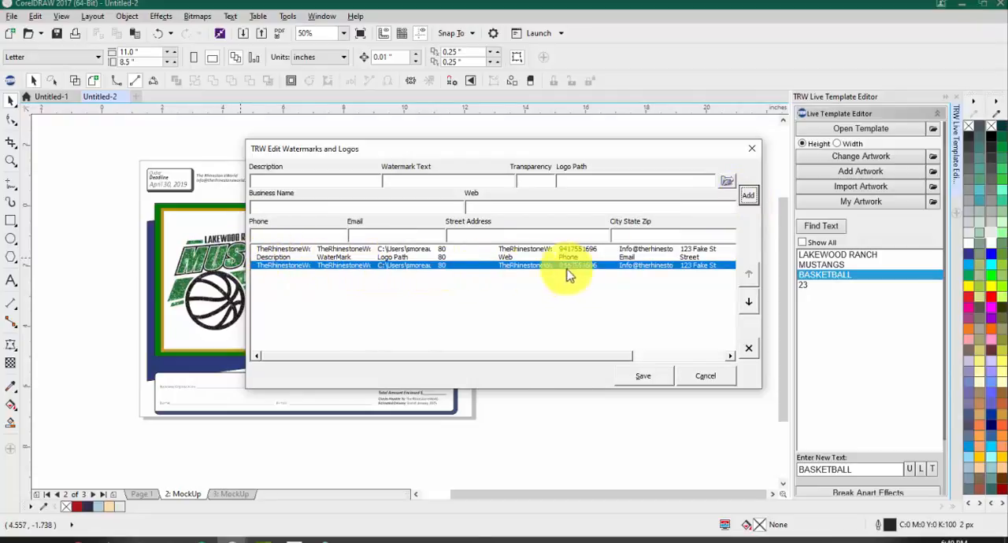
left_click(650, 380)
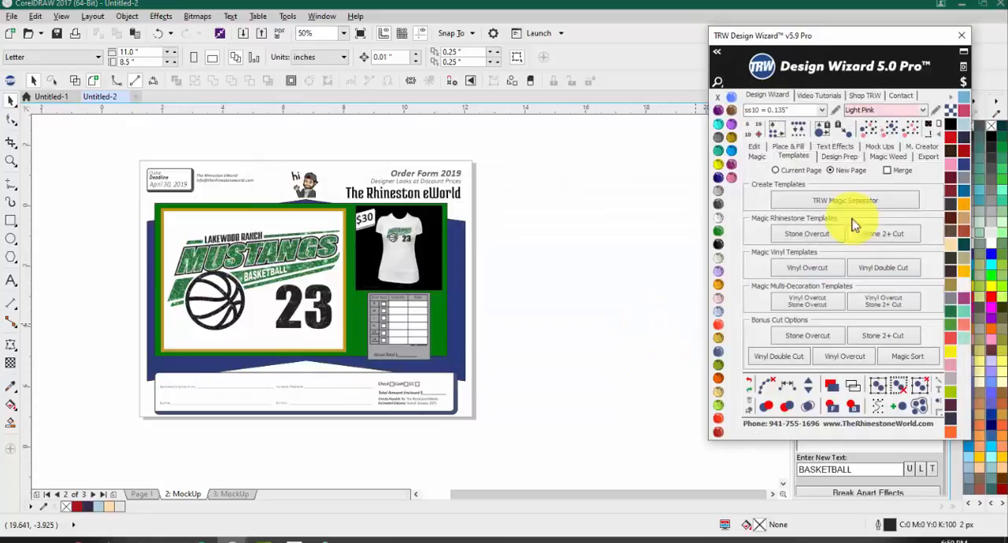
Step: Return to the mock-up settings, try the saved watermark and logo entries, and select TheRhinestoneWorld
left_click(878, 148)
left_click(898, 362)
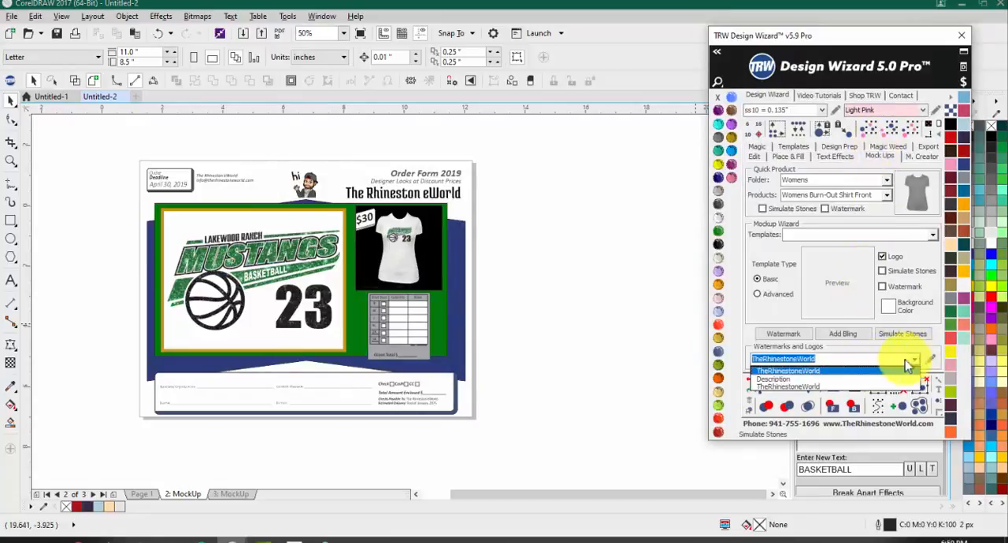
left_click(804, 385)
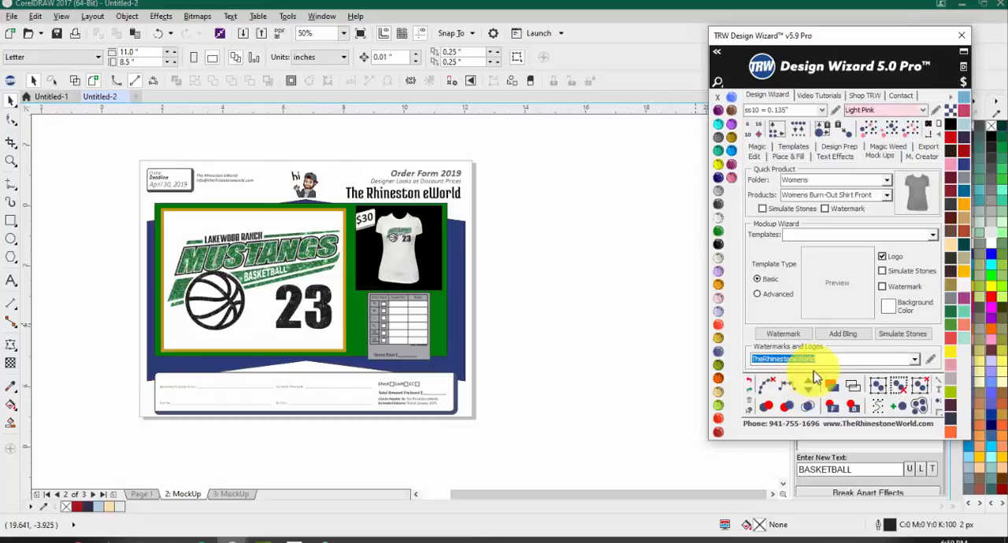
left_click(913, 362)
left_click(808, 381)
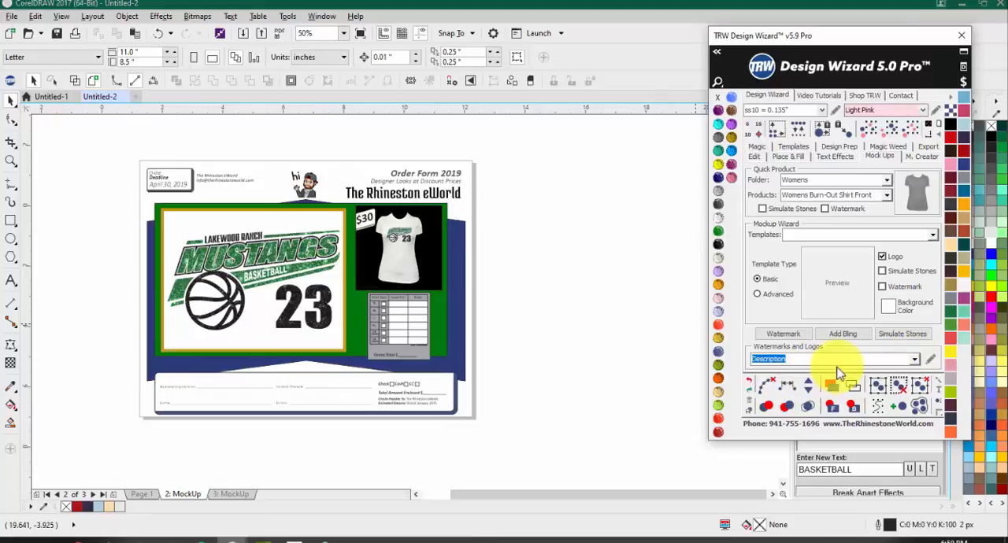
left_click(912, 362)
left_click(837, 373)
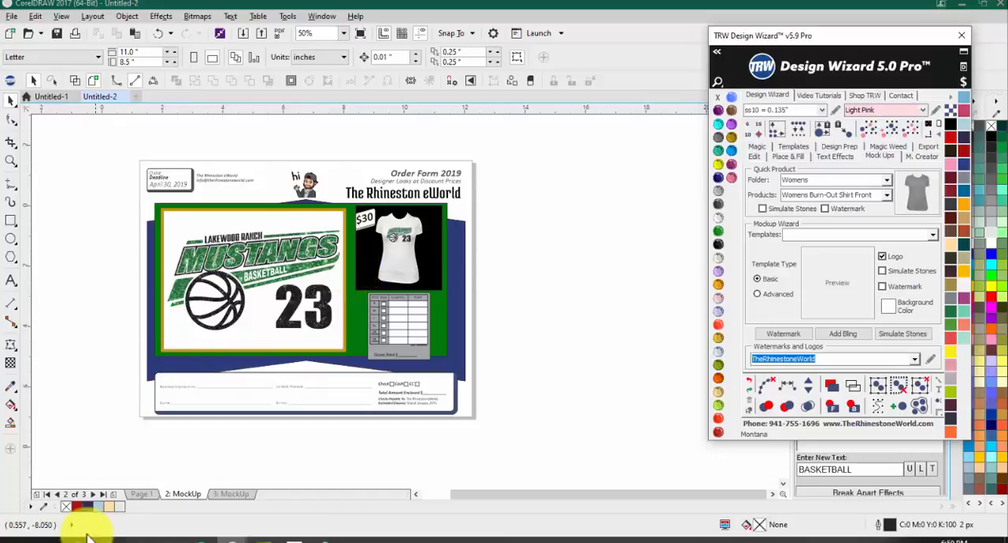
Step: Switch to File Explorer and open the Templates folder under Documents > TRWDesignWizard > MockUps > Wizard
left_click(52, 539)
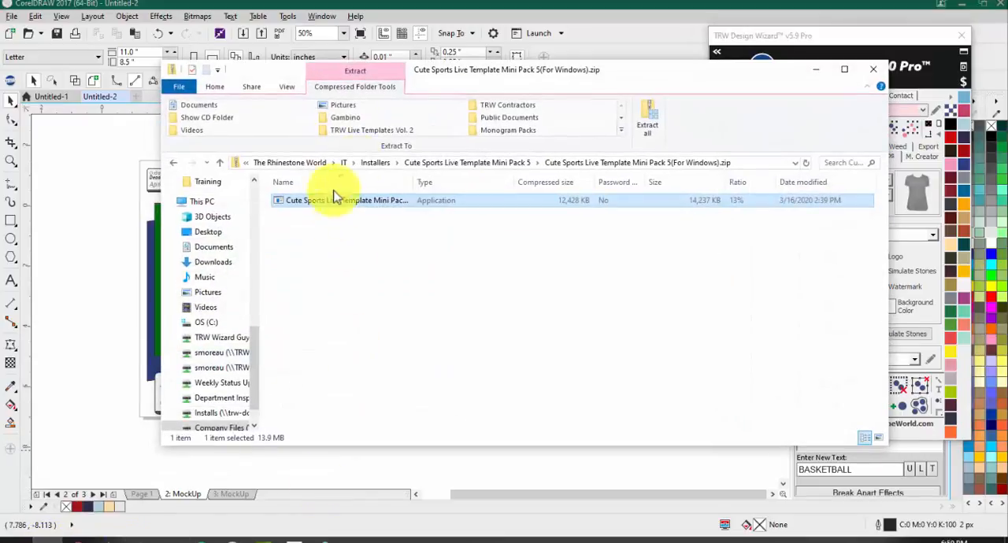
left_click_drag(493, 72, 665, 77)
scroll(315, 252, "up", 6)
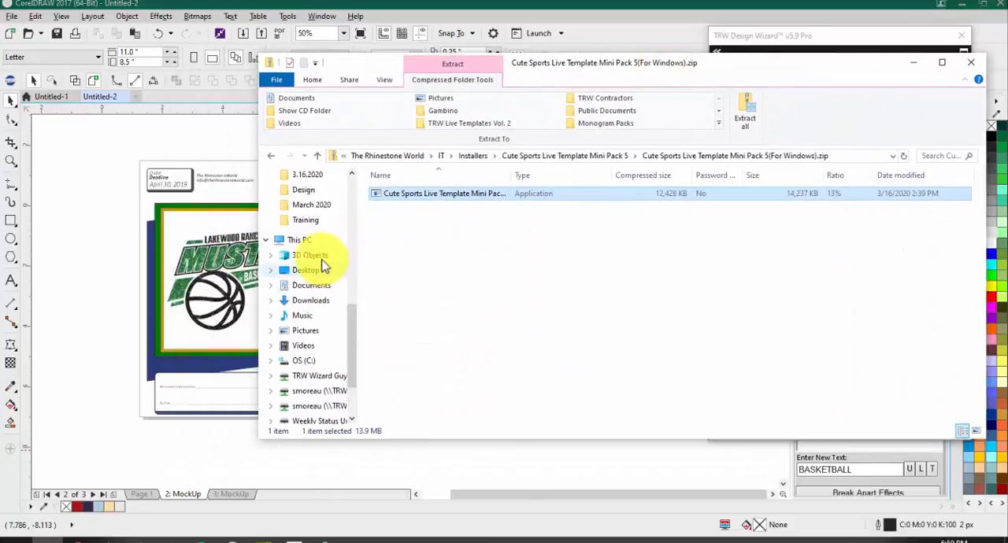
scroll(309, 247, "up", 5)
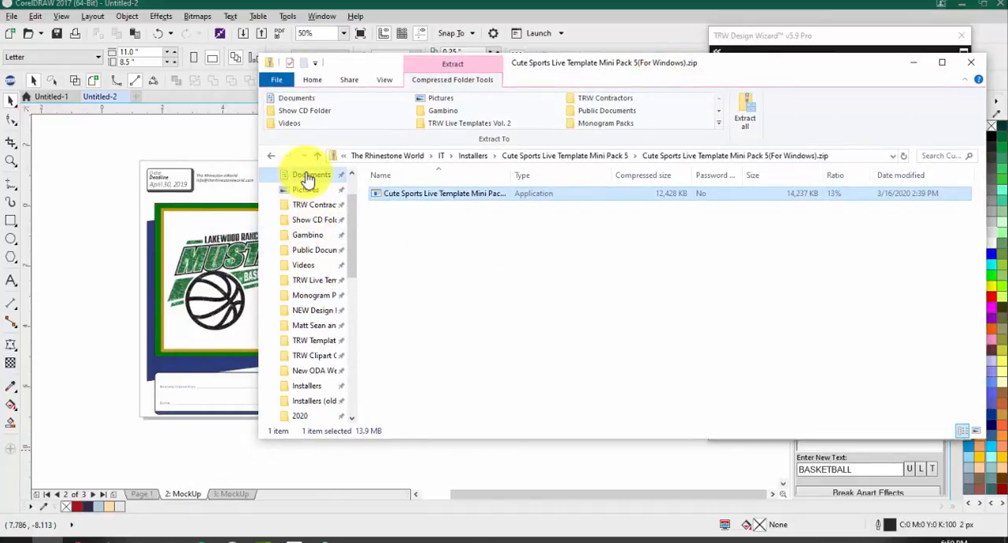
left_click(311, 175)
scroll(425, 260, "down", 2)
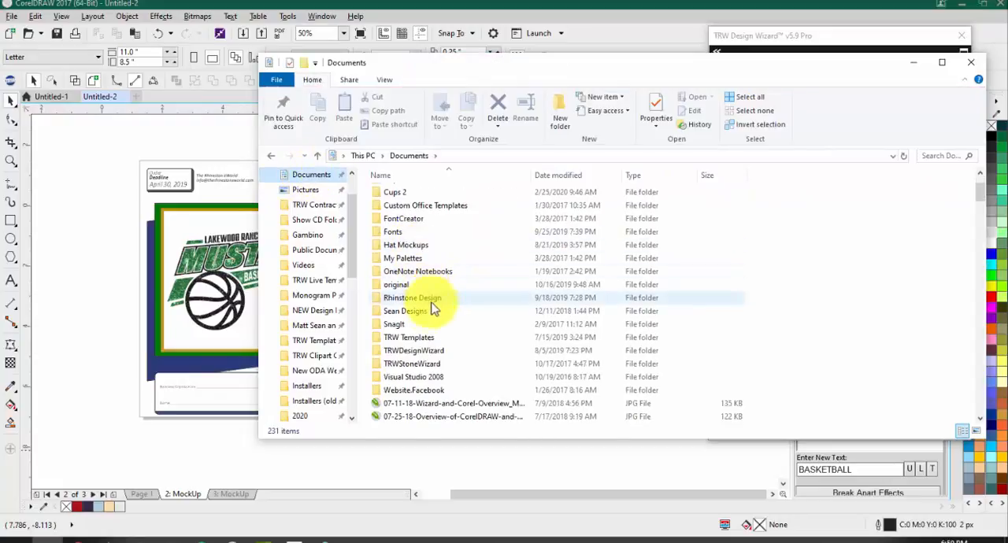
double_click(424, 352)
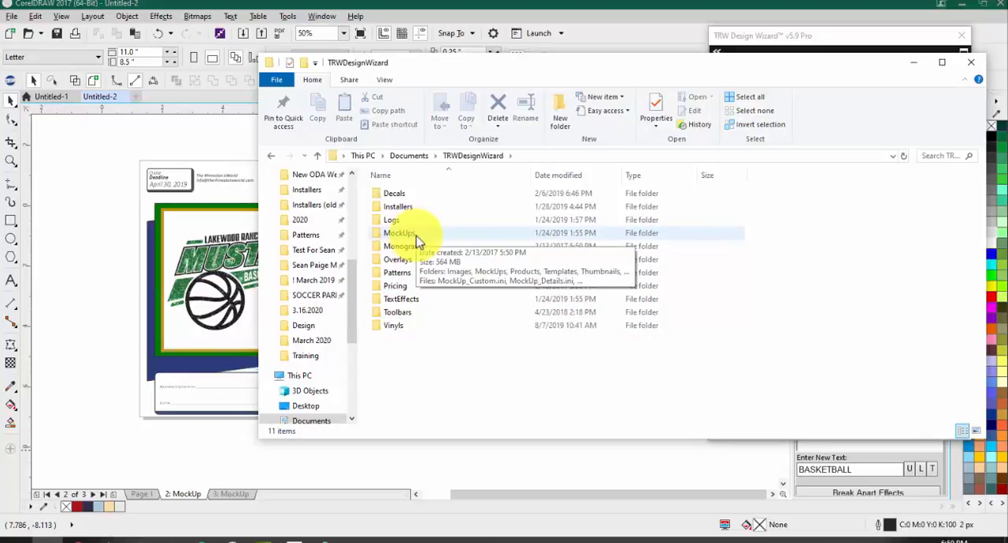
double_click(415, 236)
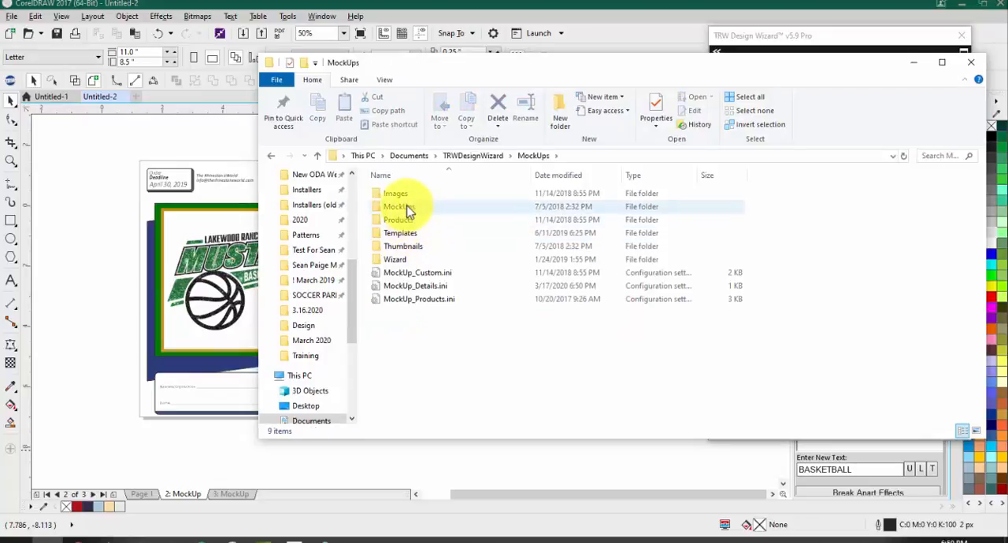
left_click(396, 258)
double_click(396, 258)
left_click(397, 207)
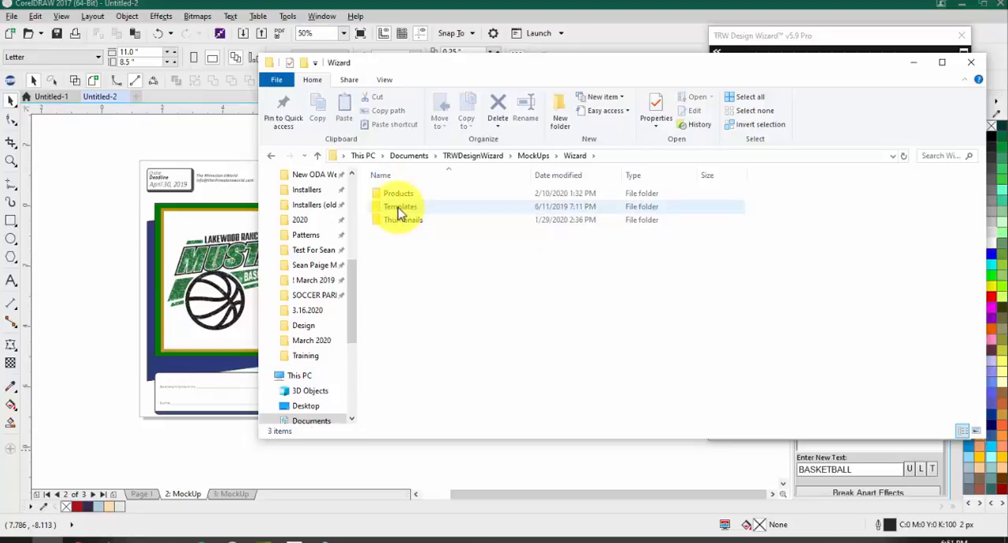
double_click(397, 207)
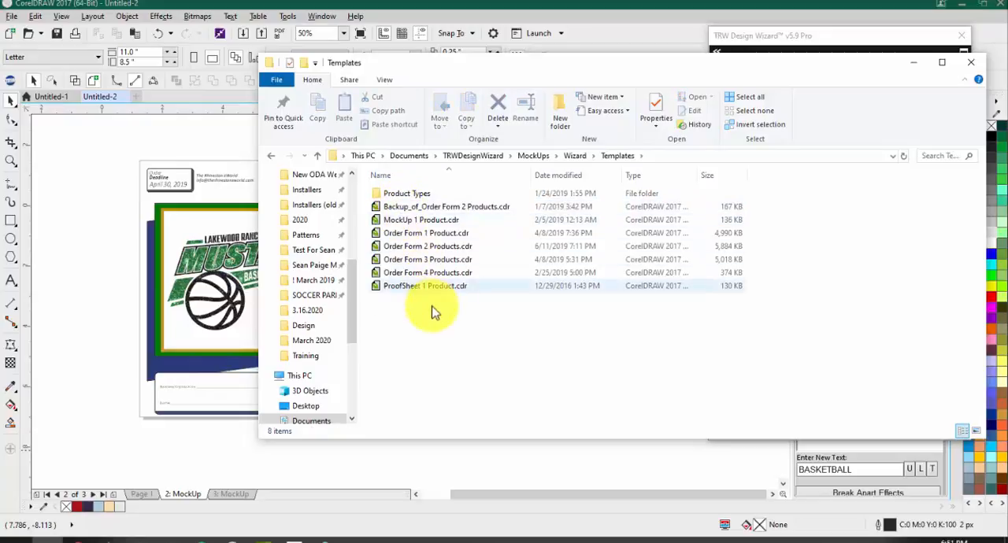
Step: Display the Templates folder's files as extra large icons and look through the template previews
right_click(477, 292)
mouse_move(591, 317)
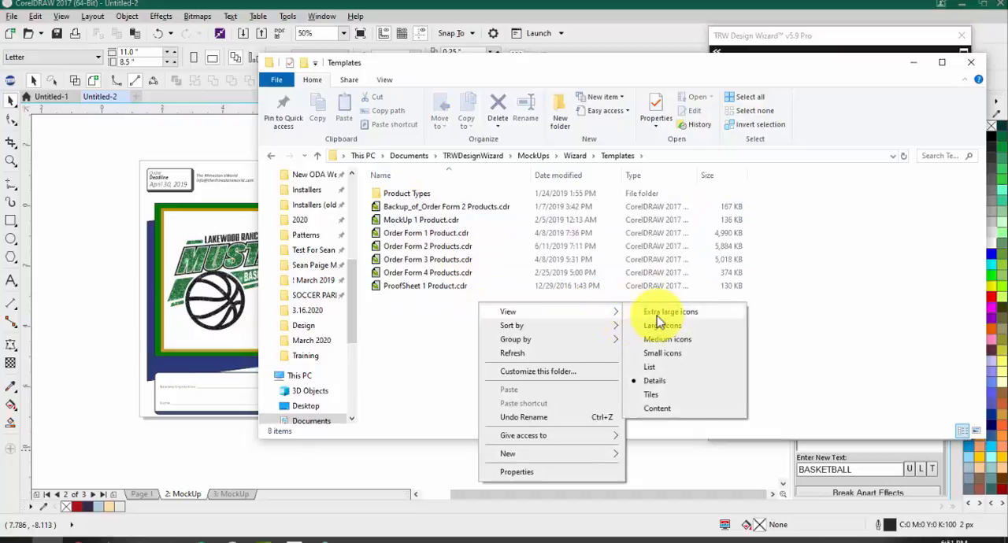
left_click(655, 315)
scroll(639, 310, "down", 5)
scroll(508, 263, "up", 2)
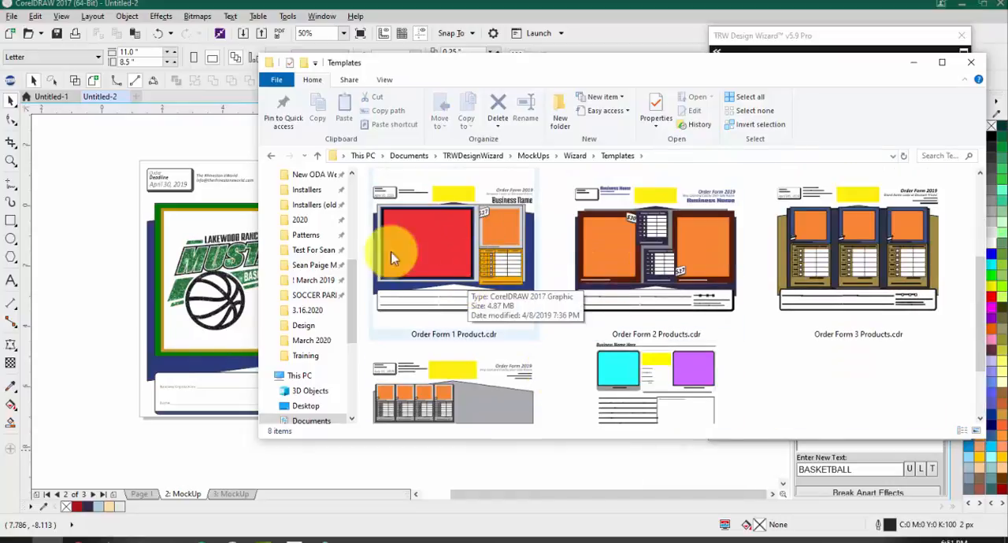
Step: Open the Order Form 1 Product.cdr template in CorelDRAW for editing
left_click(491, 254)
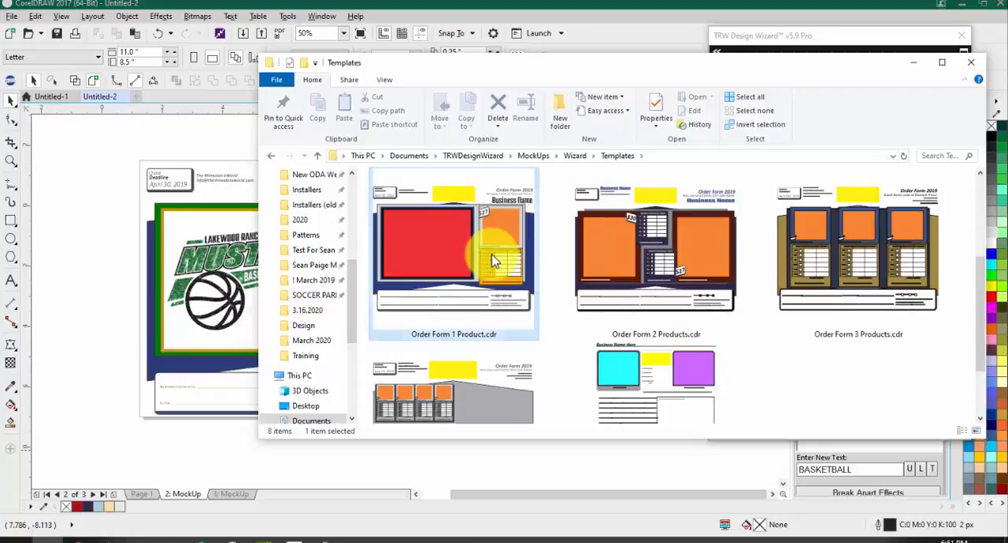
double_click(417, 235)
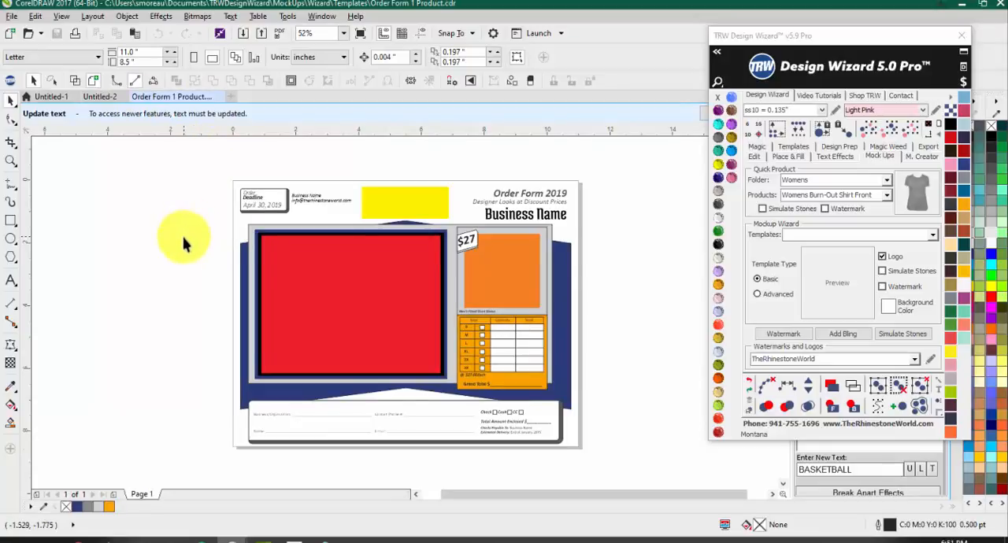
scroll(574, 284, "up", 2)
scroll(551, 280, "down", 2)
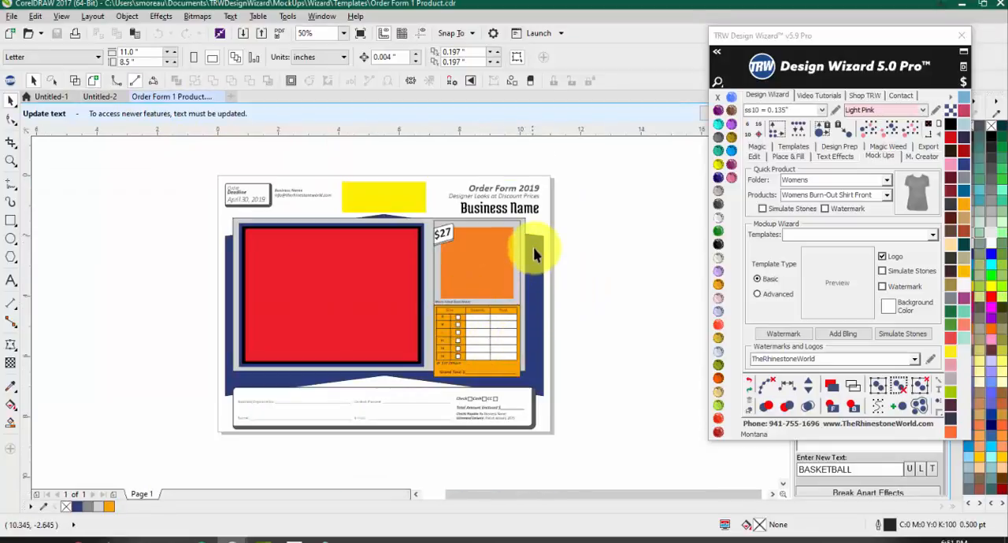
Step: Recolor the dark blue background shape behind the order form with Aquamarine
left_click(533, 253)
left_click(719, 244)
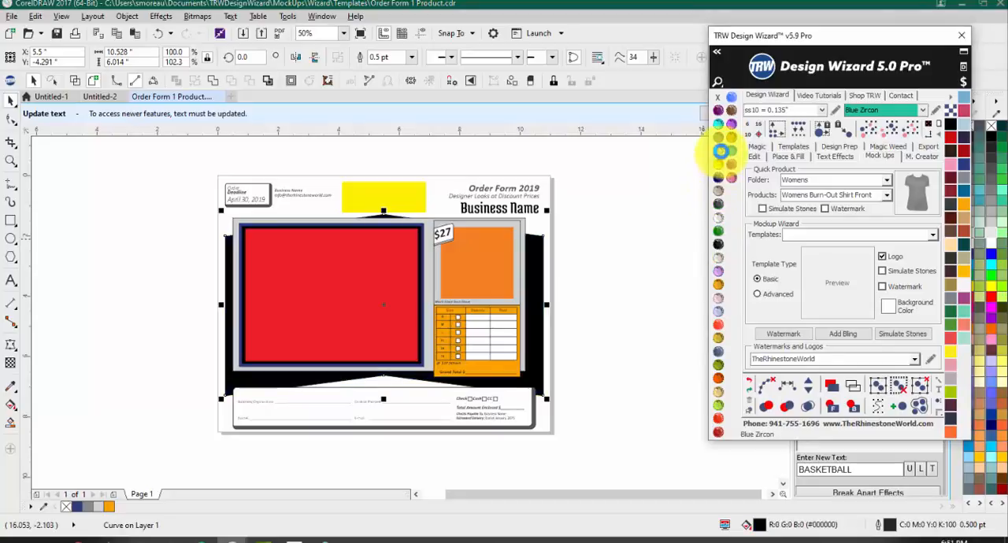
left_click(719, 151)
left_click(718, 110)
Step: Change the font of the large Business Name heading to Passion One
left_click(499, 208)
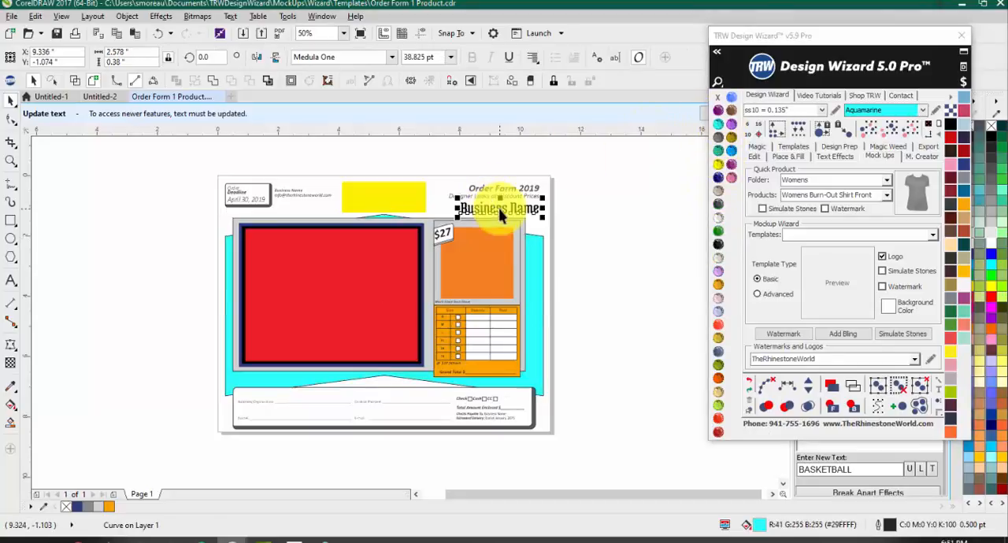
left_click(392, 57)
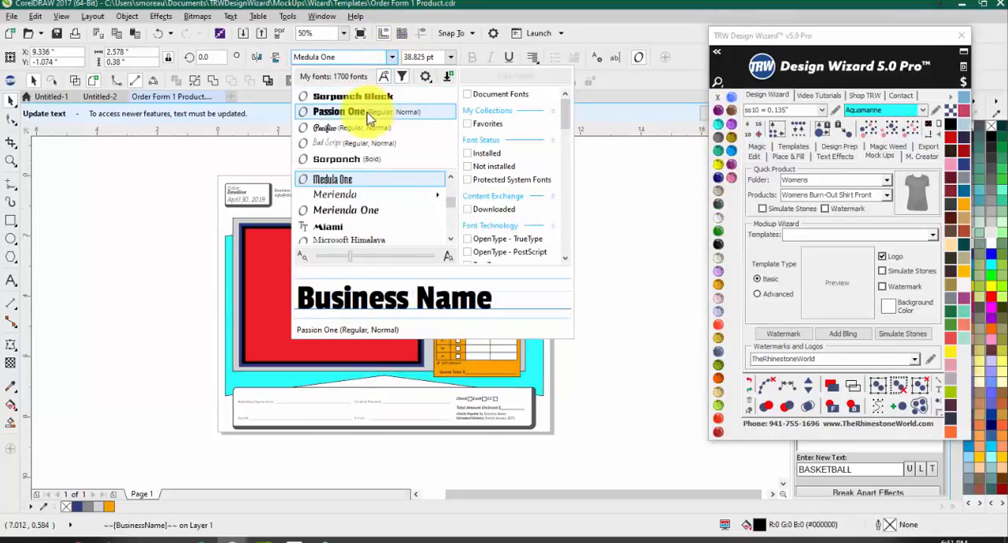
left_click(370, 116)
left_click(574, 219)
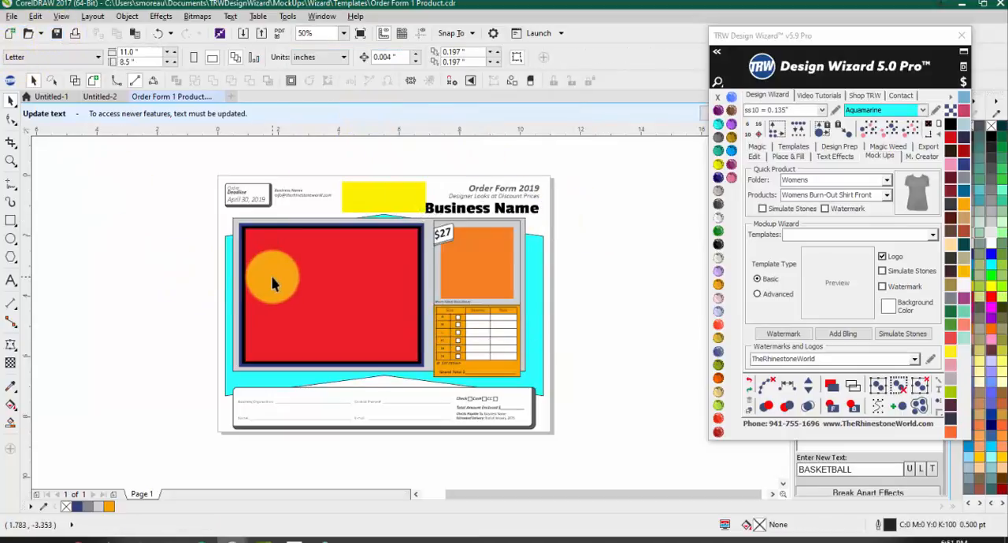
Step: Scale the Business Name heading down slightly from its left edge to clear the yellow logo placeholder
left_click(463, 209)
scroll(417, 209, "up", 2)
left_click_drag(404, 207, 431, 207)
scroll(432, 207, "down", 2)
left_click(562, 203)
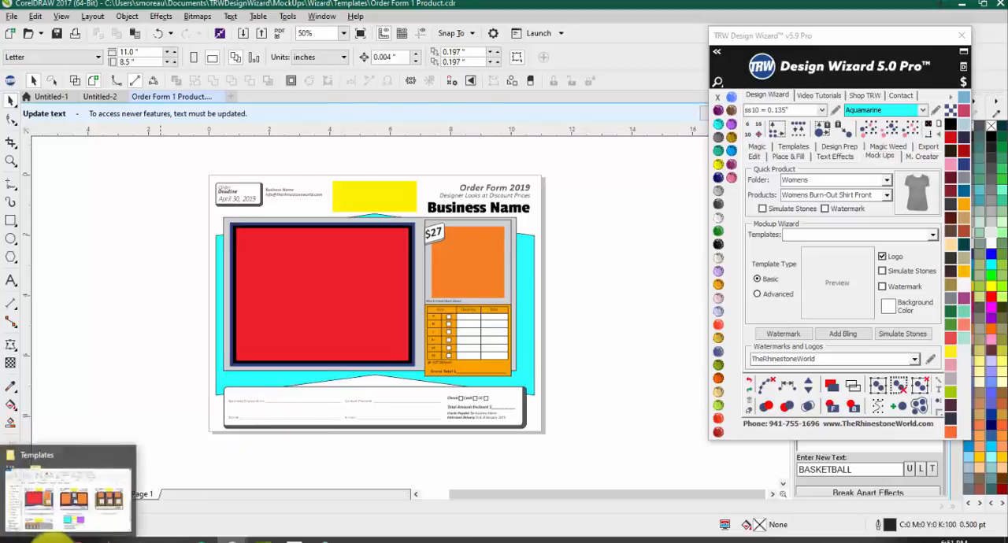
Step: Return to the Templates folder, review the mock-up, order form and proof sheet previews, and close the folder window
left_click(55, 498)
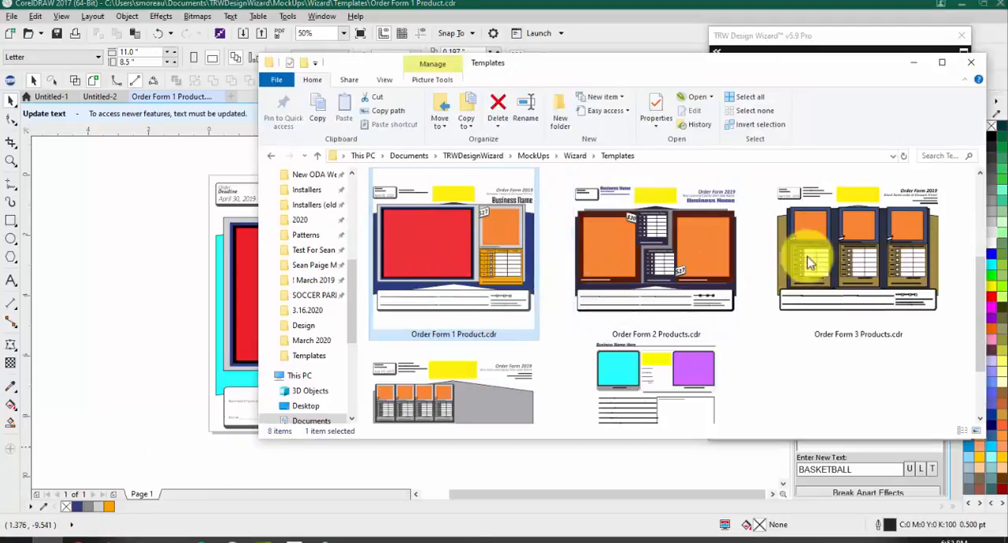
scroll(662, 363, "up", 2)
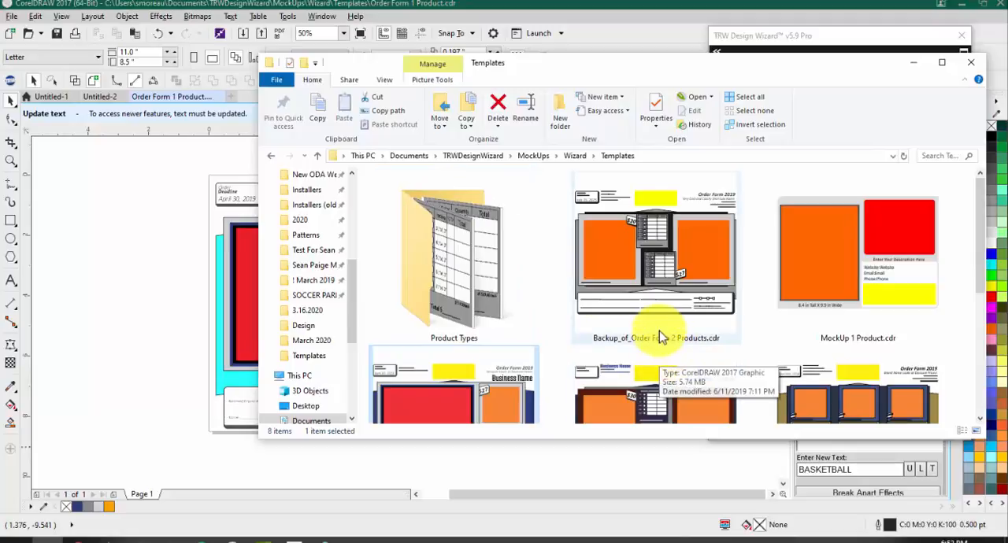
scroll(661, 337, "down", 2)
scroll(658, 334, "up", 2)
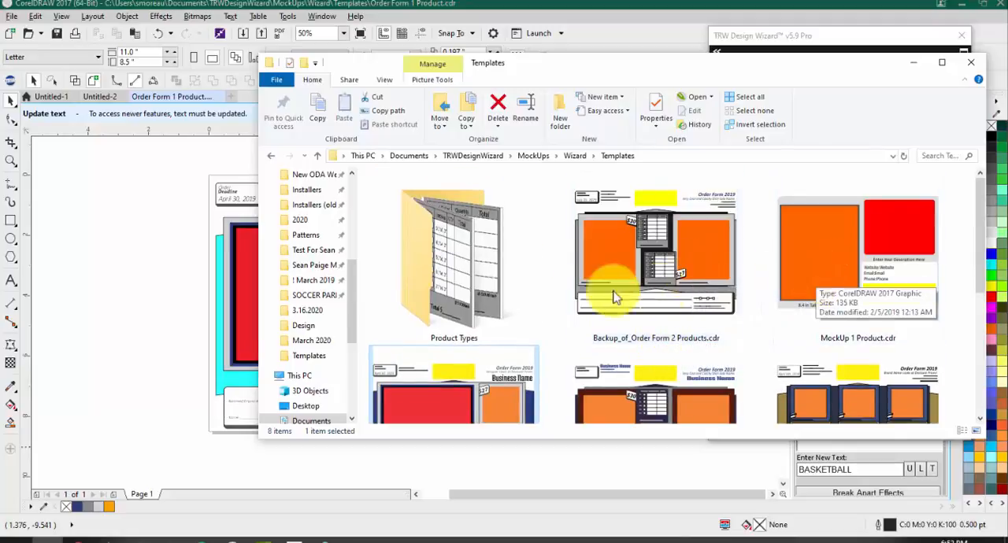
scroll(457, 288, "down", 2)
scroll(708, 343, "down", 2)
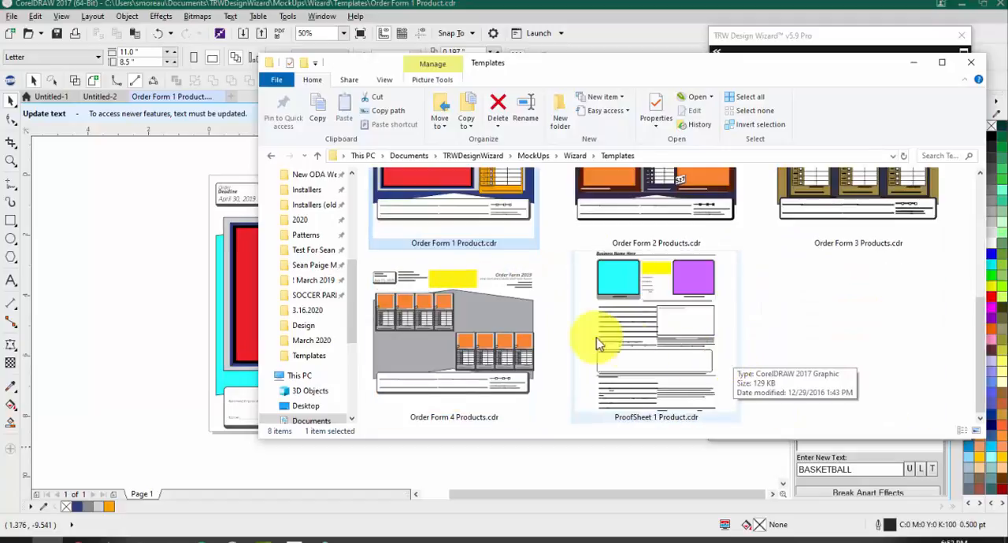
scroll(596, 344, "up", 2)
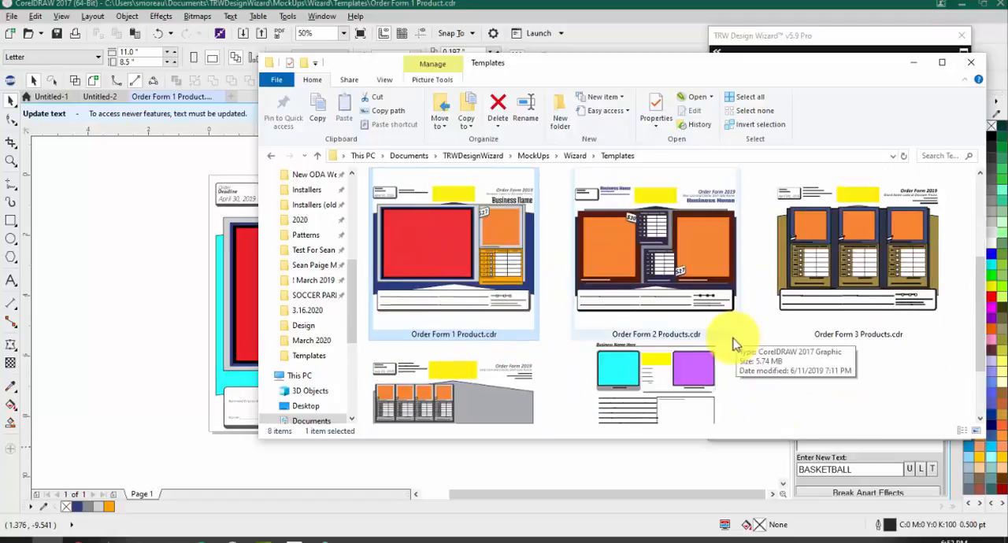
left_click(967, 64)
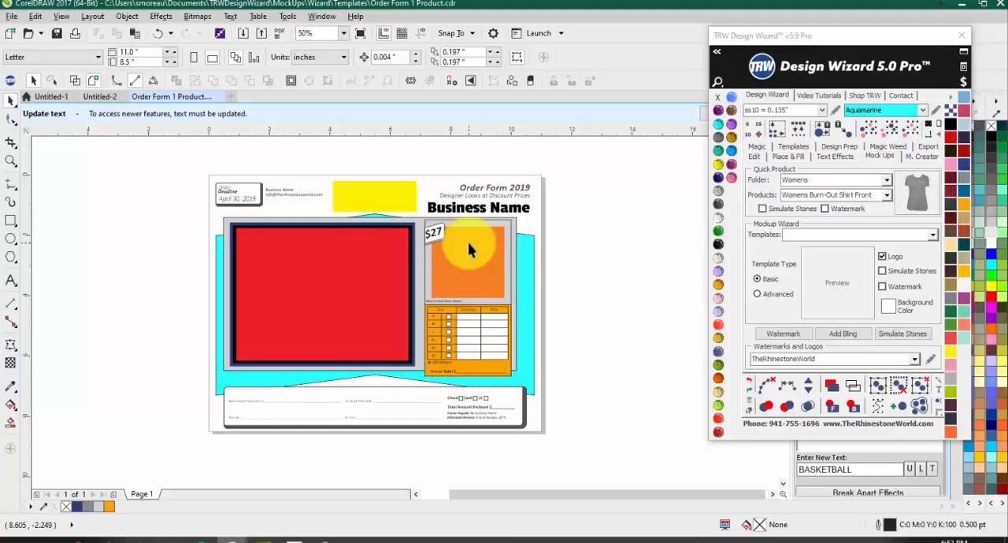
Step: Open a new File Explorer window and navigate from Documents to the TRWDesignWizard > MockUps > Wizard > Templates folder
left_click(47, 541)
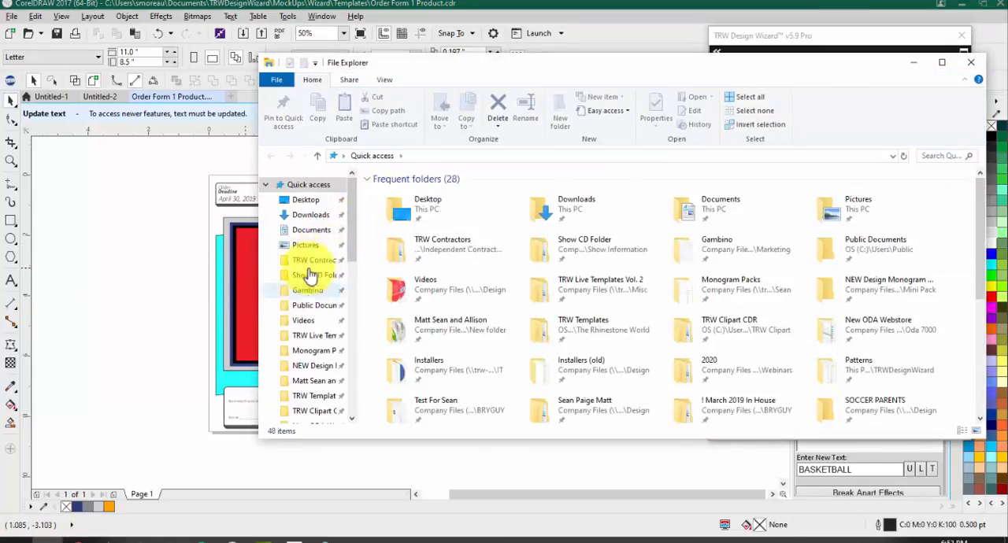
left_click(311, 230)
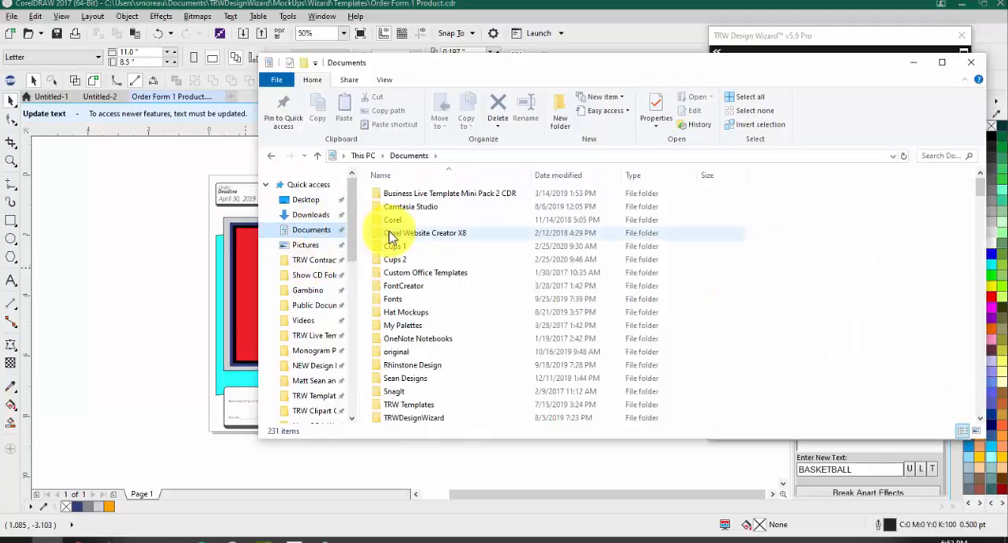
scroll(391, 236, "down", 5)
double_click(405, 234)
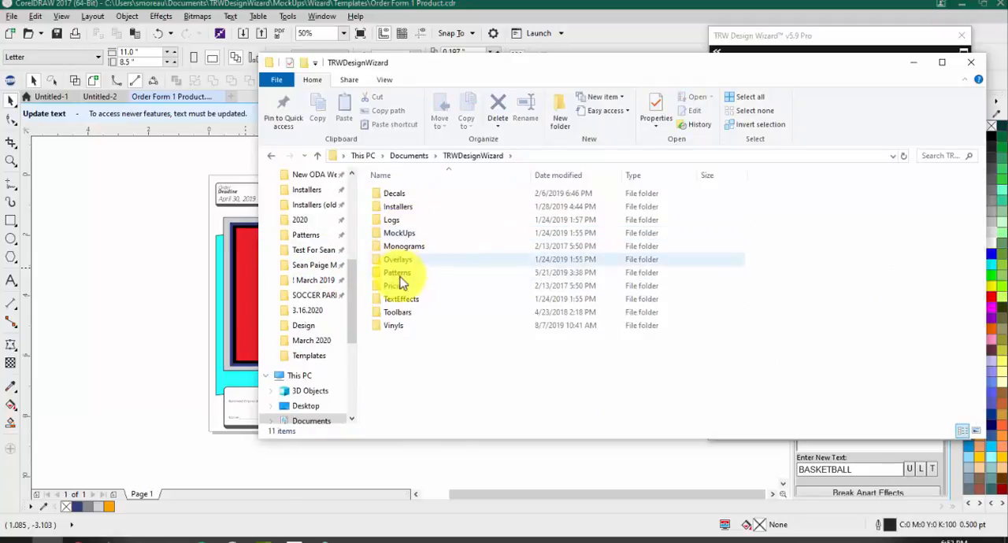
double_click(391, 234)
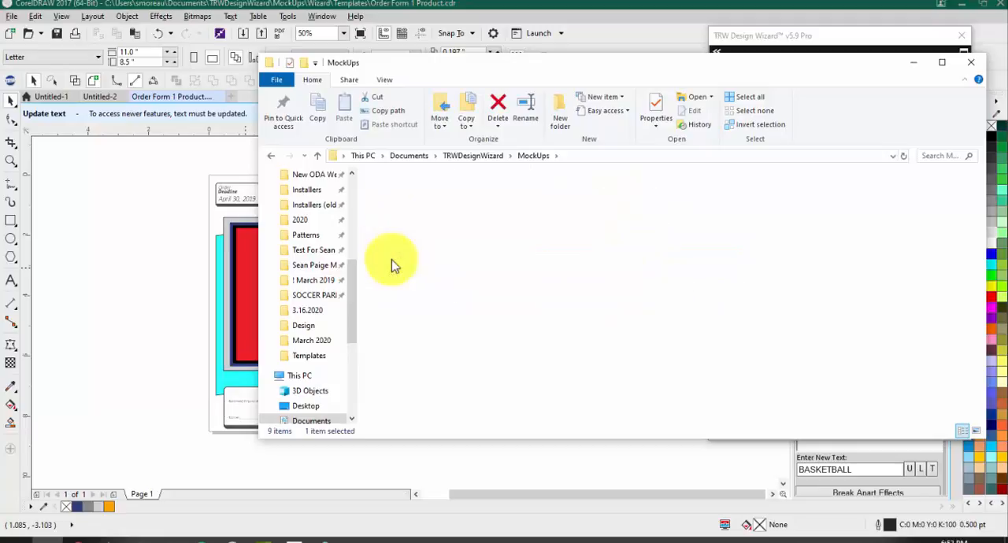
double_click(400, 228)
double_click(405, 211)
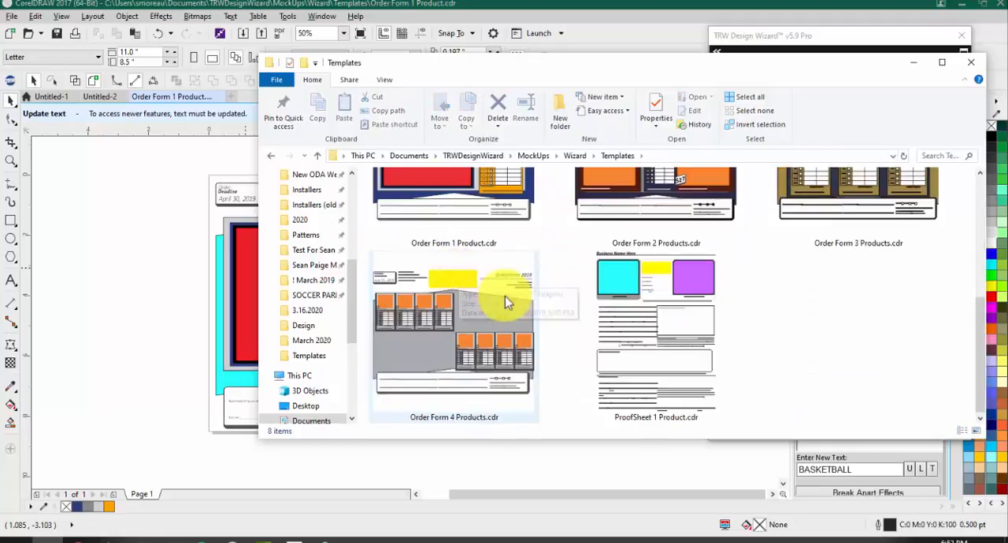
Step: Set the Templates folder back to the details view and close its window
scroll(504, 296, "up", 2)
right_click(809, 362)
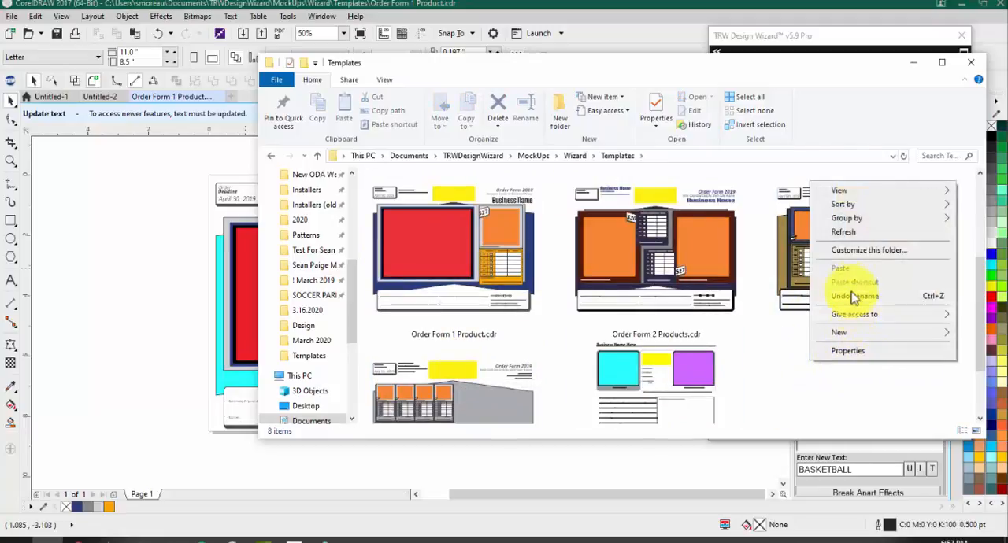
mouse_move(839, 194)
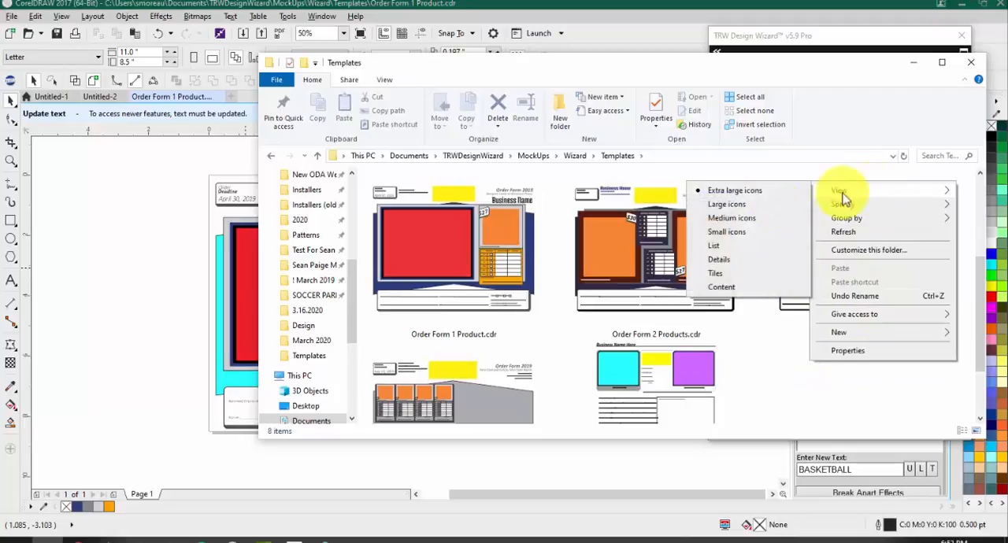
left_click(731, 260)
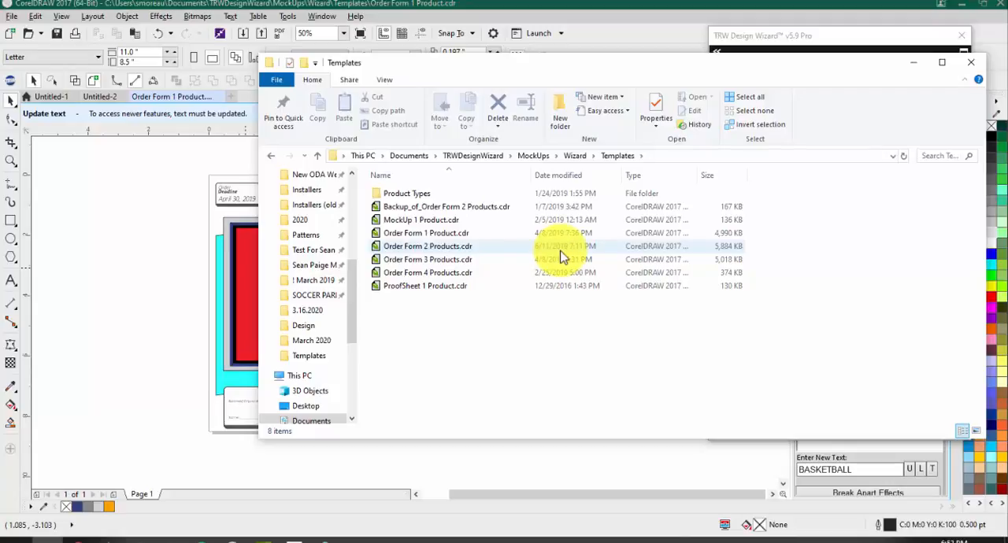
left_click(971, 63)
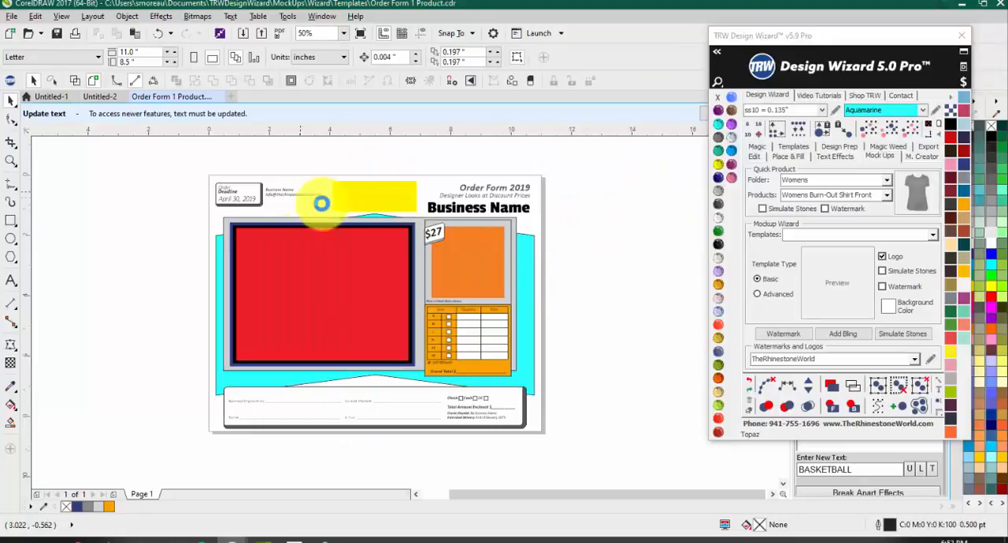
Step: Examine the business name, e-mail and order deadline text in the order form's header
scroll(321, 203, "up", 3)
scroll(147, 184, "down", 3)
scroll(198, 197, "up", 3)
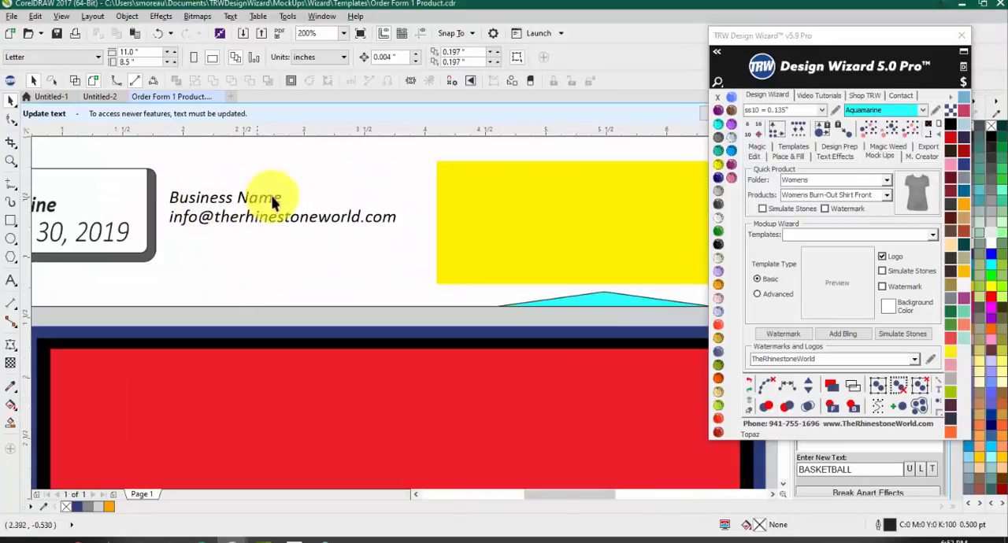
scroll(308, 218, "down", 3)
scroll(158, 240, "up", 3)
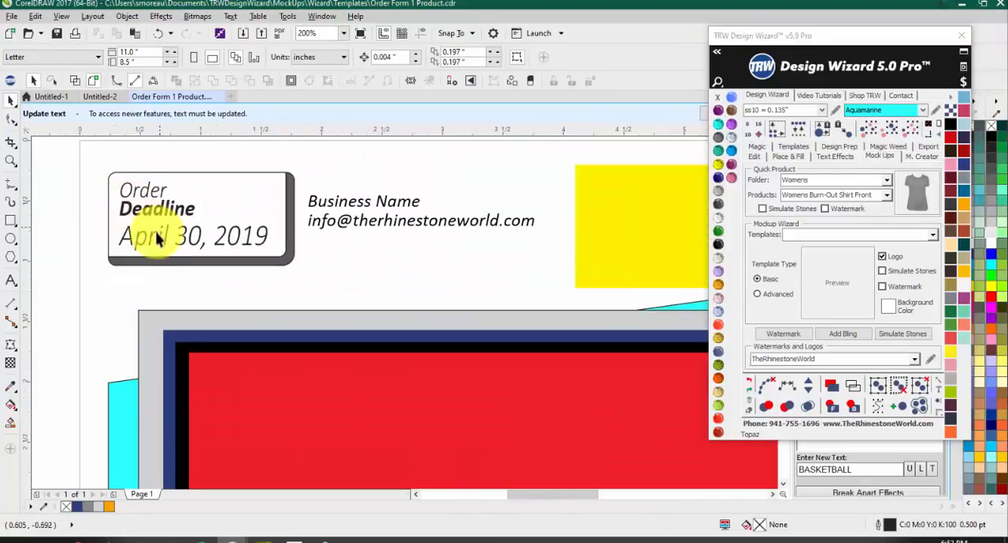
Step: Examine the order form's header, from the order deadline box to the large Business Name title, and the overall page layout
scroll(321, 218, "down", 2)
scroll(653, 203, "down", 2)
scroll(547, 266, "up", 3)
scroll(386, 291, "down", 1)
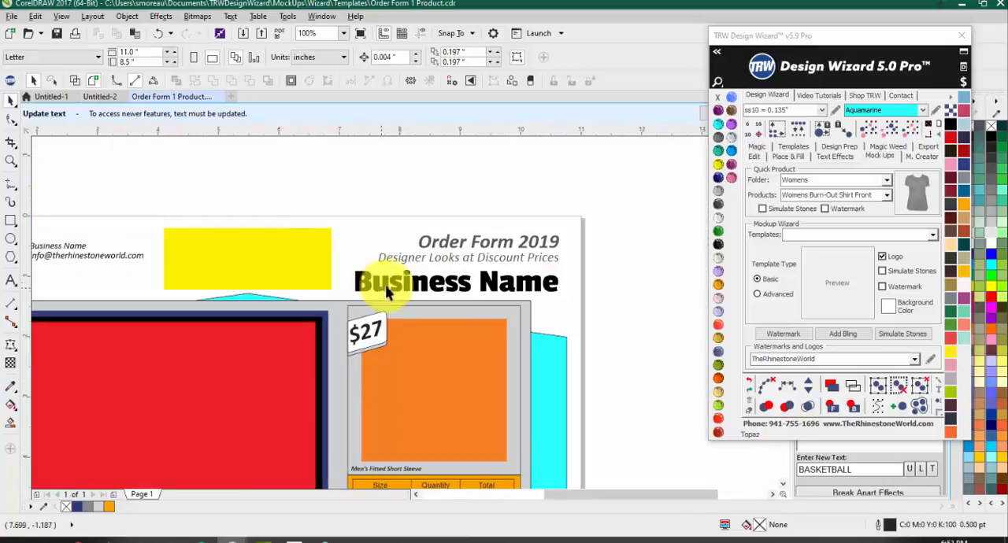
scroll(518, 238, "down", 1)
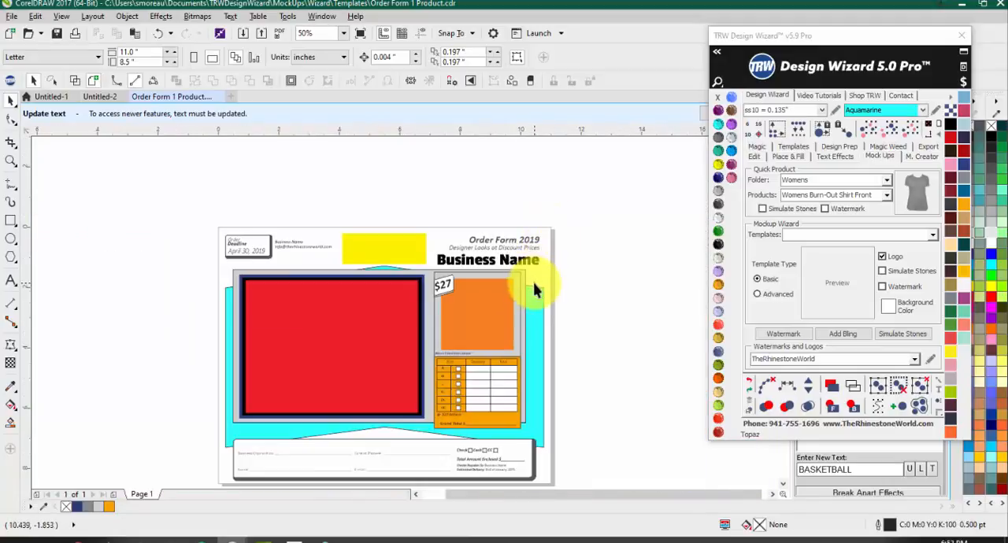
Step: Open the watermarks and logos editor, try deleting the large Business Name title from the order form, and undo the deletion
left_click(930, 359)
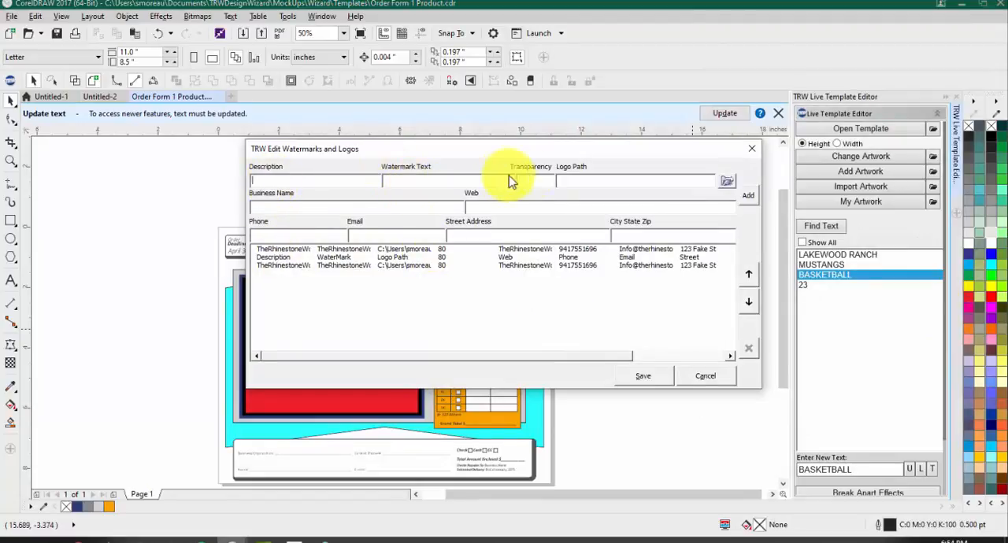
left_click_drag(342, 149, 525, 314)
left_click(509, 261)
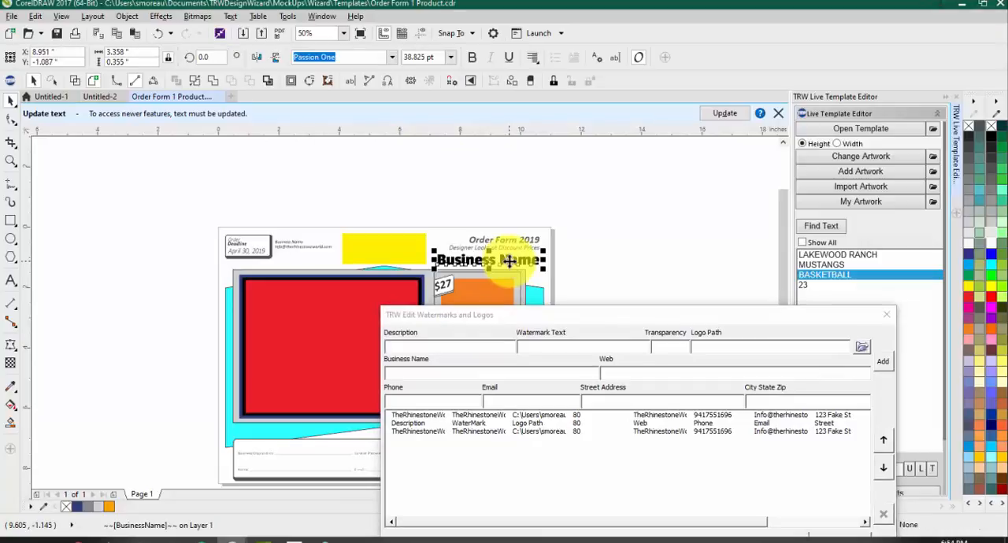
key("Delete")
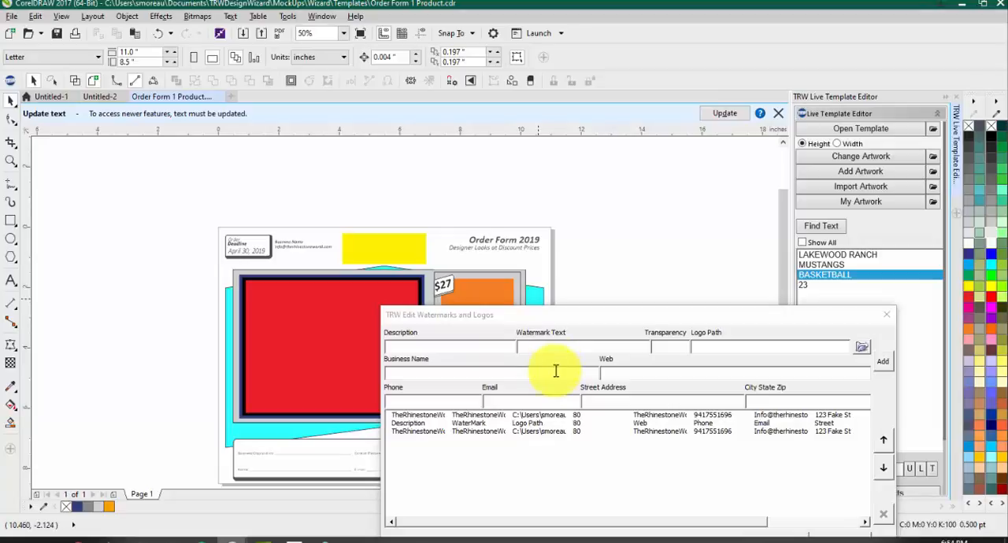
key("ctrl+z")
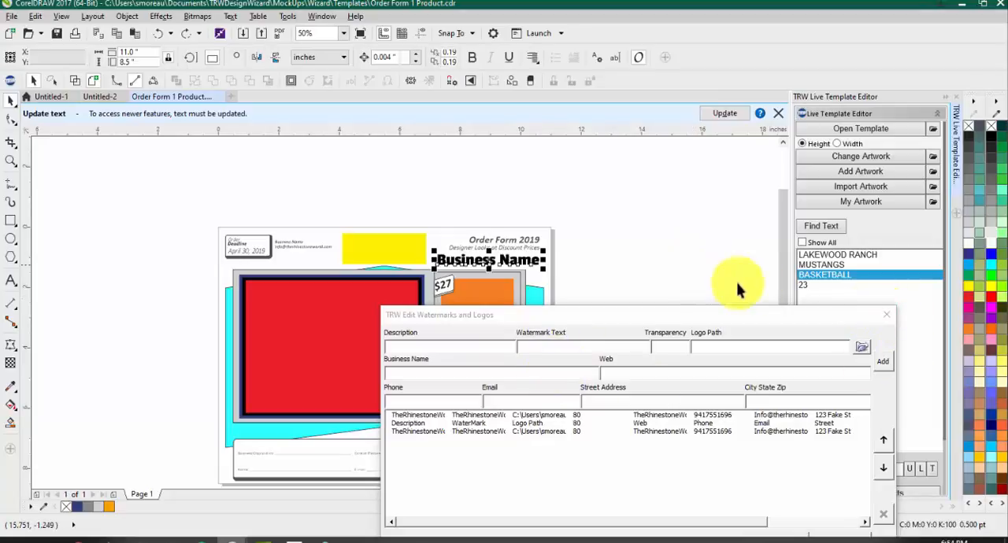
left_click(886, 315)
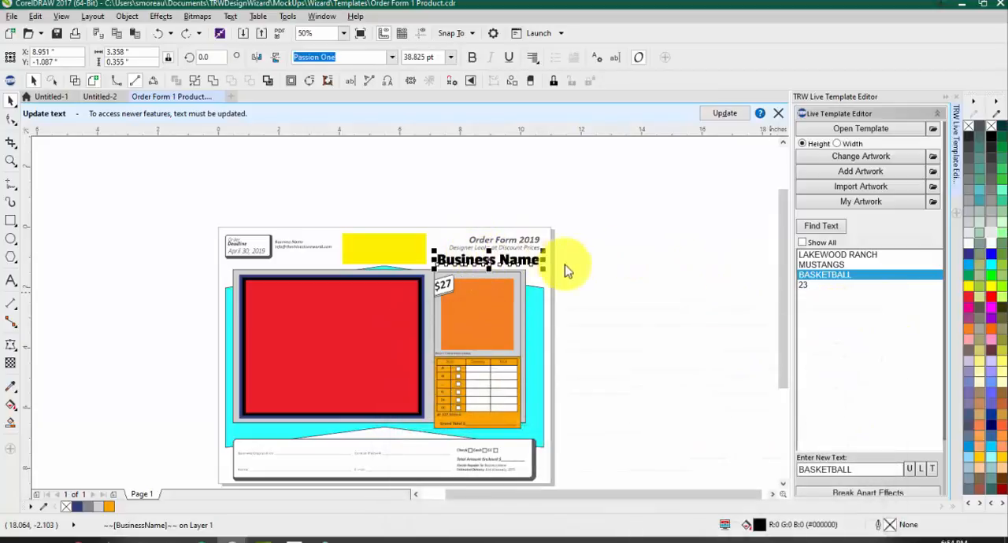
Step: Examine the order form's title, contact details and payment section
scroll(614, 256, "up", 1)
left_click(615, 257)
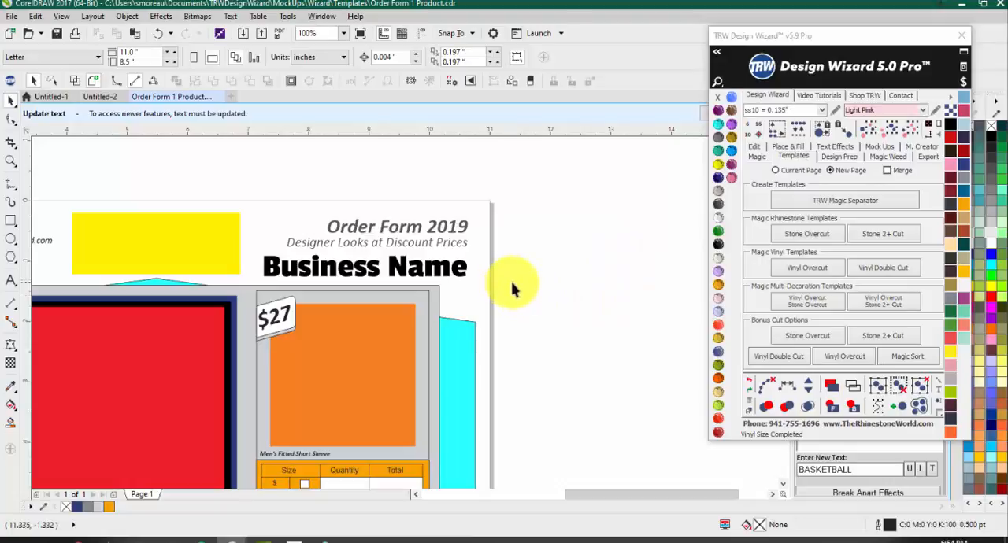
scroll(589, 199, "down", 1)
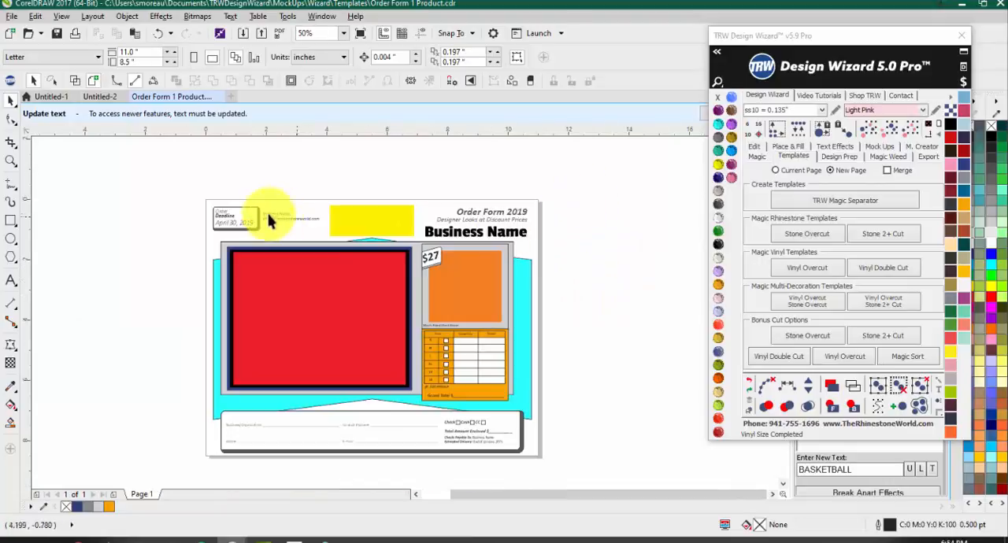
scroll(267, 221, "up", 1)
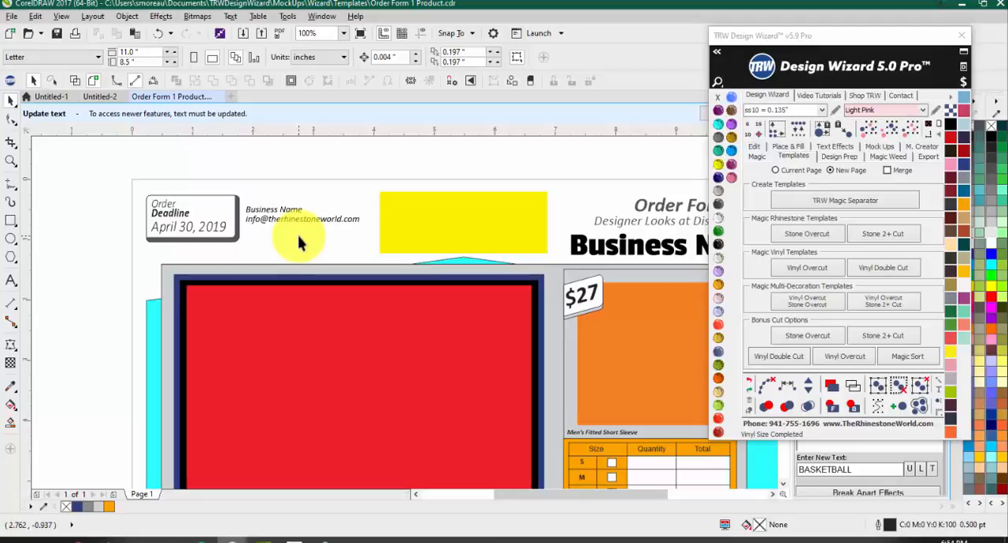
scroll(298, 244, "down", 1)
scroll(288, 304, "down", 1)
scroll(390, 295, "up", 1)
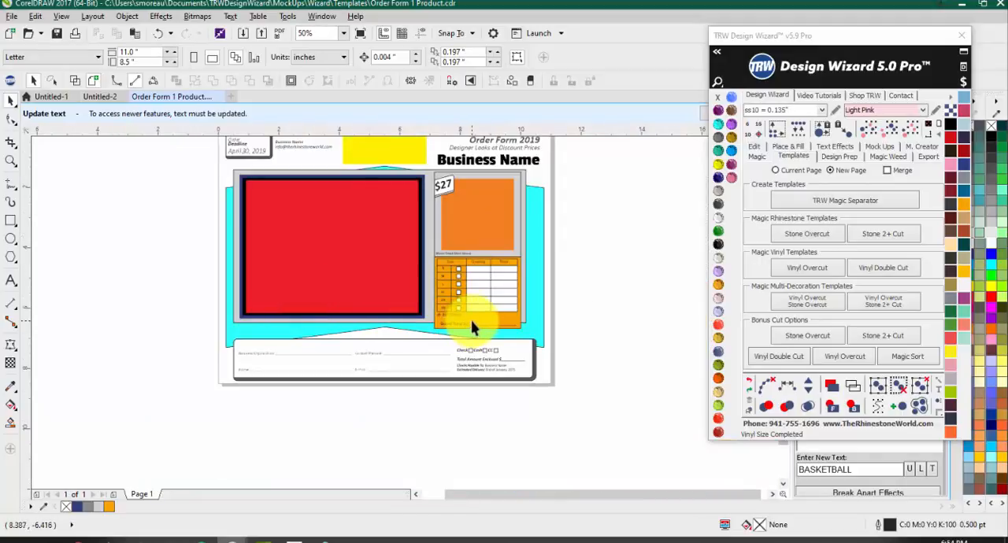
Step: Close Order Form 1 Product.cdr without saving the changes
scroll(429, 252, "up", 1)
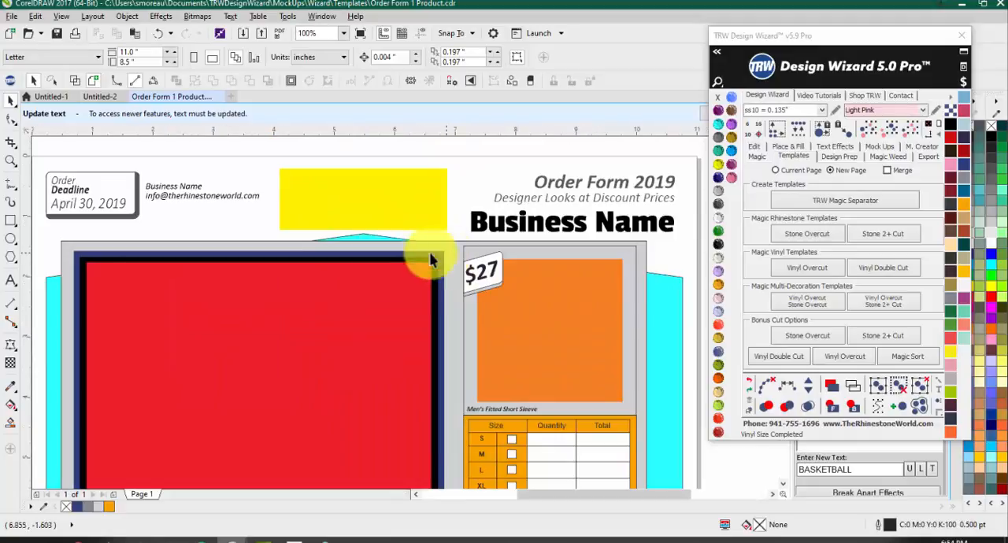
left_click(222, 97)
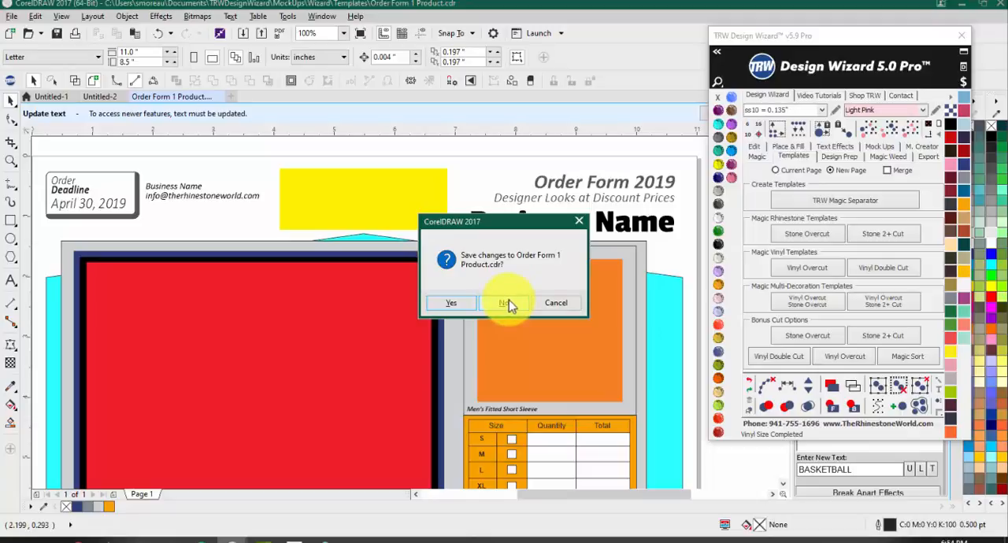
left_click(509, 304)
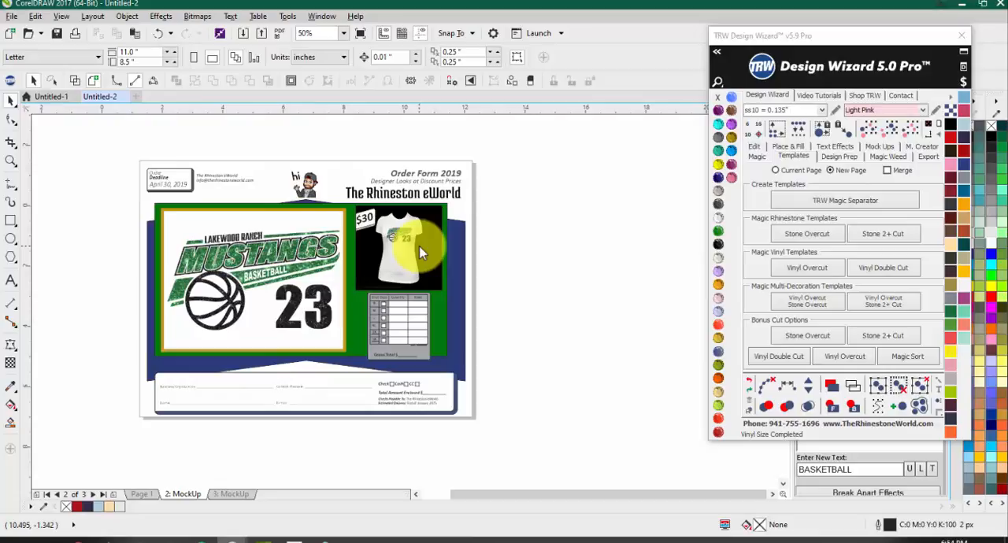
Step: Review the size table on the Mustangs order form mock-up and go back to the design on Page 1
left_click_drag(254, 288, 408, 292)
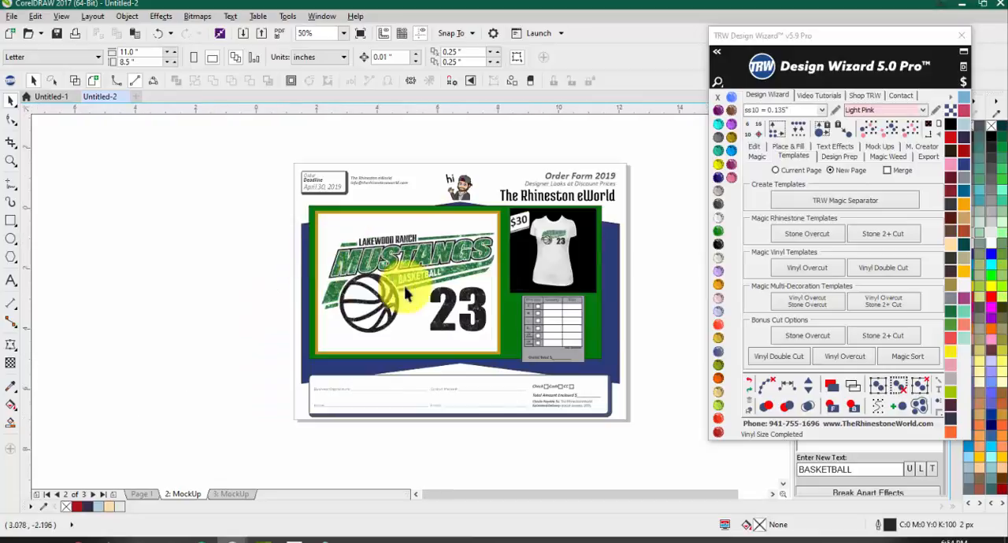
scroll(552, 332, "up", 2)
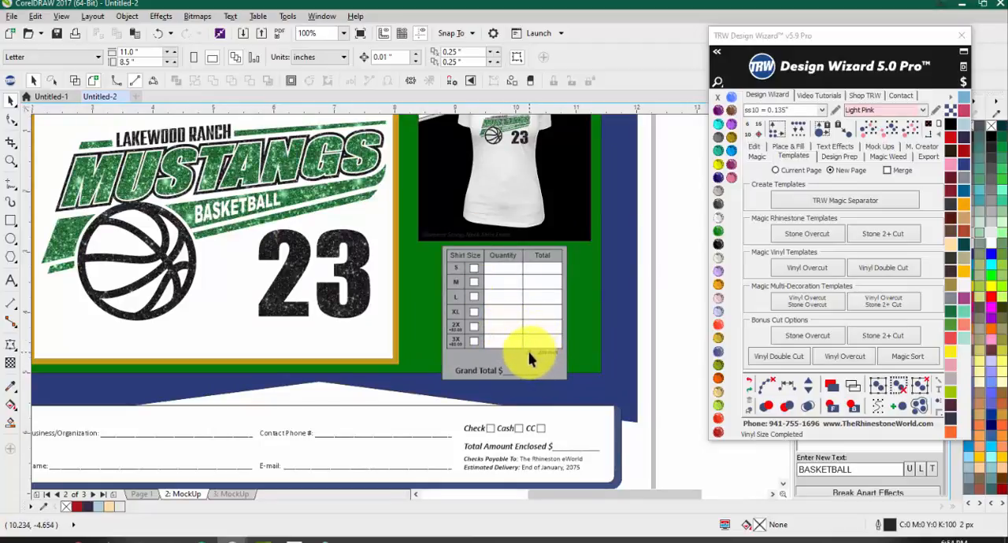
scroll(508, 328, "down", 2)
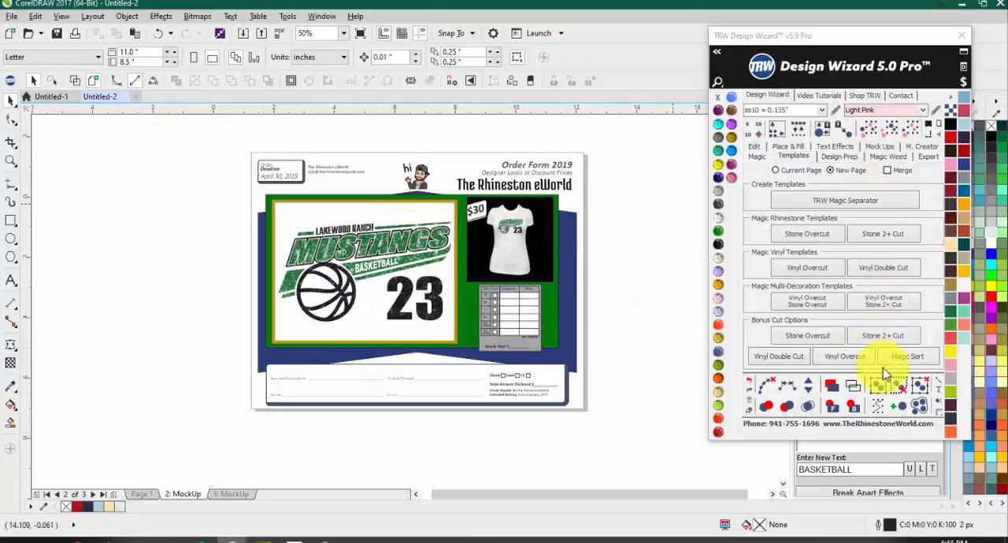
left_click(872, 147)
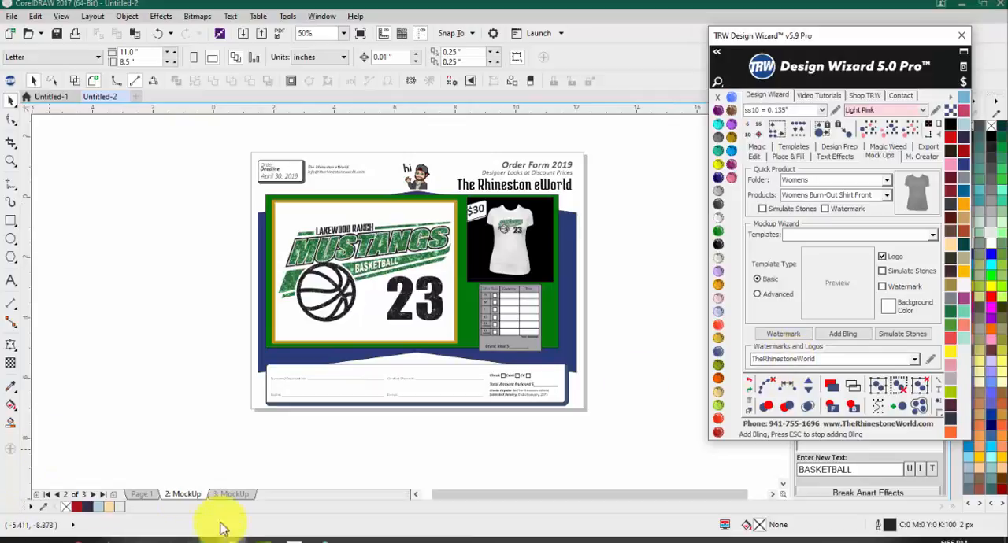
left_click(142, 494)
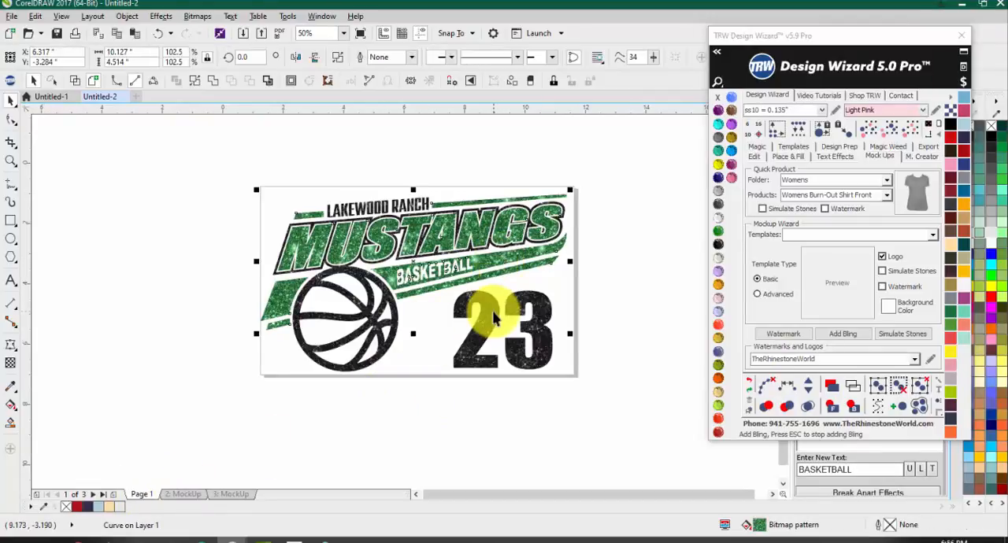
Step: Weld the green and black glitter layers of the Mustangs design into a single object
left_click(473, 351, "shift")
left_click(359, 62)
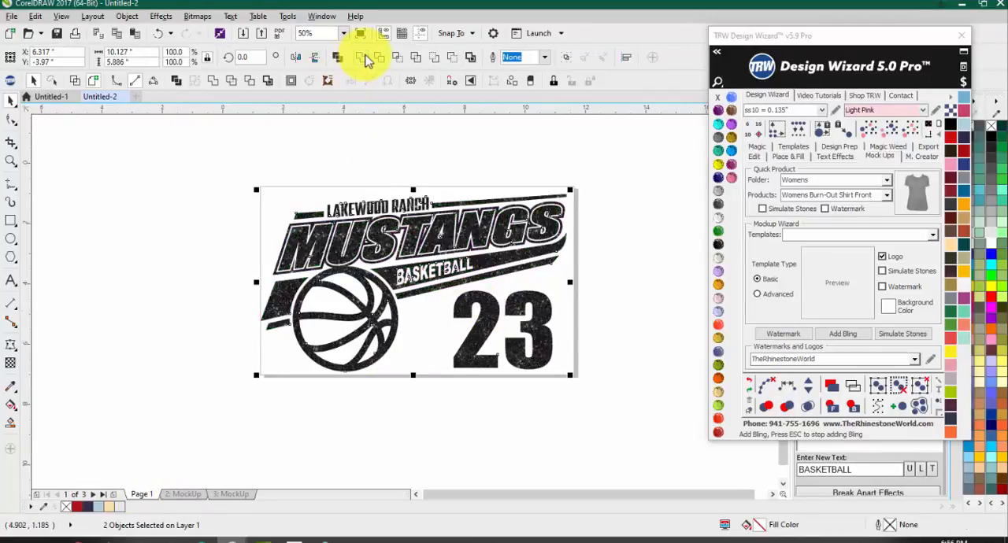
left_click(483, 175)
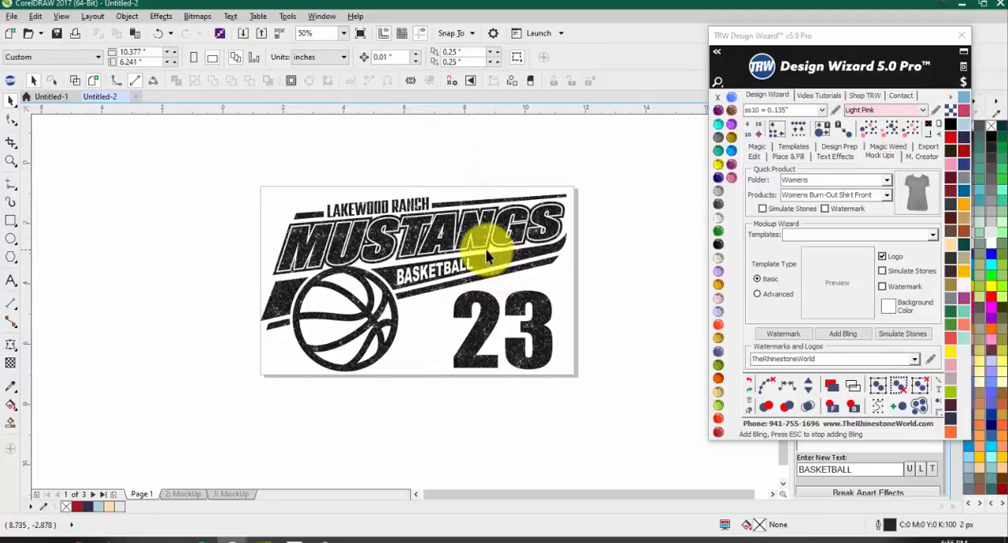
Step: Move the welded Mustangs design upward as a test, and undo both the move and the weld
left_click_drag(499, 257, 515, 193)
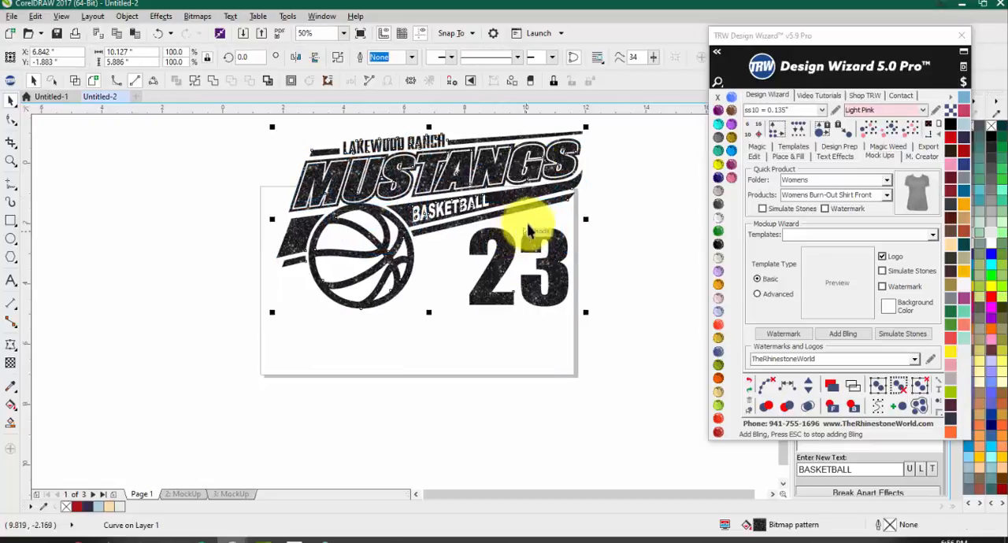
key("ctrl+z")
left_click(582, 220)
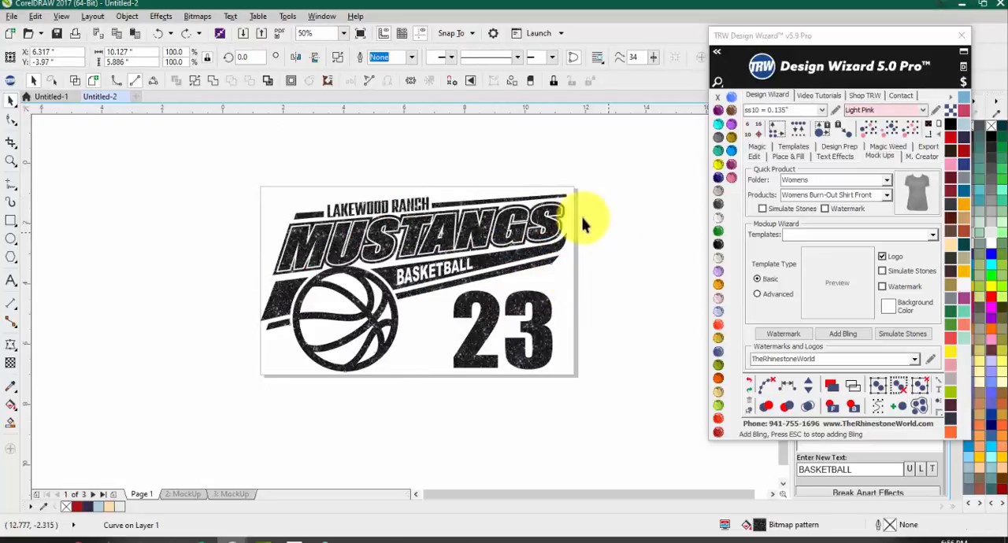
left_click(159, 37)
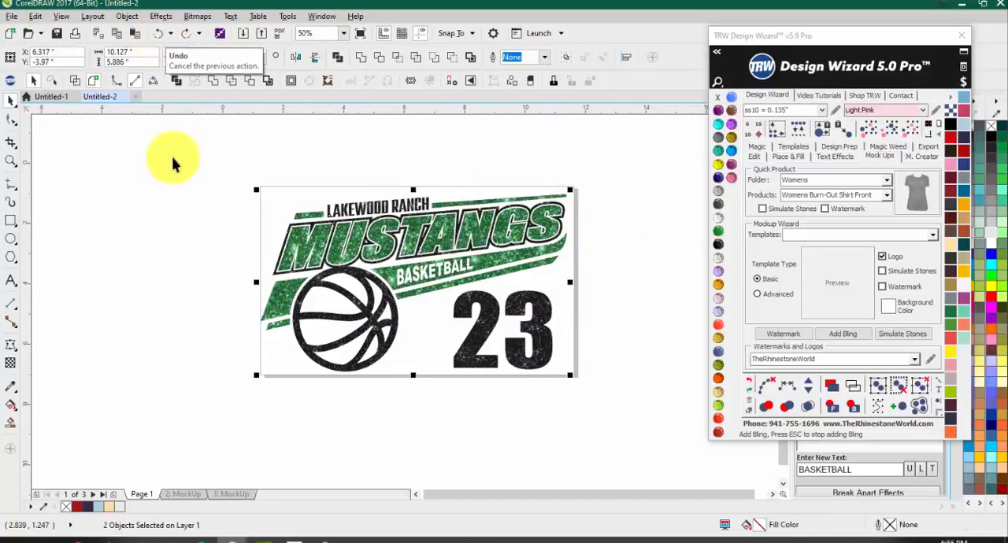
left_click(165, 183)
left_click_drag(374, 180, 373, 167)
key("ctrl+z")
left_click(422, 157)
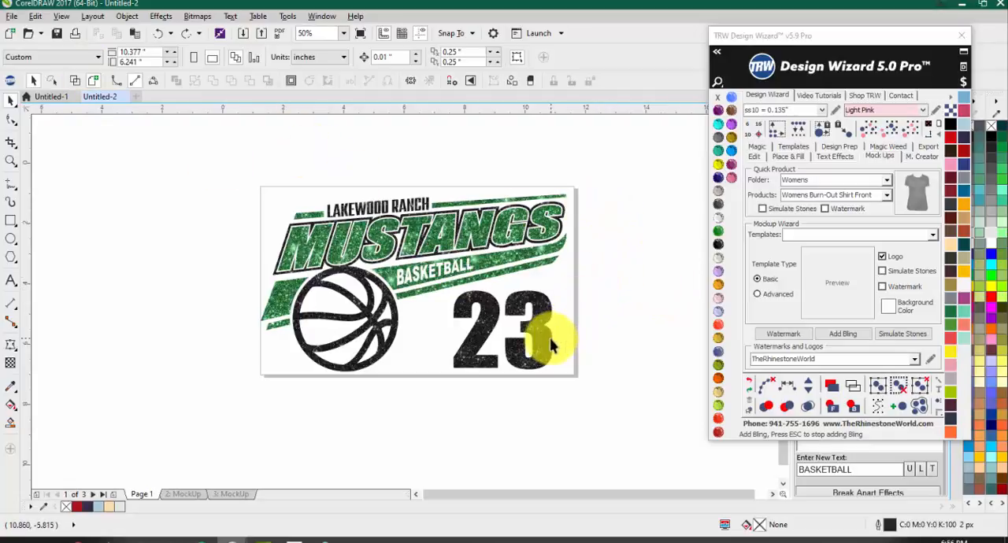
Step: Recolor the design's black glitter layer solid Black and its green glitter layer solid Emerald
left_click(526, 346)
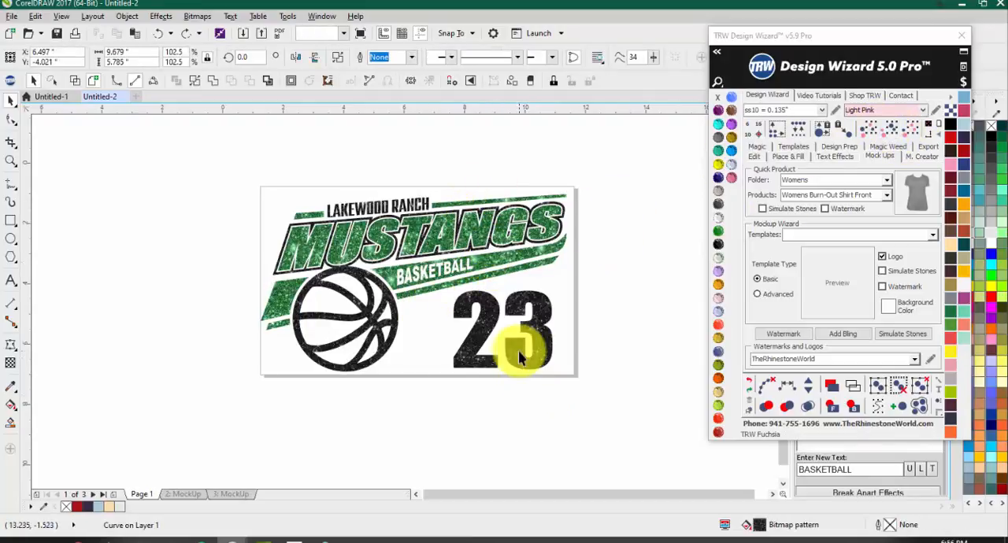
left_click(945, 130)
left_click(725, 233)
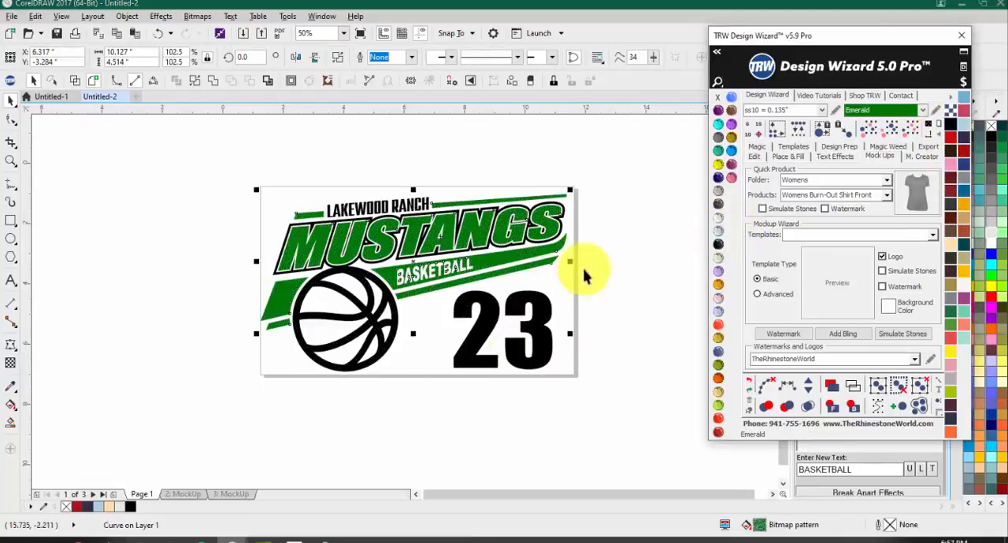
left_click(587, 272)
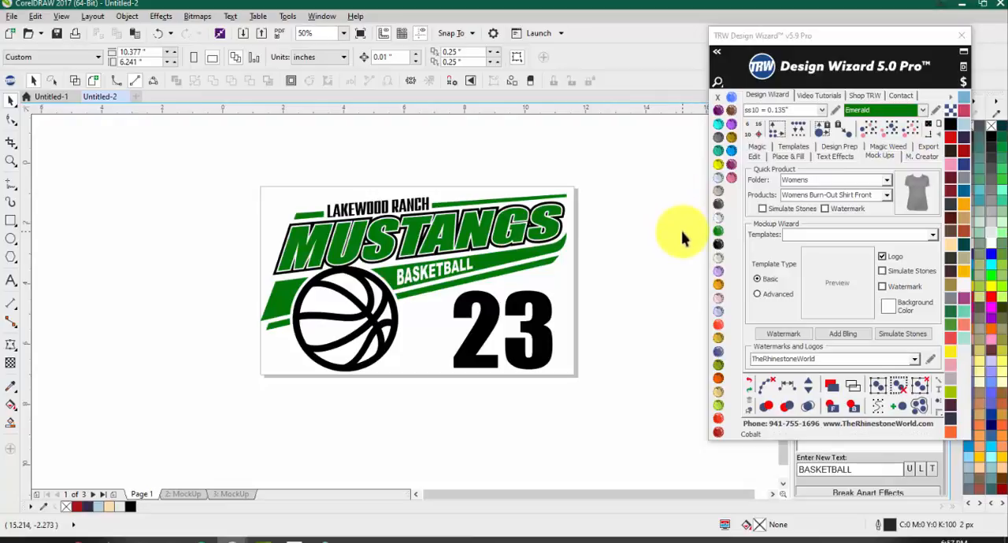
Step: Weld all parts of the recolored Mustangs design into one solid black object
left_click_drag(625, 139, 184, 427)
left_click(361, 60)
left_click(241, 190)
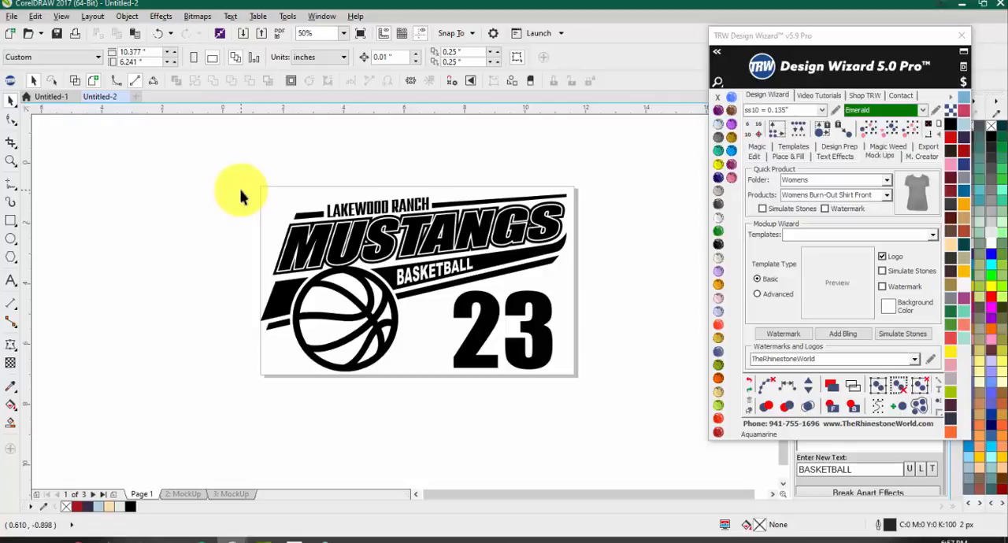
Step: On the order form mock-up page, set the shirt size table to 8 rows
left_click(228, 494)
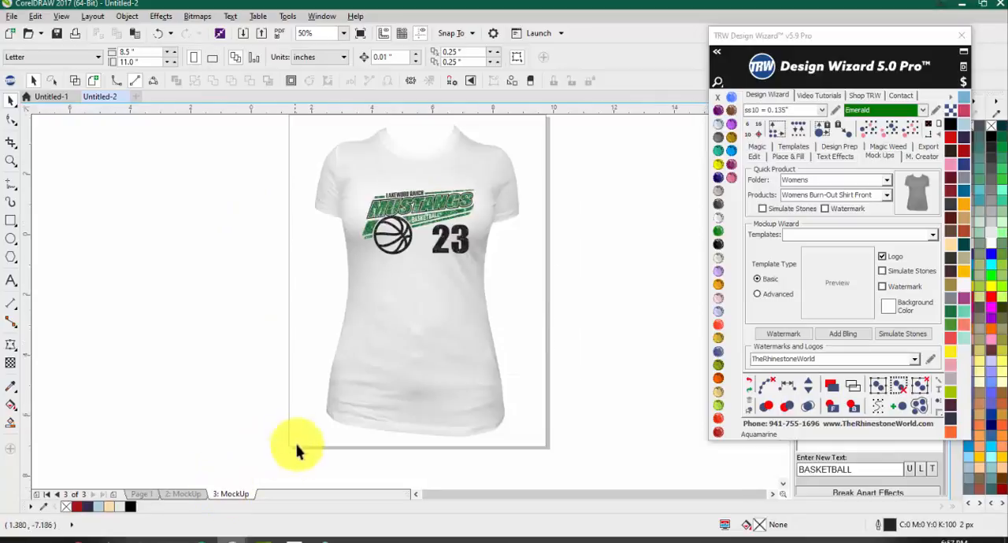
left_click(189, 493)
scroll(474, 307, "up", 2)
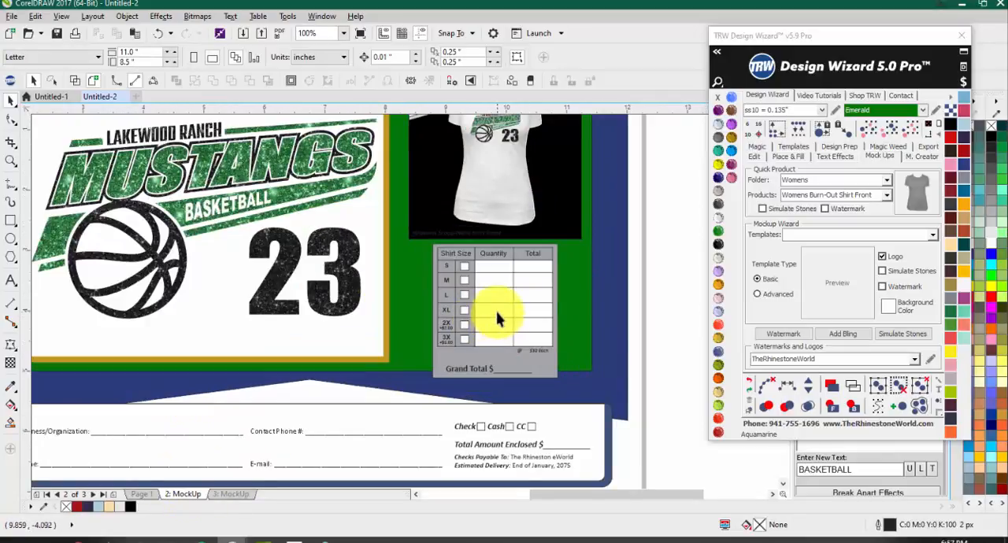
left_click(496, 317)
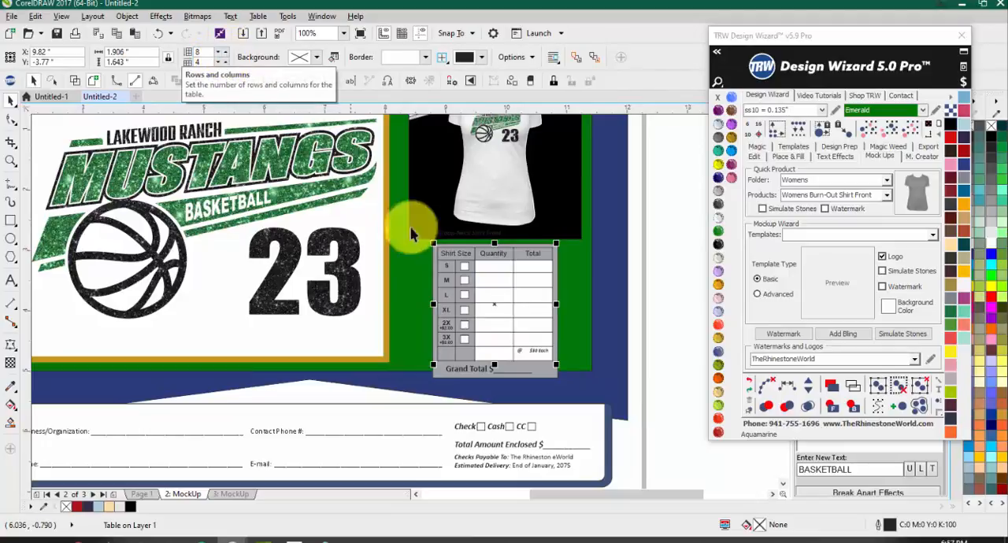
Step: Duplicate the 3X size label with its +$3.00 surcharge text into the empty row directly below it
scroll(517, 360, "up", 2)
left_click(374, 323)
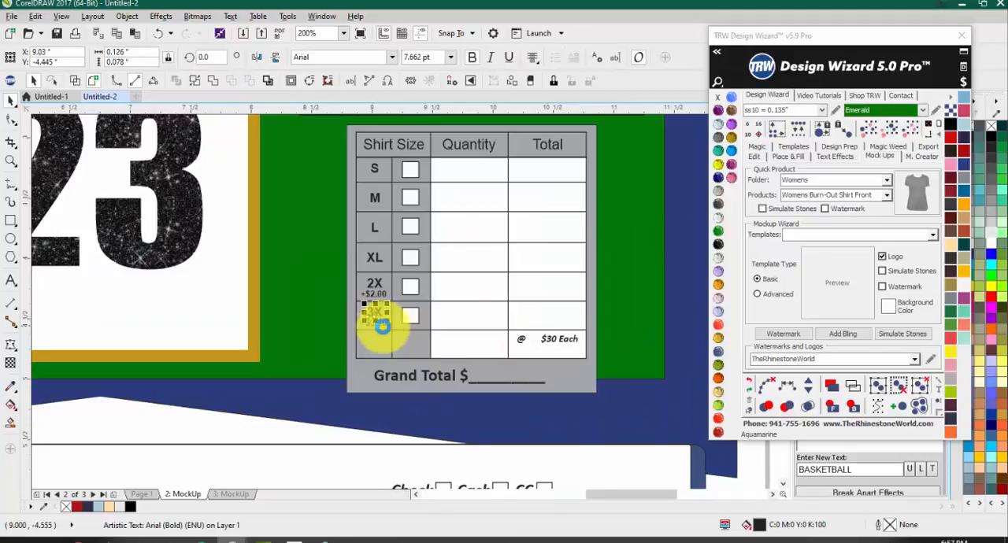
scroll(371, 323, "up", 1)
left_click(369, 317, "shift")
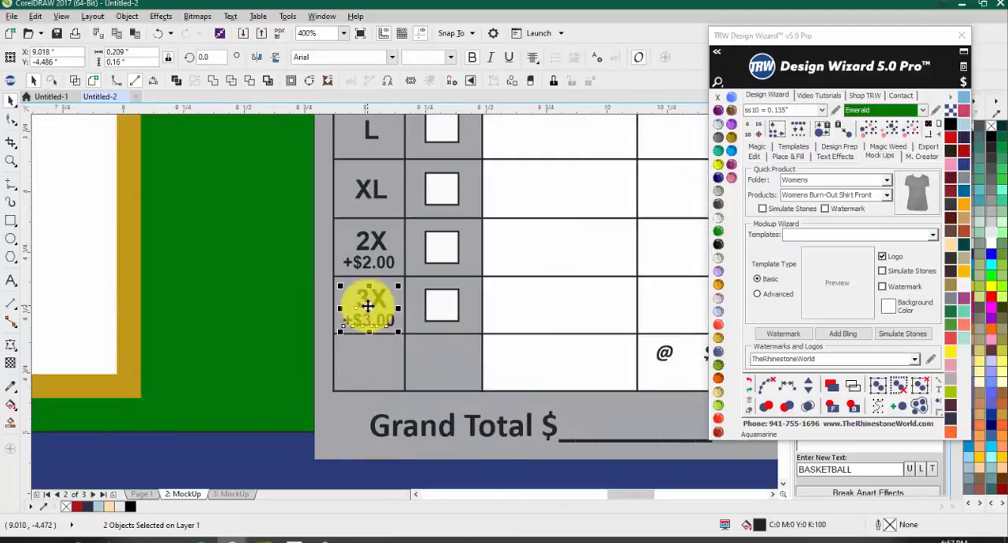
left_click_drag(366, 364, 367, 364)
right_click(367, 364)
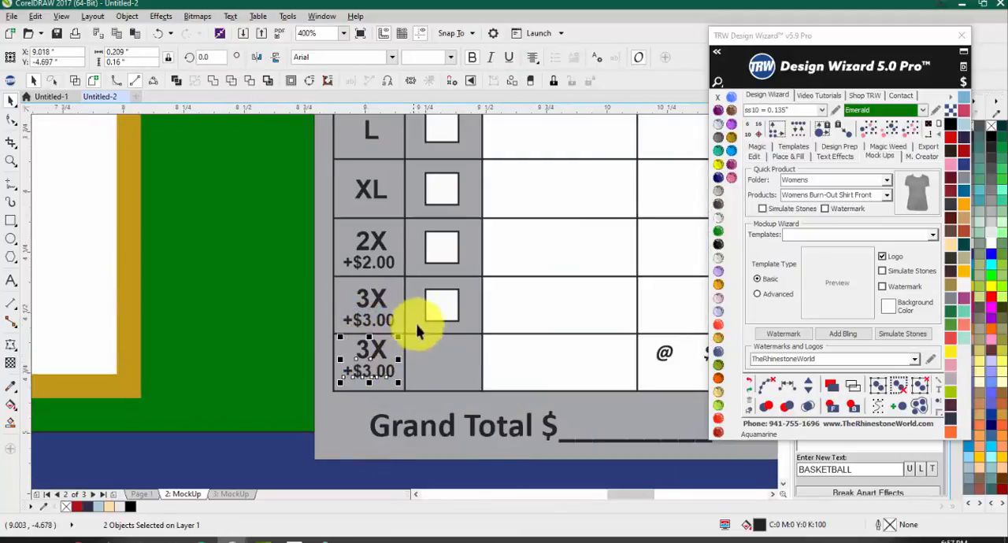
Step: Duplicate the 3X row's checkbox into the new size row directly below it
left_click_drag(440, 305, 441, 361)
right_click(441, 360)
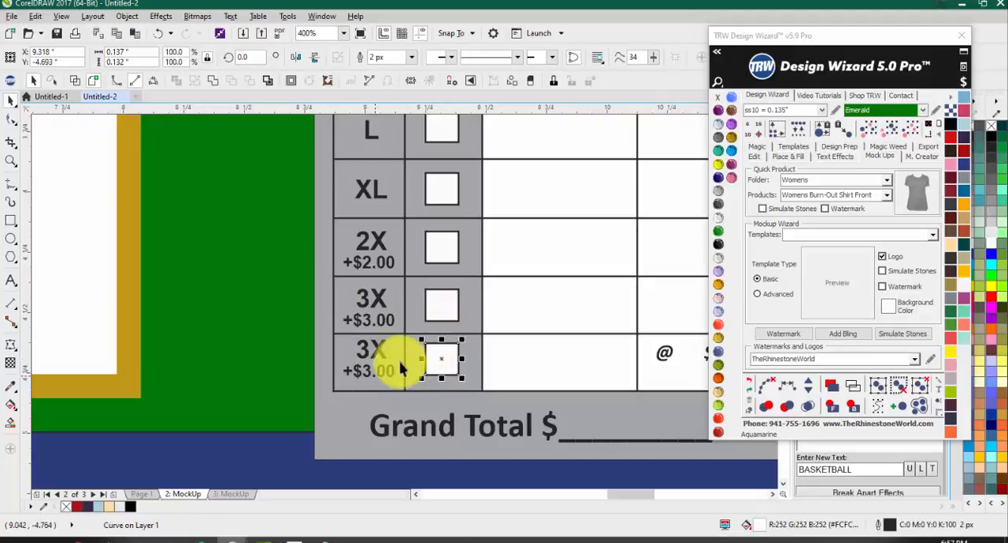
scroll(367, 338, "down", 1)
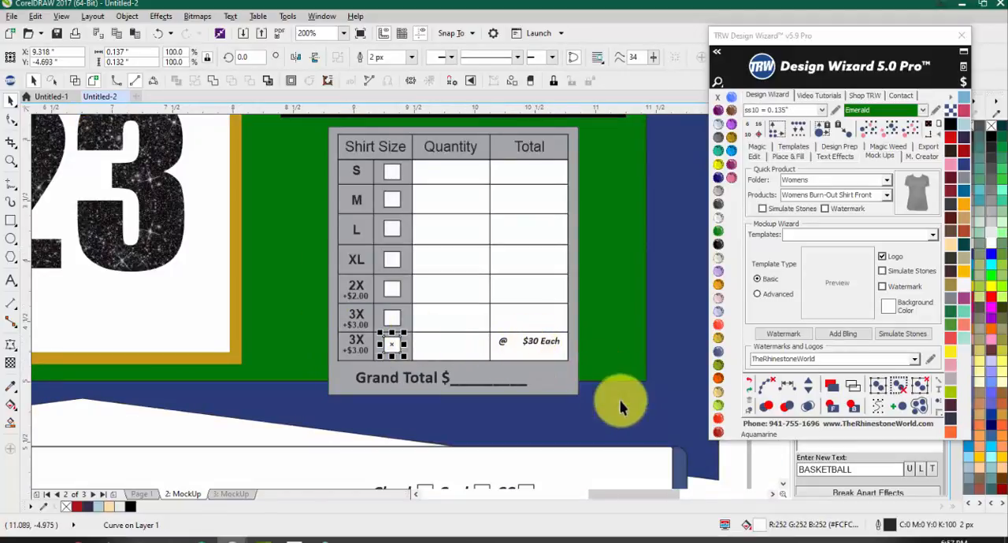
Step: Select the size table with its labels, checkboxes and gray backing, and scale its height to 87.2%
scroll(488, 353, "down", 1)
left_click(516, 364)
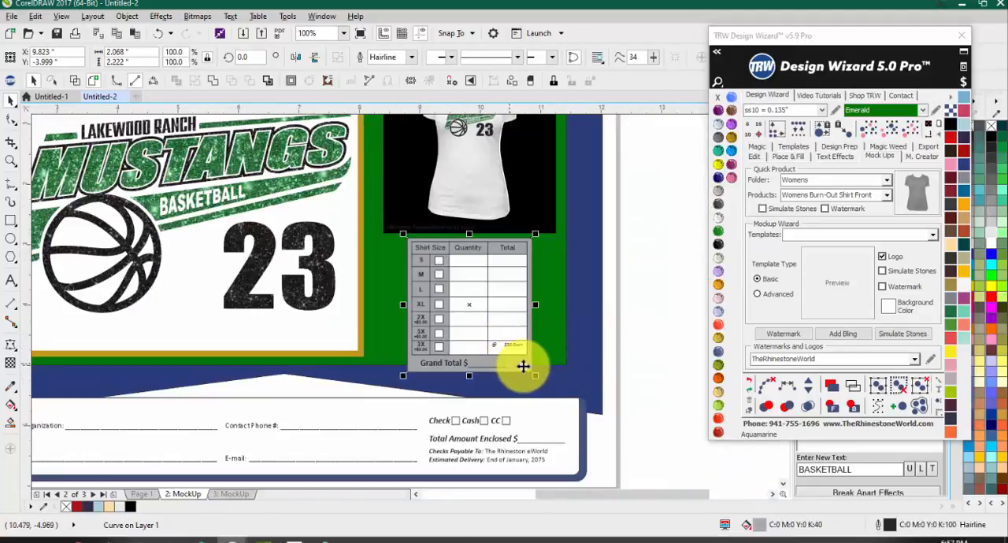
left_click_drag(634, 382, 376, 251)
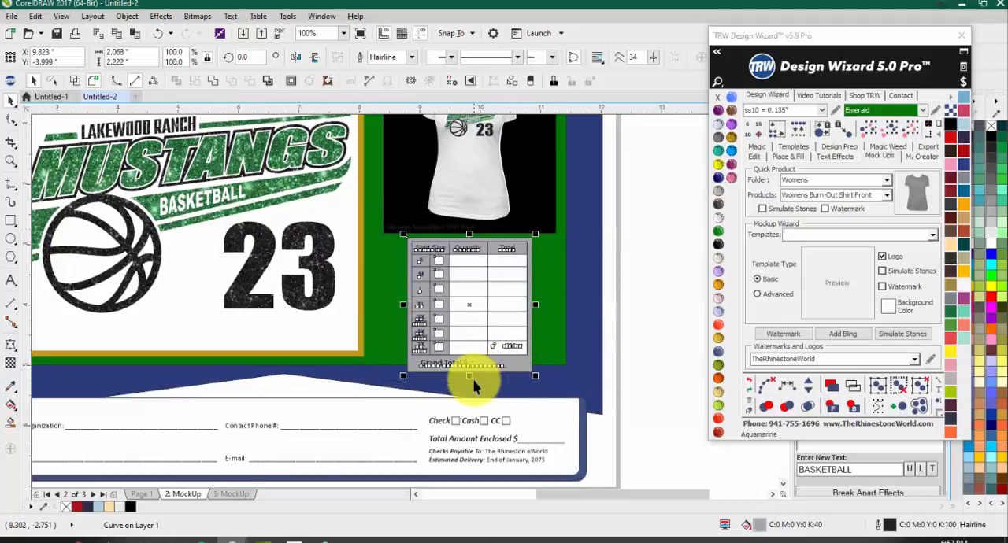
left_click_drag(467, 361, 466, 359)
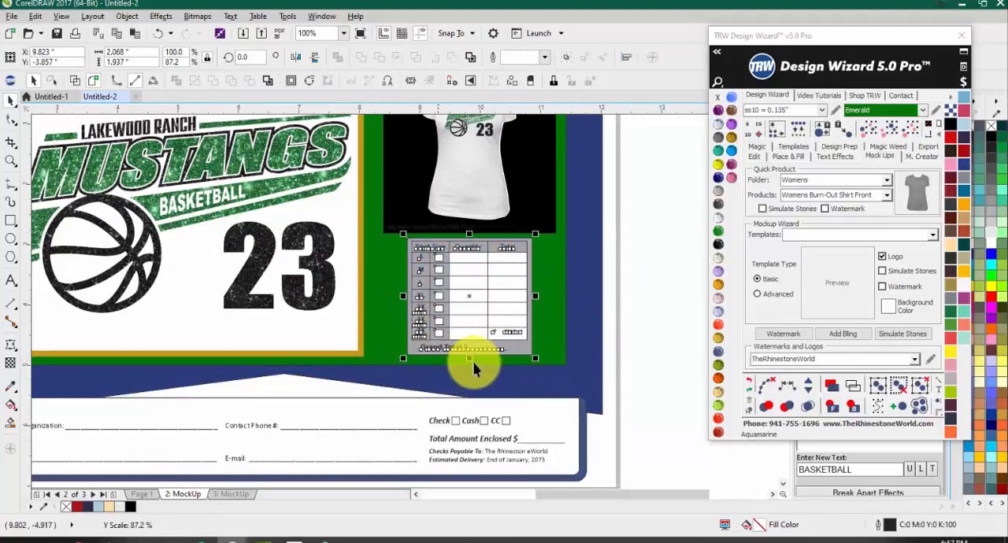
left_click(618, 291)
left_click(483, 288)
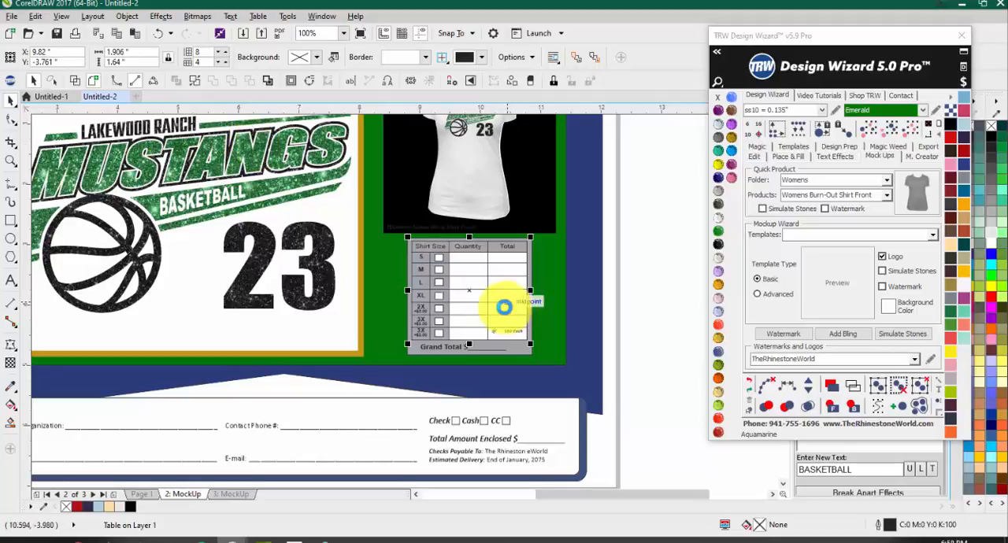
scroll(503, 308, "down", 2)
left_click(625, 315)
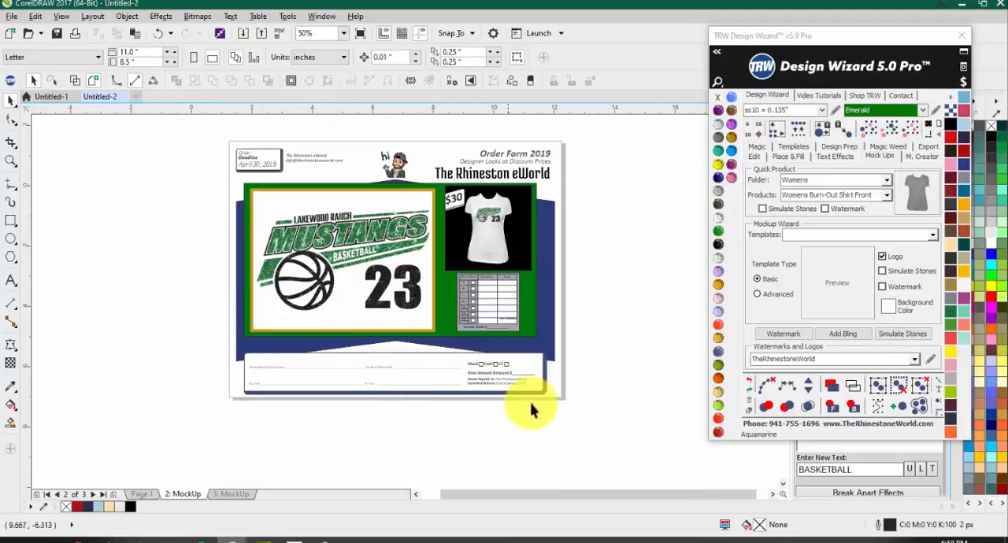
Step: Move the "@ $30 Each" text from the last row's Total cell down beside the Grand Total line
left_click_drag(608, 419, 166, 154)
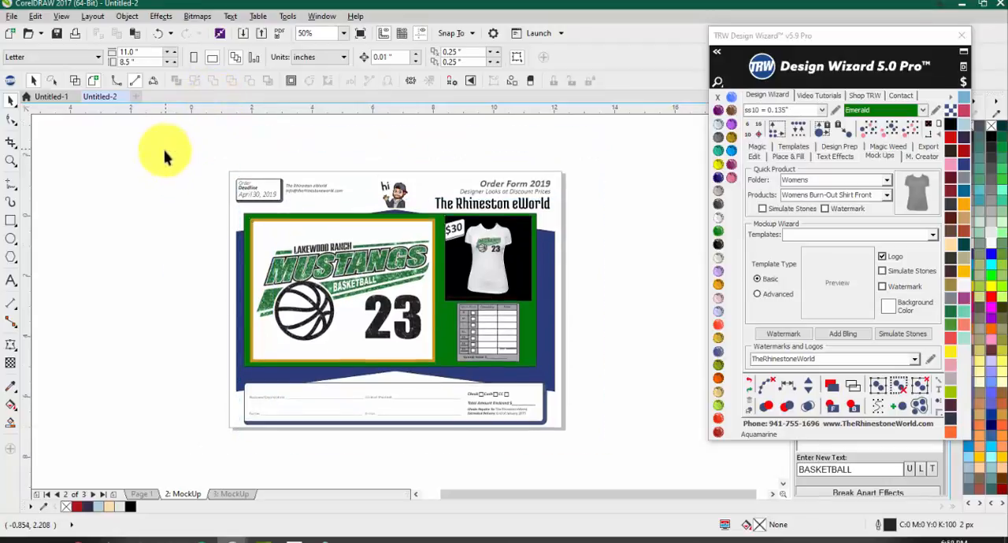
scroll(496, 366, "up", 3)
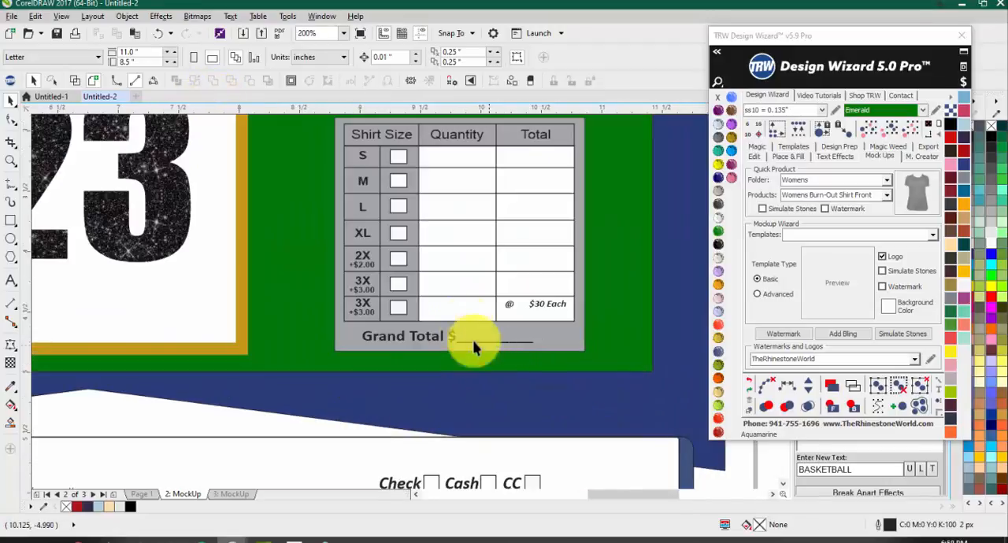
scroll(449, 284, "down", 2)
left_click_drag(658, 305, 437, 287)
scroll(472, 288, "up", 1)
left_click_drag(506, 288, 505, 313)
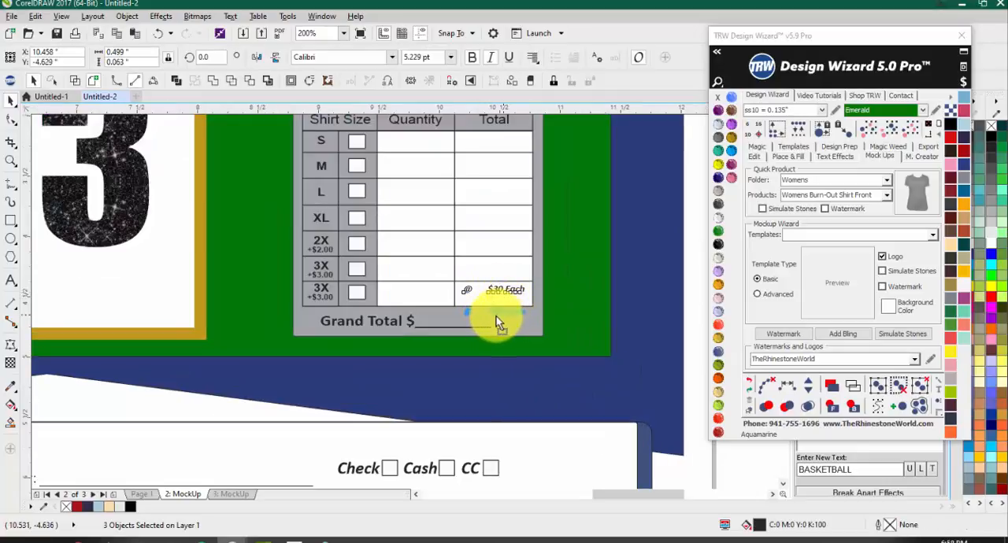
left_click_drag(496, 318, 496, 318)
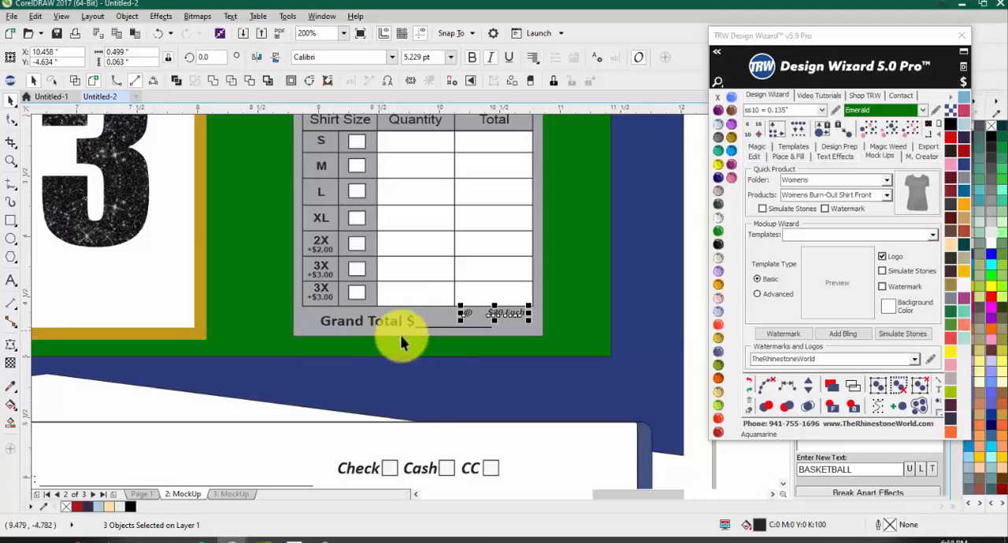
scroll(461, 283, "down", 3)
left_click(539, 293)
scroll(441, 245, "up", 1)
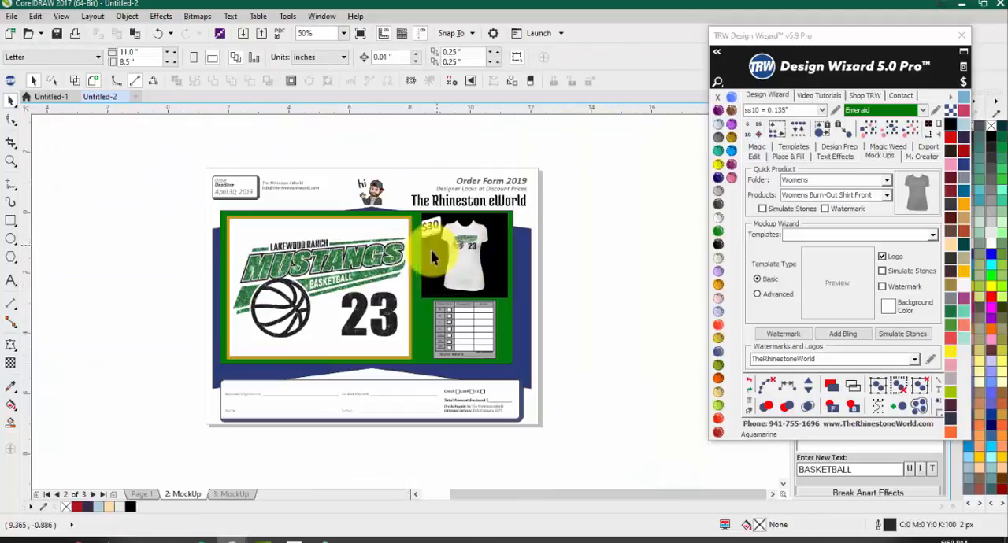
Step: Undo the recent edits back past the weld of the Mustangs design on Page 1
left_click(150, 495)
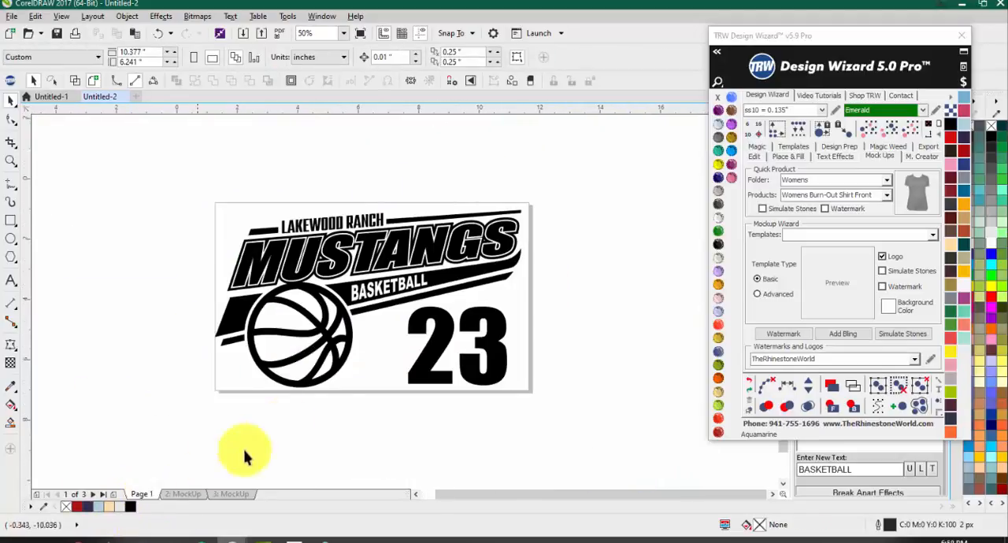
key("ctrl+z")
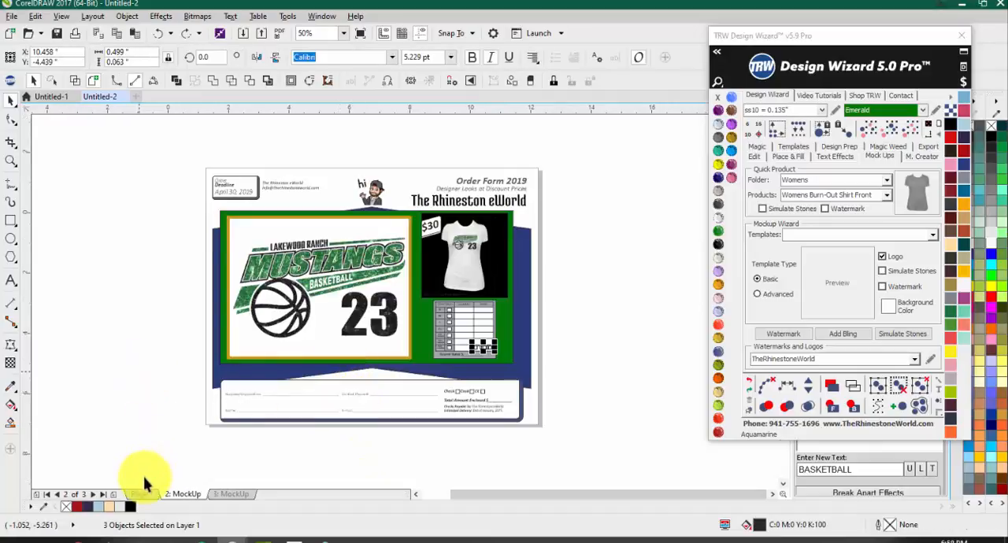
left_click(133, 498)
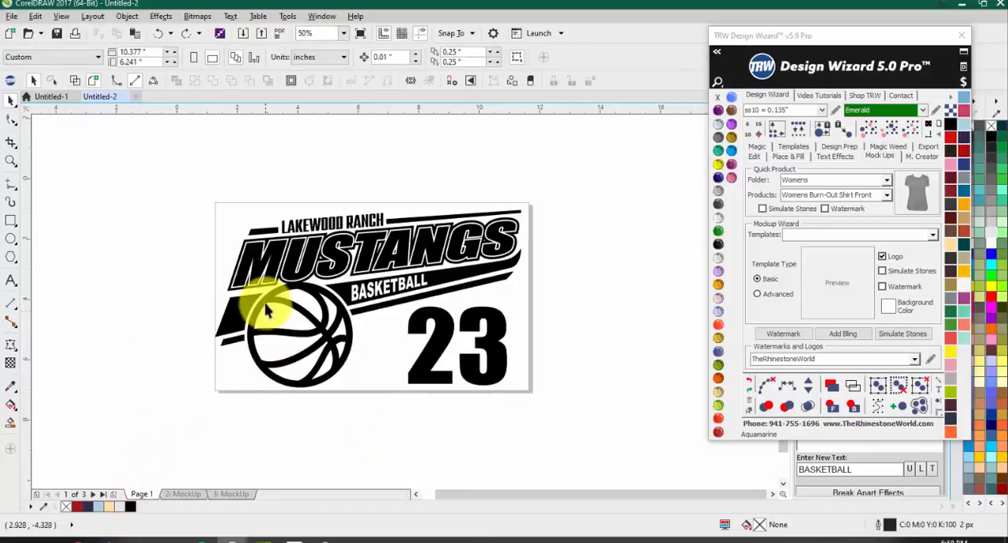
left_click(255, 335)
key("ctrl+z")
key("ctrl+z")
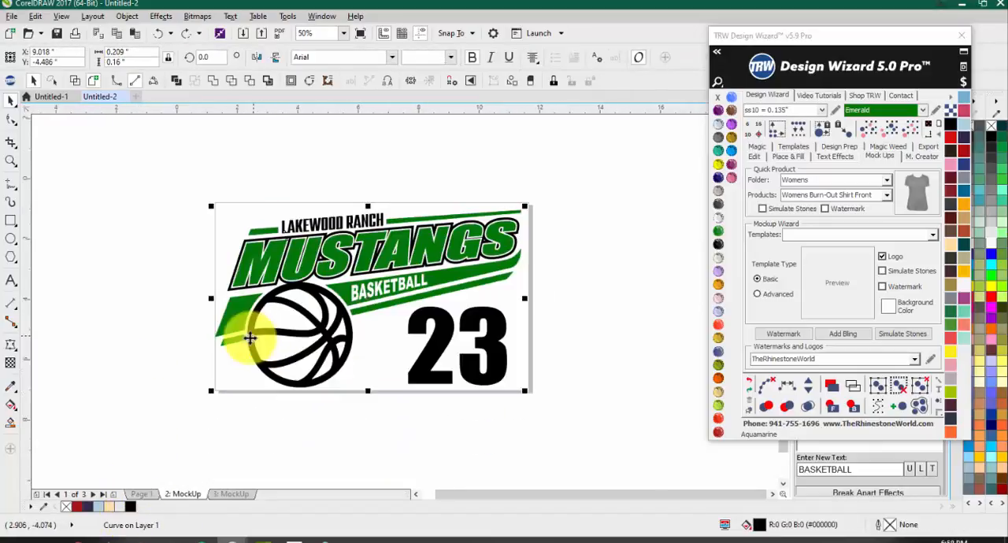
left_click(147, 310)
Step: Fill the design's green layer with Green Grass glitter vinyl and its black layer with black glitter vinyl
left_click(223, 315)
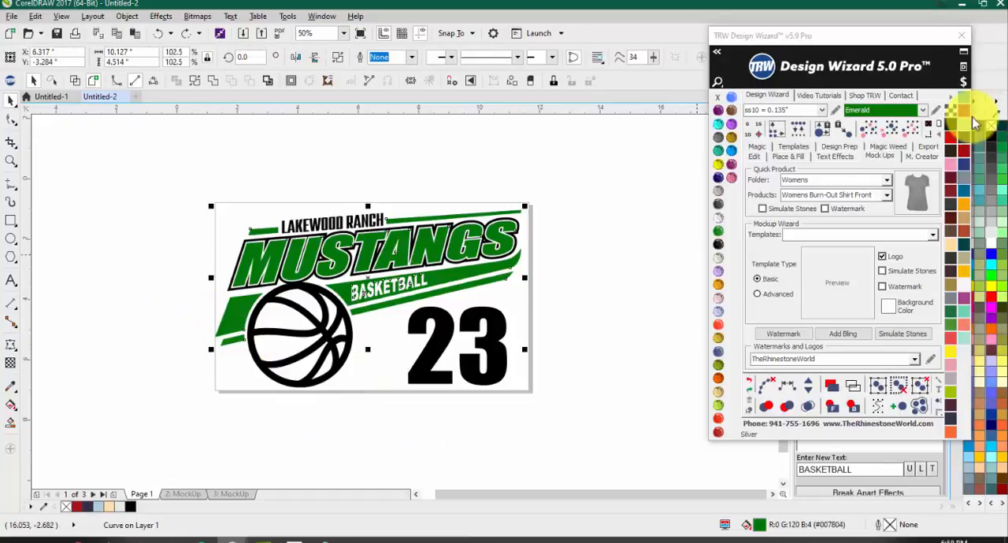
left_click(951, 96)
left_click(969, 188)
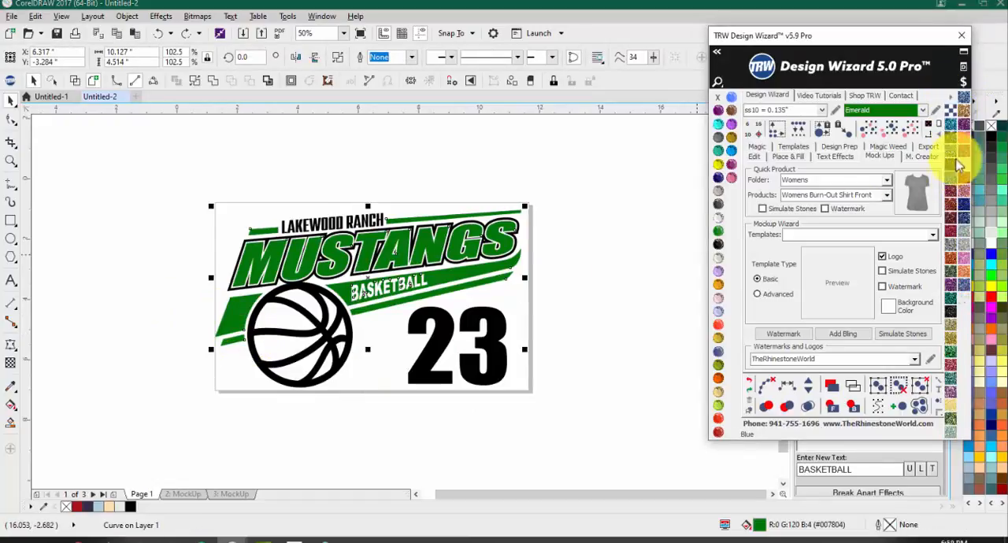
left_click(942, 358)
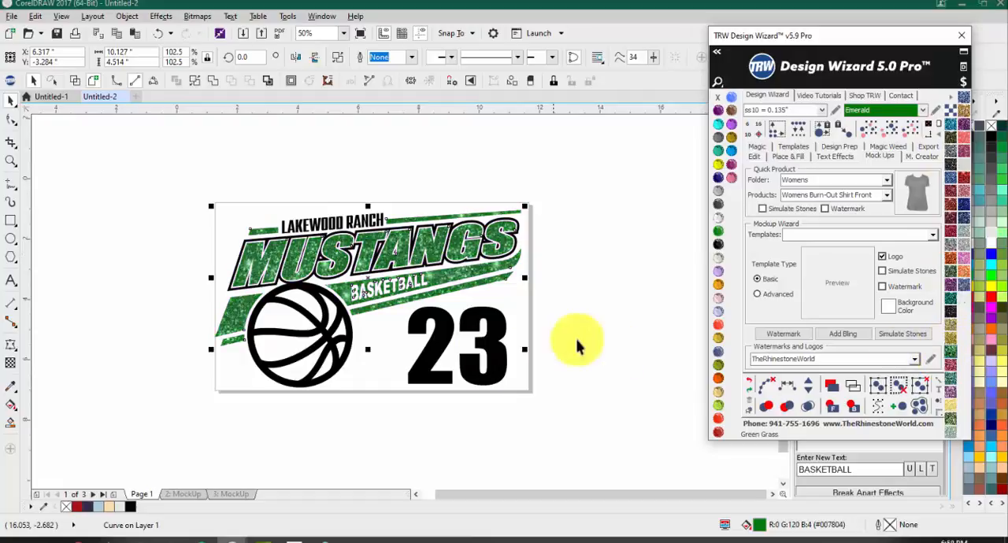
left_click(495, 337)
left_click(953, 315)
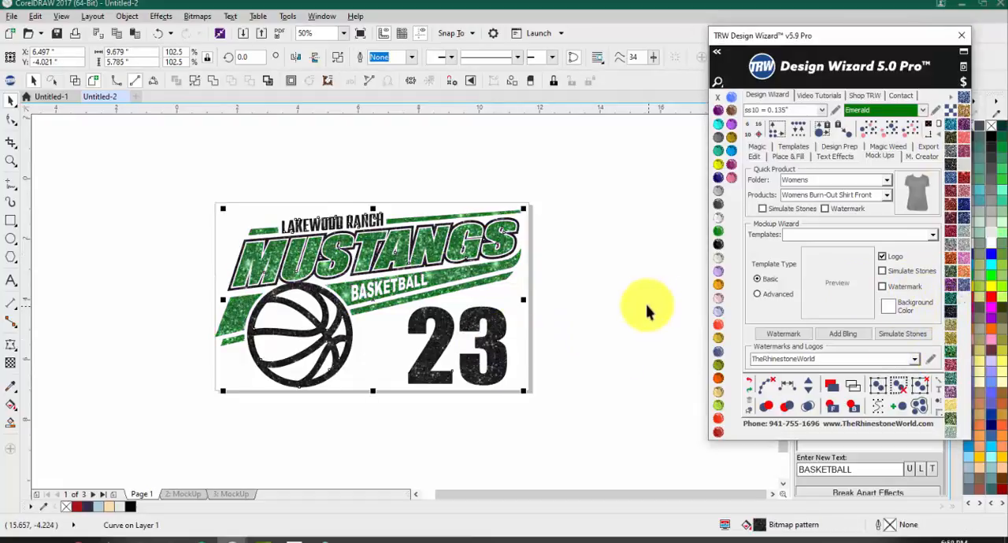
left_click(646, 310)
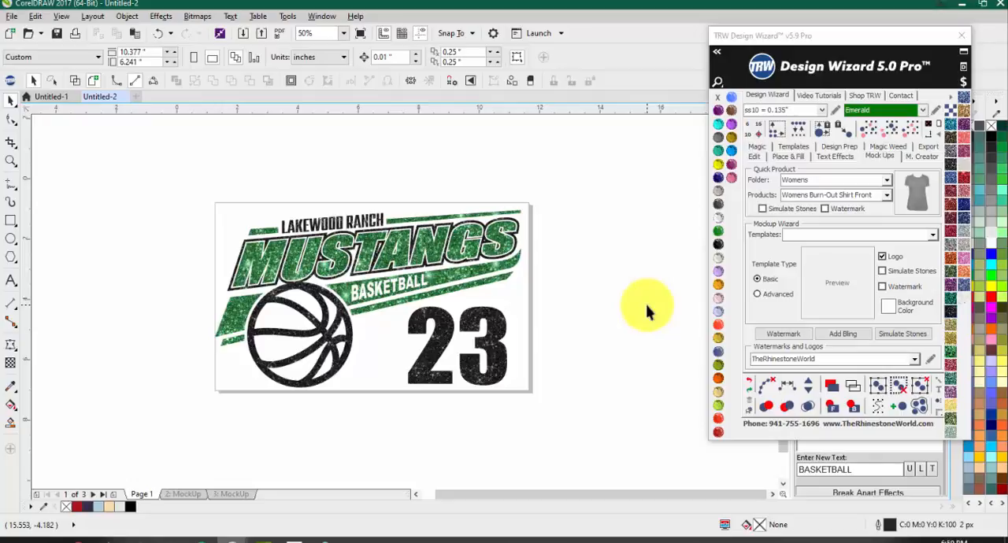
Step: Recolor the black glitter layer Siser EasyWeed HTV Turquoise and the green glitter layer Purple
left_click(477, 356)
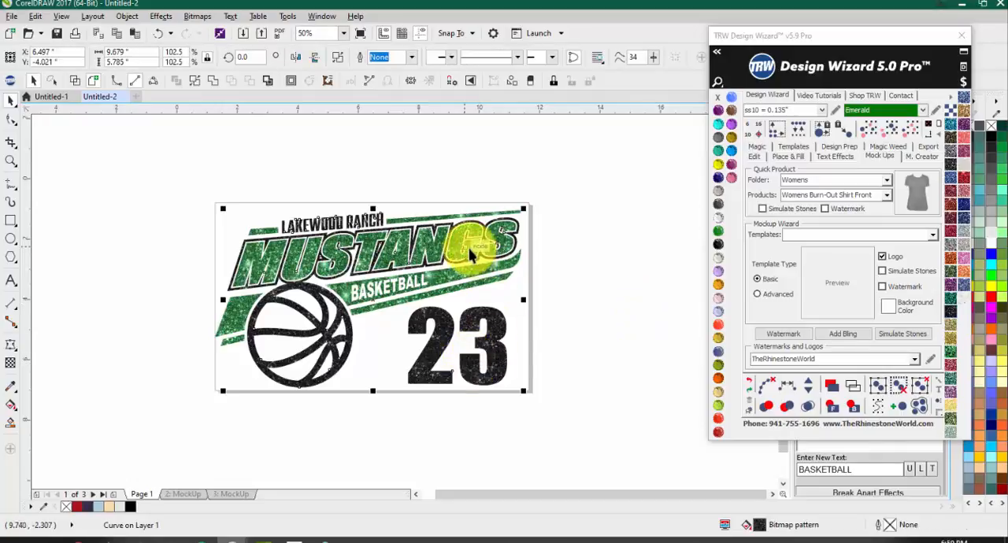
left_click(953, 98)
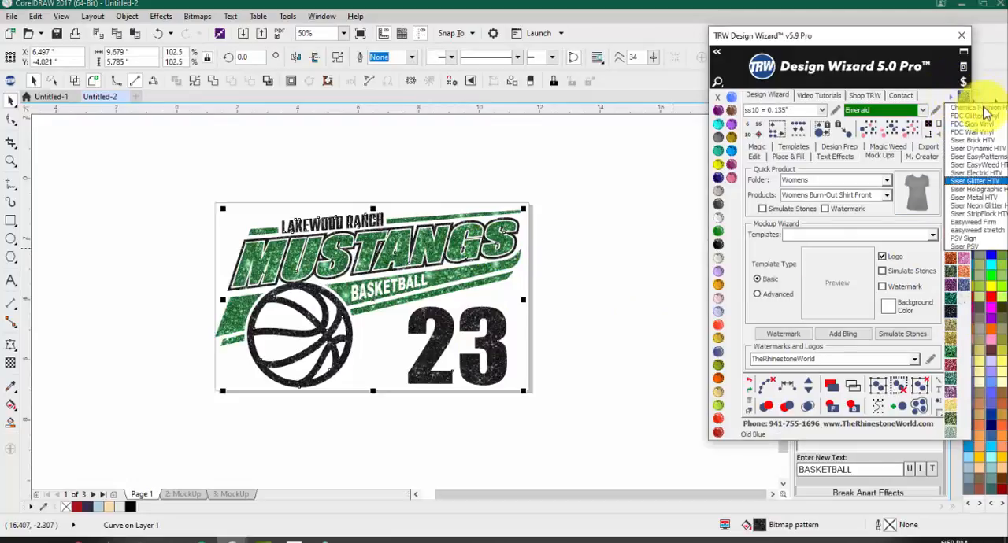
left_click(966, 167)
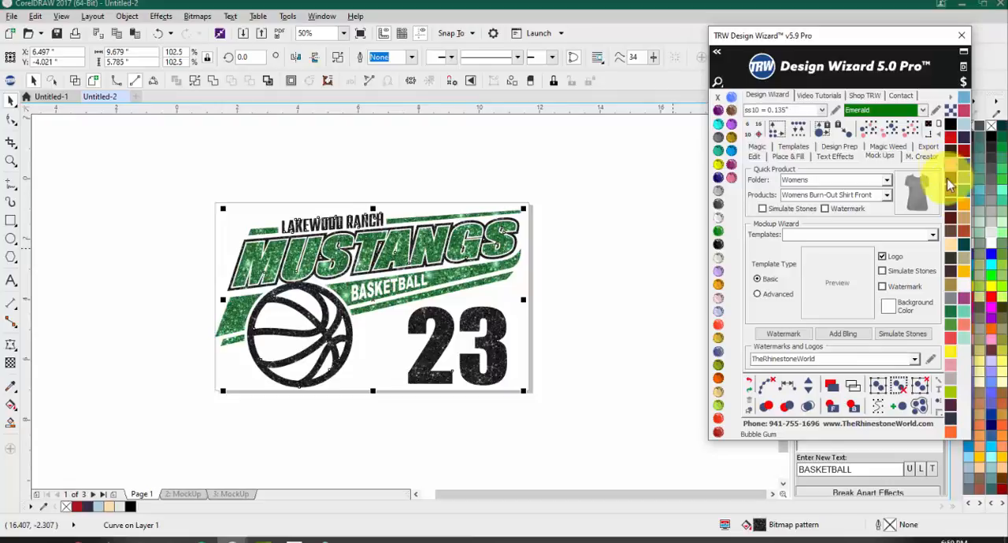
left_click(963, 246)
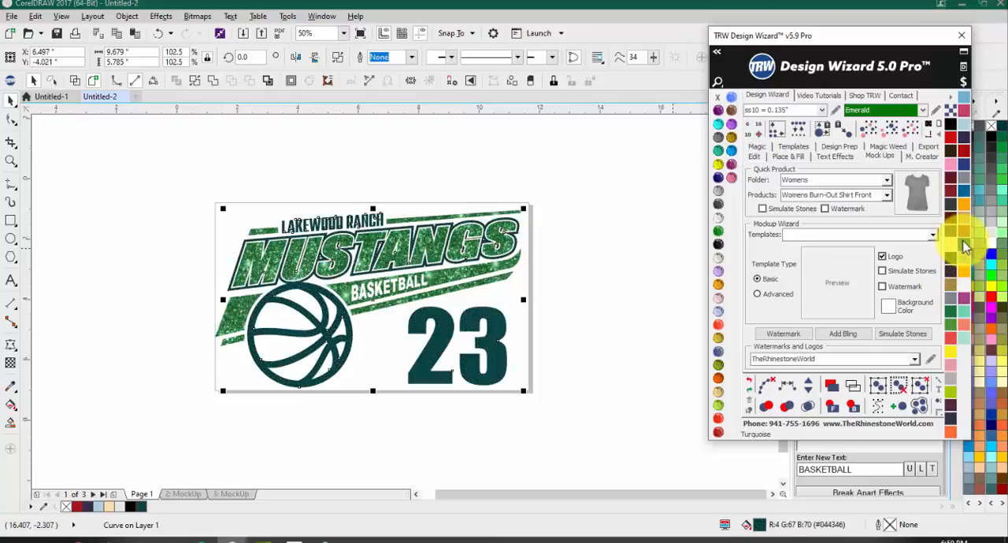
left_click(578, 307)
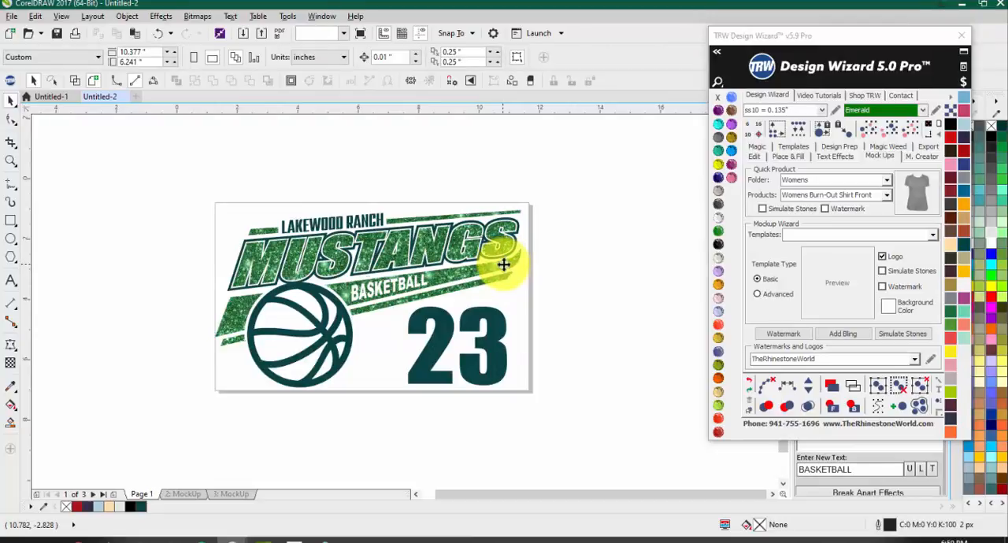
left_click(504, 268)
left_click(963, 135)
left_click(601, 227)
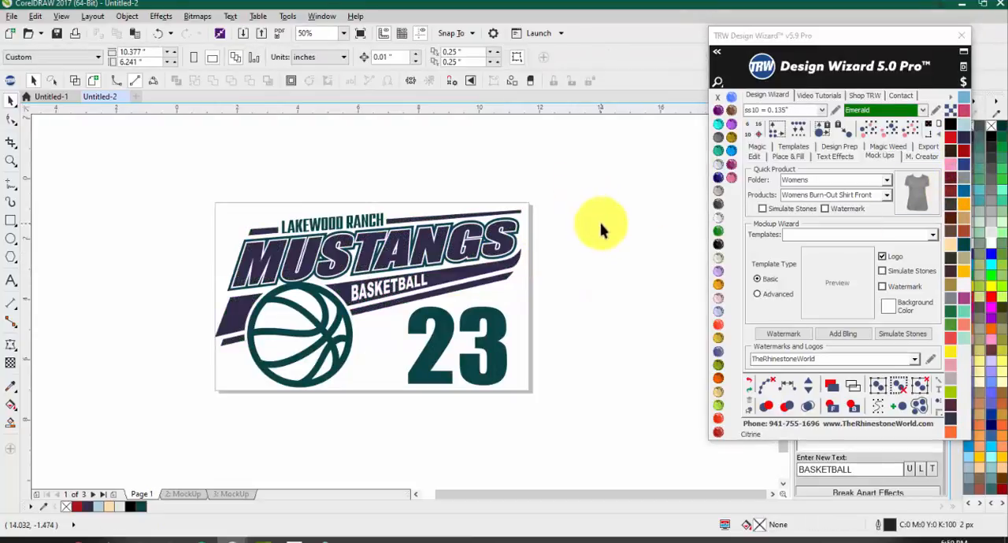
Step: Undo the solid Turquoise and Purple recoloring of the two design layers
key("ctrl+z")
key("ctrl+z")
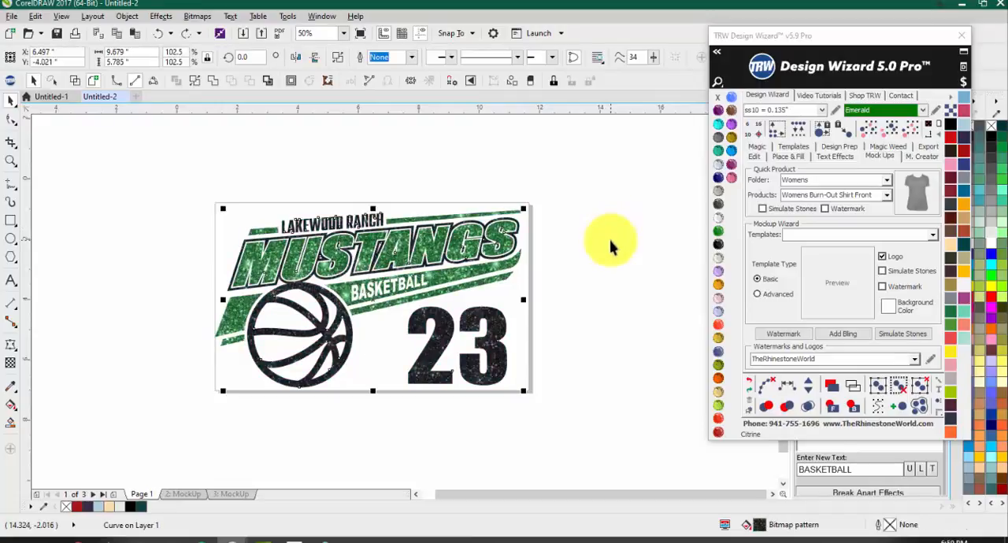
left_click(611, 242)
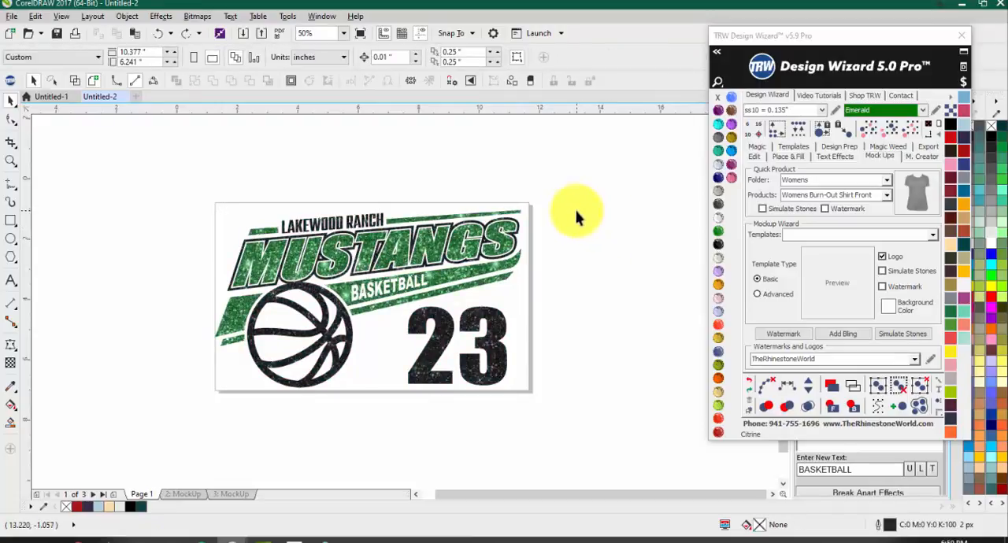
Step: Select the whole Mustangs design and check its vinyl pricing information
left_click_drag(571, 195, 136, 424)
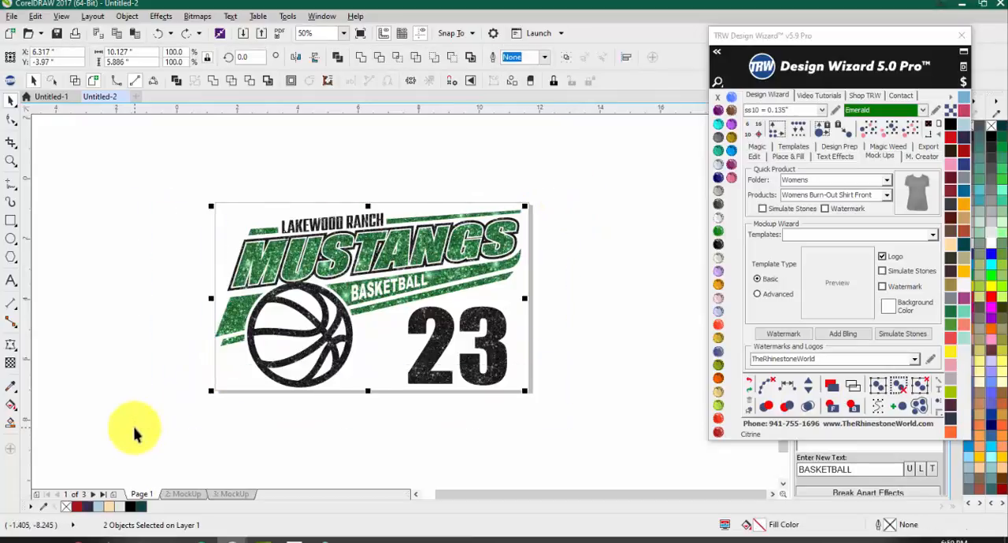
left_click(965, 83)
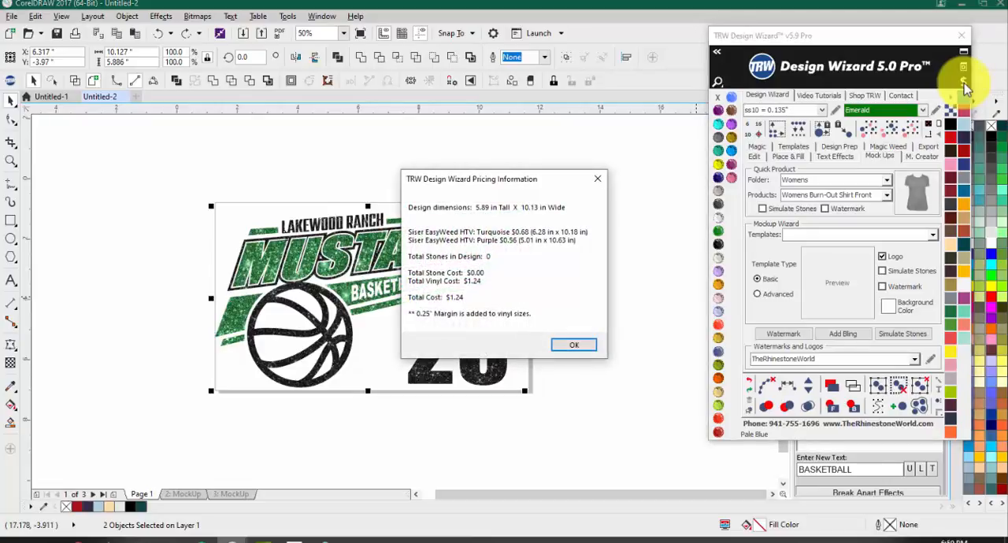
left_click(600, 181)
Step: Copy the whole glitter design into a new document and fit the page to it
left_click_drag(170, 173, 622, 467)
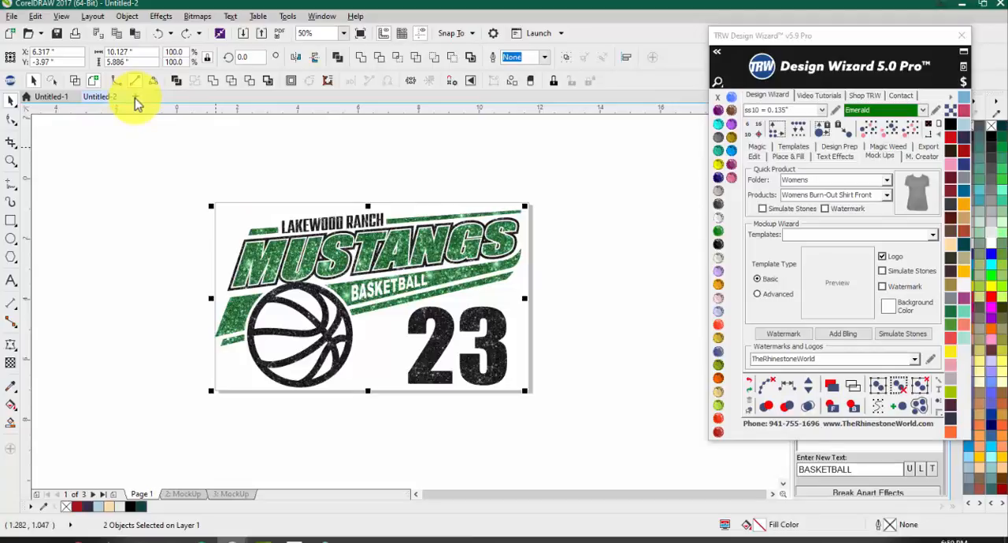
left_click(136, 99)
key("ctrl+v")
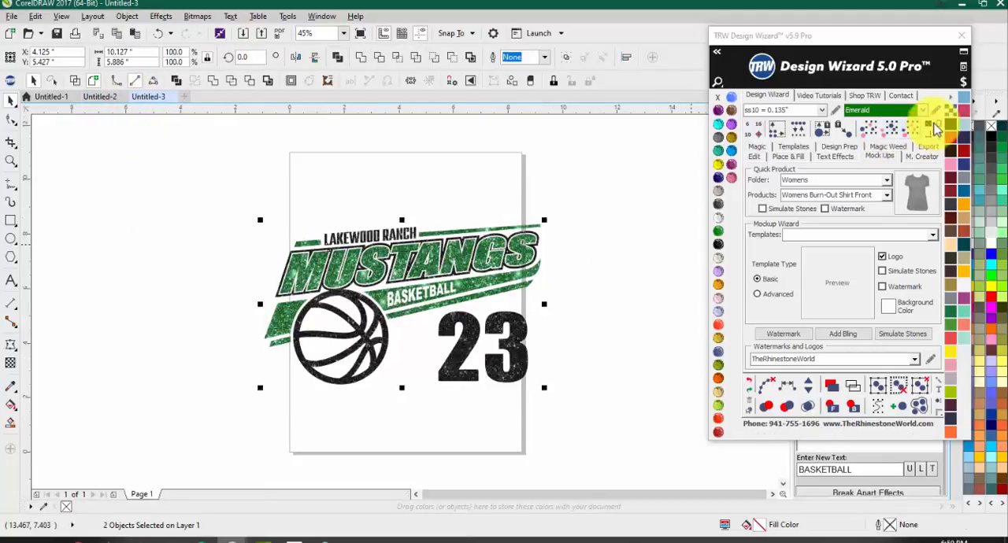
left_click(939, 125)
left_click(567, 168)
Step: Switch the wizard's vinyl color palette to the glitter vinyl library and clear the object selection
left_click(551, 236)
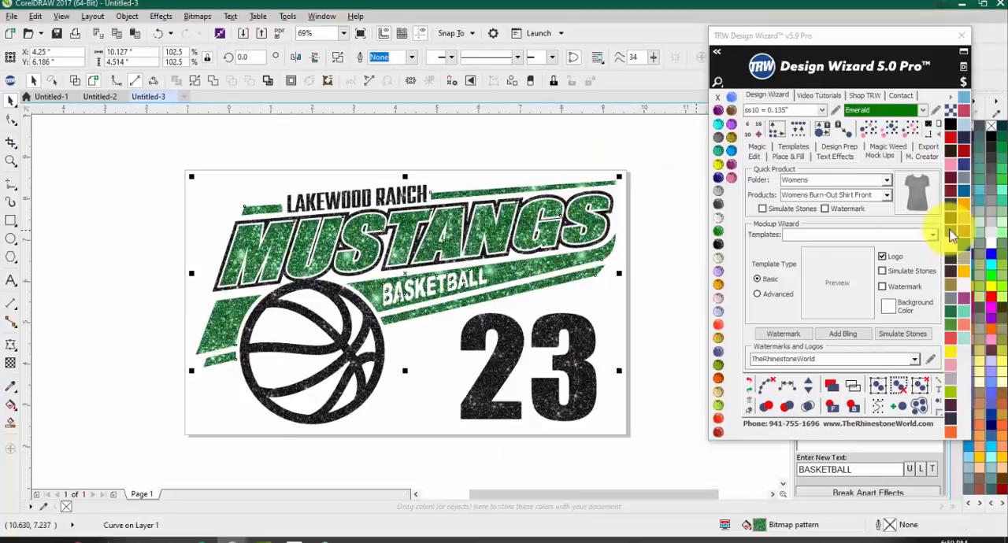
left_click(964, 97)
left_click(964, 189)
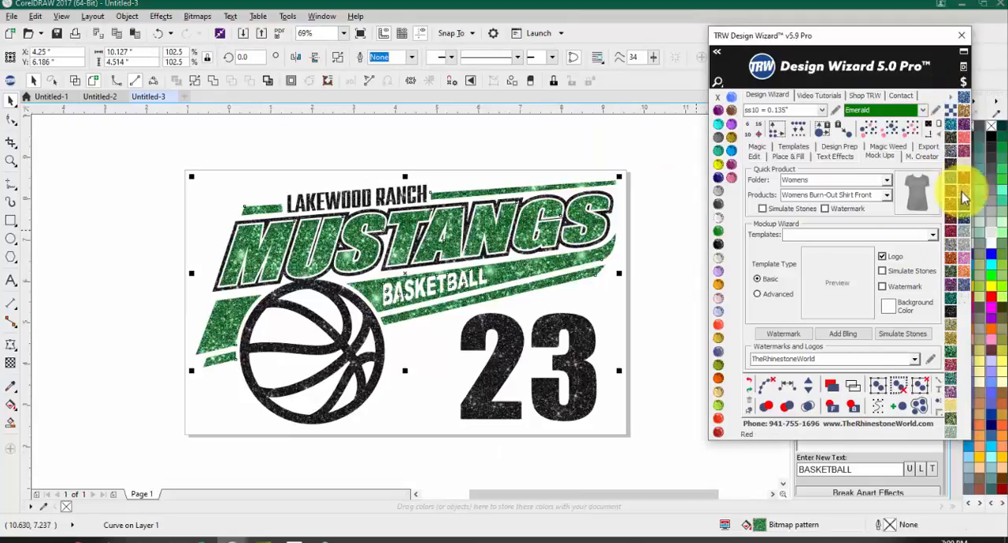
left_click(565, 370)
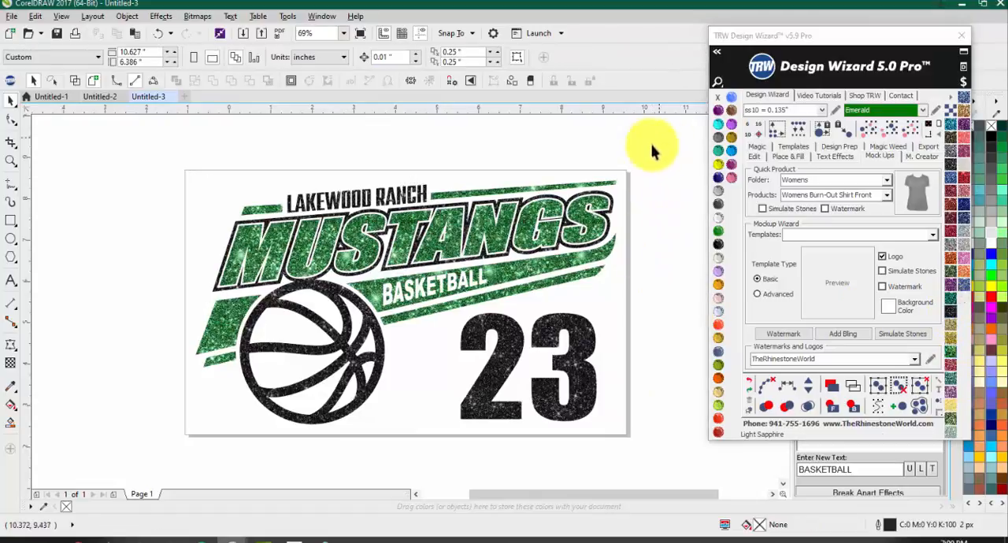
Step: Select the whole Mustangs design and review its glitter vinyl pricing information, keeping the artwork in view
left_click_drag(652, 146, 89, 465)
left_click(963, 81)
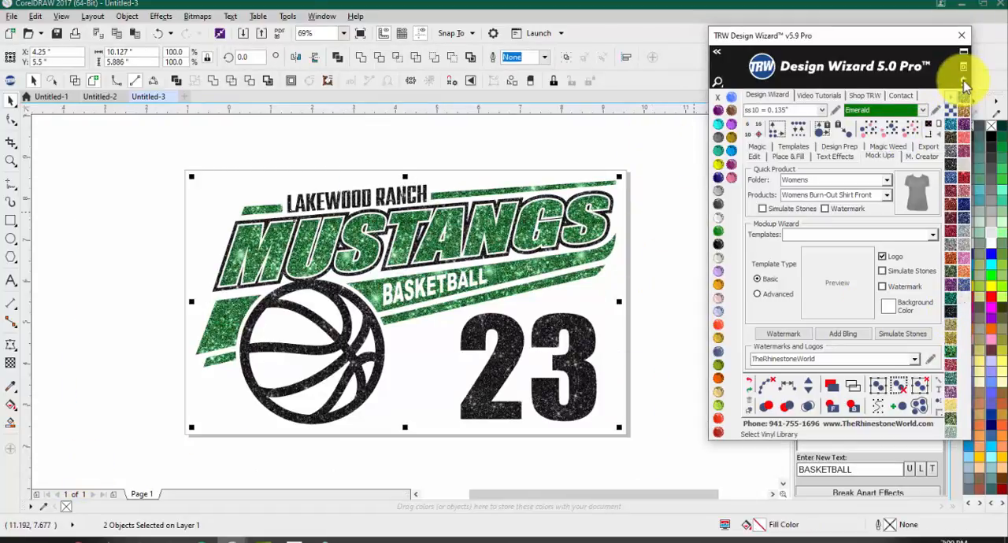
left_click(963, 81)
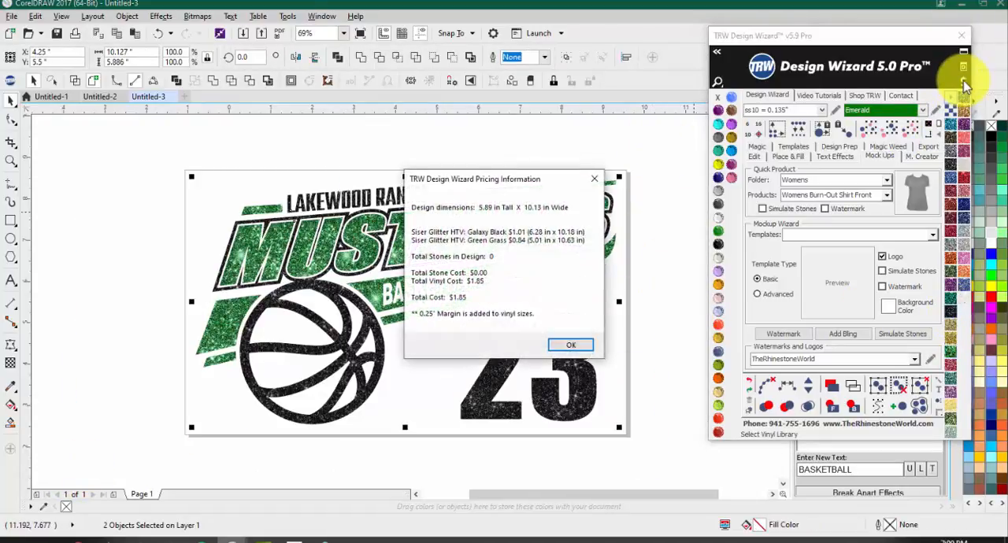
left_click_drag(517, 184, 753, 219)
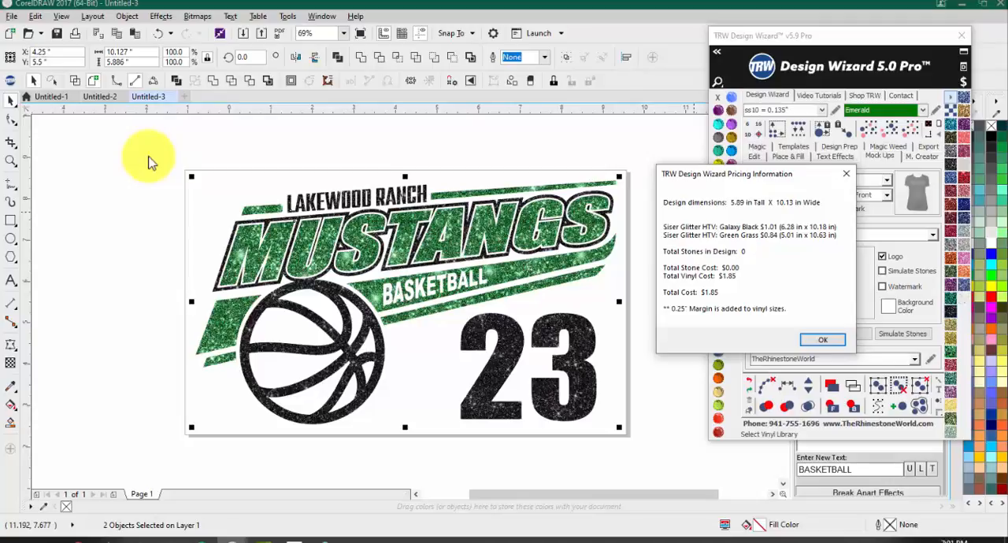
left_click(819, 339)
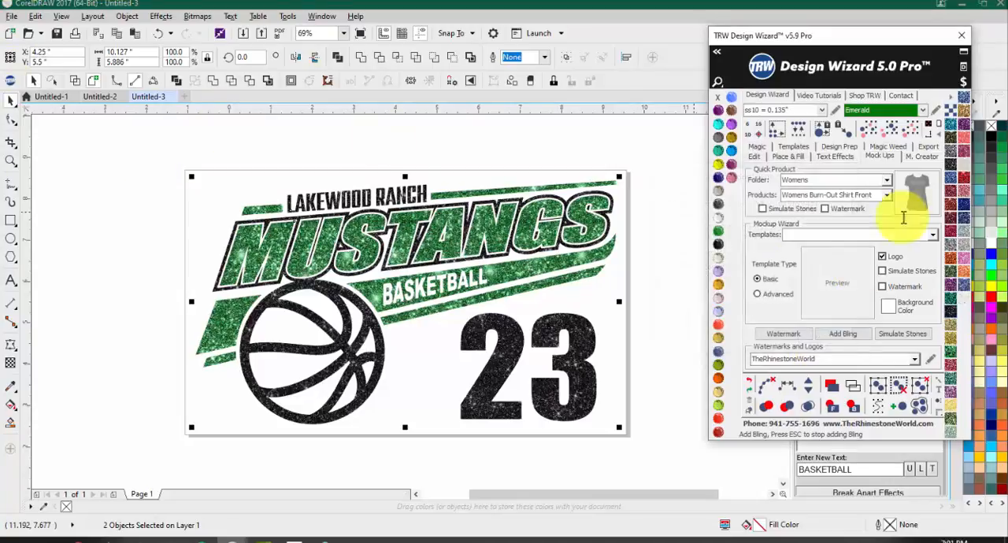
Step: Review the vinyl cost entries for Siser EasyWeed HTV, FDC Glitter Vinyl and FDC Sign Vinyl, and close without saving
left_click(953, 100)
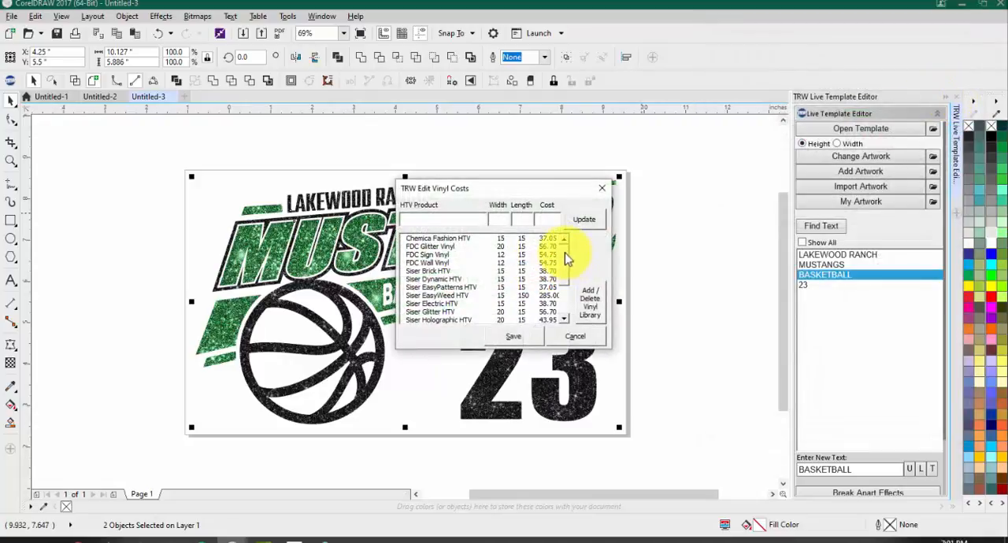
mouse_move(564, 253)
left_mouse_down()
mouse_move(565, 293)
mouse_move(564, 237)
left_mouse_up()
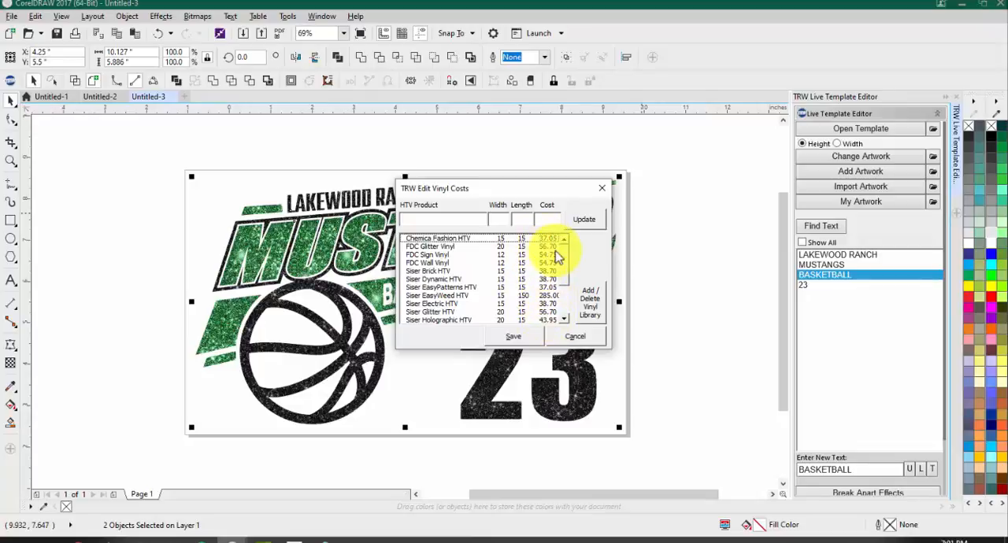
left_click(449, 296)
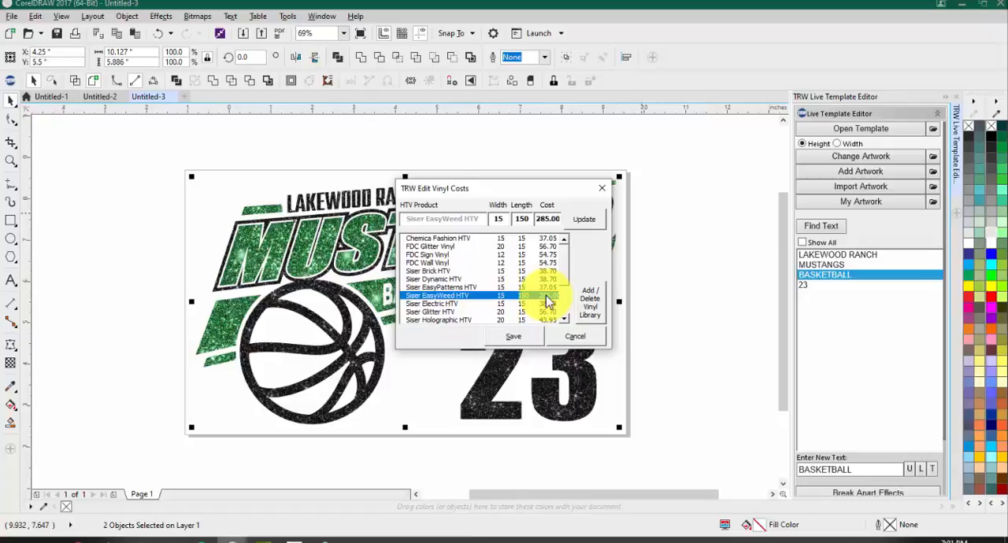
left_click(430, 248)
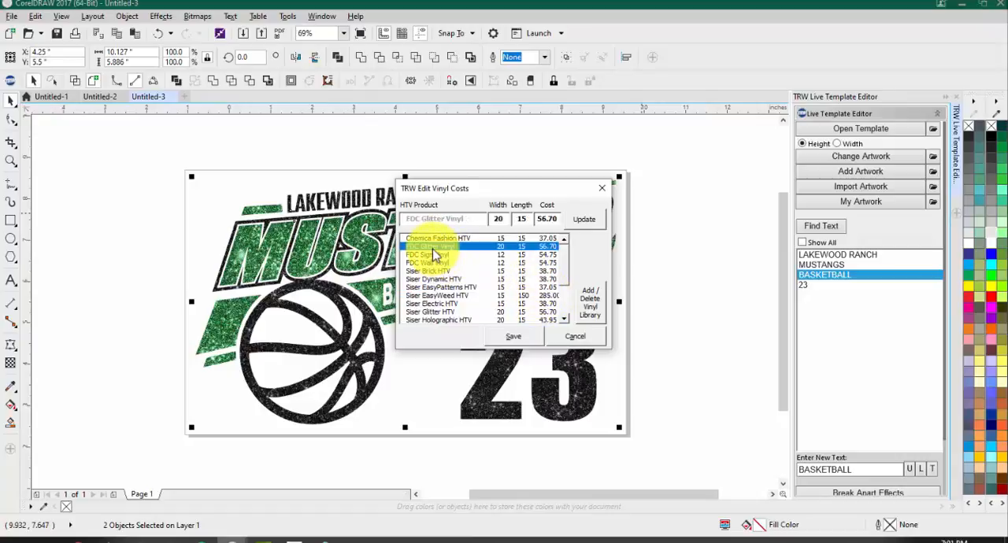
double_click(522, 220)
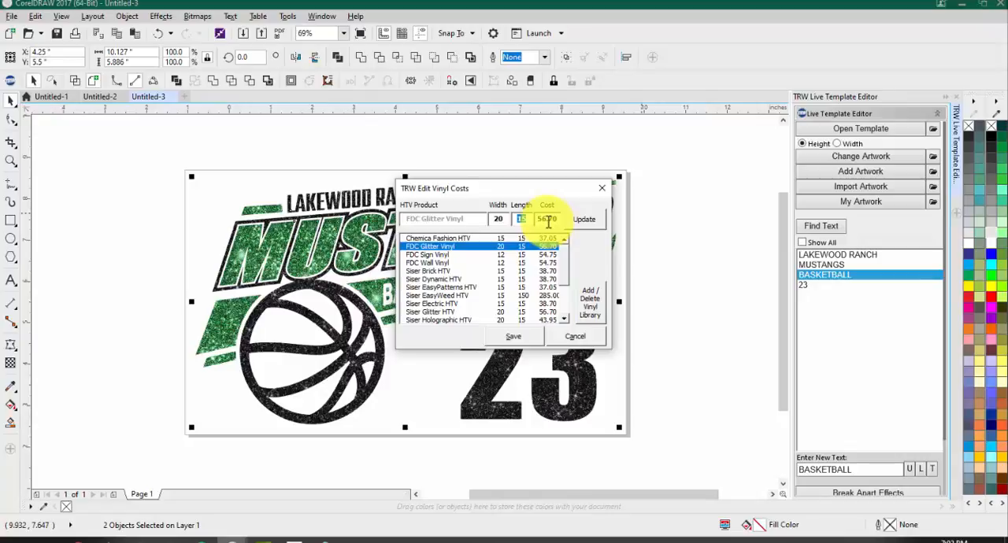
left_click(514, 254)
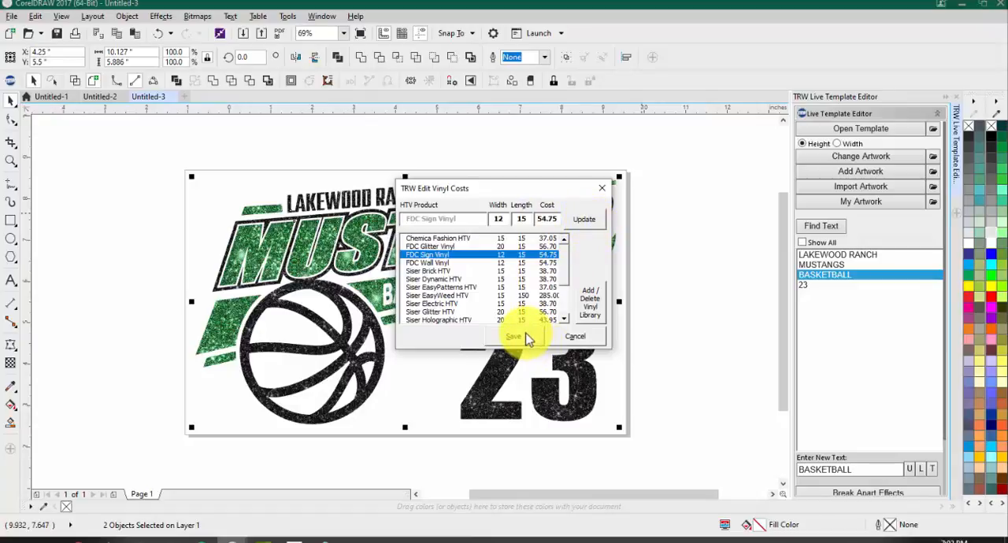
left_click(596, 338)
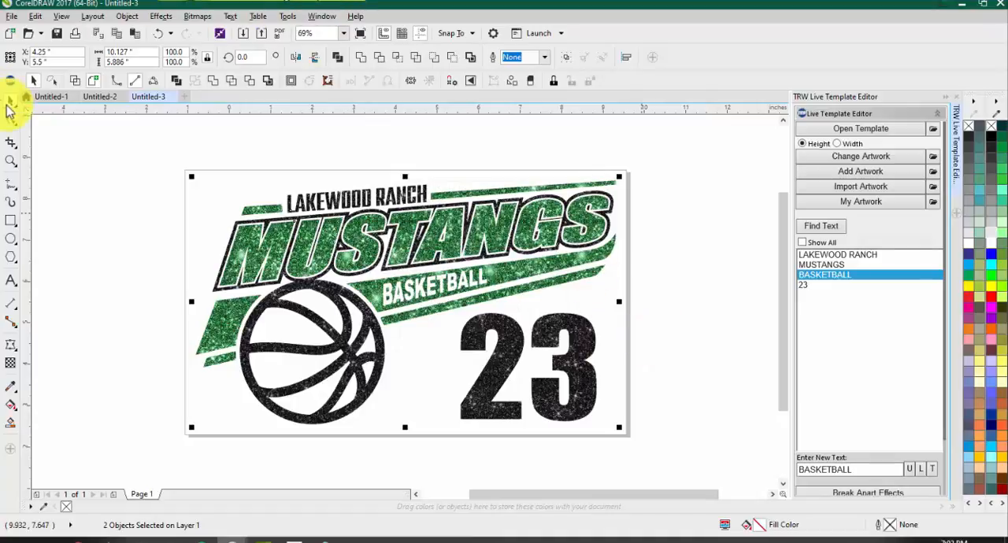
Step: Reopen the Design Wizard to review the Siser EasyWeed HTV roll size and cost, and recheck the design's pricing information
left_click(10, 81)
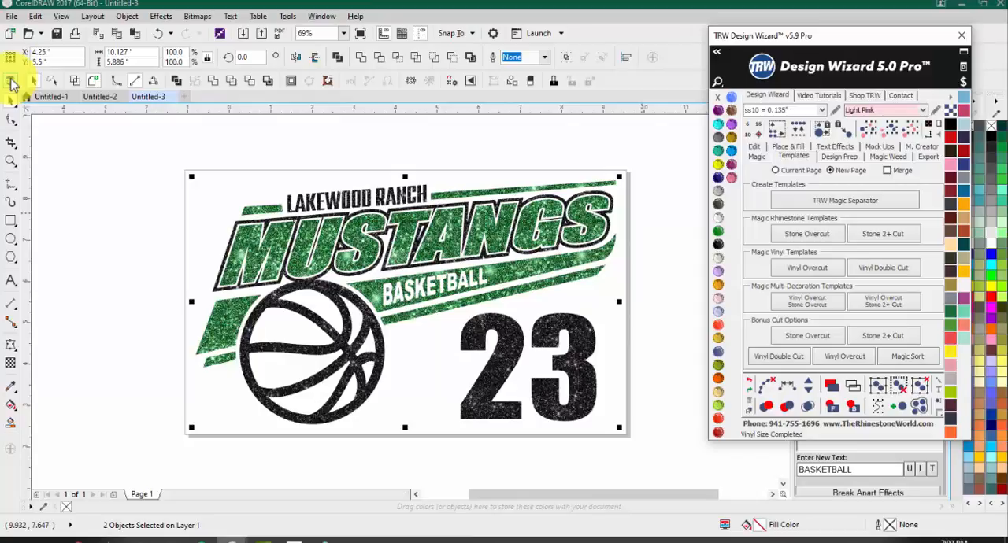
left_click(959, 83)
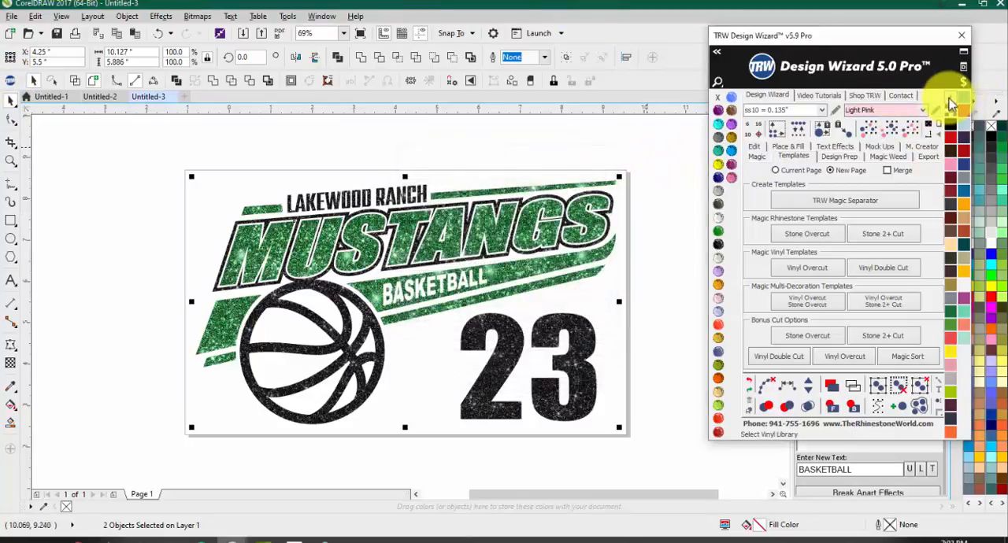
right_click(960, 84)
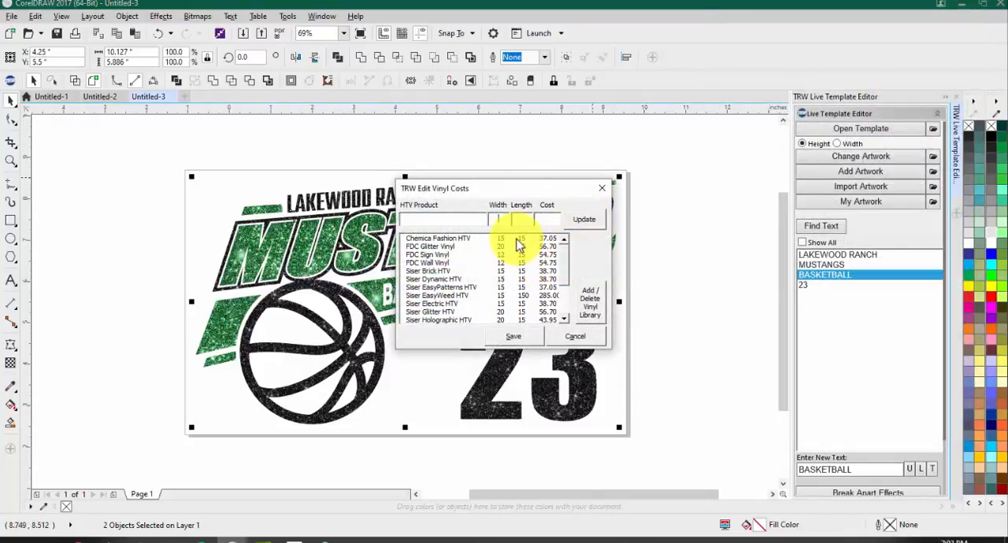
left_click(523, 296)
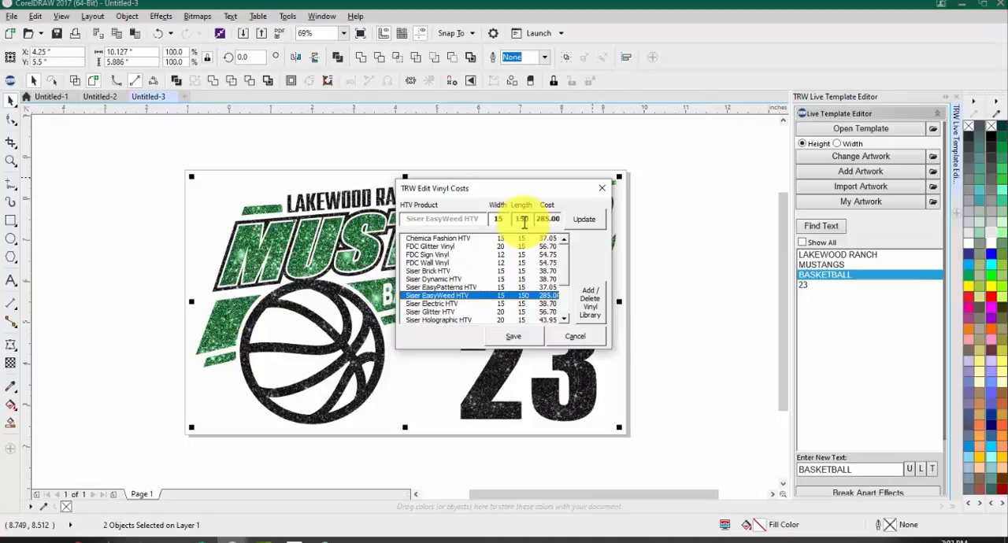
left_click(597, 189)
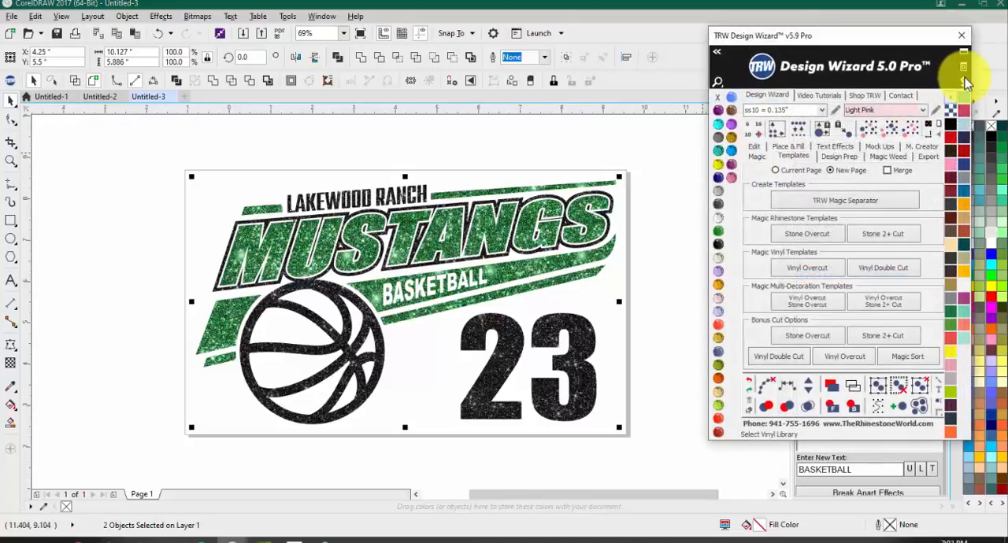
left_click(964, 81)
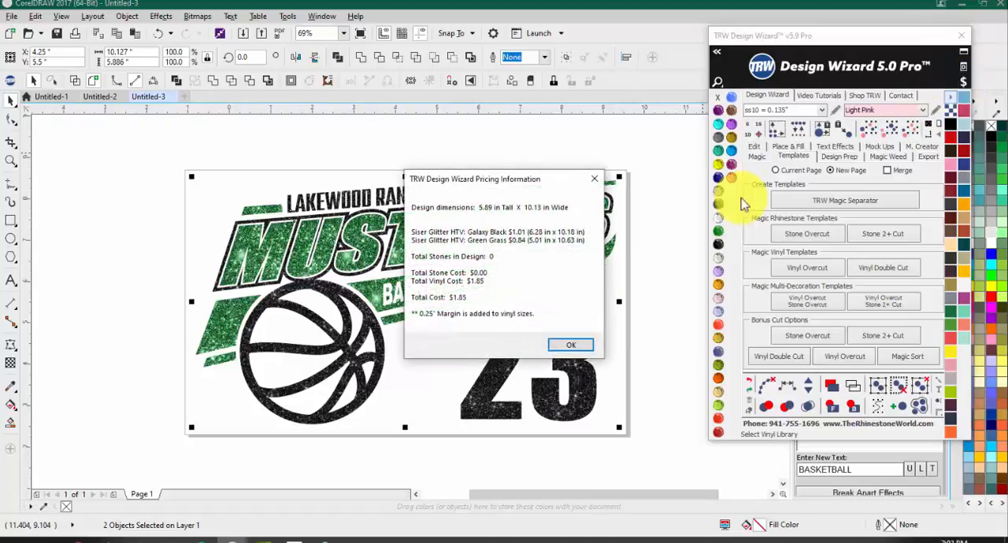
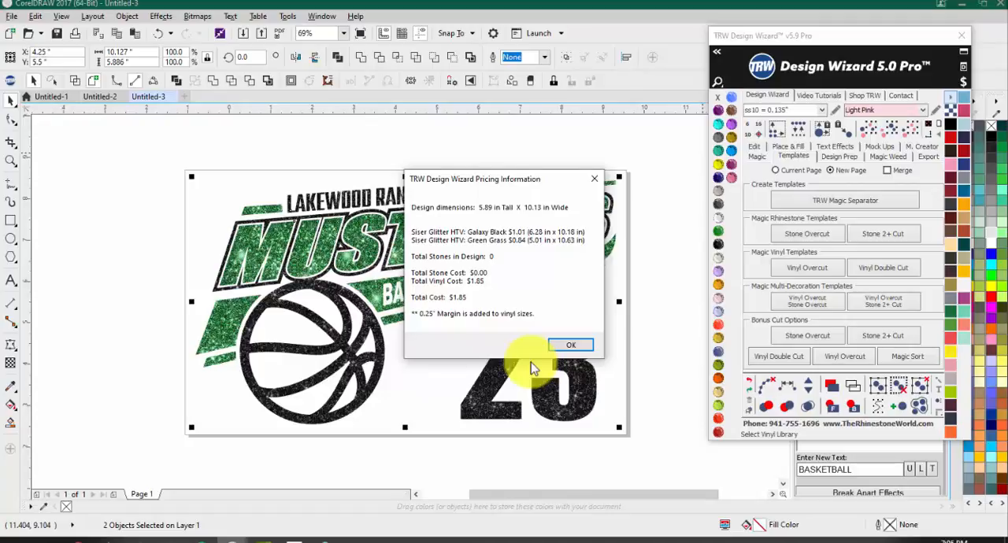
Step: Close the pricing information, reselect the whole Mustangs design and open the Price Breakdown Assistant
left_click(567, 347)
left_click(420, 345)
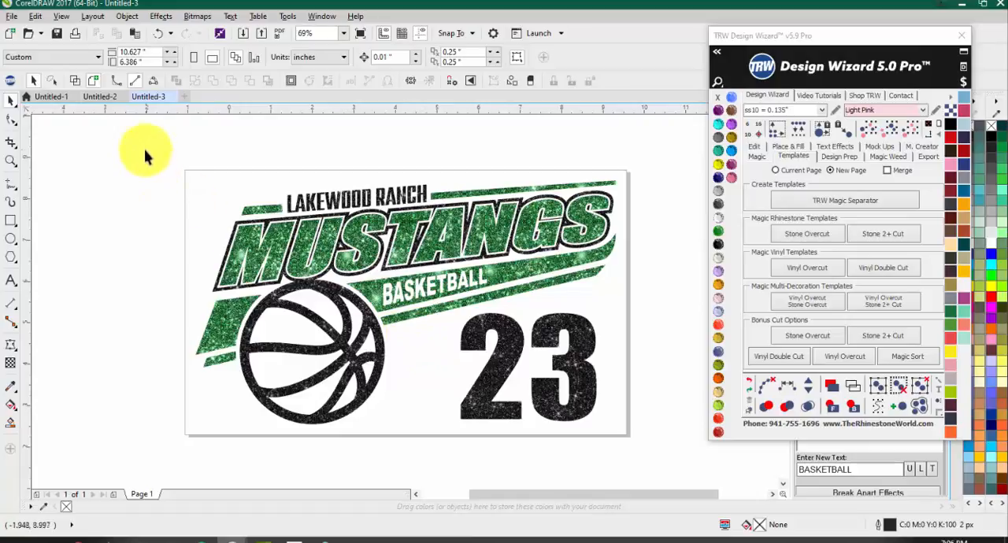
left_click_drag(145, 149, 673, 471)
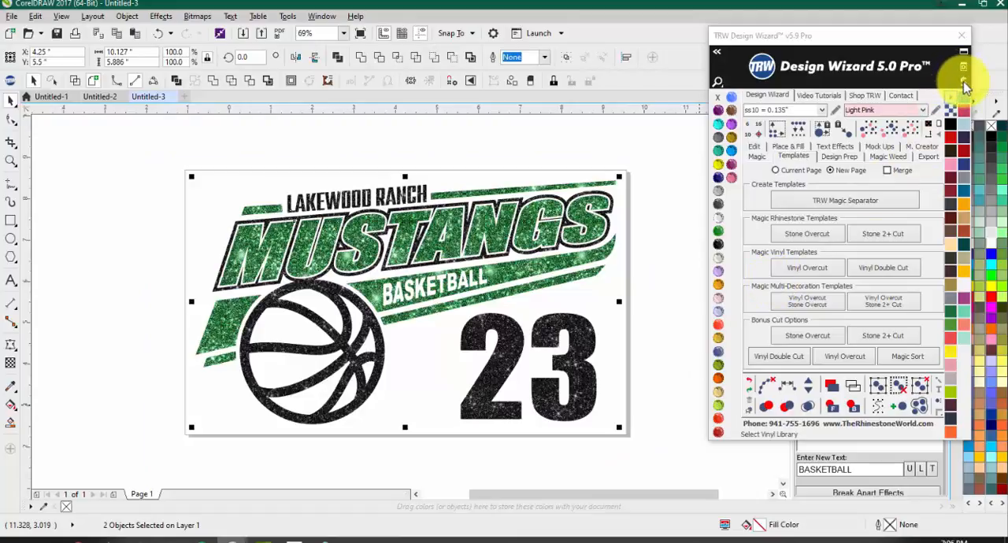
left_click(964, 85)
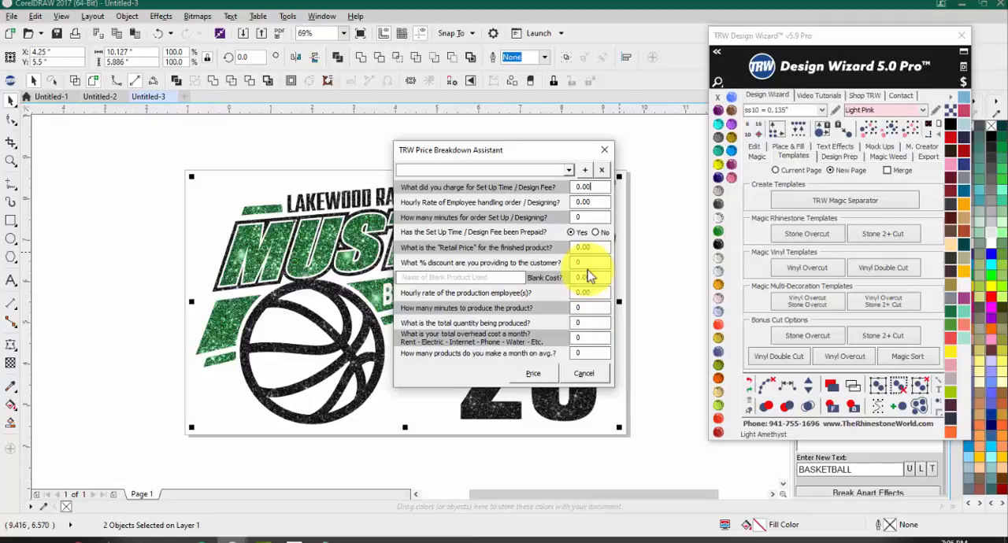
Step: Compare the saved price breakdown presets Basic Pricing, Waived Setup Fee, New Customer and Basic Price setting
left_click(569, 171)
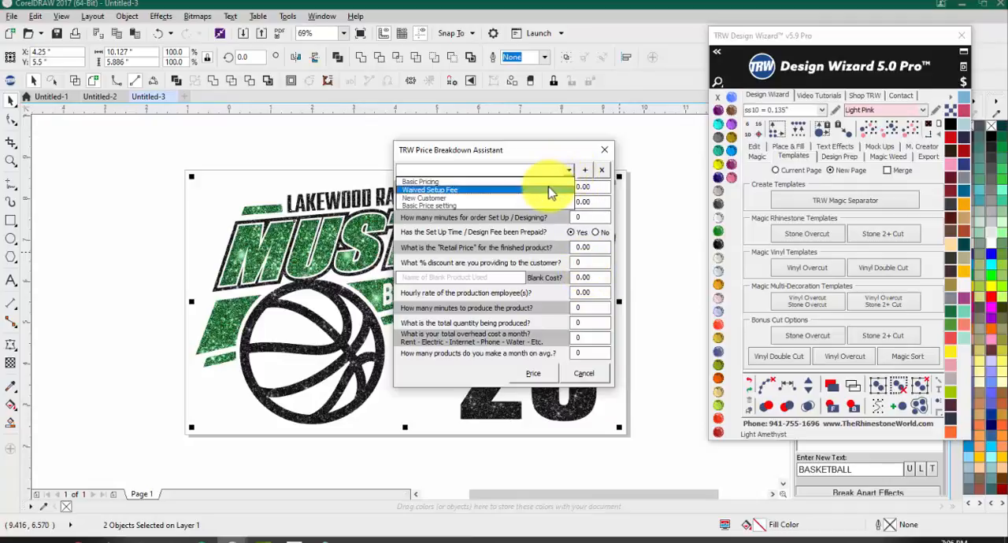
left_click(531, 182)
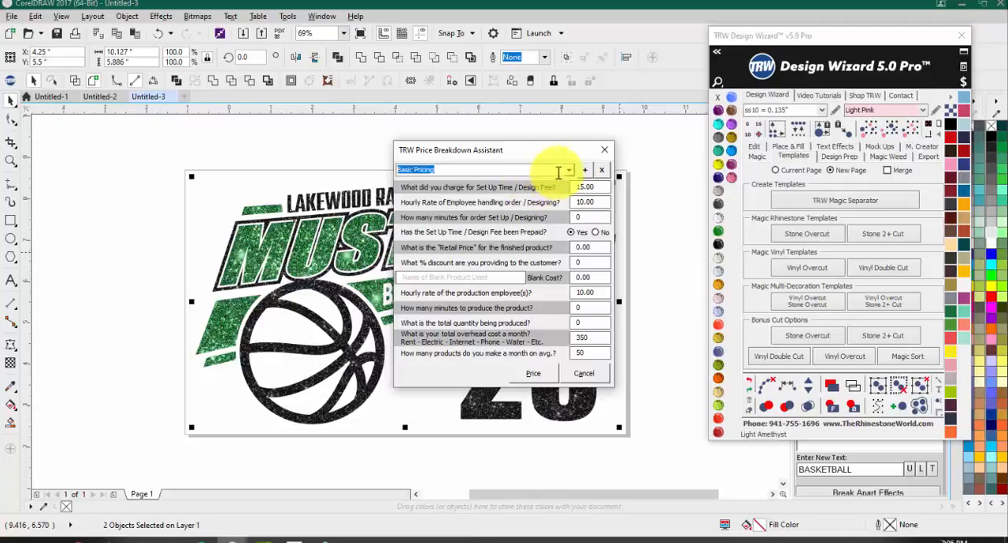
left_click(567, 170)
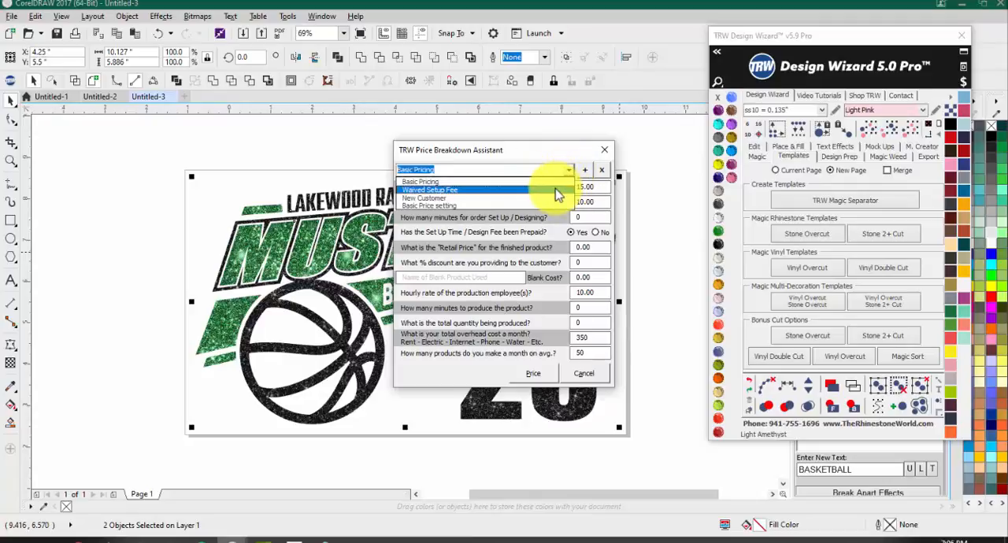
left_click(556, 195)
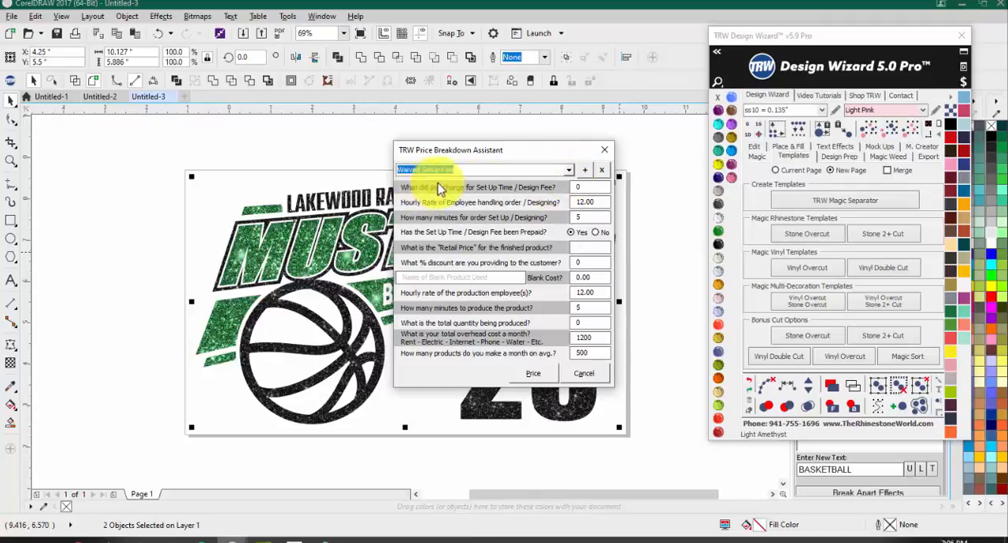
left_click(579, 170)
left_click(522, 204)
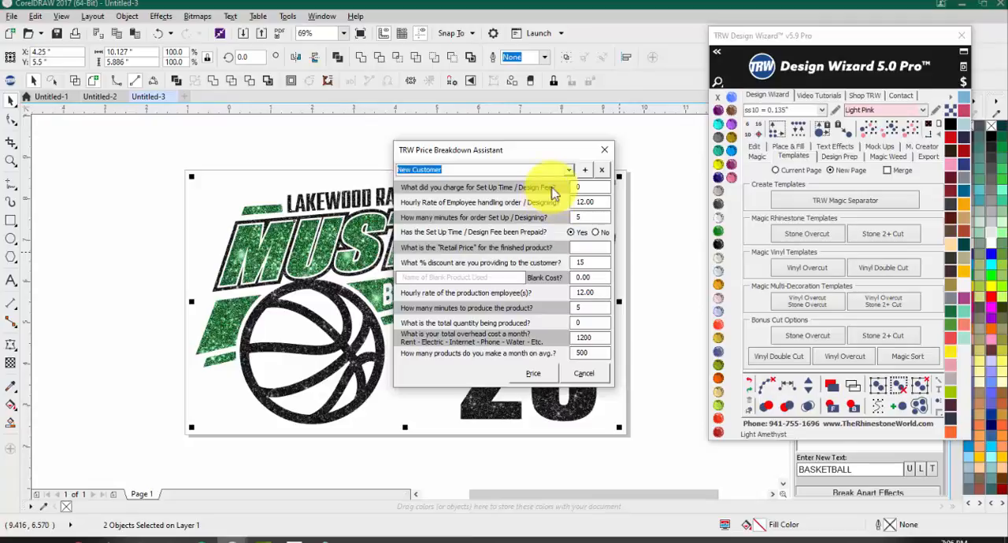
left_click(570, 172)
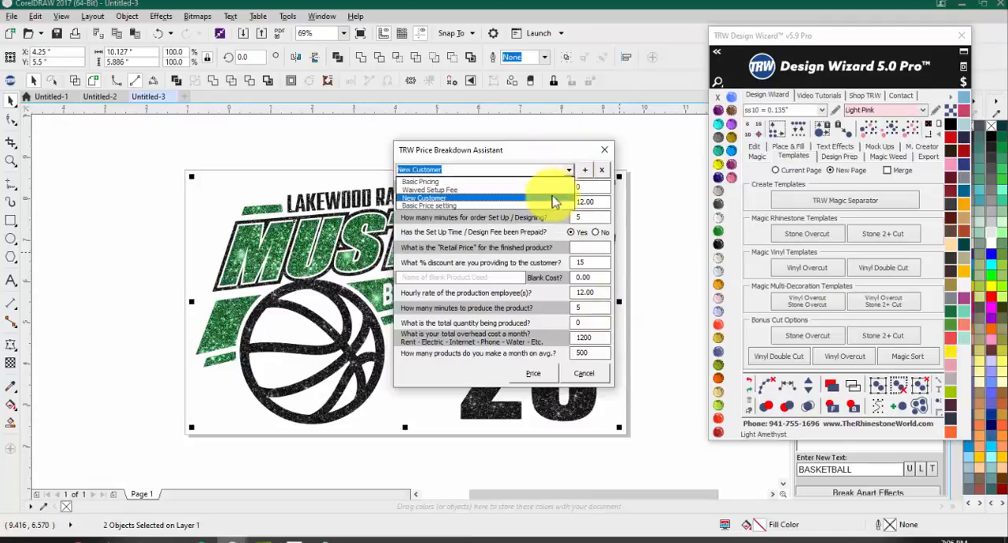
left_click(531, 205)
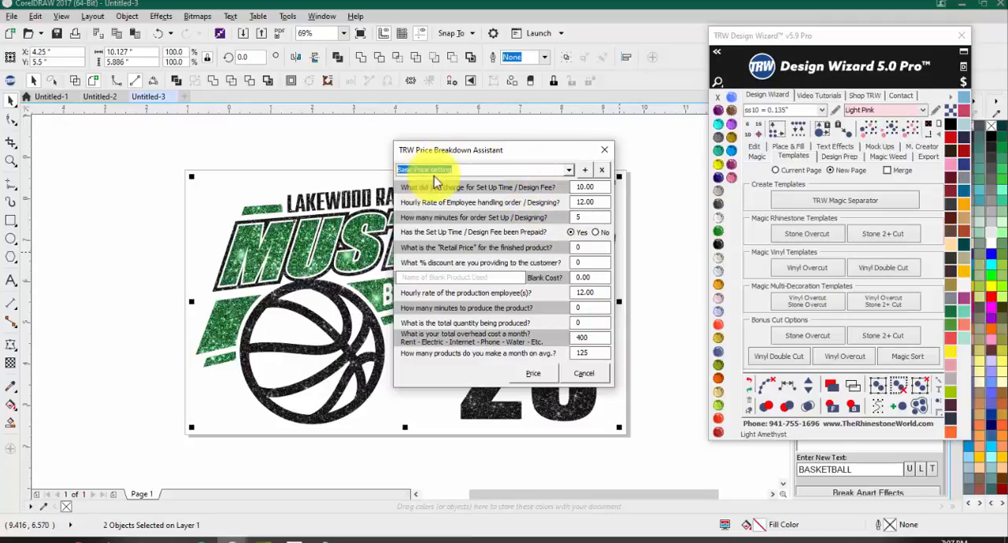
left_click(569, 171)
left_click(516, 181)
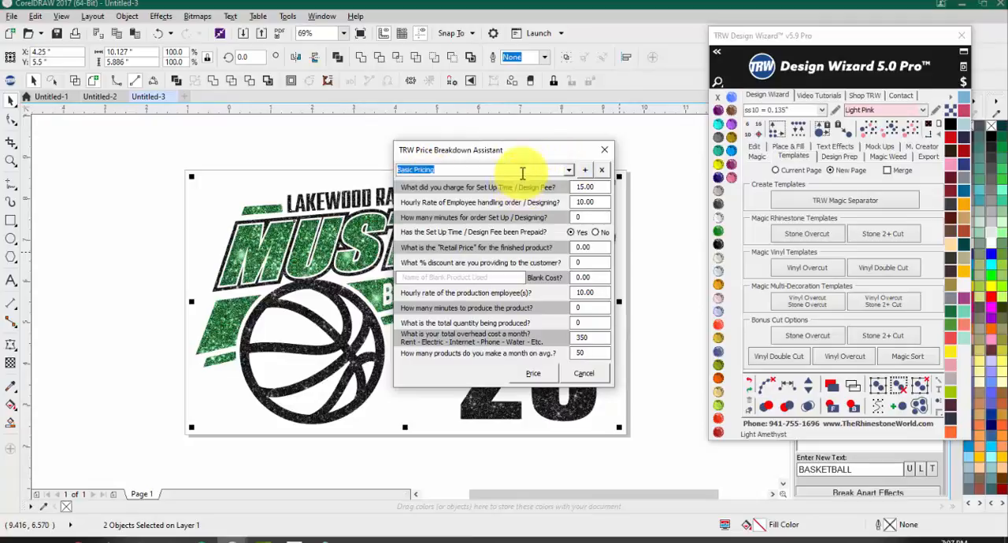
Step: Load the Basic Price setting preset and review its design fee, designer hourly rate and setup minutes, keeping the fee marked as prepaid
left_click(570, 172)
left_click(510, 205)
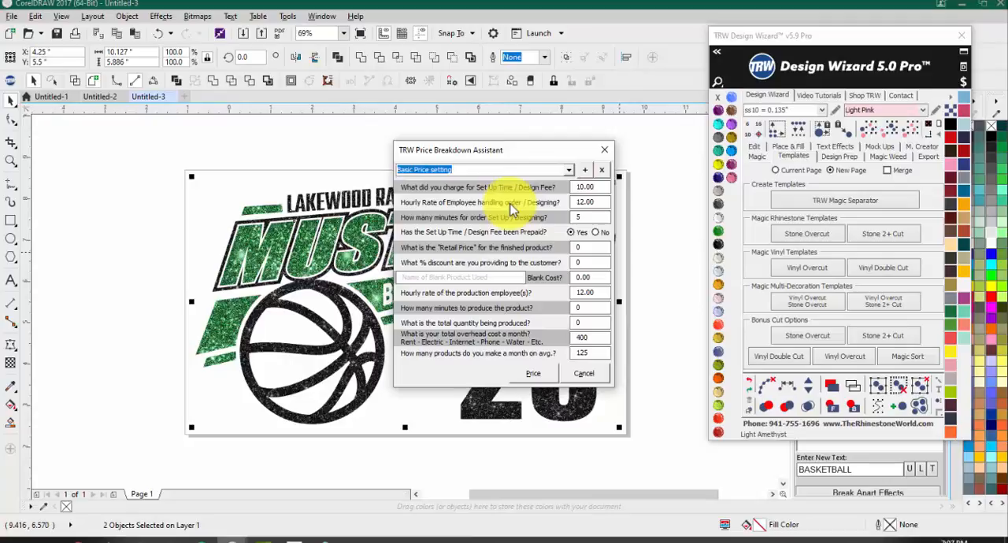
left_click(596, 189)
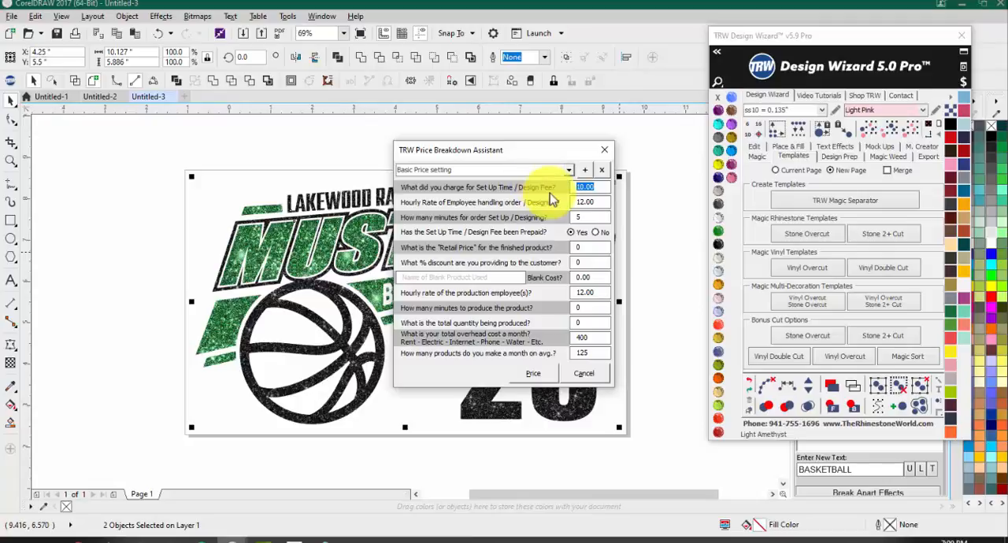
left_click(591, 201)
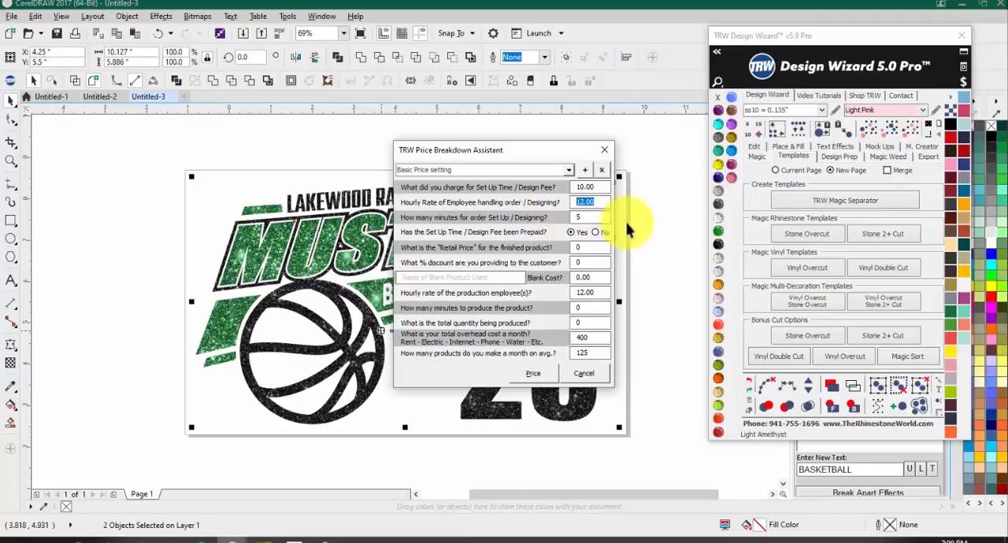
left_click(580, 218)
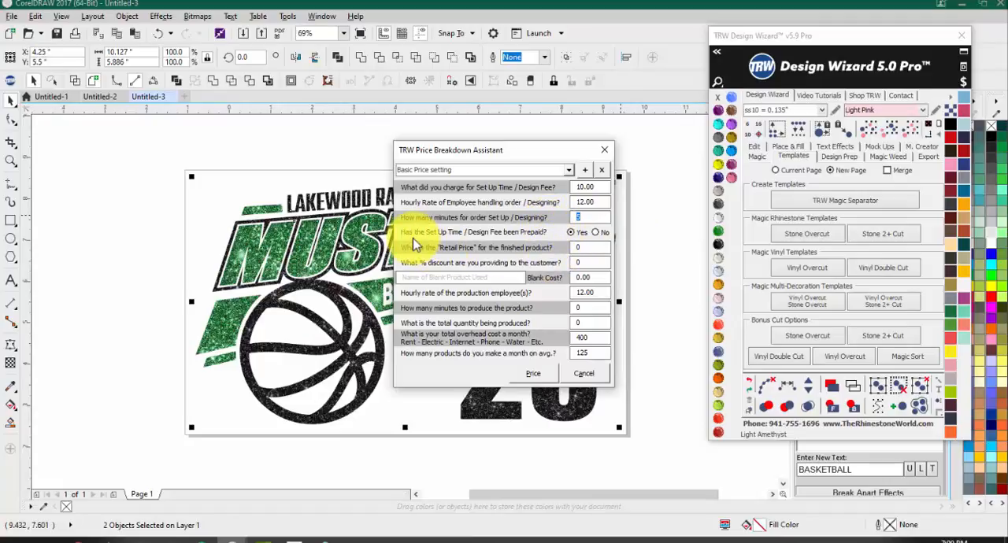
left_click(570, 233)
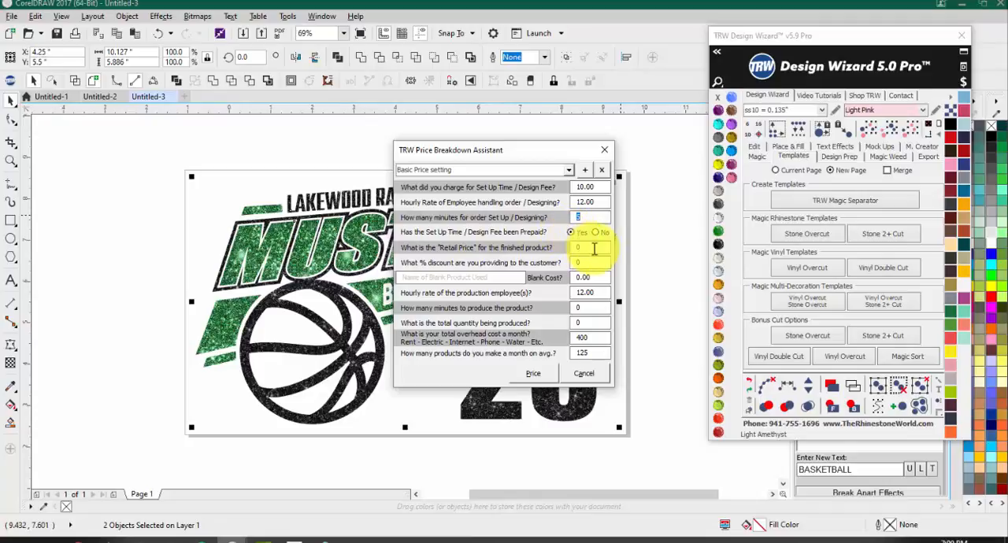
Step: Set the finished product's retail price to 12 and the blank cost to 3.25
left_click(592, 248)
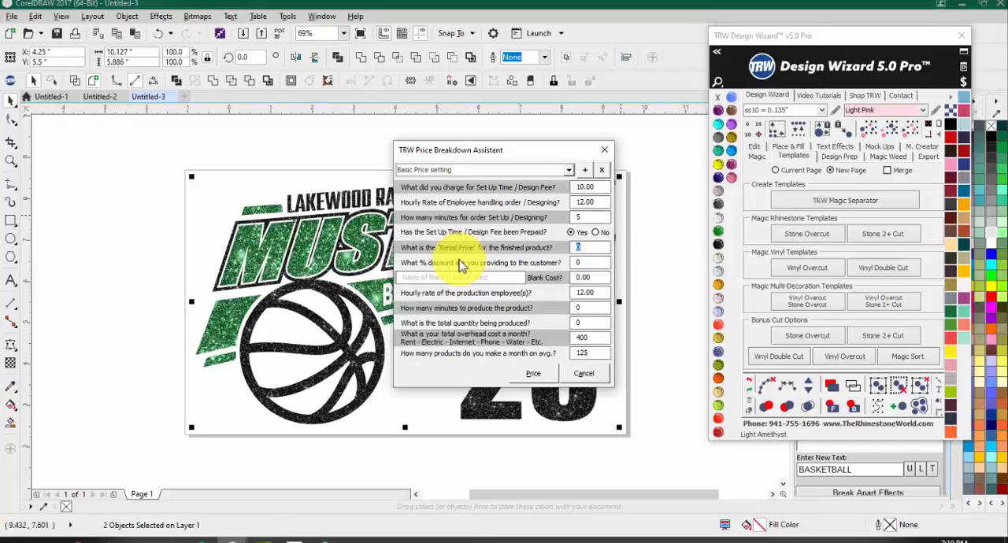
type("12")
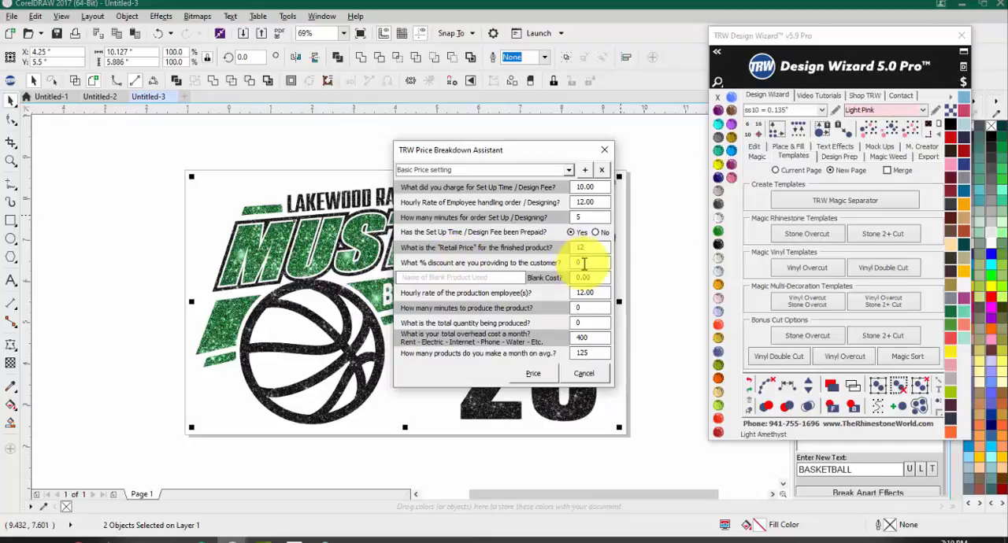
left_click(601, 277)
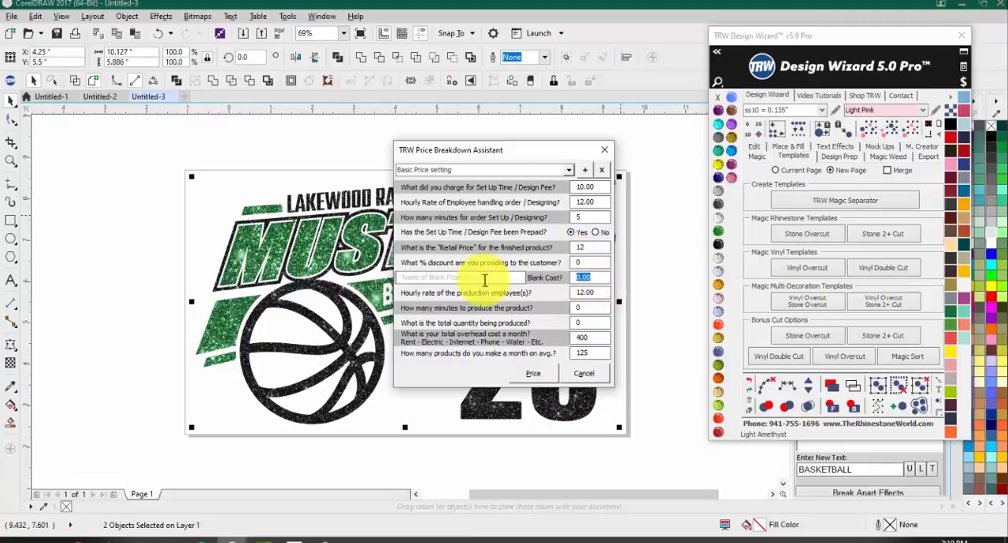
type("3.25")
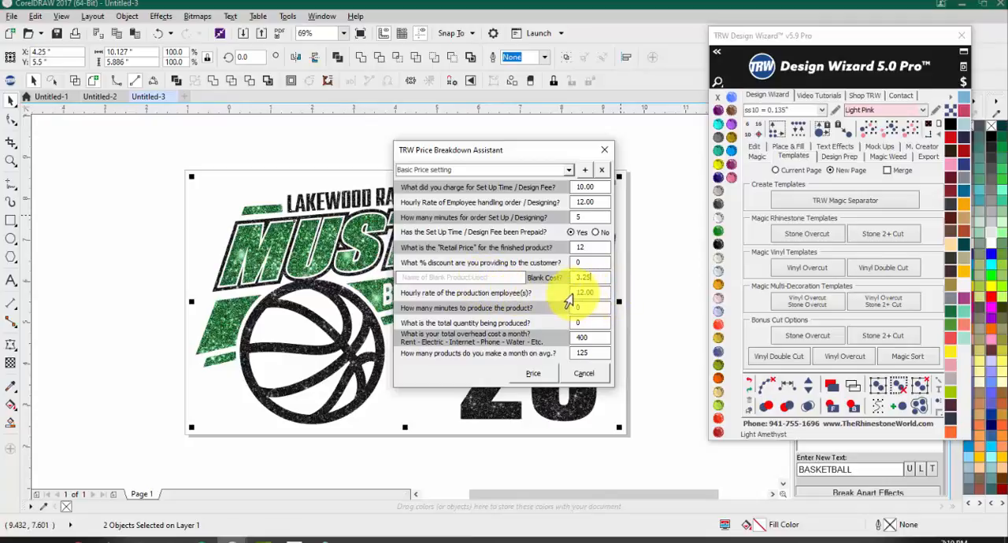
Step: Set the production time to 3 minutes and the total quantity to 50, review the monthly overhead, and calculate the price breakdown
left_click(589, 306)
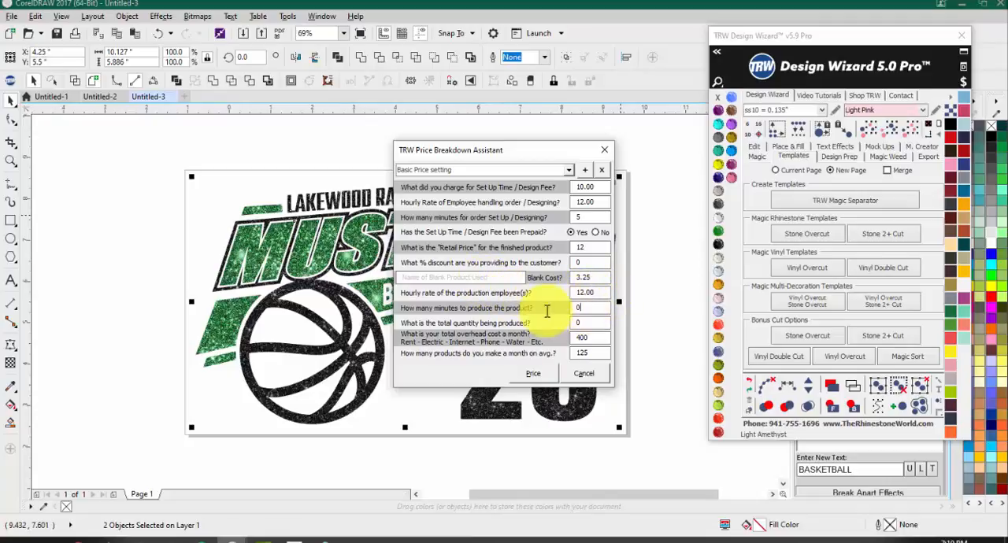
left_click_drag(546, 312, 533, 306)
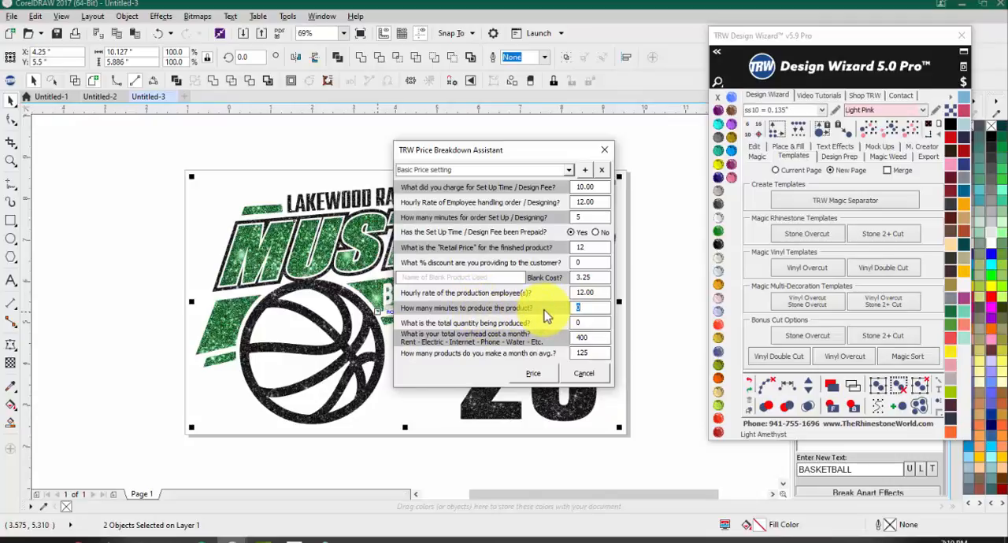
type("3")
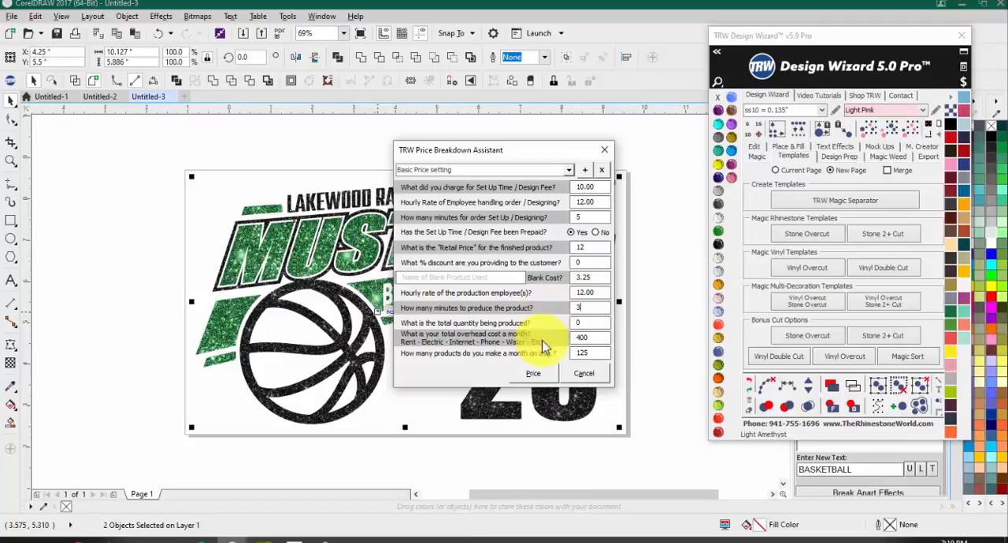
left_click_drag(582, 324, 473, 327)
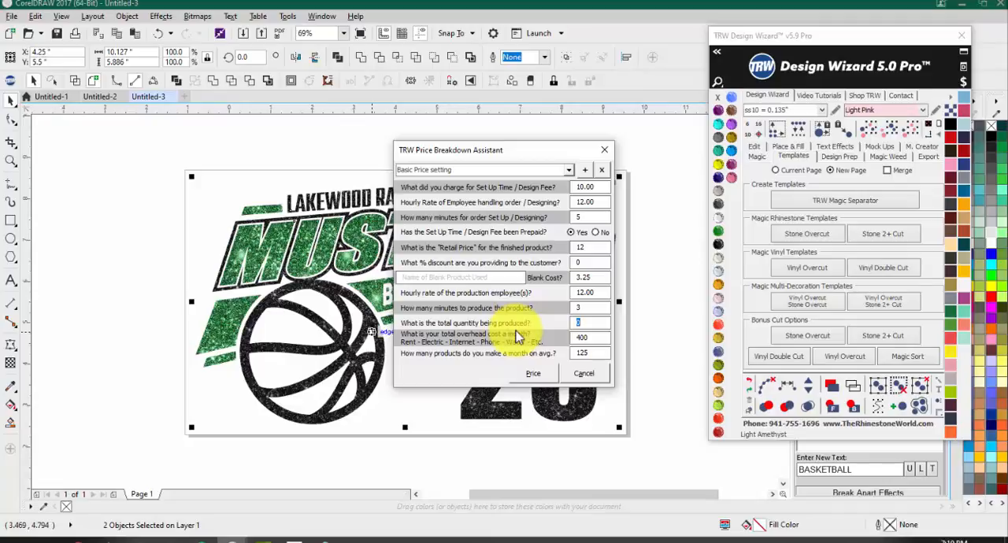
type("50")
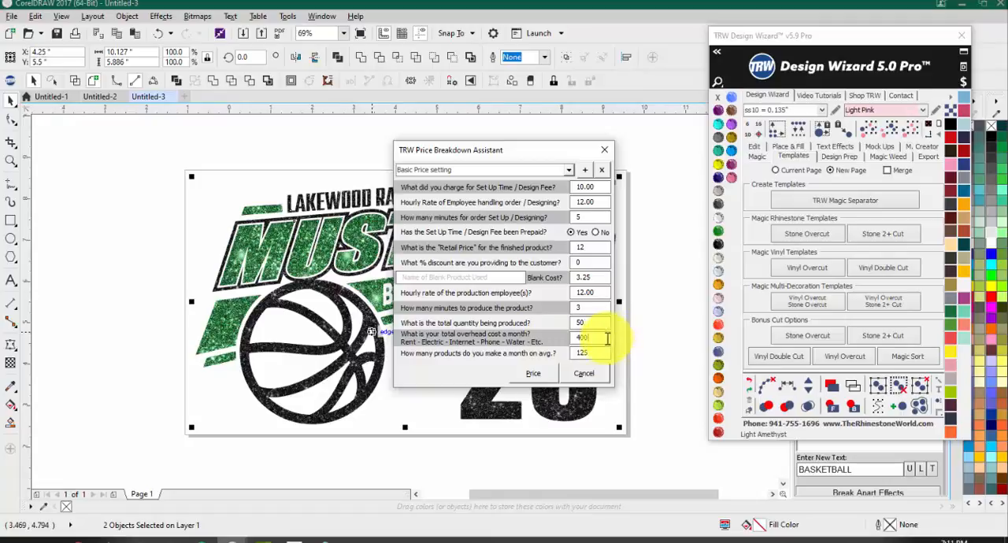
double_click(575, 338)
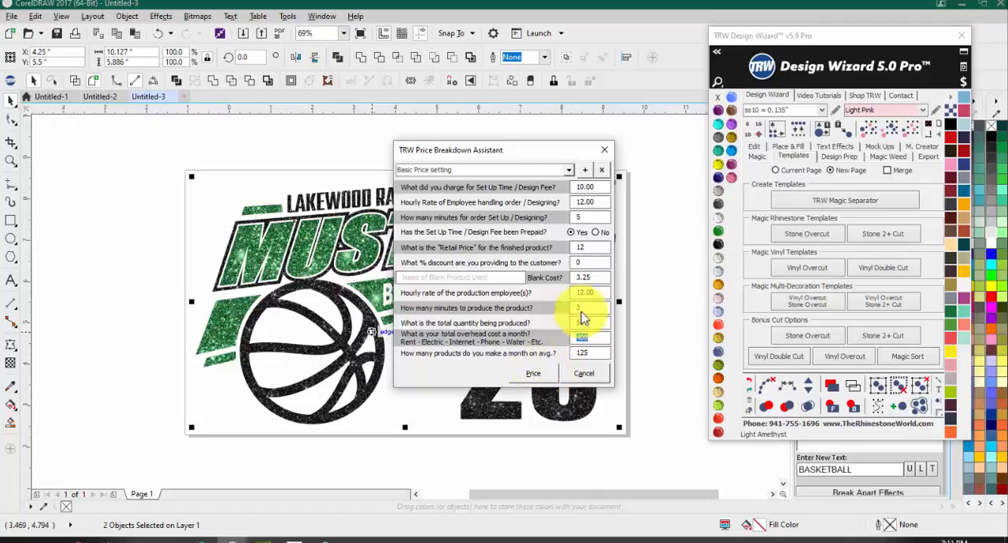
left_click(535, 374)
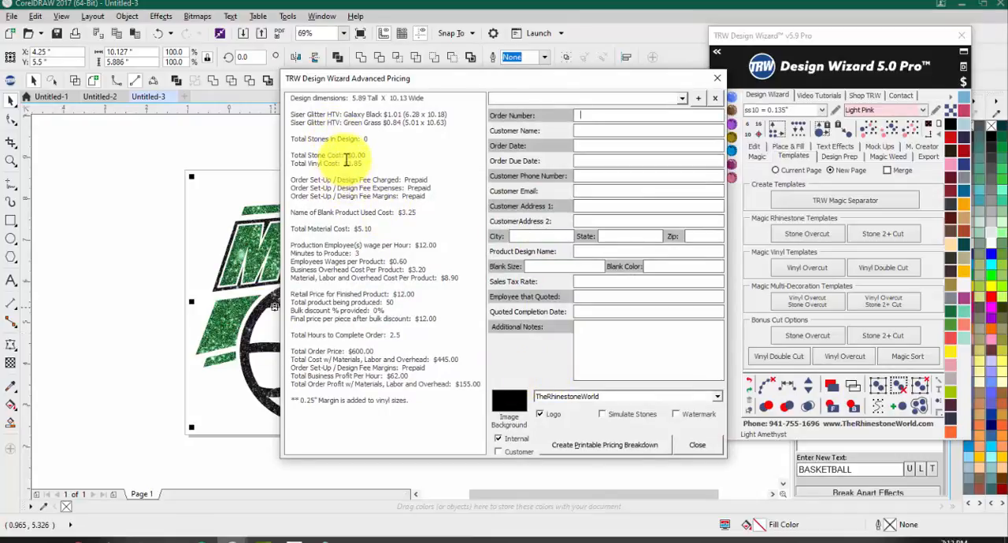
Step: Review the total vinyl cost, blank product cost and total material cost in the calculated pricing breakdown
left_click_drag(344, 163, 363, 163)
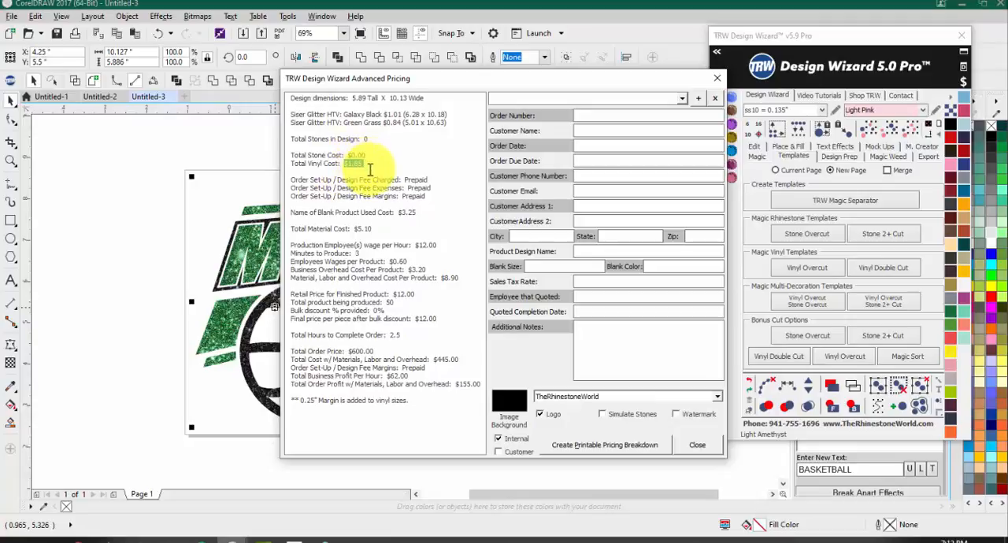
left_click_drag(398, 214, 420, 212)
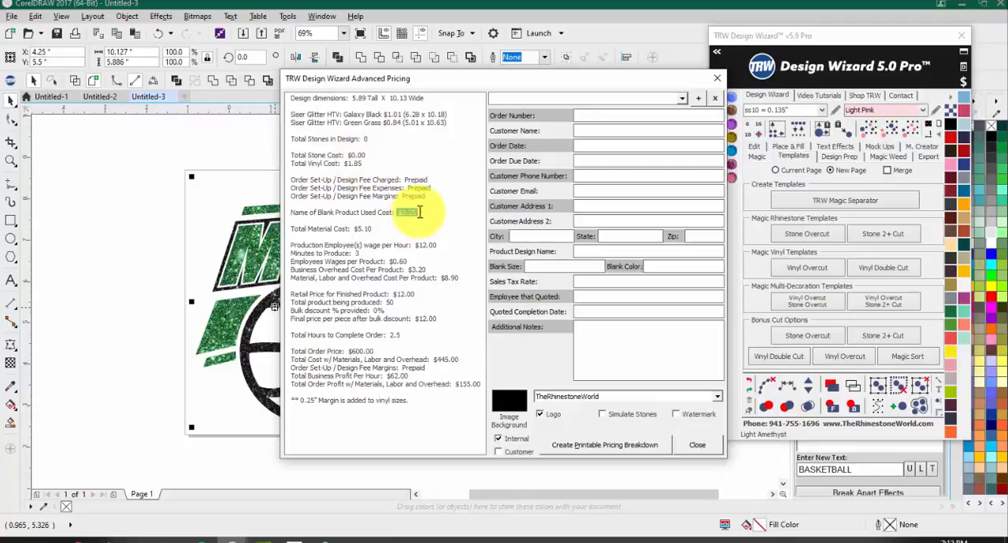
left_click(367, 225)
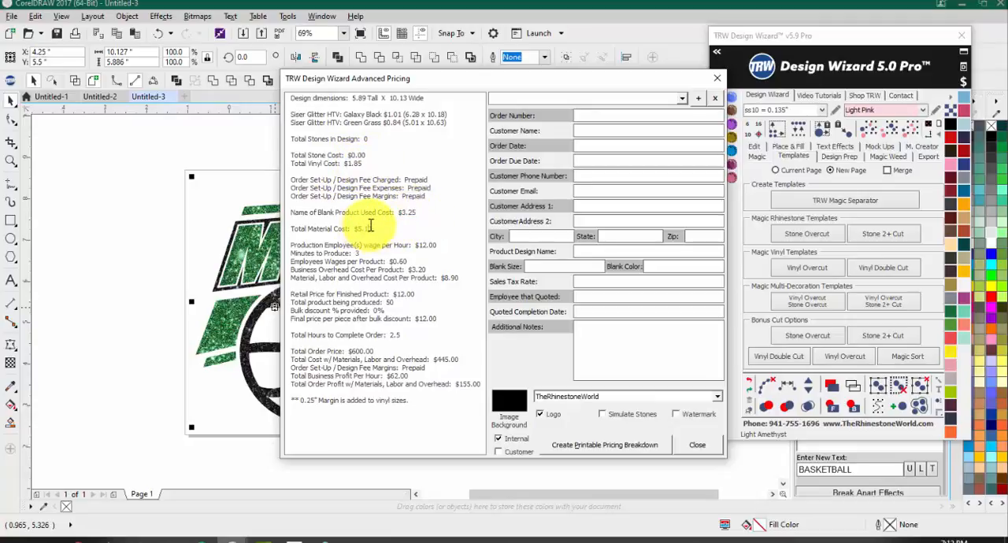
left_click_drag(373, 228, 359, 228)
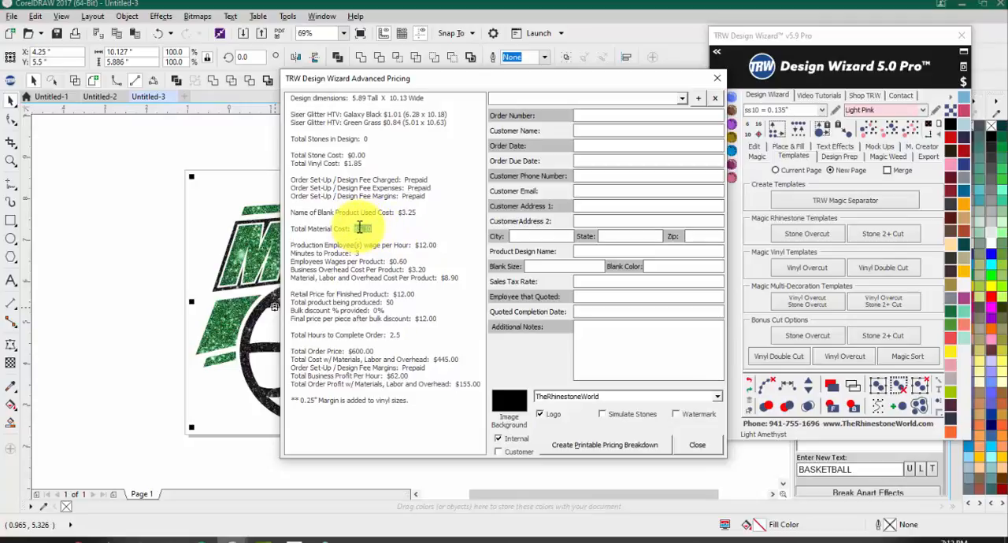
left_click_drag(364, 164, 344, 166)
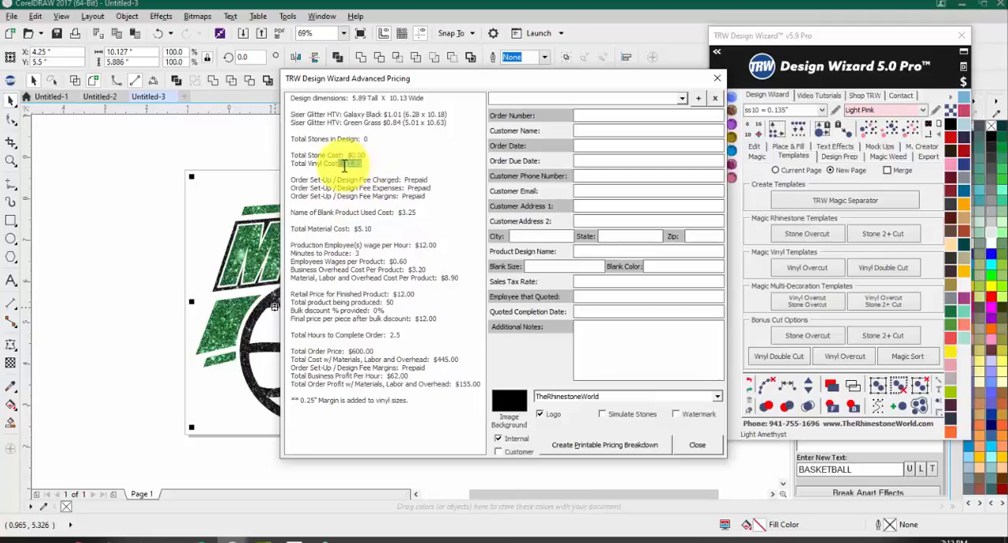
left_click_drag(367, 226, 355, 232)
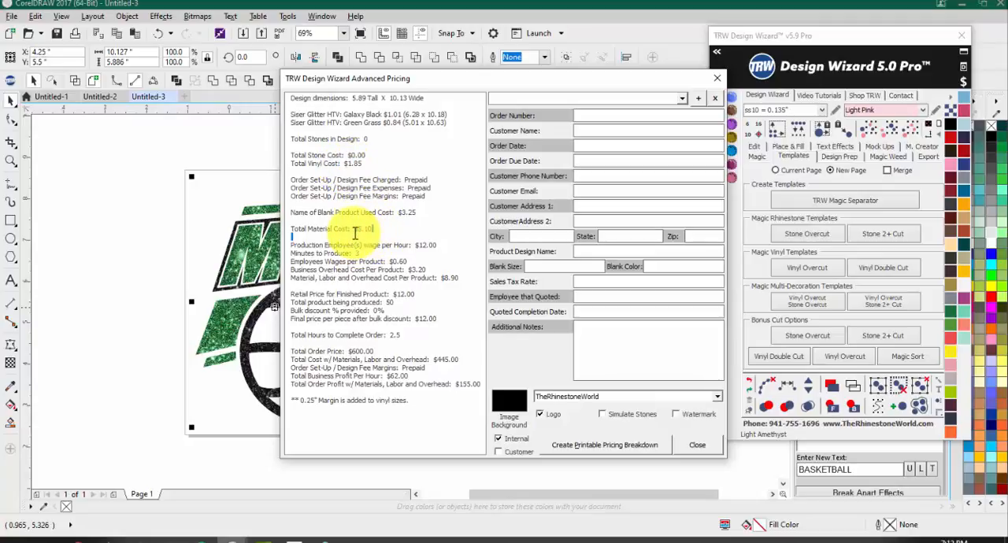
double_click(354, 230)
left_click(400, 240)
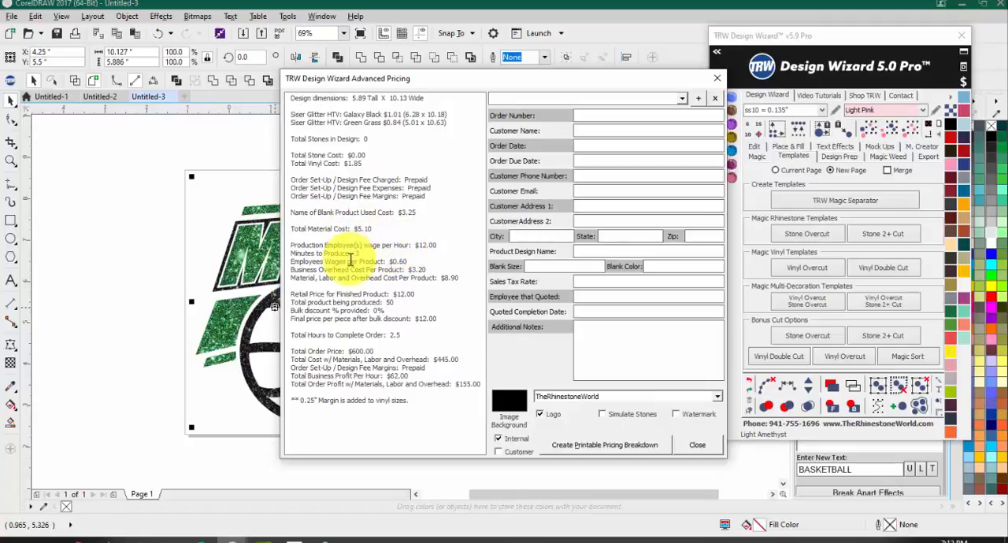
Step: Examine the per-product wages, overhead and combined cost, plus the order's total hours and profit, and close the breakdown
double_click(407, 261)
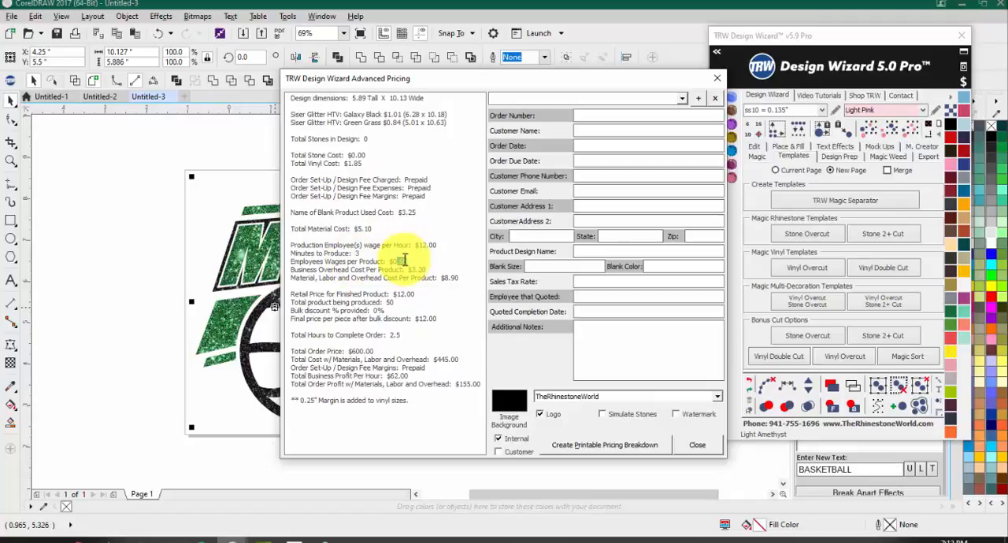
double_click(420, 269)
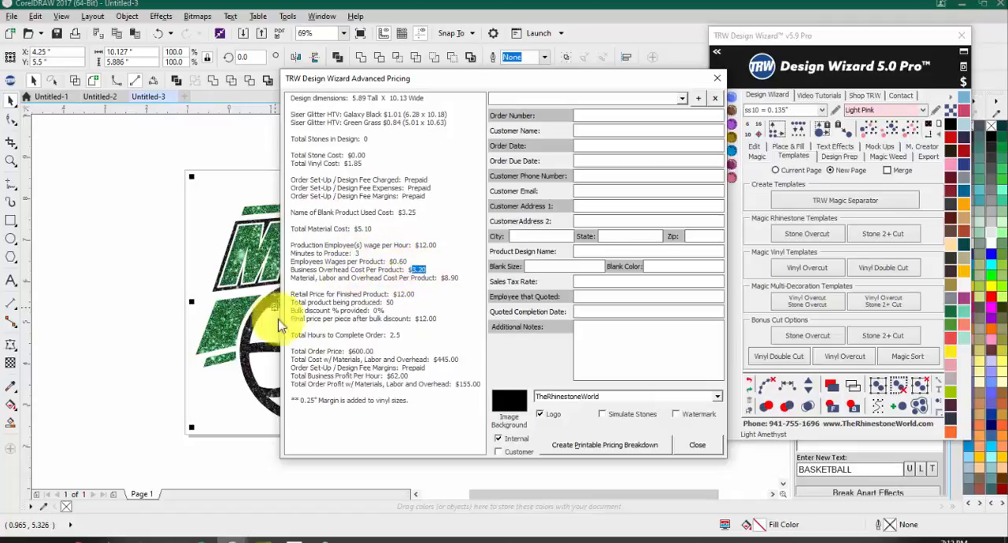
left_click_drag(443, 278, 462, 277)
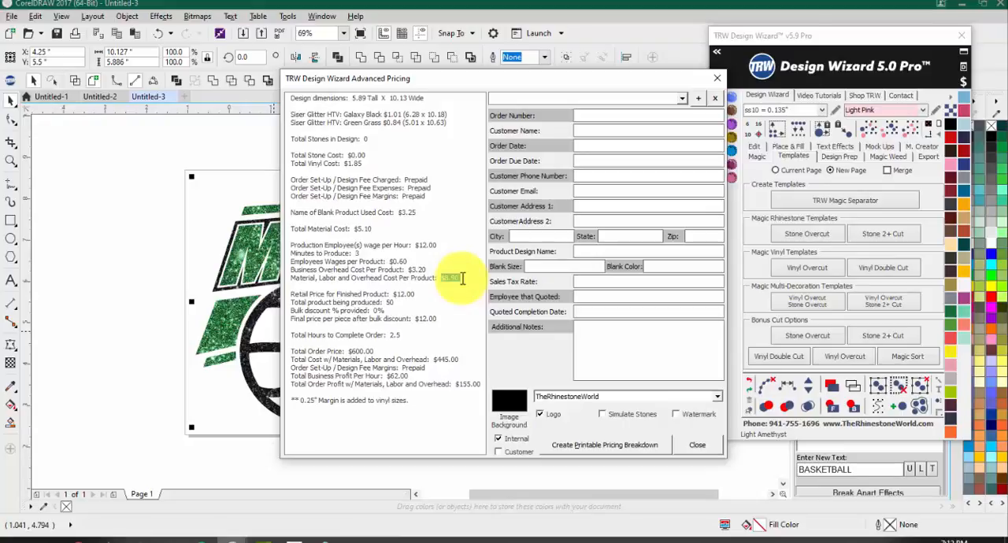
double_click(395, 334)
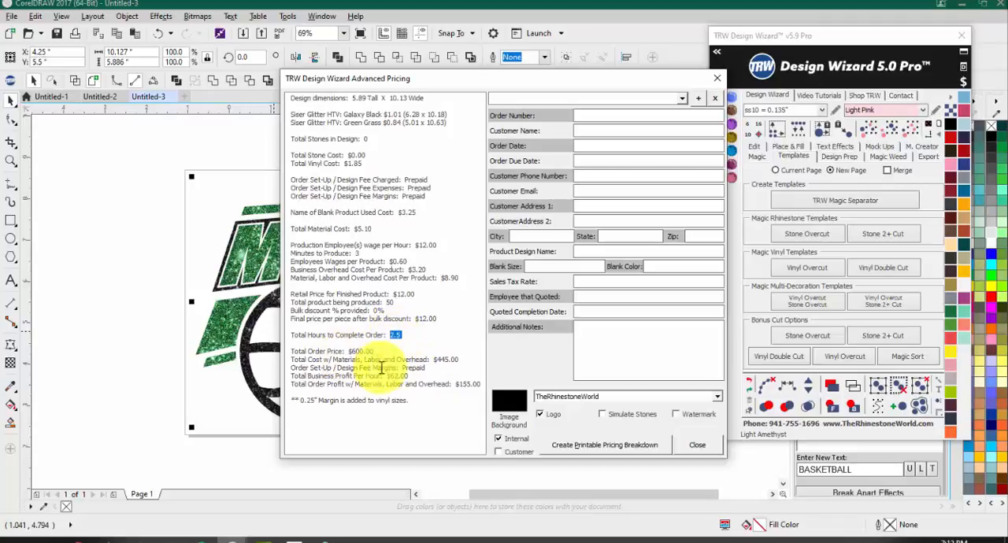
double_click(465, 385)
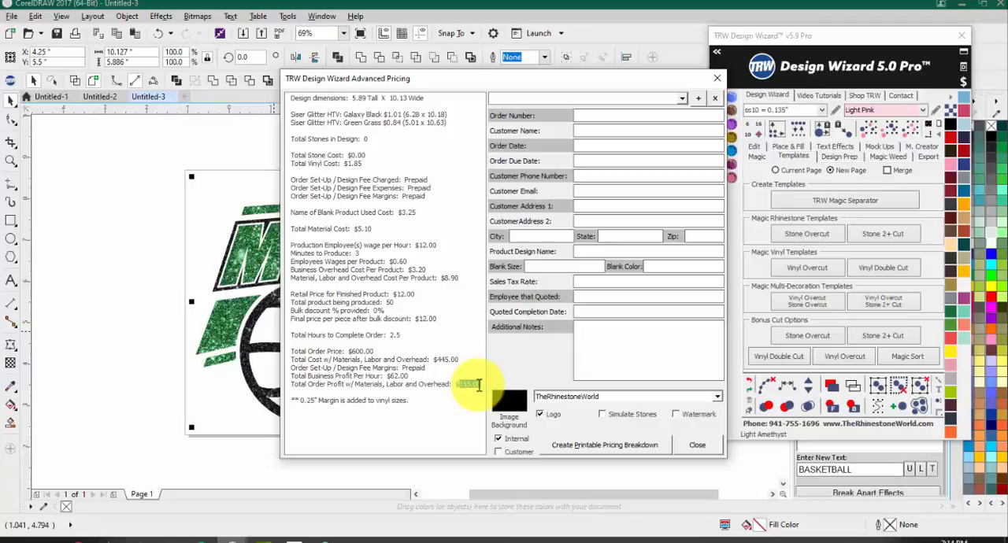
left_click(478, 385)
left_click_drag(478, 384, 462, 386)
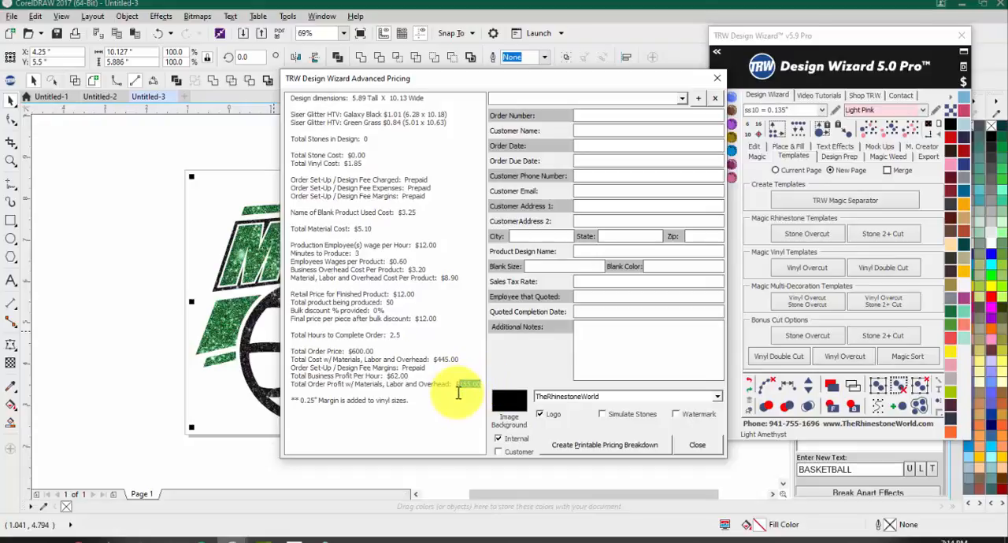
left_click(695, 446)
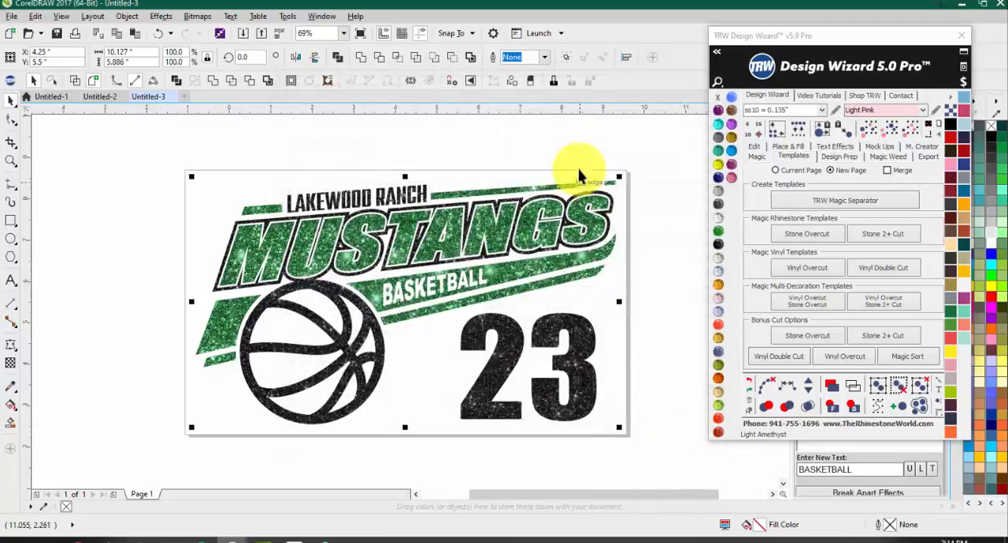
Step: Reopen the Price Breakdown Assistant, set the finished product's retail price to 20, and recalculate the price breakdown
left_click(961, 79)
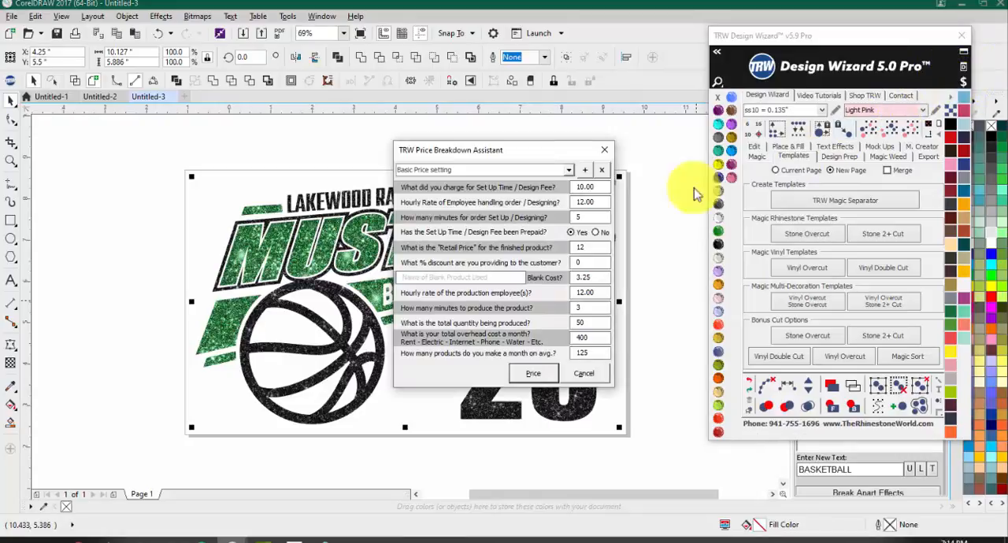
left_click(595, 248)
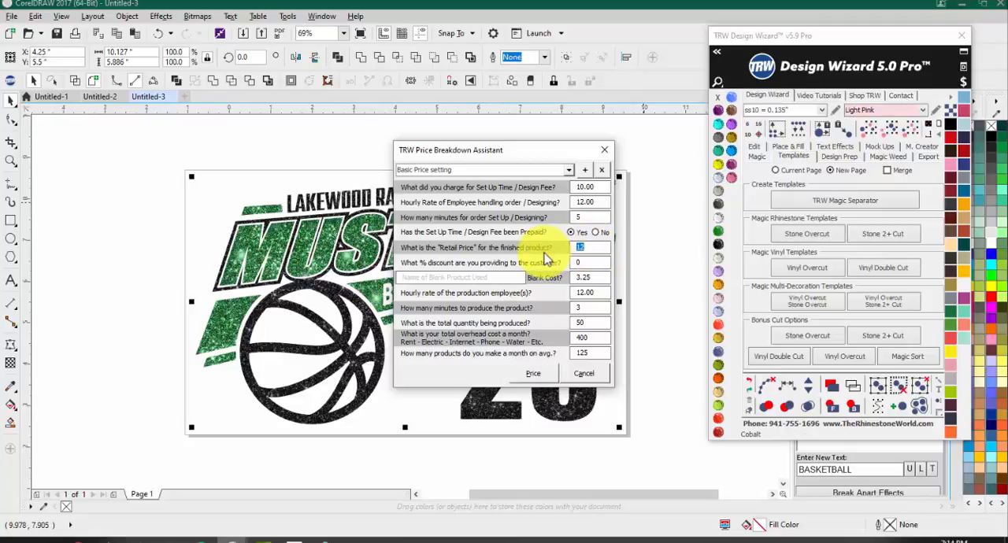
type("20")
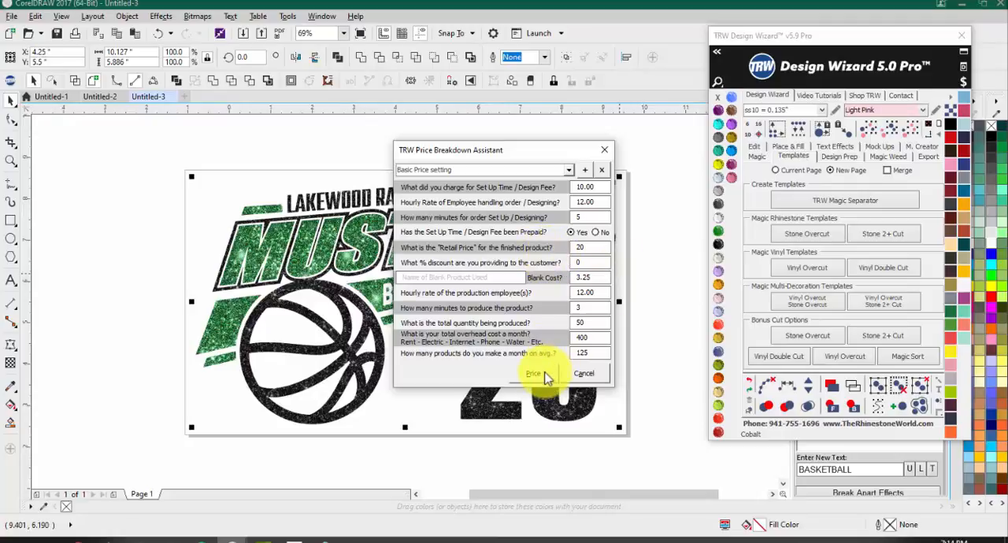
left_click(541, 373)
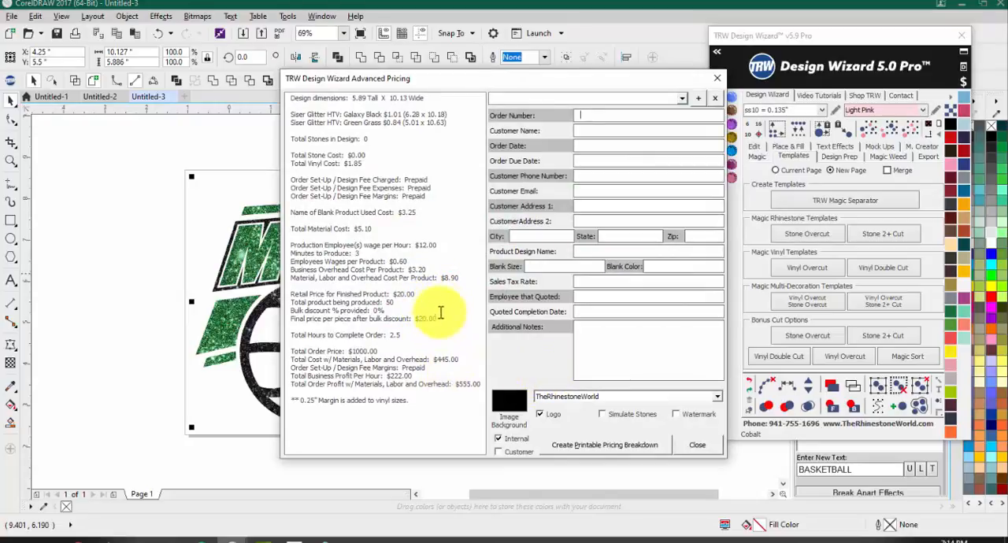
Step: Compare the combined cost per product, final price per piece, total hours, hourly business profit and total order profit
double_click(449, 277)
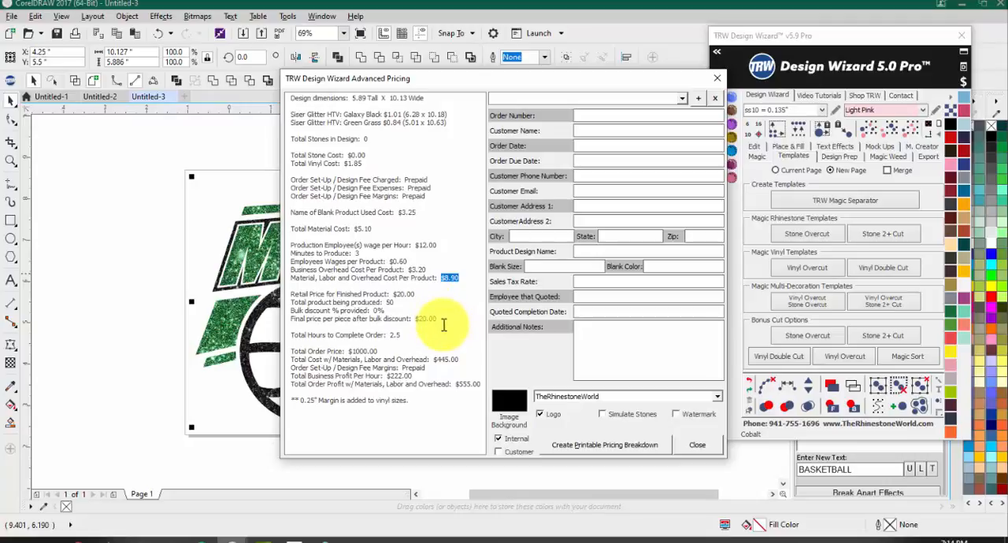
left_click_drag(415, 319, 441, 318)
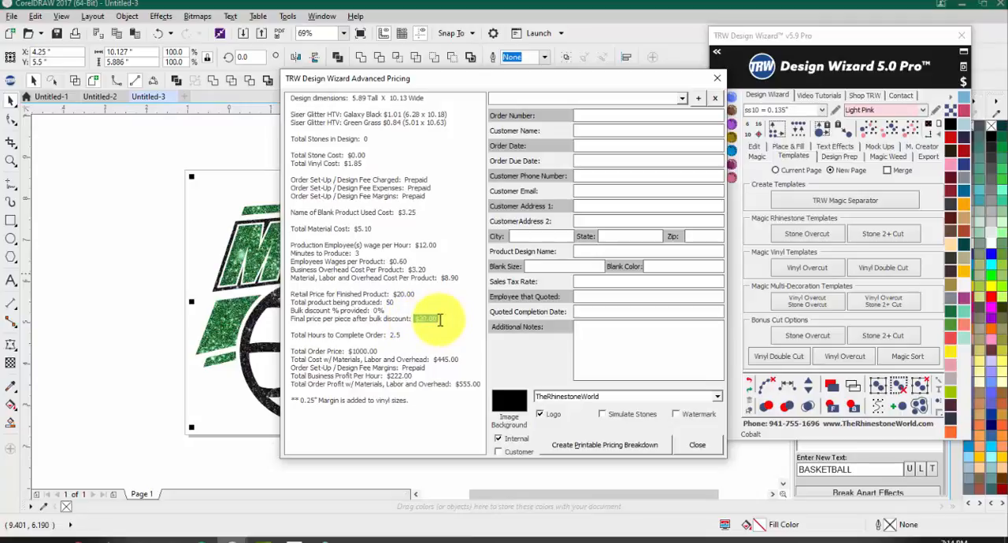
double_click(391, 336)
double_click(397, 336)
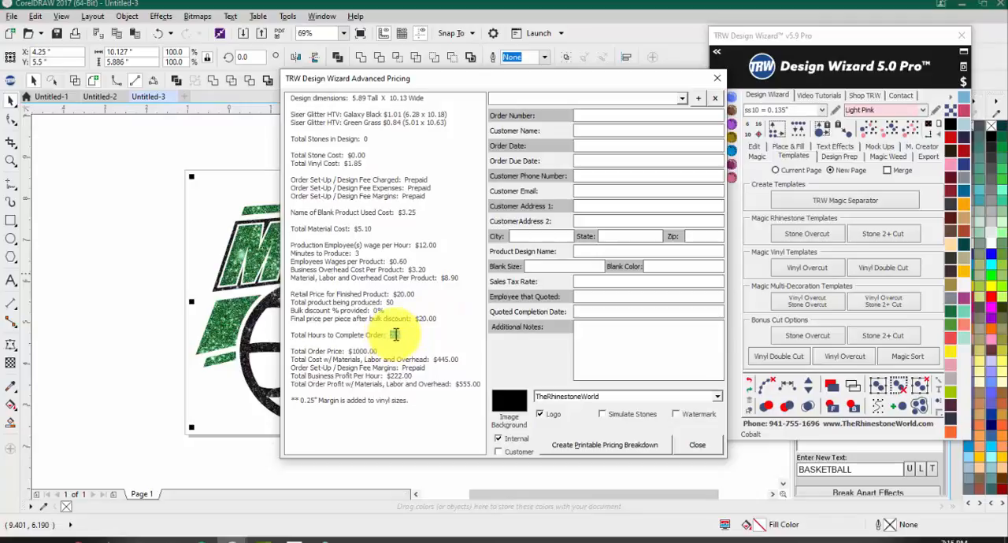
left_click(460, 386)
left_click_drag(459, 387, 480, 385)
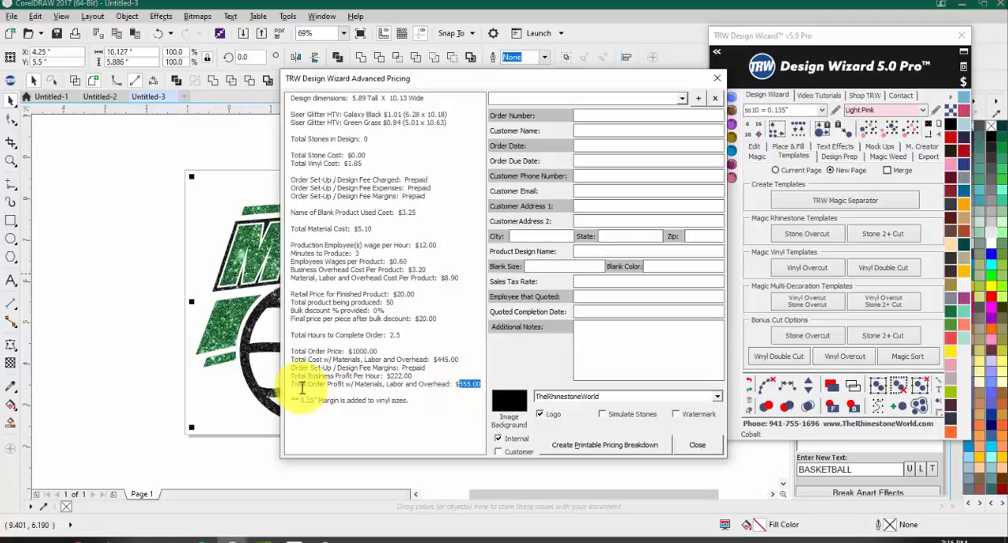
double_click(394, 377)
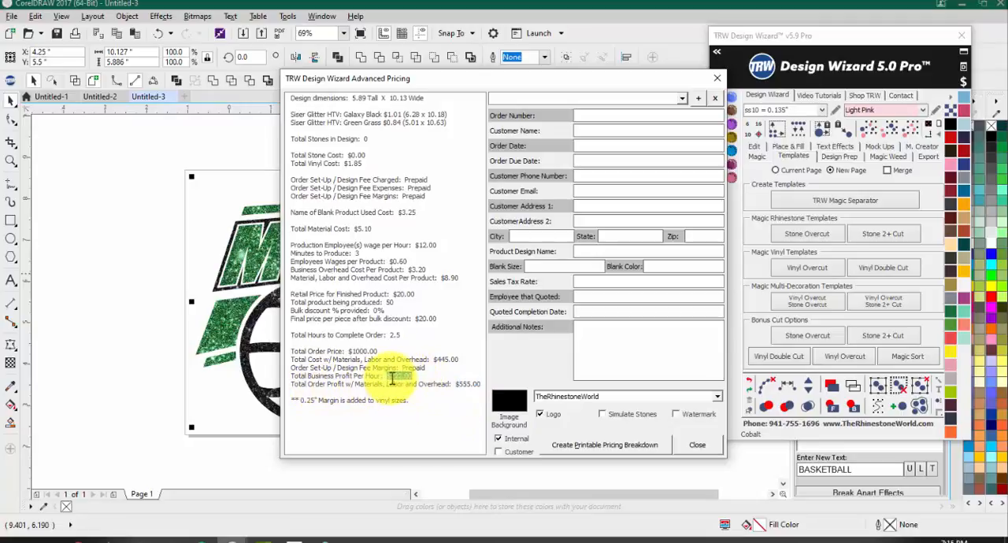
double_click(463, 386)
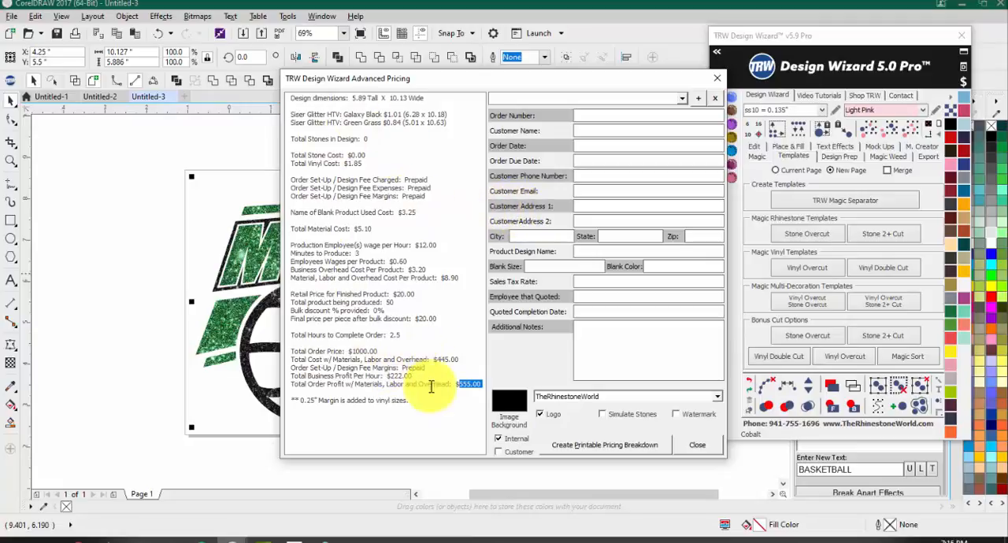
Step: Fill in the order number and customer name, with order date 3-15-2020 and due date 3-20-2020
left_click(646, 117)
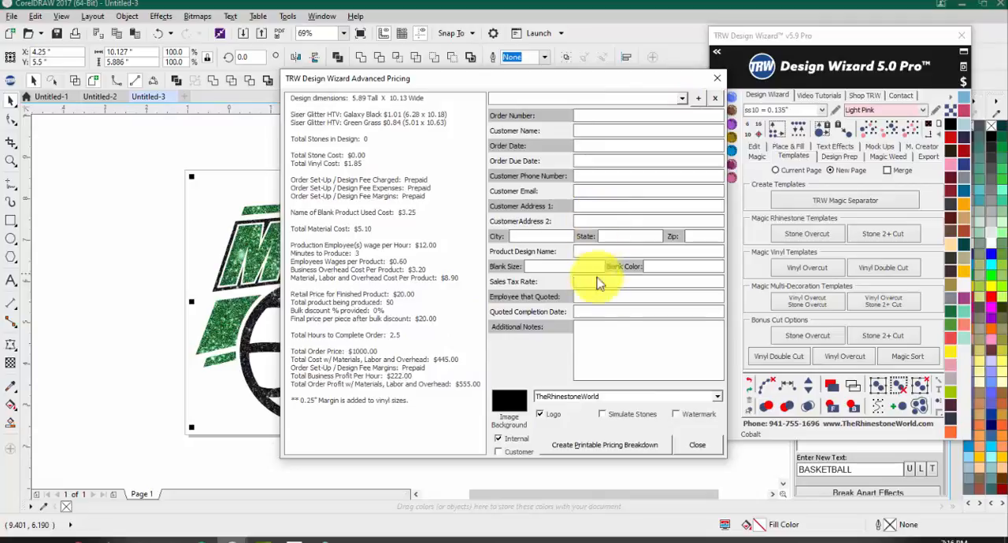
left_click(676, 99)
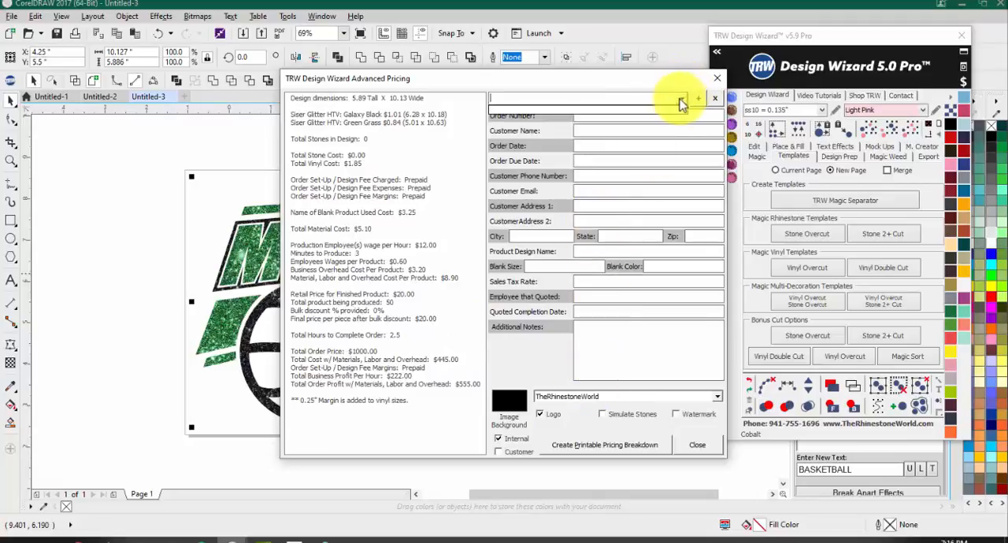
left_click(589, 113)
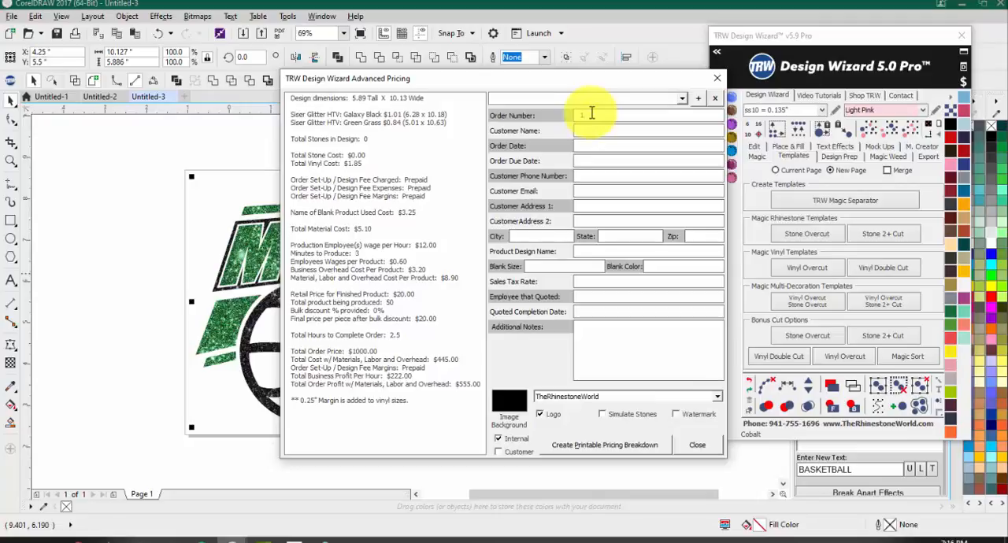
type("Sean3.")
key("BackSpace")
type("-15-2020")
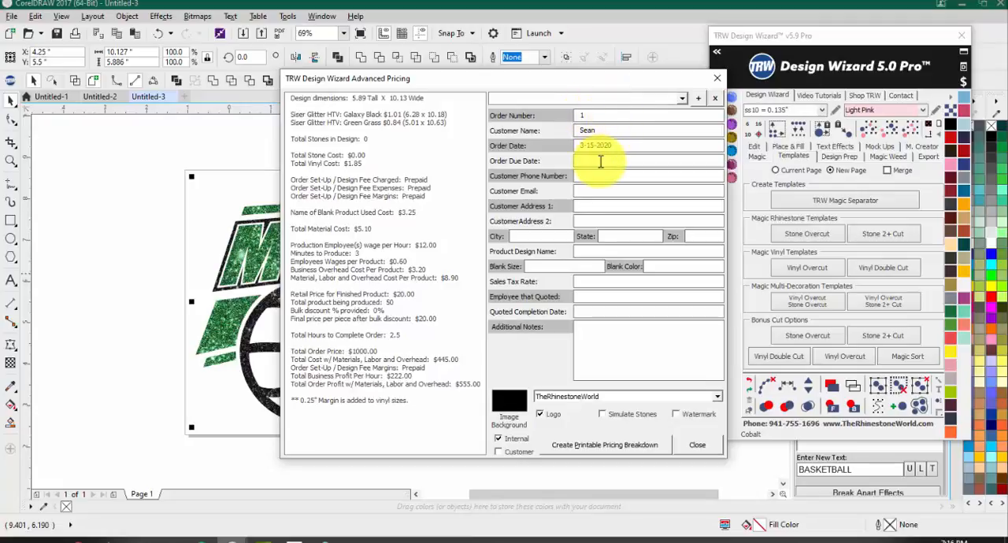
type("2020")
Step: Enter the customer's phone number and e-mail address in the order details
left_click(612, 177)
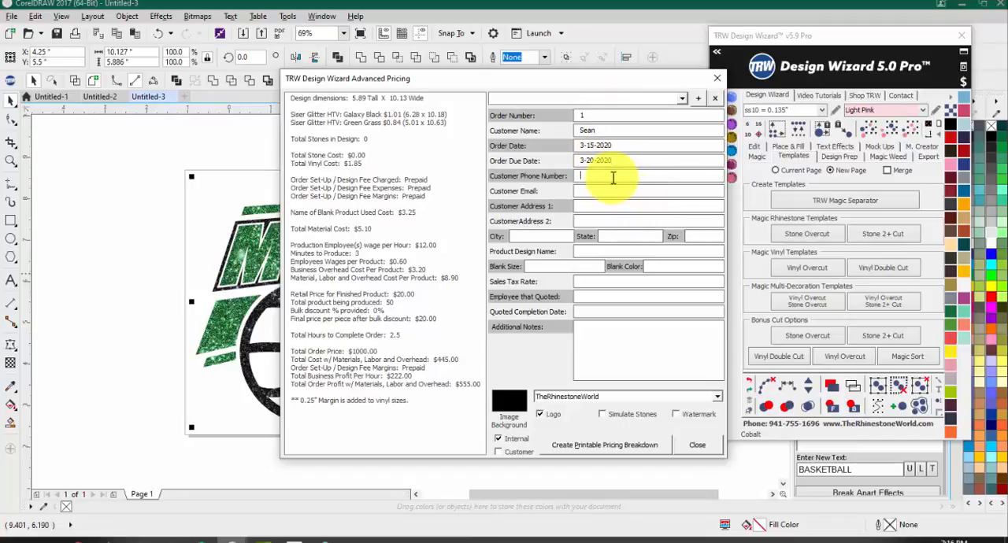
left_click(599, 189)
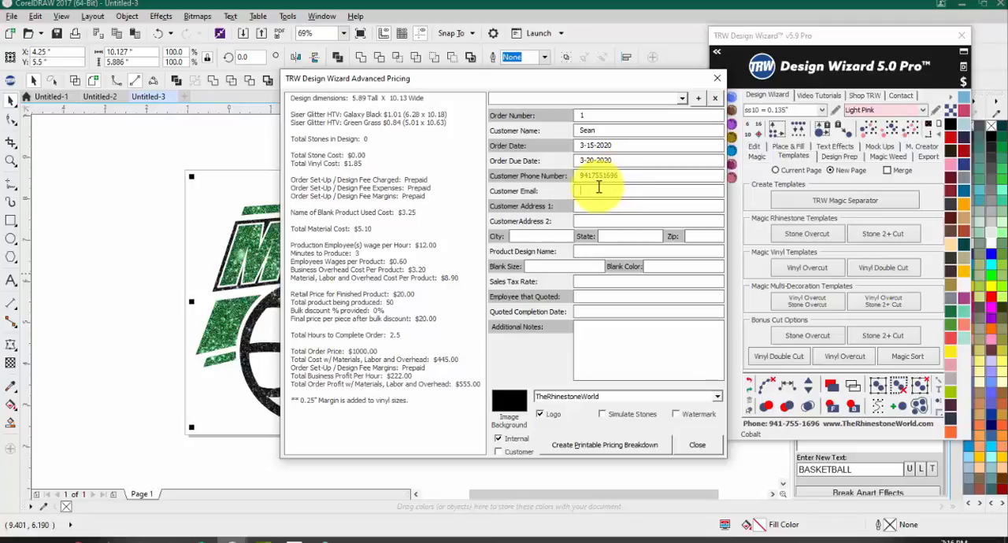
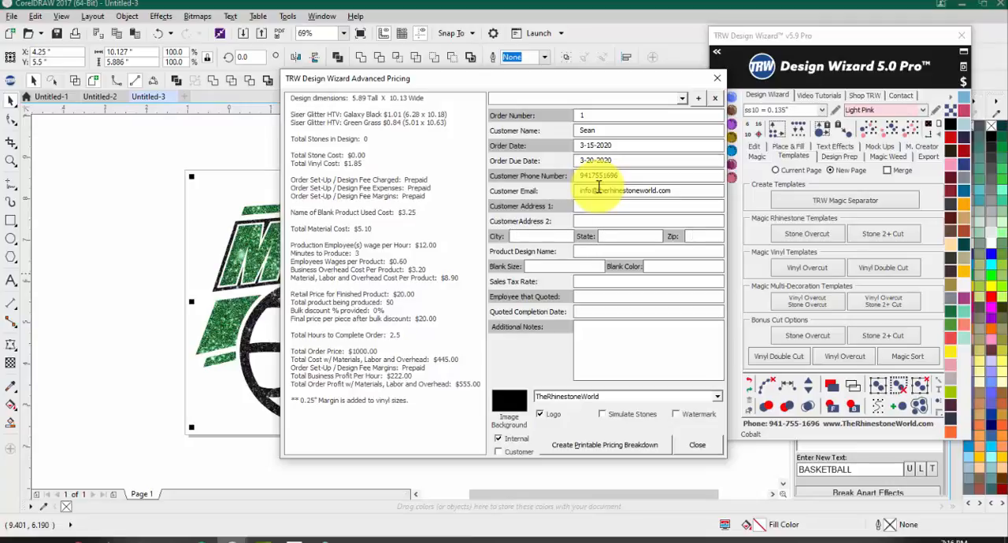
Step: Enter "Mustang Basketball Glitter Tee" as the product design name
type("Musta")
type("ng Basketball")
type("Fl")
type("itter Tee")
Step: Set the blank size to Med-XXL, the blank color to White and the sales tax rate to .065
left_click(552, 266)
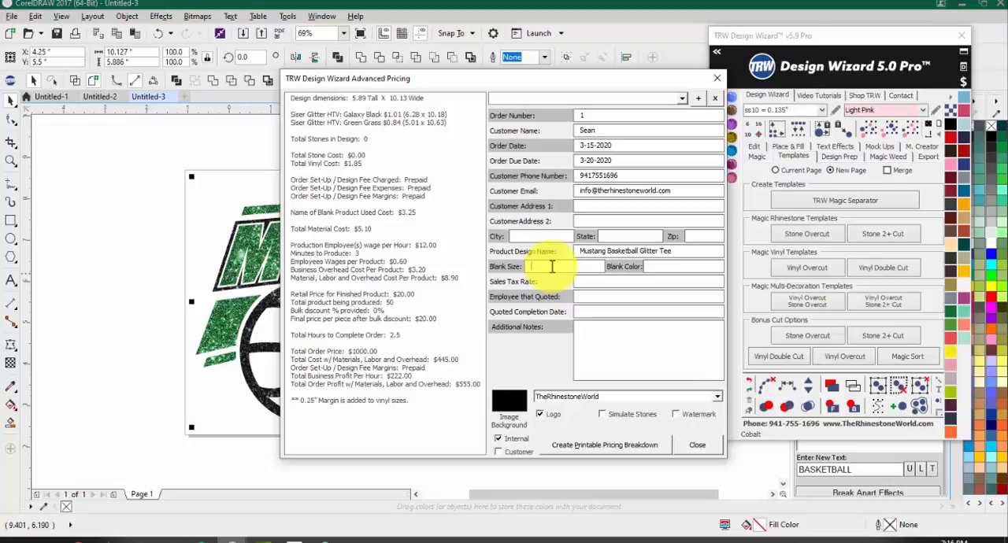
type("Med-")
type("B")
key("BackSpace")
type("White")
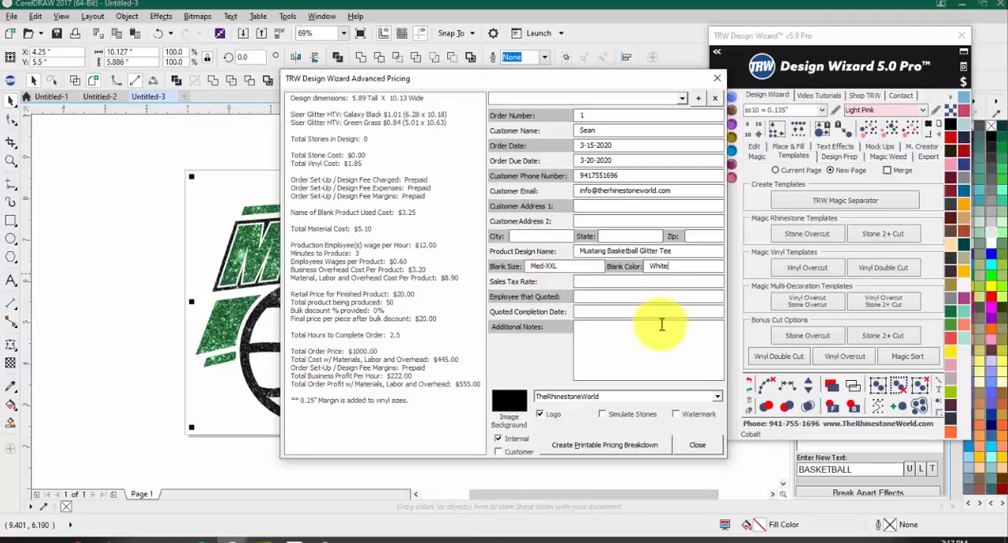
left_click(599, 285)
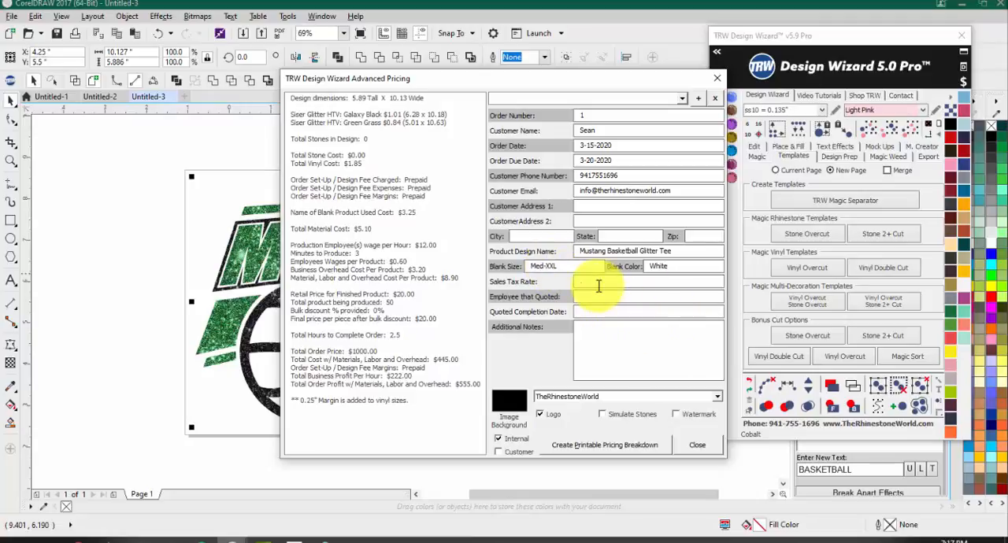
type(".065")
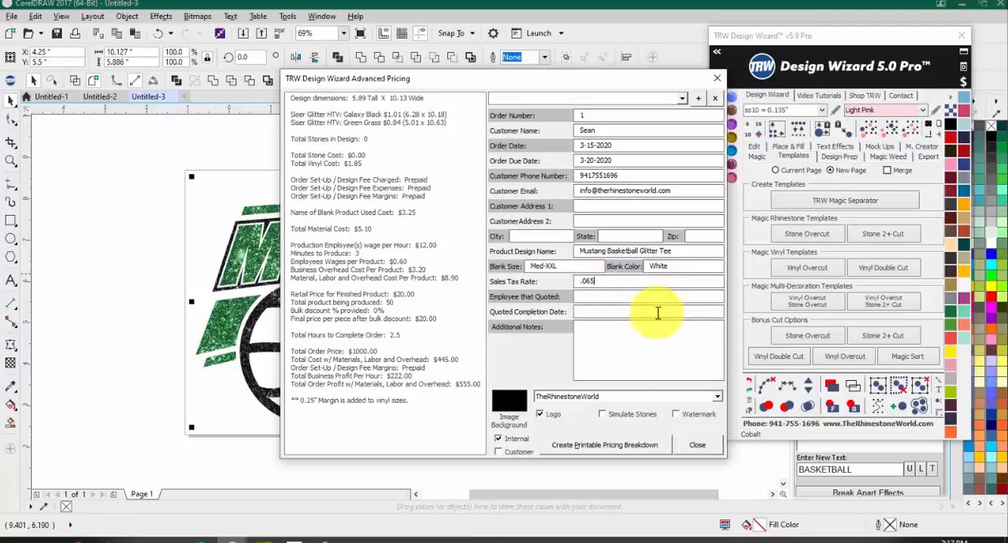
Step: Enter the quoting employee's name and set the quoted completion date to 3-15-2020
left_click(631, 297)
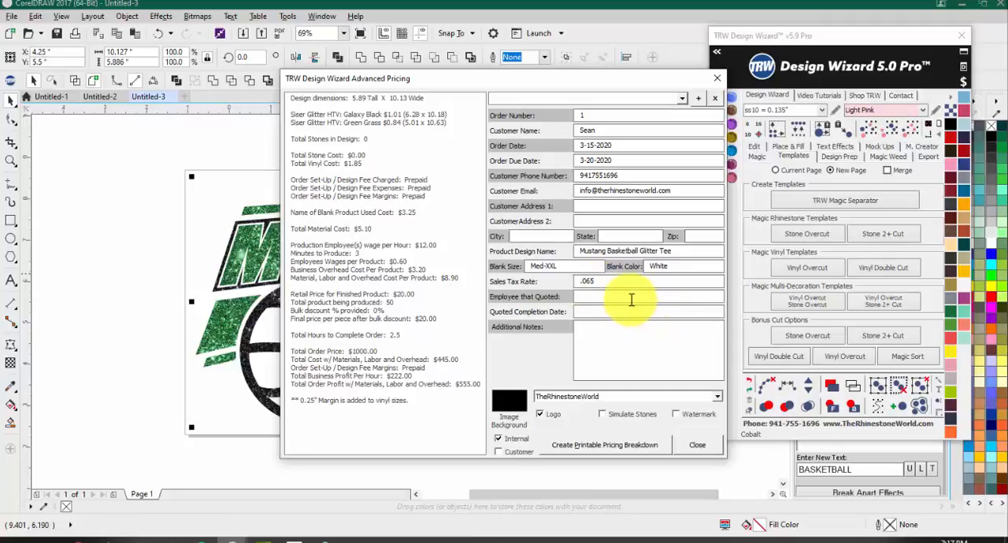
type("Matt")
type("3-15-2020")
type(" Sean")
type(" if finishe")
type("d")
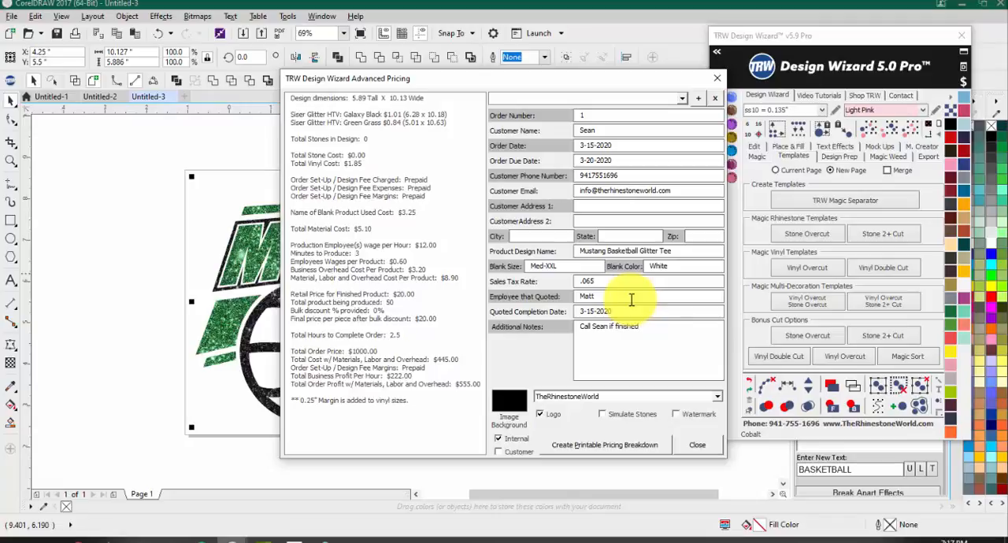
type(" orde")
type("arly")
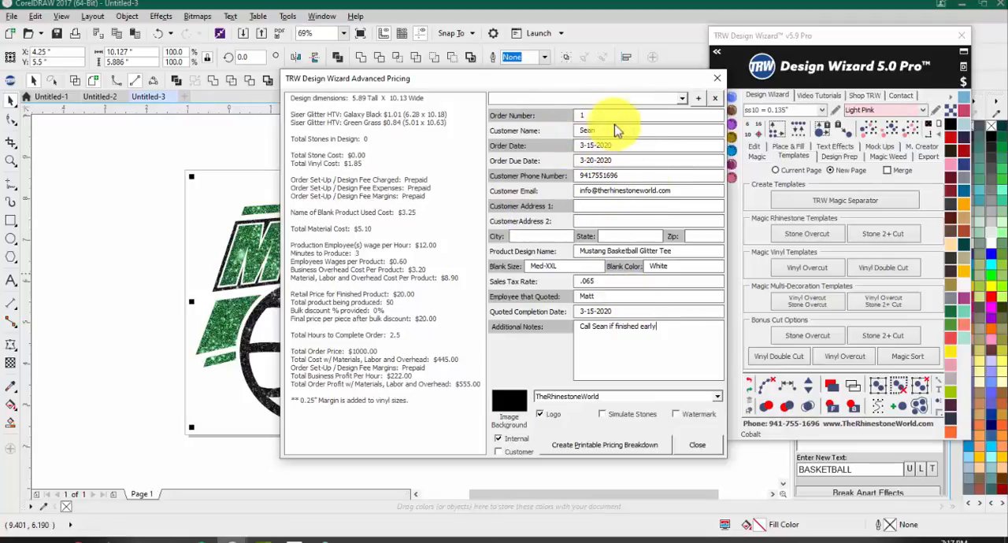
Step: Save the current Advanced Pricing values as a preset named after the customer's first name
left_click(698, 98)
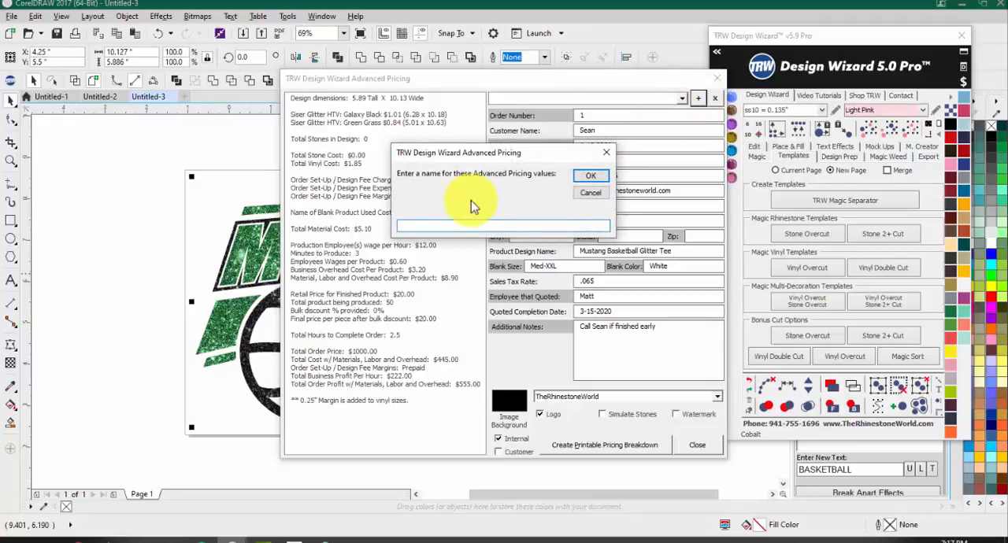
type("SEan")
key("BackSpace")
key("BackSpace")
key("BackSpace")
type("ean")
left_click(591, 176)
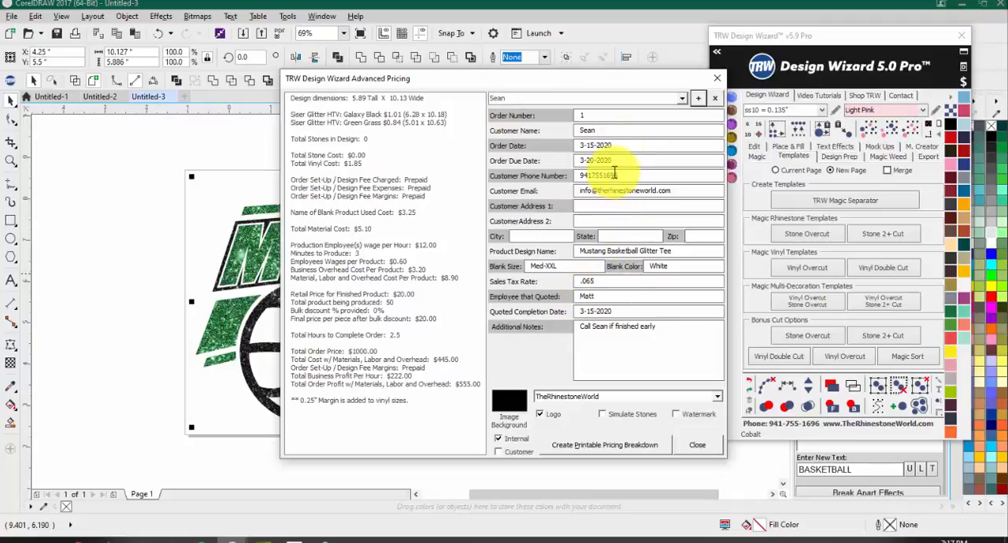
Step: Include the Customer version alongside the Internal one and create the printable pricing breakdown
double_click(622, 145)
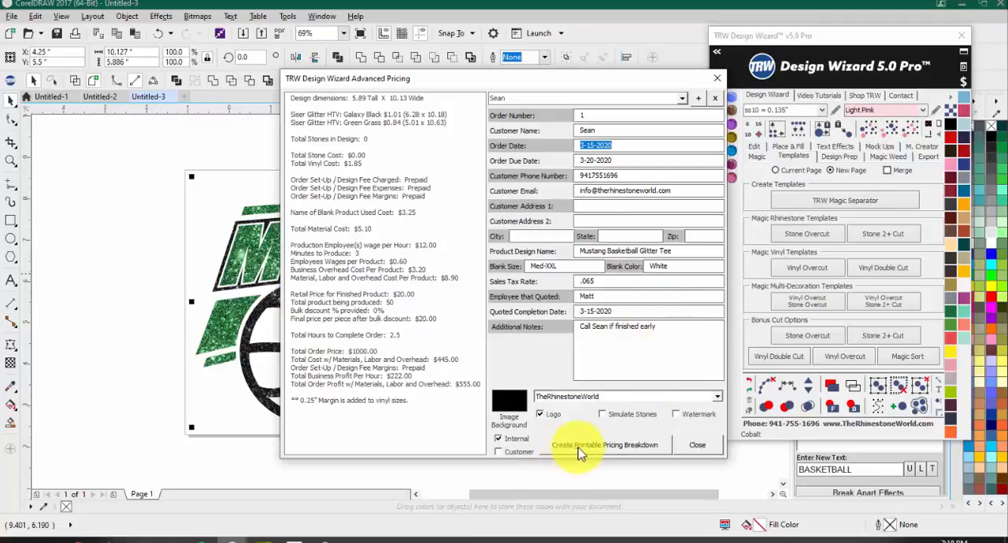
left_click(498, 452)
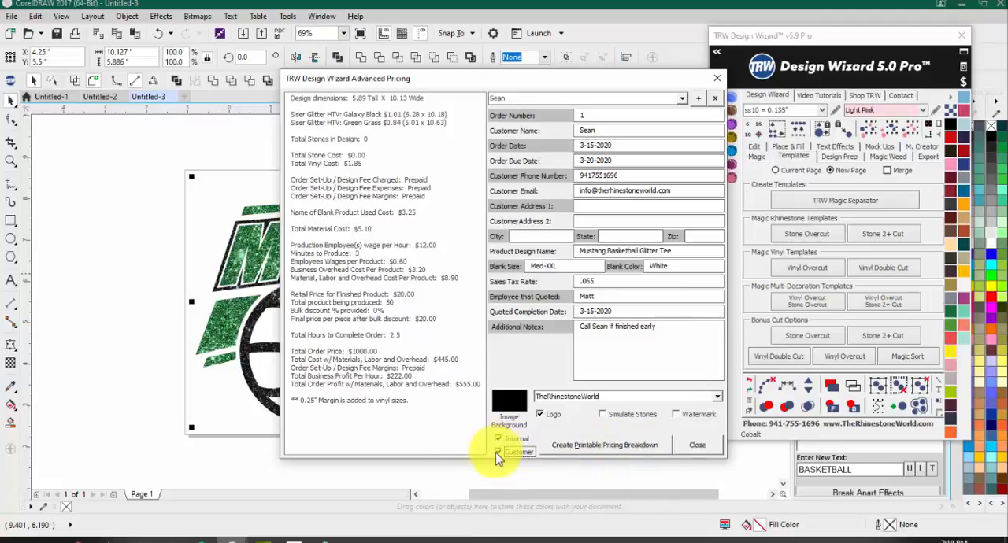
left_click(610, 446)
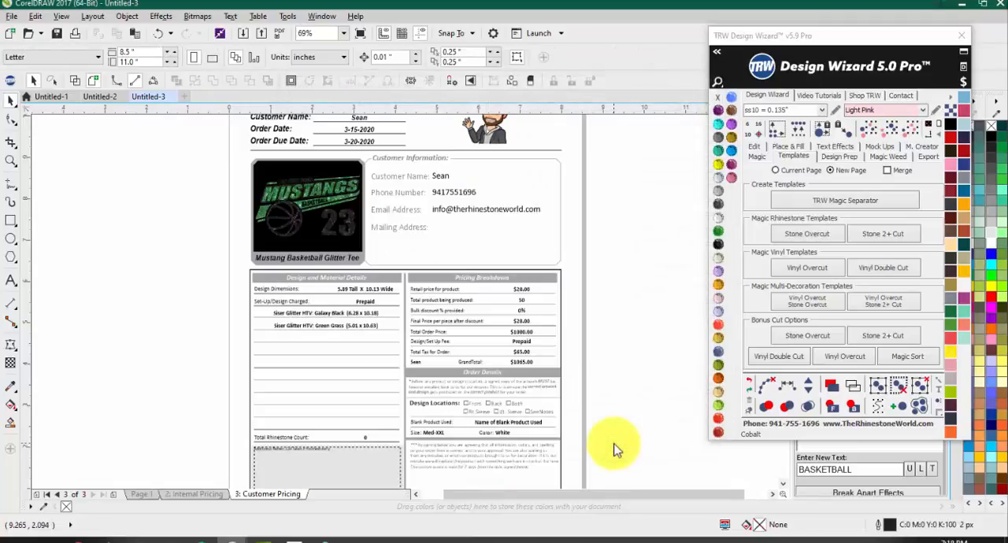
Step: Recolor the black background of the design preview on the Customer Pricing page with the Crystal color
scroll(534, 259, "down", 2)
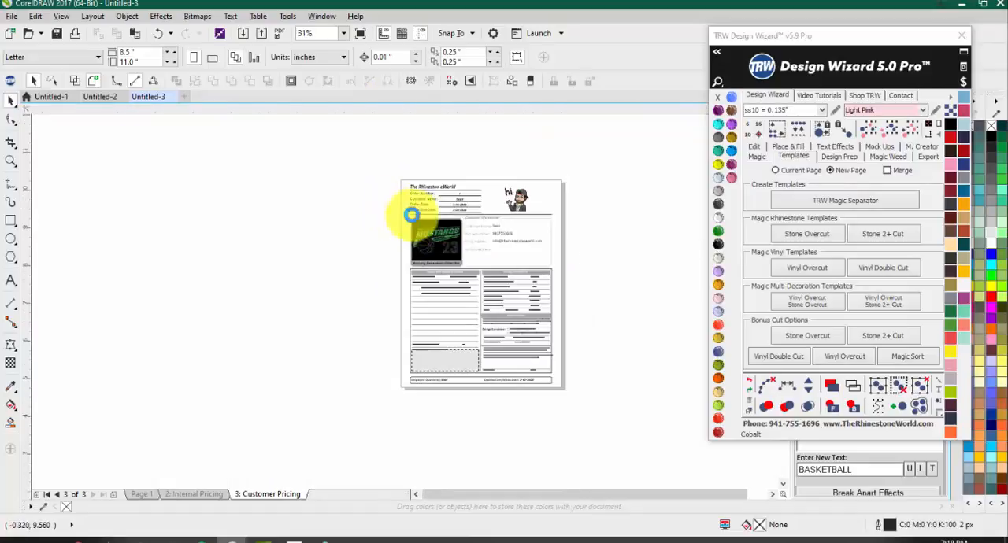
scroll(416, 215, "up", 2)
left_click(493, 244)
left_click(719, 217)
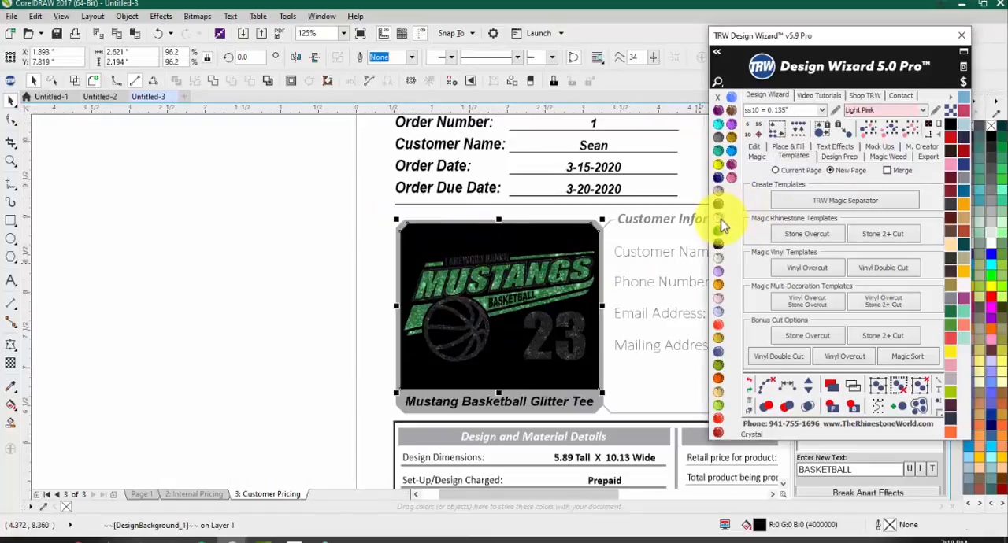
left_click(128, 232)
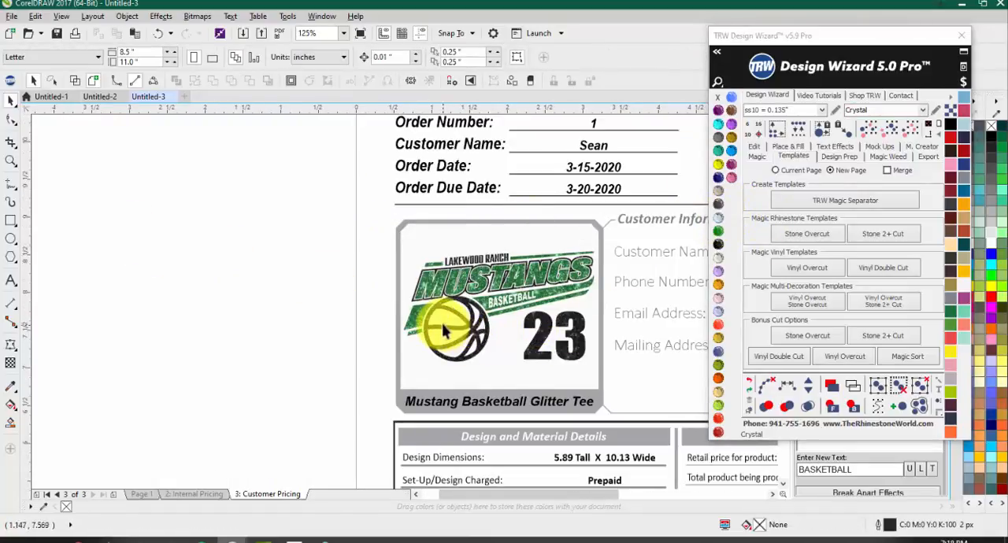
Step: Examine the Customer Pricing page's header, logo, order dates, design preview and customer information
scroll(416, 218, "down", 2)
scroll(461, 203, "up", 2)
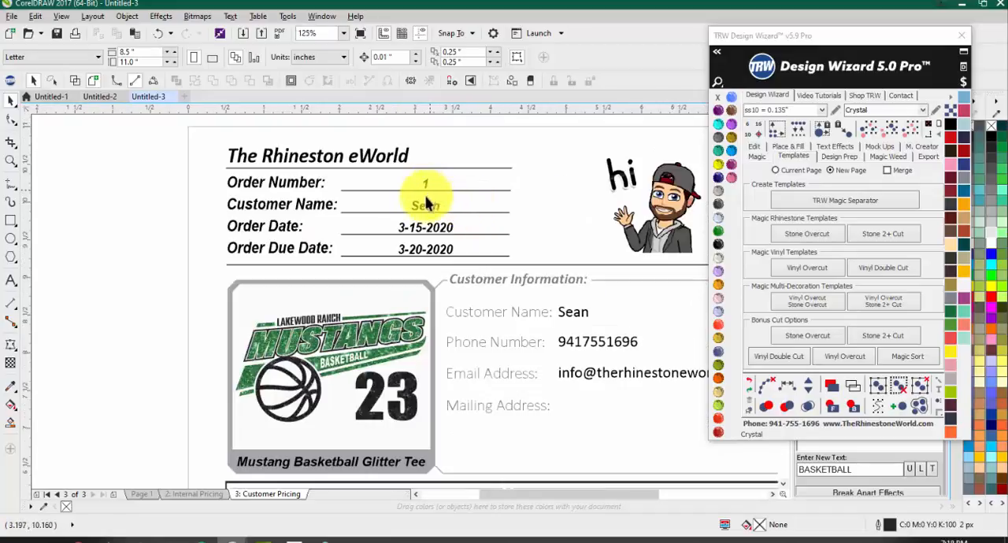
scroll(408, 232, "down", 2)
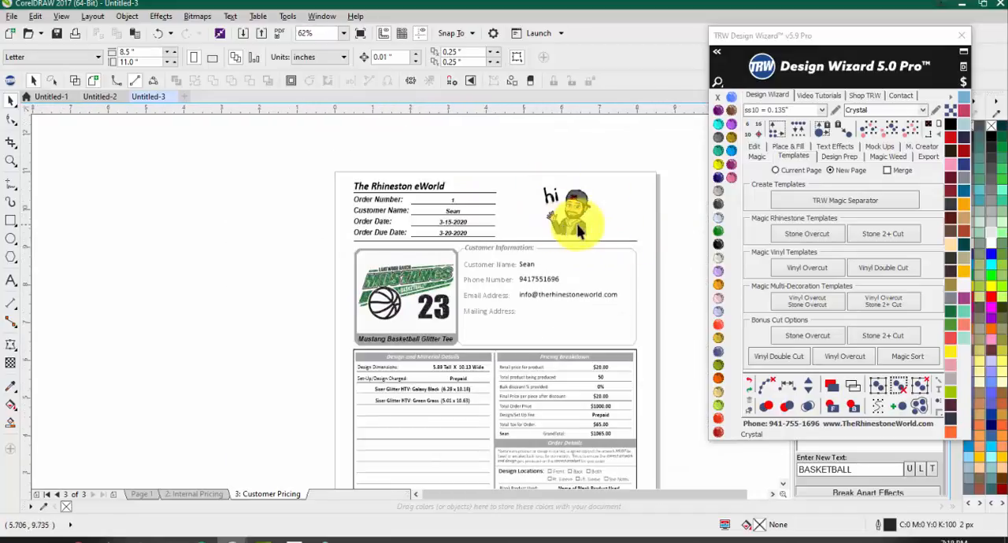
scroll(581, 208, "up", 2)
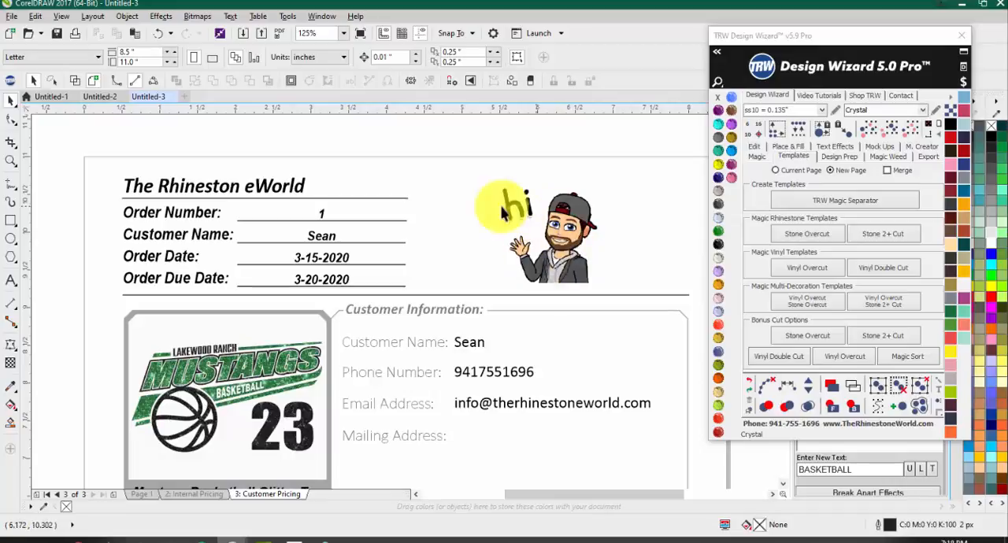
scroll(432, 158, "down", 1)
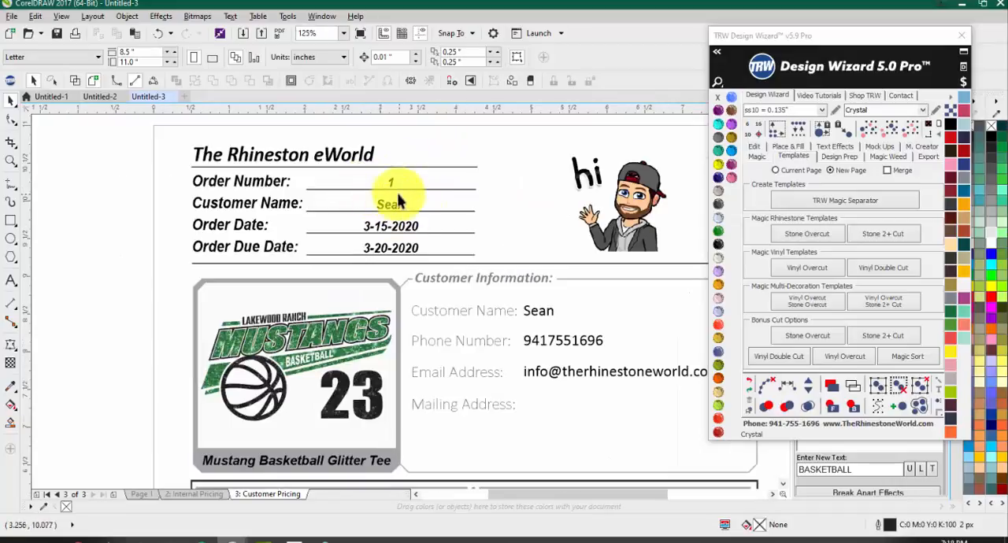
scroll(386, 184, "up", 1)
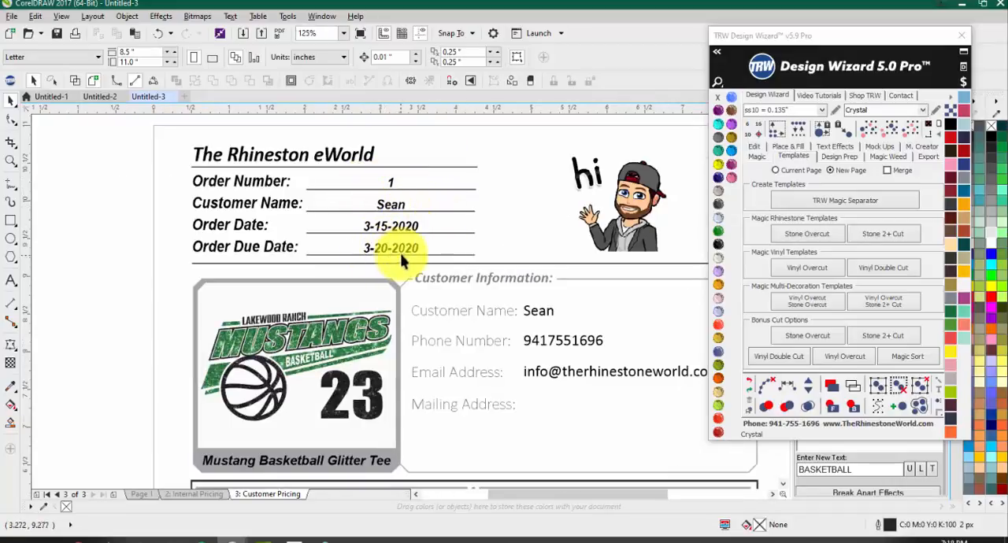
scroll(373, 209, "down", 1)
scroll(463, 232, "down", 1)
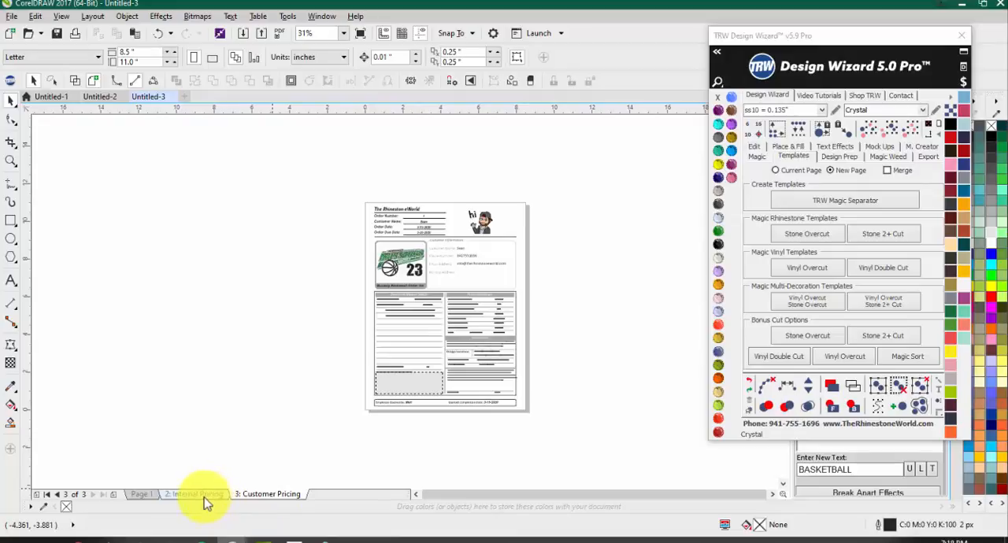
scroll(473, 268, "up", 2)
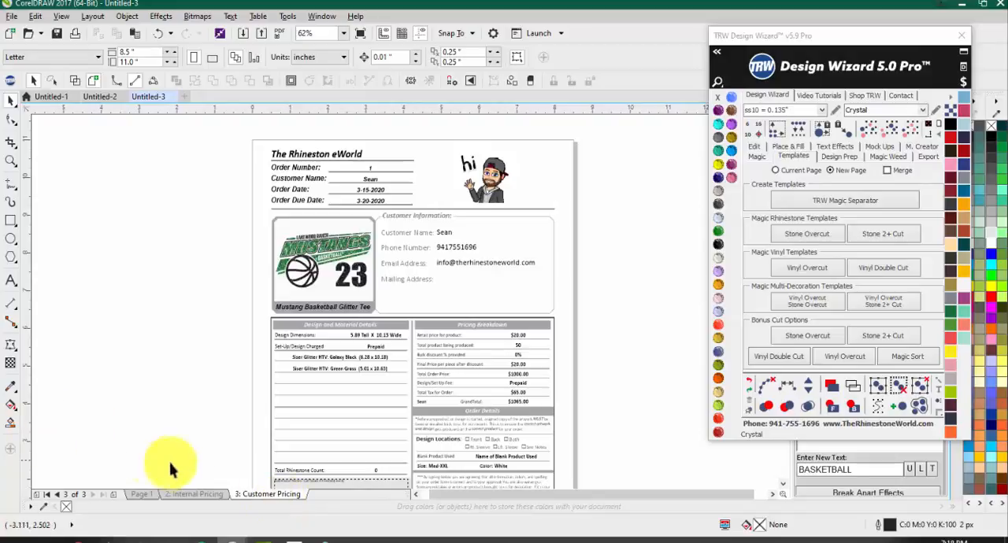
Step: Open the Internal Pricing page and review its material costs, profit and margins breakdown and additional notes
left_click(194, 500)
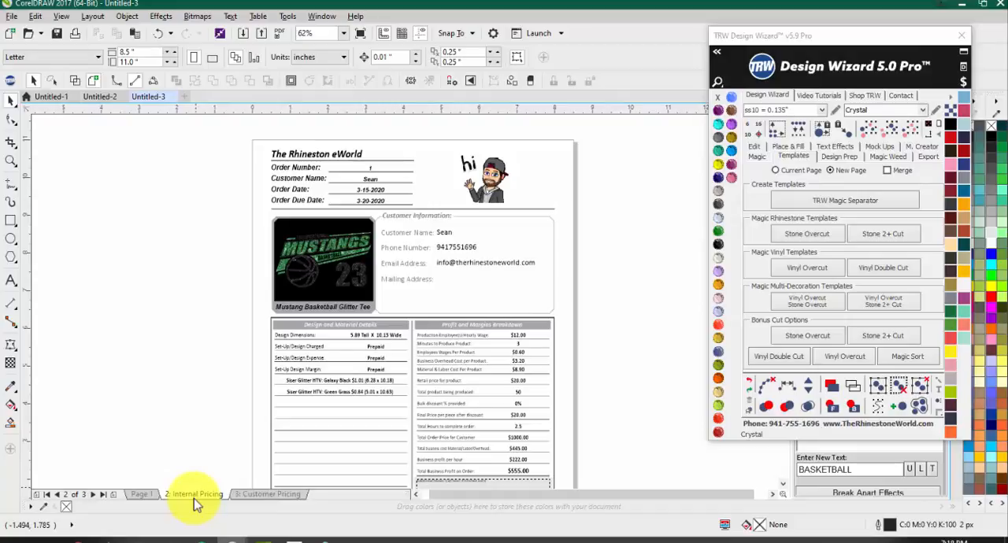
scroll(376, 432, "down", 2)
scroll(484, 445, "up", 4)
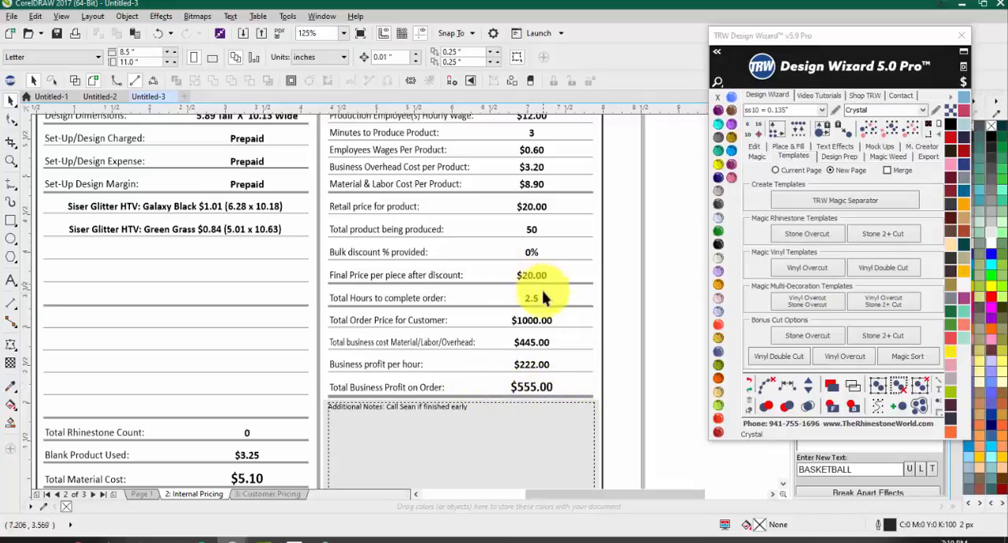
Step: Return to the Customer Pricing page and review its material details, additional notes and pricing breakdown
left_click(256, 492)
scroll(256, 267, "down", 3)
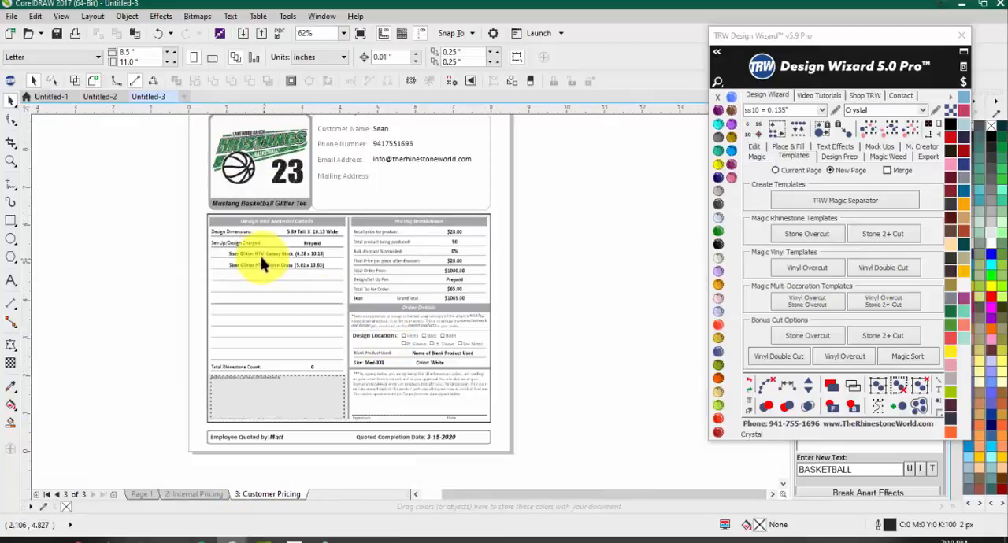
scroll(256, 268, "up", 3)
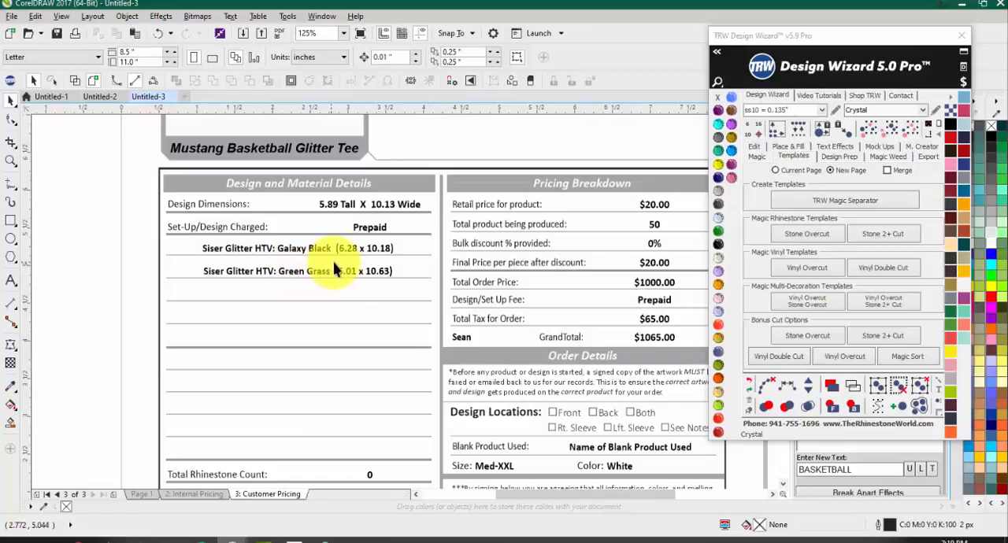
scroll(228, 197, "down", 3)
scroll(299, 342, "up", 3)
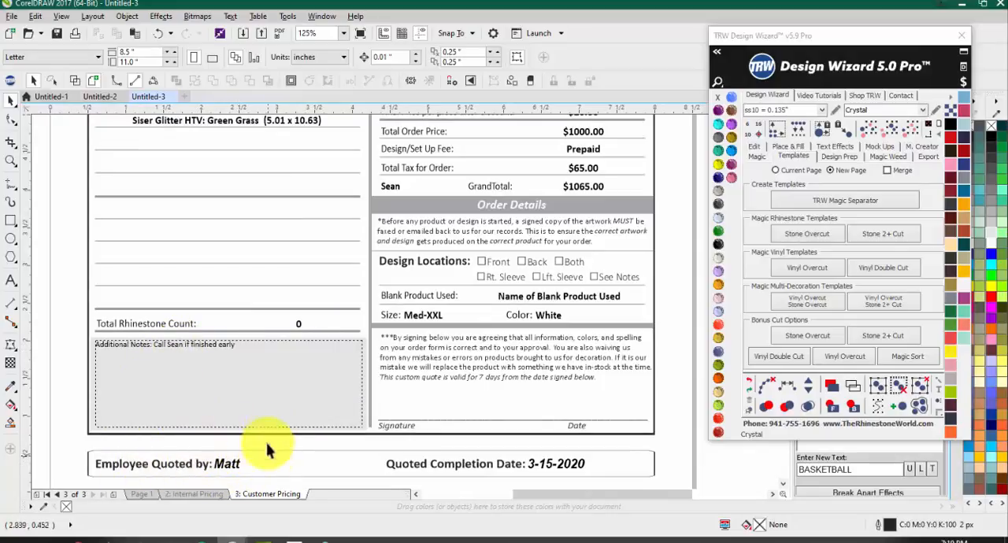
scroll(428, 266, "down", 3)
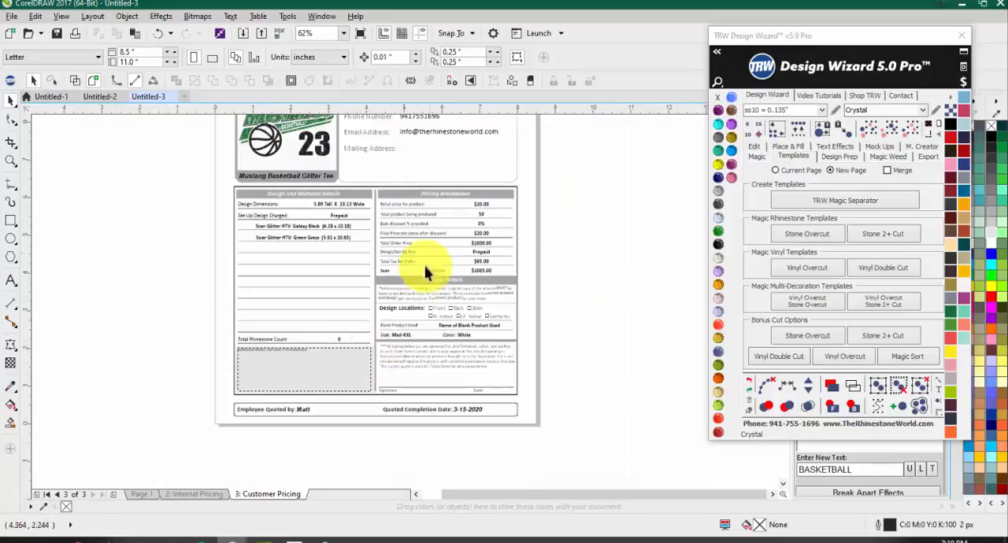
scroll(498, 220, "up", 3)
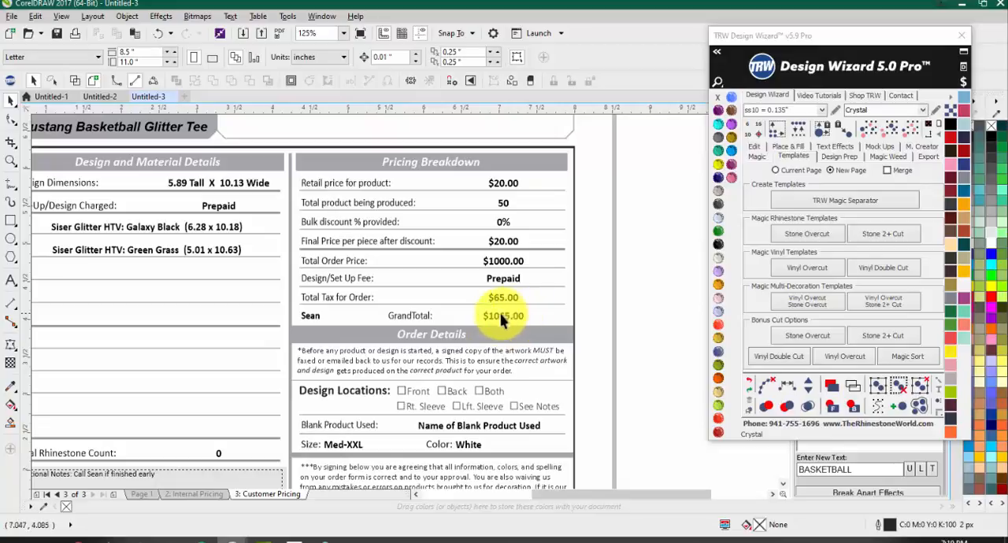
Step: Examine the customer quote's order details, blank product name, design locations, approval text, signature area and design preview
scroll(400, 200, "down", 2)
scroll(428, 369, "up", 2)
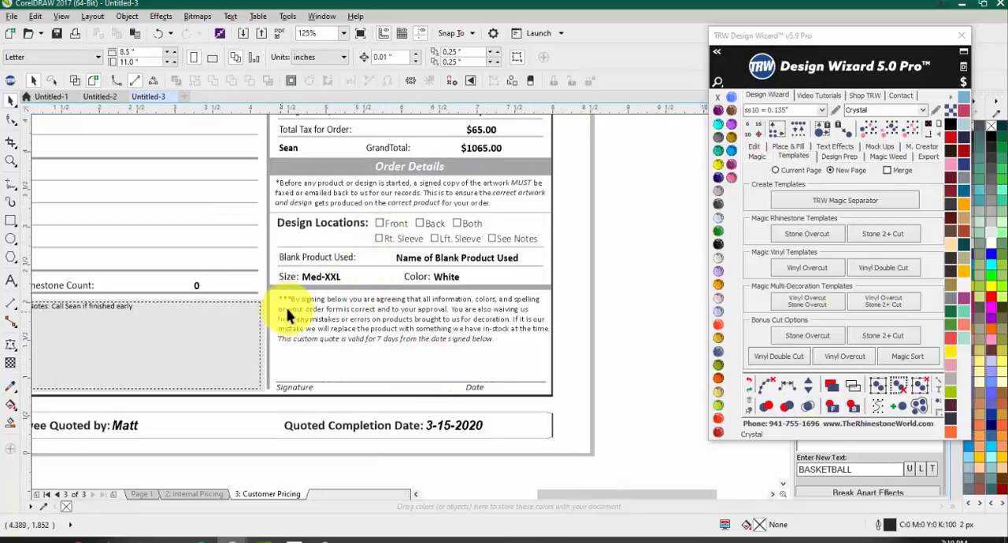
left_click(435, 264)
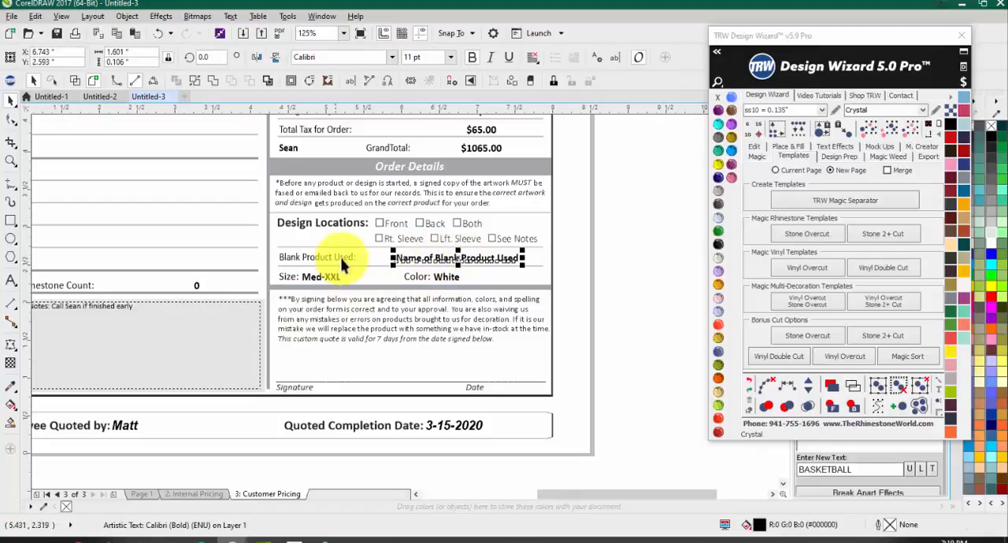
left_click(375, 233)
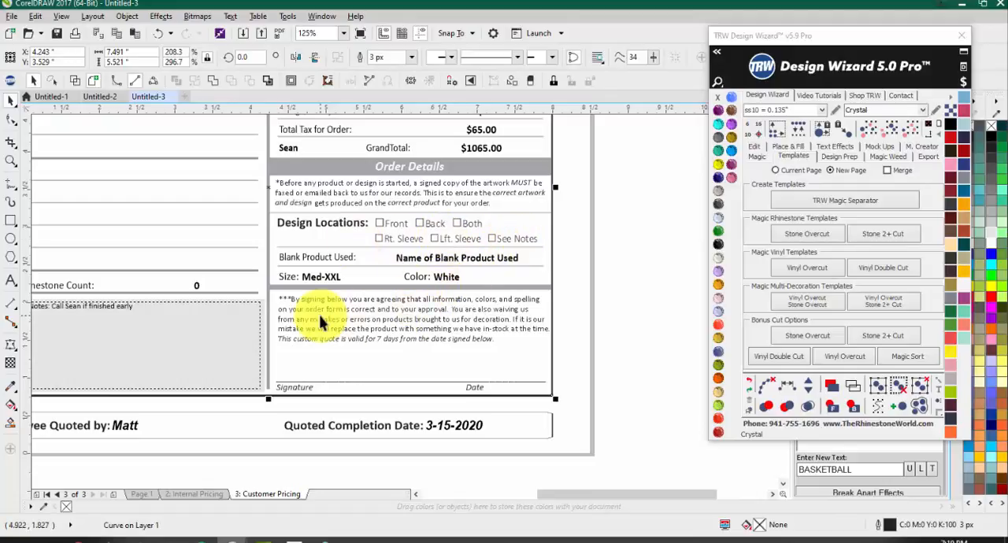
left_click(667, 304)
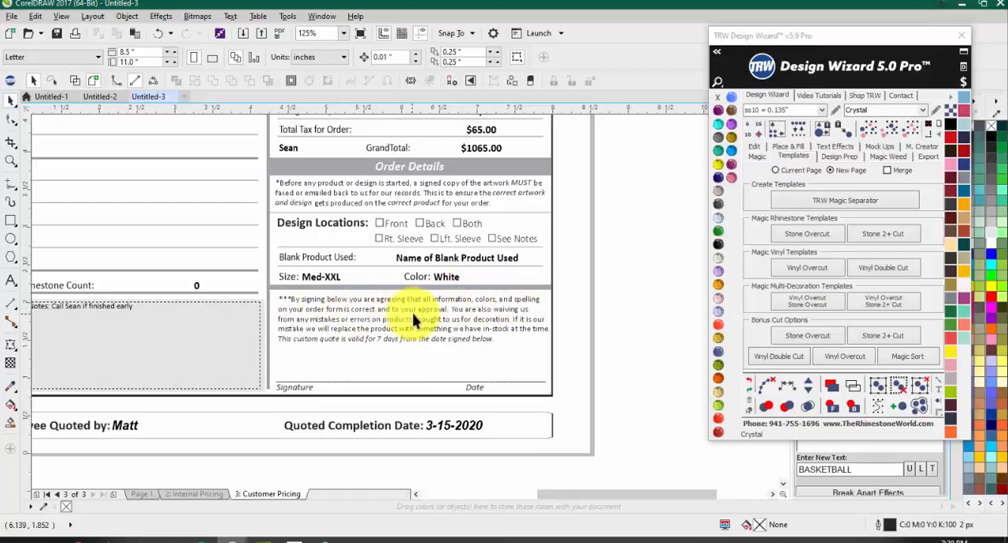
scroll(400, 439, "down", 5)
scroll(329, 262, "up", 5)
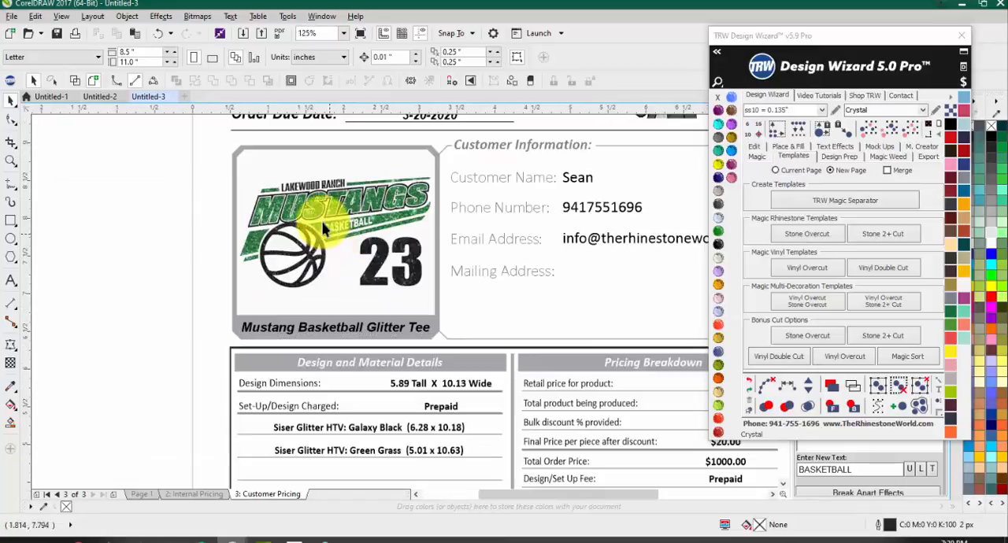
scroll(277, 221, "down", 5)
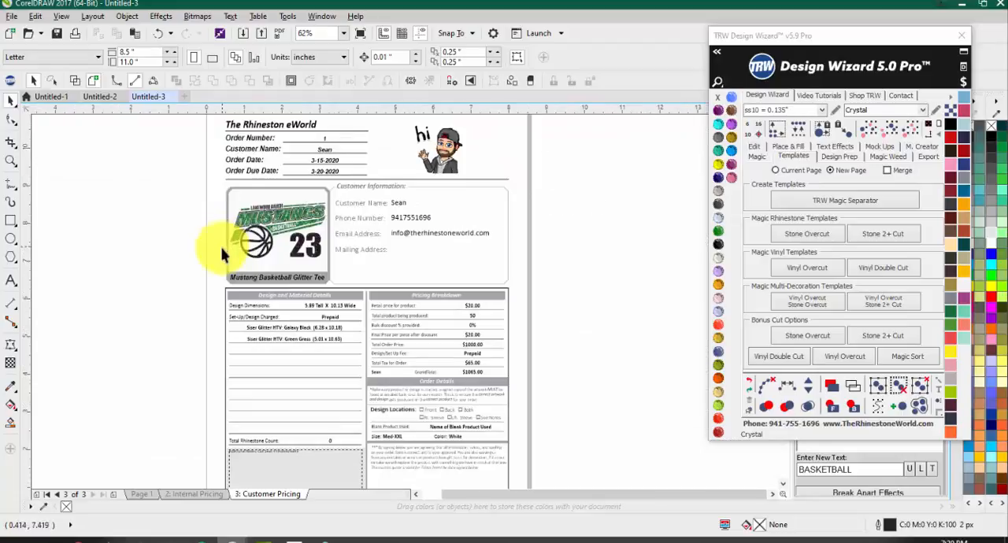
scroll(407, 437, "up", 5)
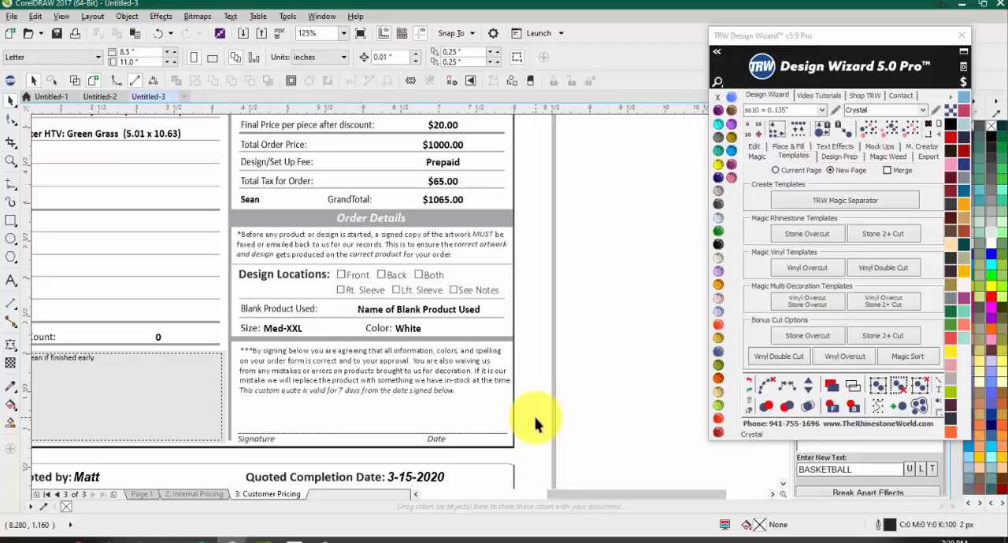
scroll(536, 417, "down", 2)
scroll(268, 166, "up", 2)
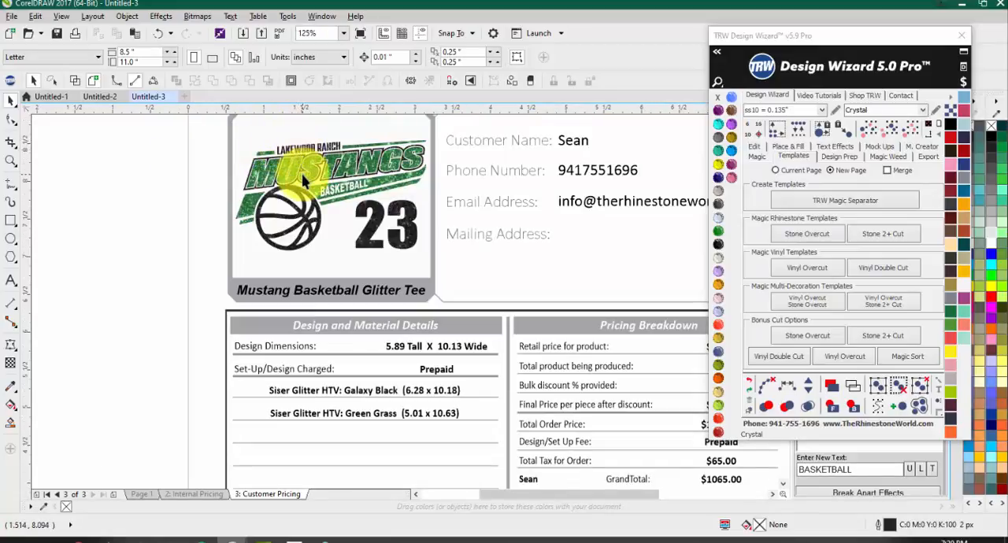
scroll(512, 441, "down", 2)
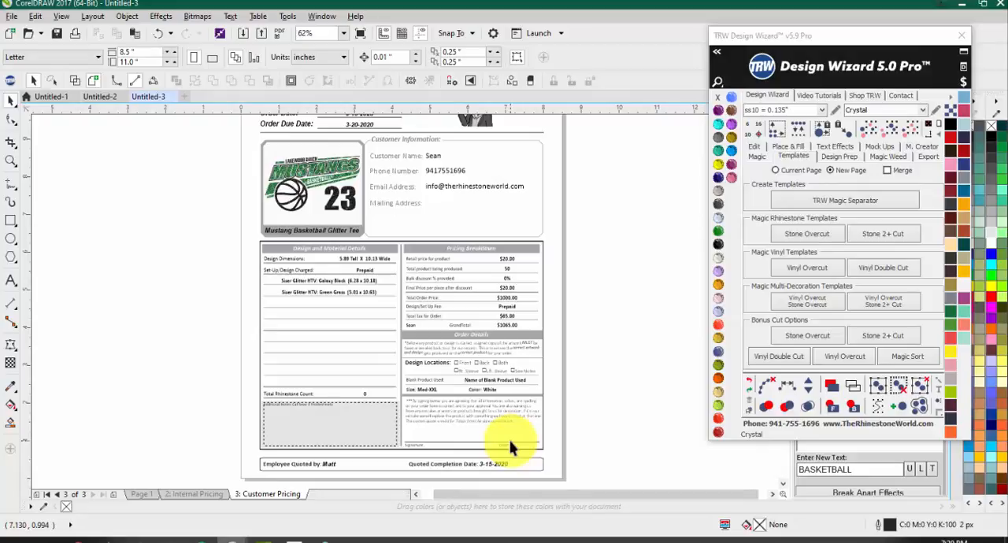
Step: Switch back to the Internal Pricing page to compare its profit and margins breakdown with the customer quote
left_click(201, 495)
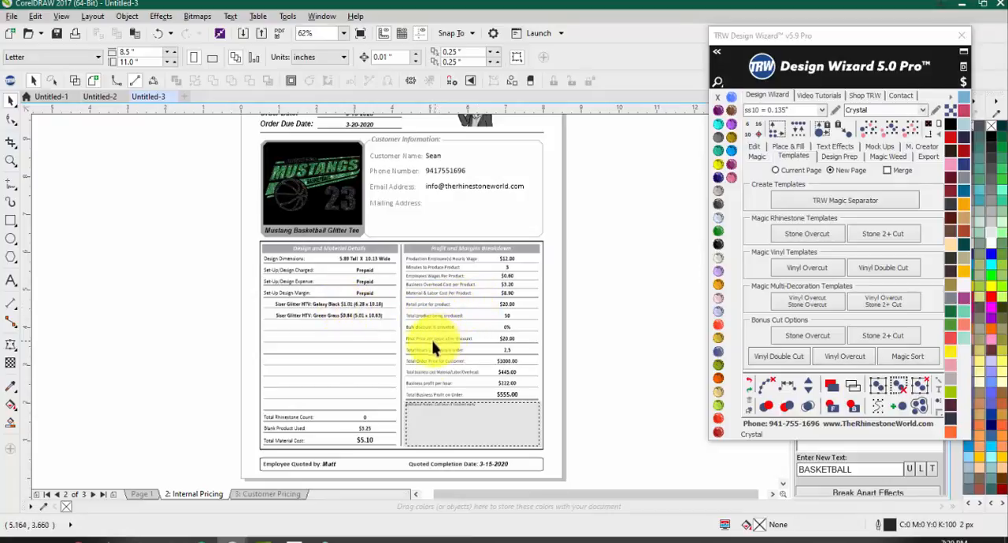
Step: Review the internal quote's profit and margins breakdown, from the employee's hourly wage to the total business profit
scroll(472, 326, "up", 2)
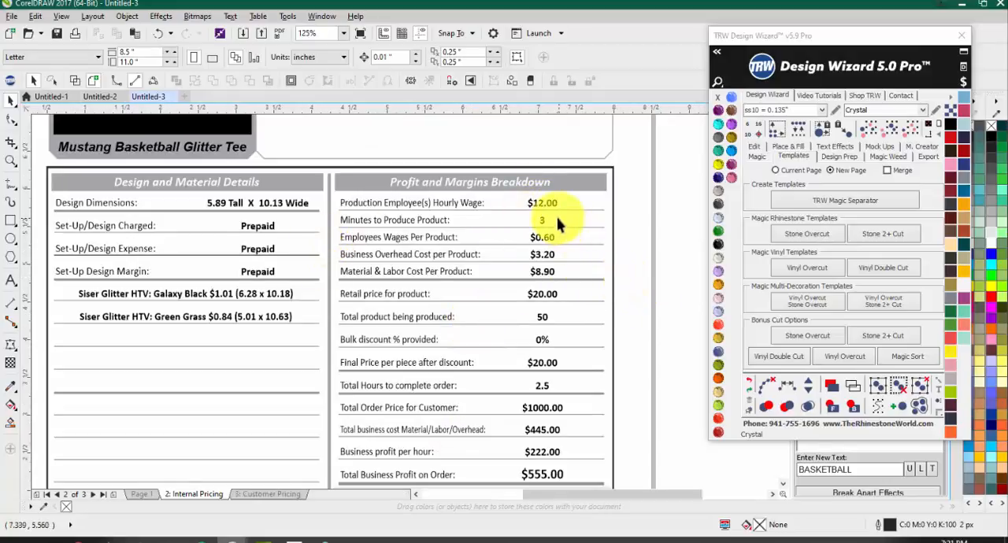
scroll(259, 287, "down", 2)
scroll(259, 287, "up", 2)
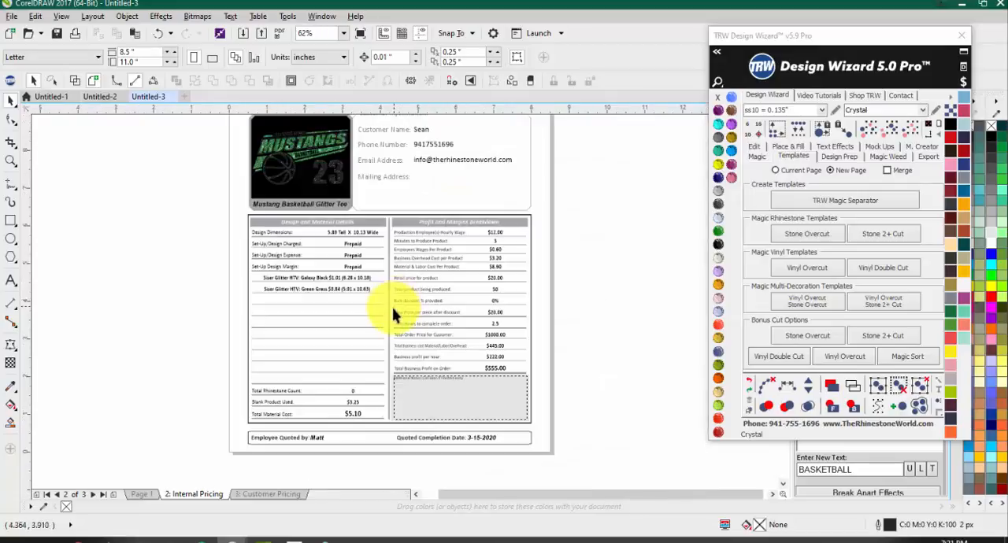
scroll(392, 299, "down", 2)
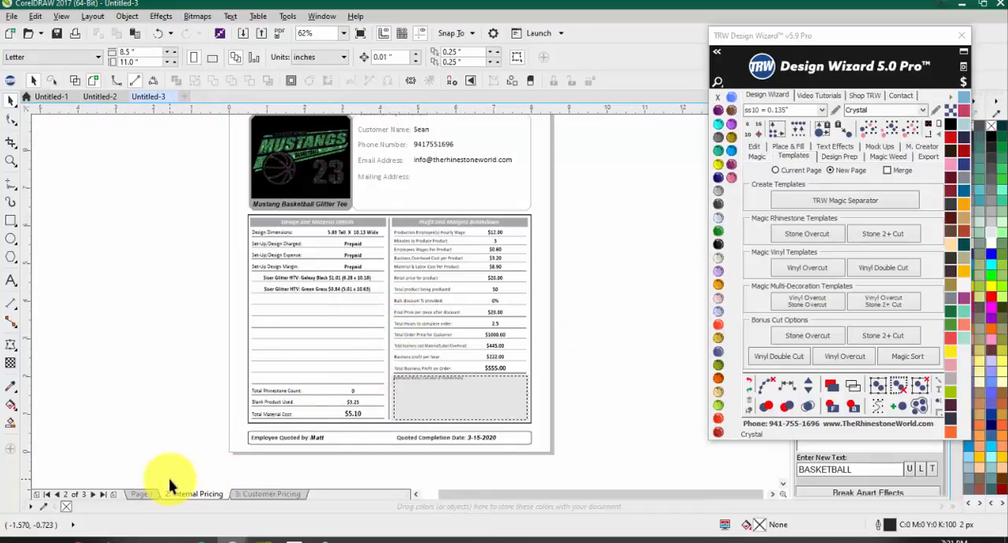
Step: Price the whole Page 1 design with the existing price settings, view its Advanced Pricing breakdown options, and close them
left_click(138, 493)
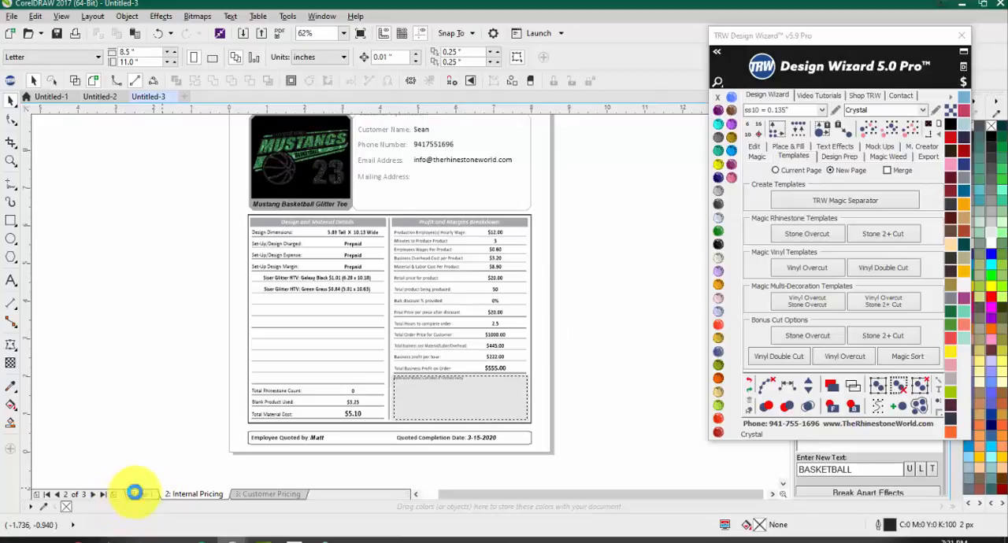
left_click_drag(190, 189, 490, 385)
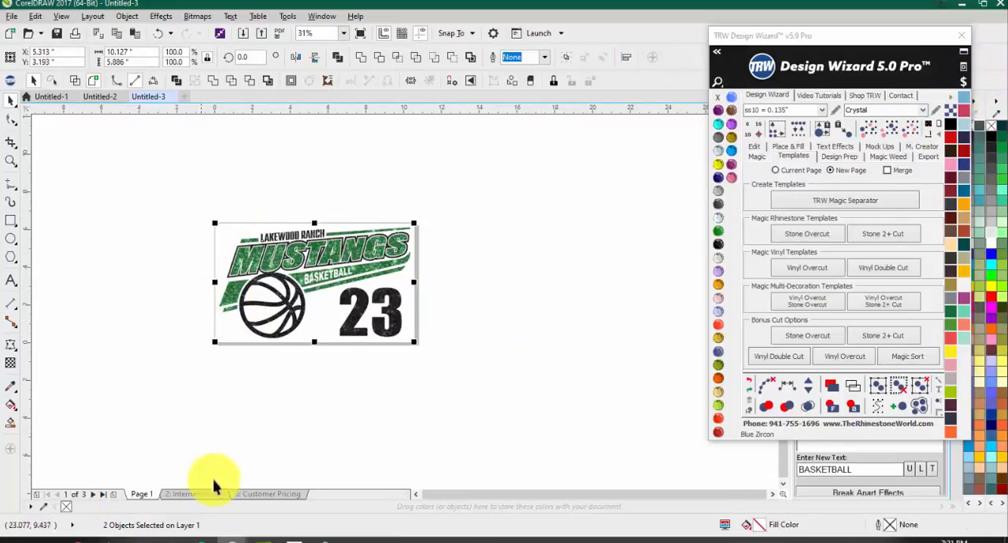
left_click(963, 81)
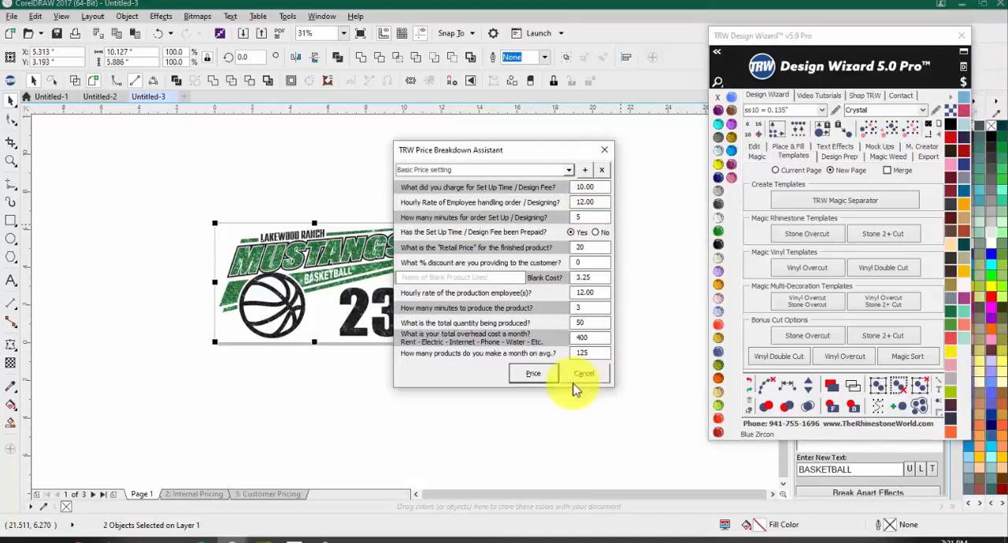
left_click(531, 370)
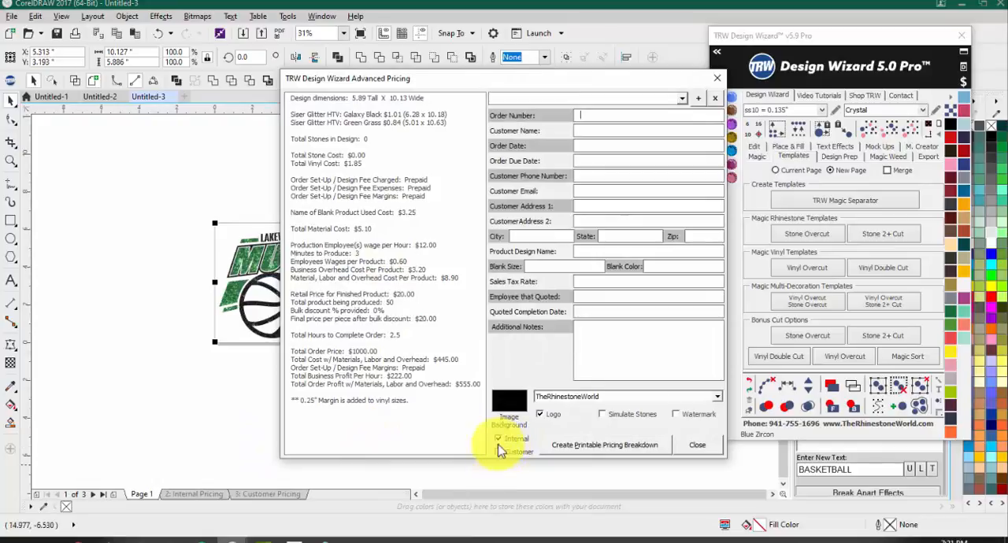
left_click(698, 445)
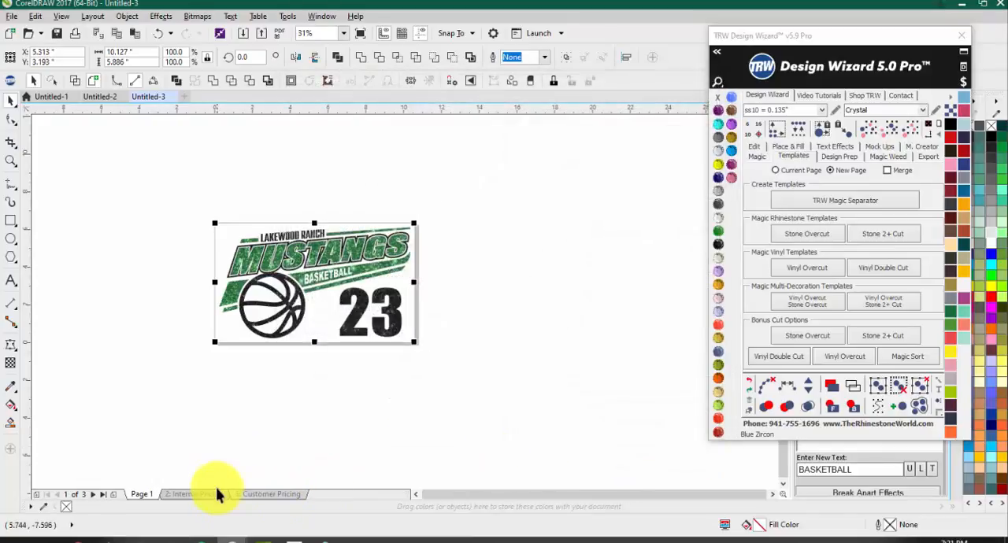
Step: Review the Internal Pricing page's profit breakdown and additional notes, followed by the Customer Pricing page
left_click(196, 494)
scroll(270, 282, "up", 2)
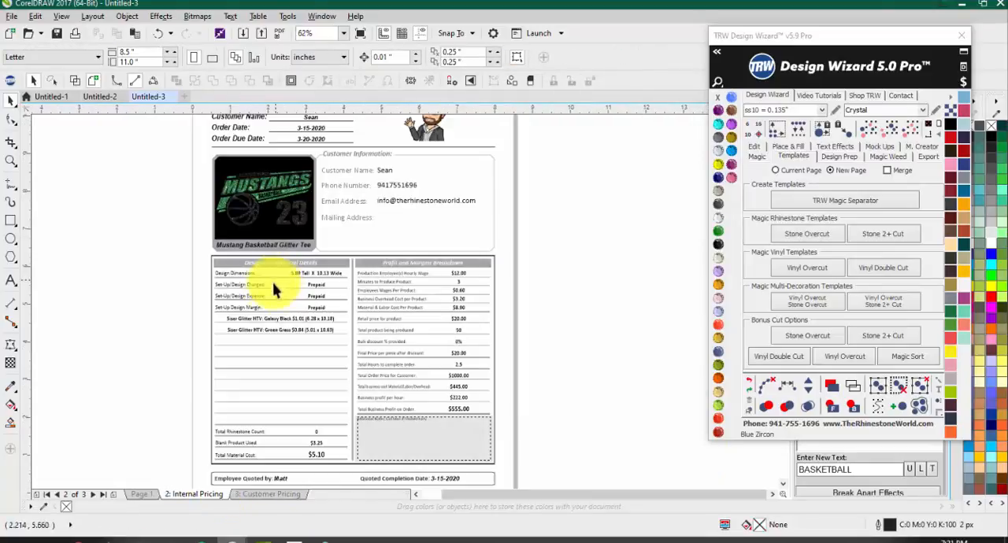
scroll(416, 338, "up", 2)
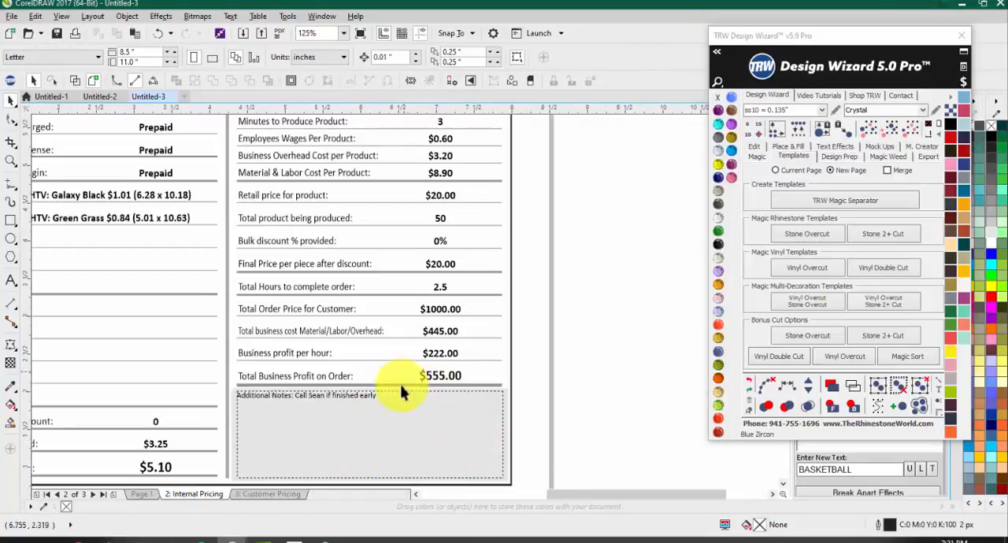
scroll(372, 429, "down", 3)
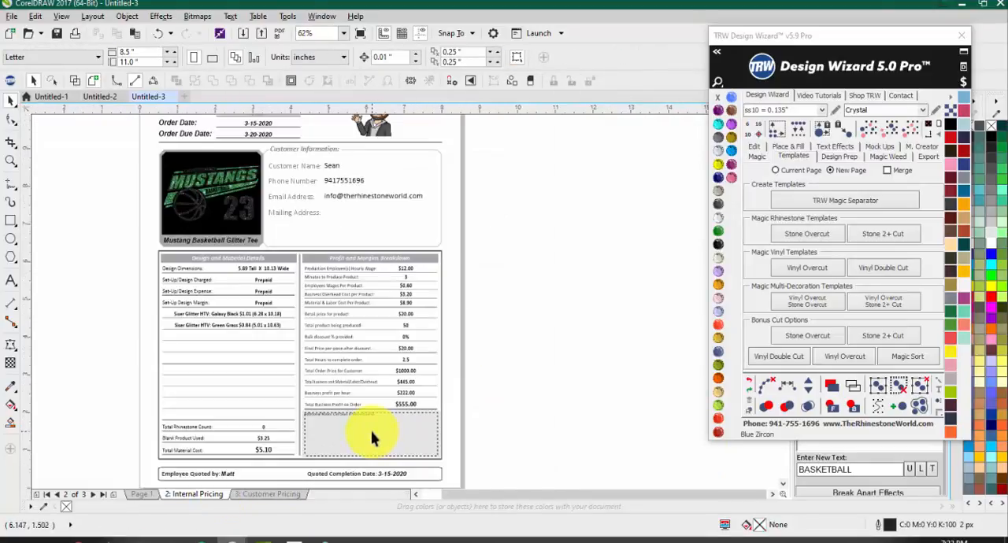
scroll(372, 428, "up", 3)
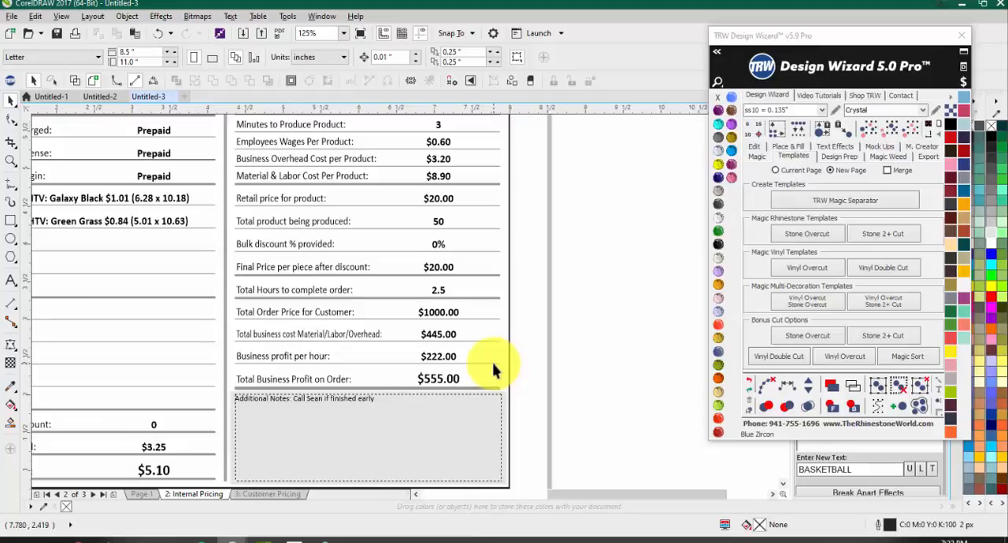
scroll(472, 346, "down", 5)
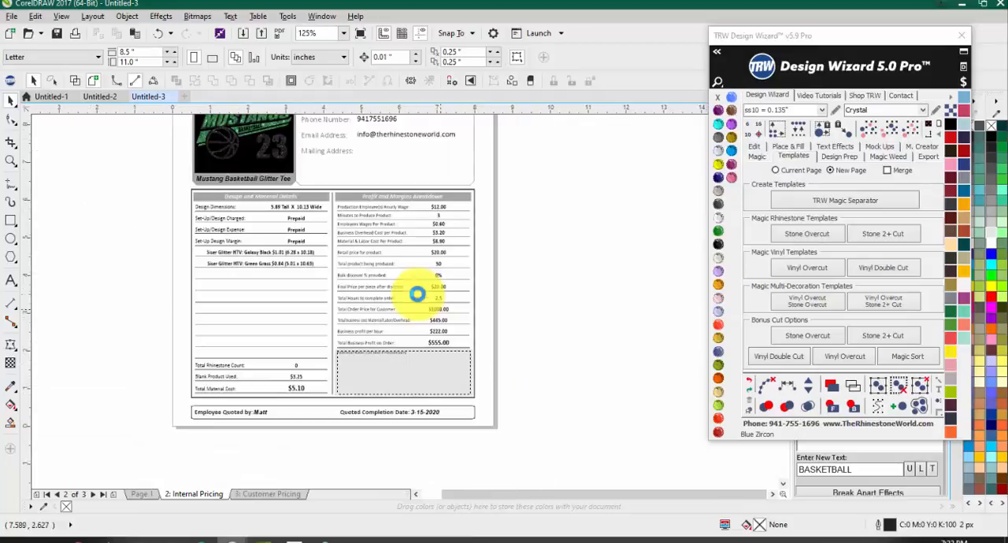
left_click(259, 495)
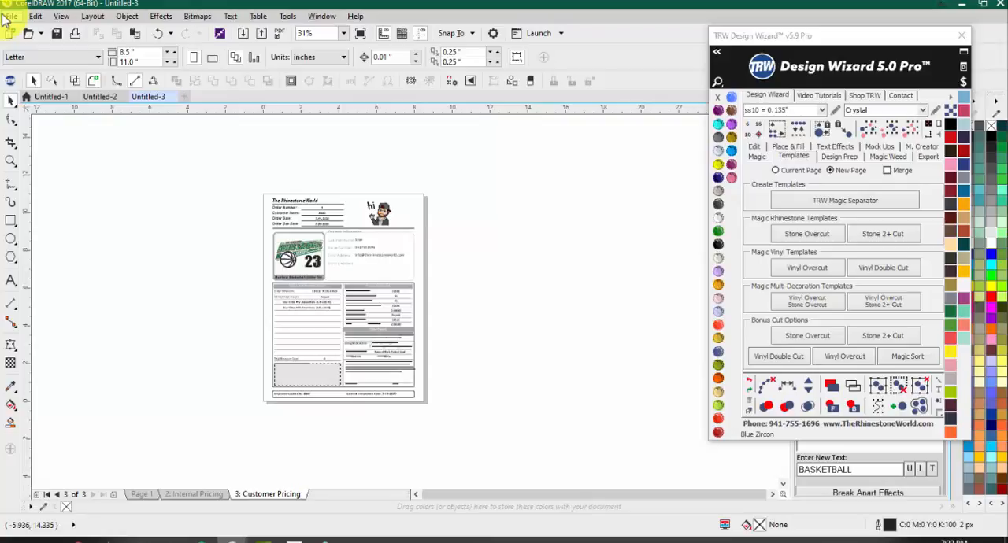
Step: On Page 1, recolor the basketball, number and lettering curve solid black and the green glitter curve solid Emerald
left_click(142, 494)
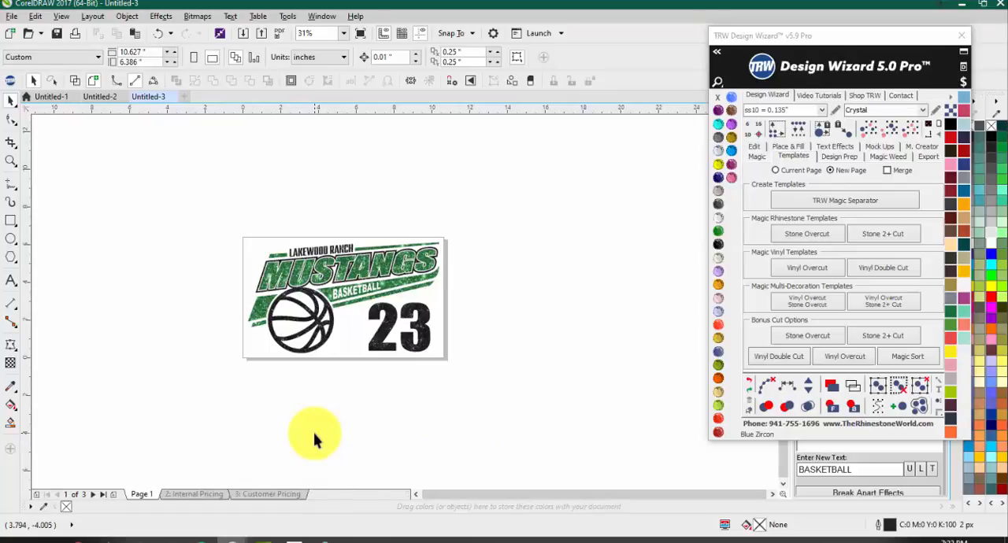
left_click(318, 330)
left_click(950, 126)
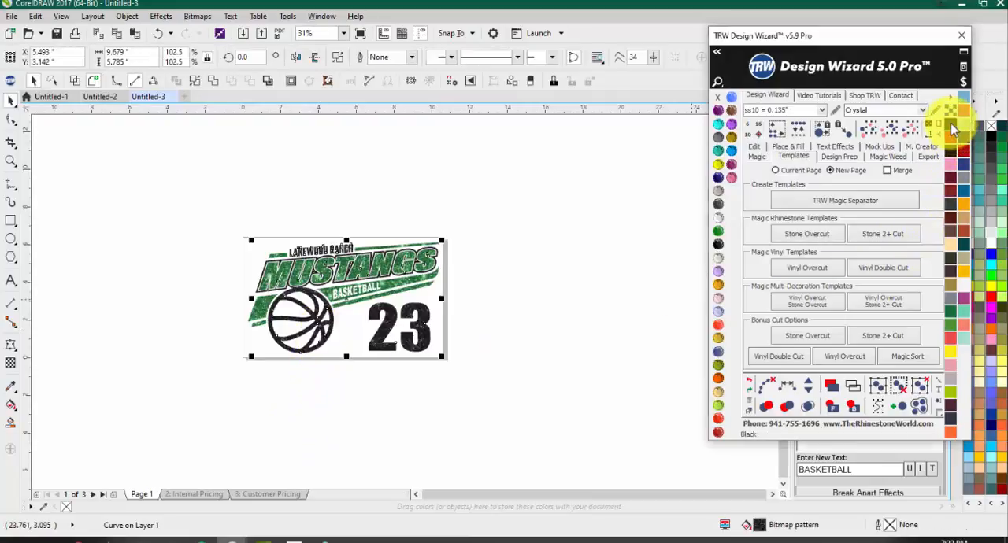
left_click(610, 306)
left_click(389, 296)
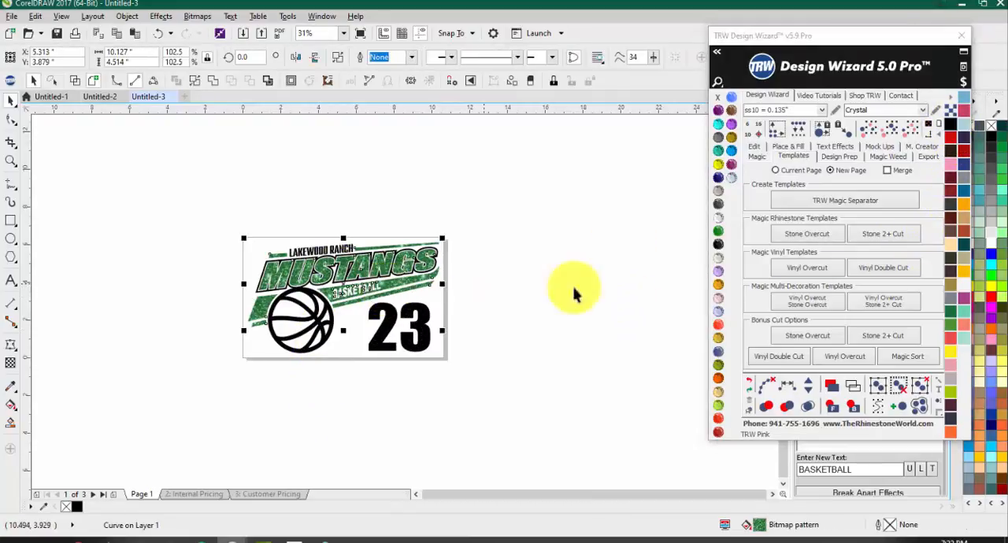
left_click(718, 231)
Step: Examine the Emerald green curve of the Mustangs design and how it fits with the black outlines
scroll(359, 297, "up", 1)
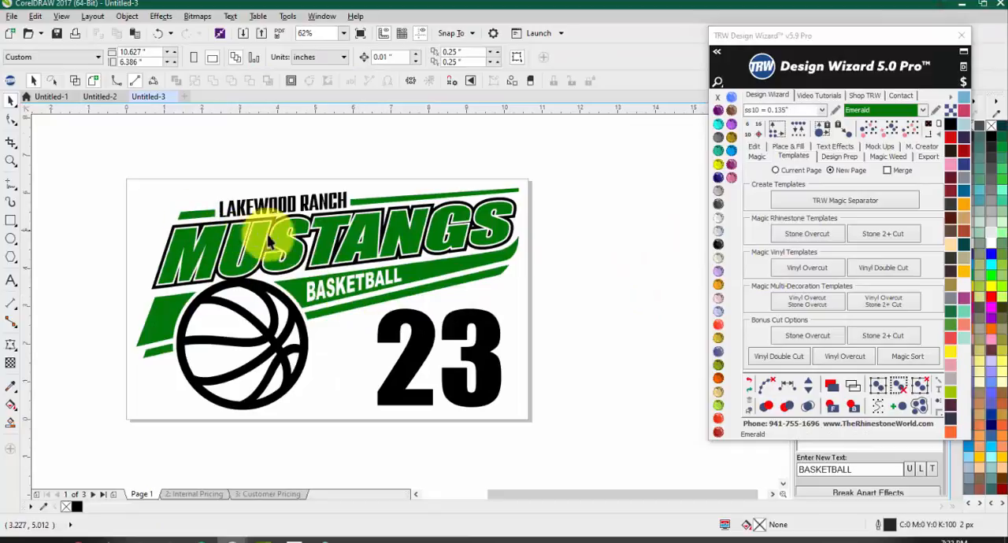
left_click(328, 238)
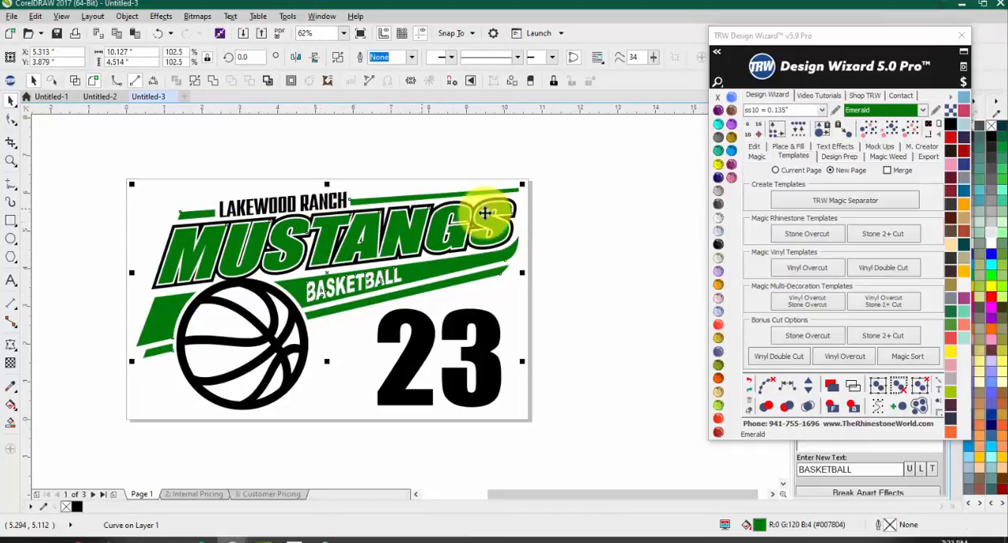
left_click(569, 243)
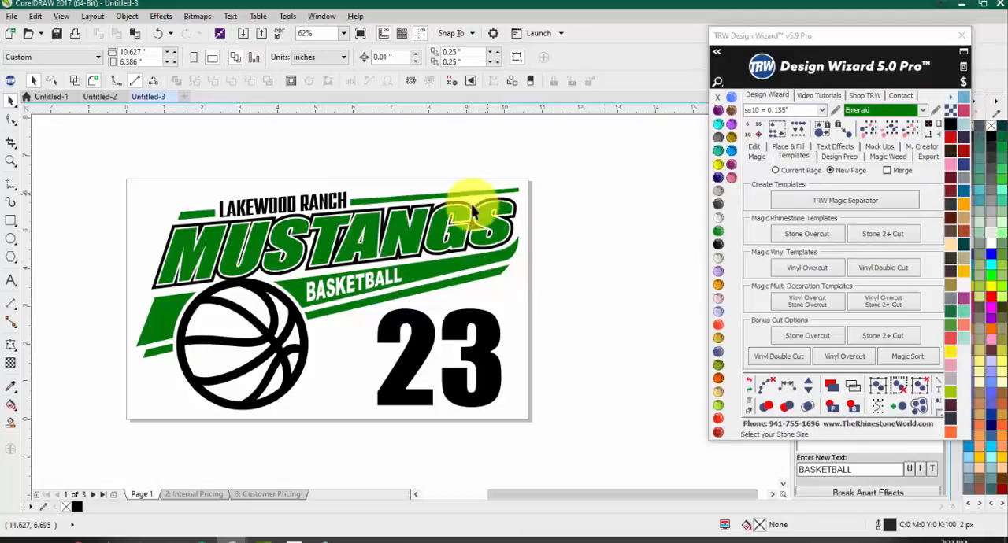
left_click(513, 231)
left_click(552, 226)
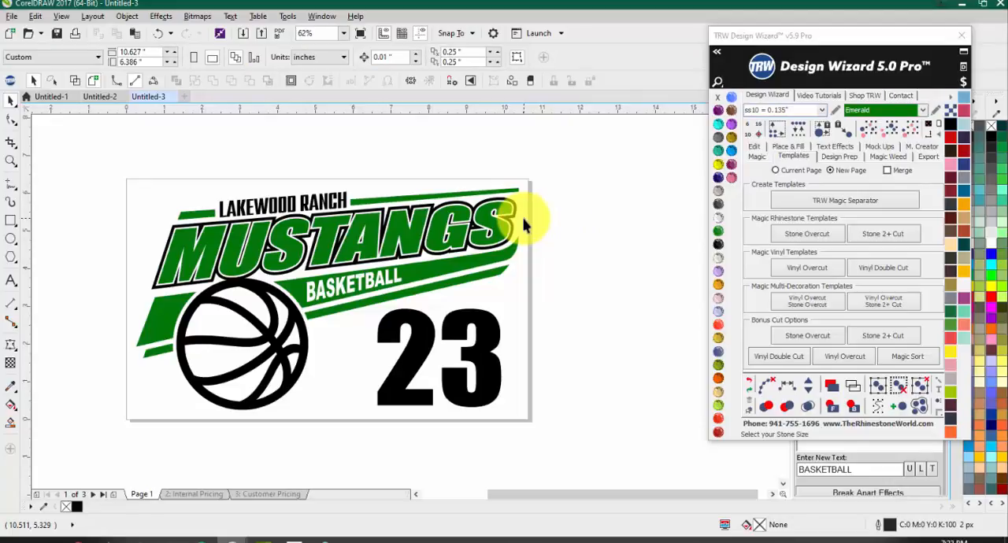
left_click(169, 236)
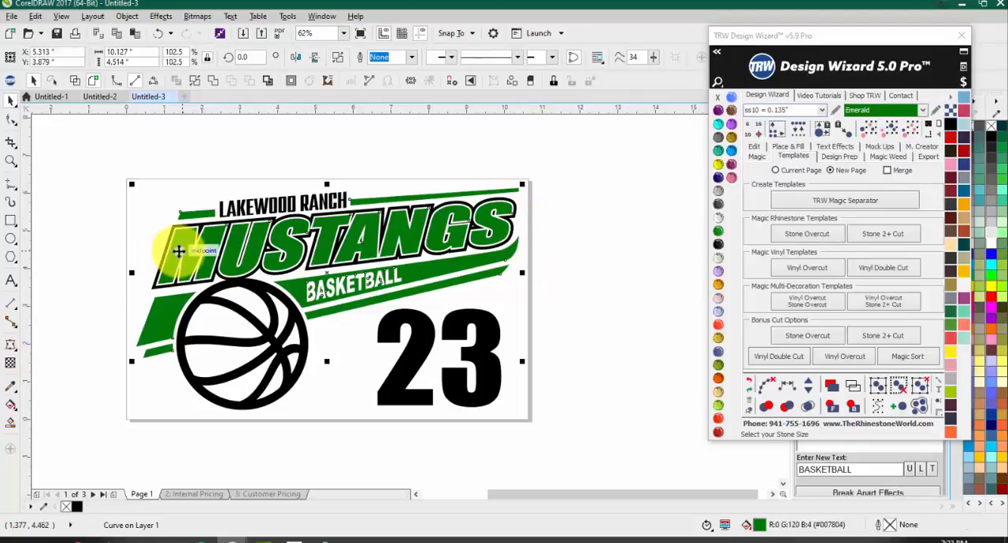
left_click(99, 213)
scroll(218, 223, "down", 1)
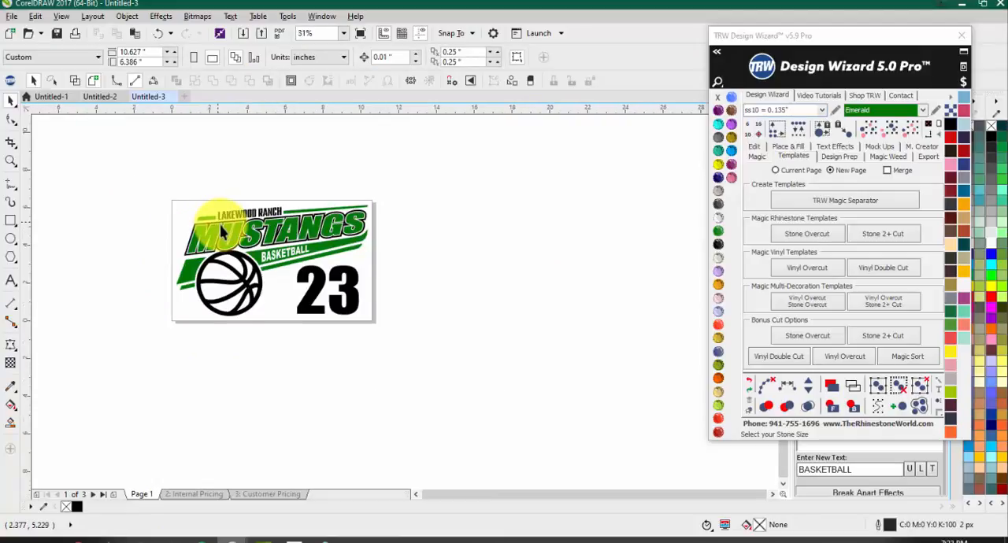
Step: Create a Vinyl Overcut template of the entire recolored Mustangs design on the current page
scroll(222, 231, "up", 1)
scroll(184, 225, "down", 1)
left_click_drag(150, 186, 452, 376)
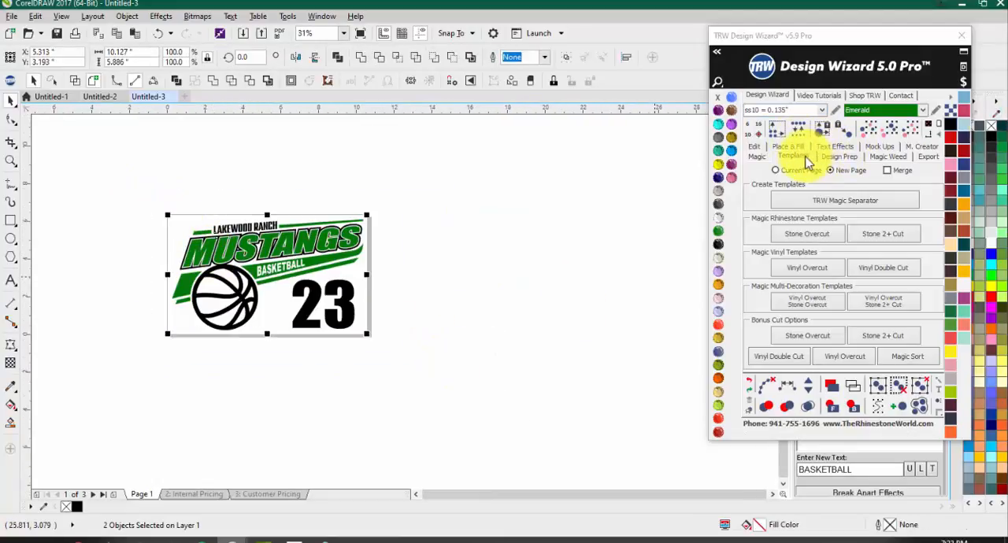
left_click(791, 170)
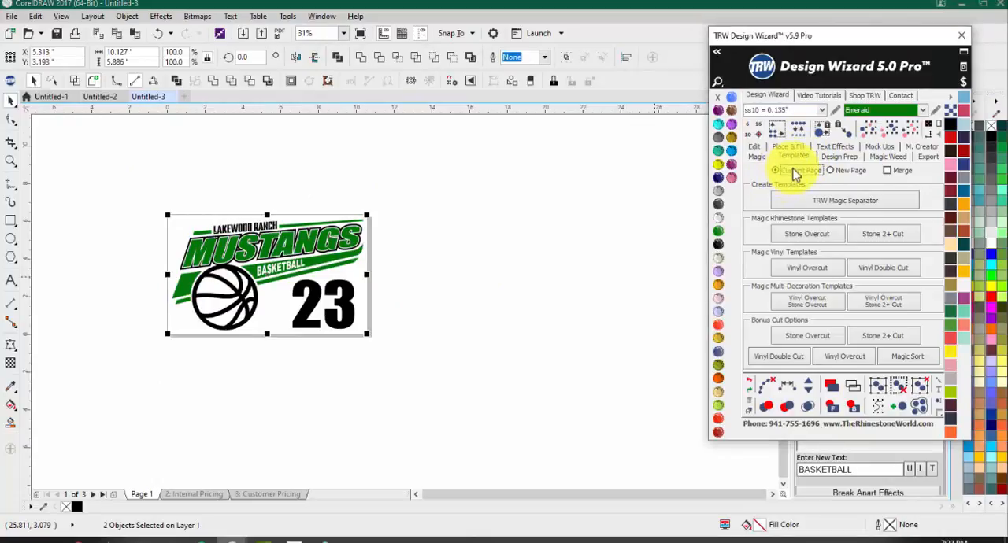
left_click(797, 273)
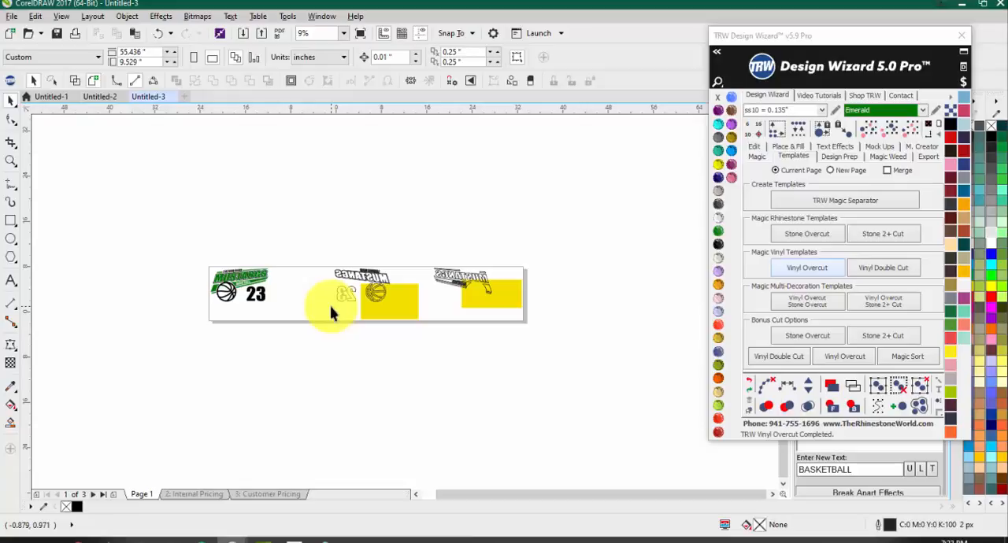
Step: Move the two yellow rectangles so each lies behind its mirrored set of vinyl cut lines
scroll(394, 315, "up", 2)
left_click(364, 296)
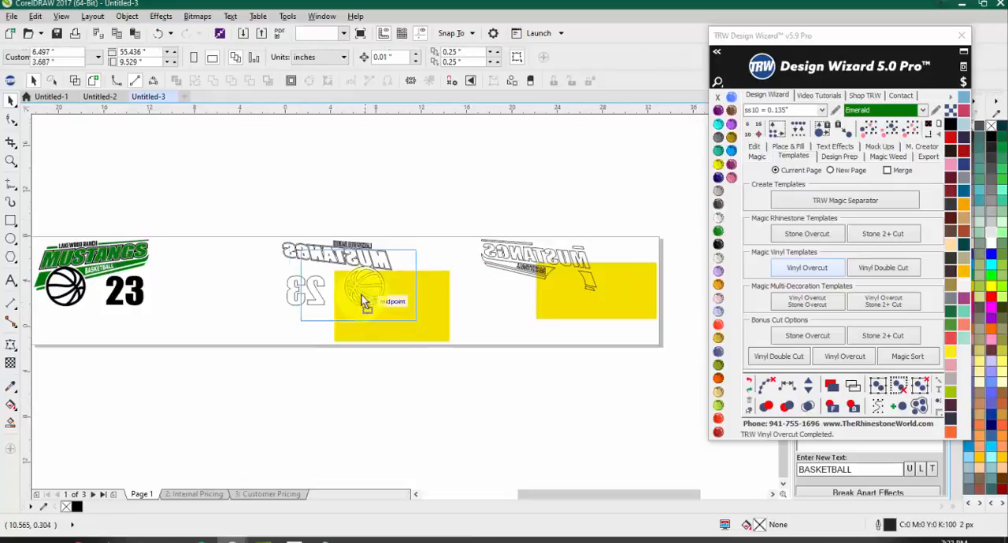
left_click_drag(352, 299, 351, 302)
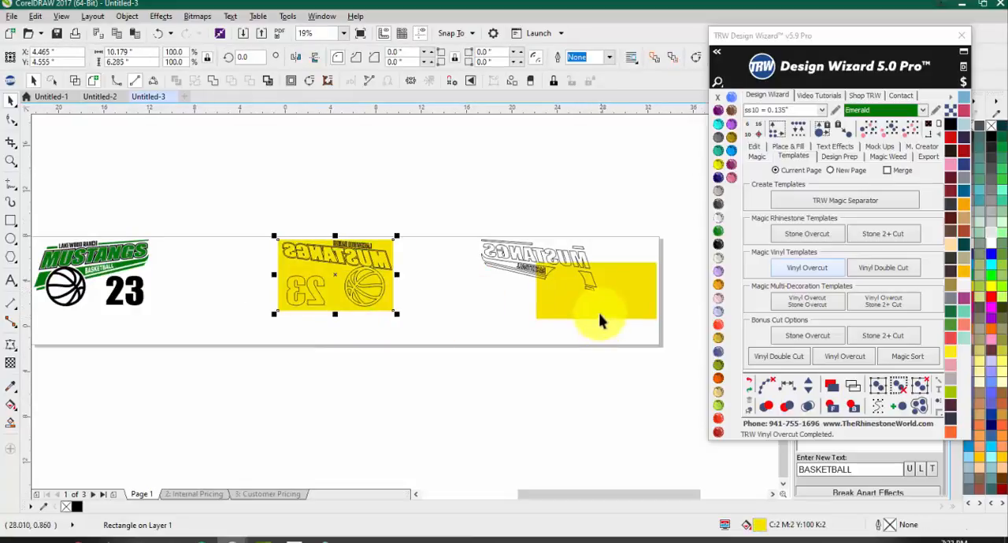
left_click_drag(602, 315, 531, 292)
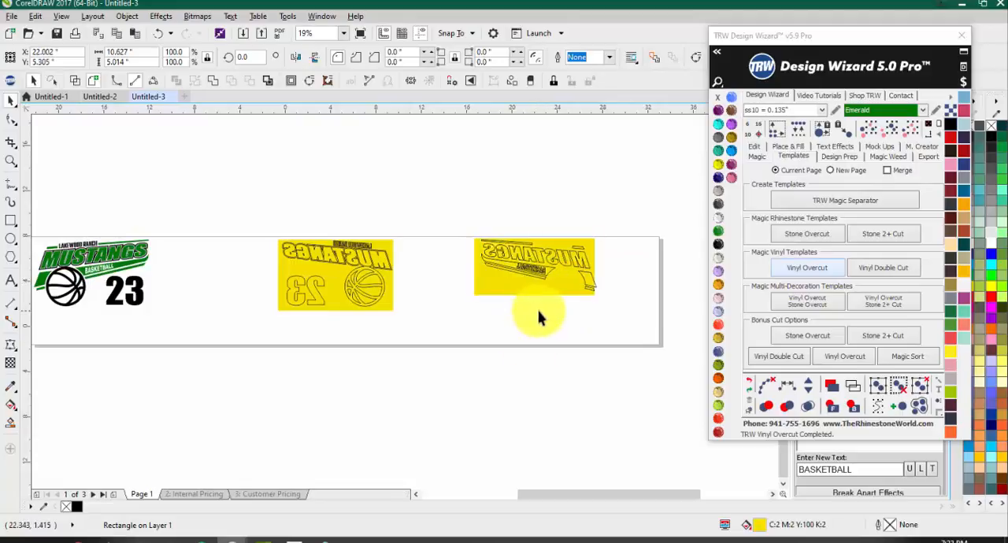
left_click(538, 318)
scroll(473, 315, "down", 1)
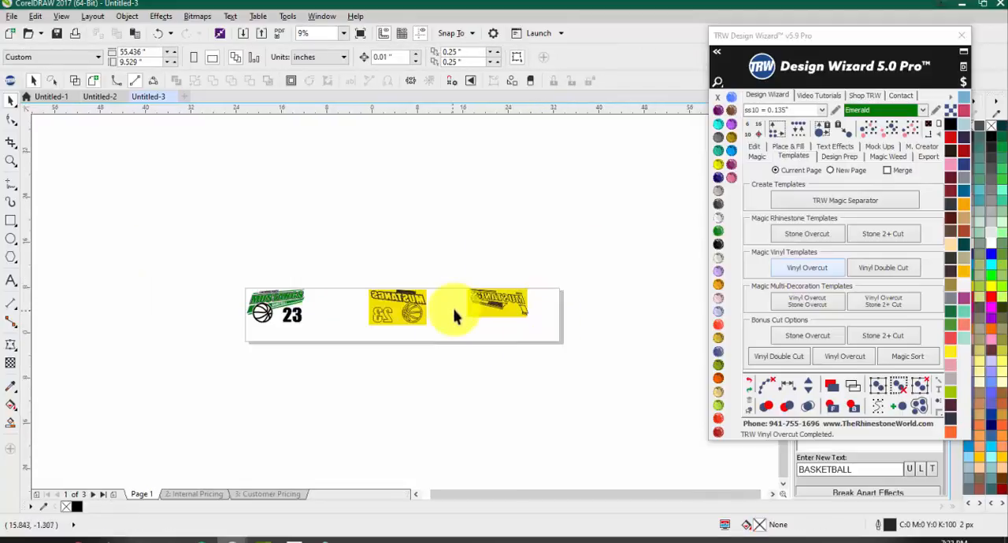
Step: Copy the full-color Mustangs design into a new document
scroll(228, 313, "up", 1)
left_click_drag(211, 230, 407, 378)
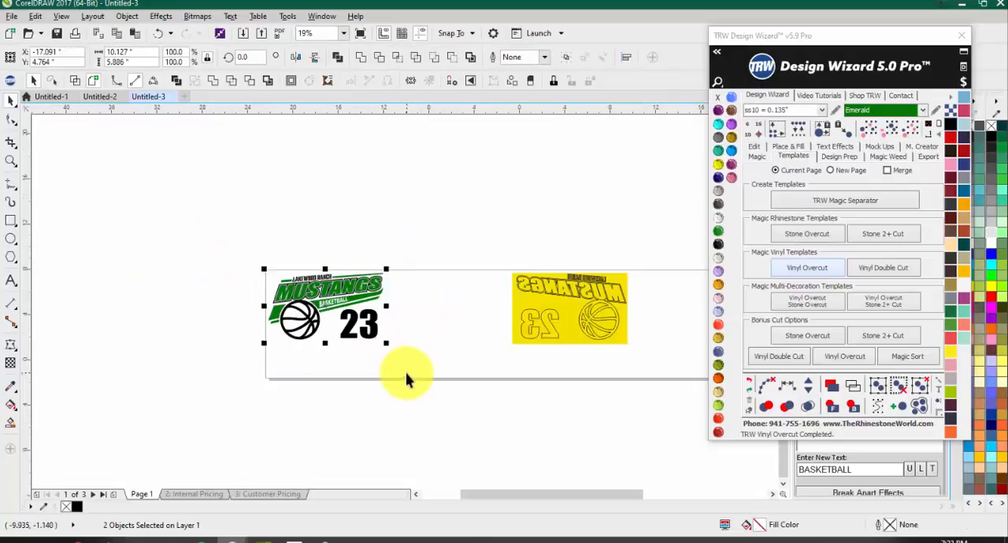
left_click(183, 96)
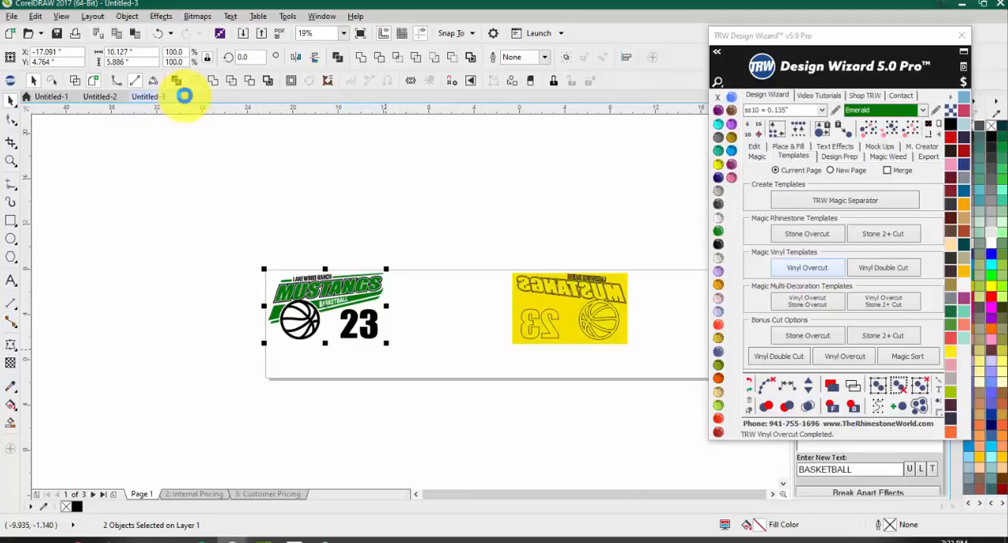
key("ctrl+v")
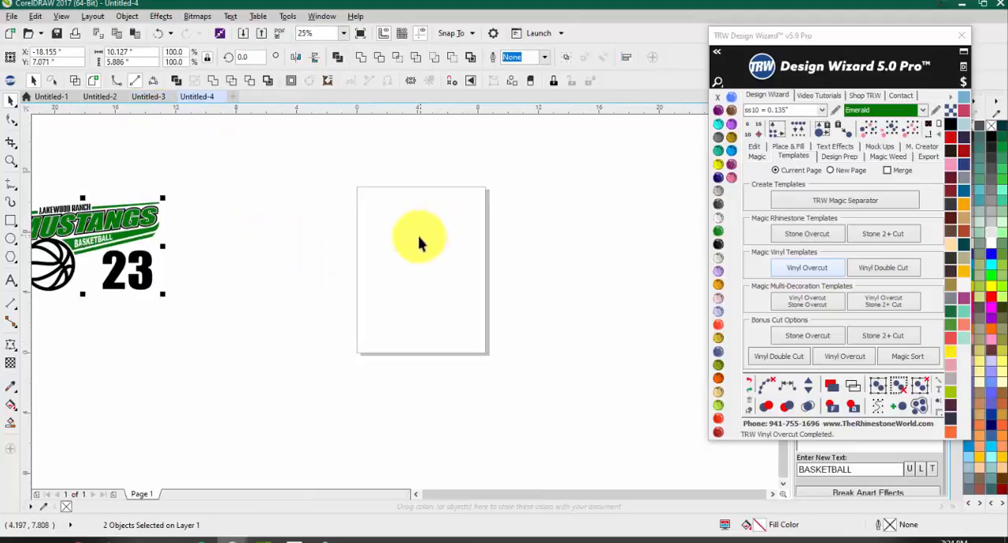
Step: Create a Vinyl Overcut template of the pasted Mustangs design on the new document's current page
scroll(419, 245, "down", 1)
left_click(792, 271)
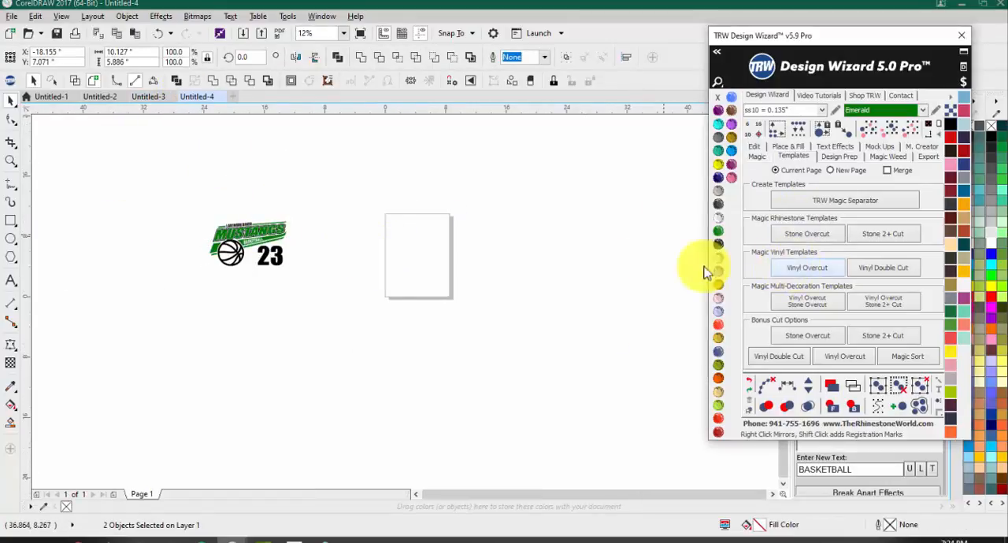
left_click(319, 353)
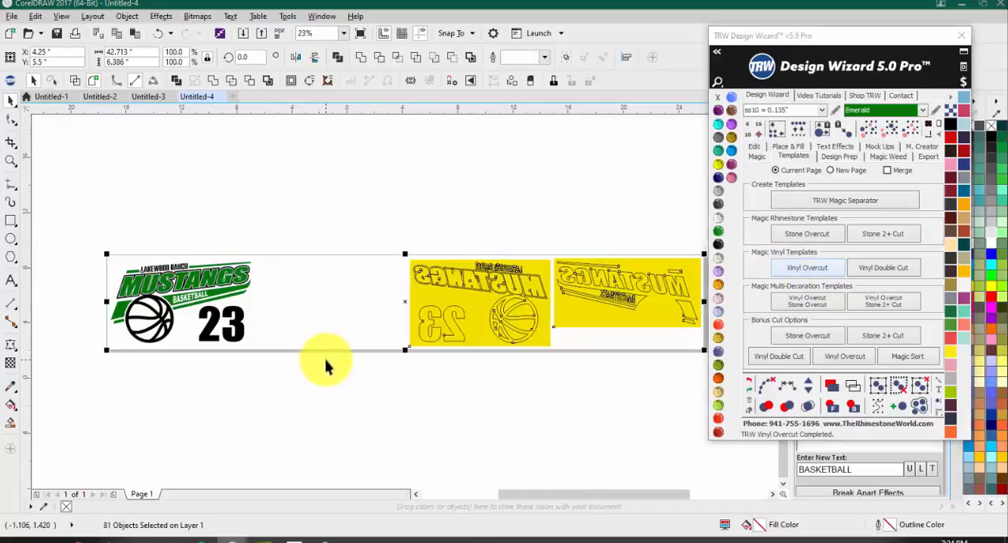
scroll(441, 321, "down", 1)
scroll(433, 324, "up", 2)
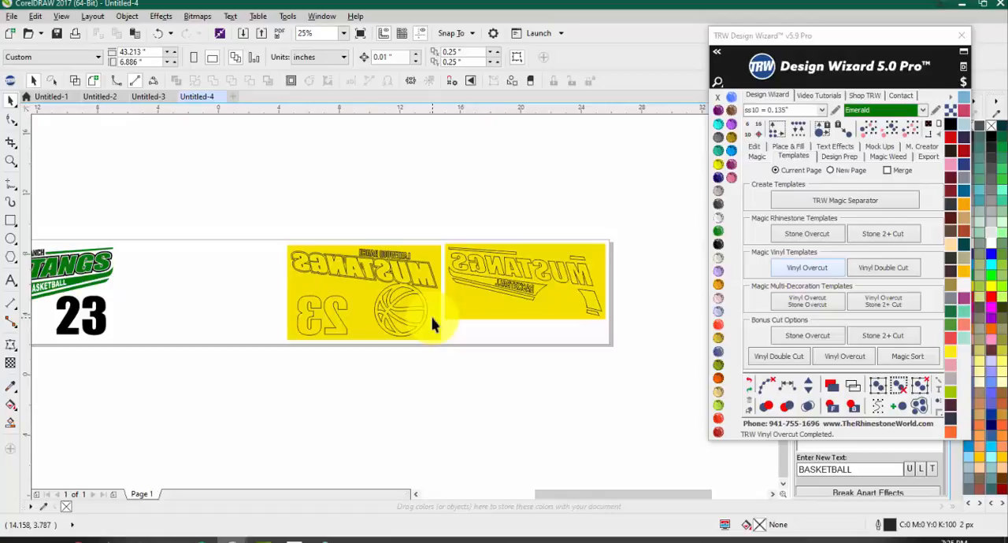
scroll(417, 322, "down", 1)
scroll(177, 311, "up", 2)
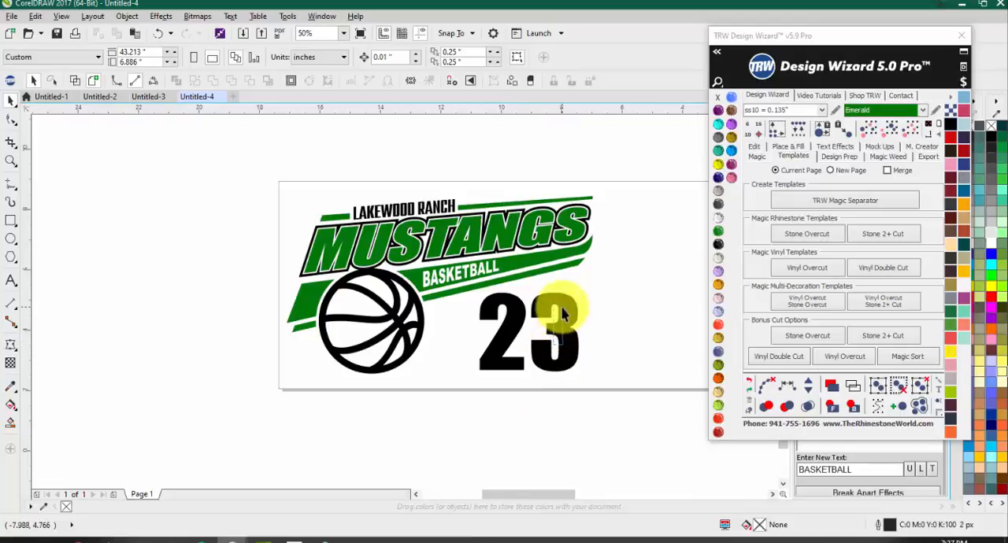
left_click_drag(563, 315, 552, 333)
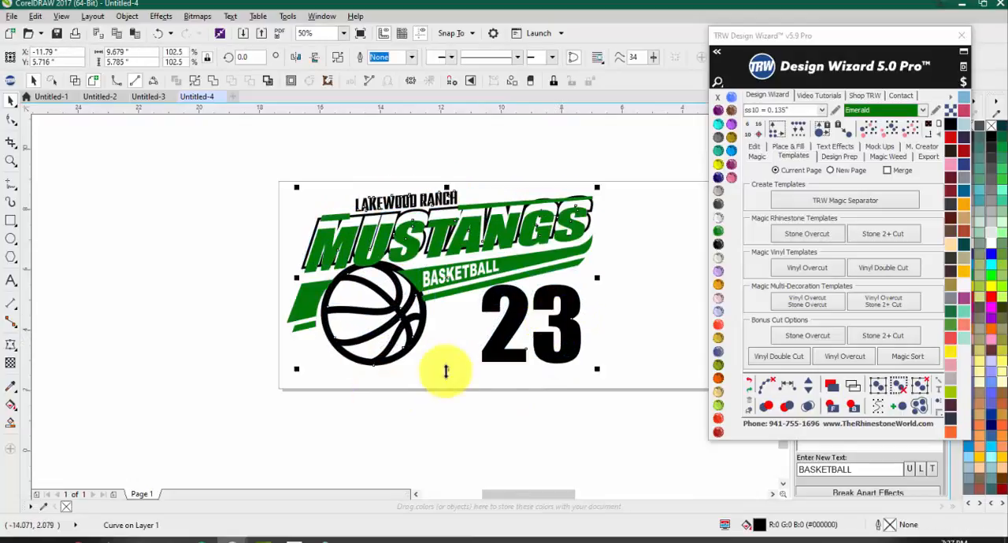
key("ctrl+z")
left_click(428, 379)
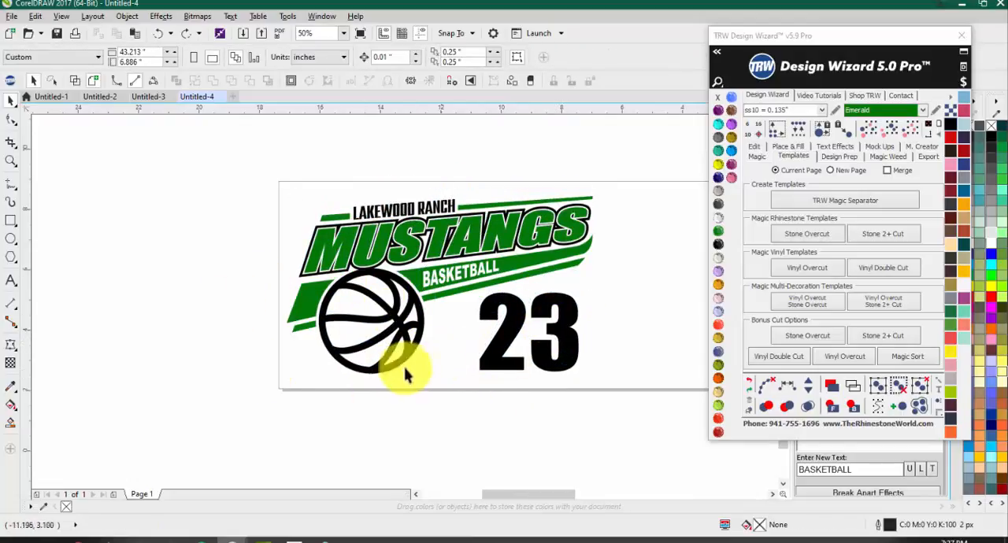
Step: Smart Fill the 2 and the 3 as separate red shapes and move both up so they overlap the green stripes
left_click(11, 423)
left_click(511, 331)
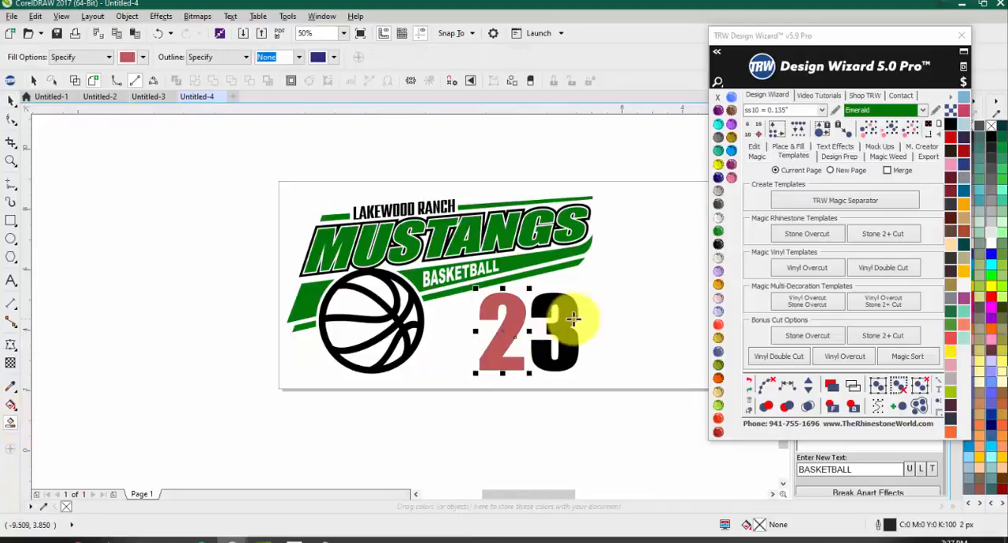
left_click(571, 316)
key("space")
left_click_drag(565, 322, 576, 293)
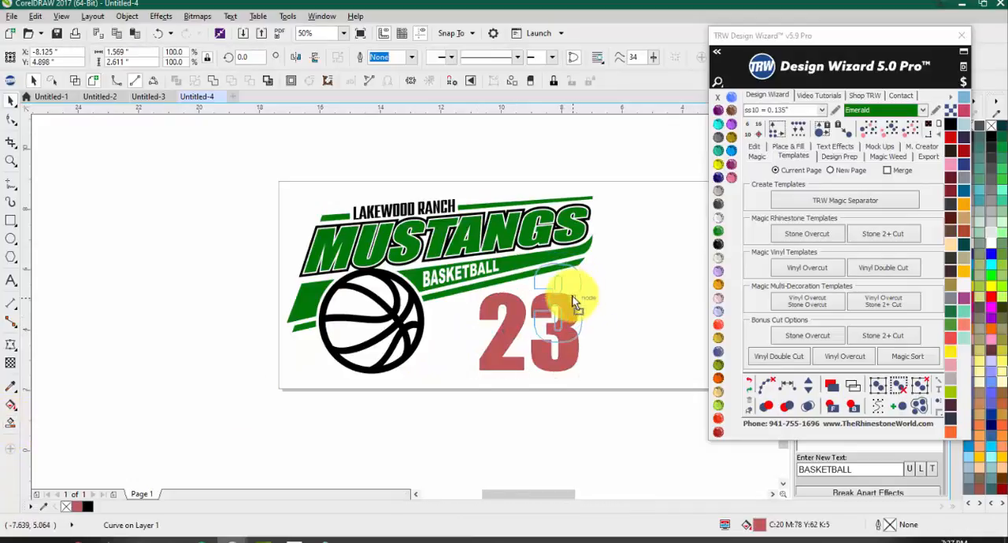
mouse_move(509, 327)
left_mouse_down()
mouse_move(482, 343)
mouse_move(468, 309)
mouse_move(510, 289)
mouse_move(554, 285)
mouse_move(604, 321)
mouse_move(499, 404)
mouse_move(455, 351)
mouse_move(475, 299)
mouse_move(559, 290)
mouse_move(626, 317)
mouse_move(545, 337)
left_mouse_up()
Step: Delete the nodes of the original black 23 from the combined black curve, keeping the lettering and basketball
left_click(557, 371)
key("F10")
key("Delete")
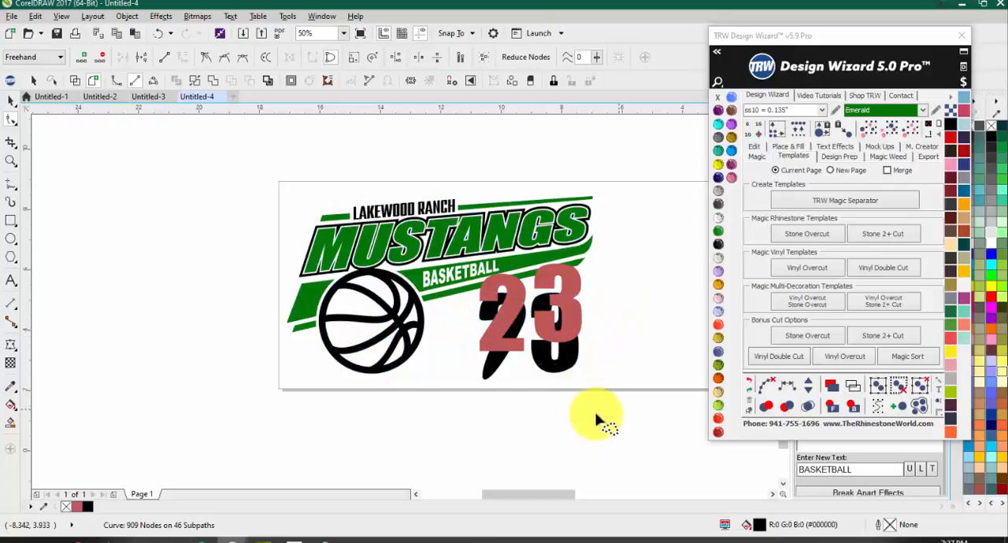
mouse_move(596, 416)
left_mouse_down()
mouse_move(468, 329)
mouse_move(474, 290)
mouse_move(570, 285)
mouse_move(612, 357)
left_mouse_up()
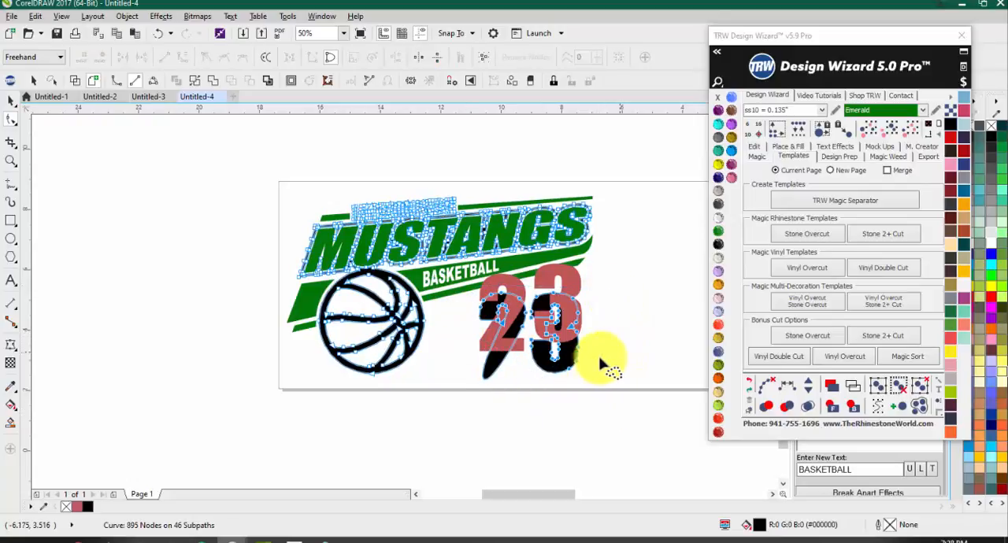
key("Delete")
key("space")
Step: Move the Design Wizard window off the Live Template Editor and deselect the red 2
left_click(499, 333)
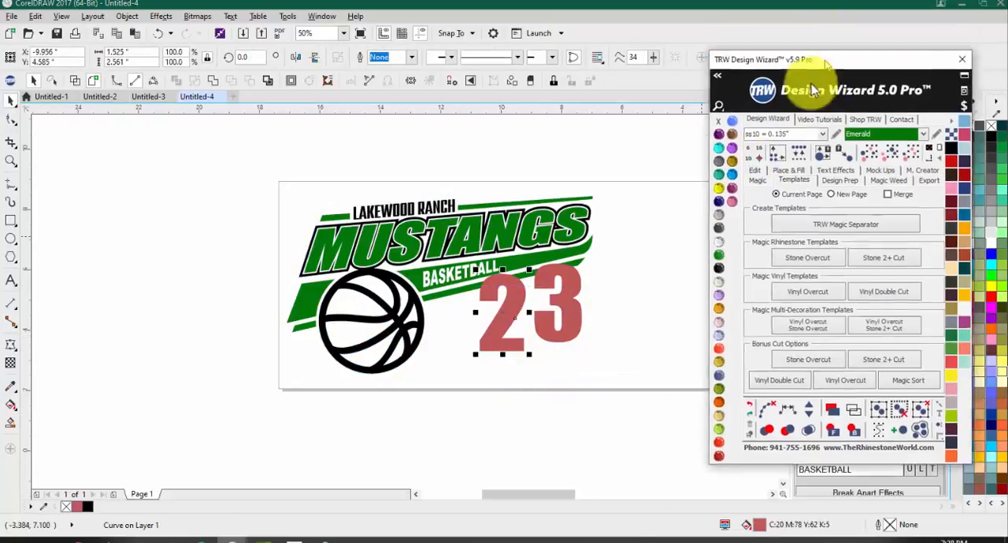
left_click_drag(854, 36, 244, 390)
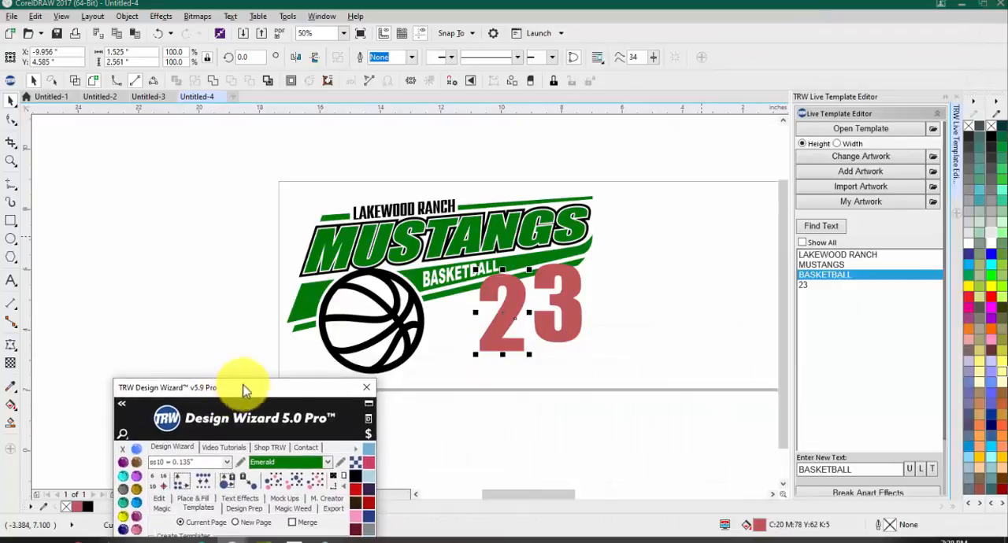
left_click(677, 330)
scroll(649, 317, "down", 1)
scroll(579, 315, "up", 2)
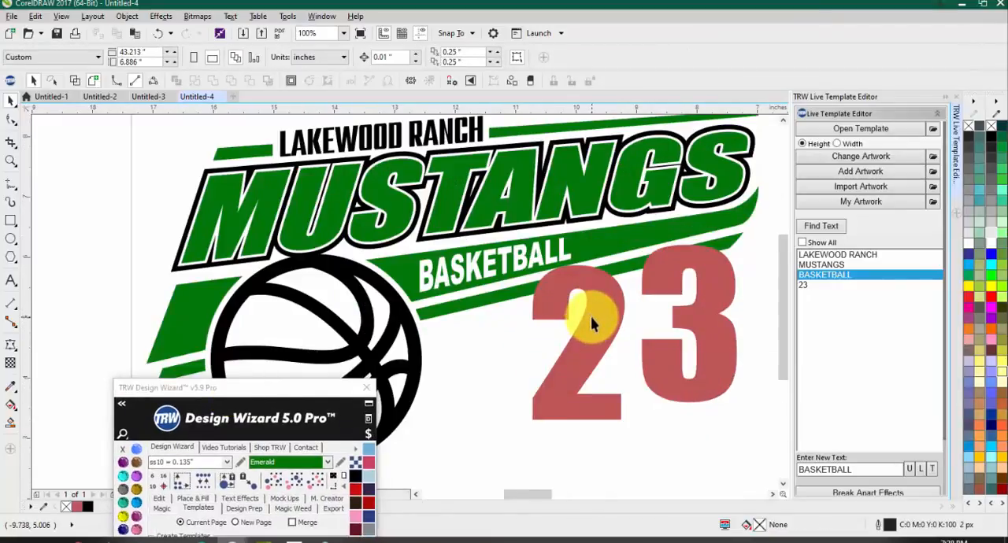
Step: Cut a Magic Boundary of .1 around the red 2 with Remove Shapes Behind enabled
left_click(593, 322)
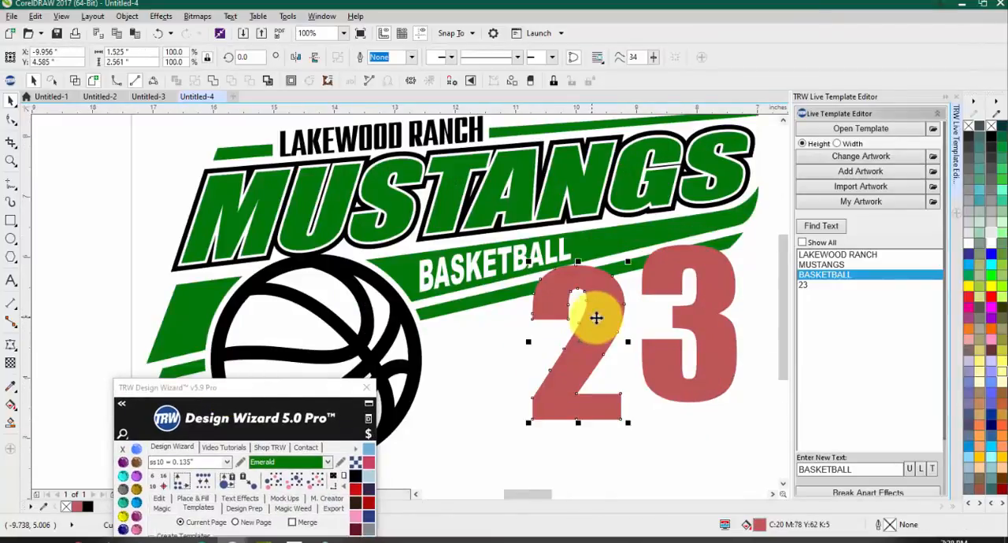
scroll(858, 354, "down", 3)
scroll(809, 335, "down", 2)
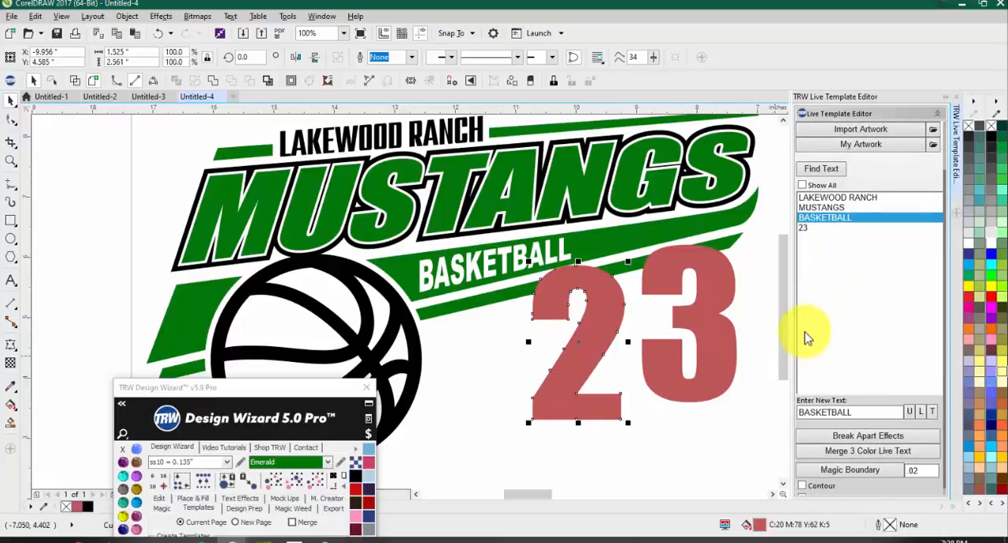
scroll(615, 277, "up", 2)
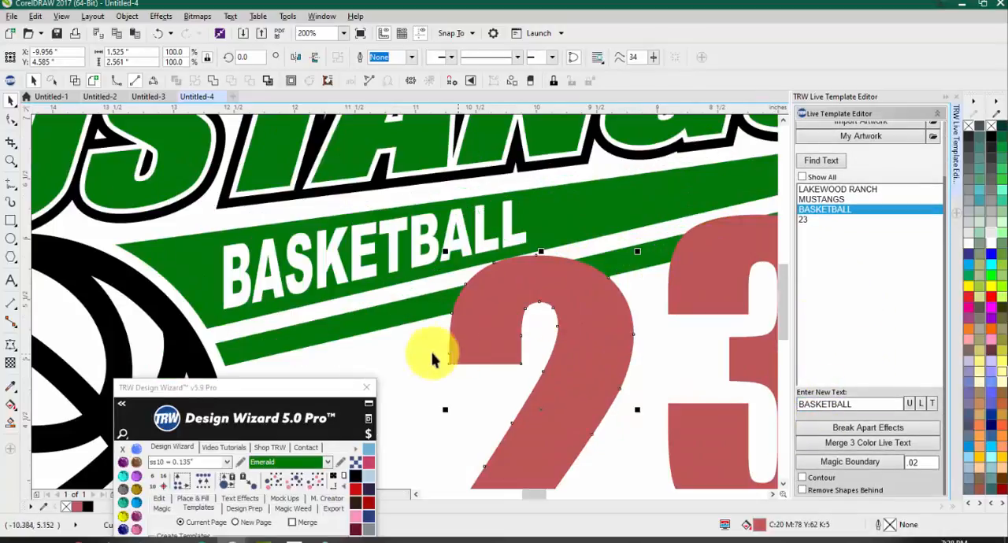
left_click(803, 491)
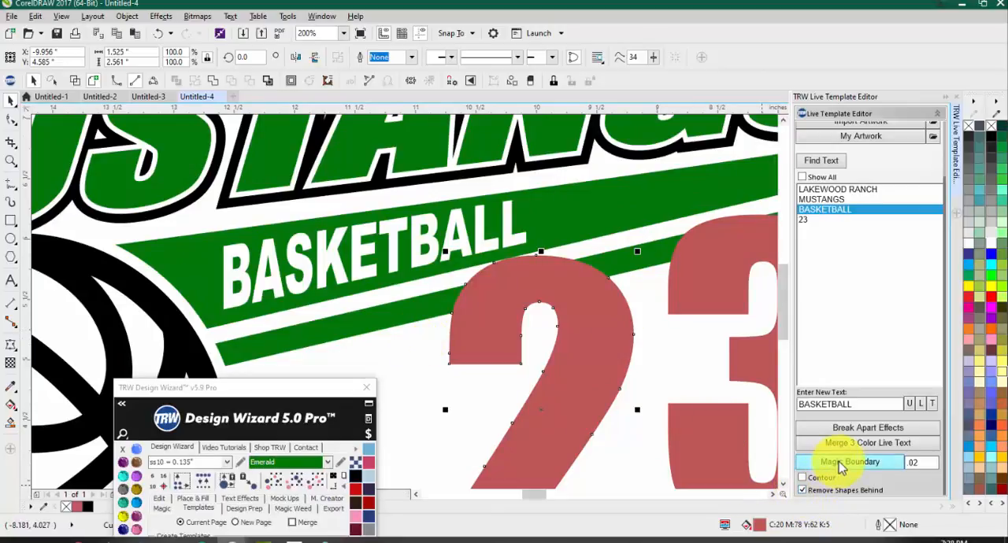
left_click_drag(910, 464, 930, 463)
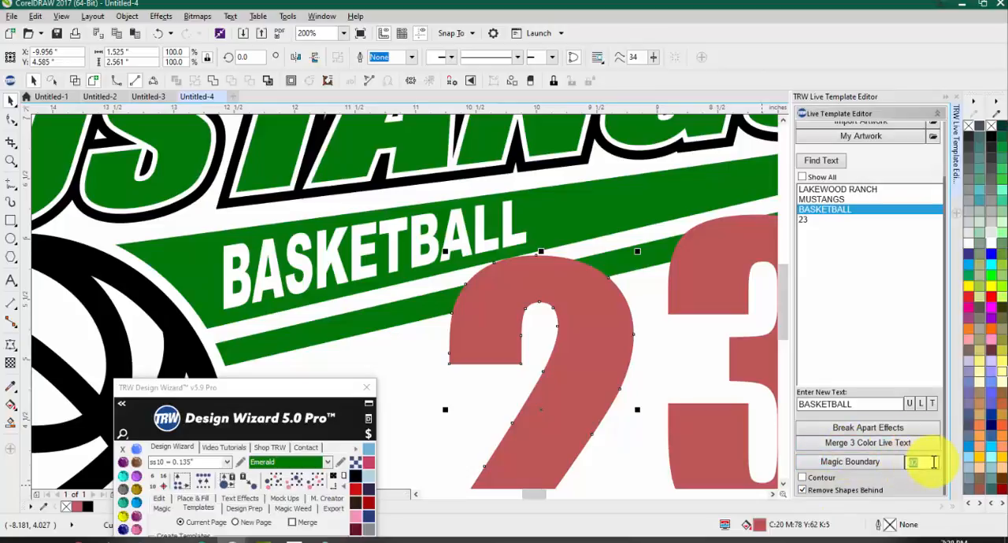
type("1")
left_click(873, 465)
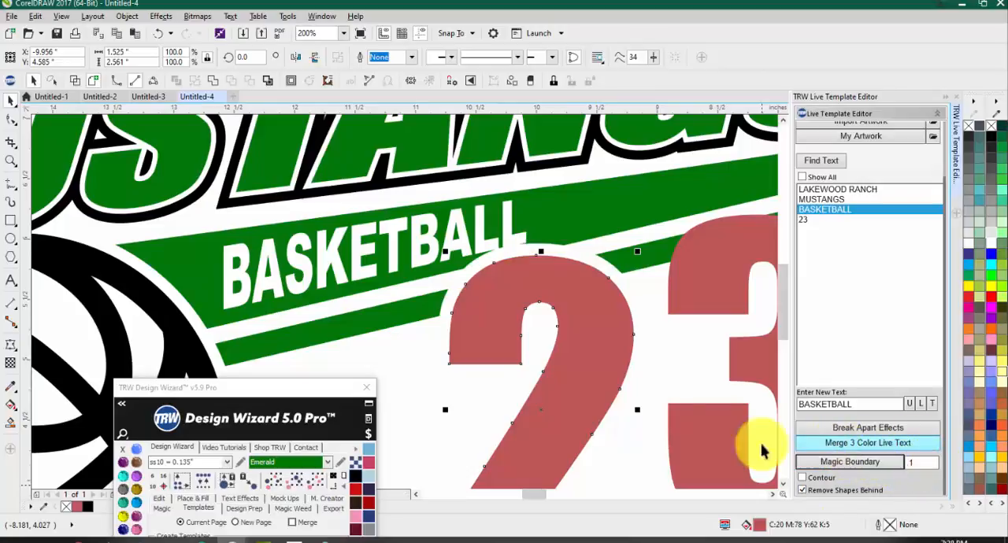
left_click(642, 315)
scroll(608, 318, "down", 2)
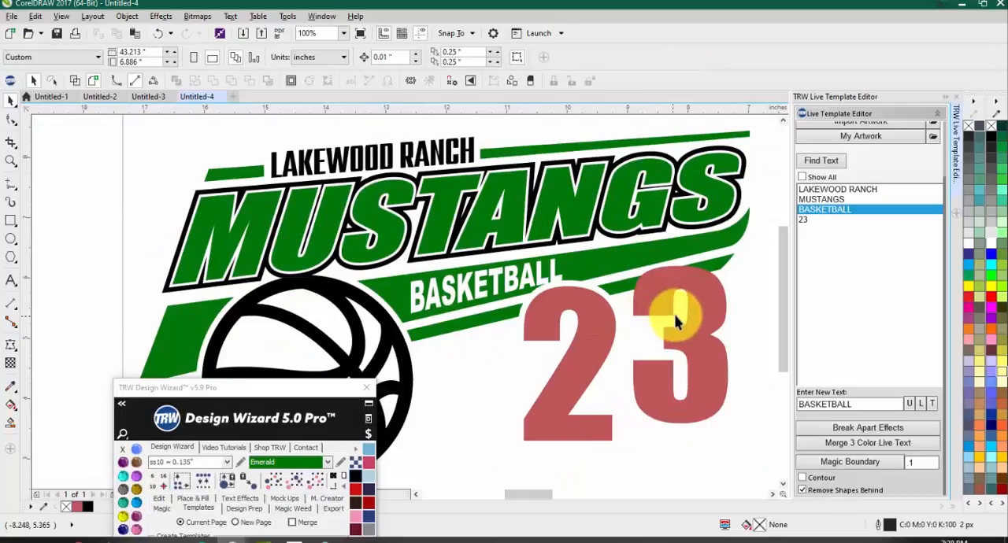
Step: Apply a one-step outside contour with a 0.09" offset to the red 3
left_click(713, 307)
scroll(630, 339, "down", 1)
scroll(618, 295, "up", 1)
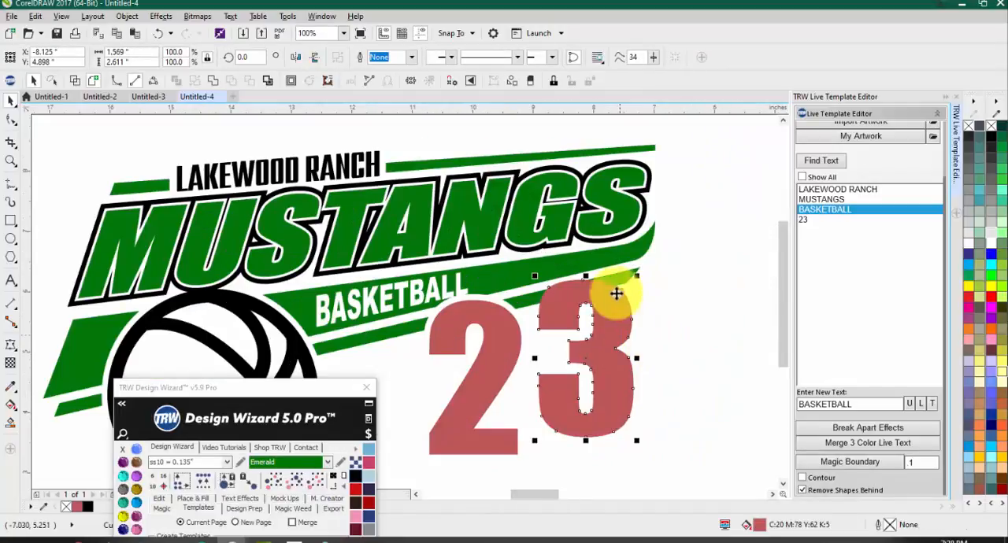
scroll(616, 293, "up", 1)
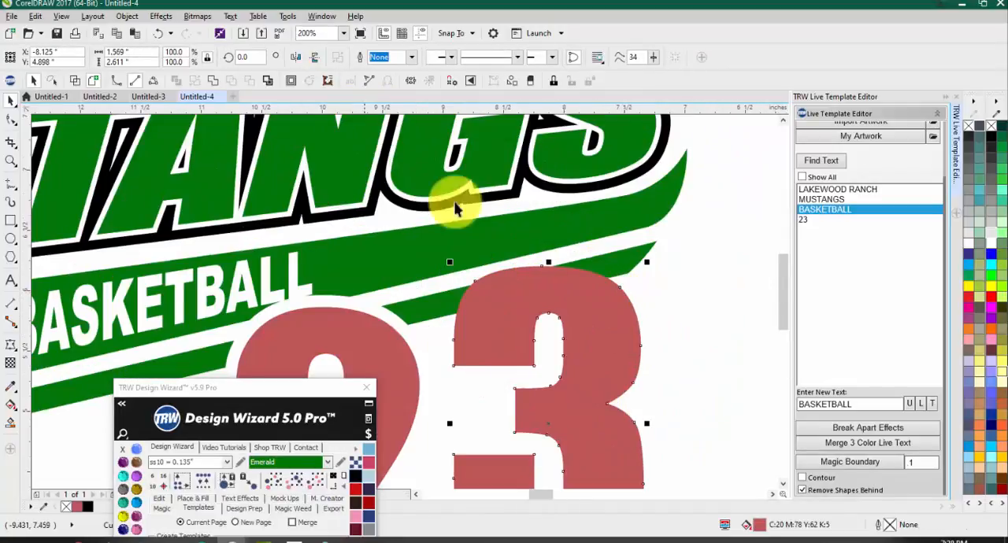
left_click(290, 82)
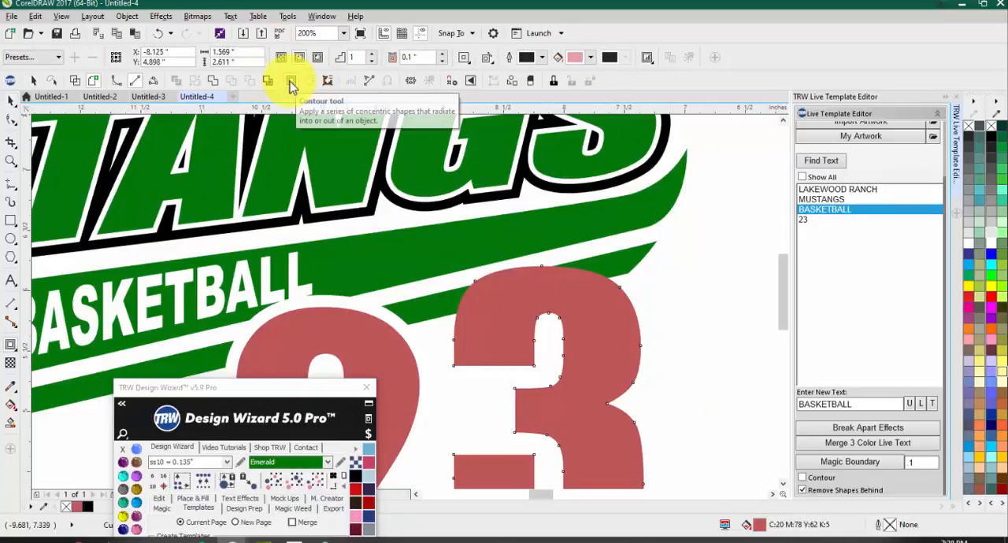
left_click(299, 59)
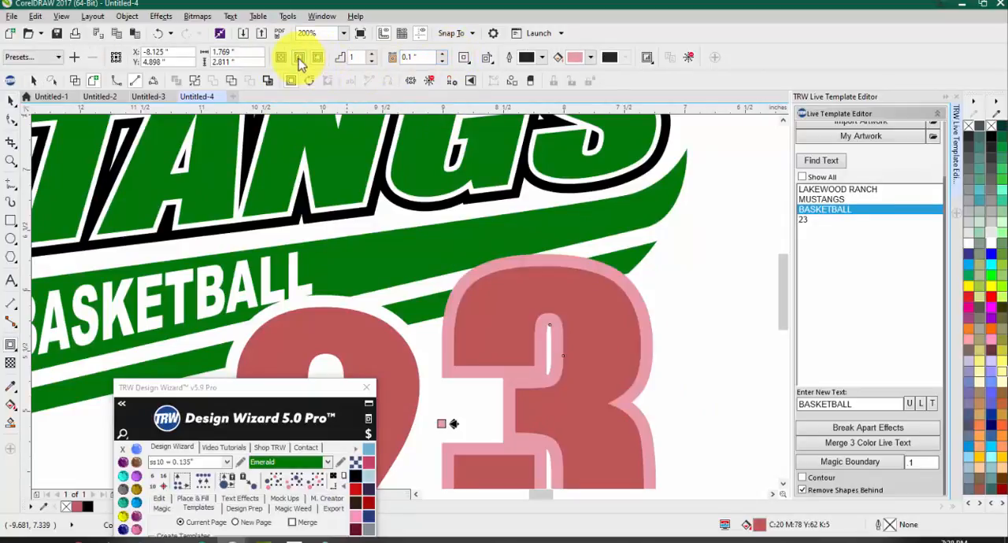
left_click(442, 61)
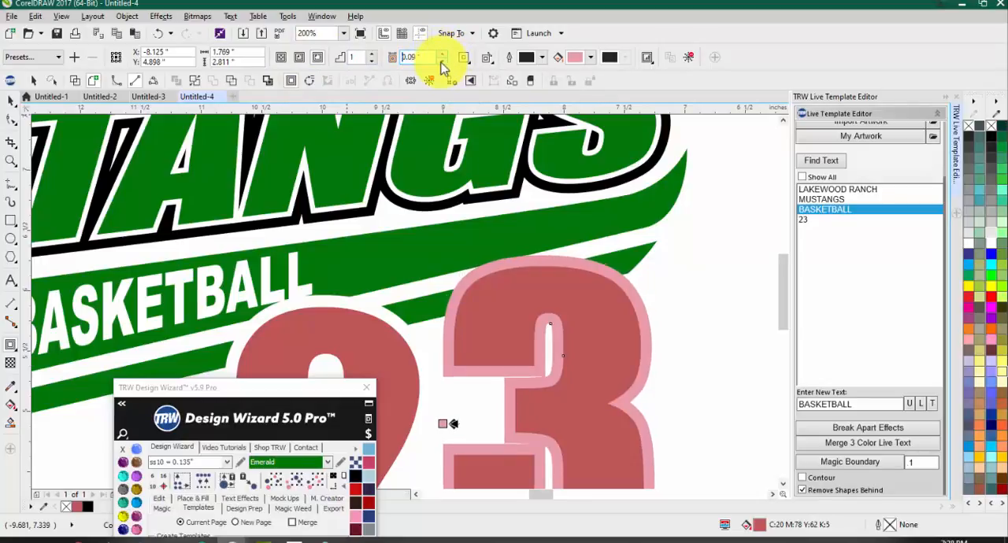
Step: Break the contour group of the 3 apart, then test-move the pink contour and undo the move
left_click(610, 271)
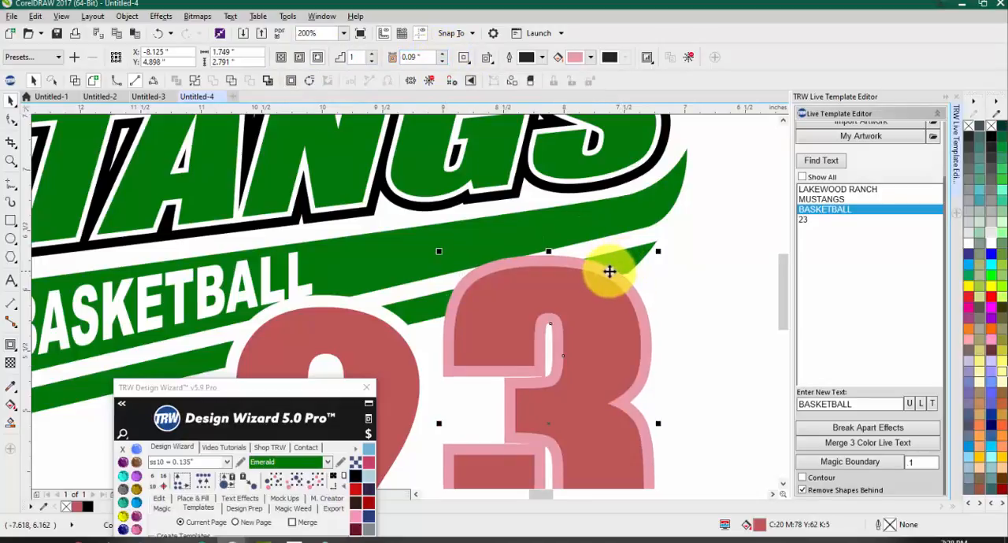
right_click(610, 271)
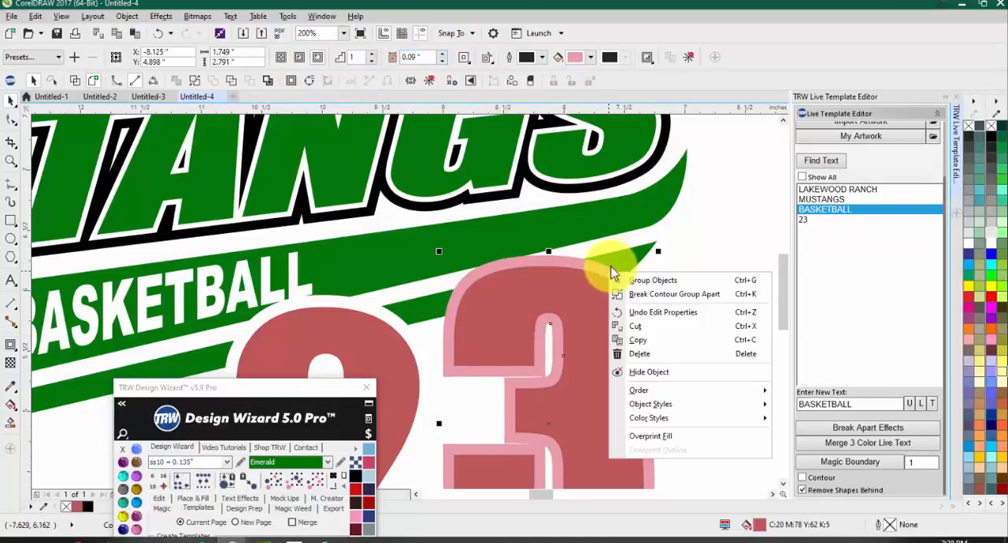
left_click(670, 302)
left_click_drag(619, 276, 681, 233)
key("ctrl+z")
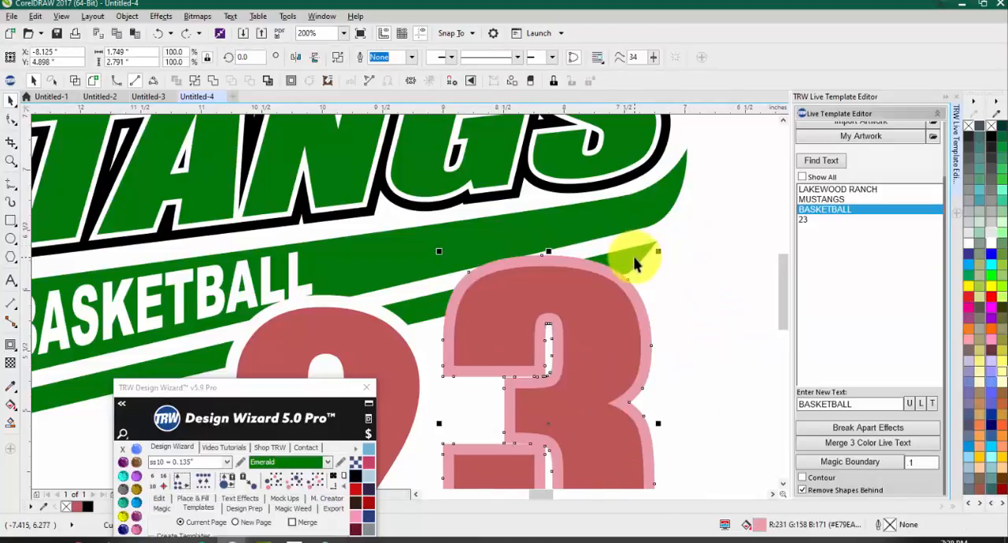
Step: Subtract the pink contour of the 3 from the green stripes using Back minus front
left_click(635, 264, "shift")
scroll(634, 262, "down", 1)
left_click_drag(634, 257, 638, 206)
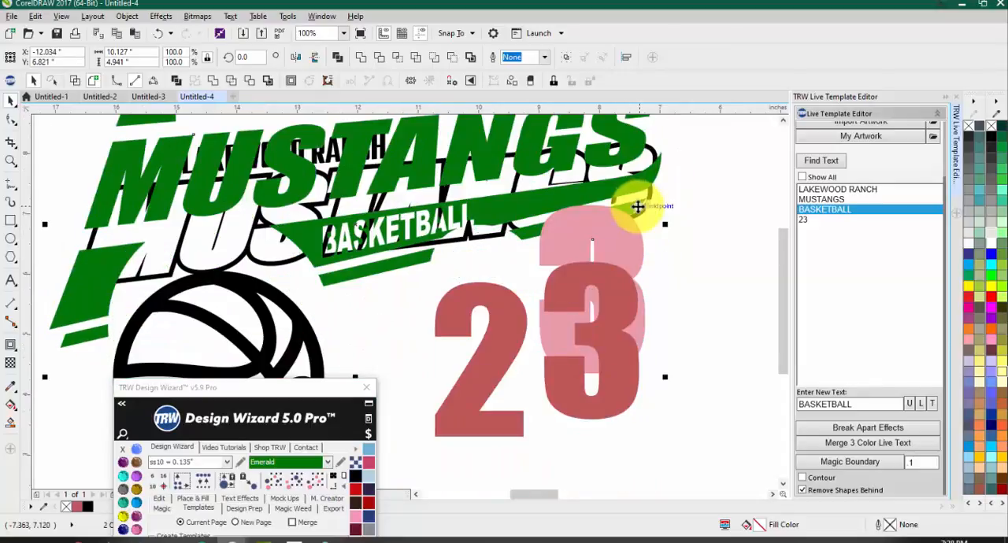
key("ctrl+z")
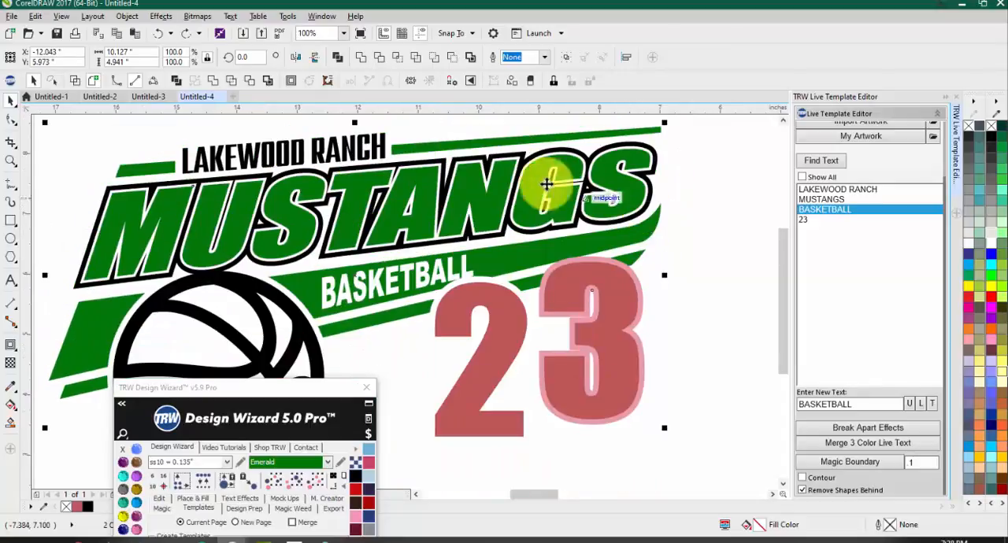
left_click(452, 59)
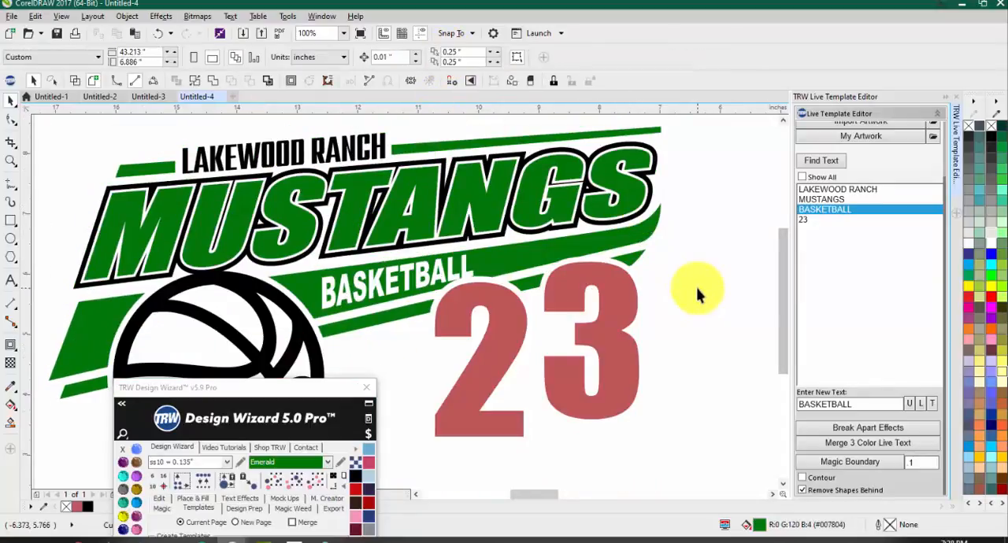
Step: Examine the gaps cut into the green stripes around the red 2 and 3
left_click(605, 299)
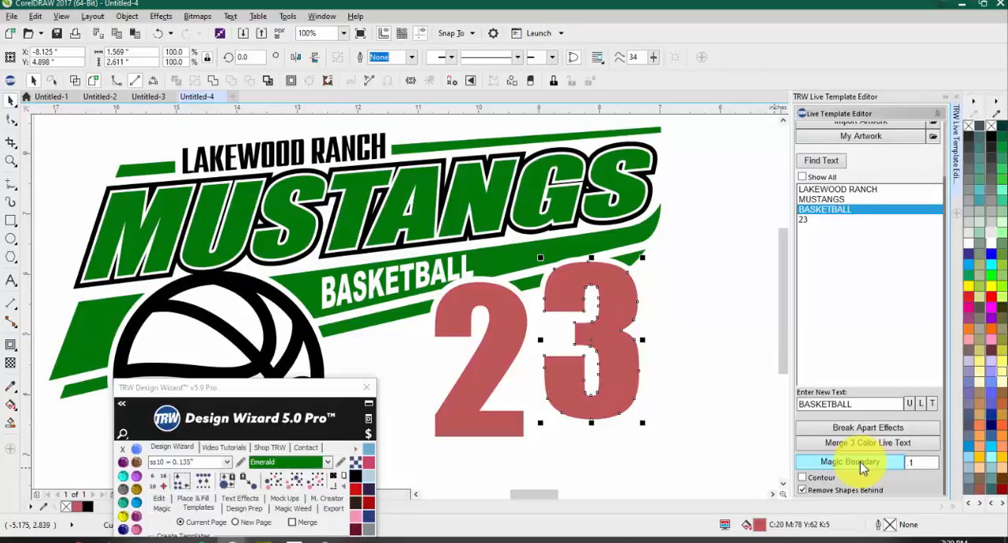
left_click_drag(241, 388, 504, 86)
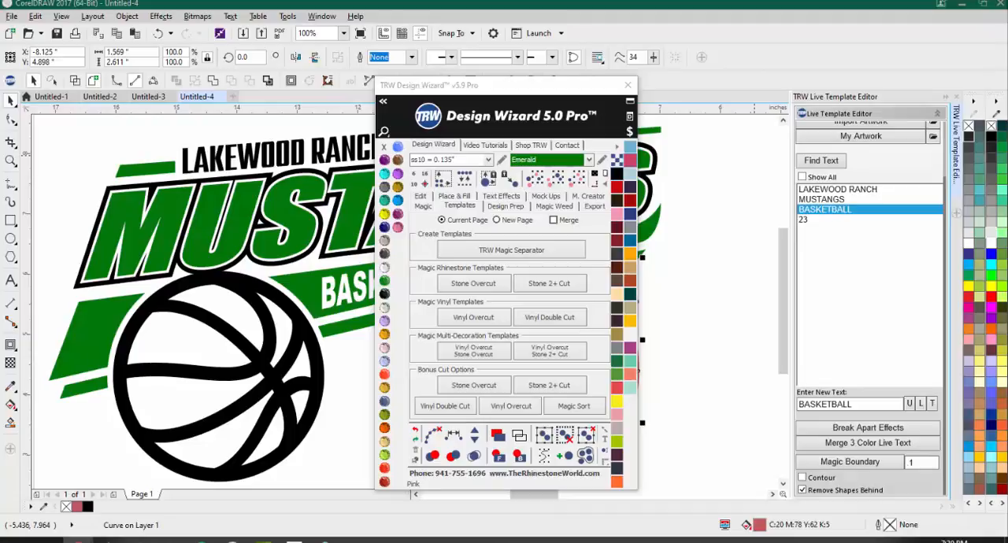
scroll(138, 224, "down", 1)
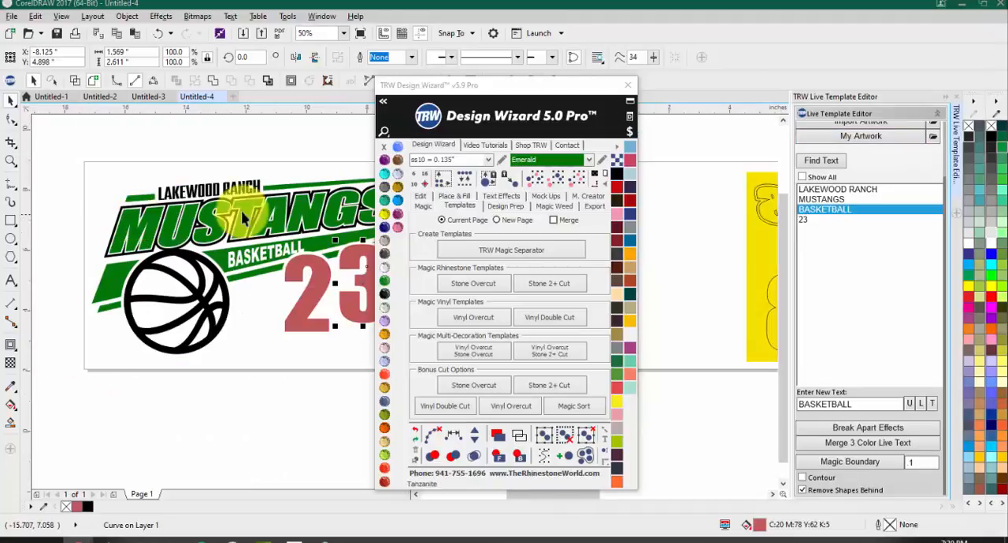
left_click_drag(490, 83, 386, 407)
scroll(362, 266, "up", 1)
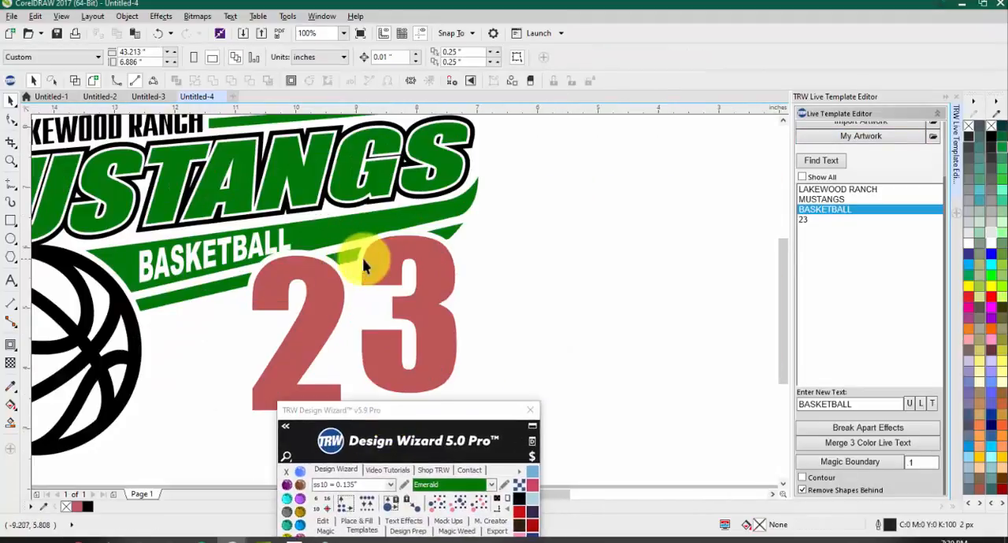
scroll(362, 268, "up", 1)
scroll(360, 254, "down", 1)
scroll(356, 272, "up", 1)
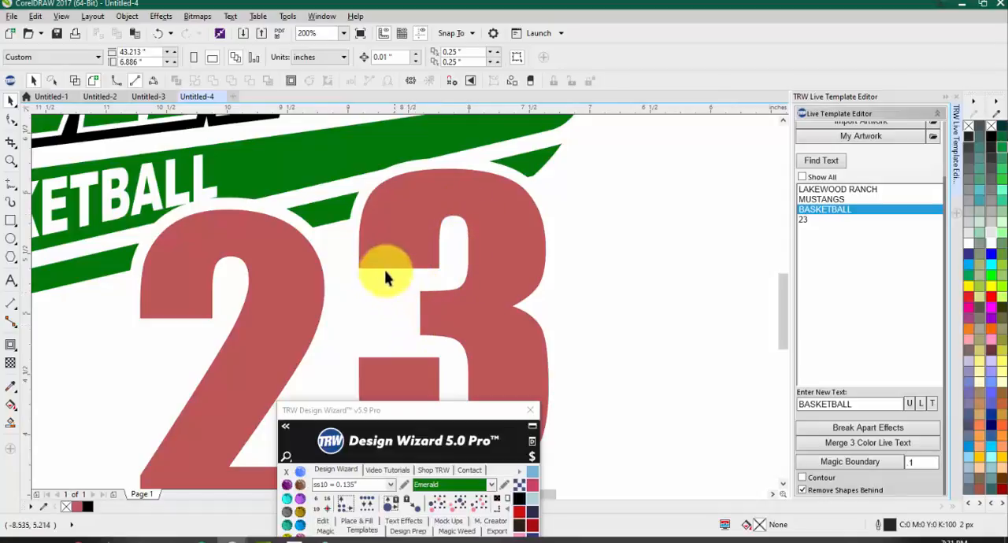
scroll(353, 263, "up", 1)
scroll(386, 272, "down", 2)
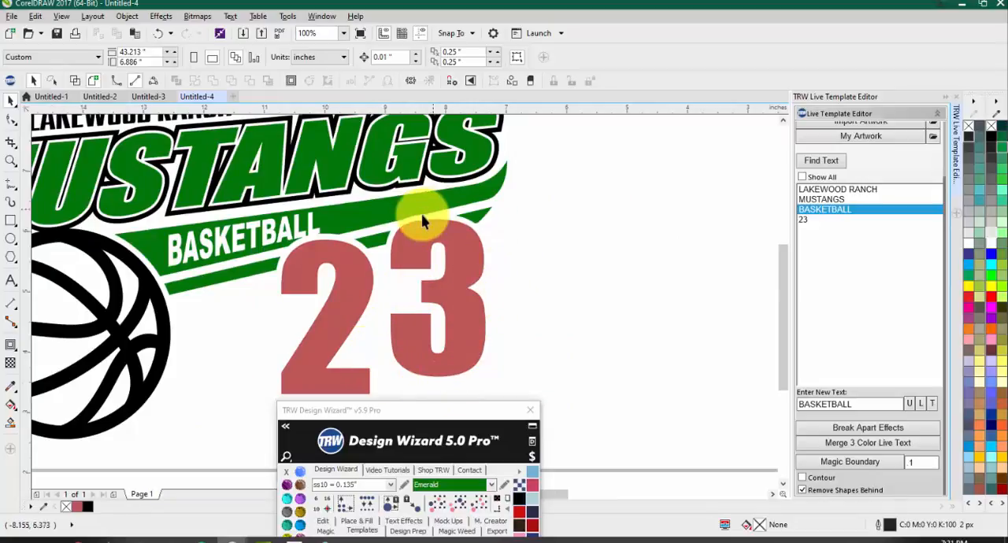
Step: Draw a horizontal B-spline line about 0.315" long along the flat lower edge of the red 3's upper-left arm
scroll(423, 222, "up", 3)
scroll(376, 338, "up", 1)
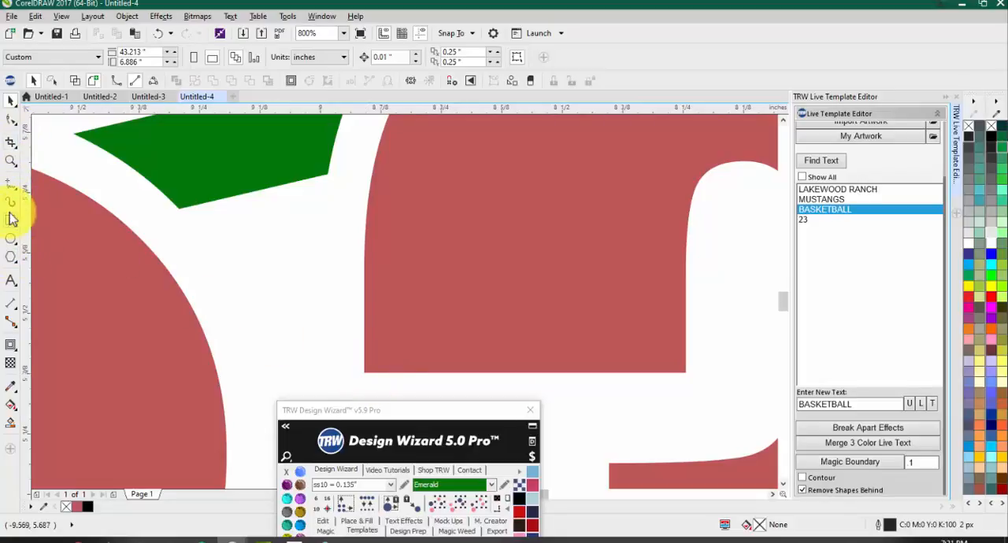
left_click(11, 185)
left_click(66, 240)
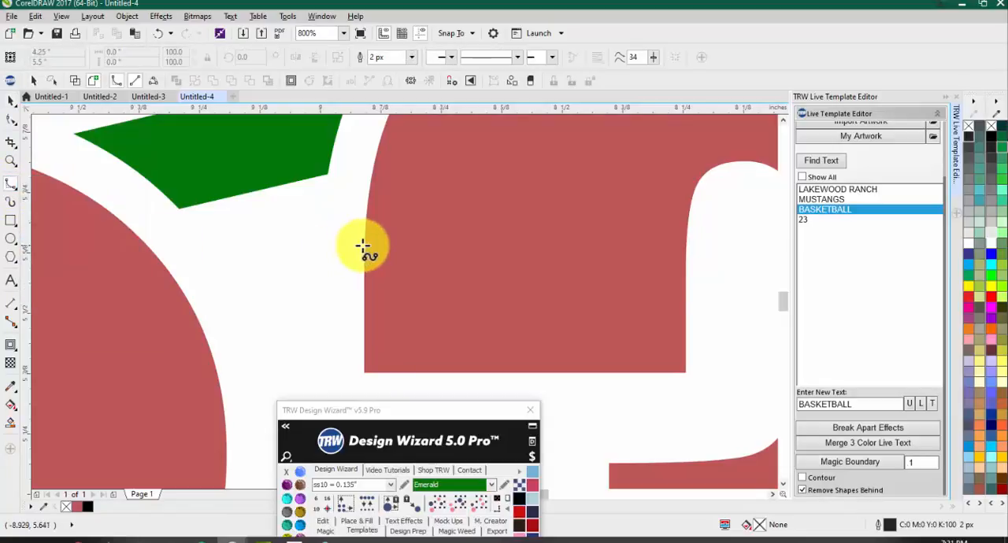
left_click(359, 374)
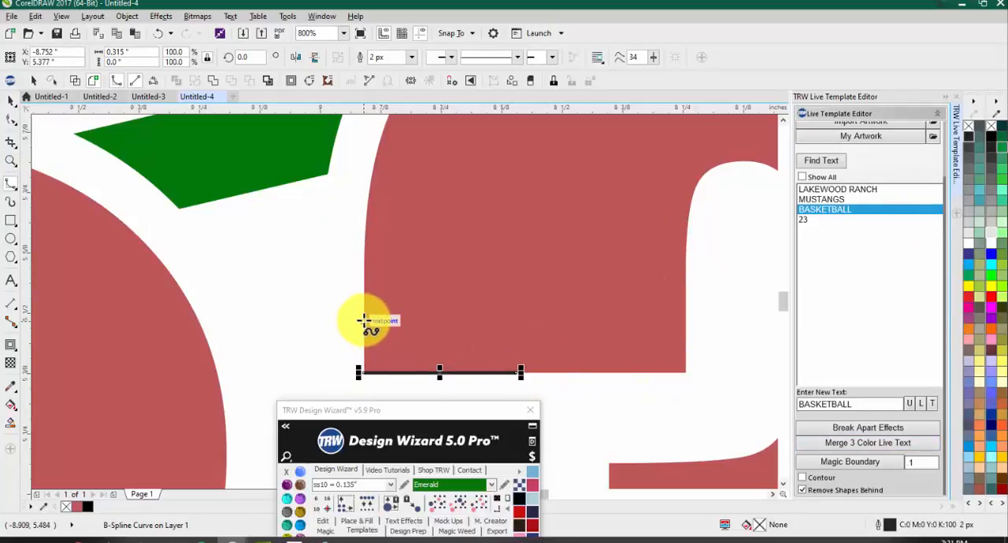
Step: Draw a vertical B-spline line along the left edge of the 3's upper arm and stretch it to about 0.09" past the horizontal line
scroll(363, 375, "up", 2)
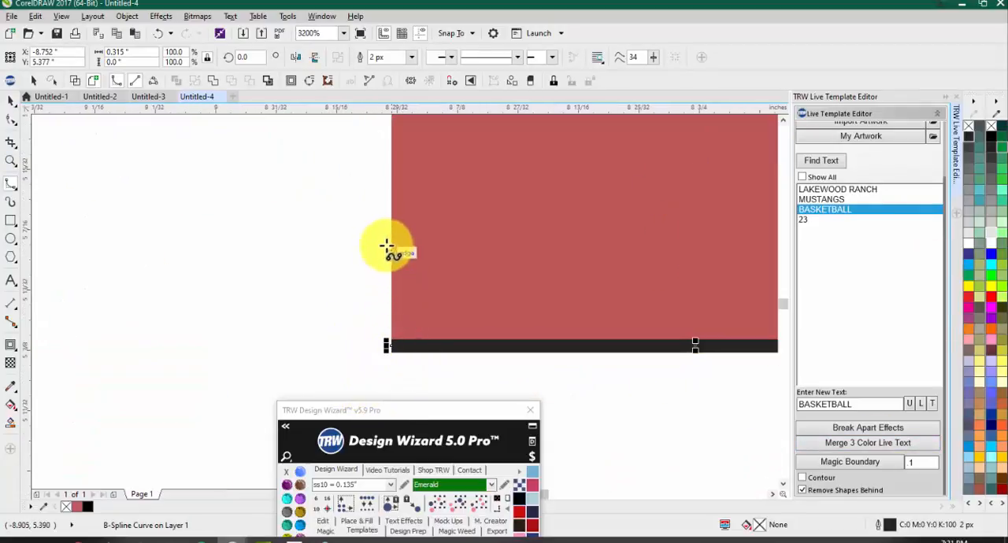
left_click(391, 218)
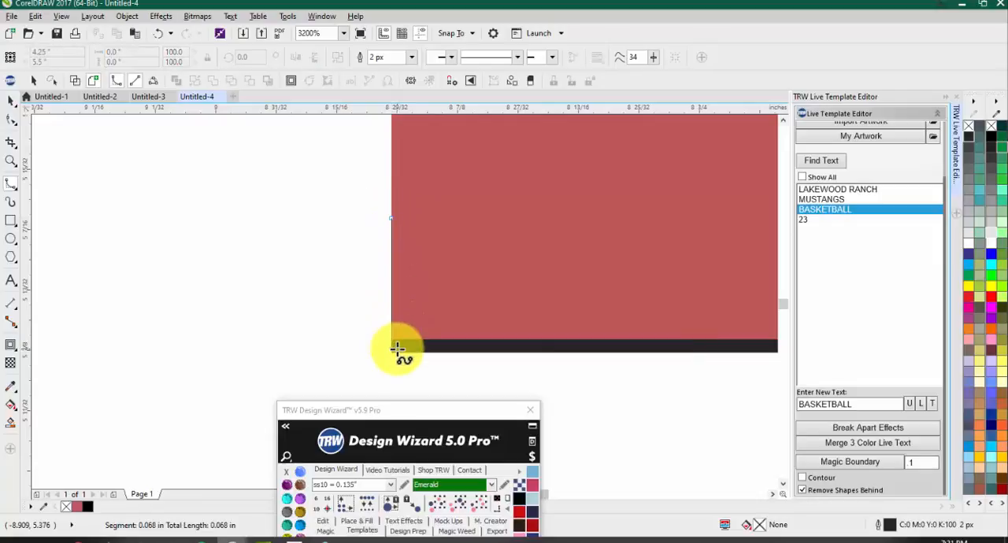
double_click(394, 348)
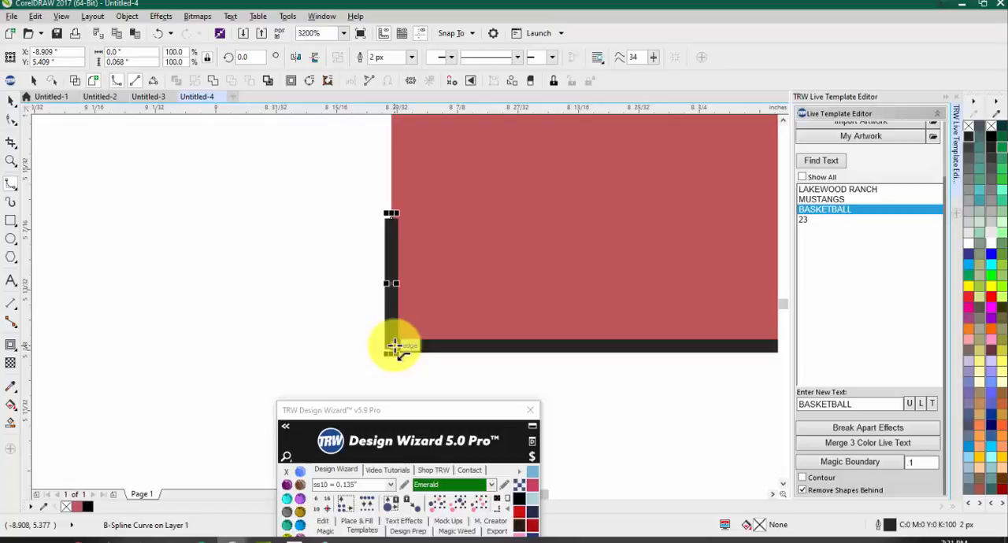
key("space")
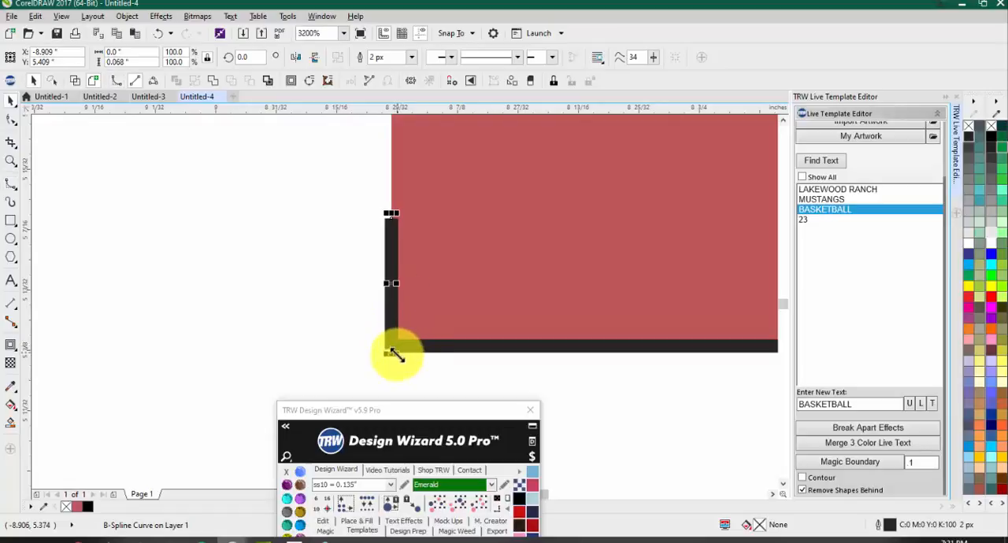
left_click_drag(390, 352, 394, 397)
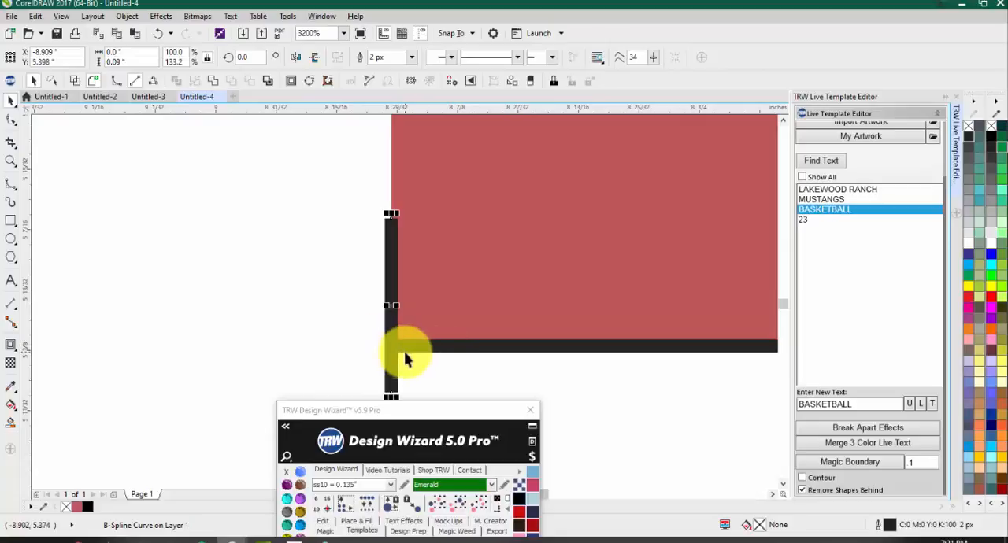
Step: Test-move the red 3 away from the stripes and undo the move
scroll(406, 359, "down", 8)
left_click_drag(349, 198, 566, 247)
key("ctrl+z")
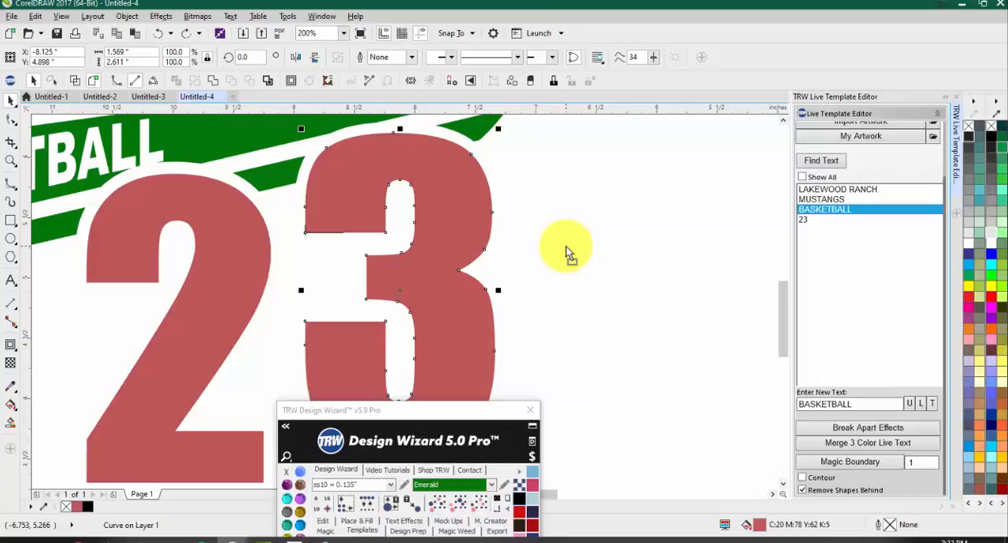
Step: Move the TRW Design Wizard window clear of the red 3 so its template options are accessible
left_click_drag(429, 410, 699, 134)
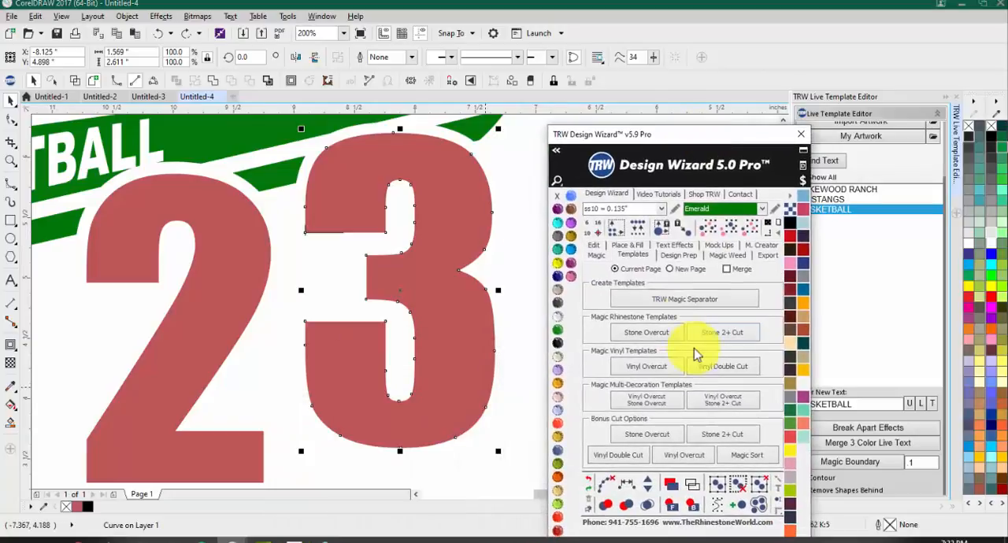
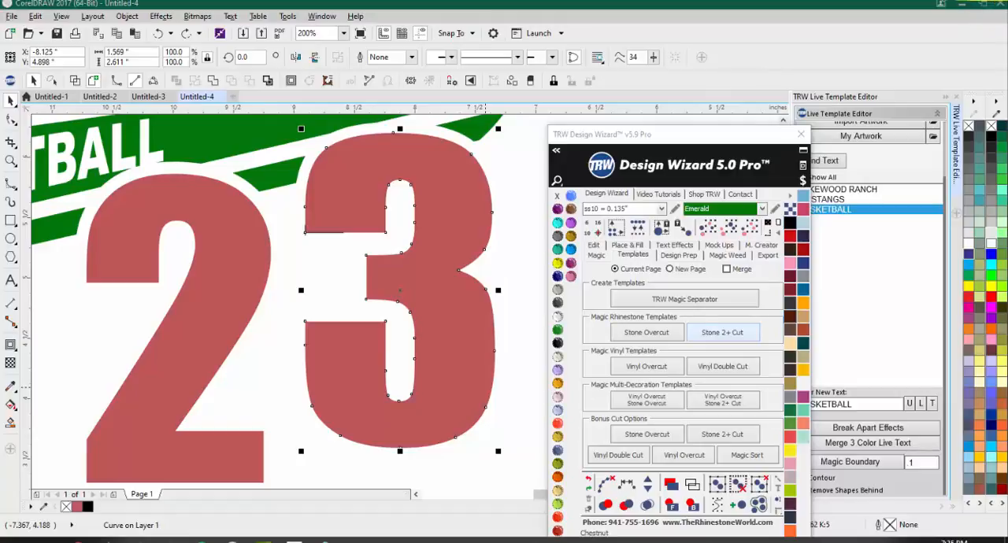
left_click(233, 97)
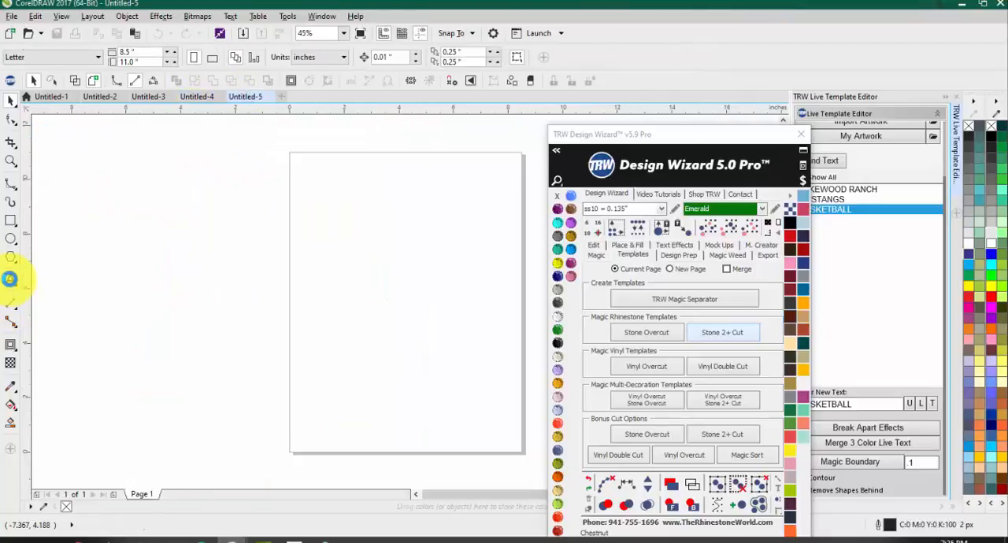
left_click(9, 278)
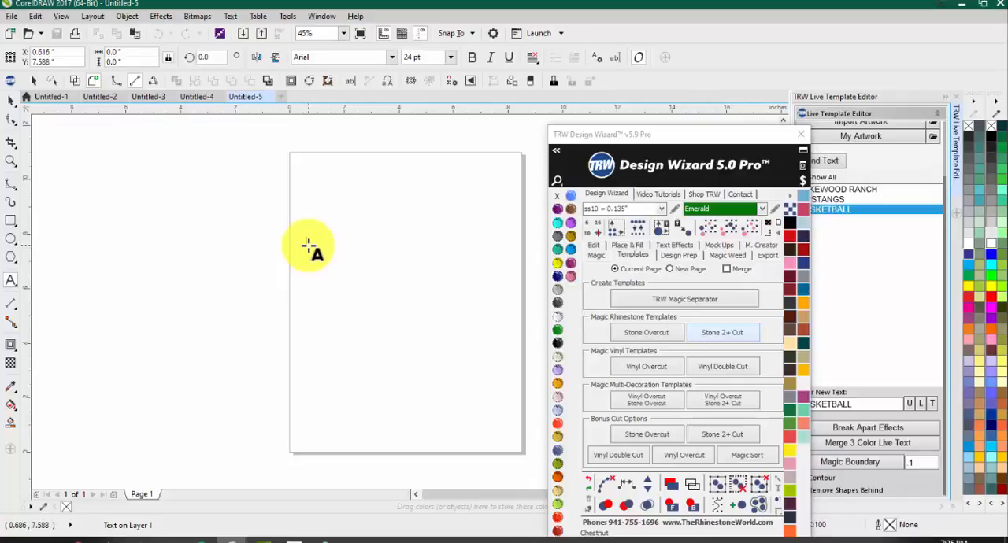
left_click(309, 245)
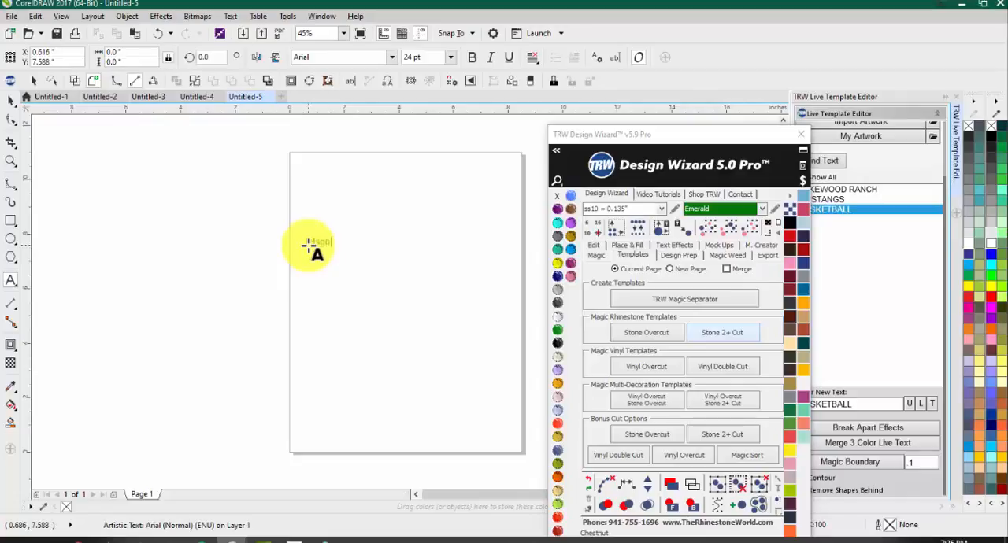
left_click(10, 101)
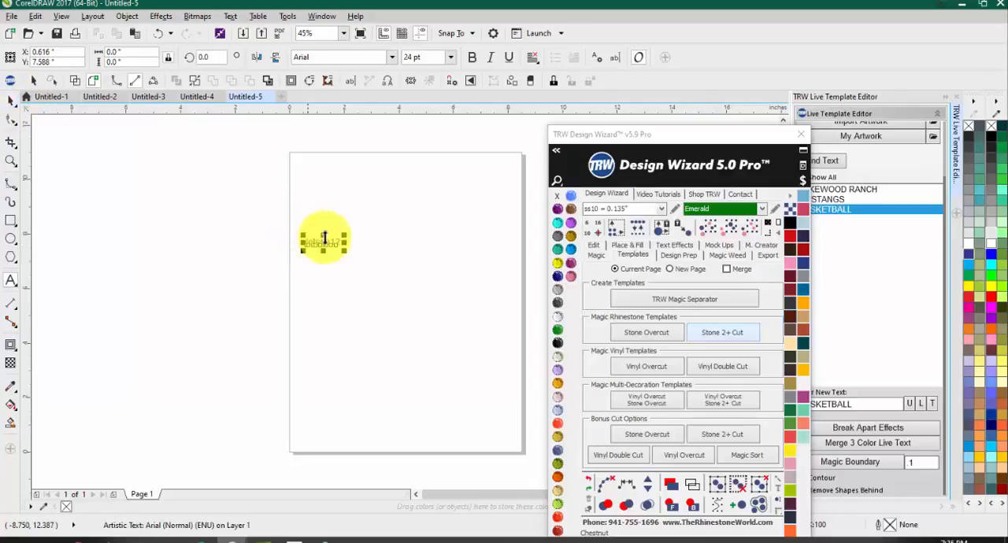
left_click_drag(343, 249, 646, 342)
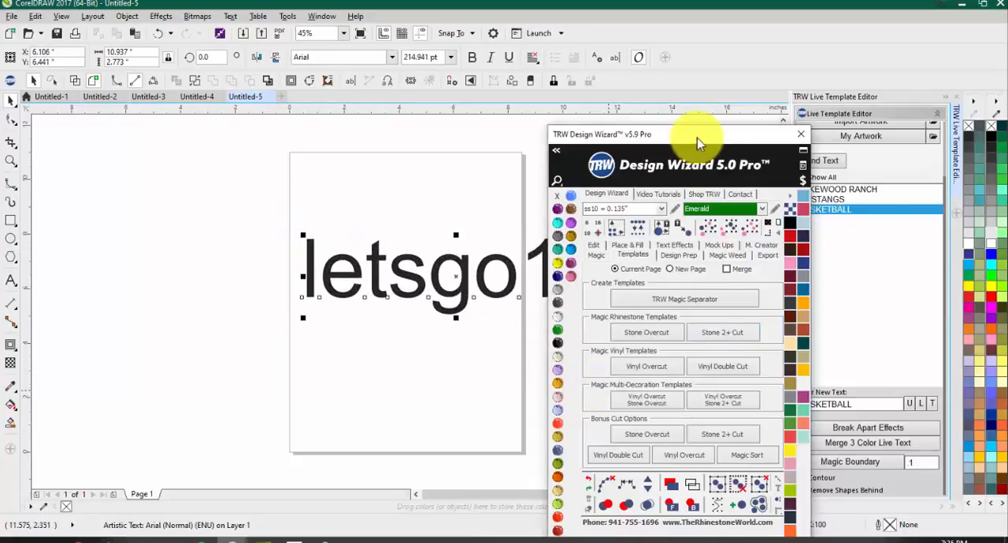
left_click_drag(696, 137, 858, 82)
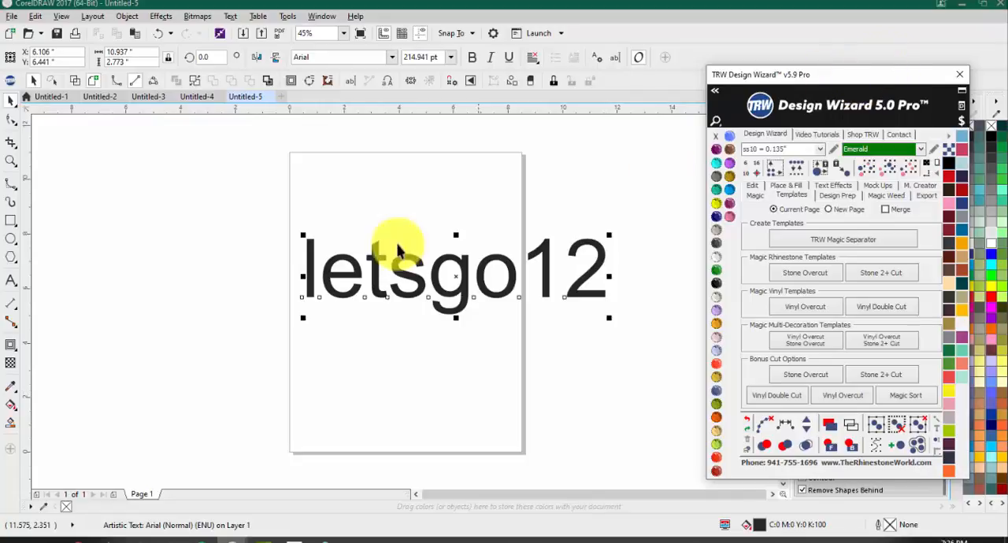
Step: Duplicate the "letsgo12" text directly below the original and change the copy to "trwrelease65"
scroll(393, 243, "down", 2)
left_click_drag(433, 259, 434, 333)
left_click(436, 334)
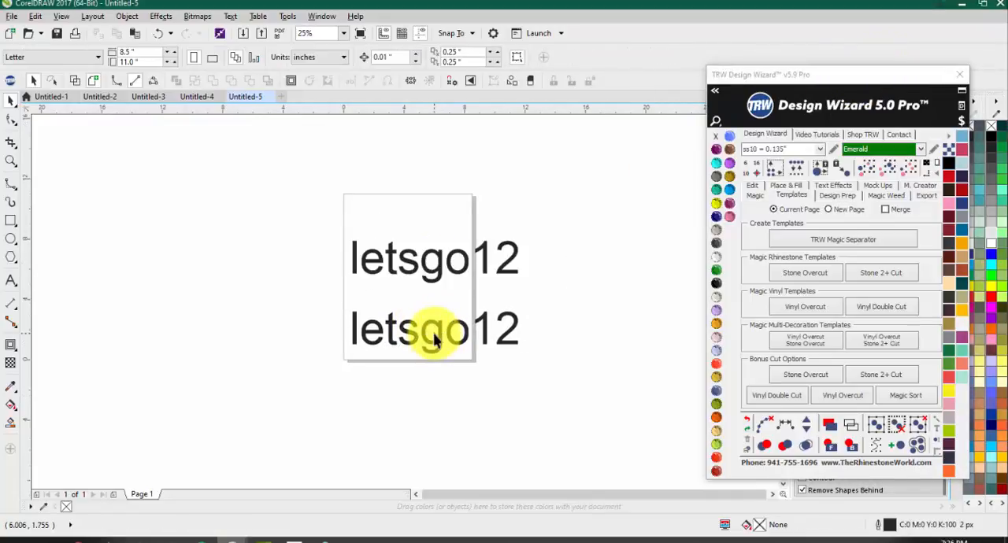
double_click(437, 330)
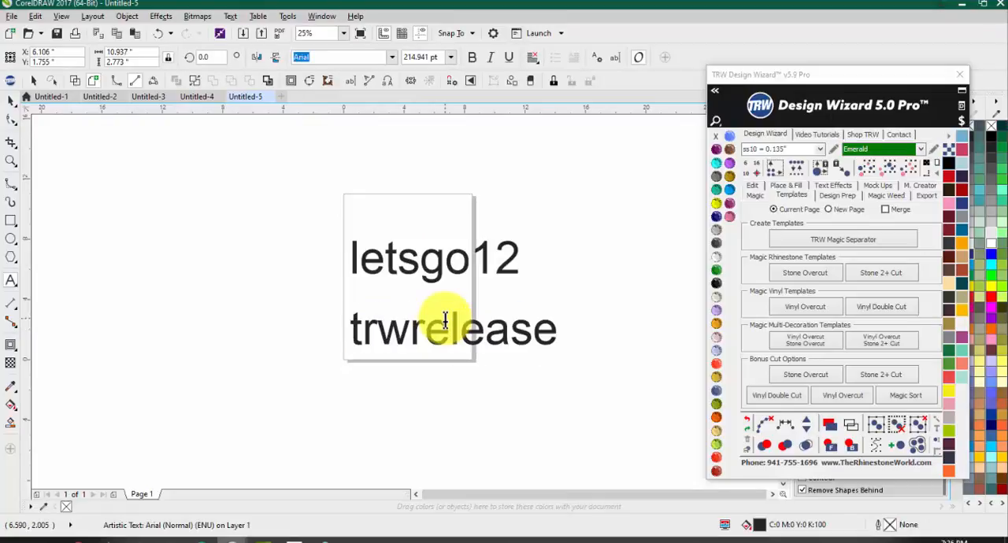
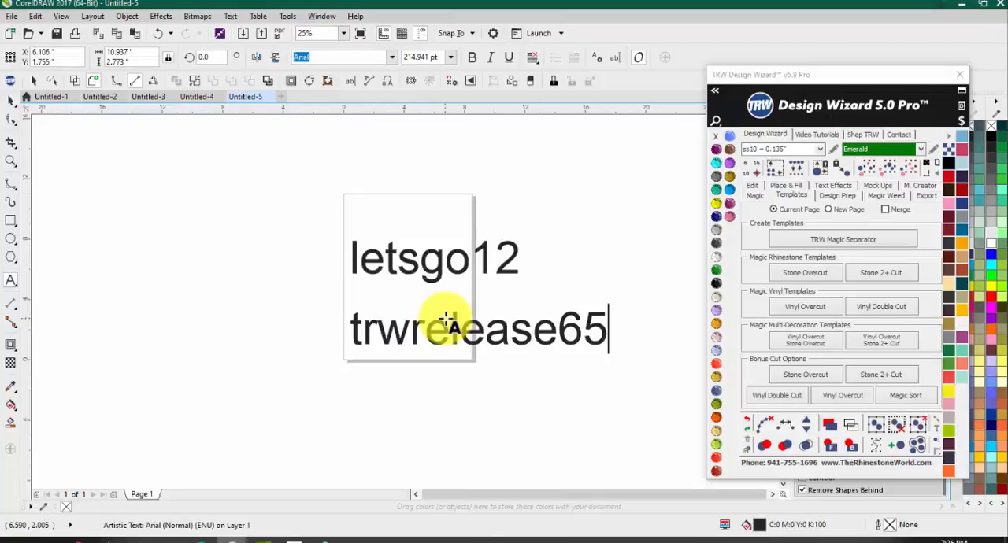
left_click(14, 102)
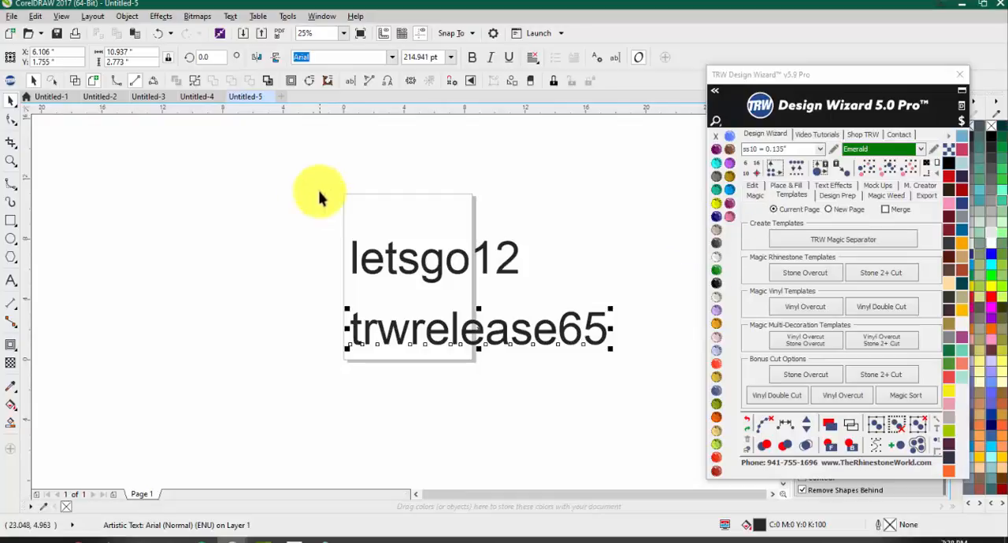
left_click_drag(289, 225, 566, 298)
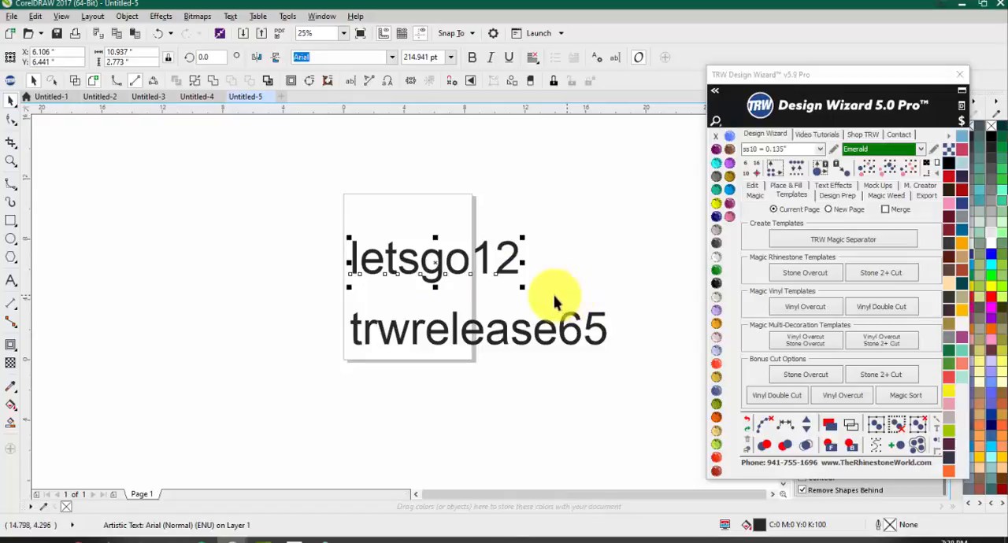
left_click(592, 226)
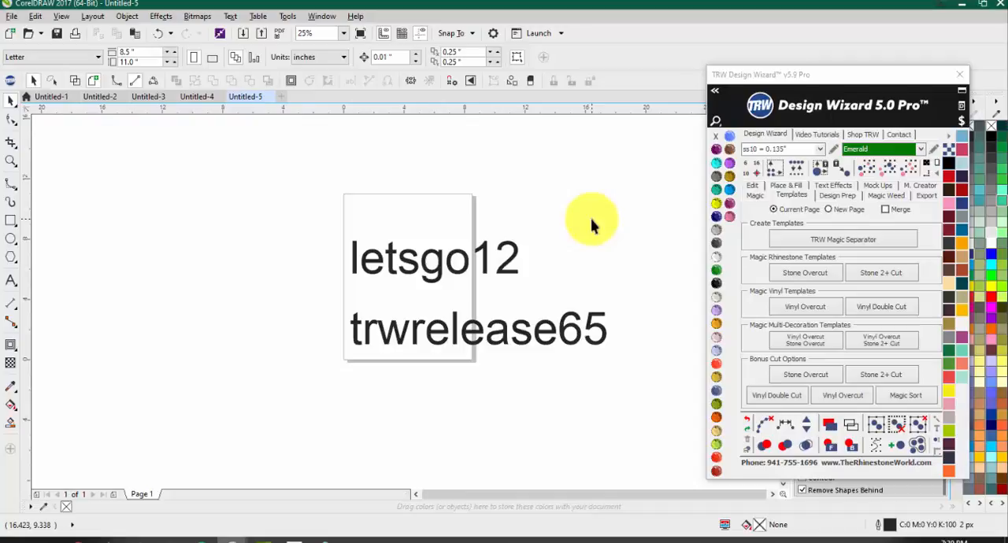
Step: Switch to YouTube in the browser, open the TheRhinestoneWorld channel, and search its videos for "mockups"
left_click_drag(1007, 122, 500, 51)
double_click(503, 51)
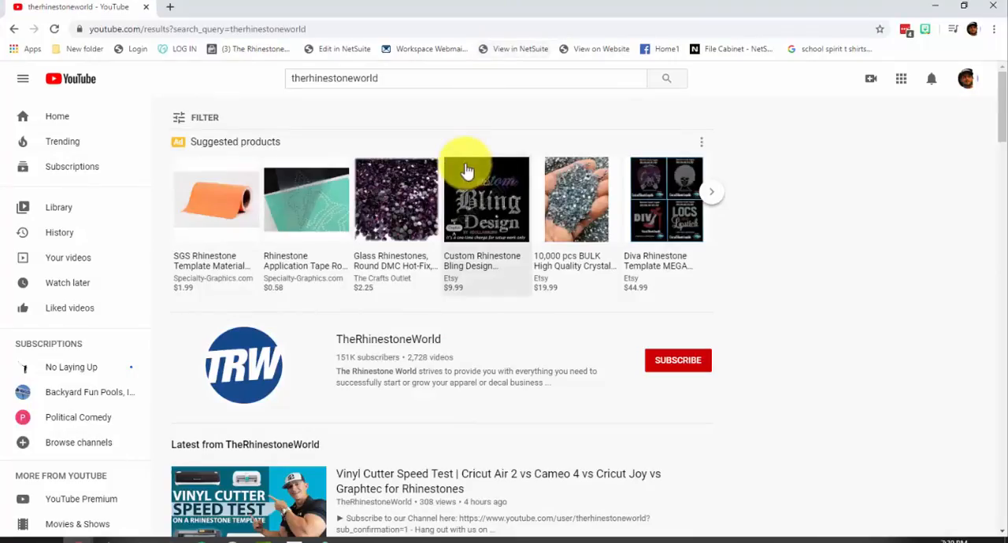
left_click(375, 341)
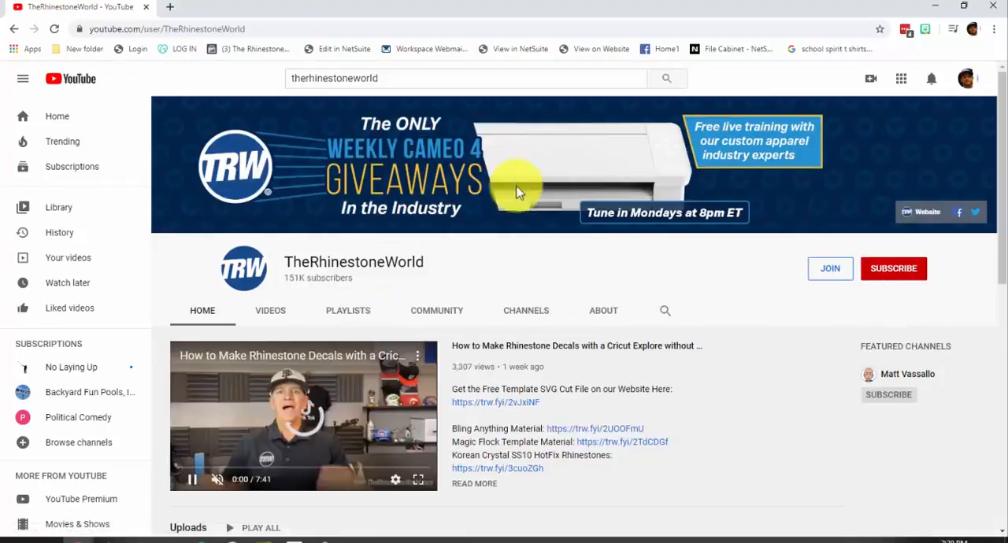
left_click(661, 314)
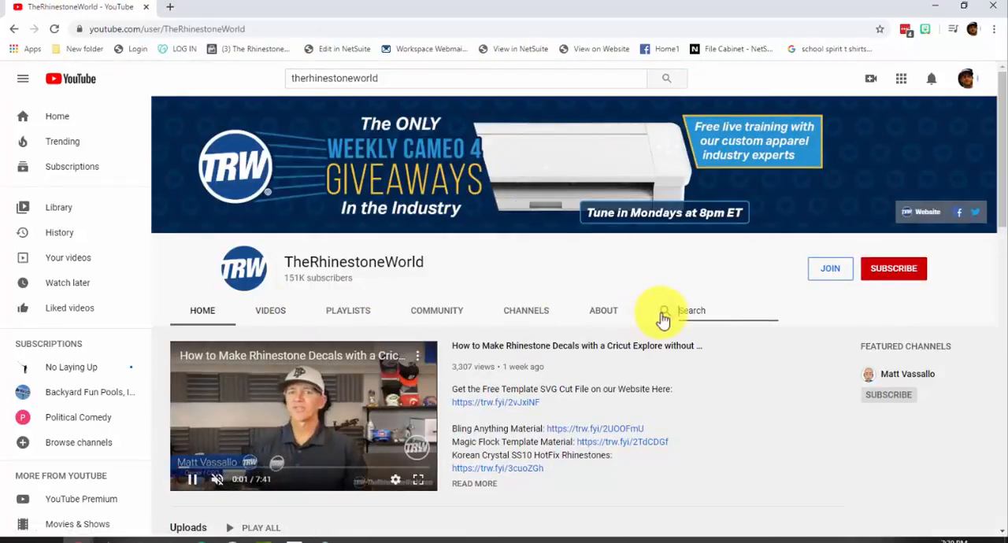
type("mockups")
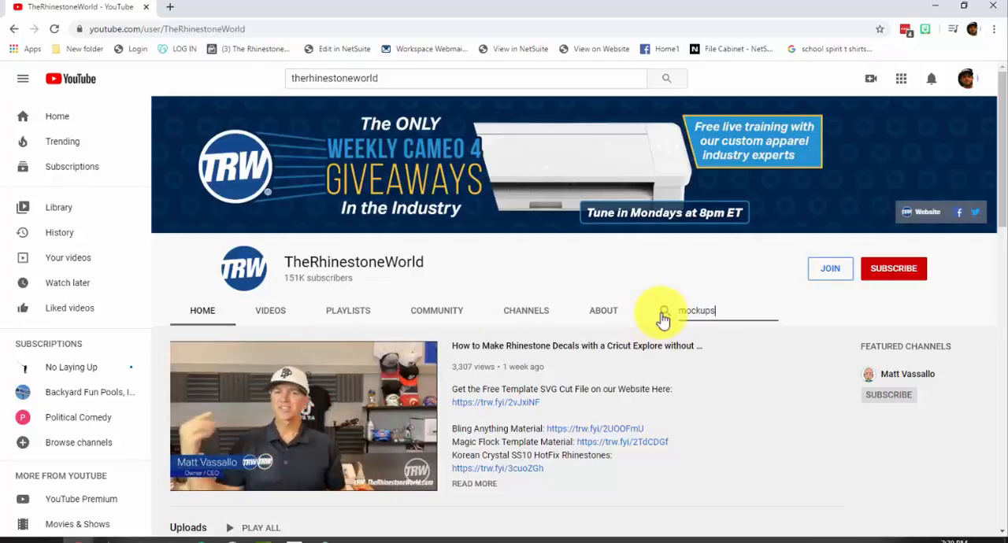
key("Return")
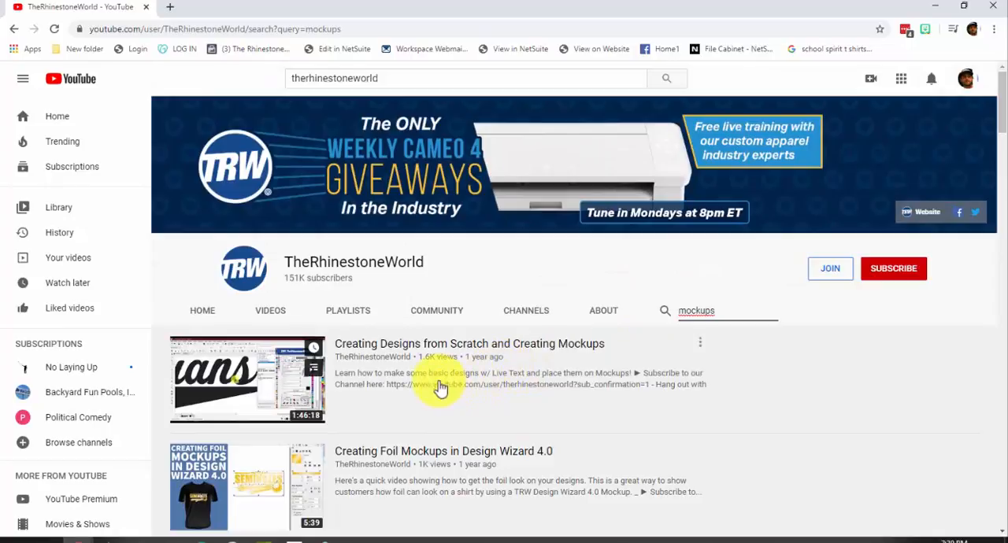
Step: Look through the channel's mockups search results for tutorials and webinars on creating and customizing mockups
scroll(488, 361, "down", 1)
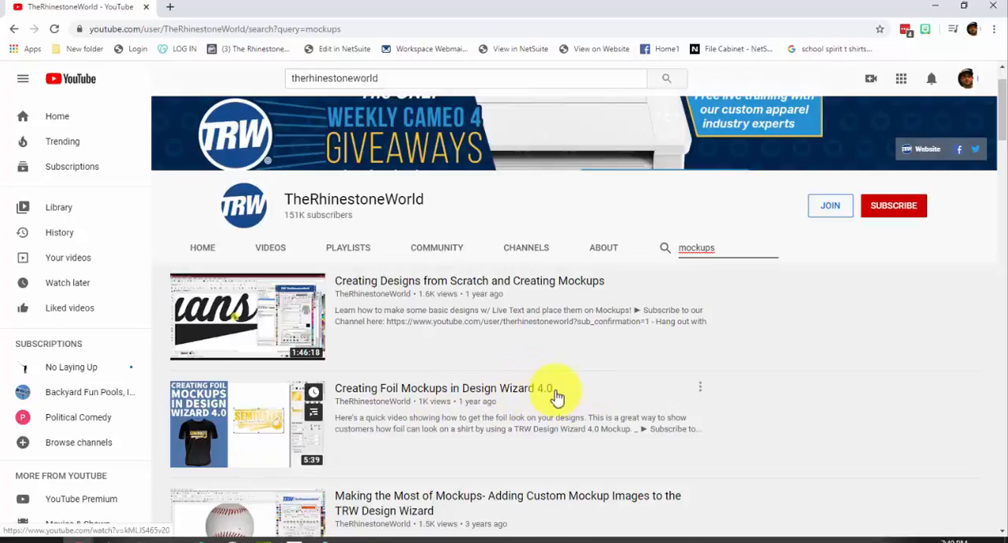
scroll(556, 397, "down", 1)
scroll(508, 299, "down", 1)
scroll(504, 320, "up", 3)
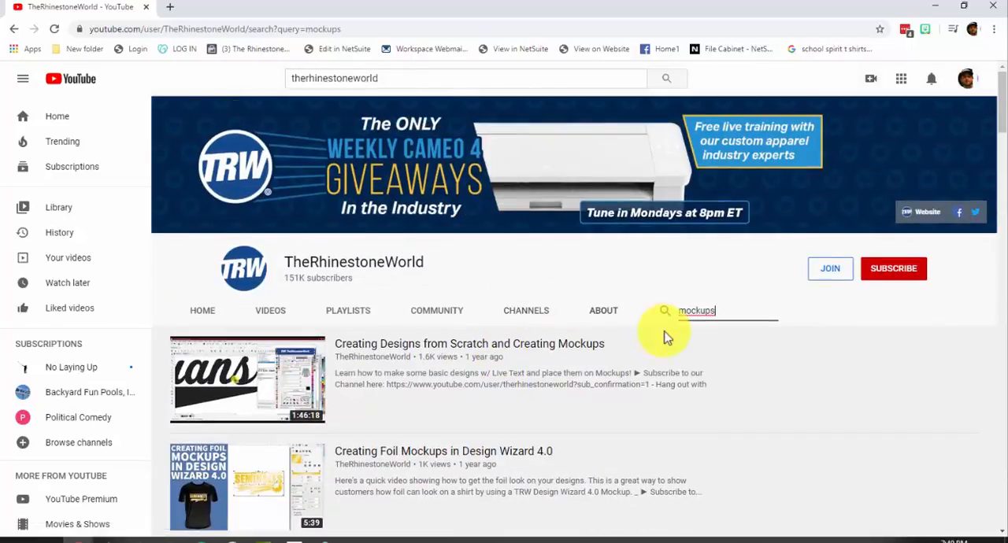
scroll(557, 349, "down", 6)
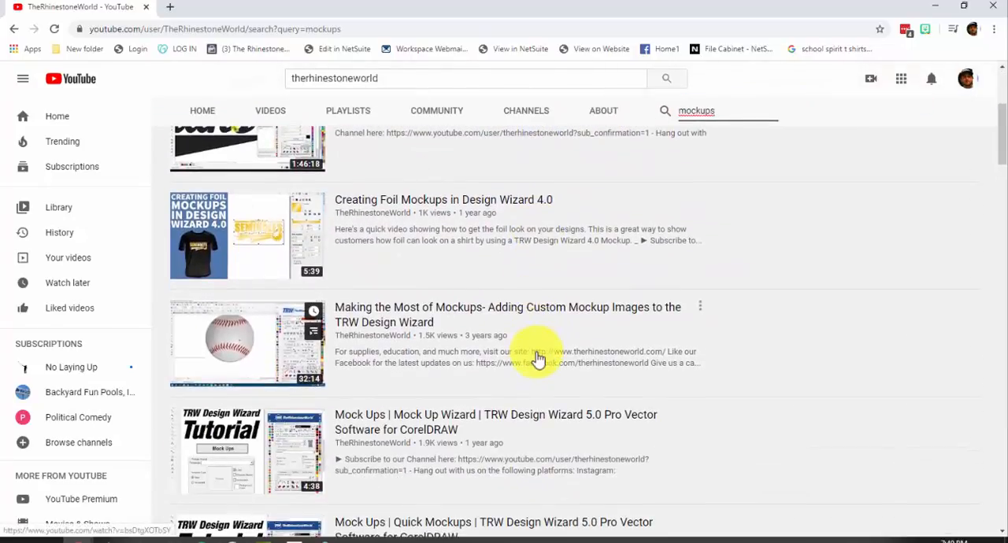
scroll(538, 359, "down", 3)
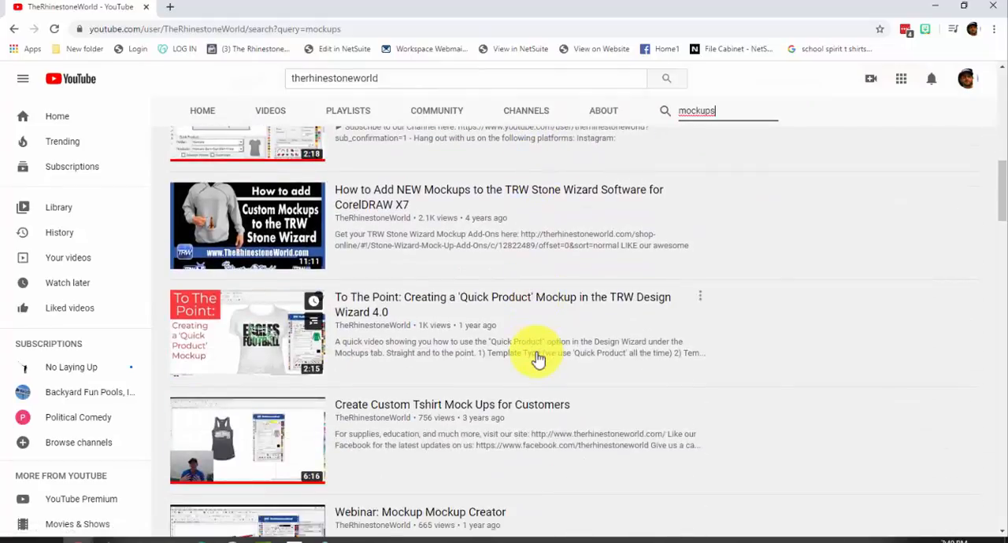
scroll(538, 359, "down", 2)
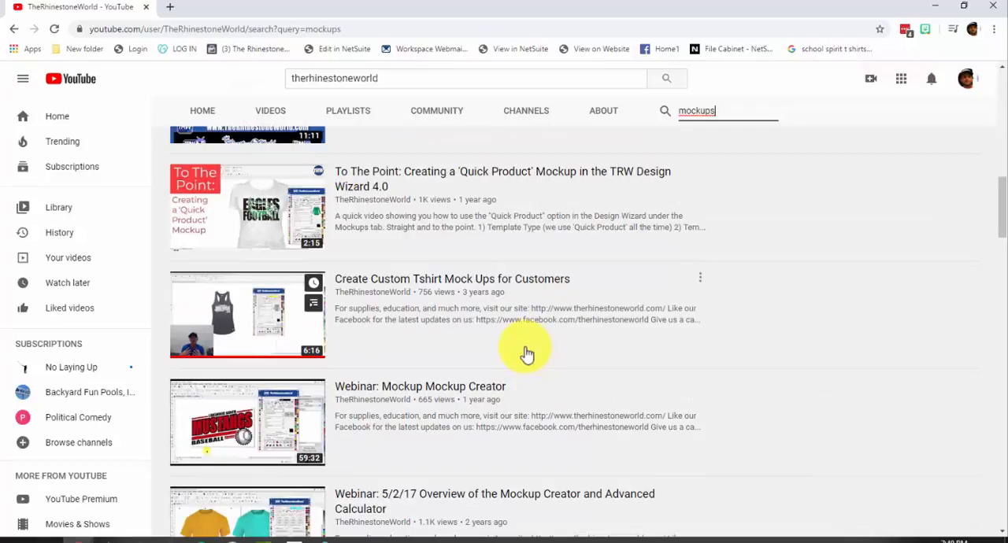
scroll(524, 352, "down", 2)
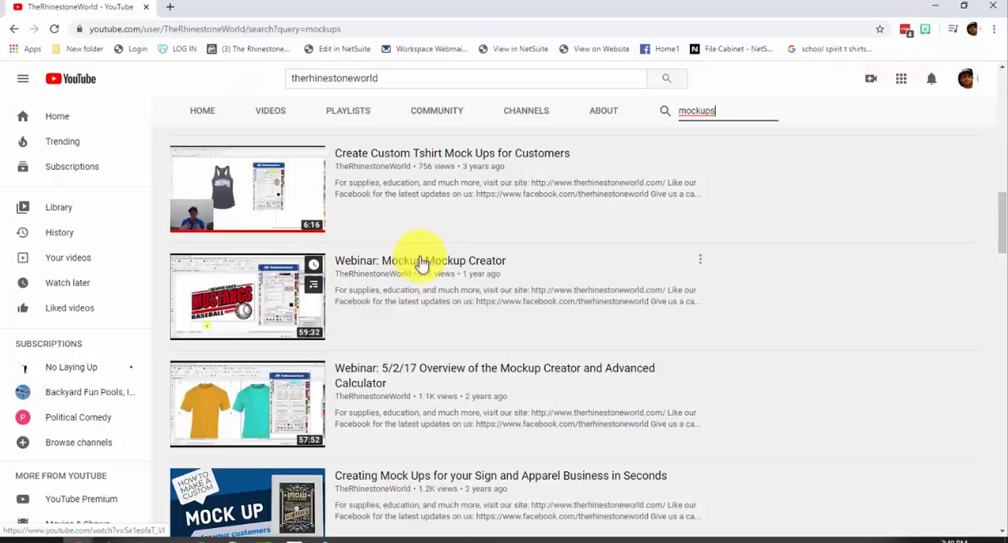
scroll(427, 266, "down", 3)
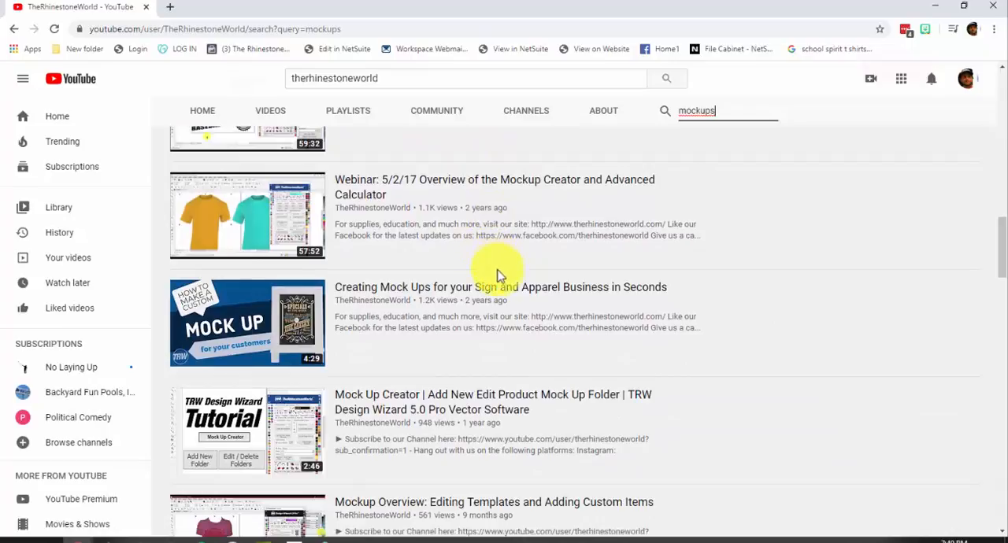
scroll(496, 275, "down", 4)
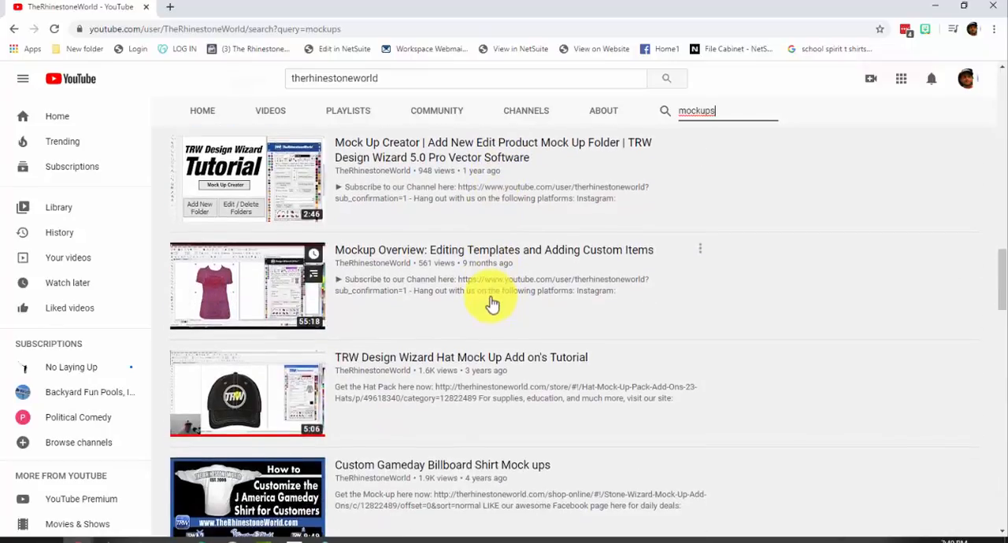
scroll(492, 305, "down", 6)
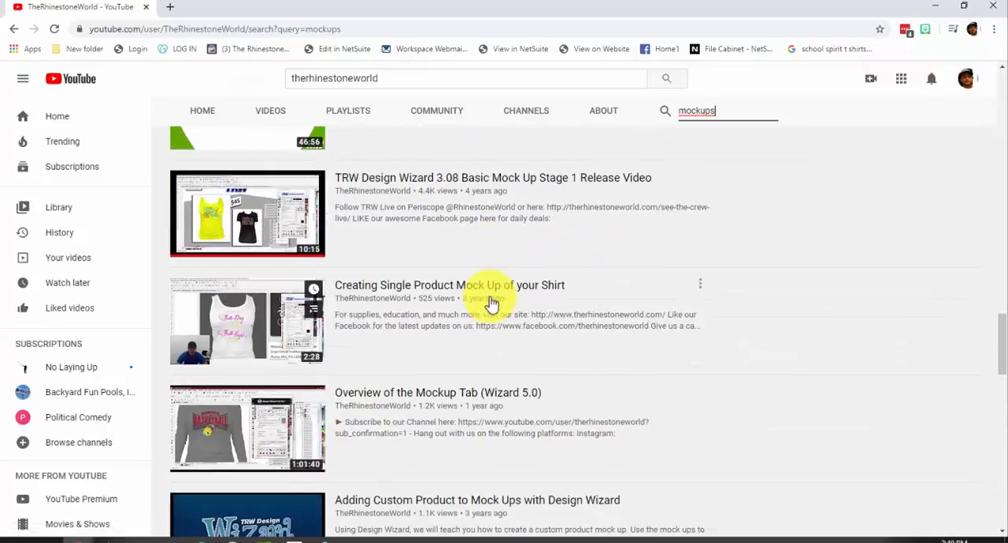
scroll(492, 303, "down", 8)
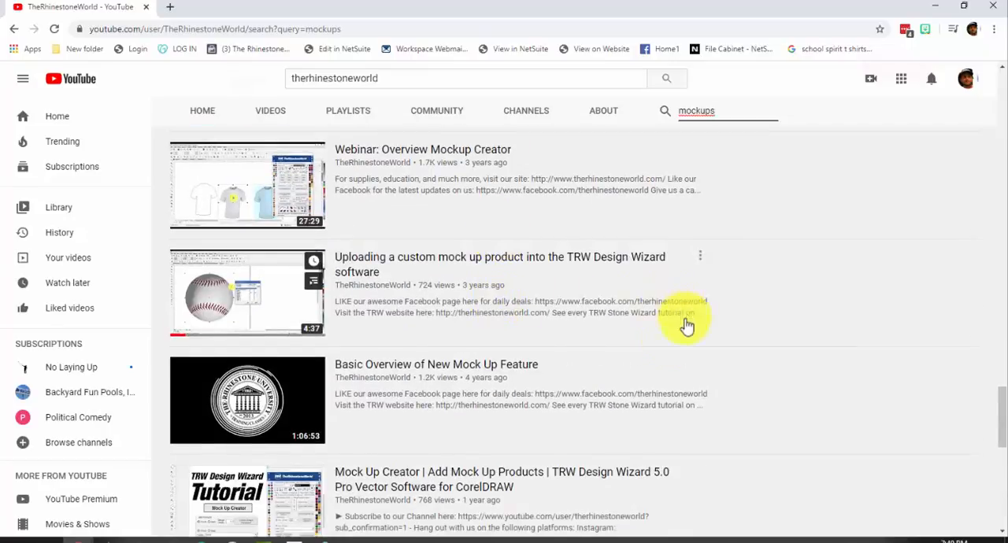
scroll(849, 368, "down", 5)
scroll(996, 480, "down", 10)
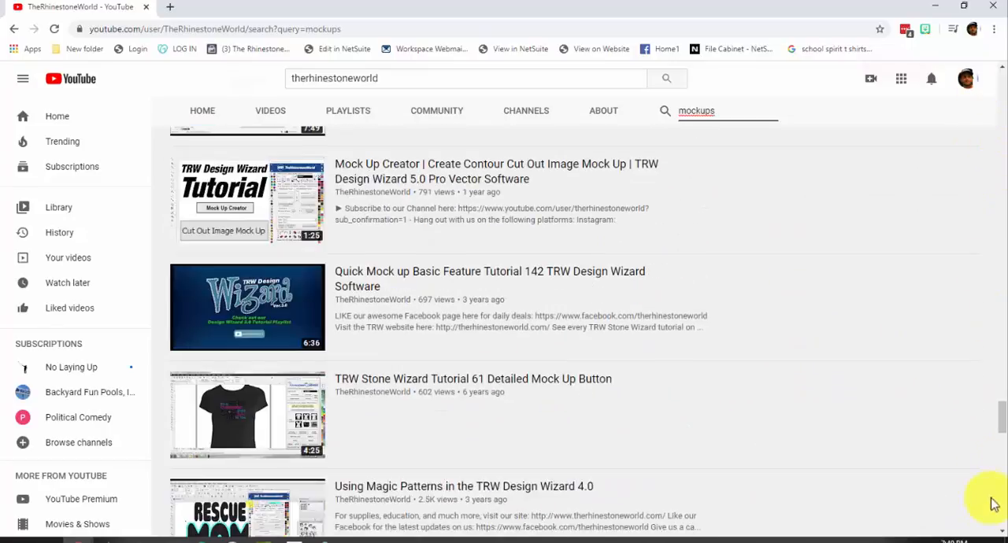
left_click_drag(1003, 425, 971, 85)
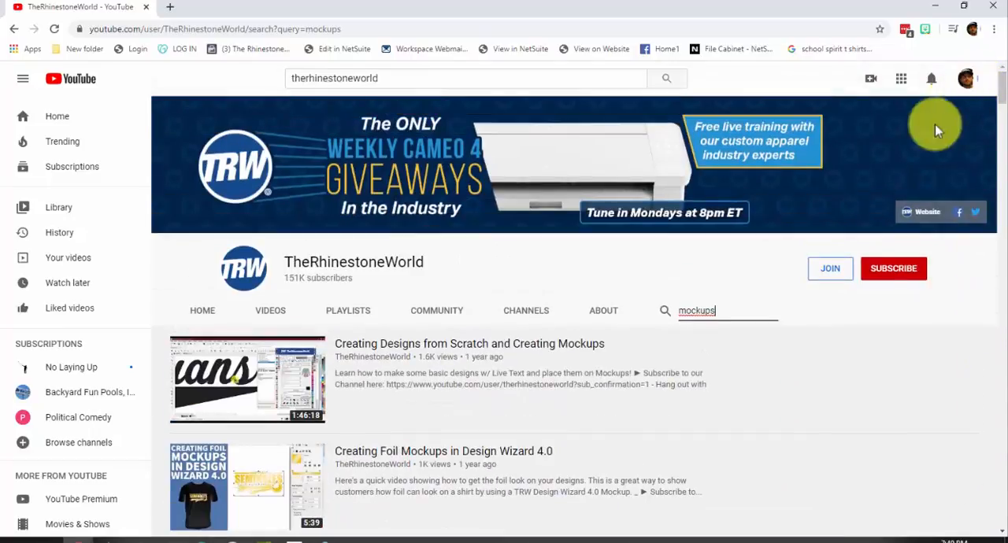
Step: Open the 2019 Free Webinars playlist from the channel's playlists and look through its webinar titles
left_click(357, 316)
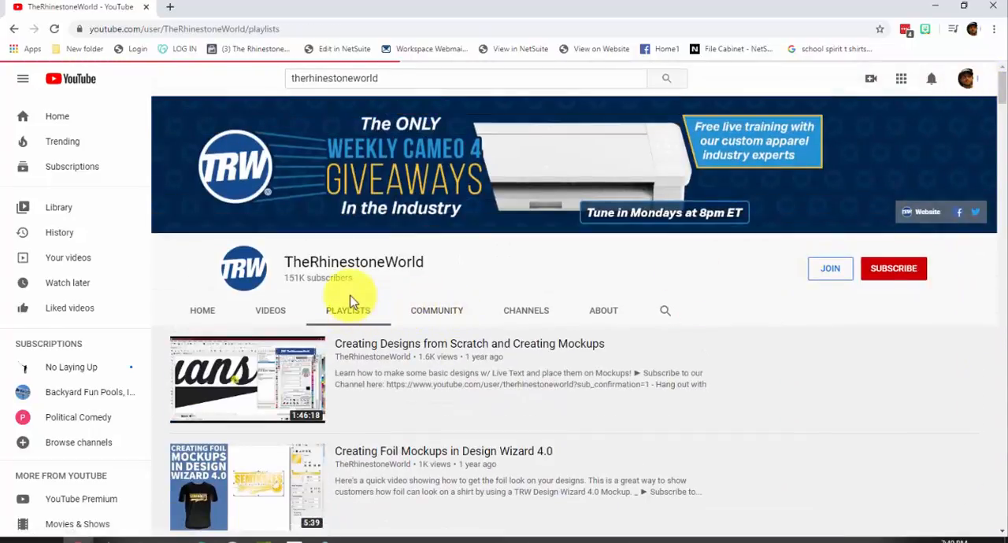
scroll(348, 300, "down", 3)
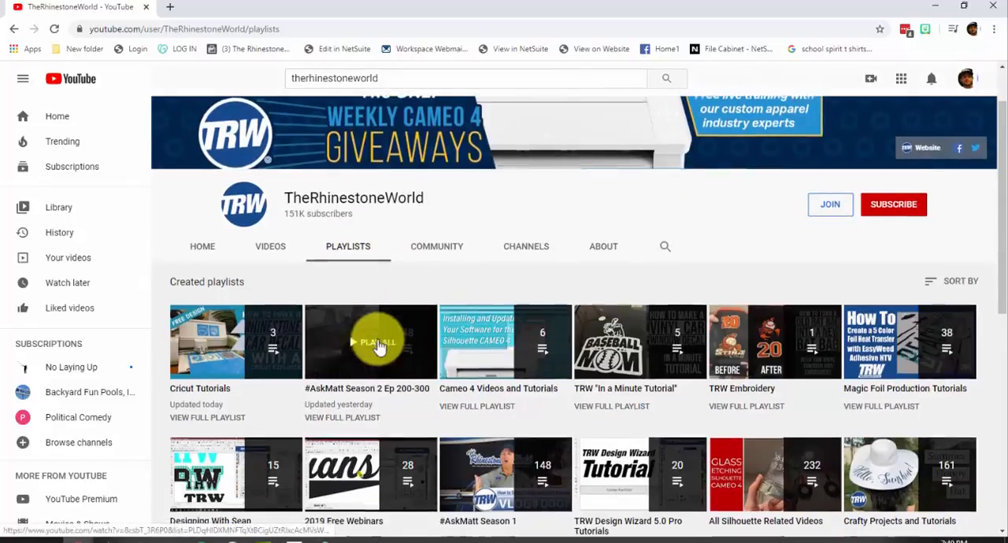
scroll(362, 378, "down", 1)
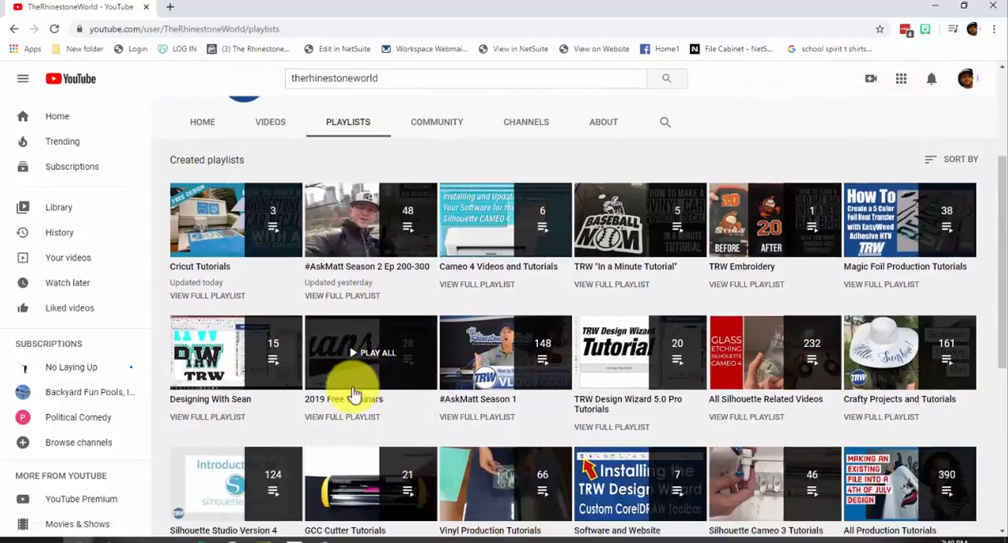
left_click(346, 404)
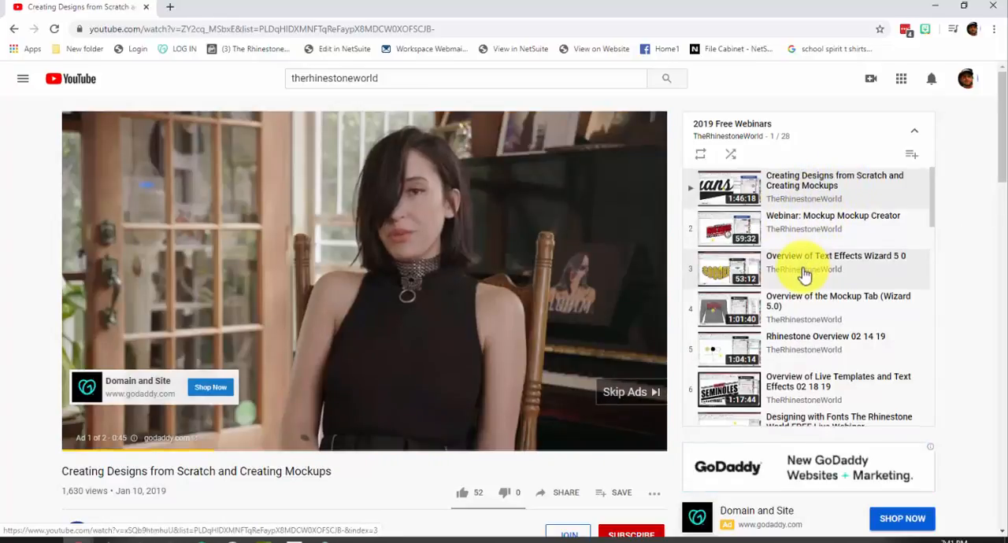
scroll(772, 248, "down", 1)
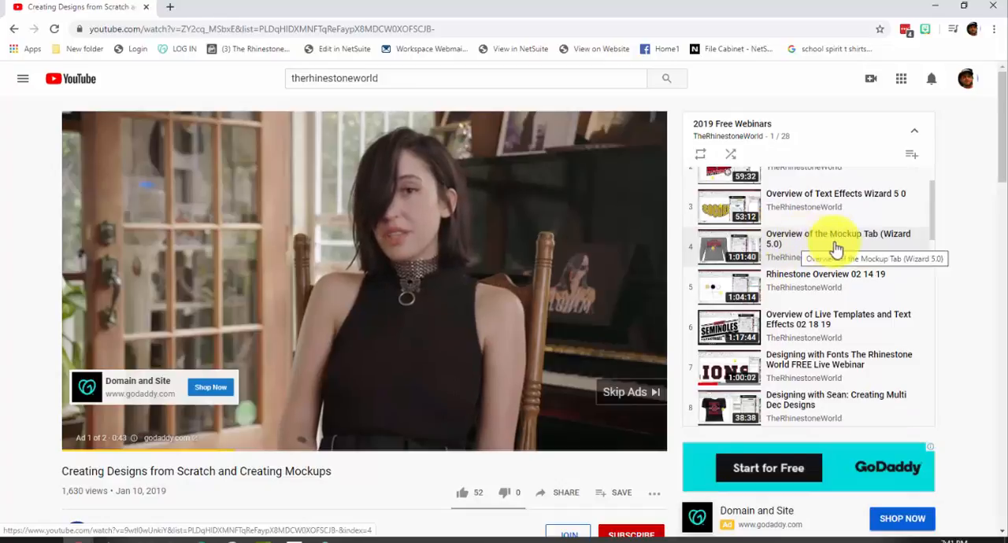
scroll(813, 250, "down", 1)
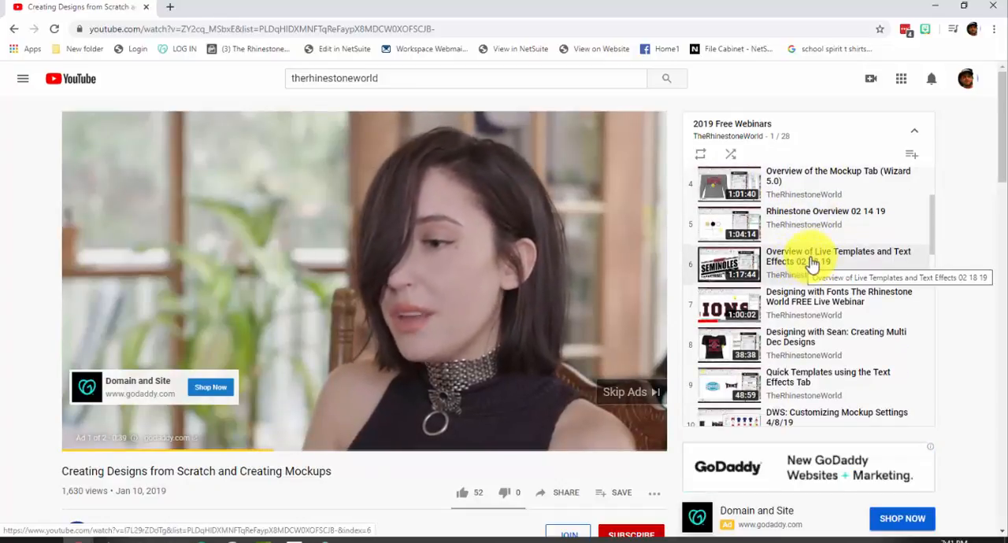
Step: Pause the playing video ad and look through the remaining webinar titles in the 2019 Free Webinars playlist, down to the last entry
scroll(815, 266, "down", 3)
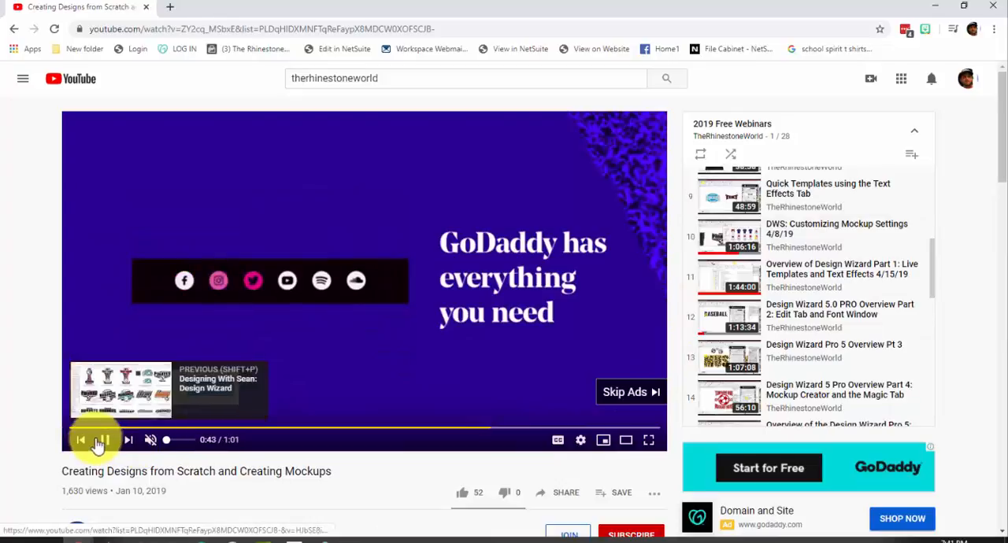
left_click(102, 439)
scroll(864, 254, "down", 3)
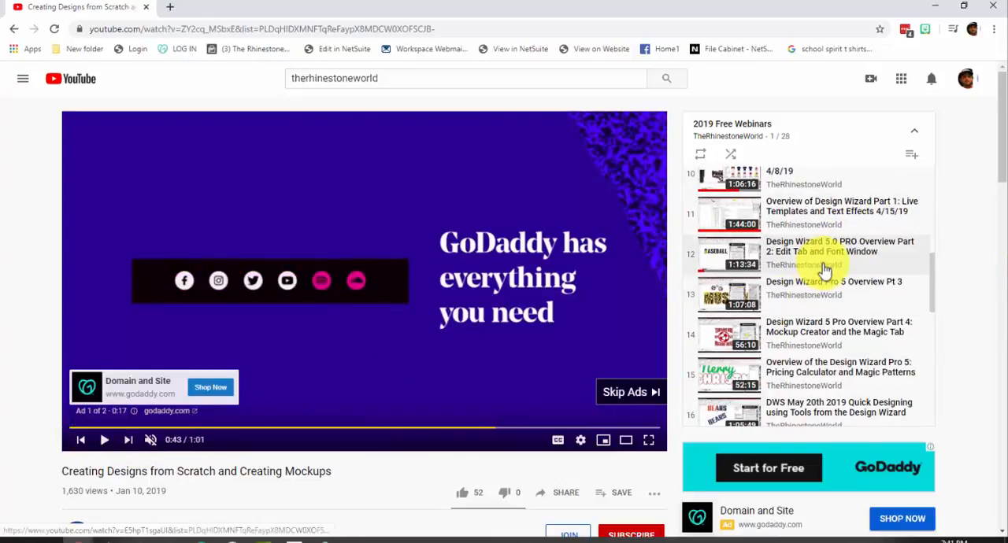
scroll(789, 308, "down", 3)
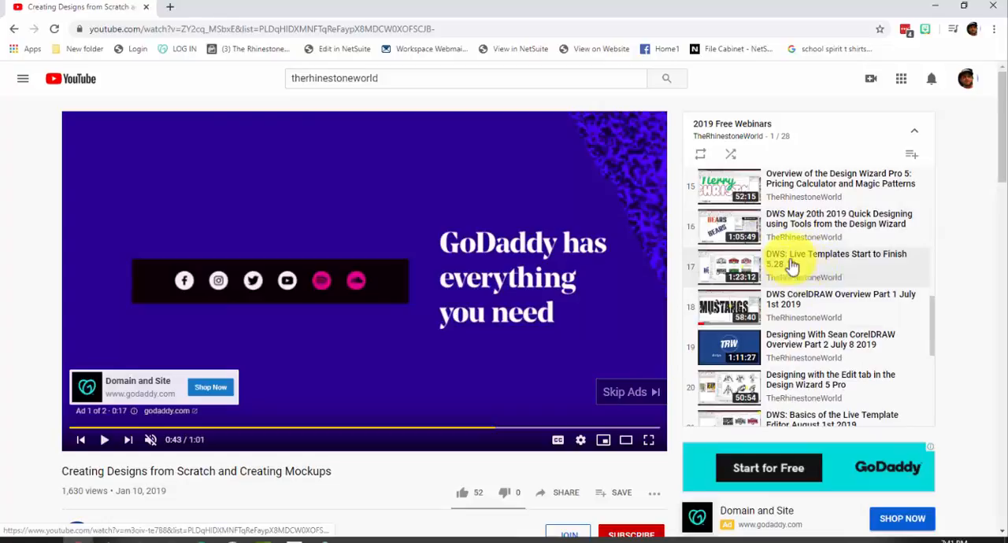
scroll(811, 264, "down", 2)
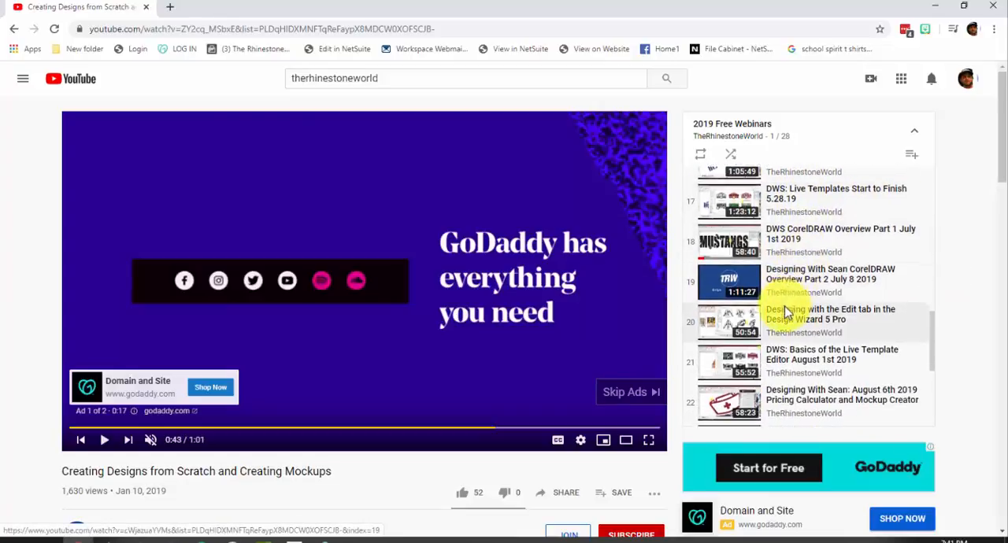
scroll(792, 310, "down", 4)
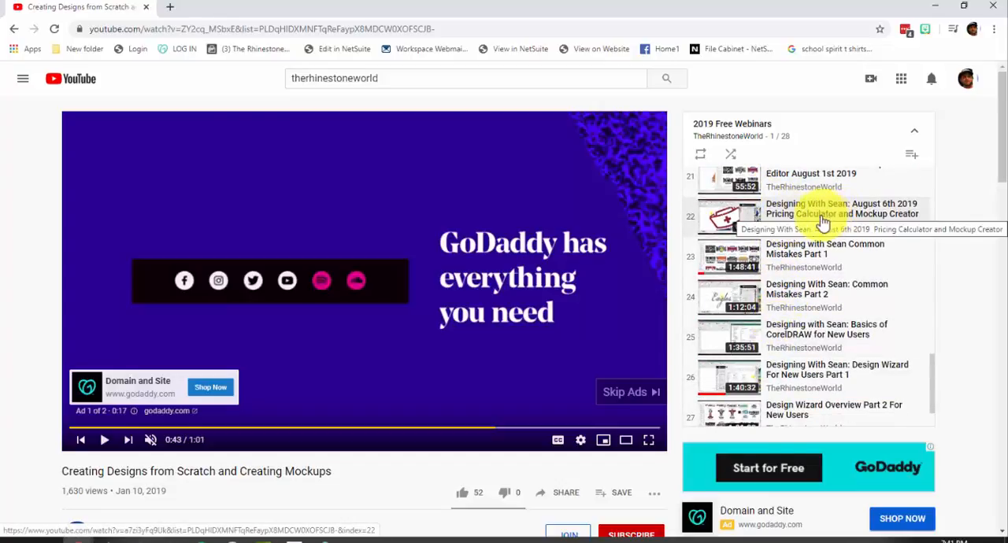
scroll(855, 241, "down", 1)
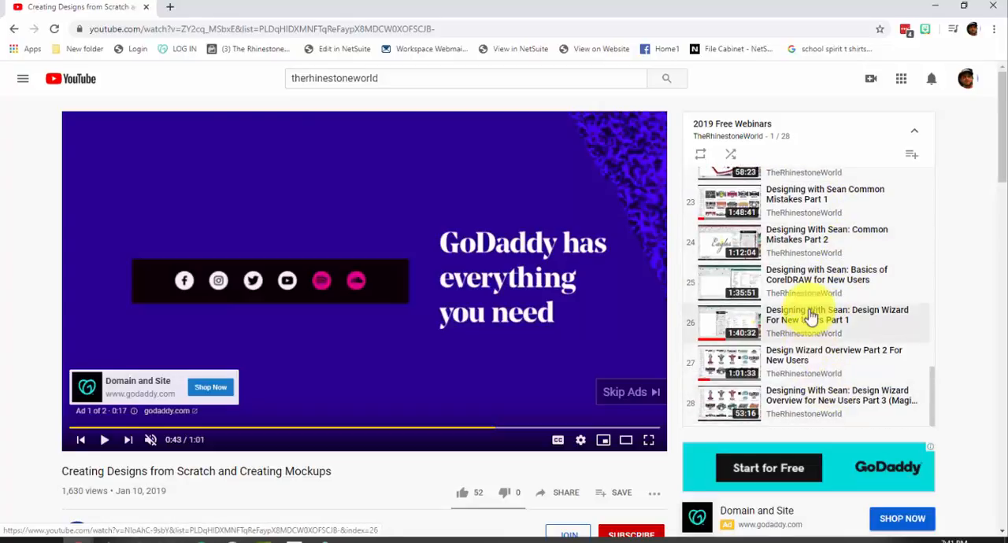
scroll(809, 314, "up", 7)
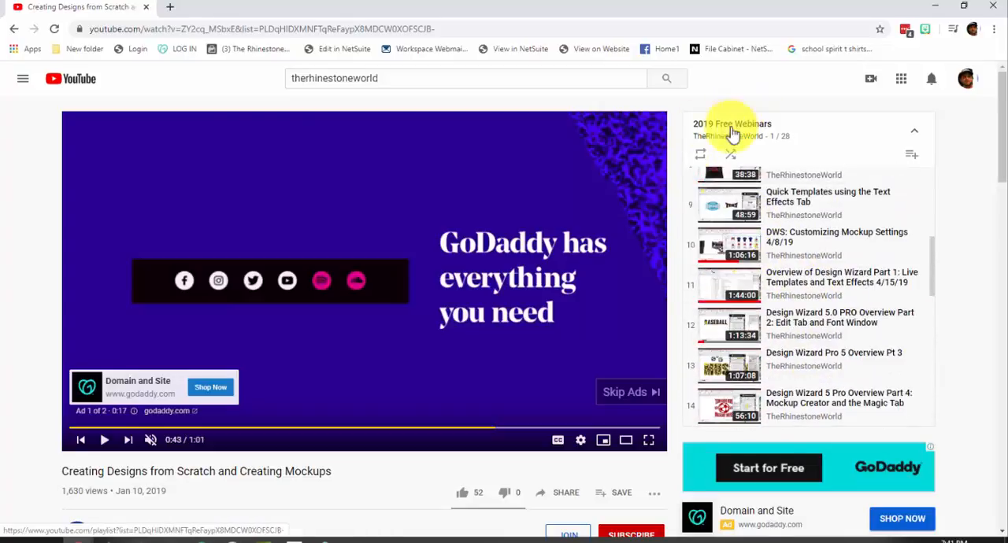
Step: Minimize the browser to return to the CorelDRAW document, and end the webinar for everyone
left_click(935, 5)
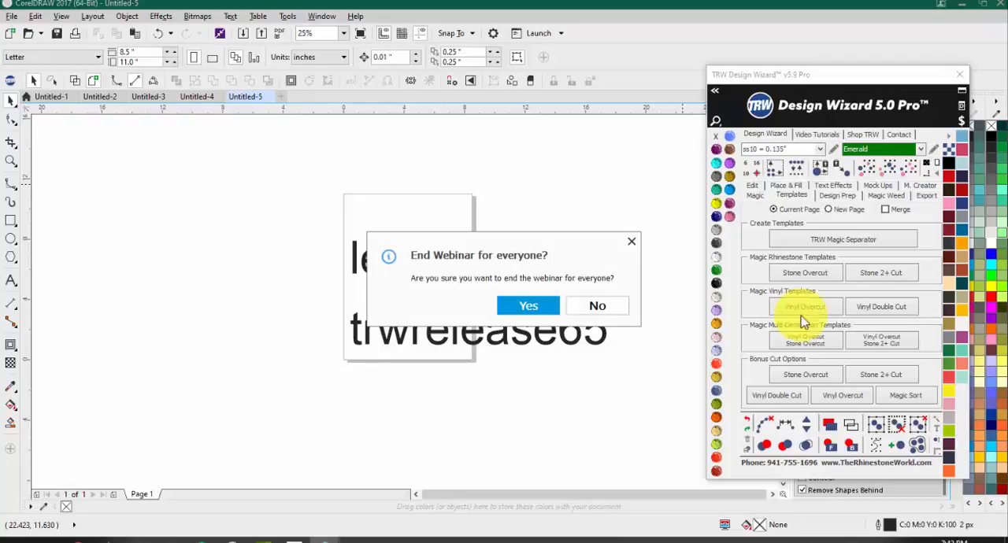
left_click(532, 309)
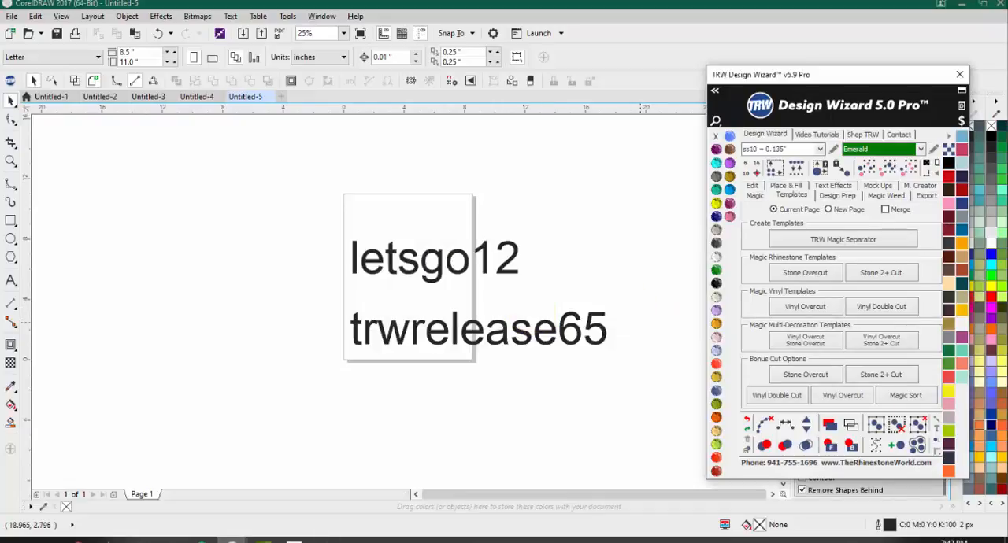